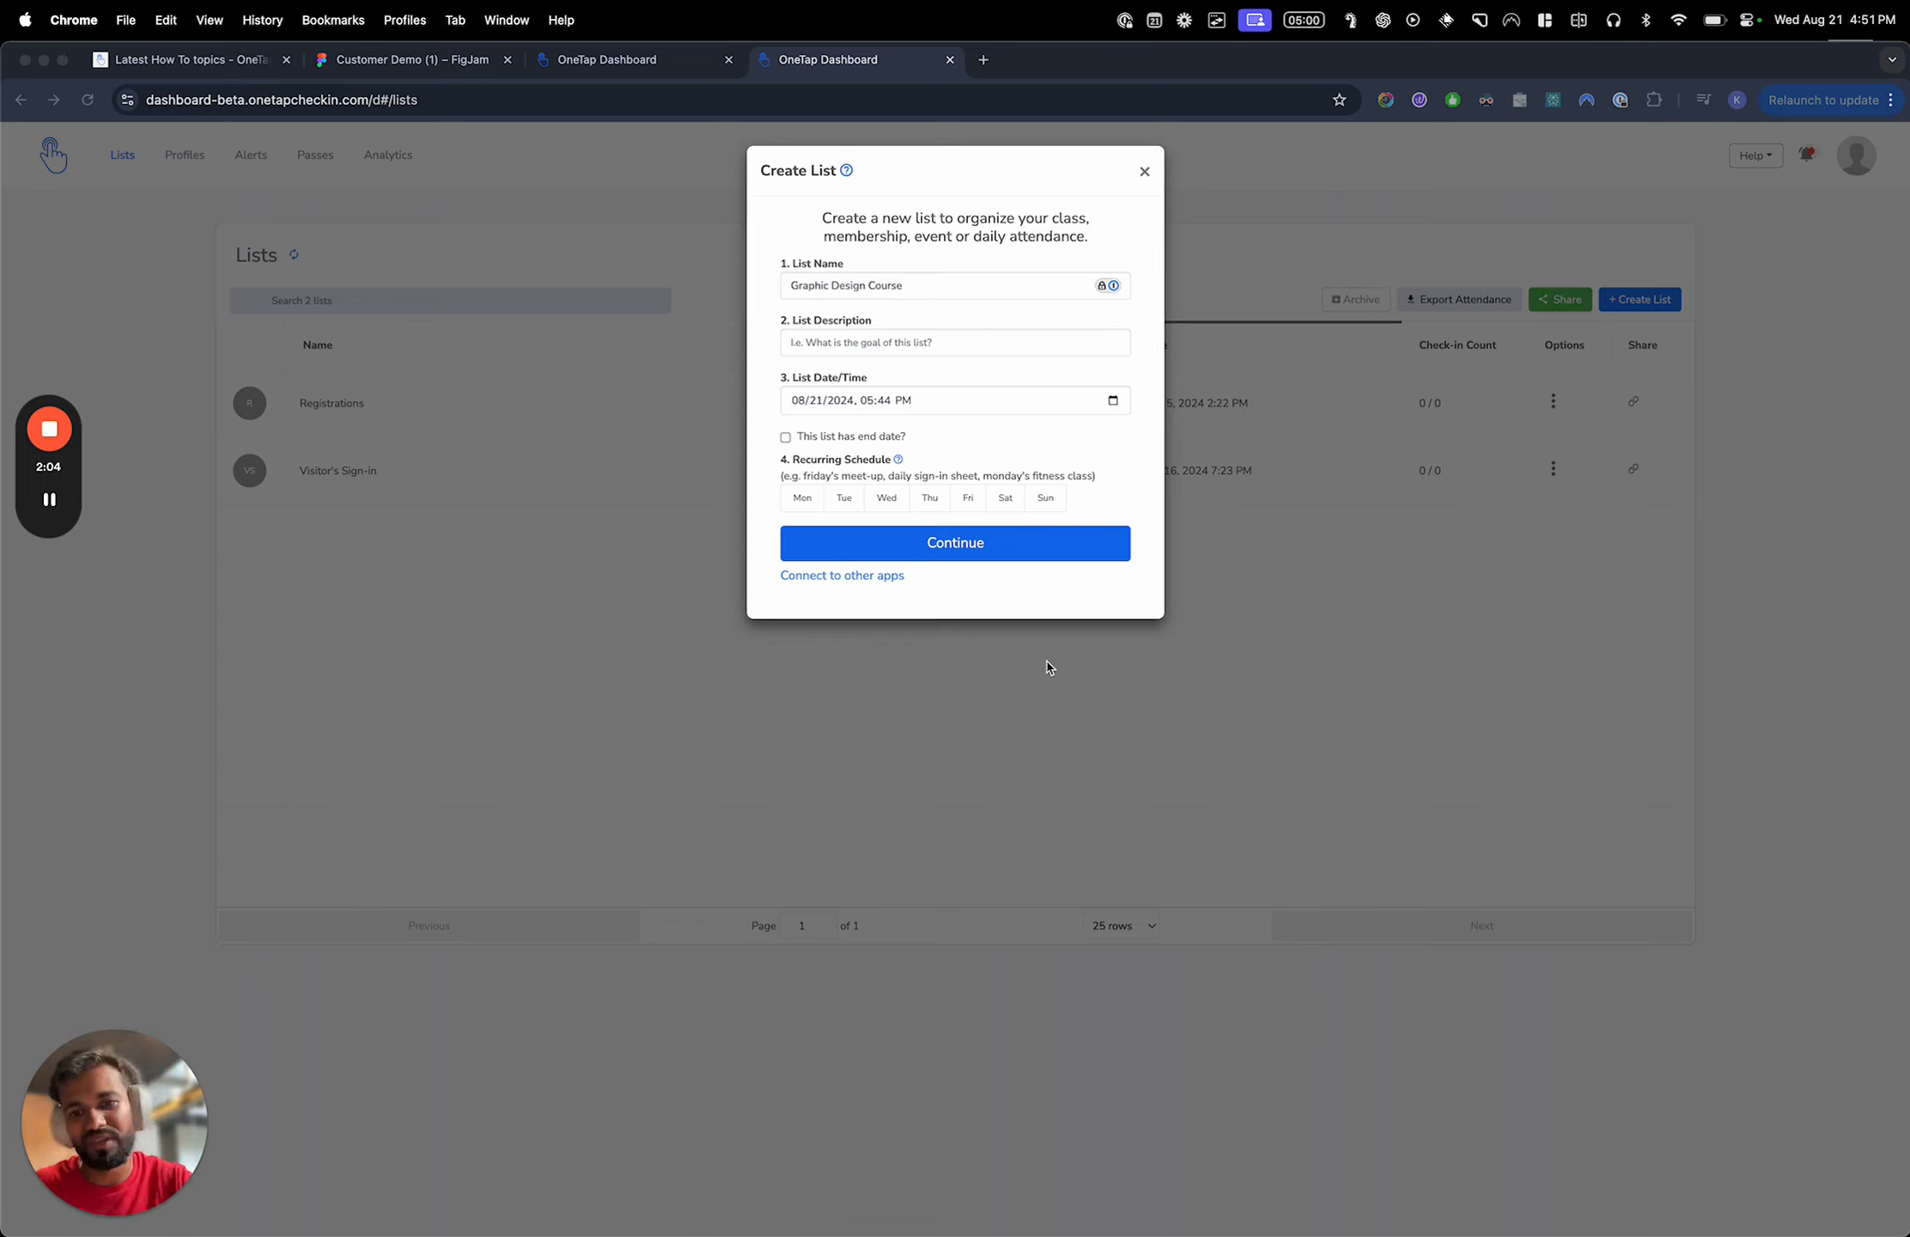
Give the Graphic Design Course list the description "test" and create it with Tap check-in and check-out disabled
{"action": "left_click", "coordinate": [886, 342]}
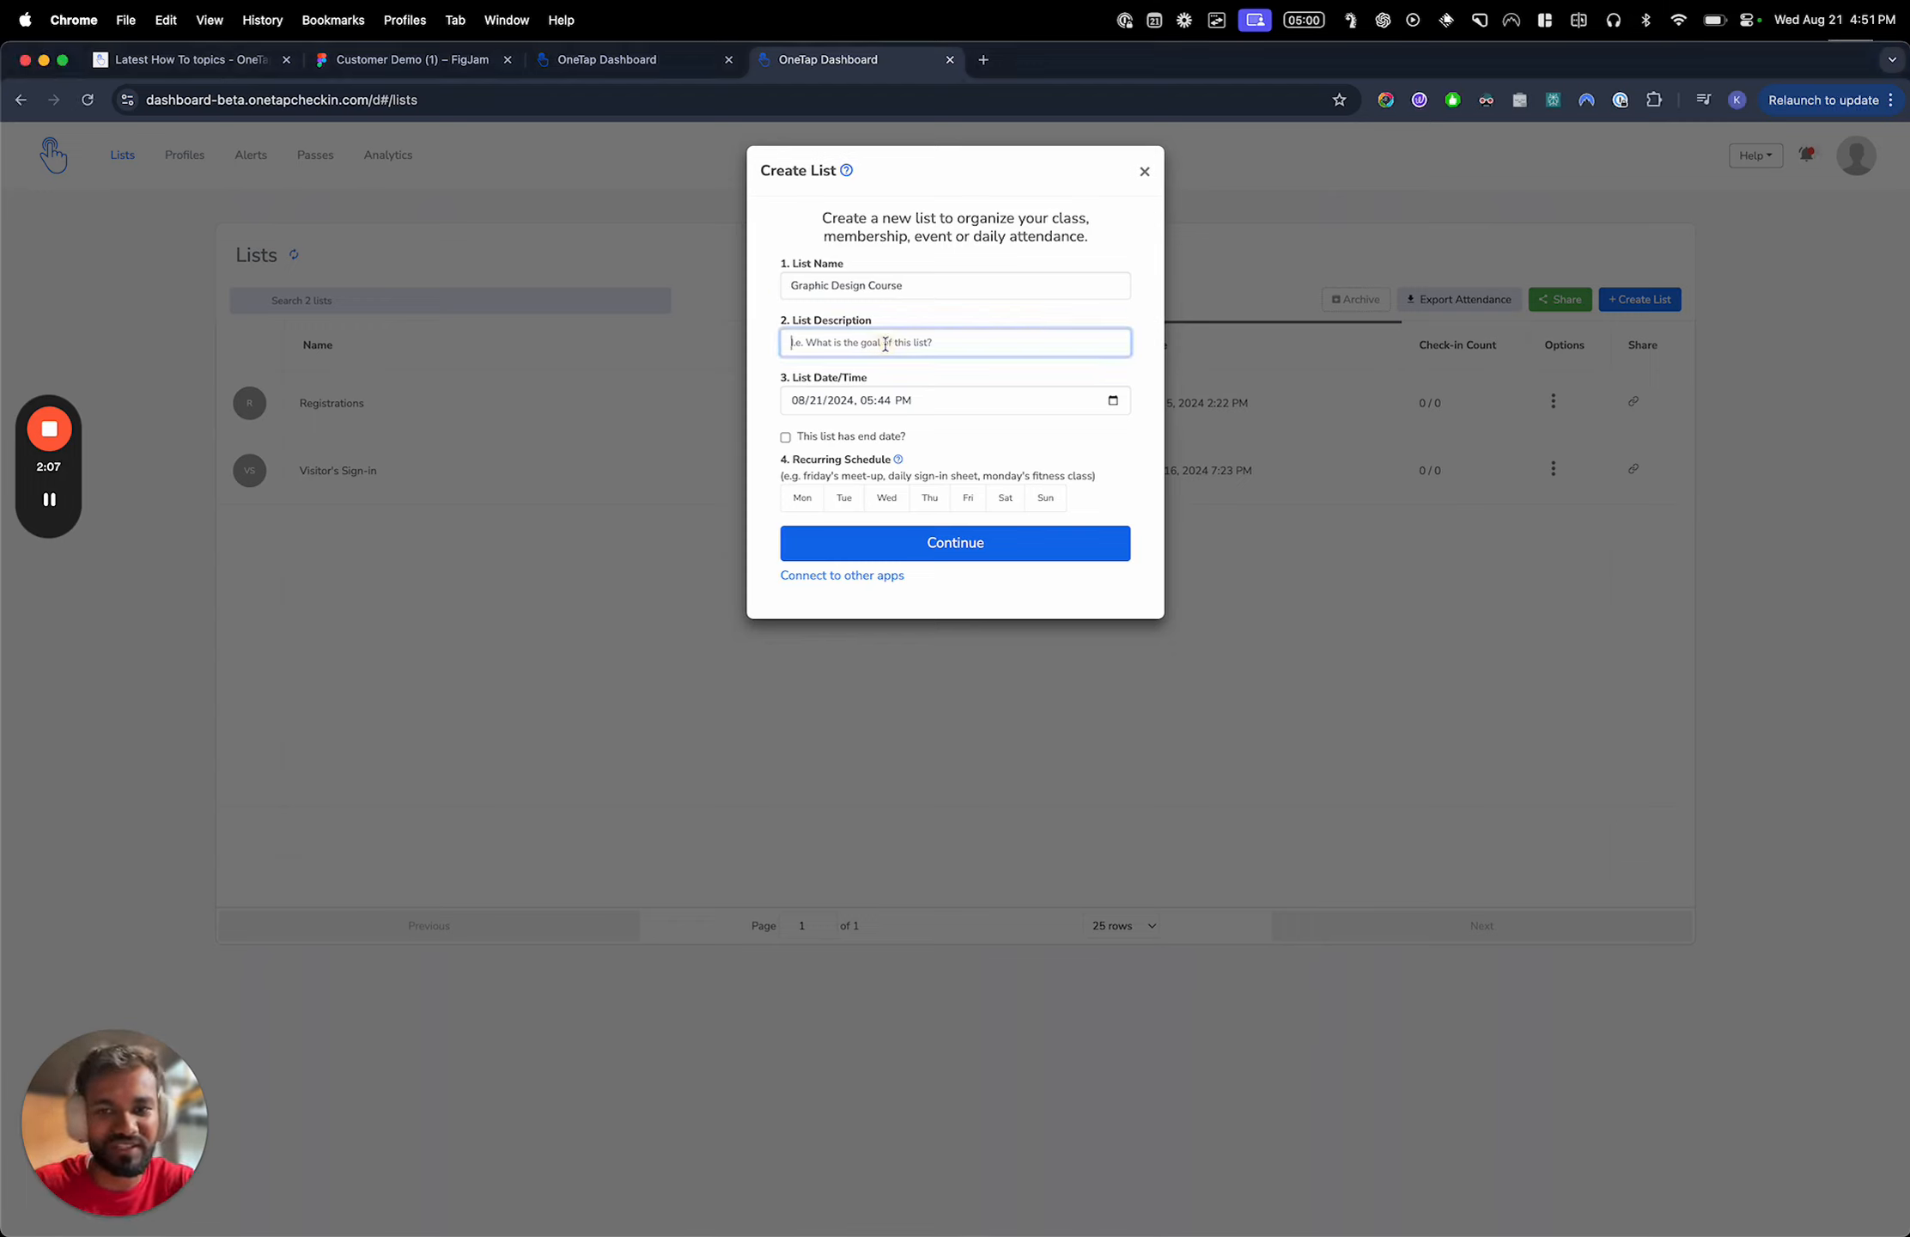
{"action": "type", "text": "test"}
{"action": "left_click", "coordinate": [812, 404]}
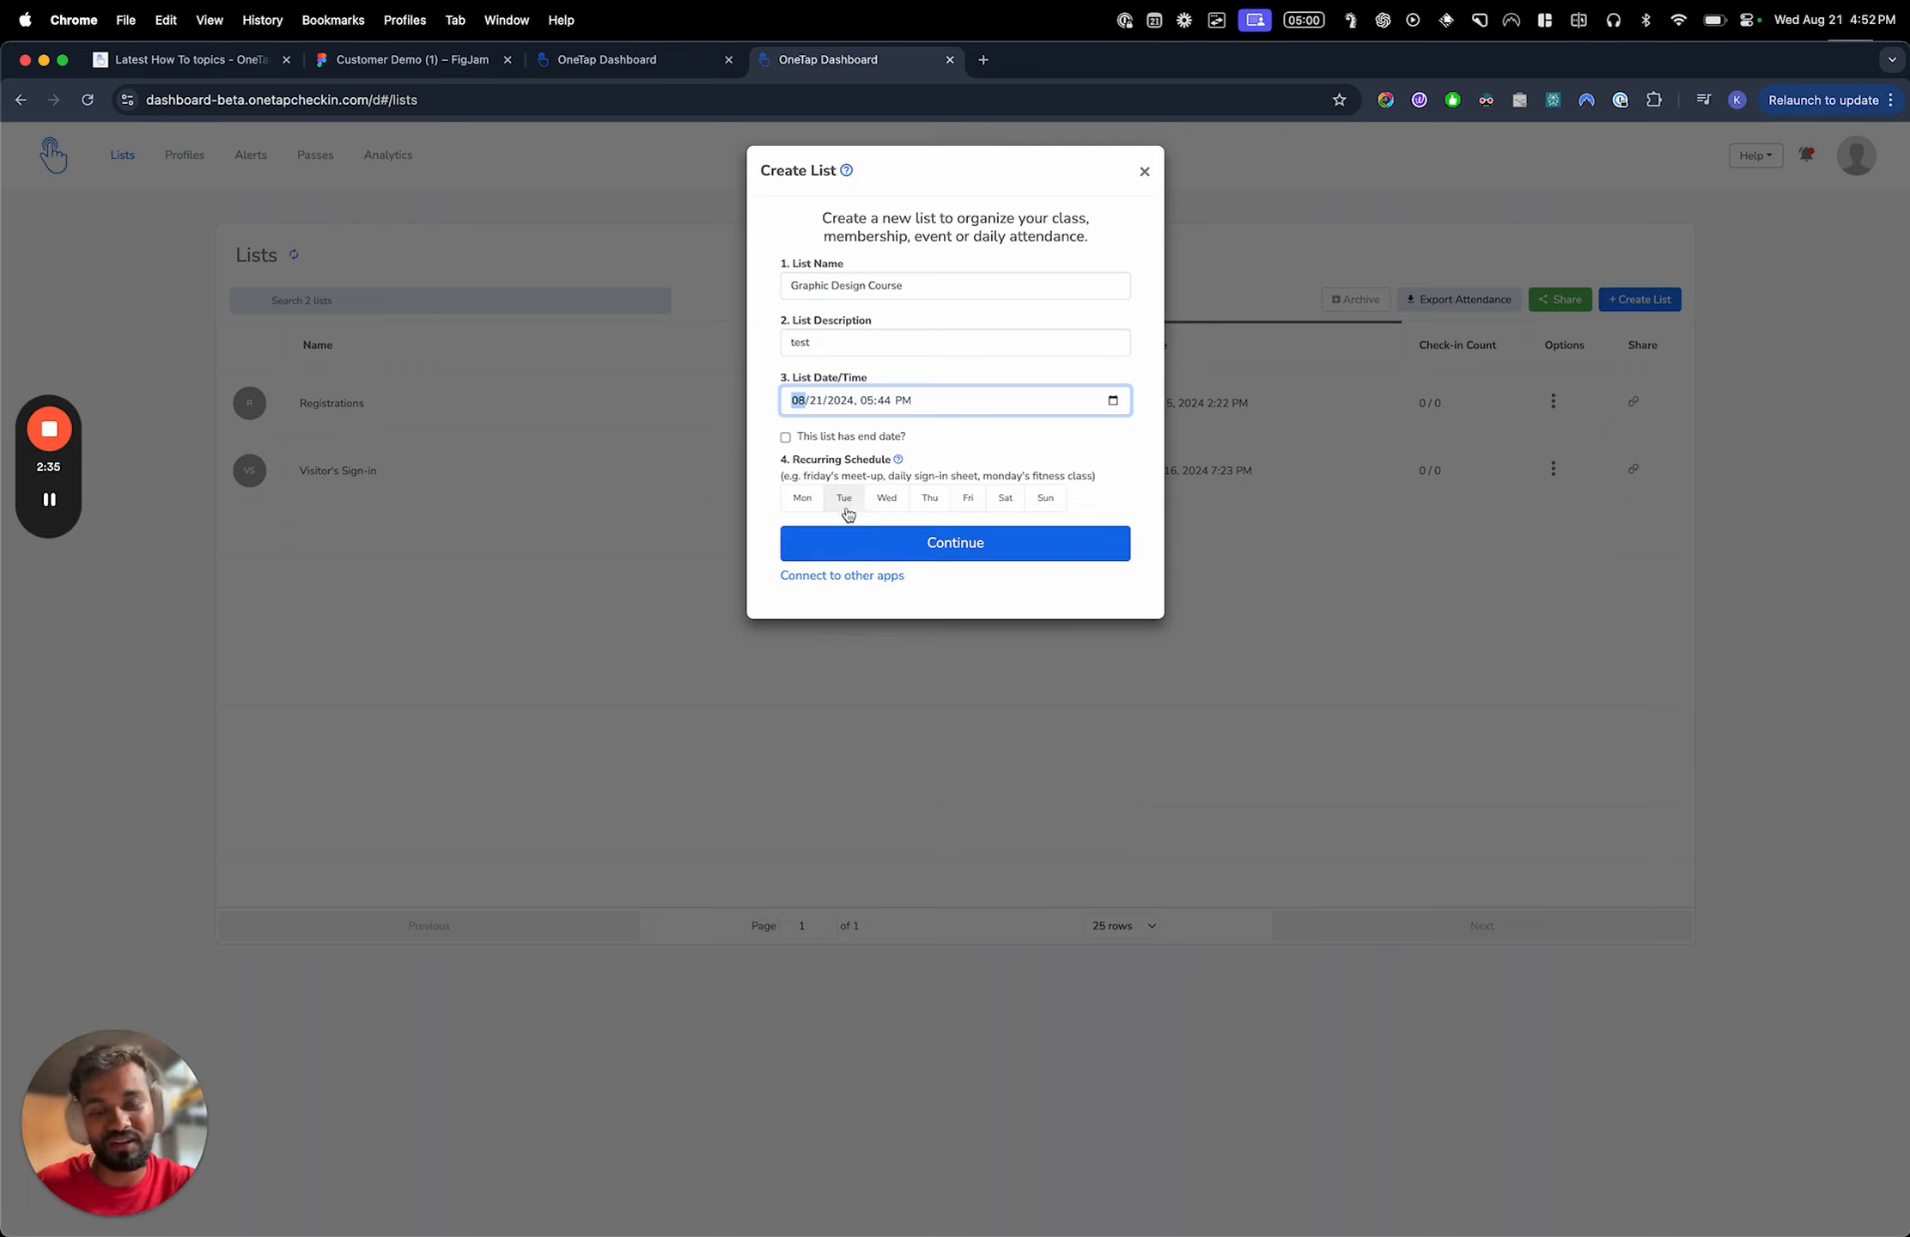
{"action": "left_click", "coordinate": [989, 554]}
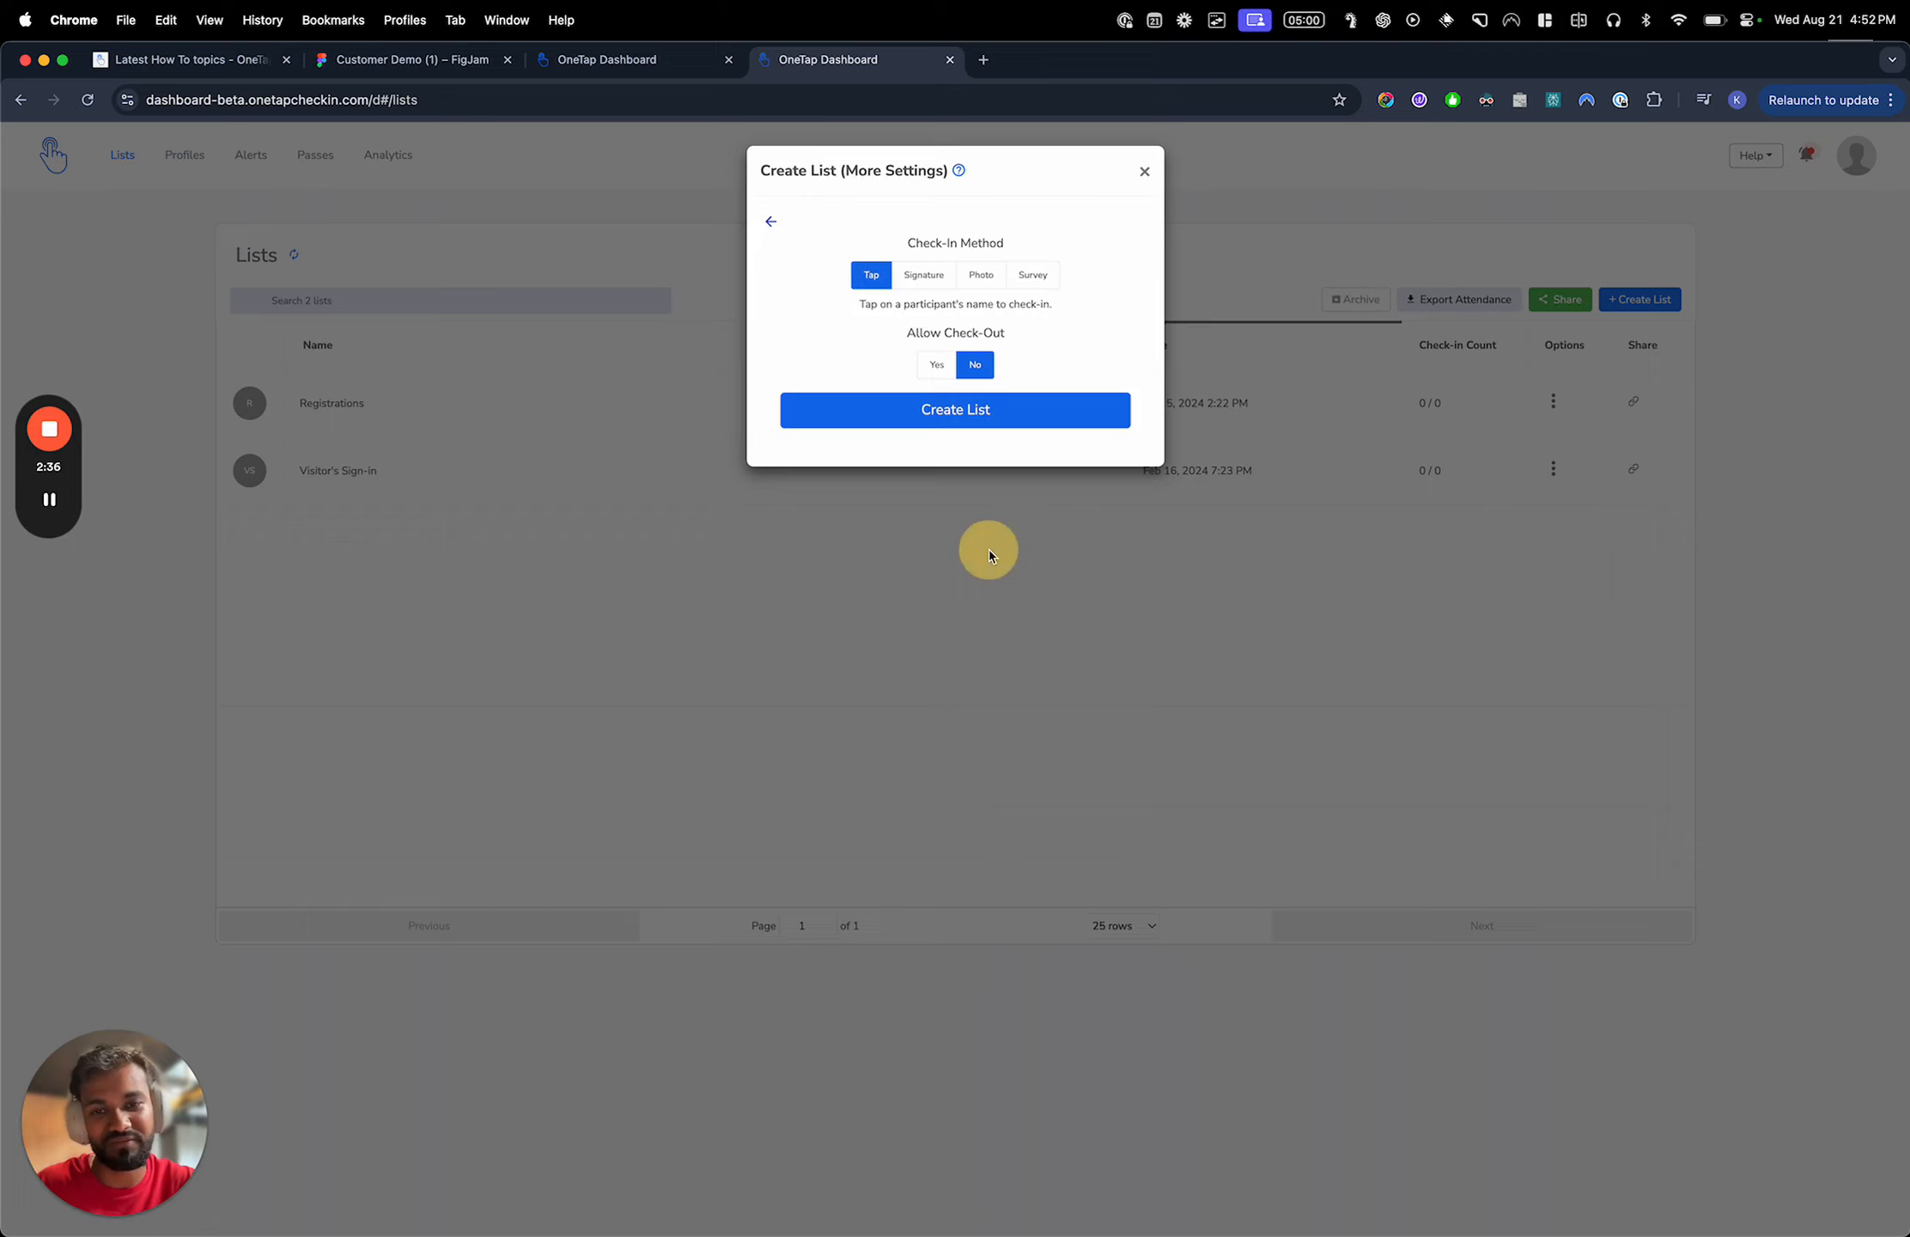
{"action": "left_click", "coordinate": [993, 421]}
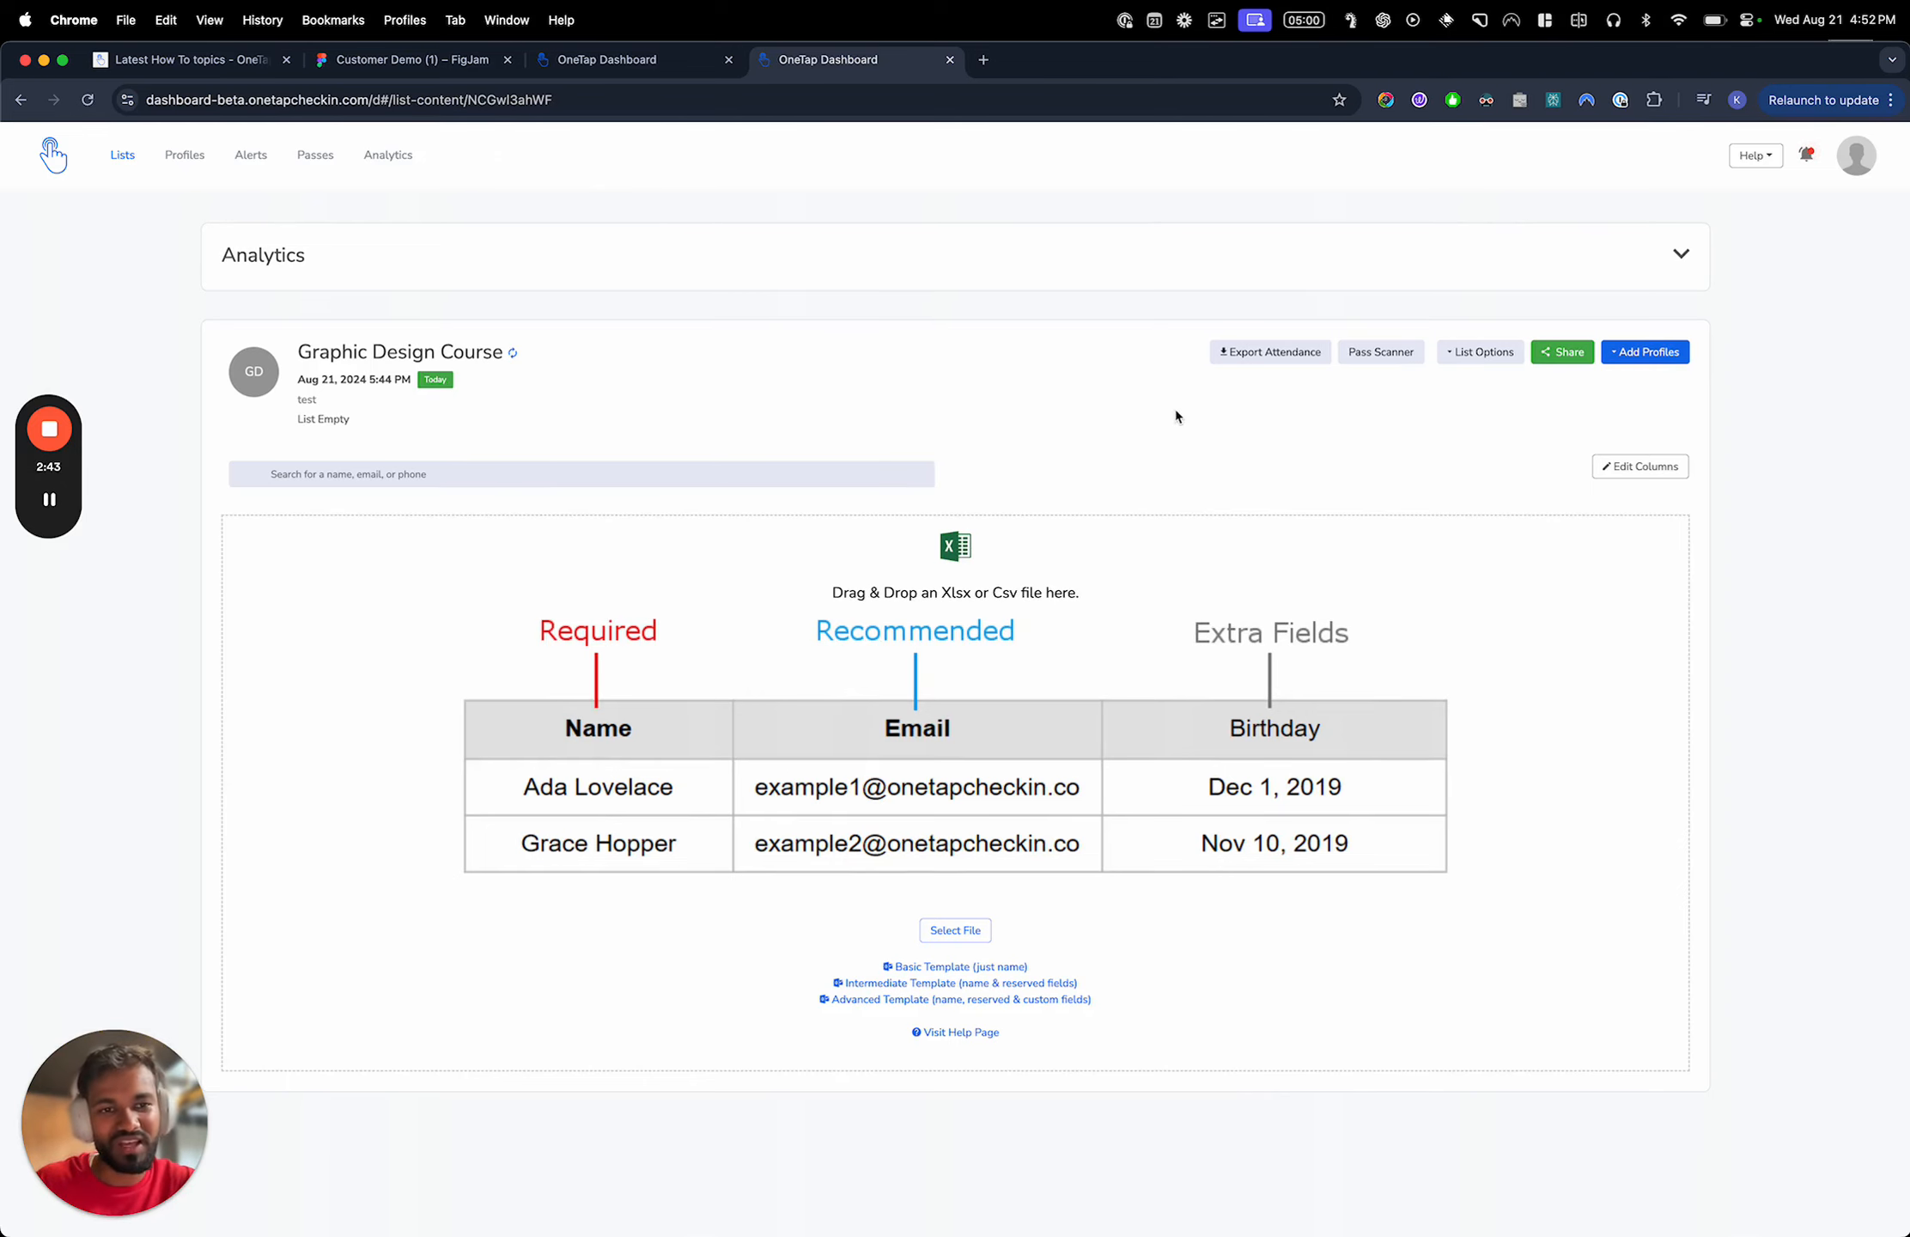
Open the list's public check-in link to examine the check-in page, and return to the list with the sharing dialog closed
{"action": "left_click", "coordinate": [1557, 361]}
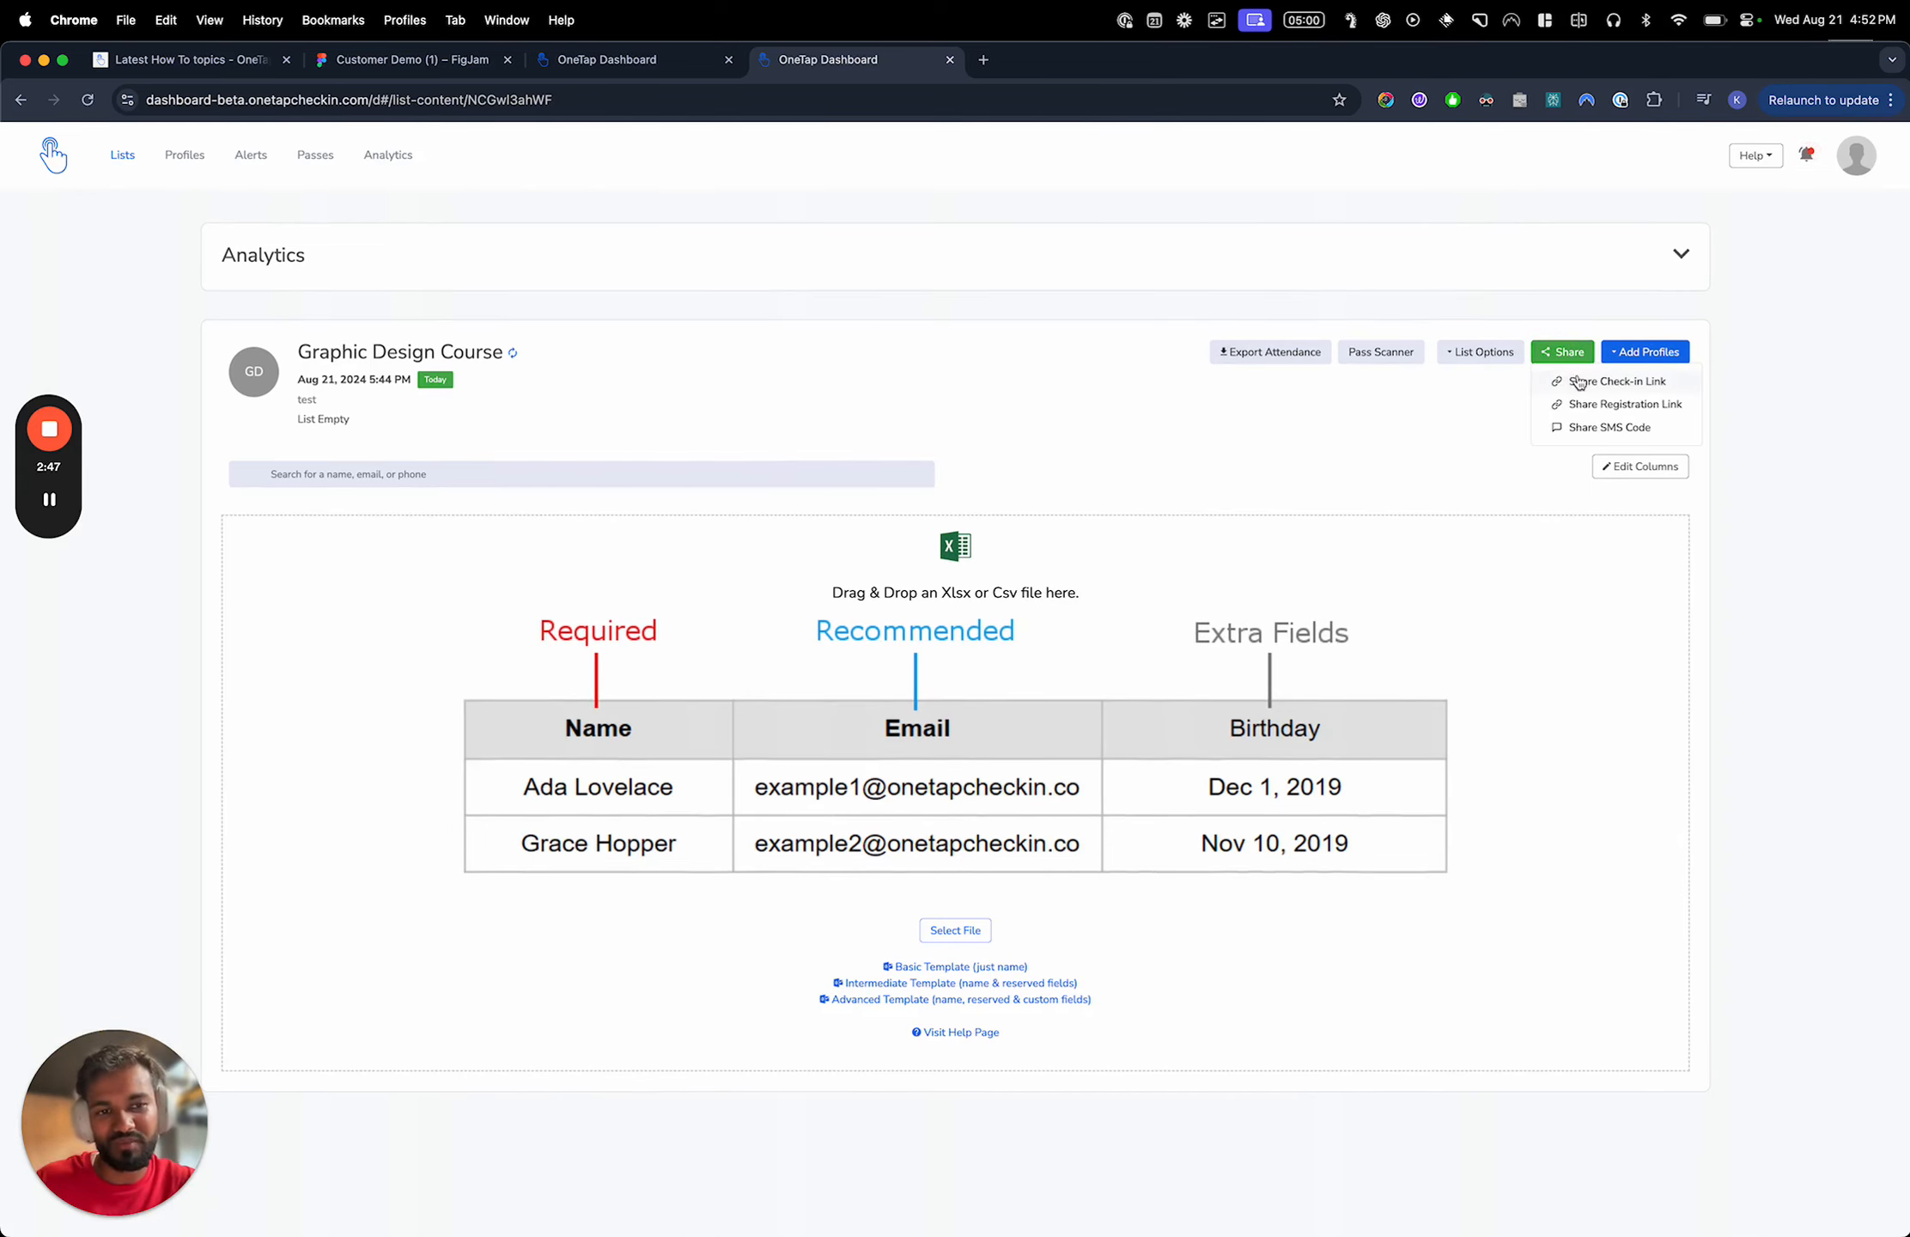
{"action": "left_click", "coordinate": [1580, 380]}
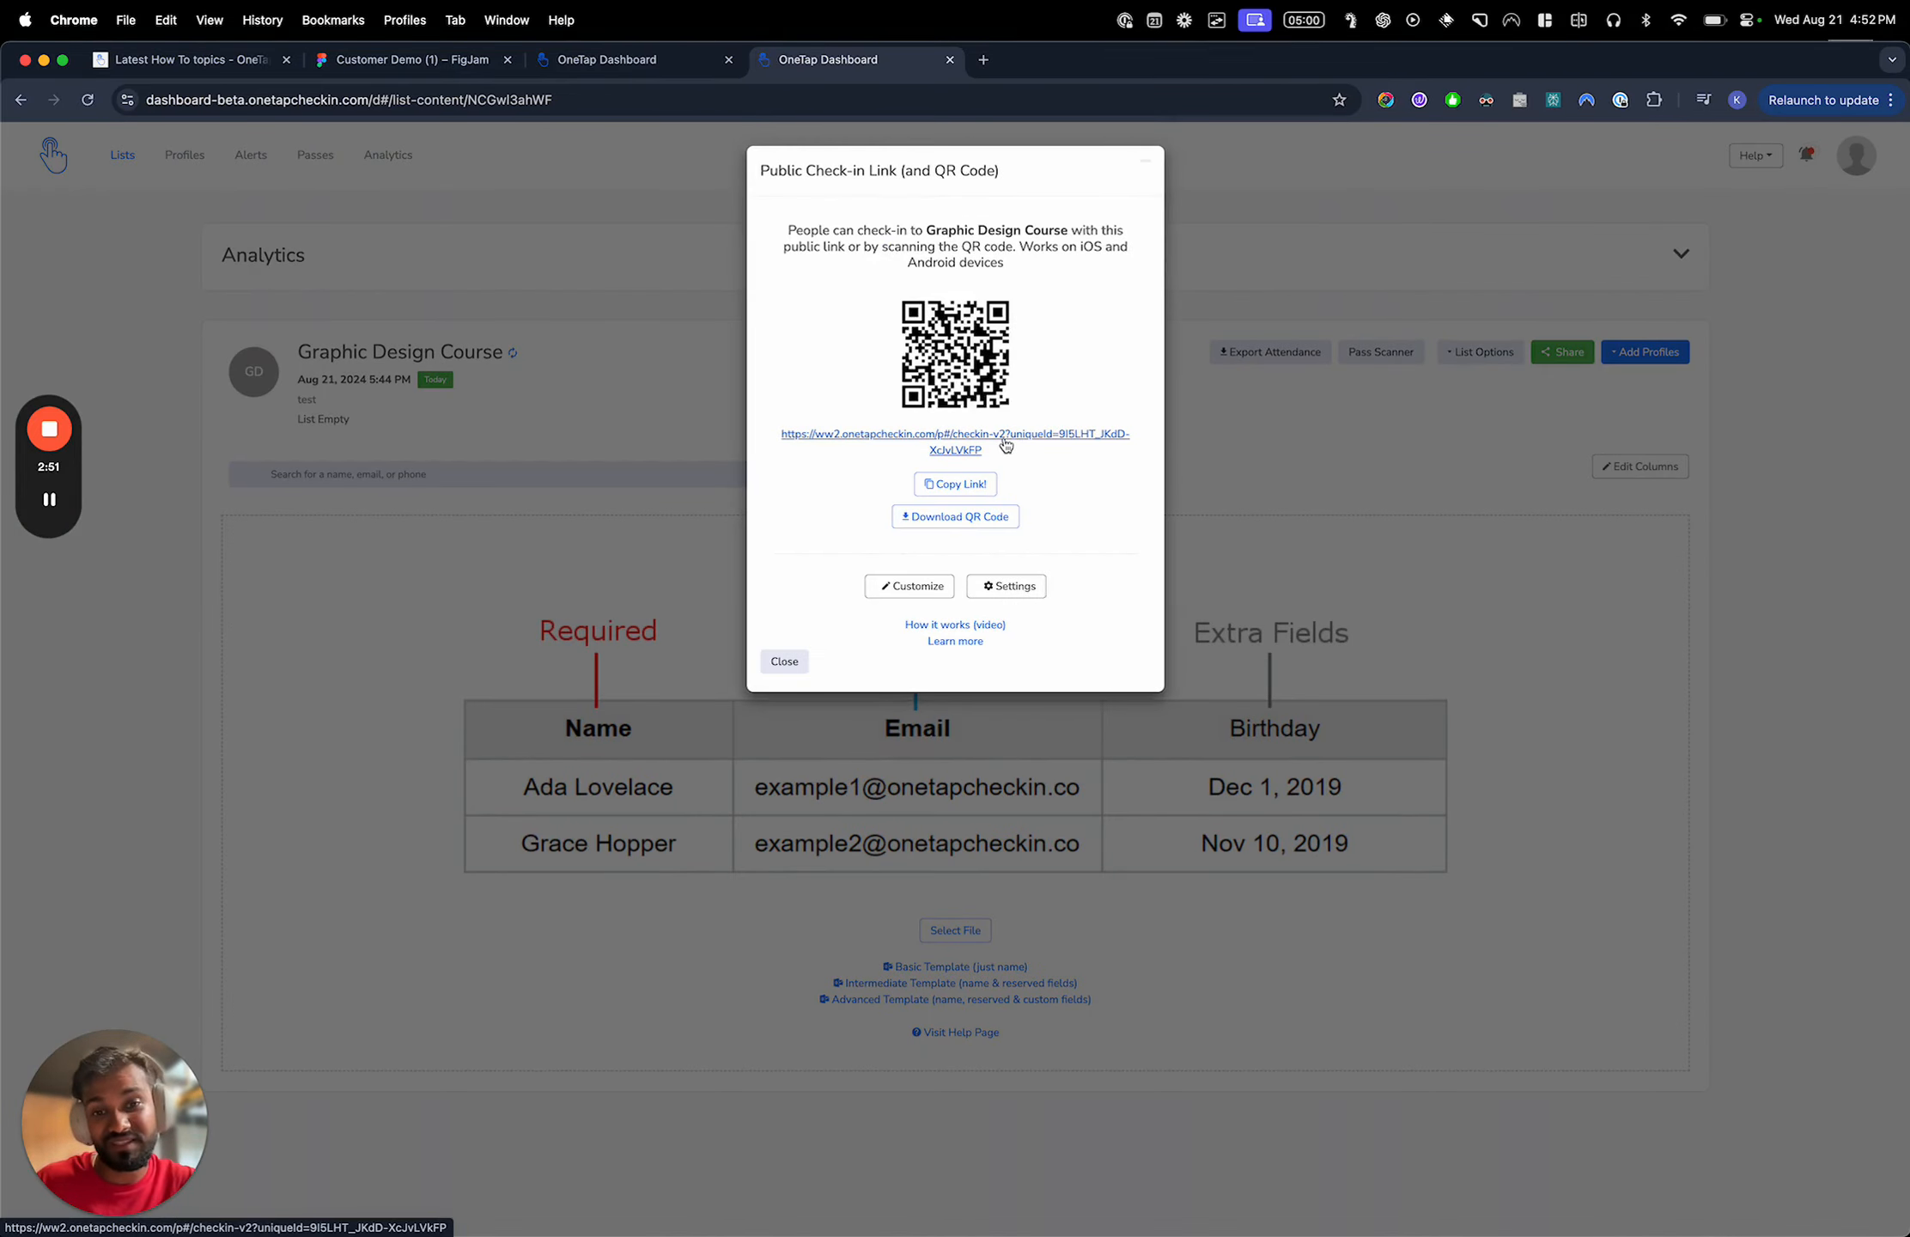
{"action": "left_click", "coordinate": [1005, 442]}
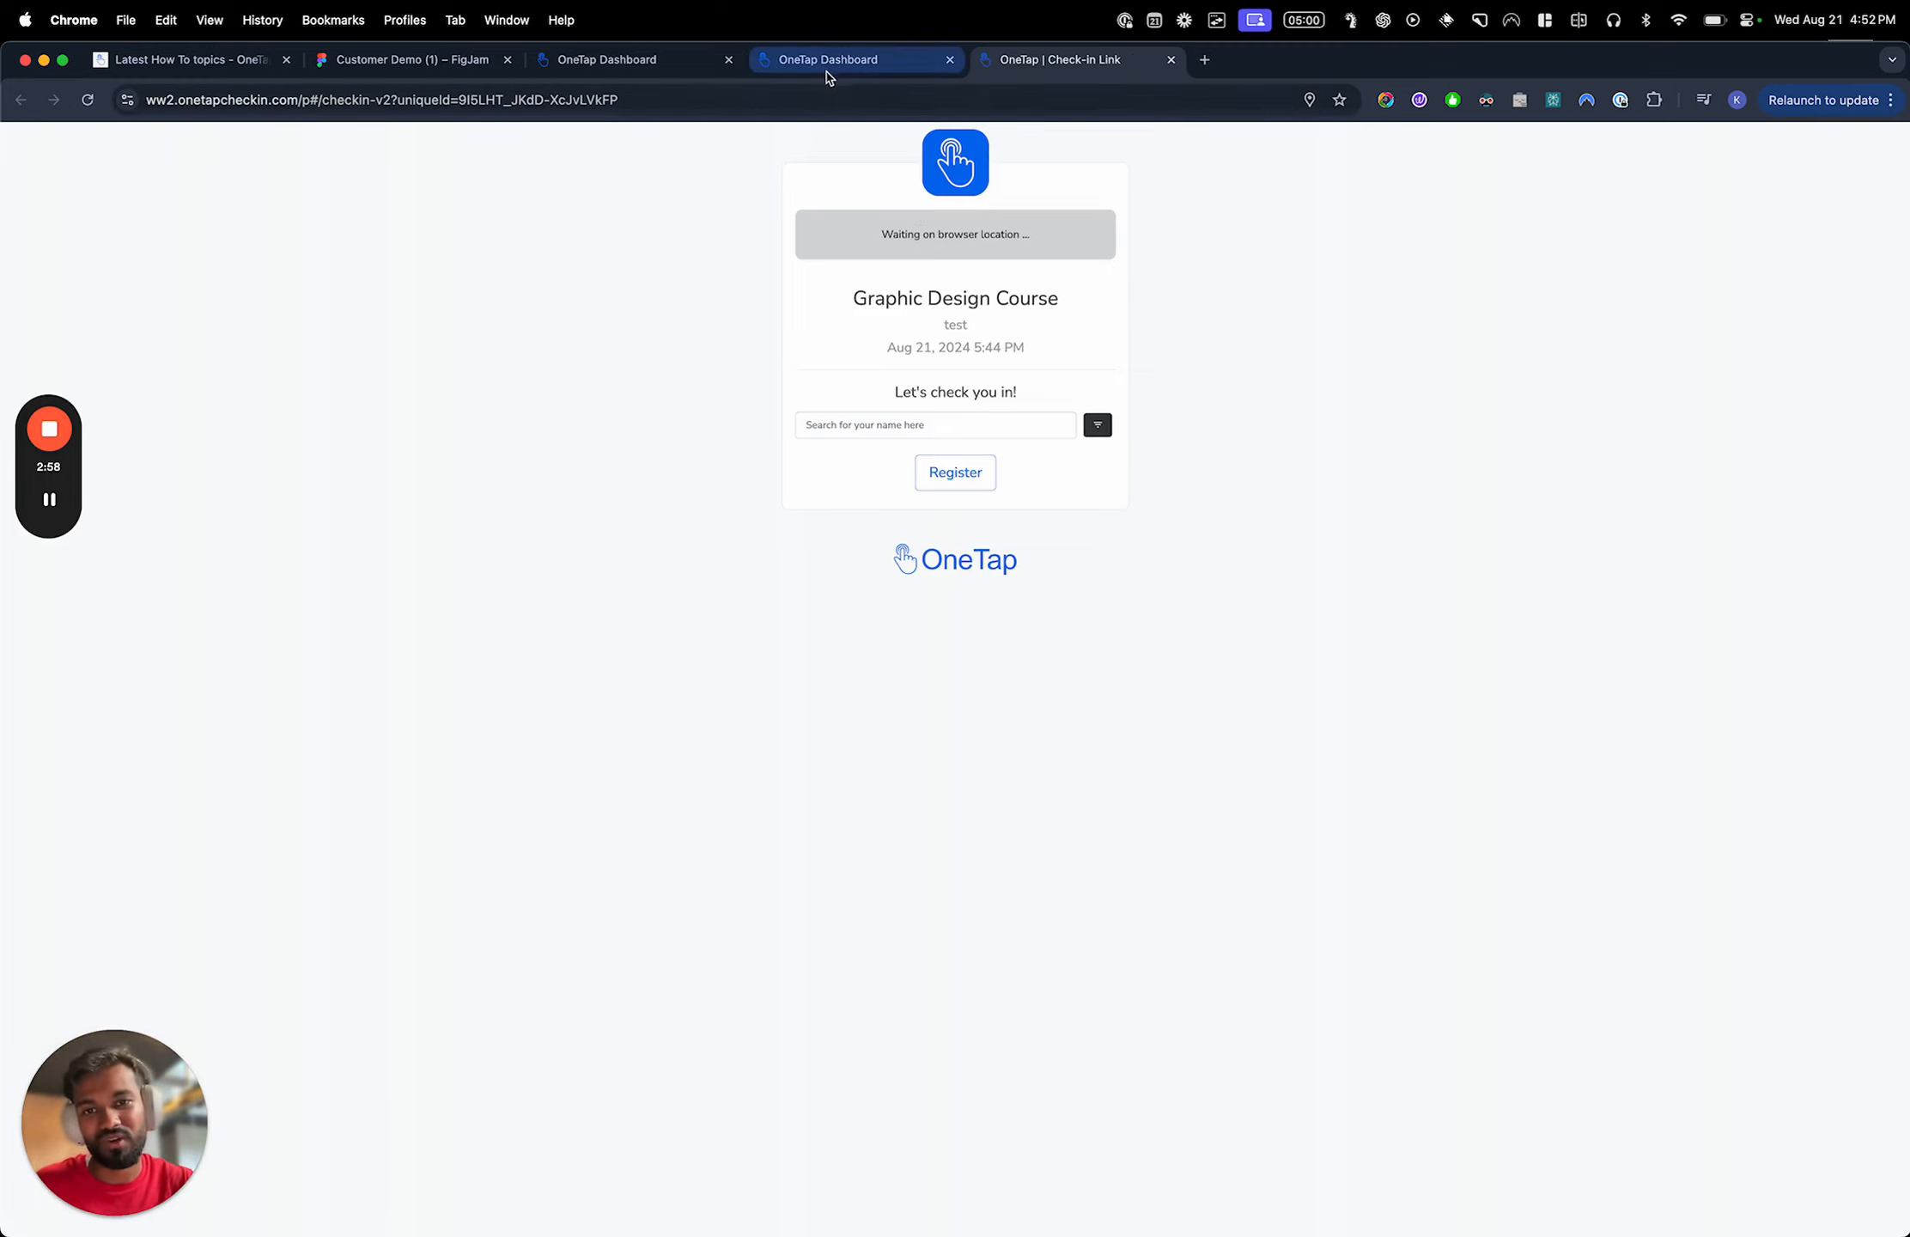
{"action": "left_click", "coordinate": [869, 423]}
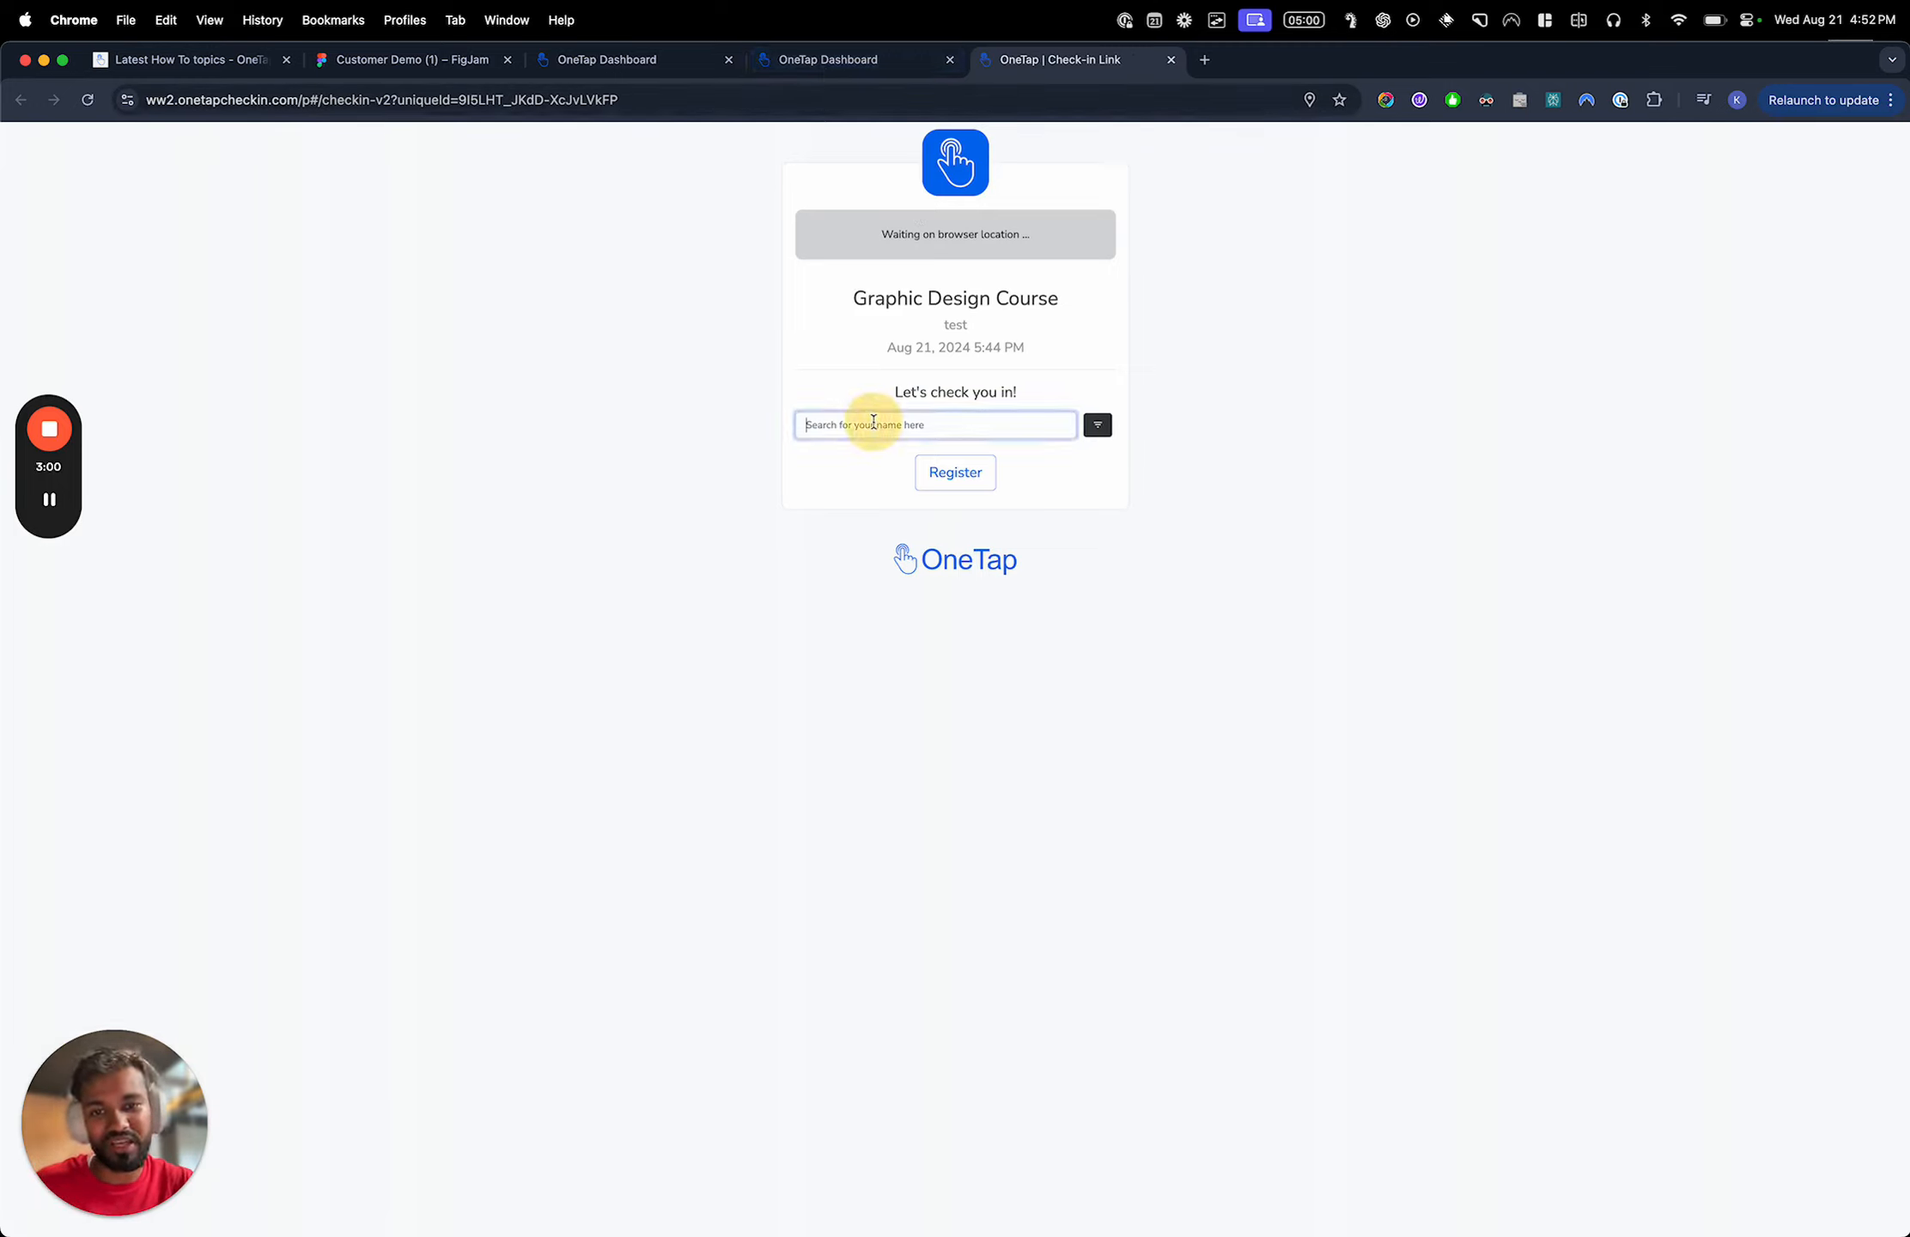
{"action": "left_click", "coordinate": [1008, 469]}
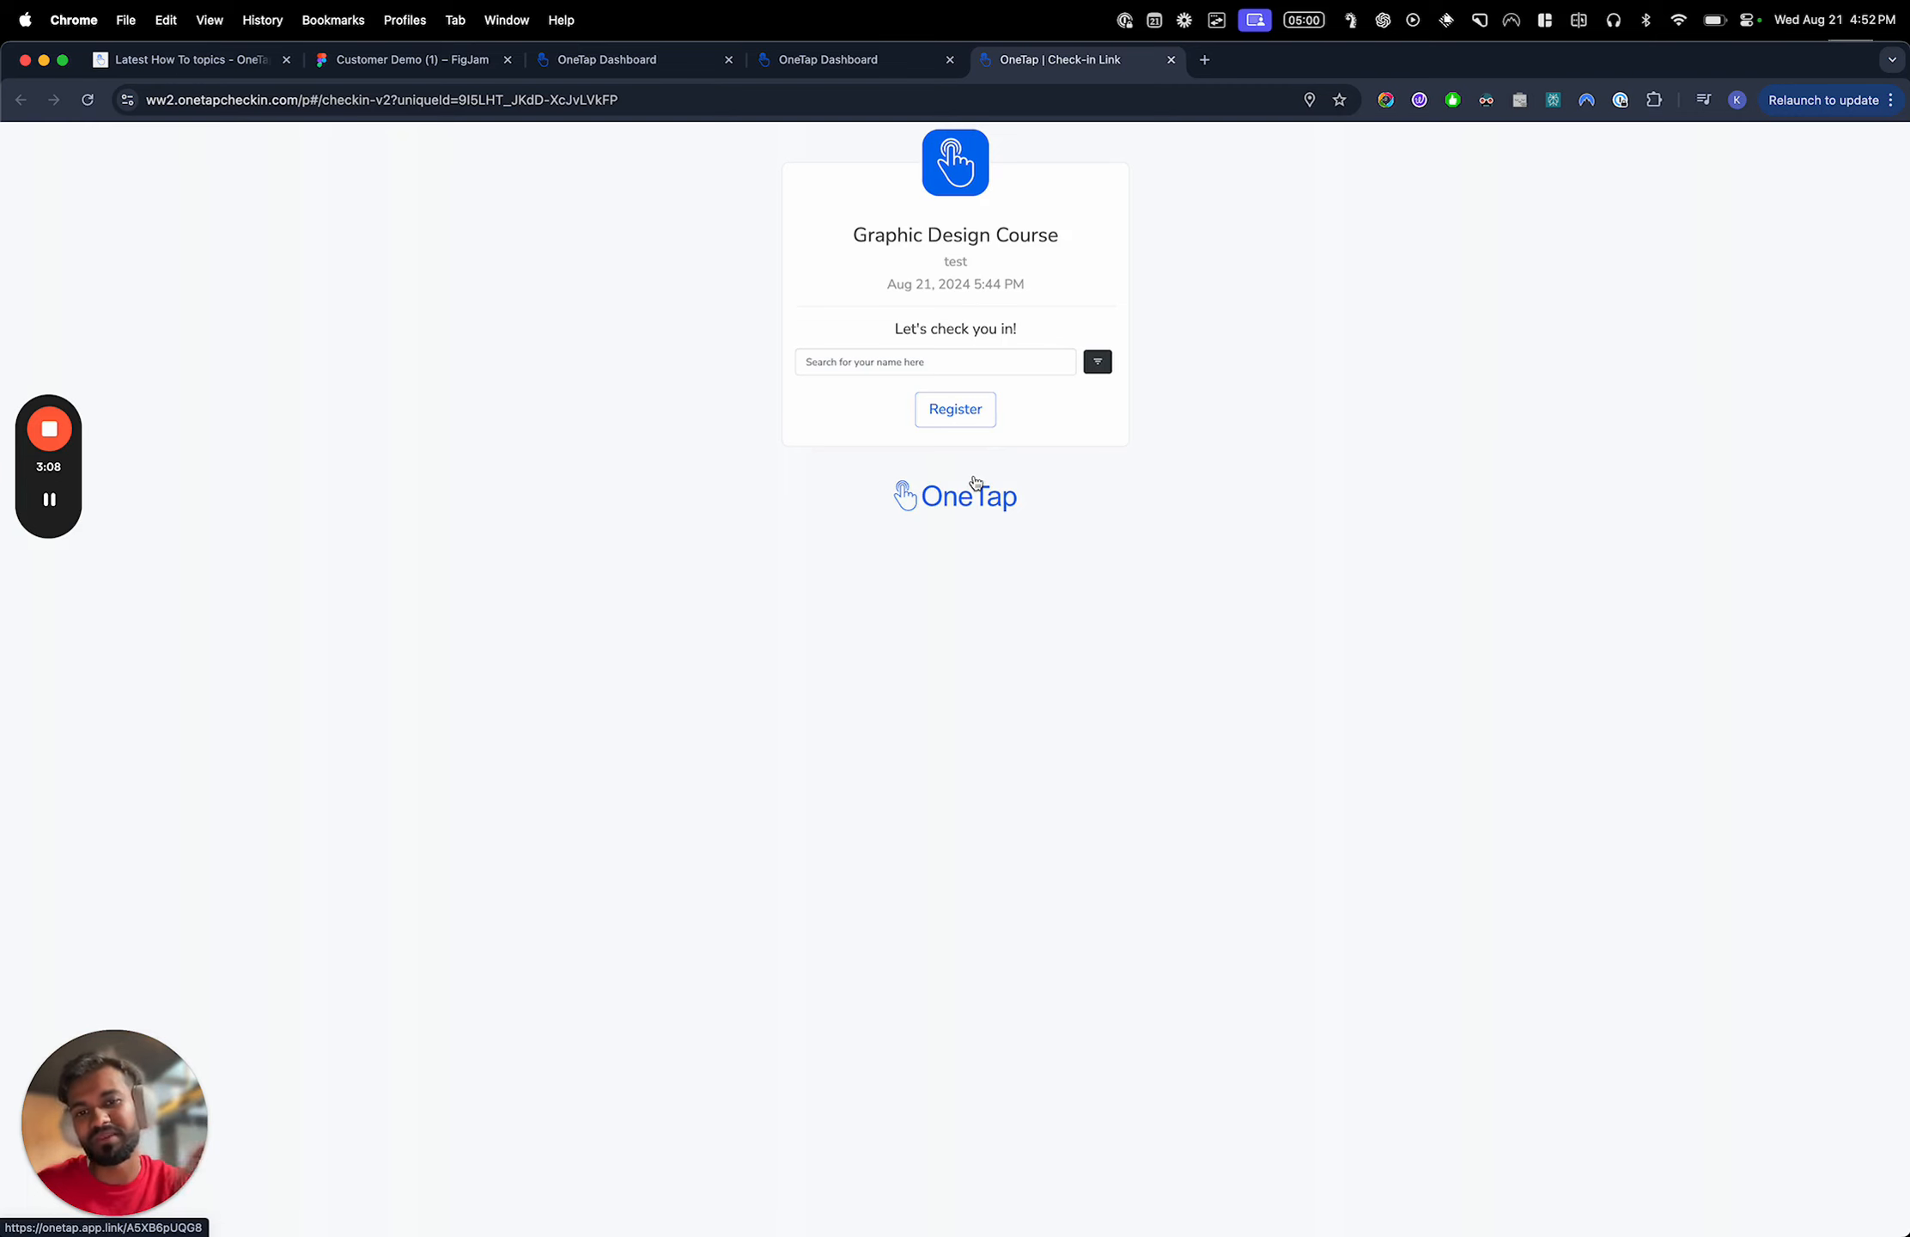
{"action": "left_click", "coordinate": [855, 60]}
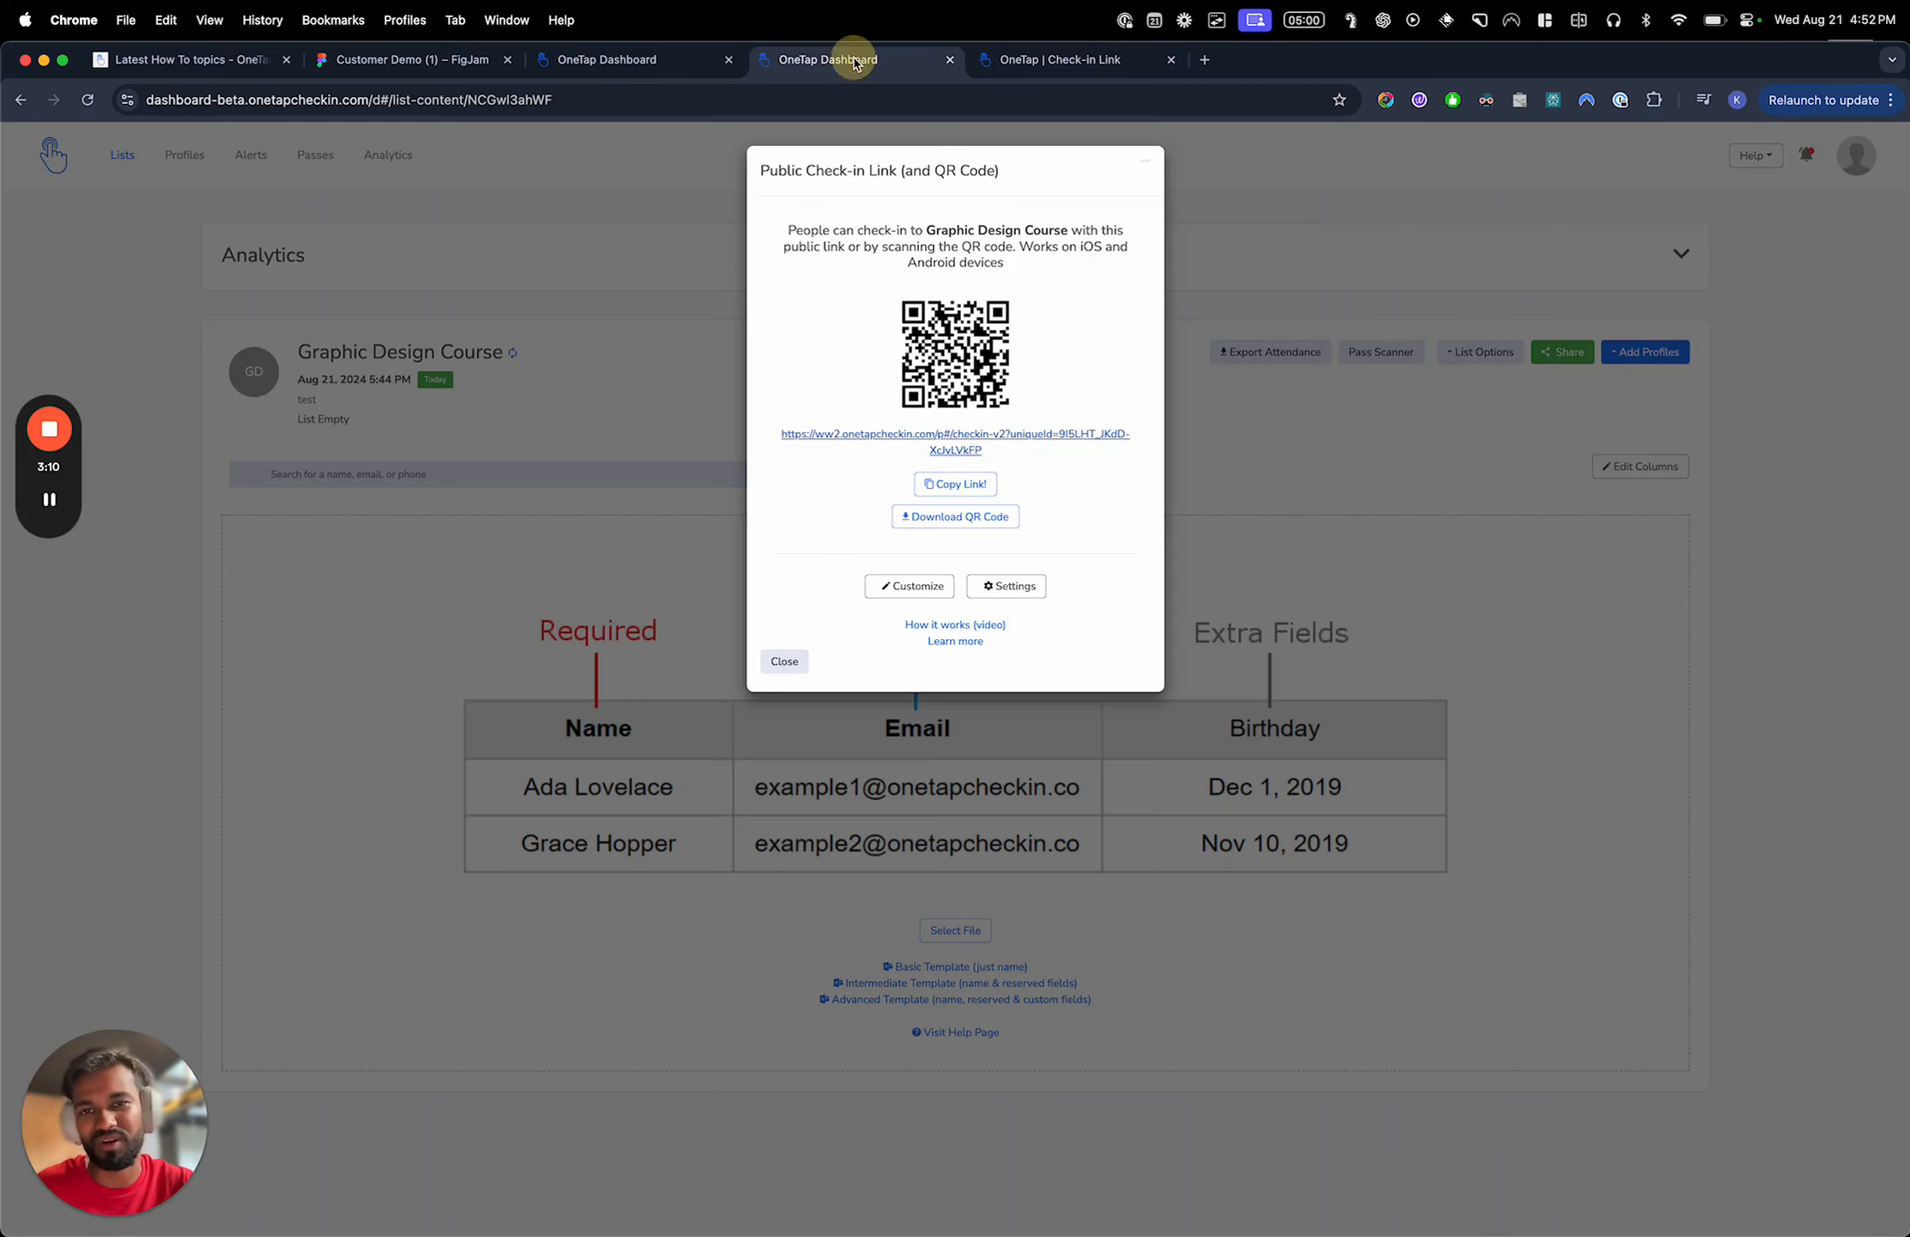
{"action": "left_click", "coordinate": [660, 265]}
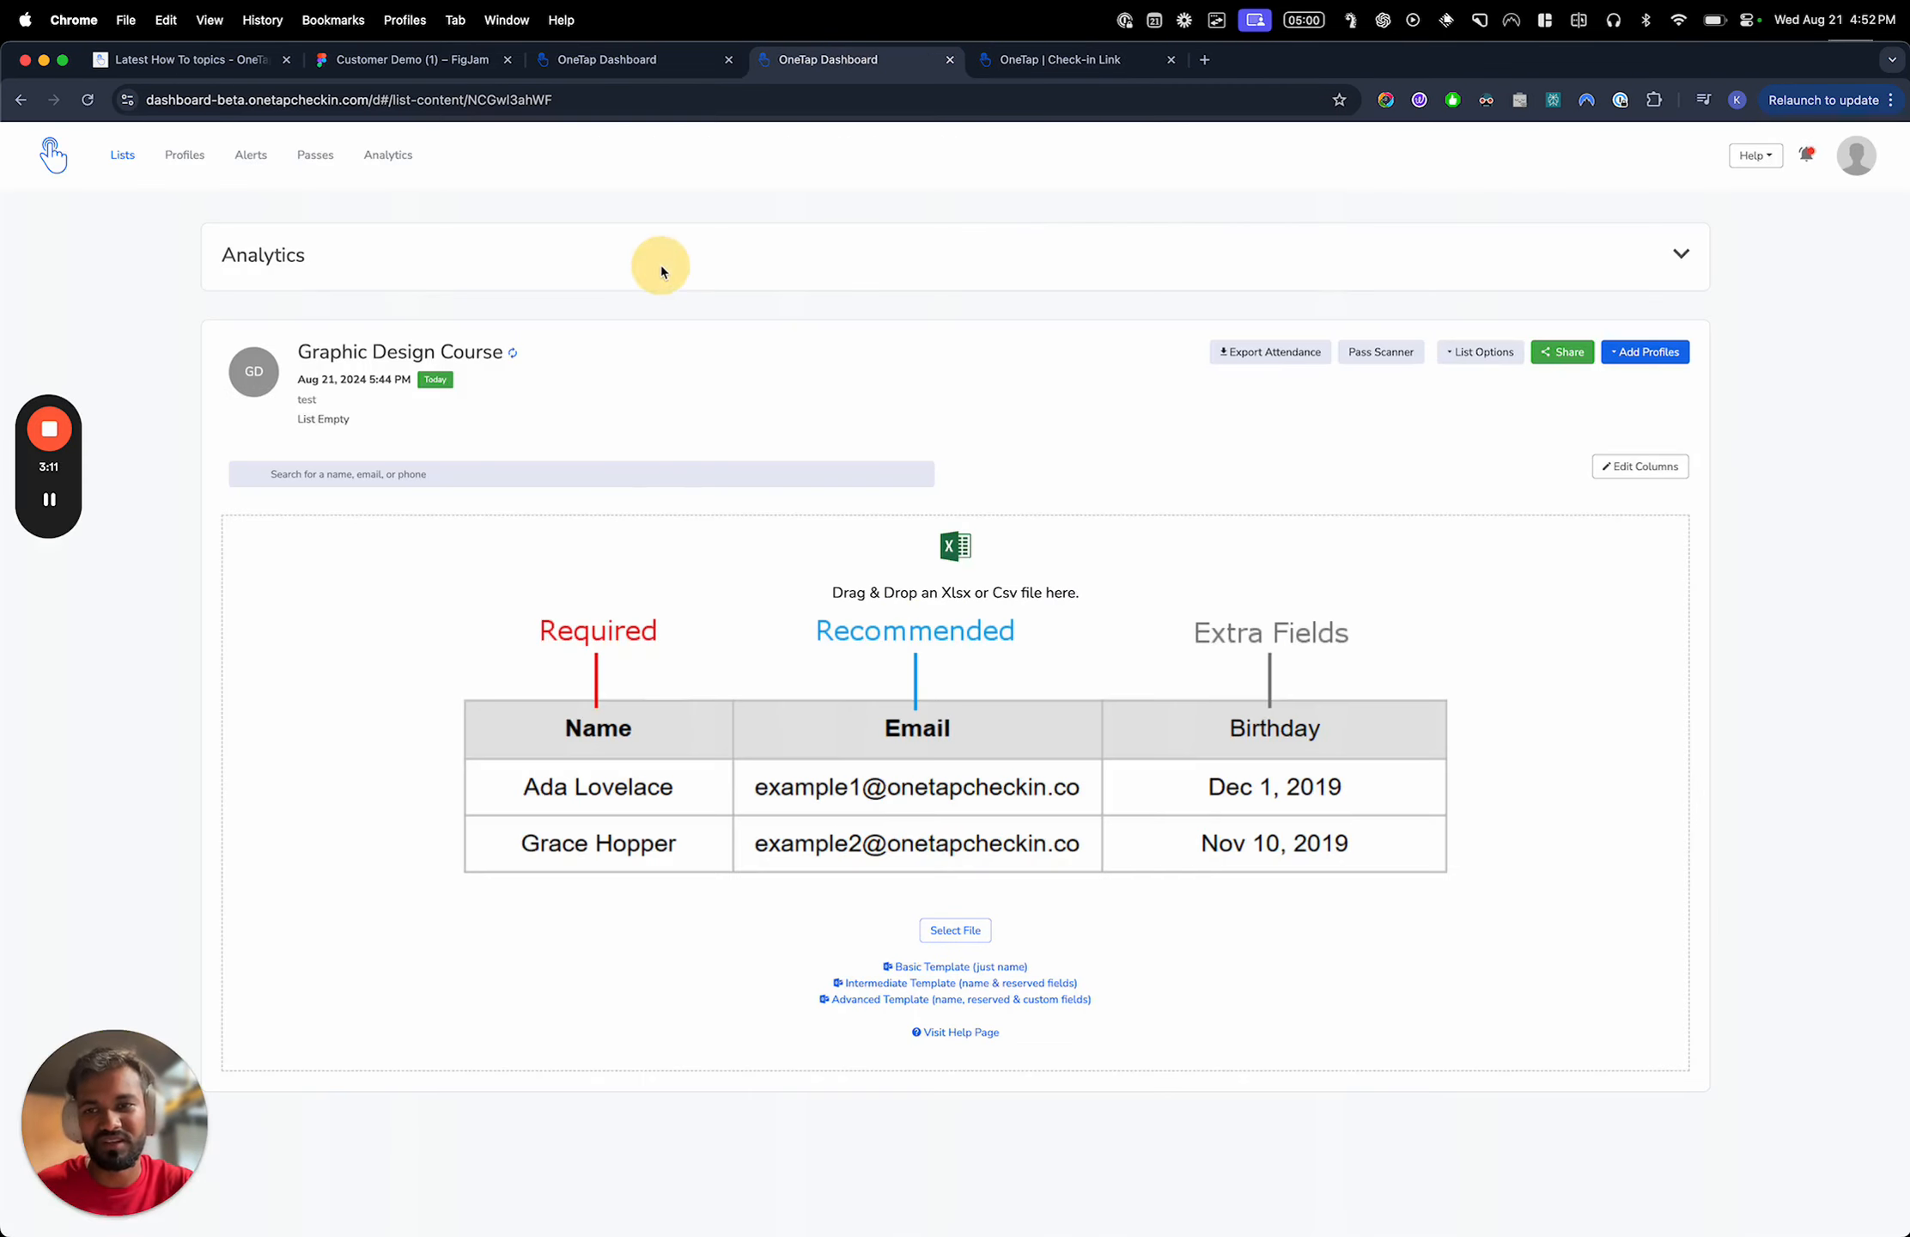
Open Profiles in a separate browser tab placed ahead of the course list's tab, and bring up the Upload Profiles dialog
{"action": "left_click", "coordinate": [189, 159], "text": "super"}
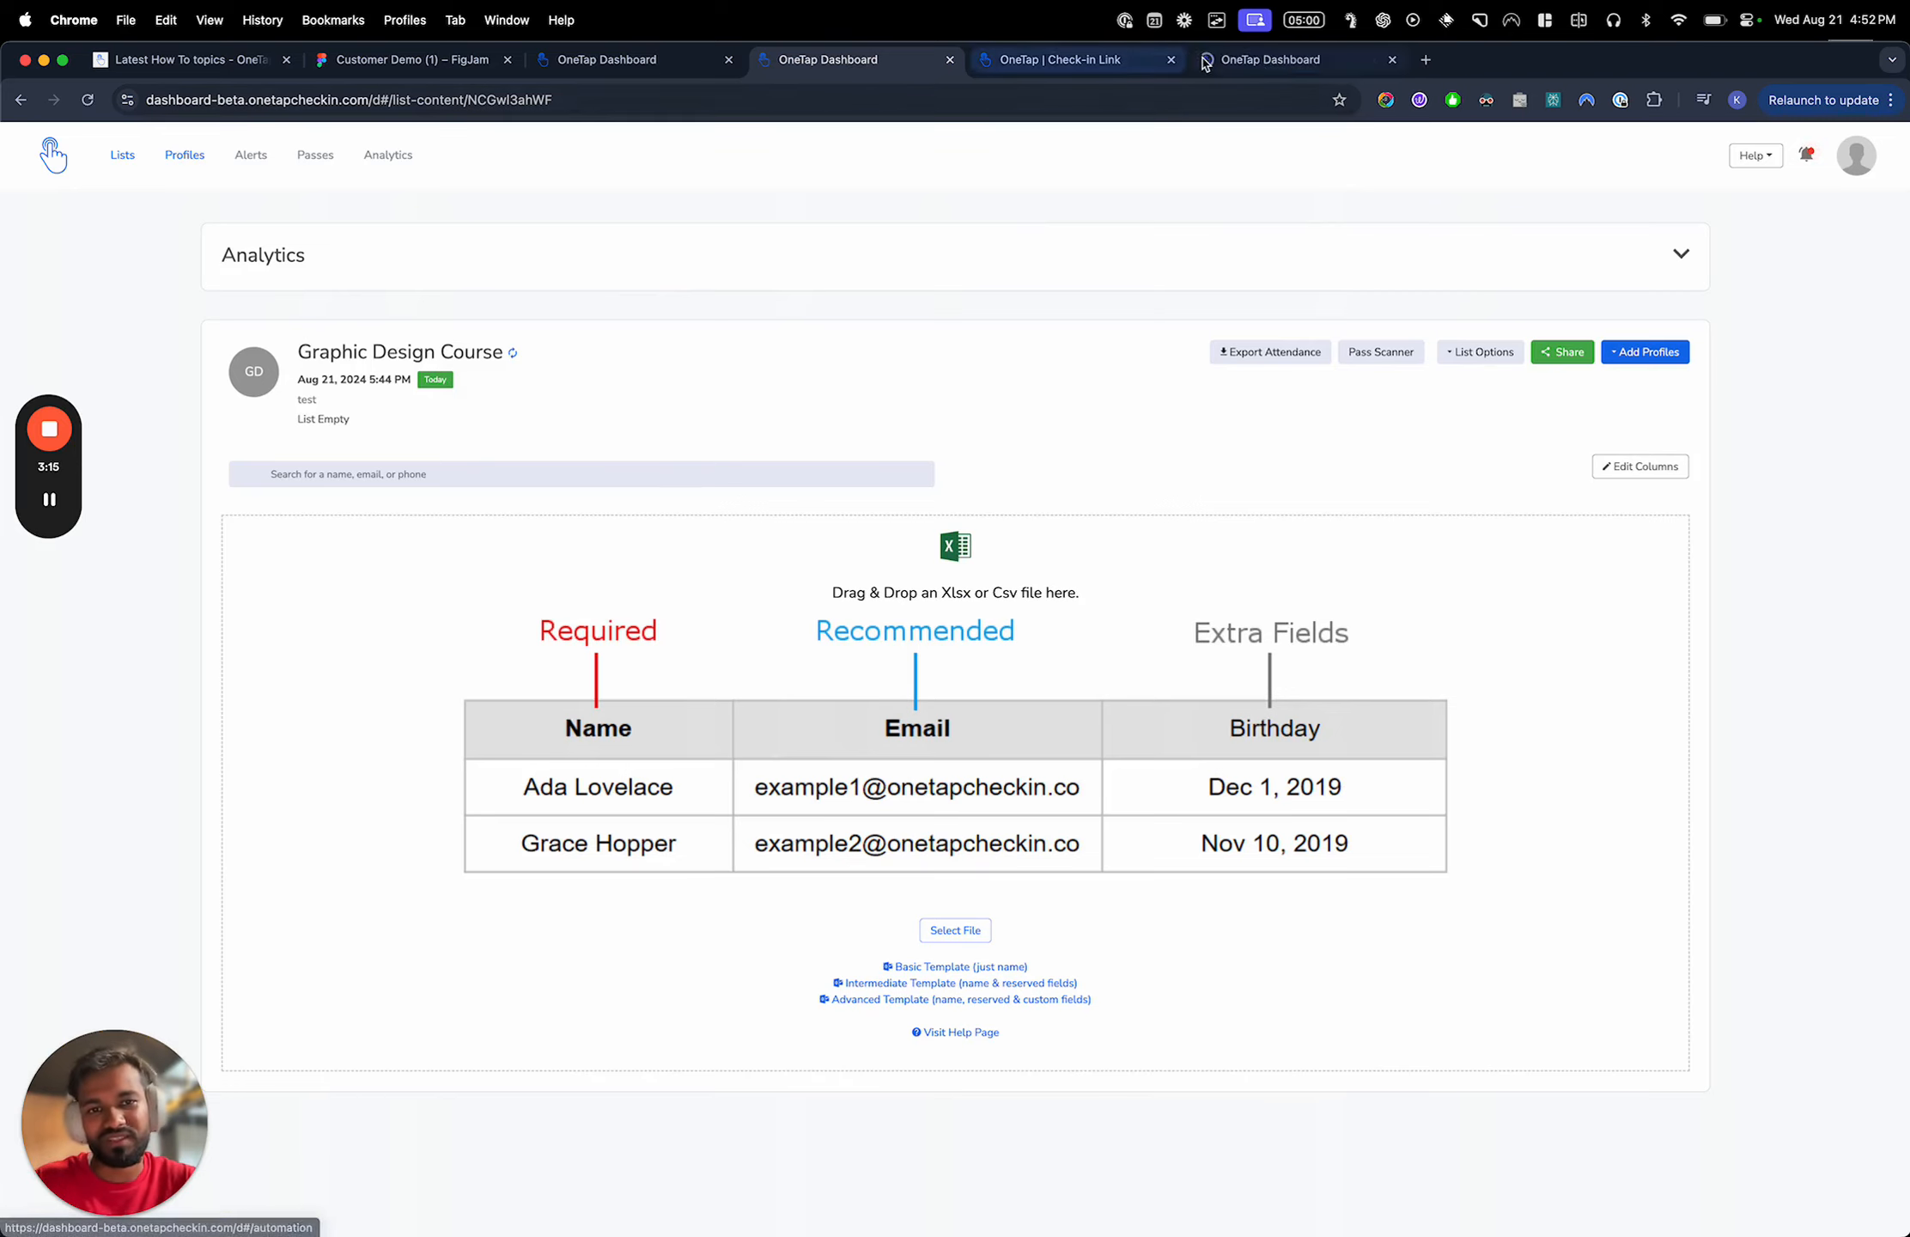
{"action": "left_click_drag", "start_coordinate": [1155, 60], "coordinate": [828, 65]}
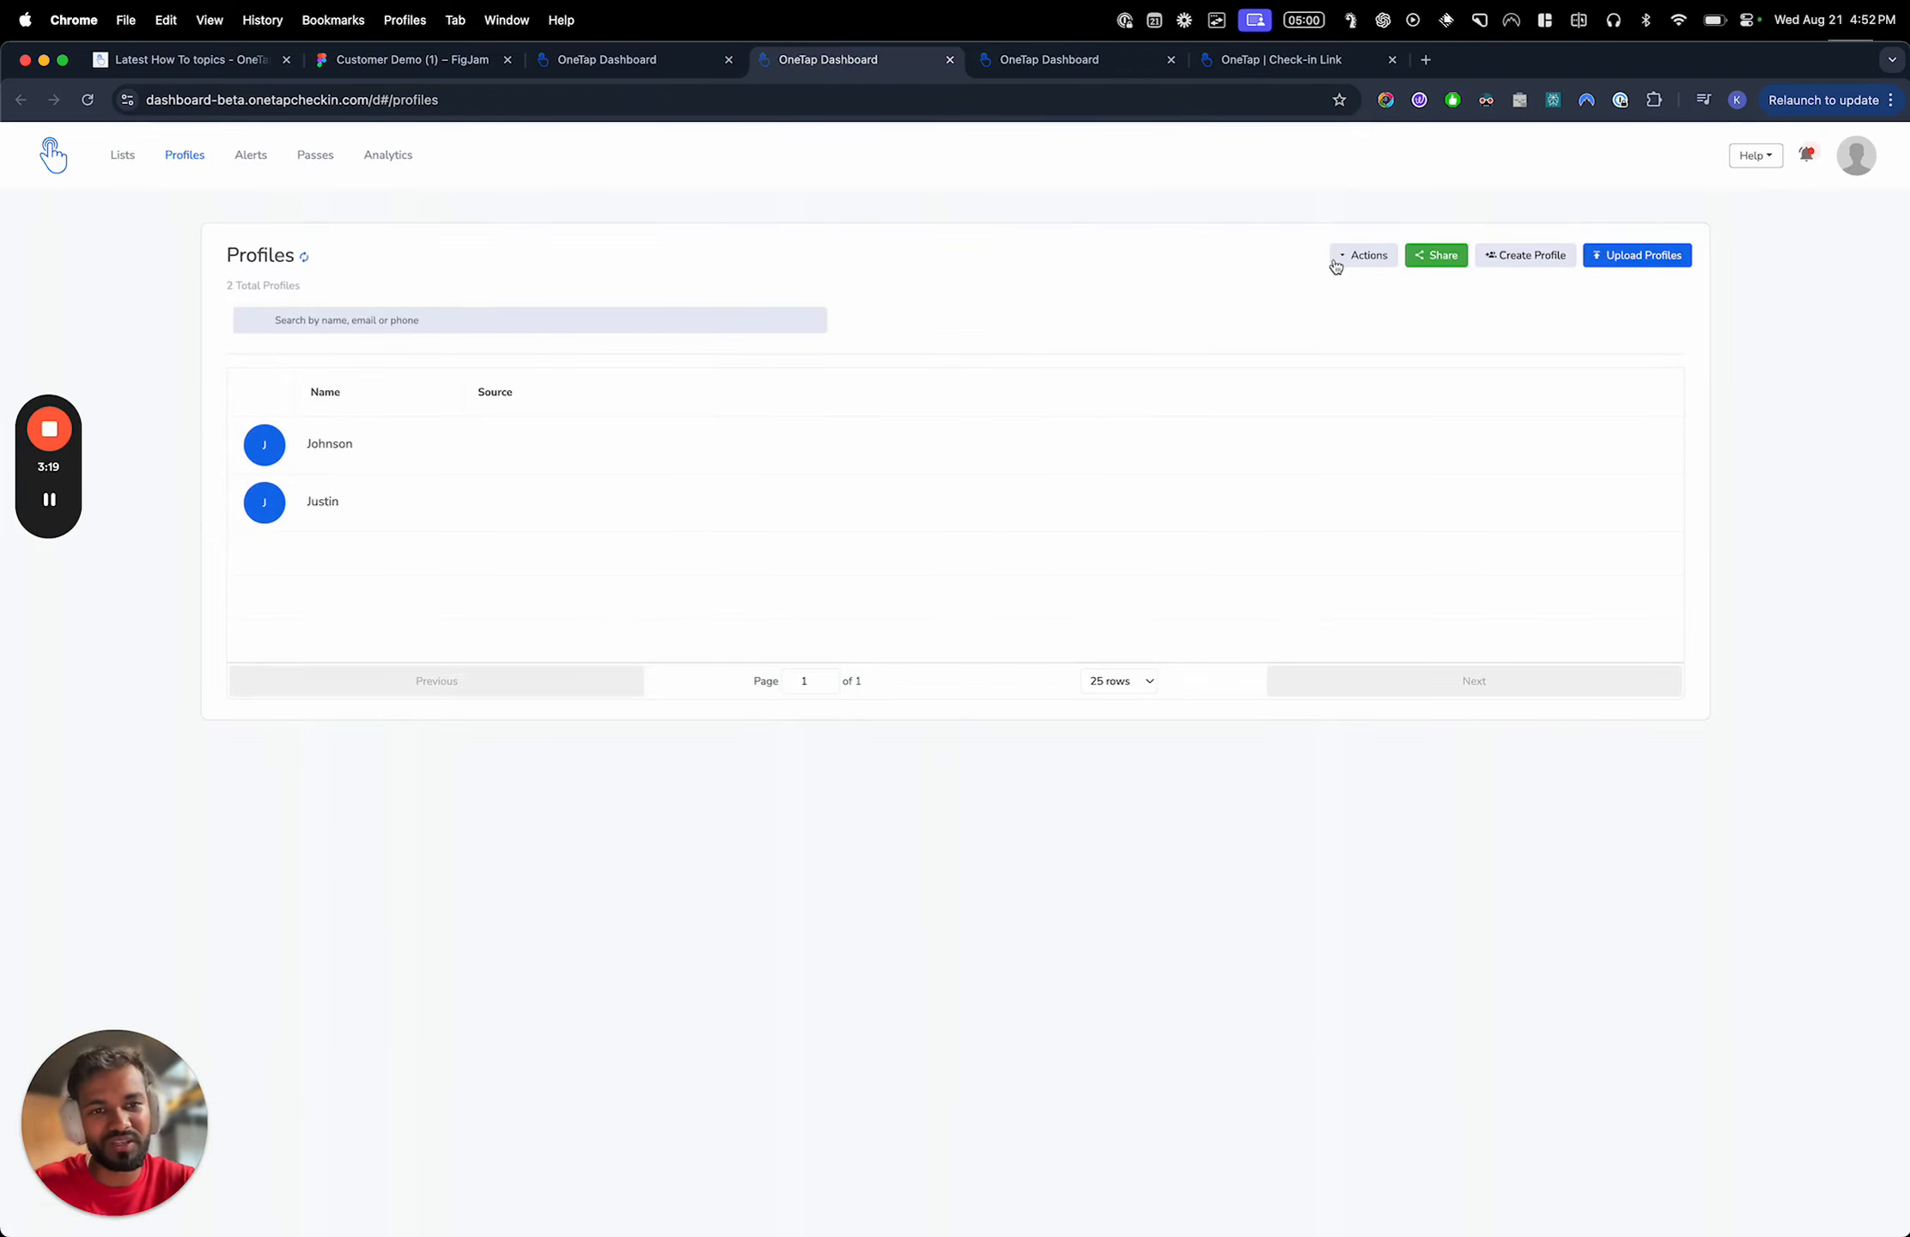
{"action": "left_click", "coordinate": [1614, 256]}
{"action": "scroll", "coordinate": [916, 325], "scroll_direction": "up", "scroll_amount": 5, "text": "ctrl"}
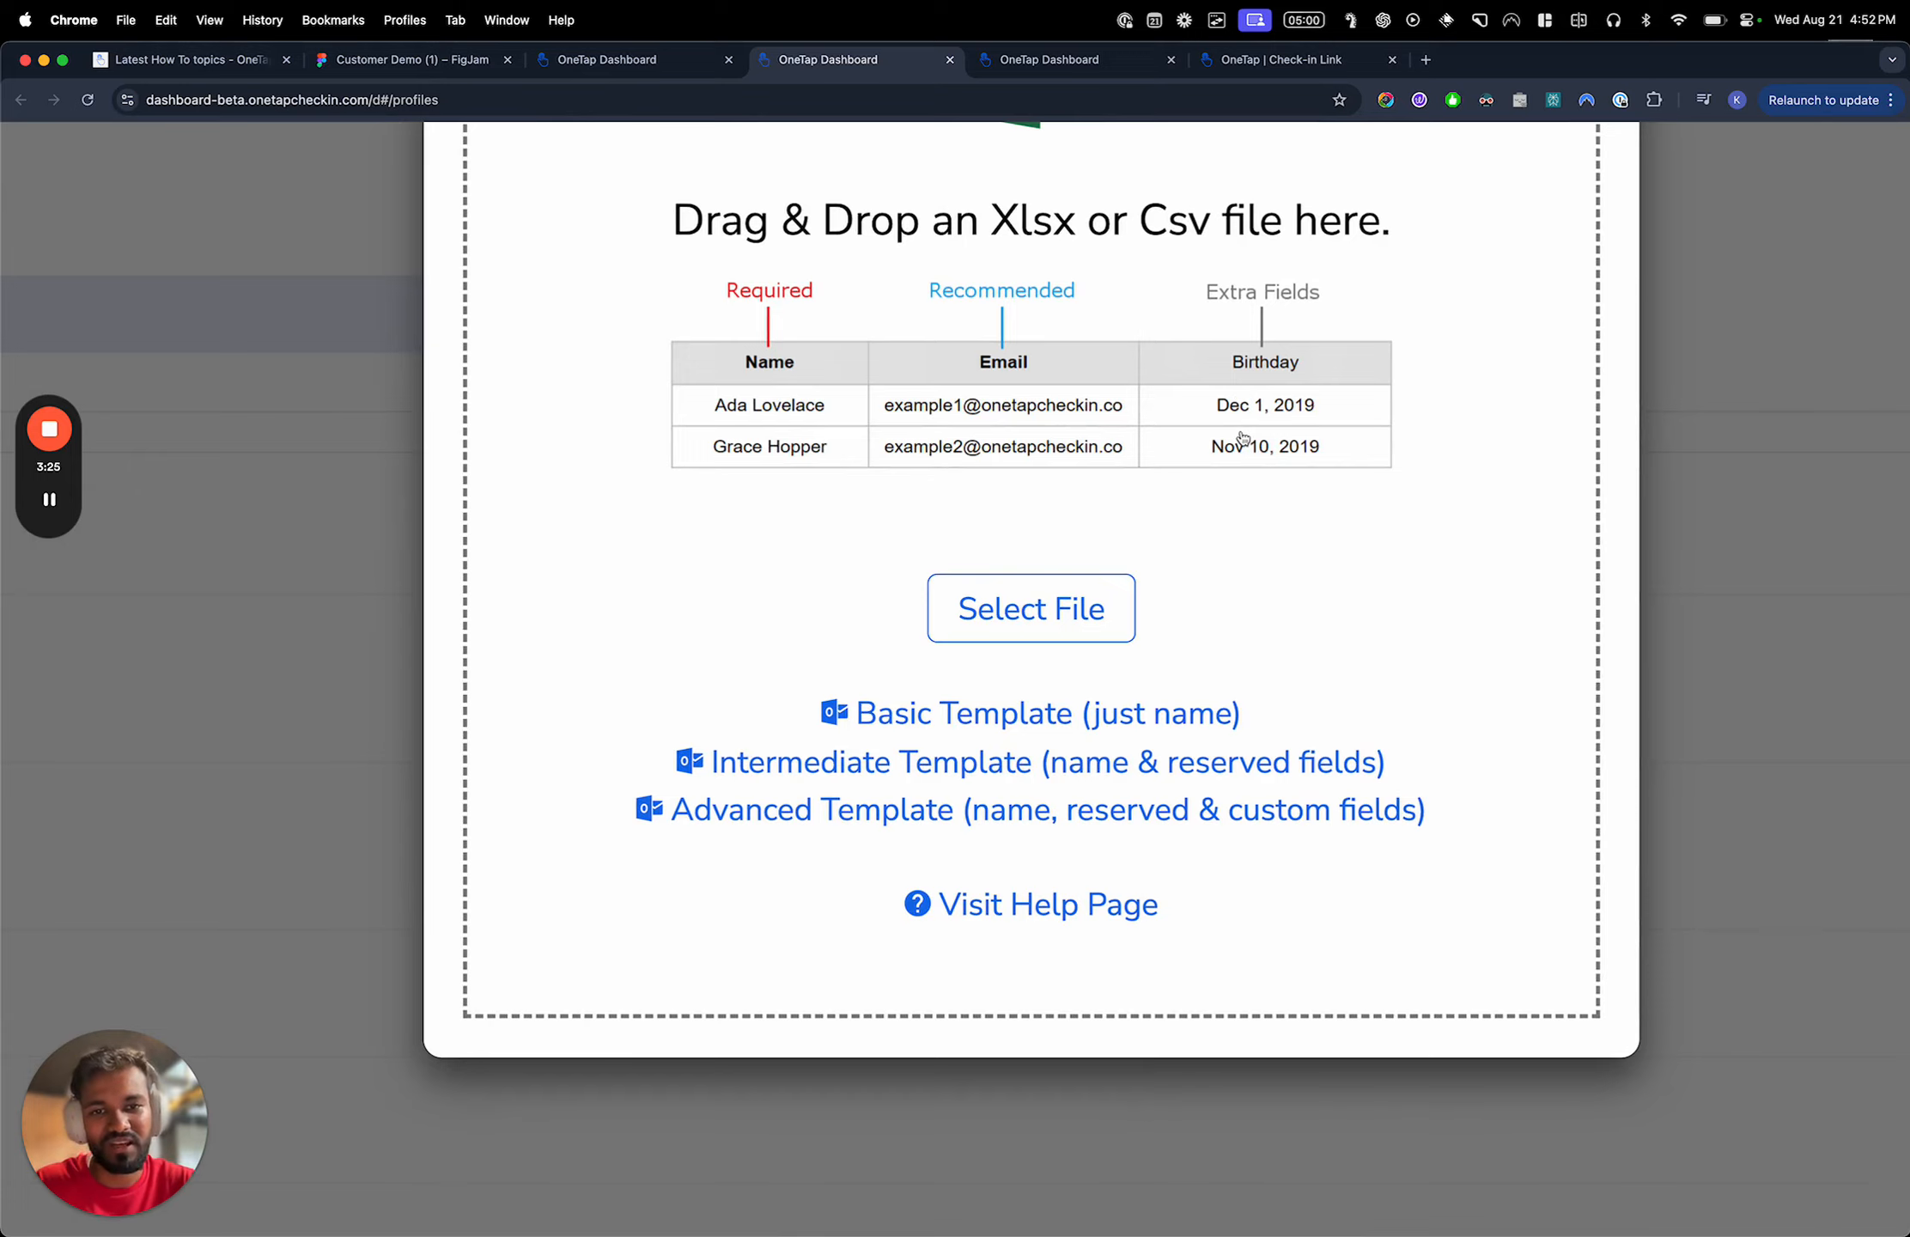
{"action": "scroll", "coordinate": [1243, 438], "scroll_direction": "down", "scroll_amount": 5, "text": "ctrl"}
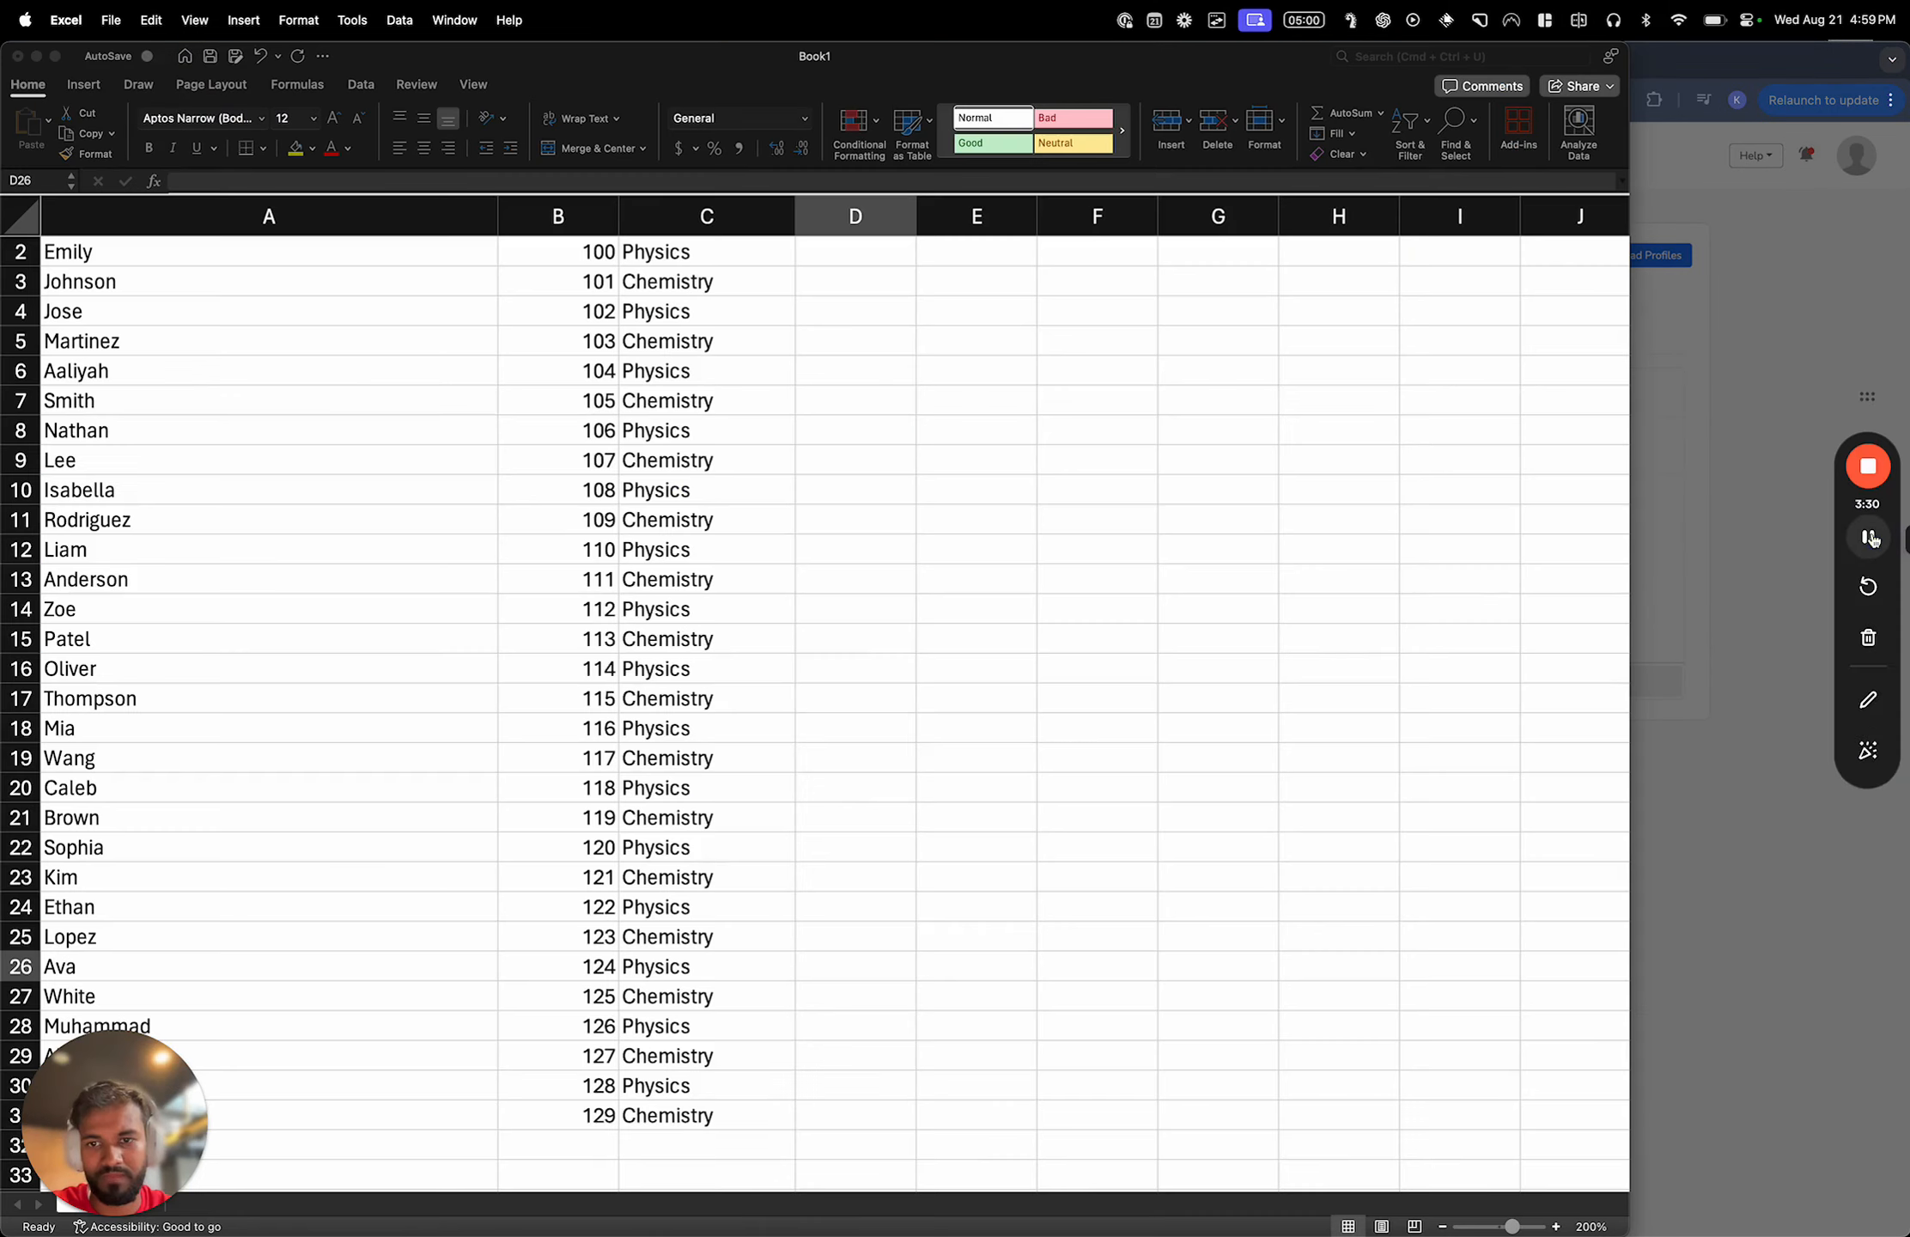
In Excel, make the whole header row with Name, ID Number and Enrolled Course bold
{"action": "scroll", "coordinate": [1073, 718], "scroll_direction": "up", "scroll_amount": 1}
{"action": "left_click", "coordinate": [727, 654]}
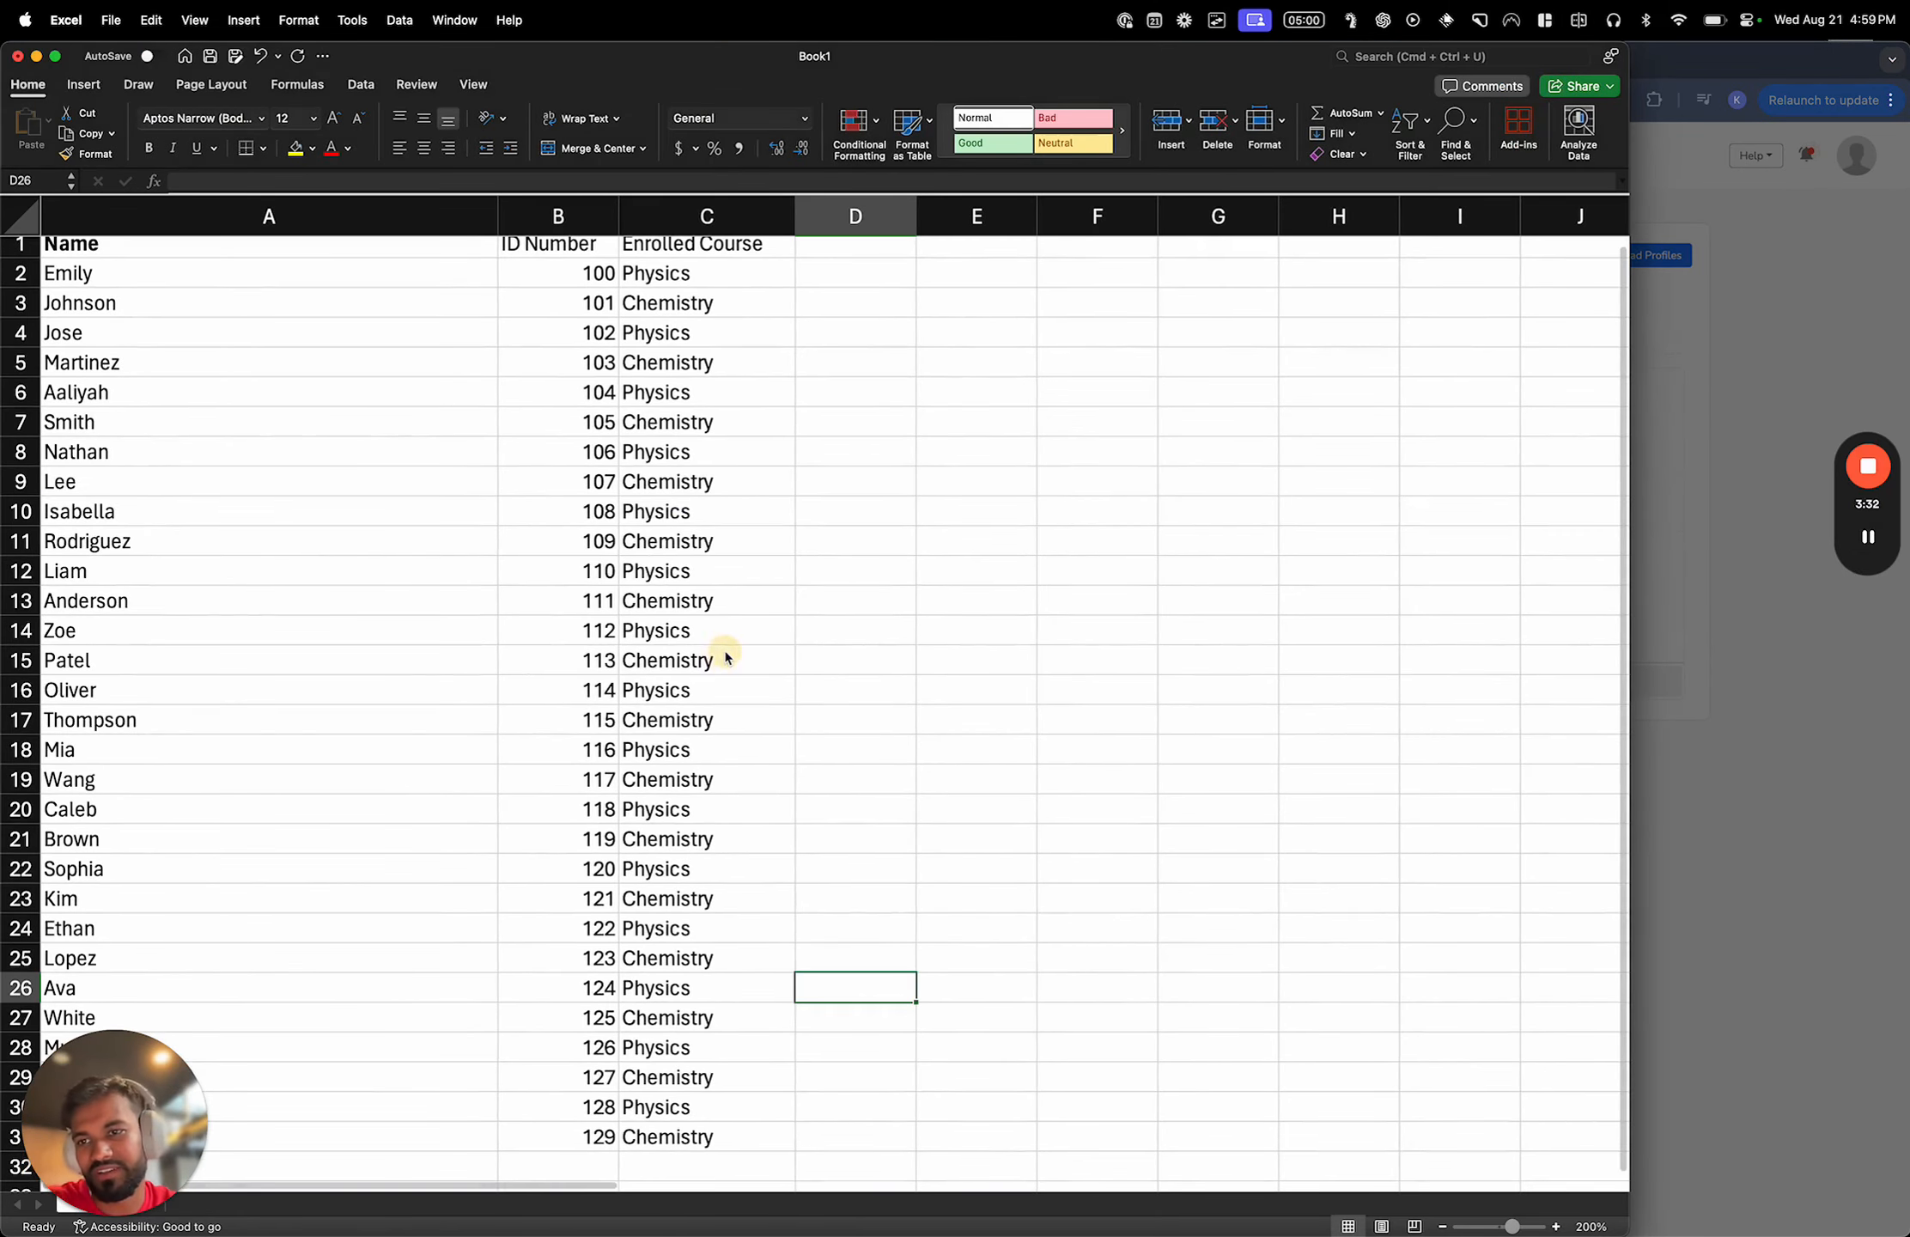
{"action": "scroll", "coordinate": [620, 602], "scroll_direction": "down", "scroll_amount": 2}
{"action": "scroll", "coordinate": [474, 278], "scroll_direction": "down", "scroll_amount": 1}
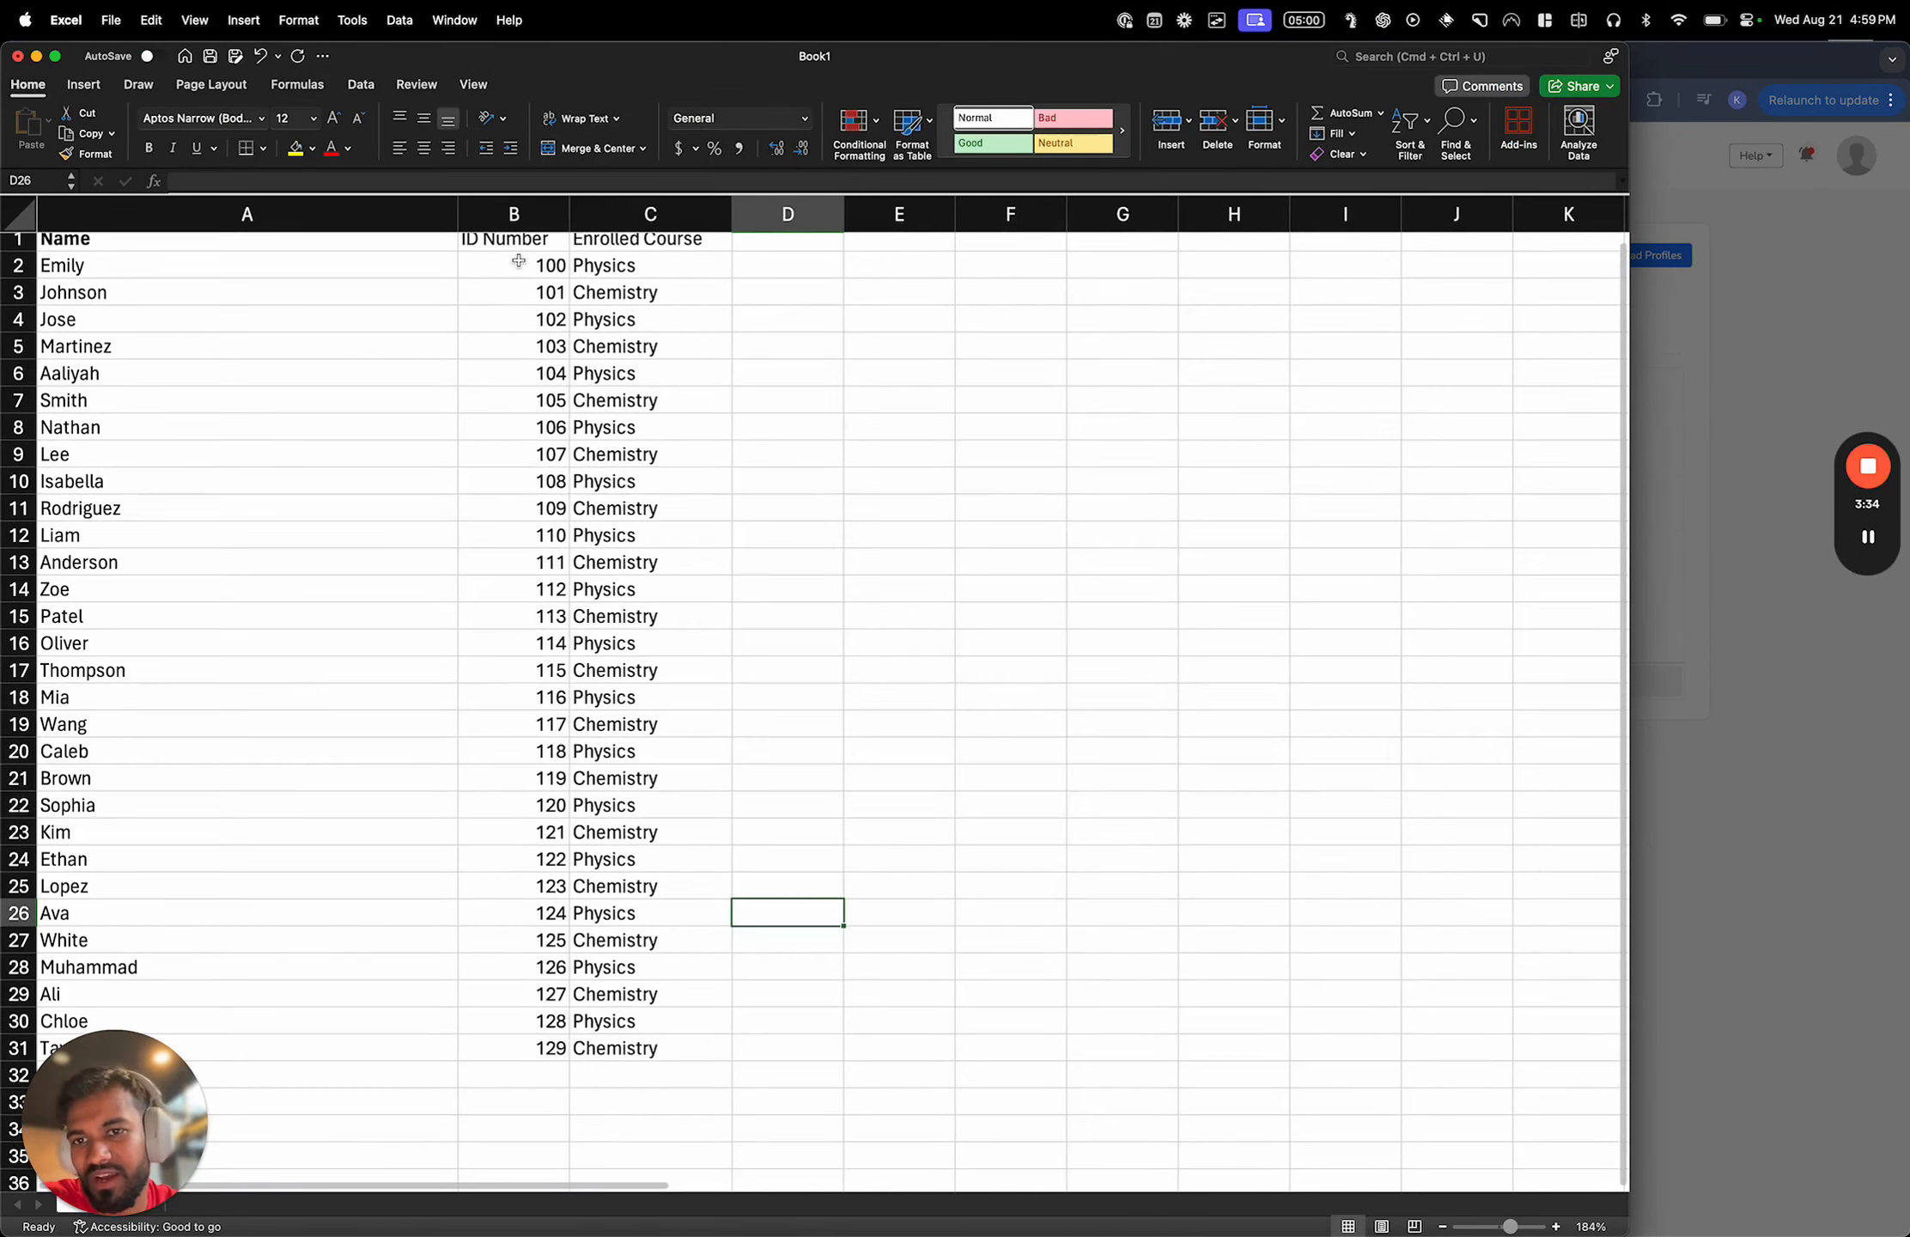
{"action": "scroll", "coordinate": [519, 261], "scroll_direction": "down", "scroll_amount": 1}
{"action": "left_click", "coordinate": [18, 248]}
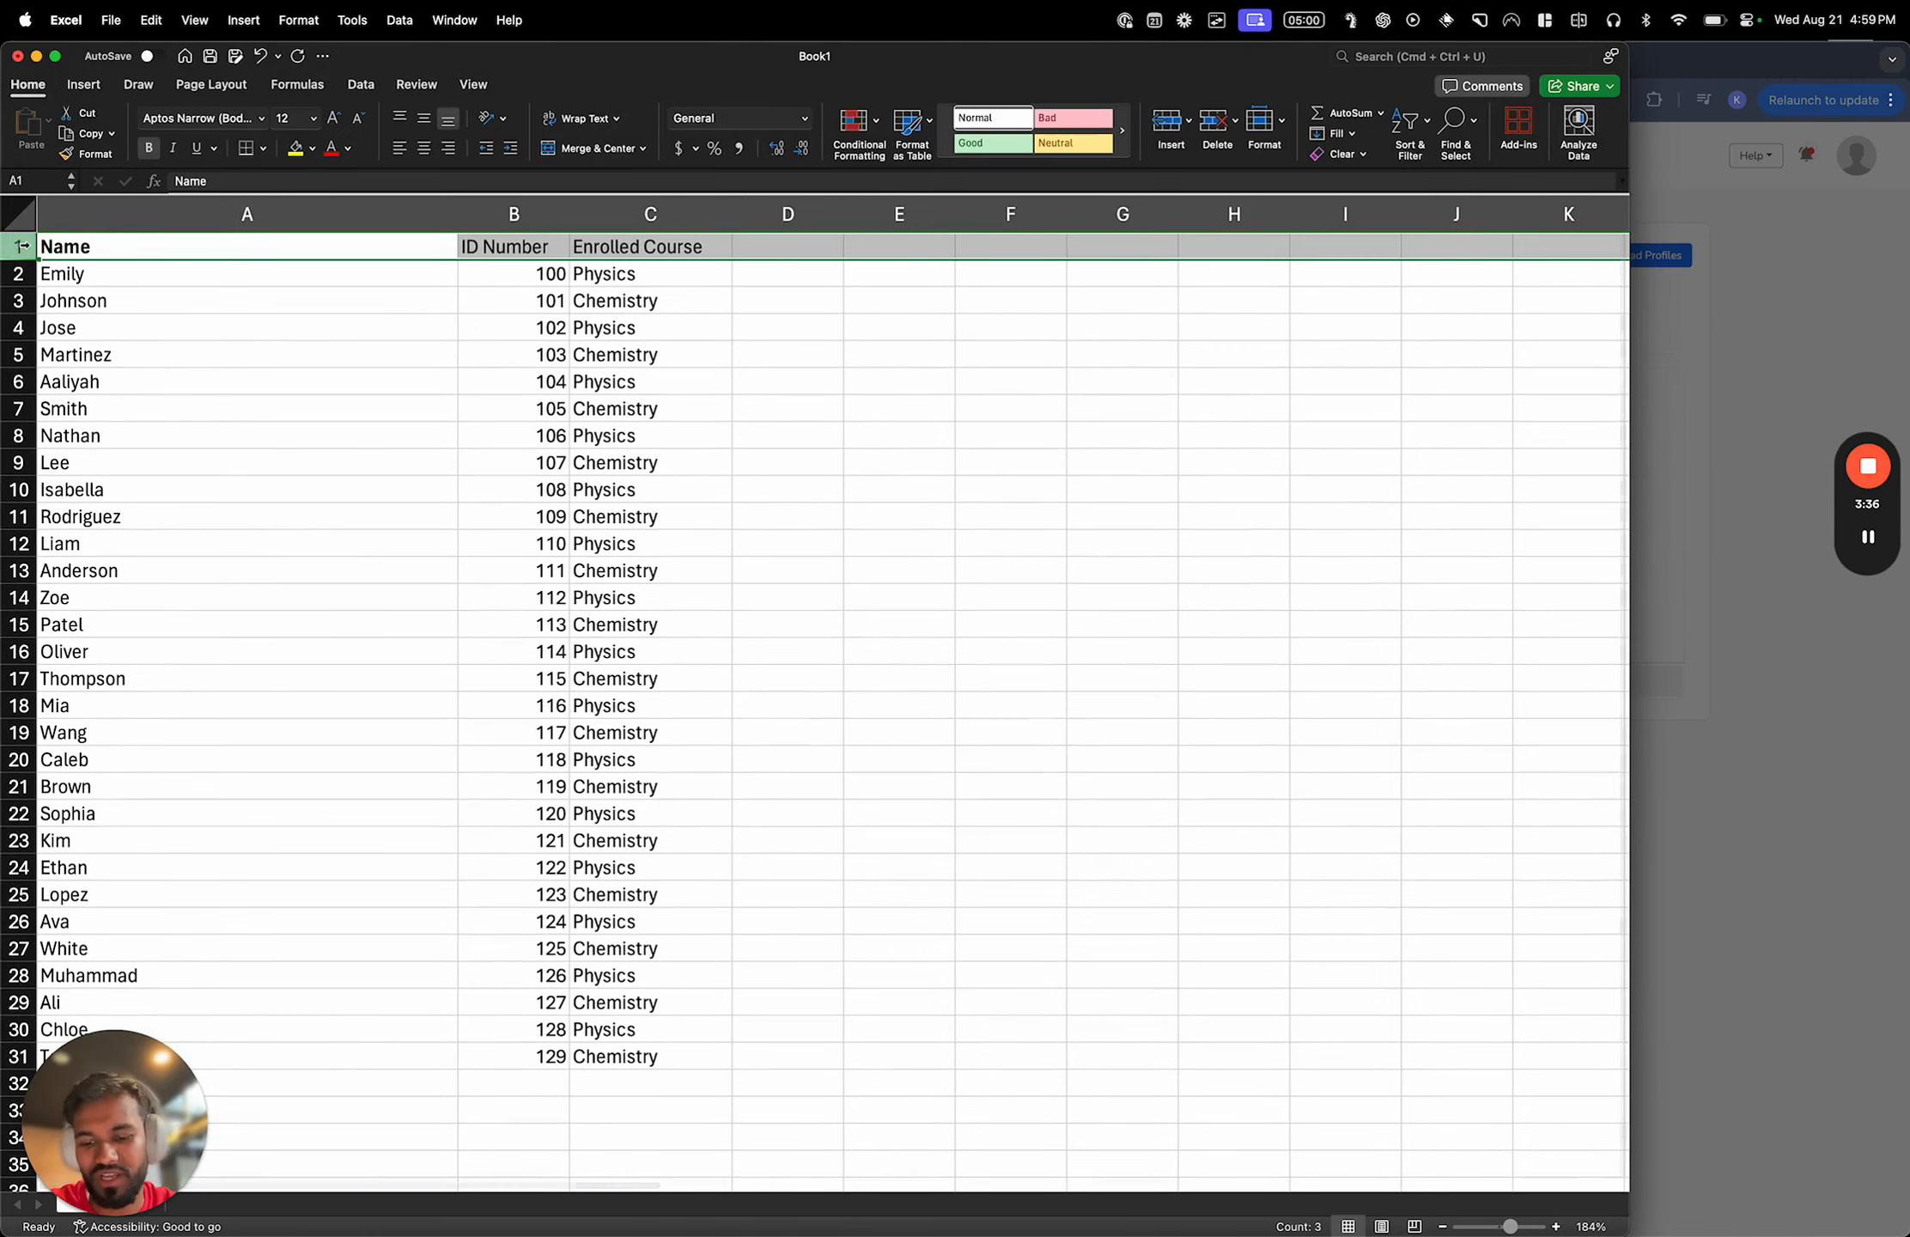
{"action": "key", "text": "super+b"}
{"action": "key", "text": "super+b"}
{"action": "left_click", "coordinate": [326, 295]}
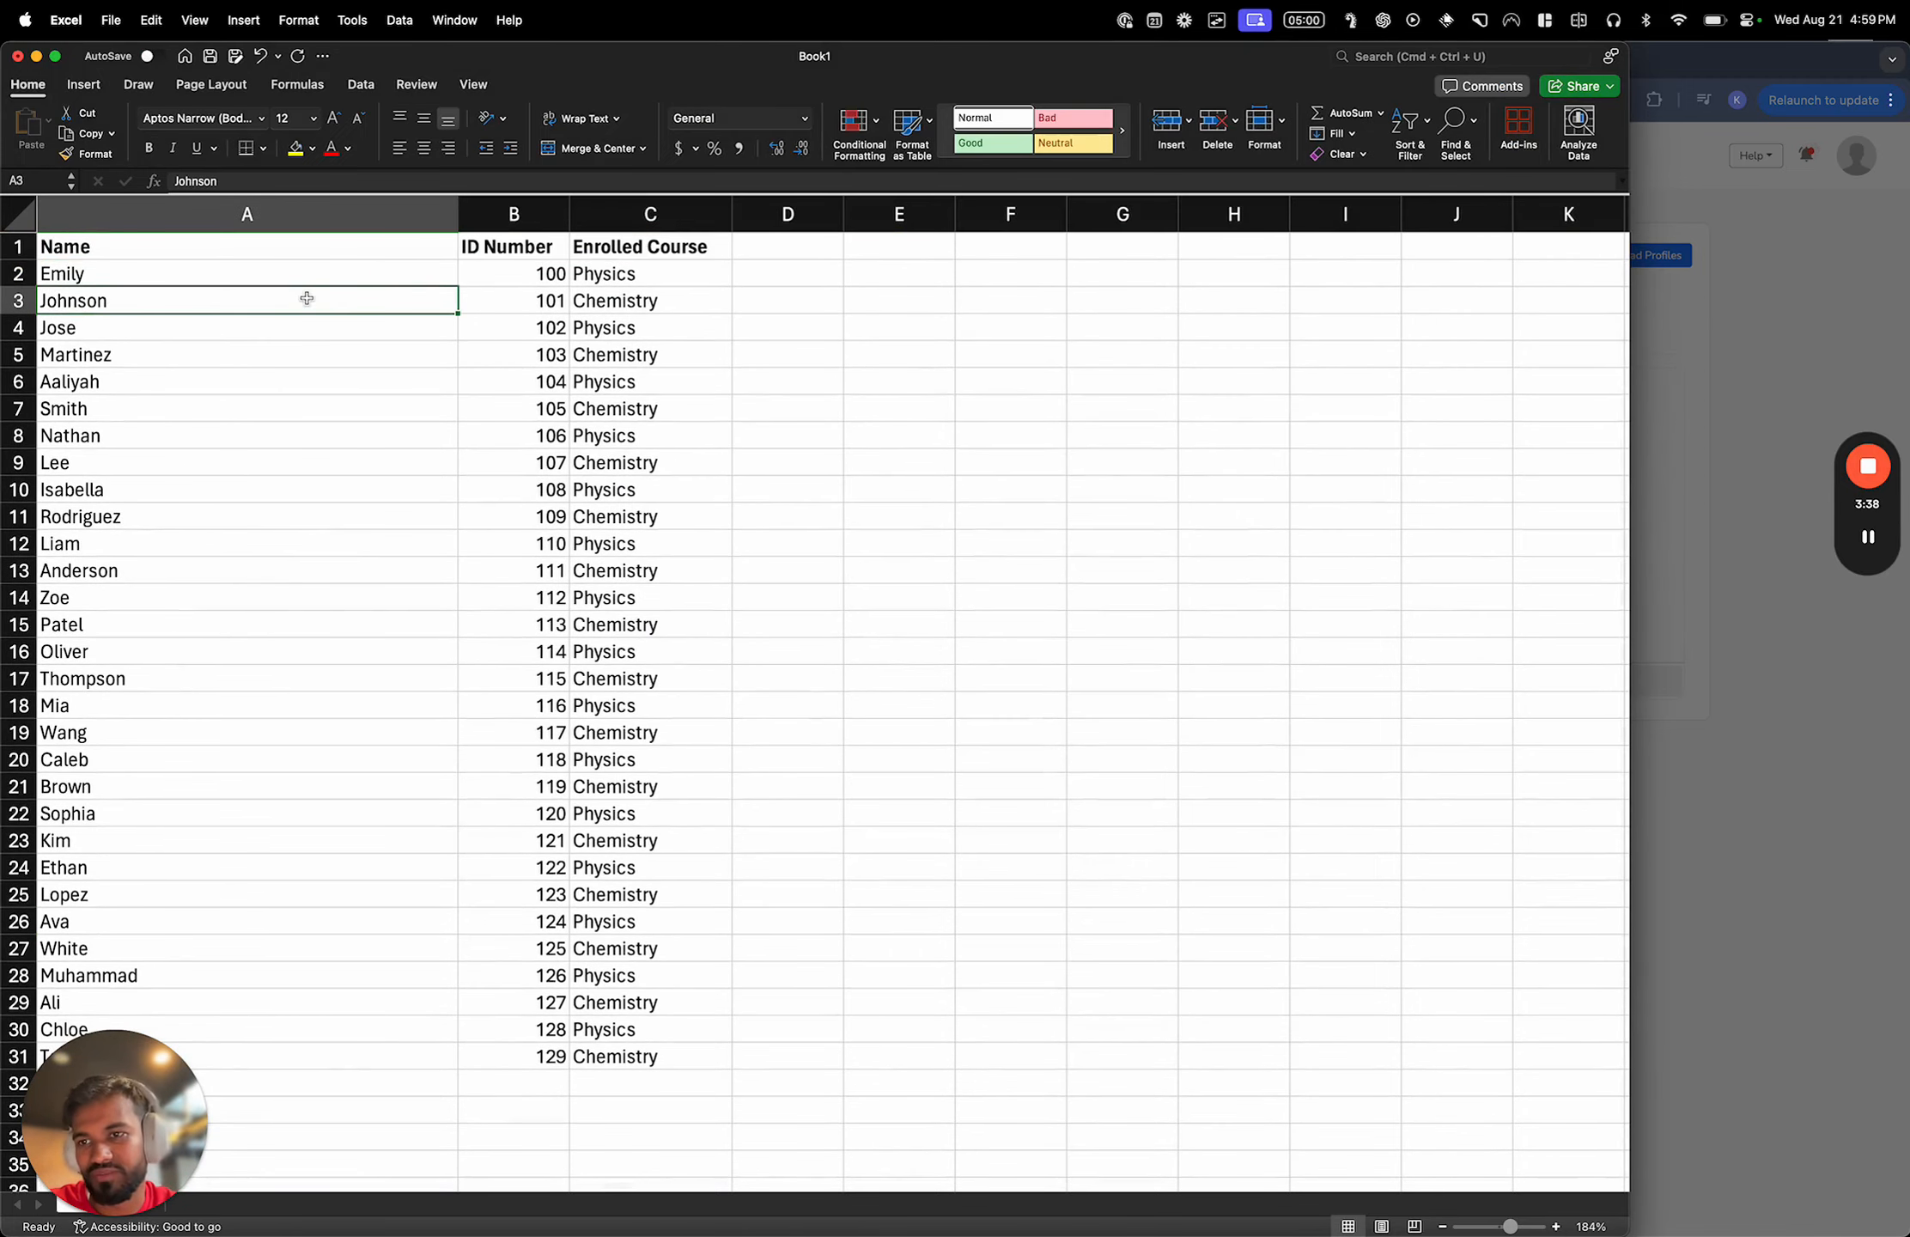
Save the workbook as import-test-professors in the Downloads folder in Excel Workbook (.xlsx) format and close it
{"action": "scroll", "coordinate": [379, 762], "scroll_direction": "down", "scroll_amount": 5}
{"action": "scroll", "coordinate": [380, 761], "scroll_direction": "up", "scroll_amount": 5}
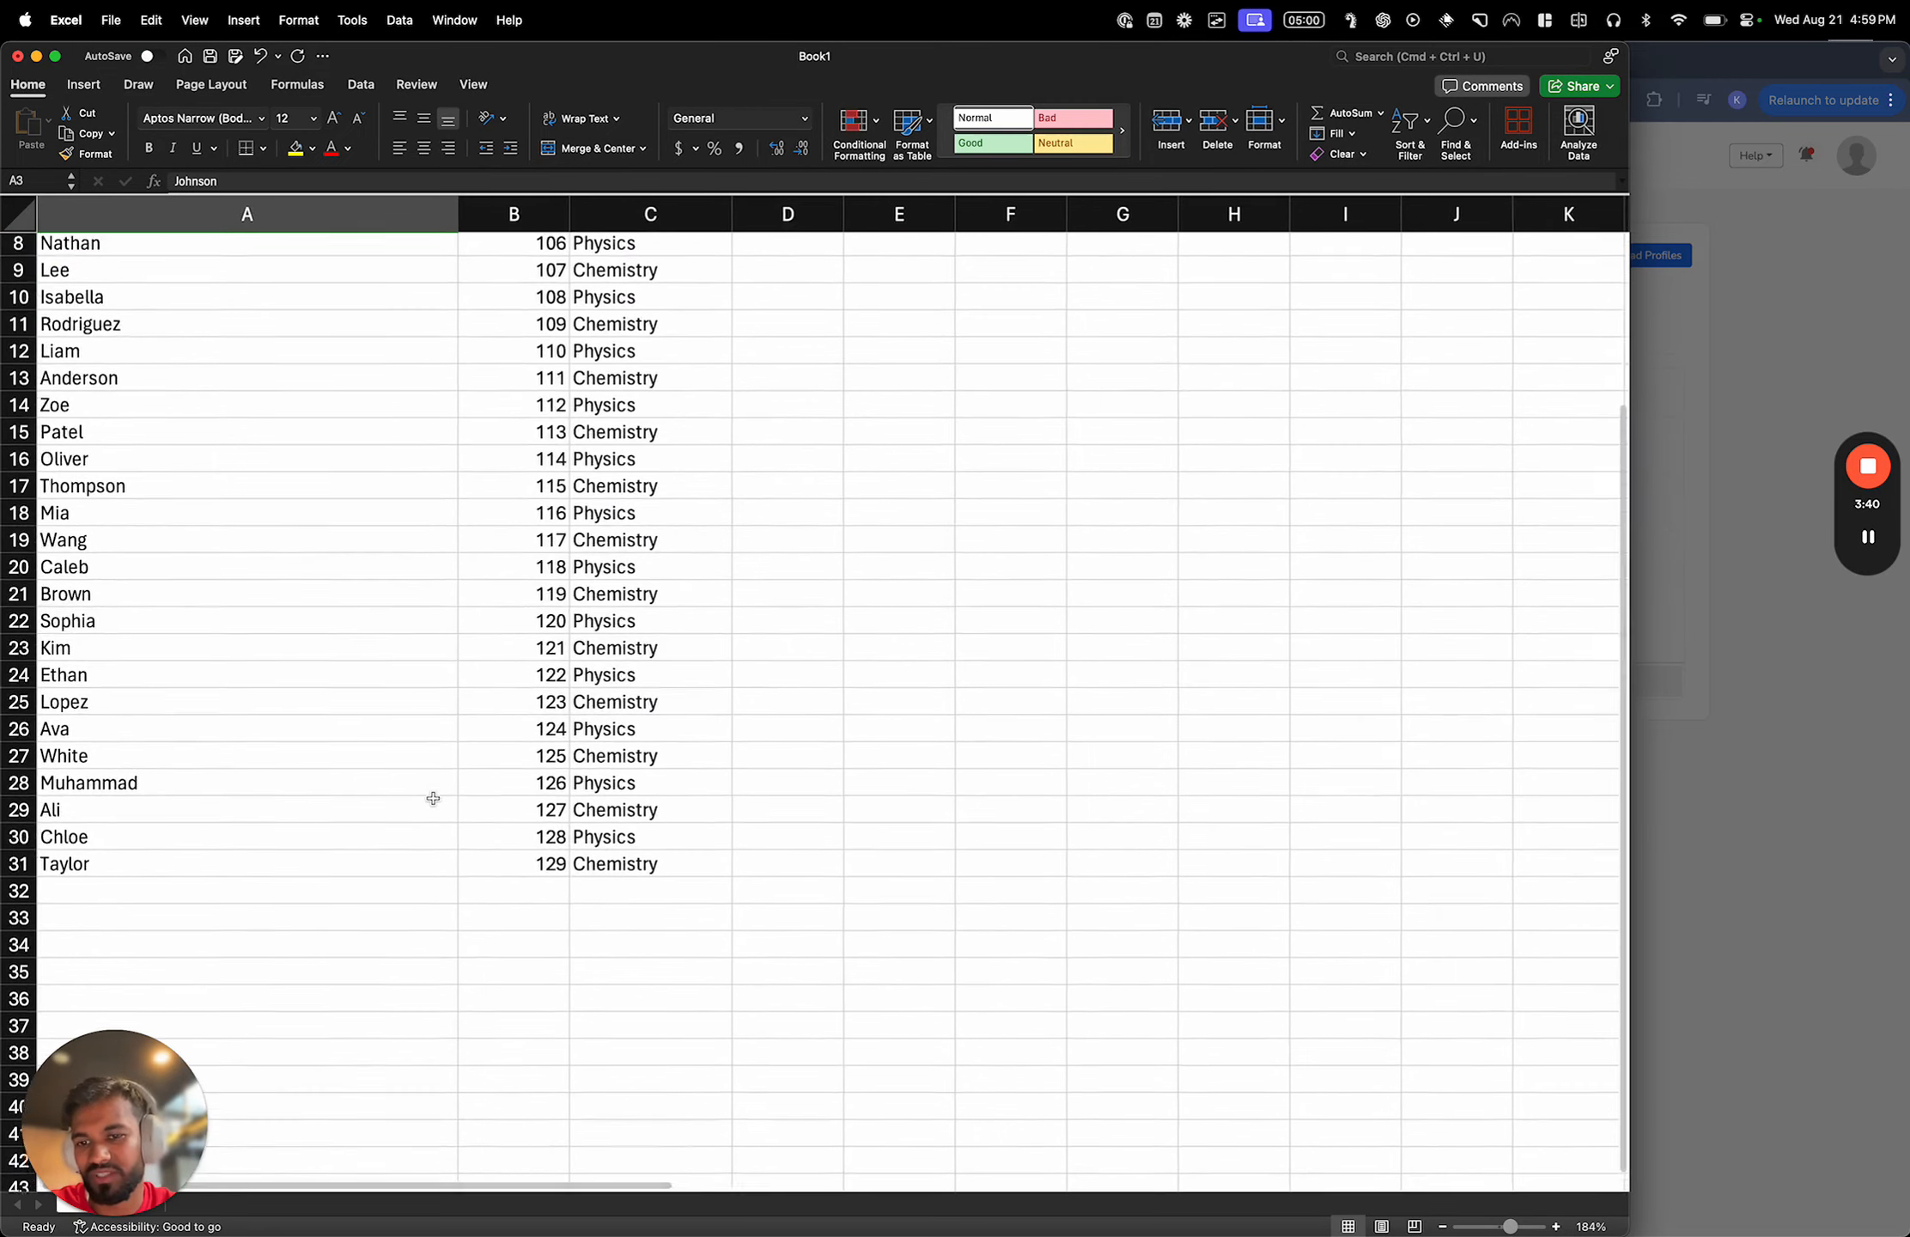
{"action": "left_click", "coordinate": [364, 517]}
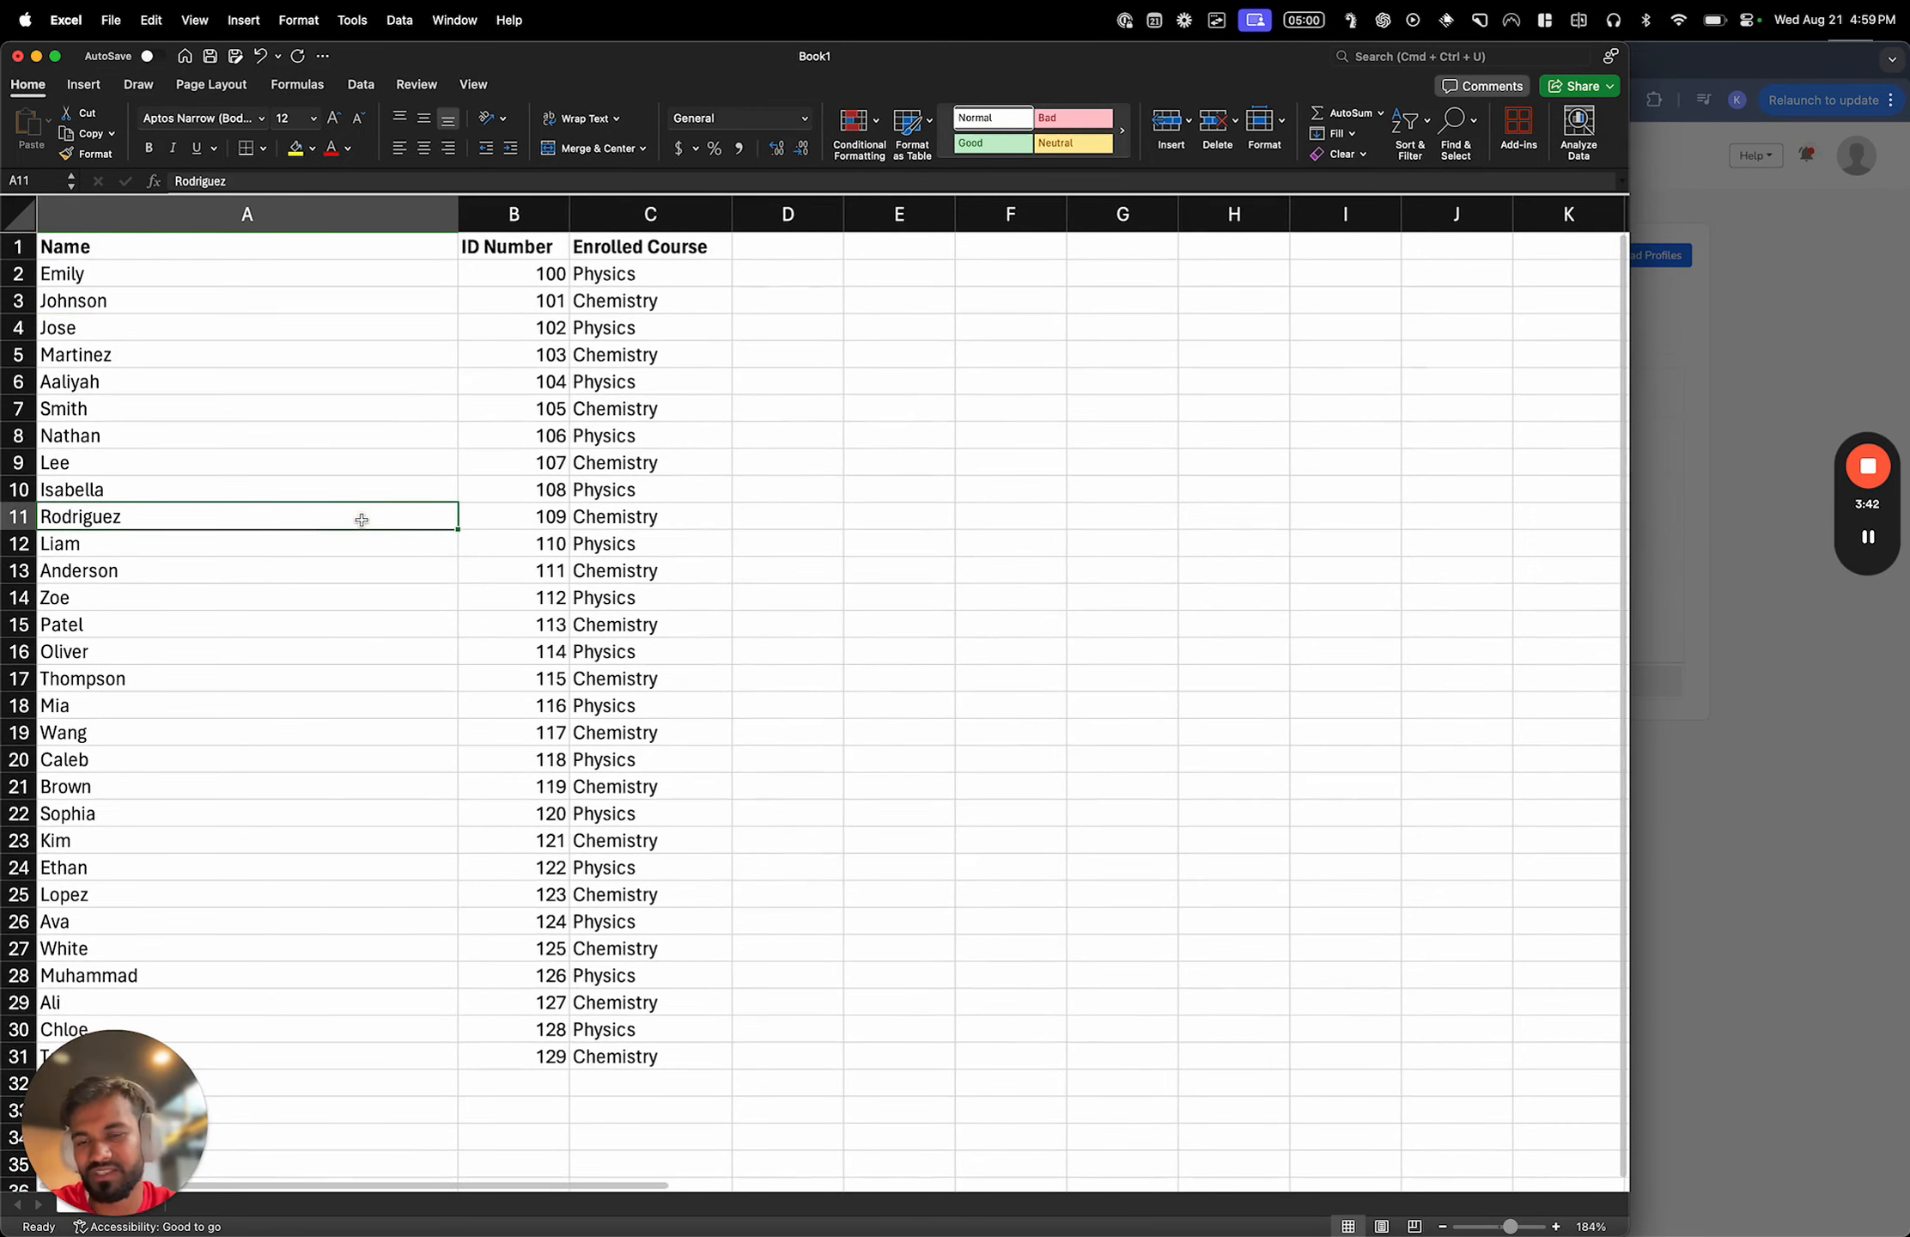
{"action": "key", "text": "super+s"}
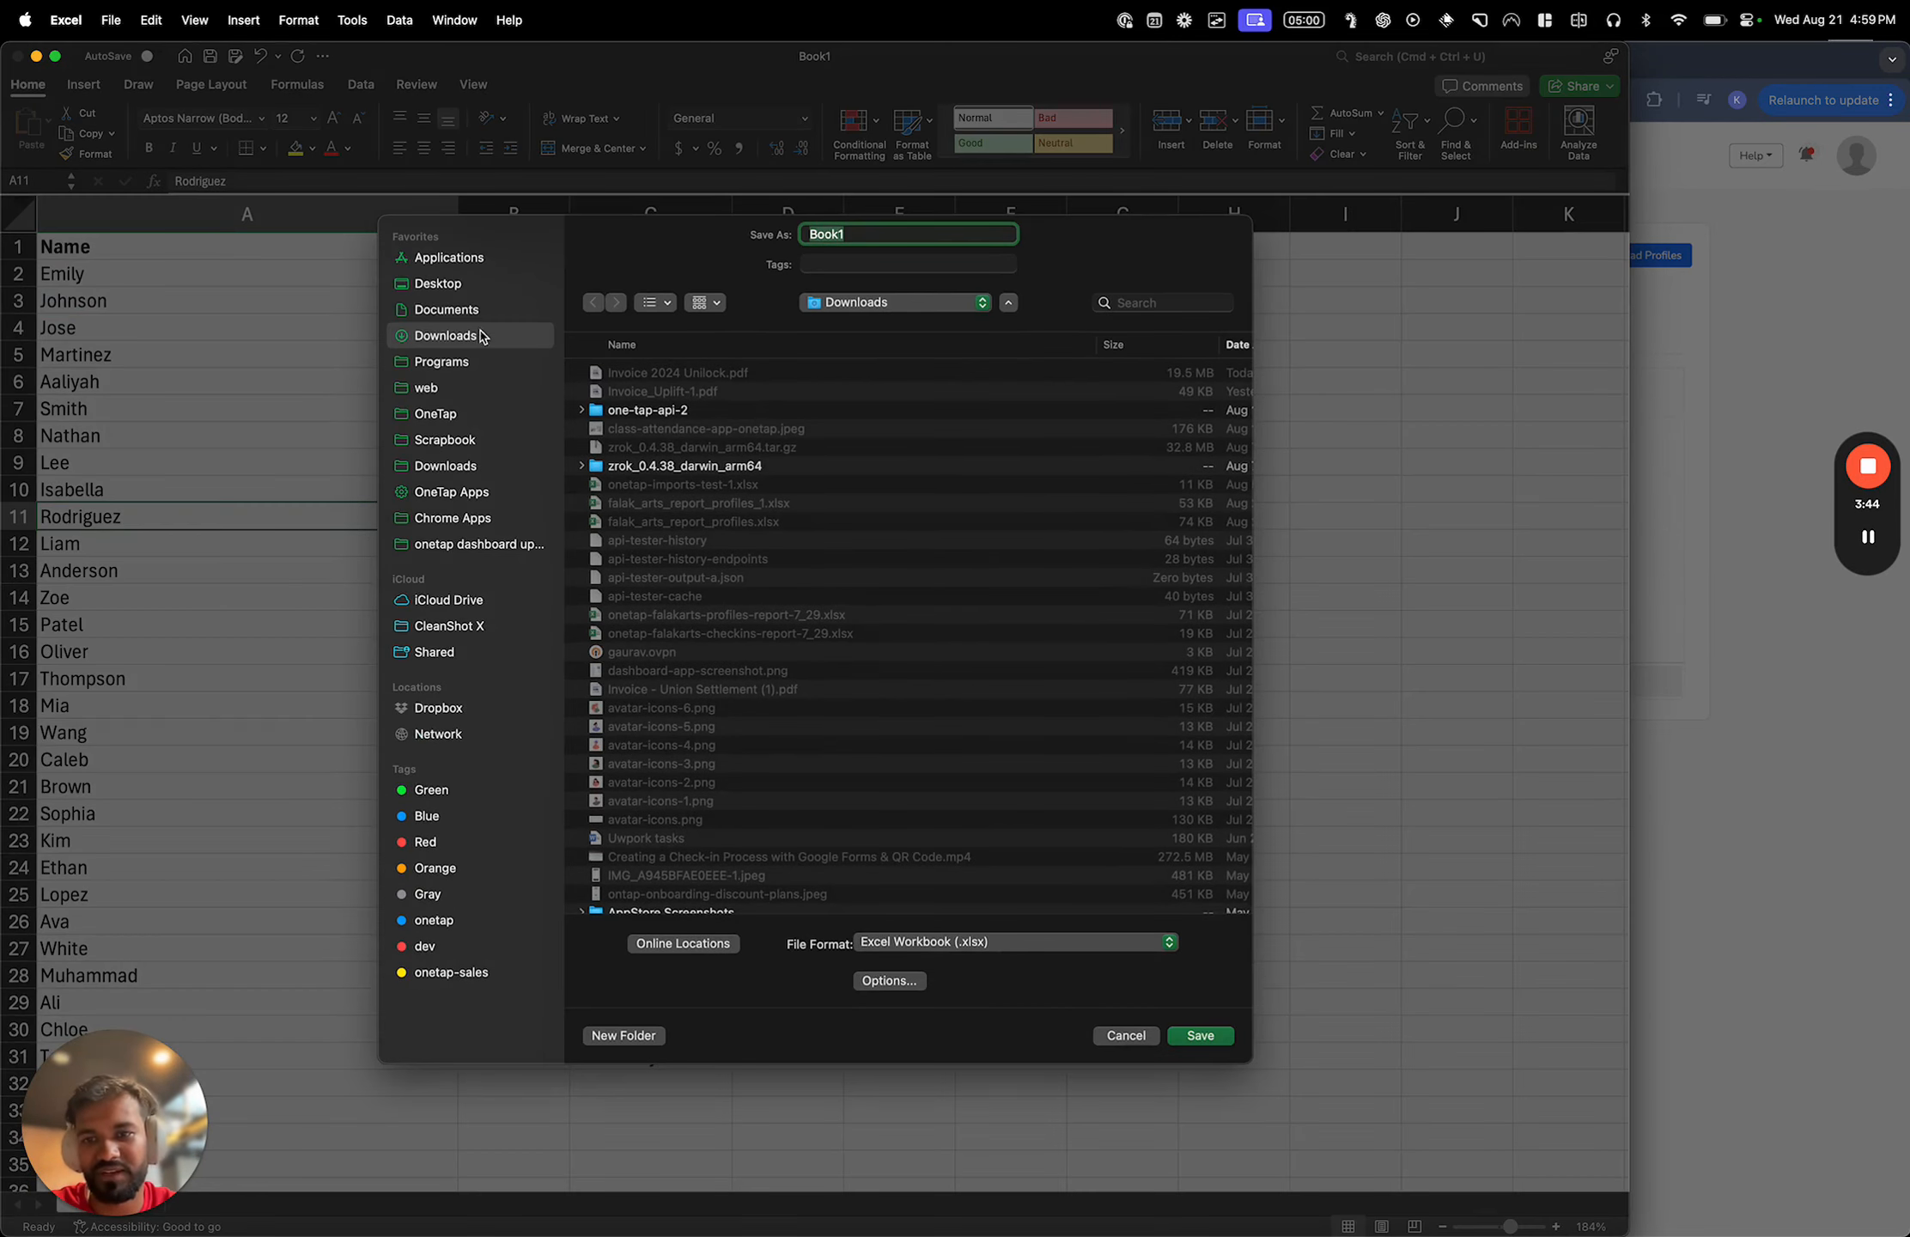
{"action": "left_click", "coordinate": [493, 337]}
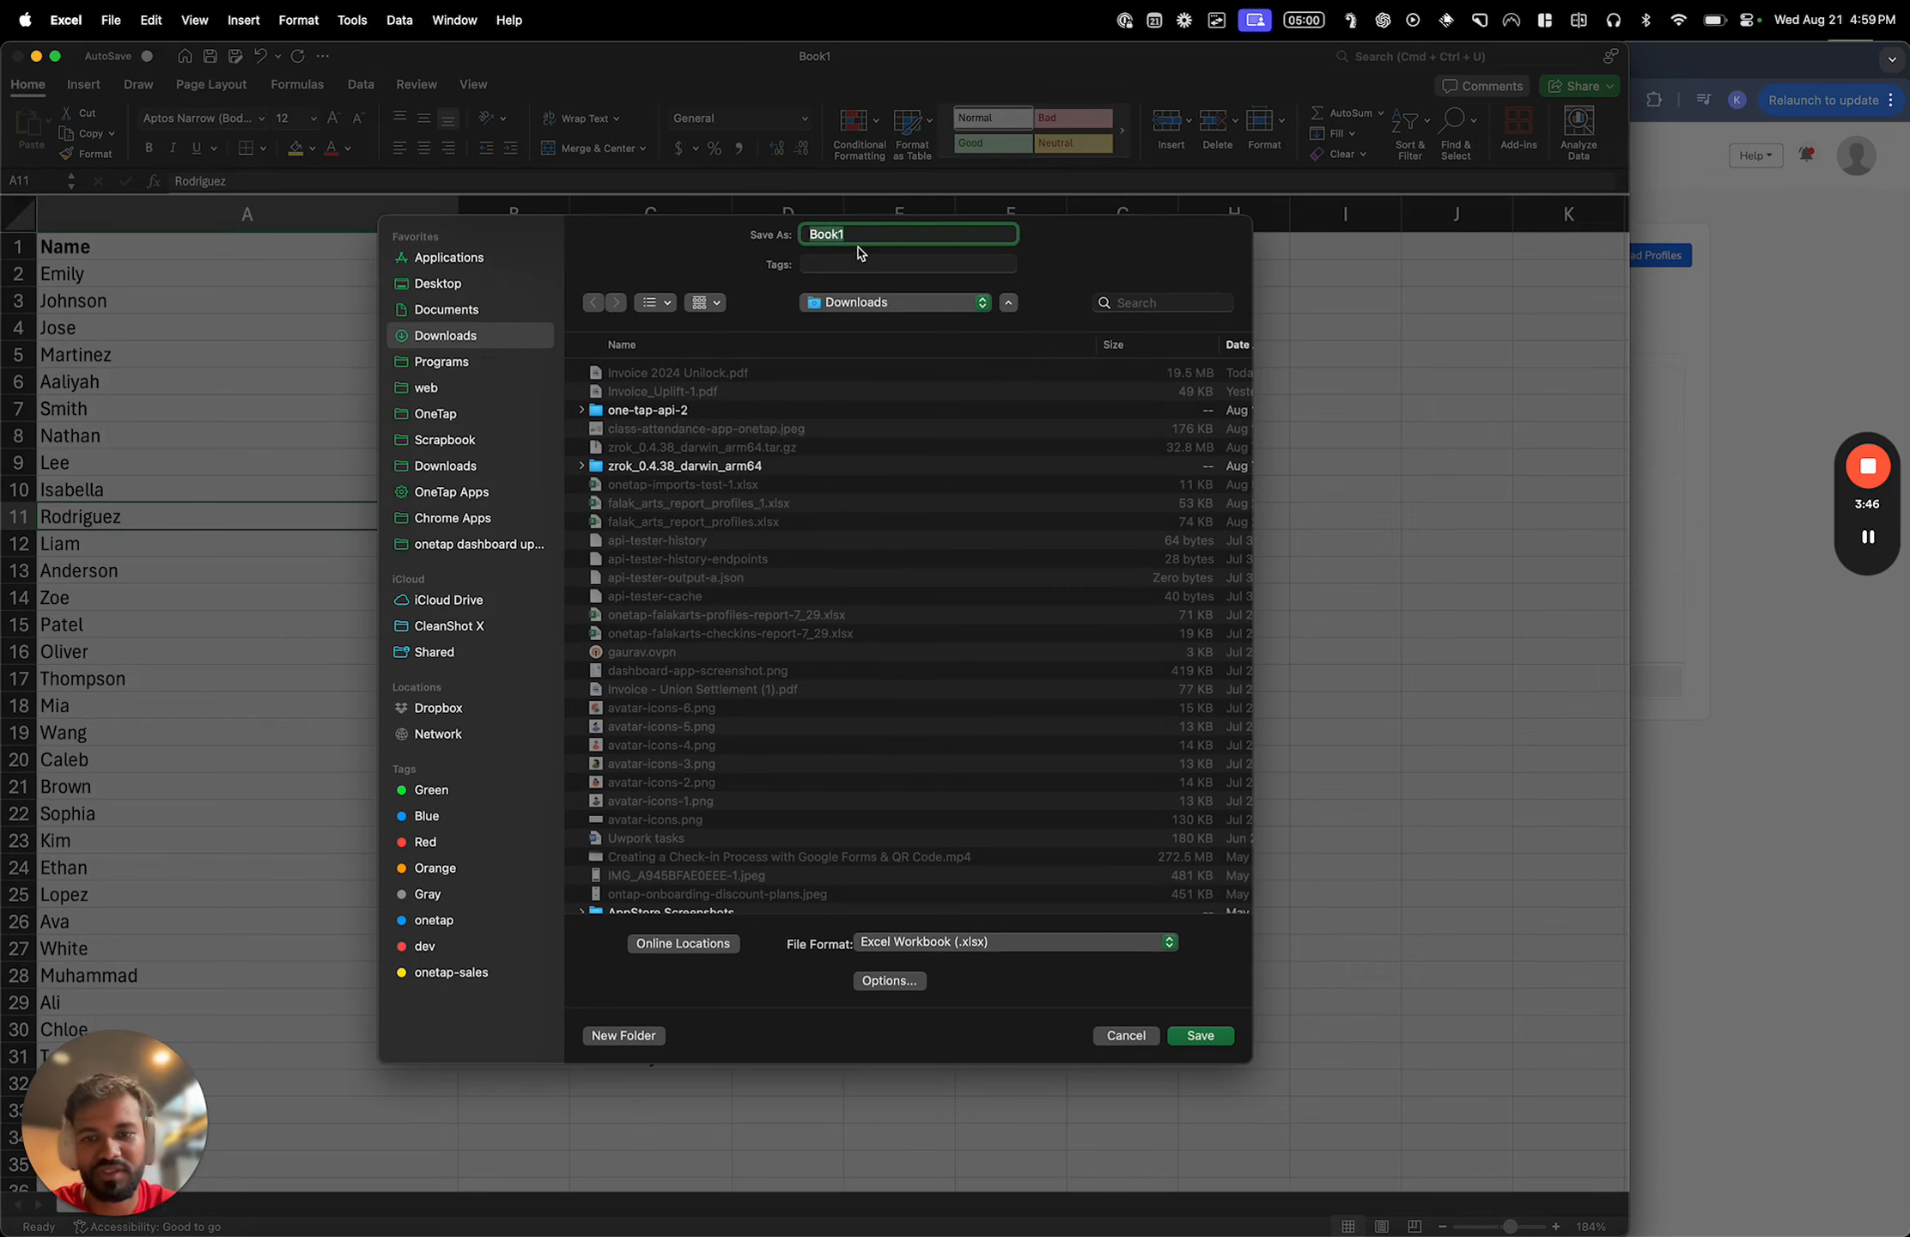
{"action": "type", "text": "import-test-"}
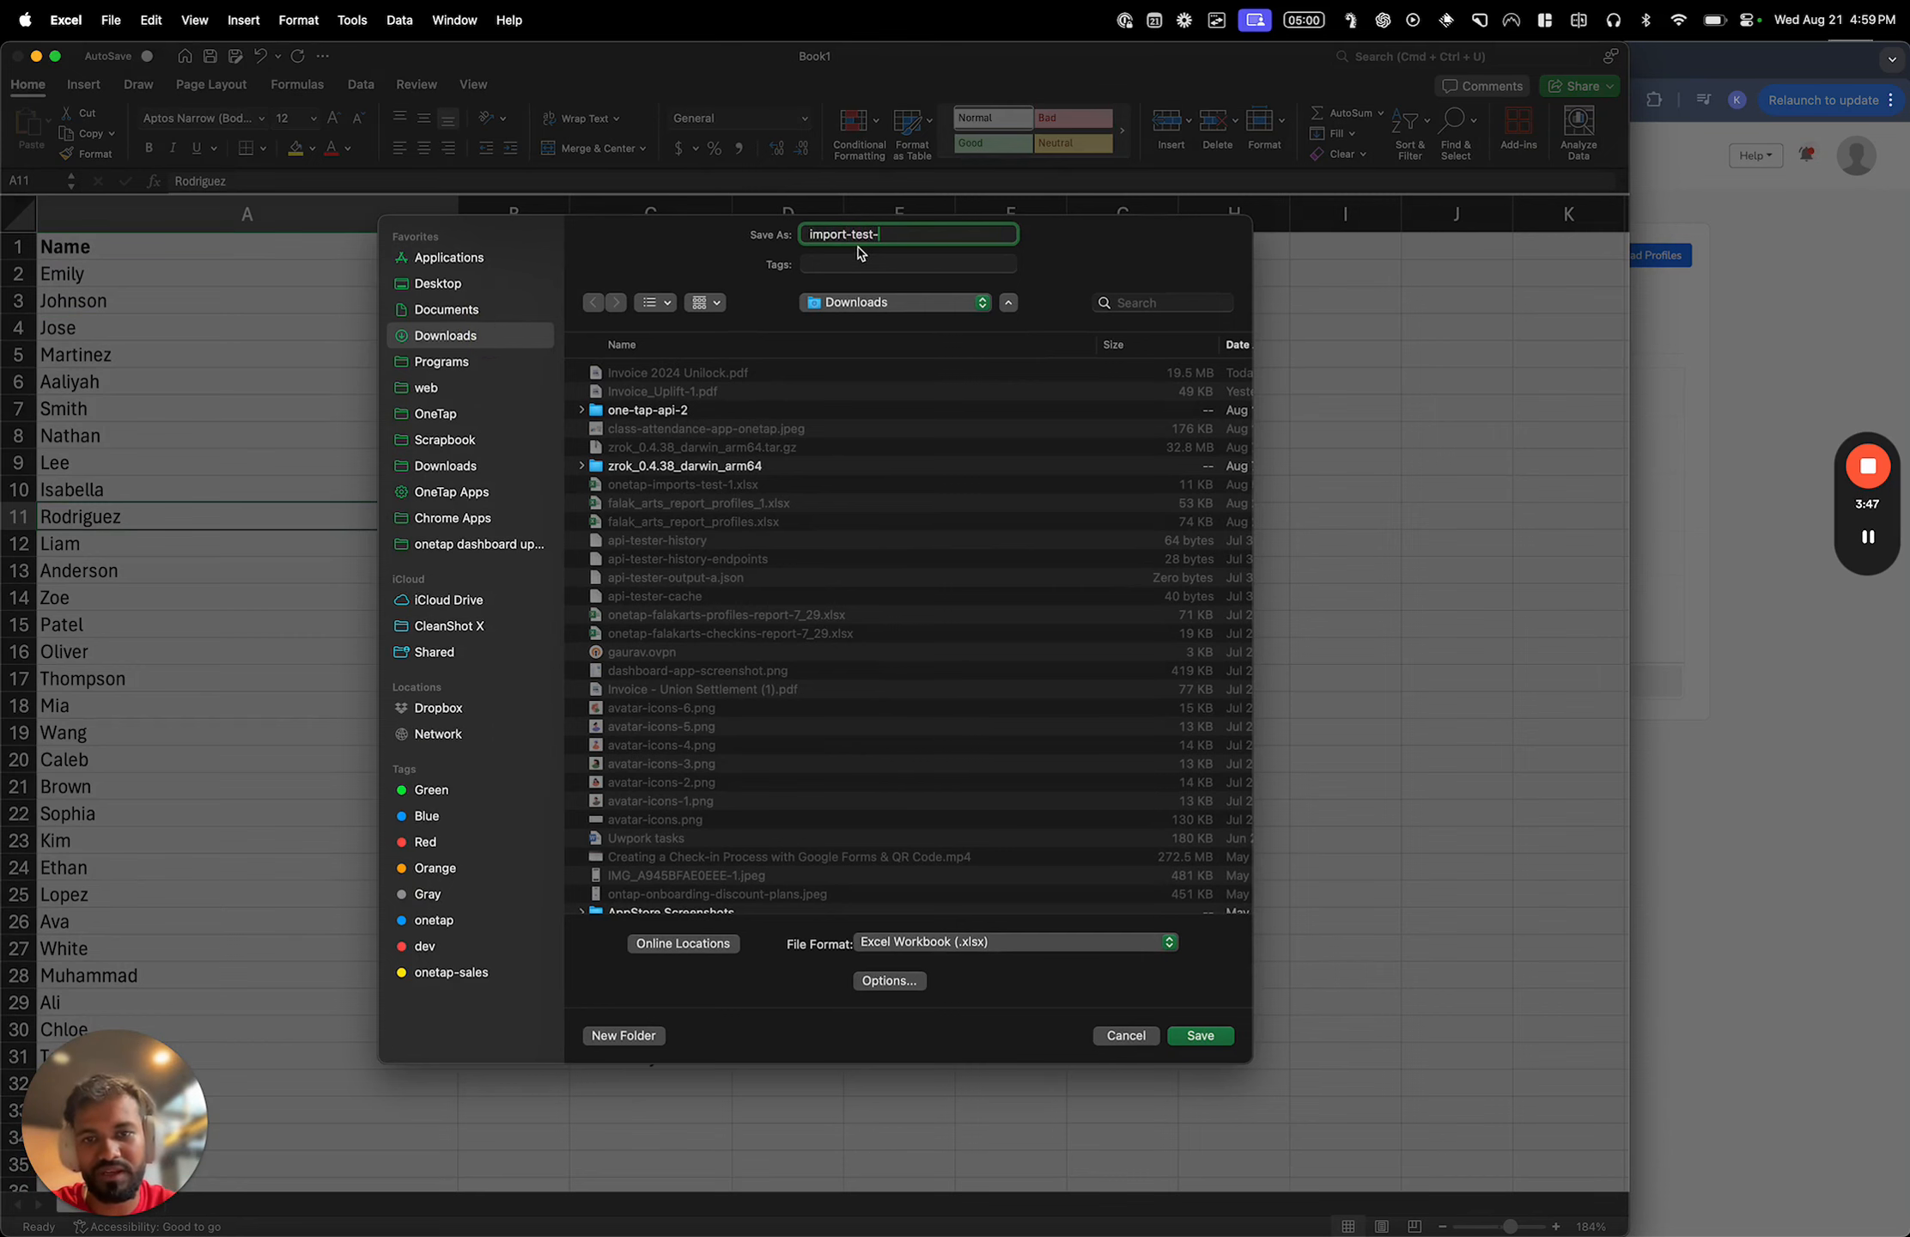
{"action": "type", "text": "professors"}
{"action": "key", "text": "Return"}
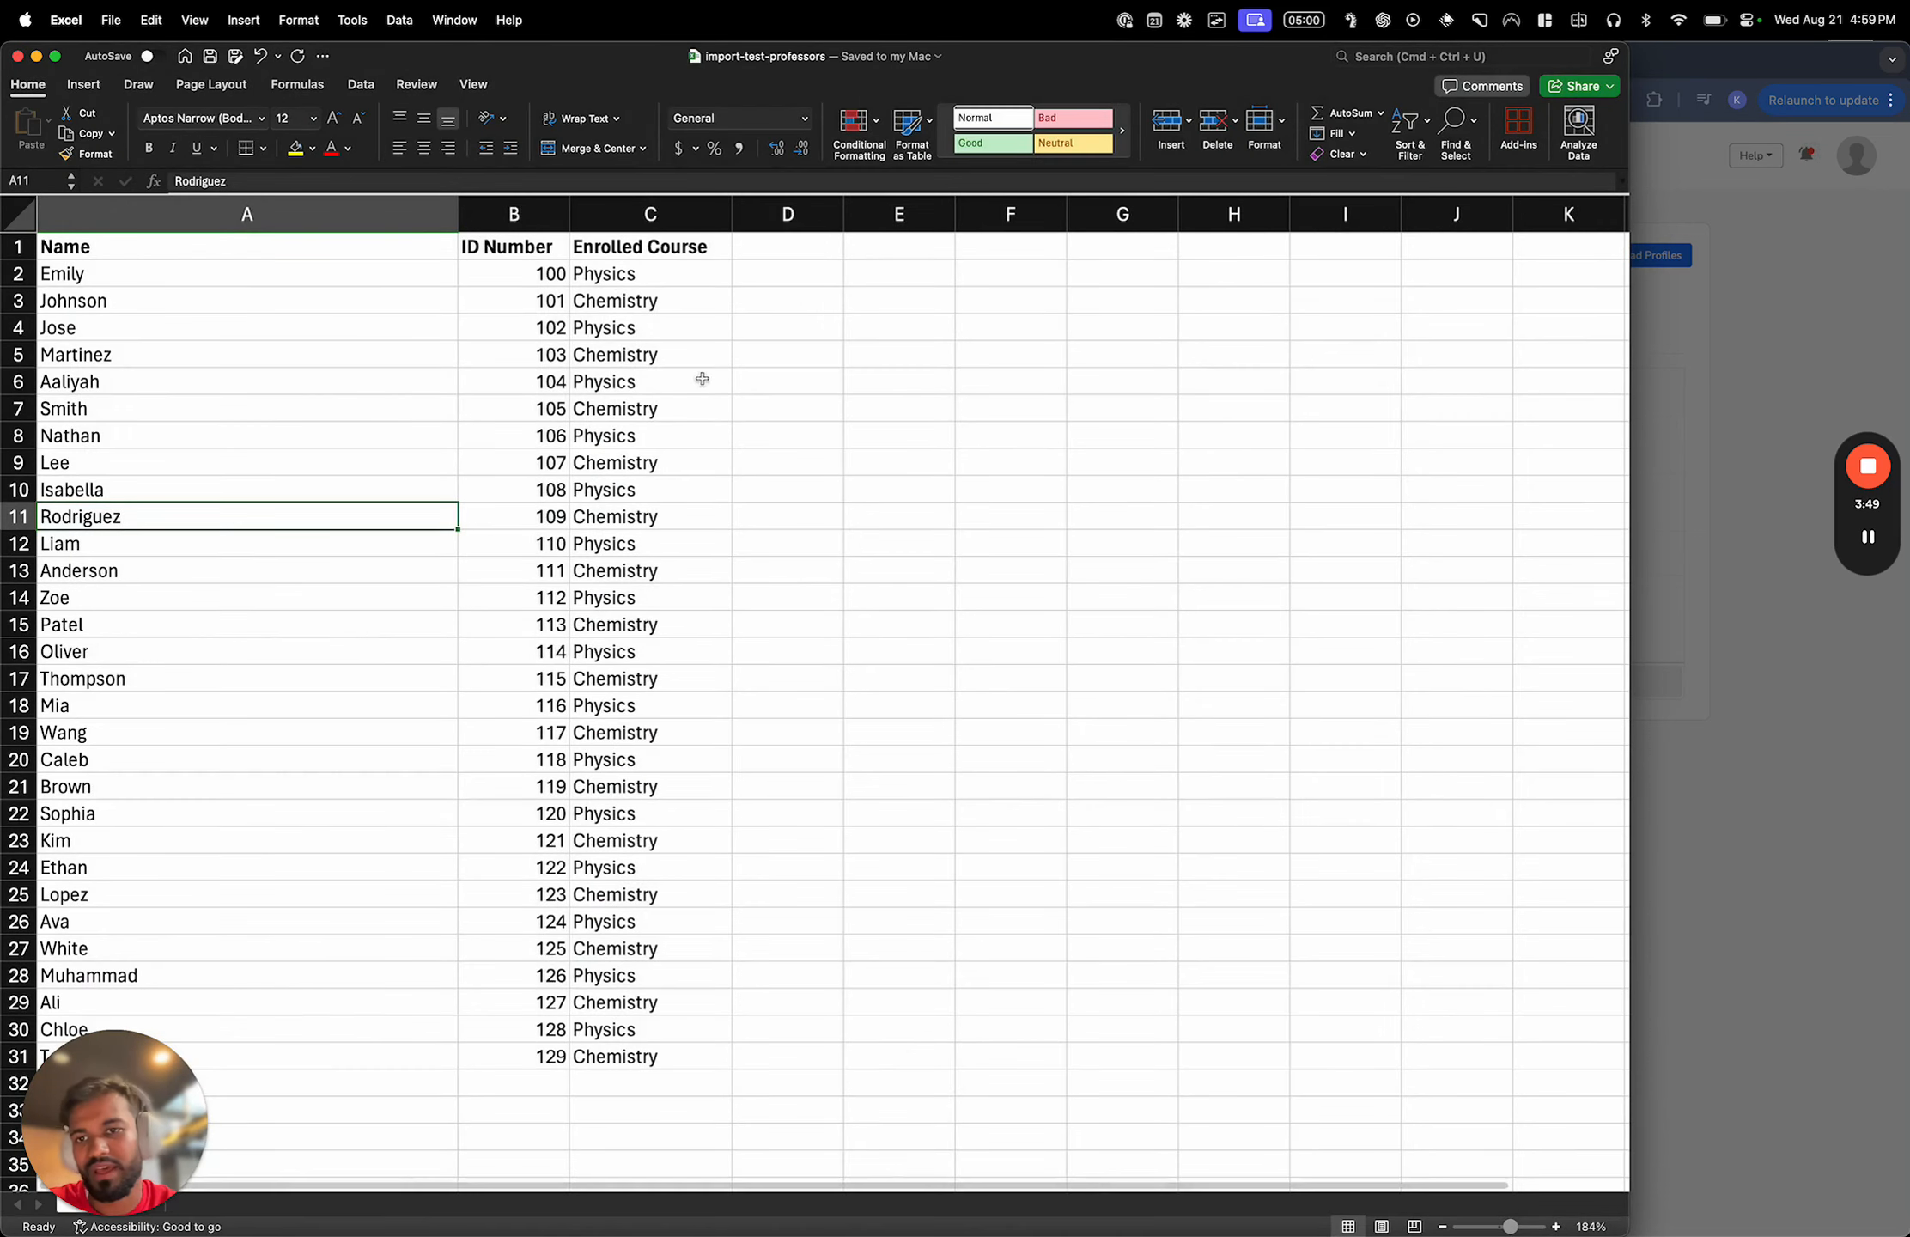
{"action": "left_click", "coordinate": [694, 391]}
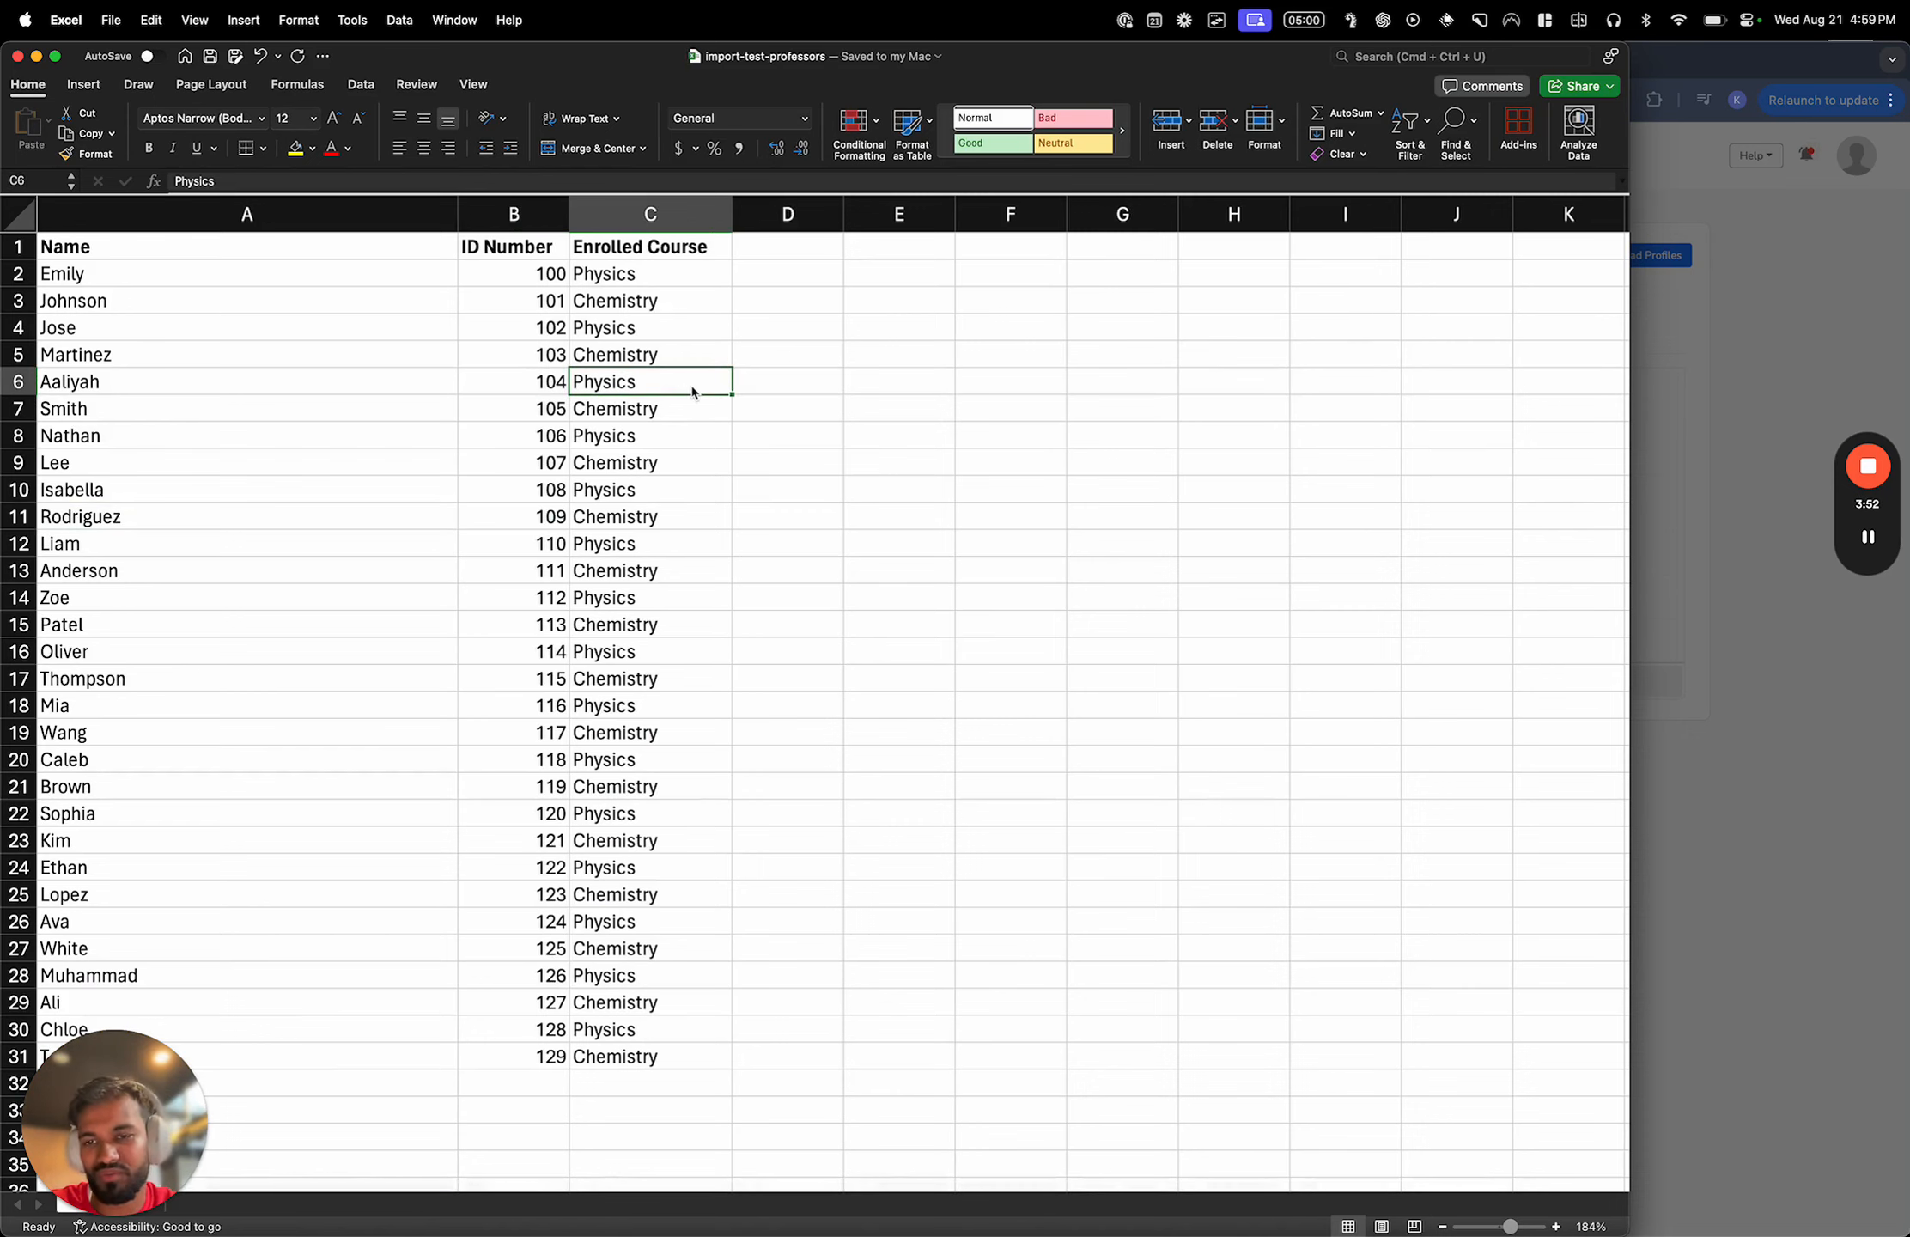
{"action": "key", "text": "super+w"}
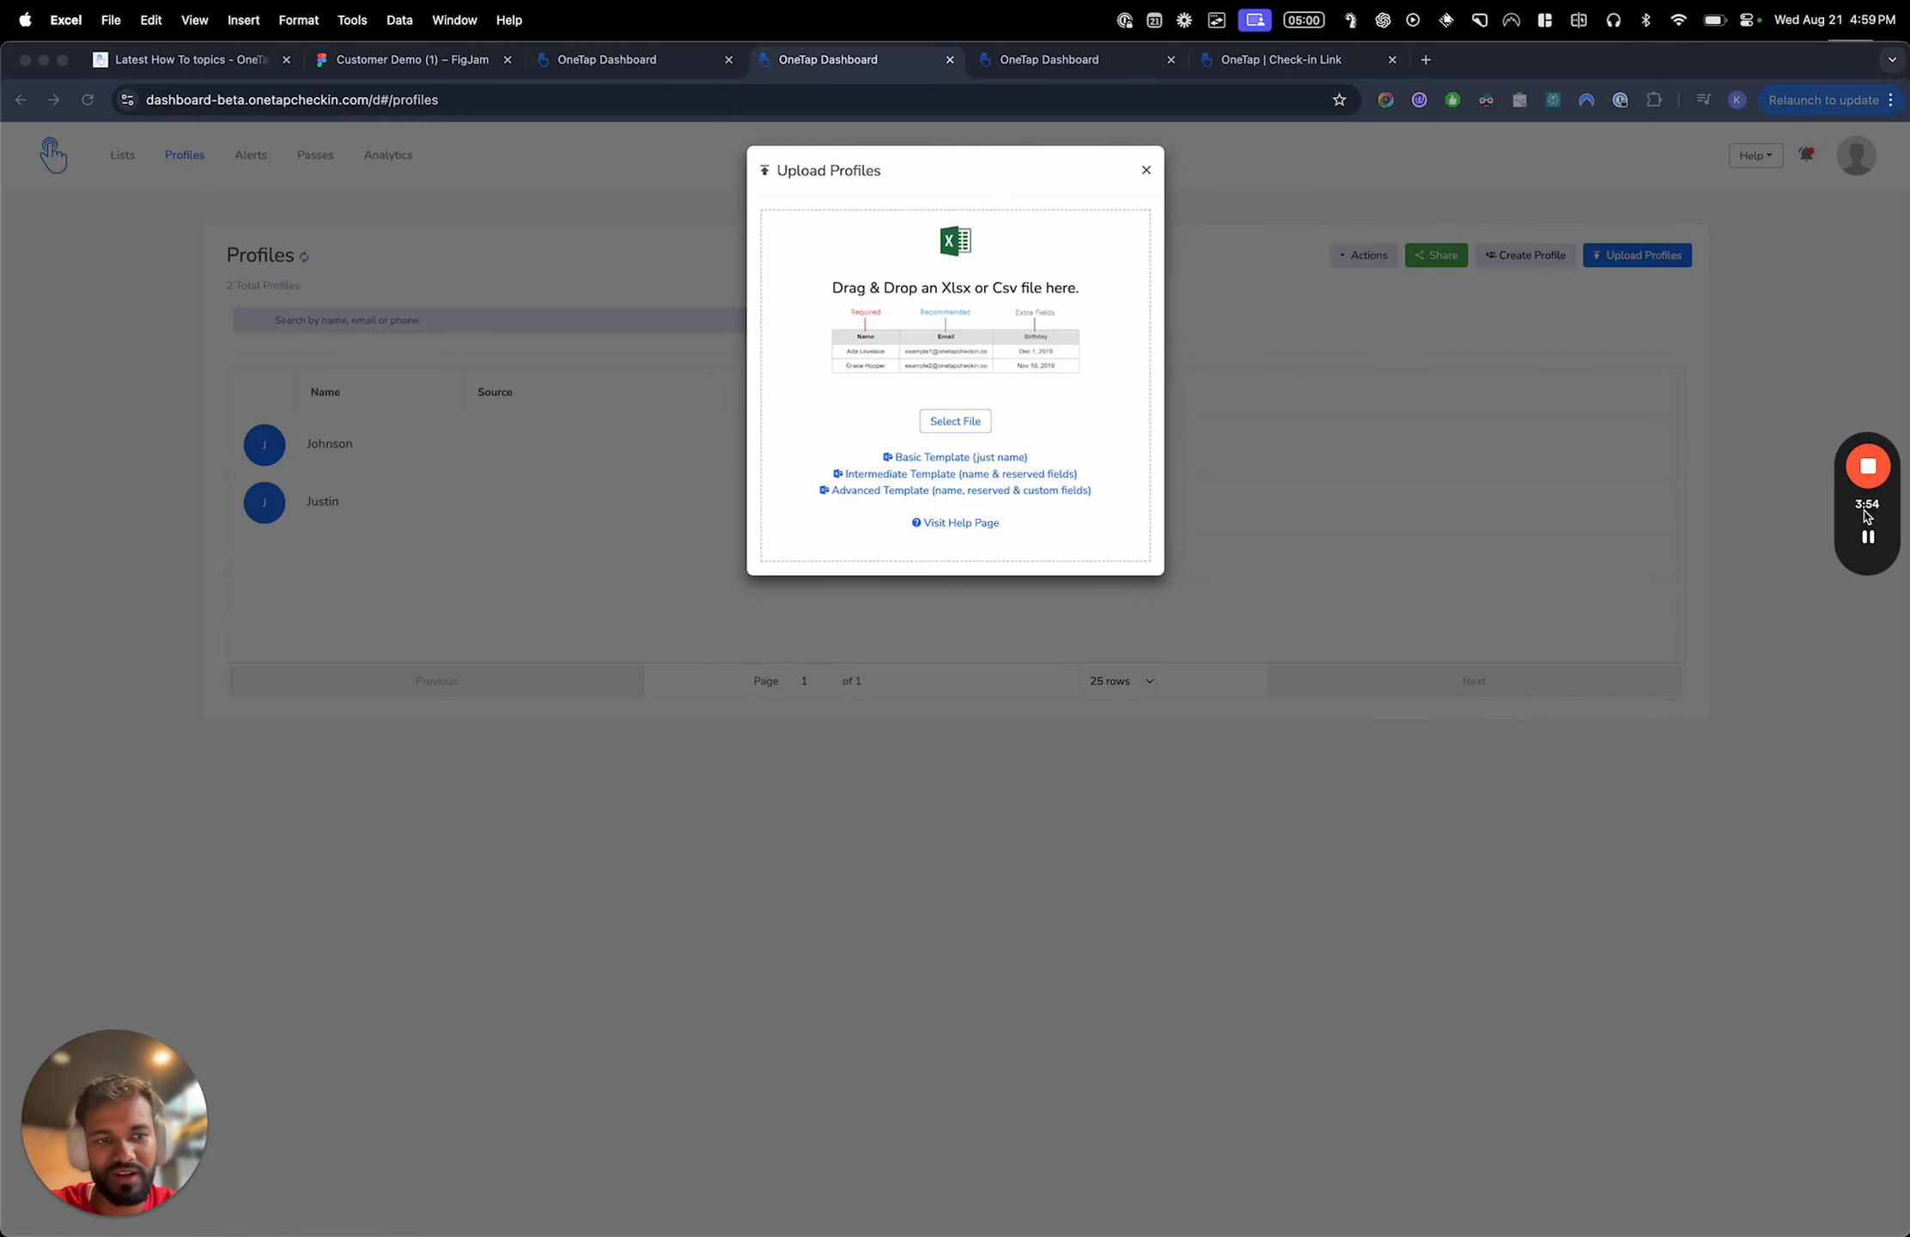
{"action": "left_click", "coordinate": [1868, 538]}
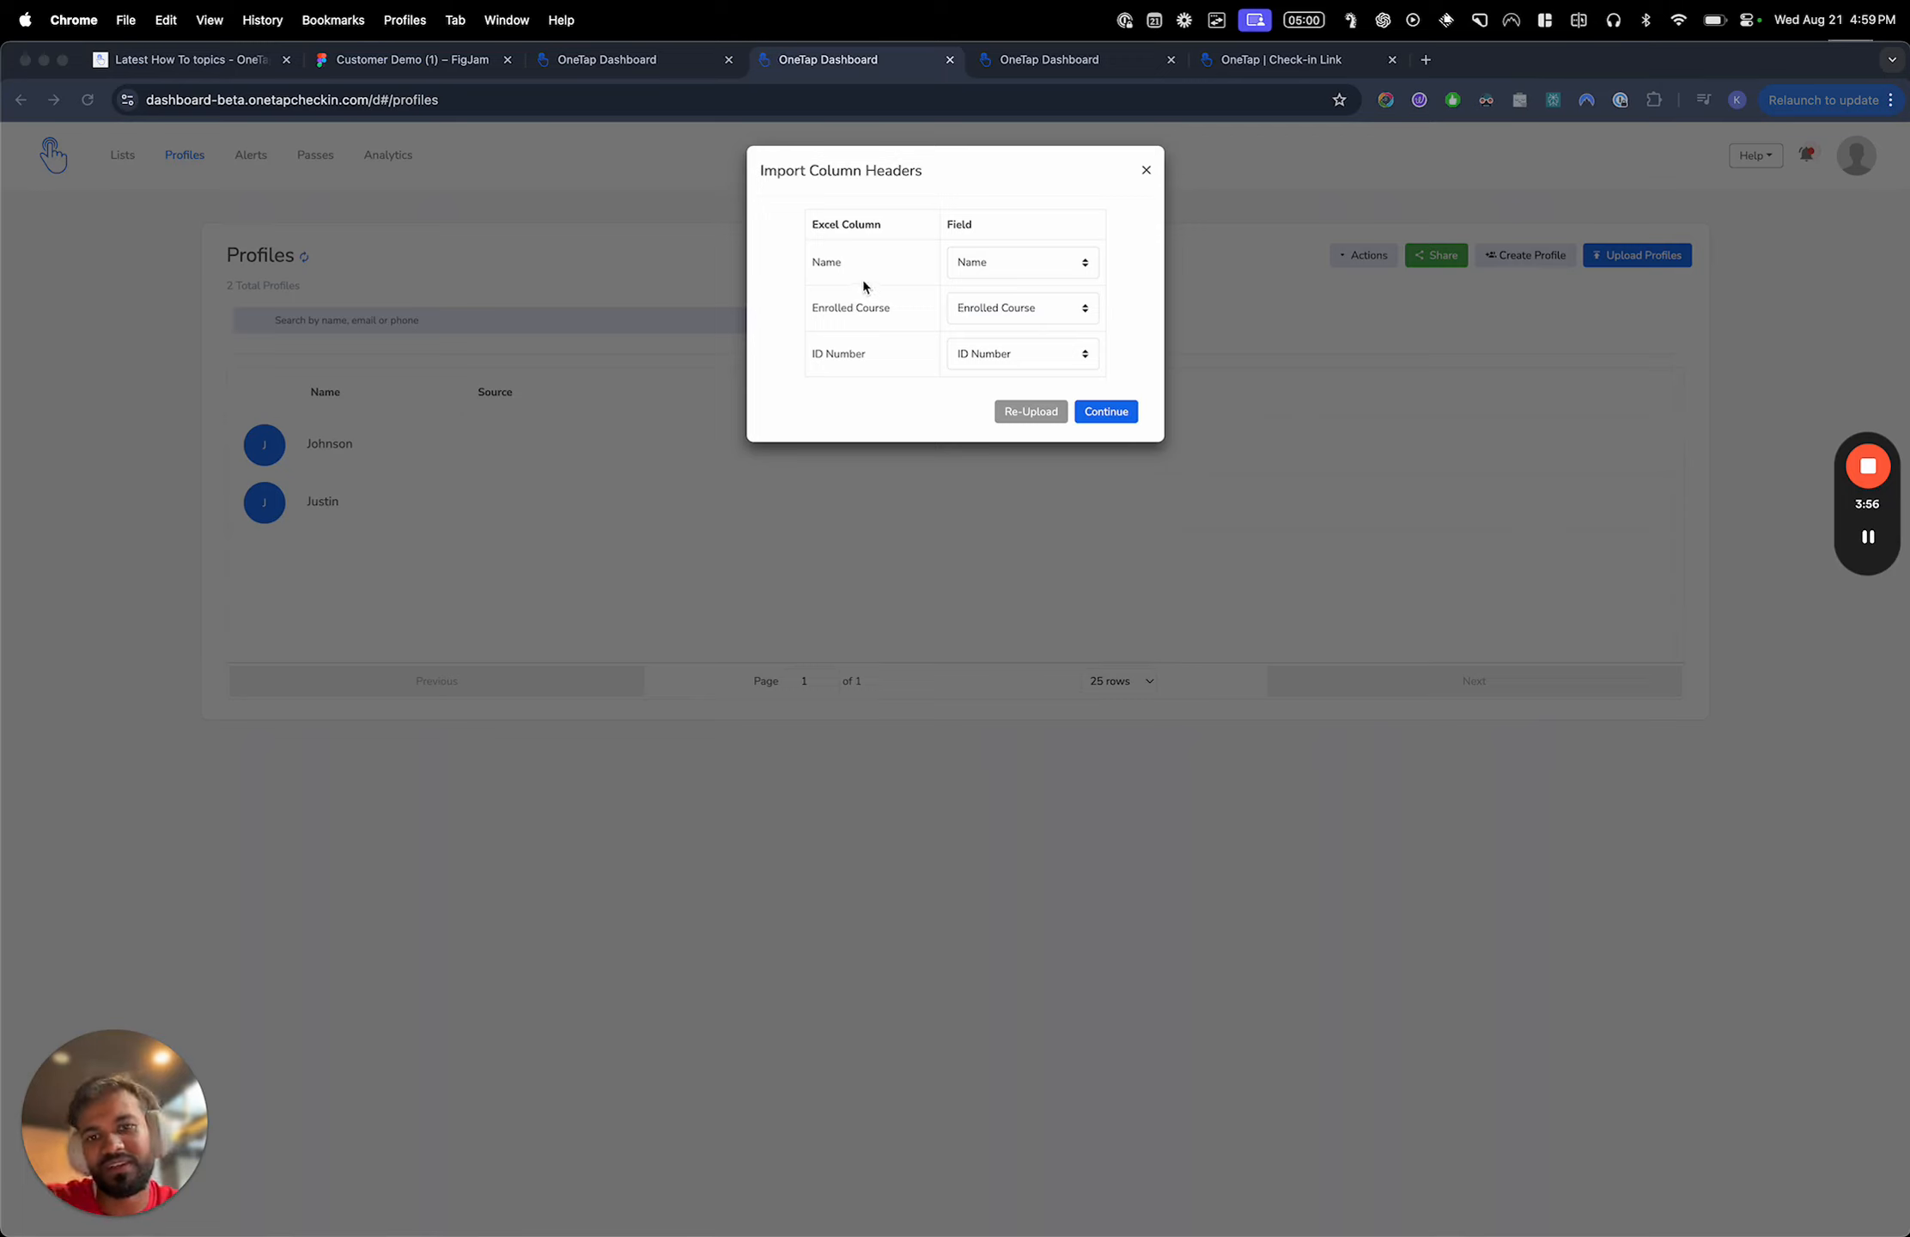
Examine the import column mapping and the fields available for the Enrolled Course and ID Number columns
{"action": "left_click_drag", "start_coordinate": [810, 223], "coordinate": [872, 364]}
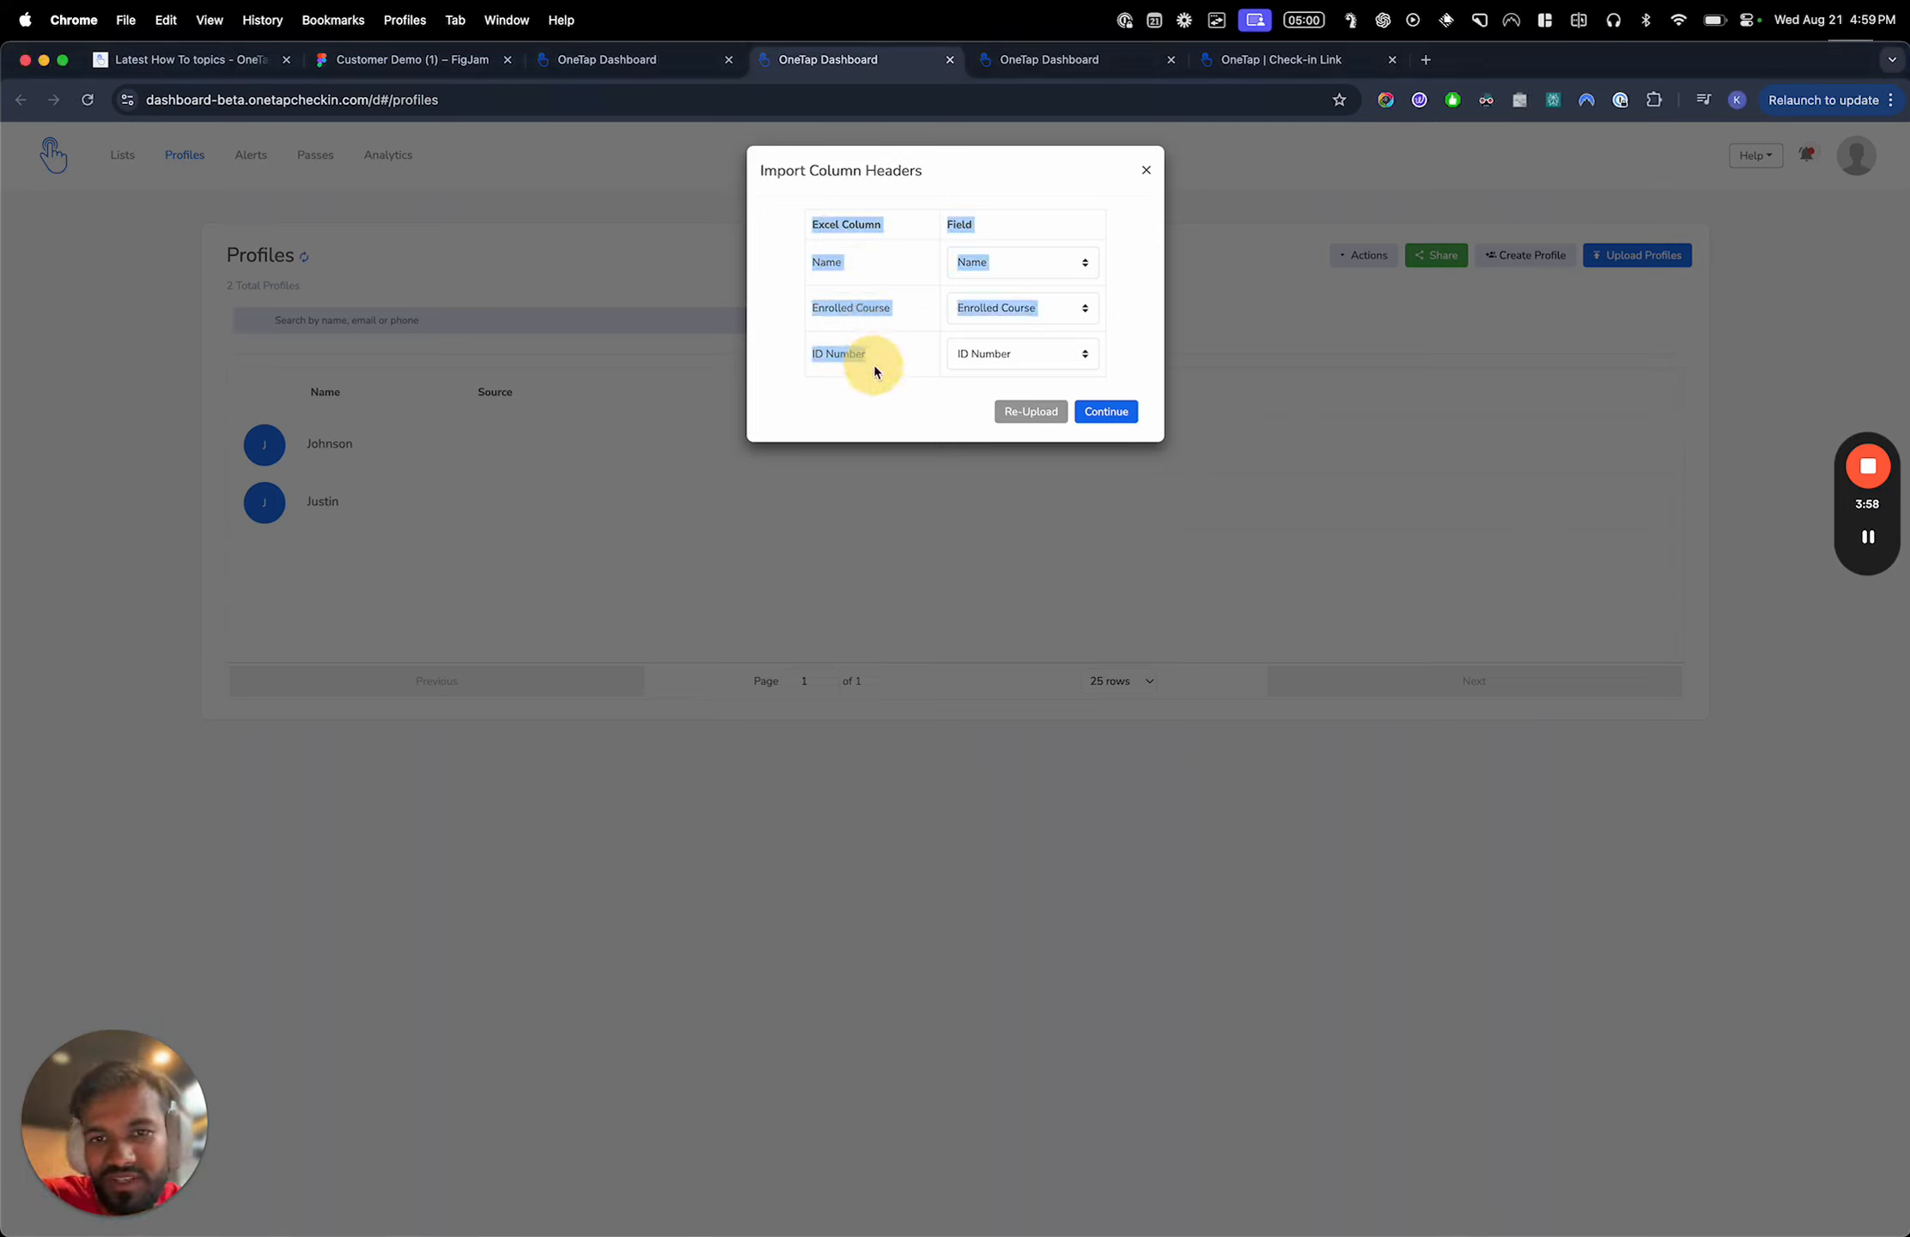
{"action": "left_click", "coordinate": [872, 364]}
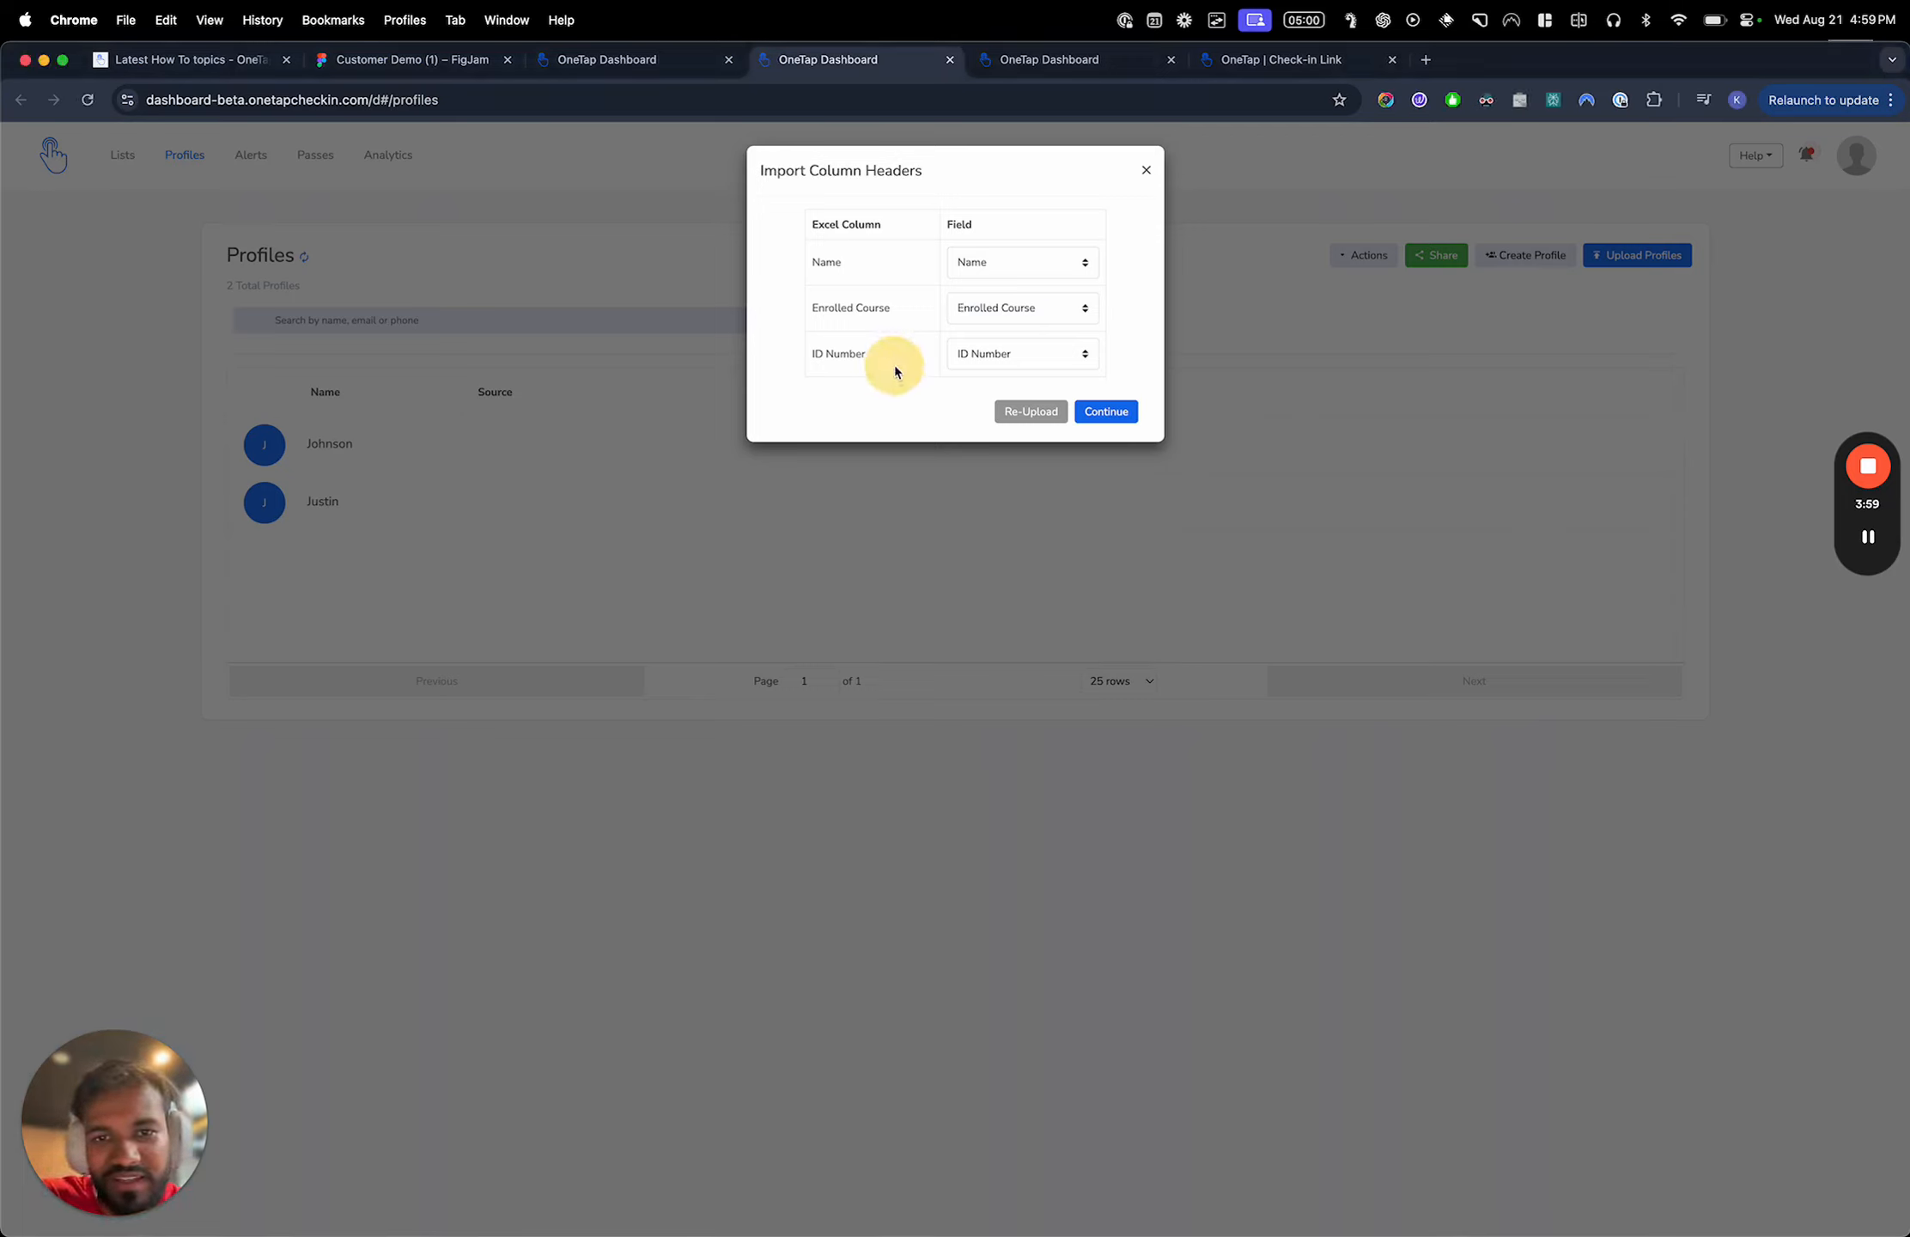
{"action": "left_click", "coordinate": [1009, 311]}
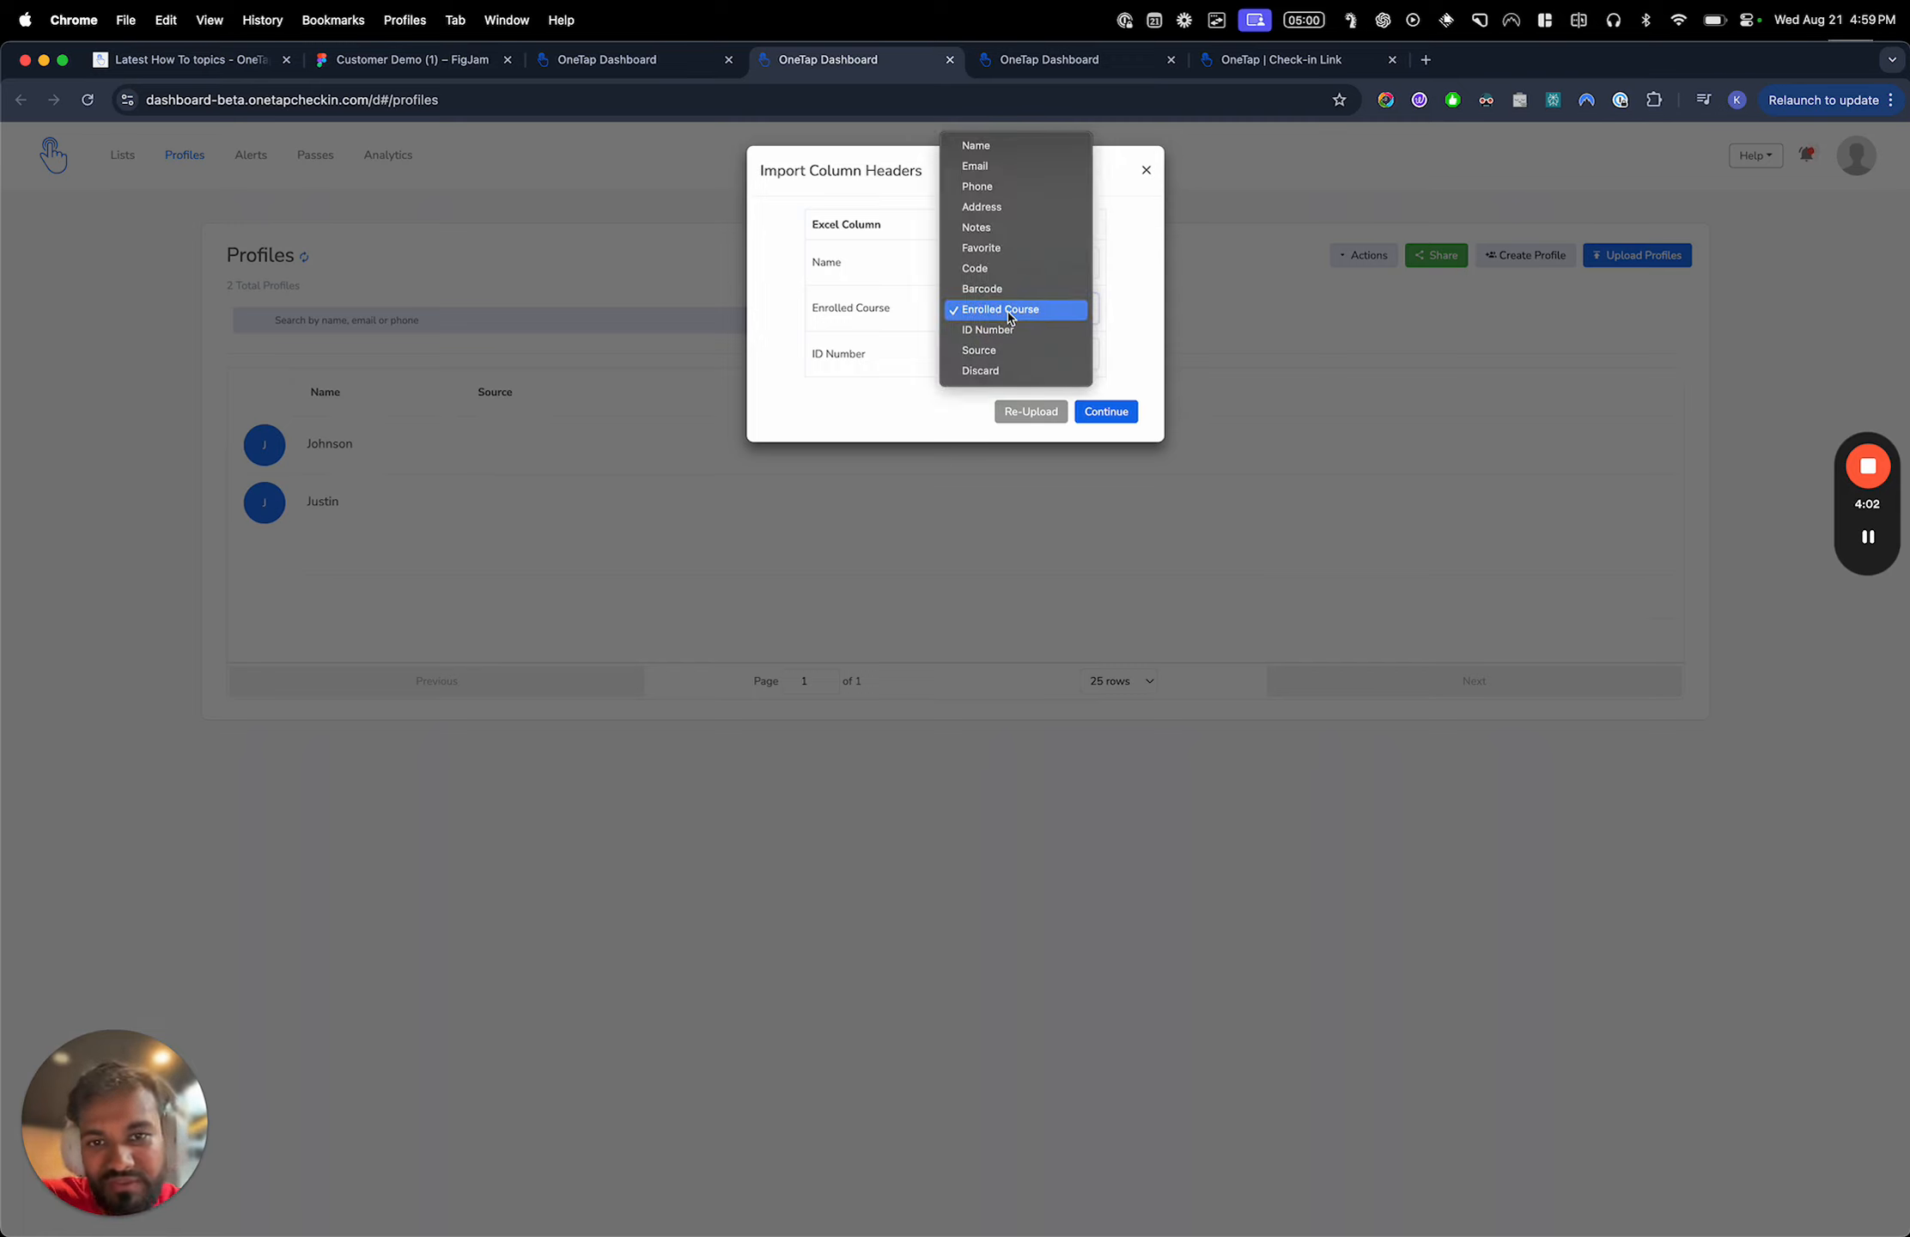
{"action": "left_click", "coordinate": [909, 309]}
{"action": "left_click", "coordinate": [962, 316]}
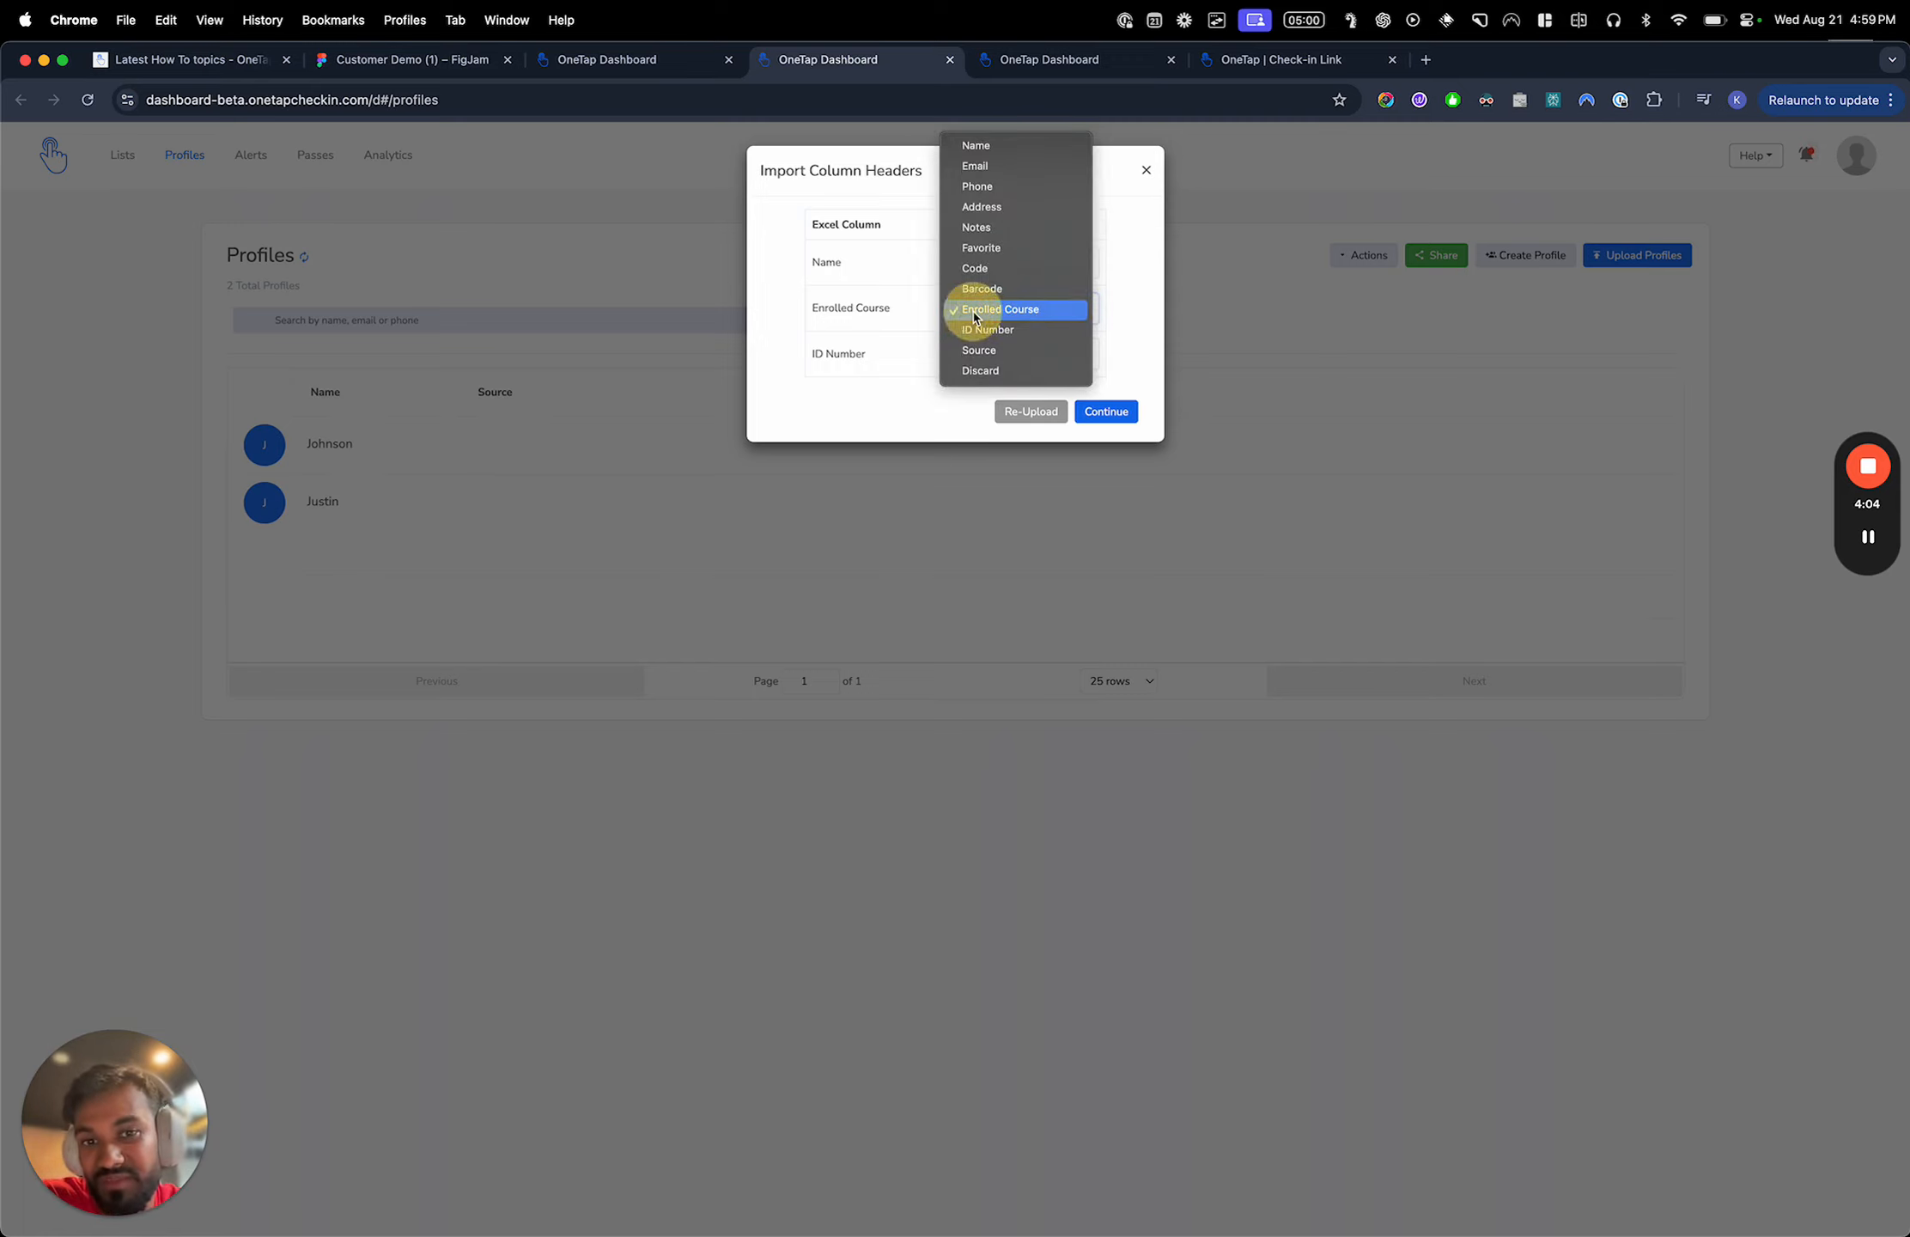
{"action": "left_click", "coordinate": [889, 325]}
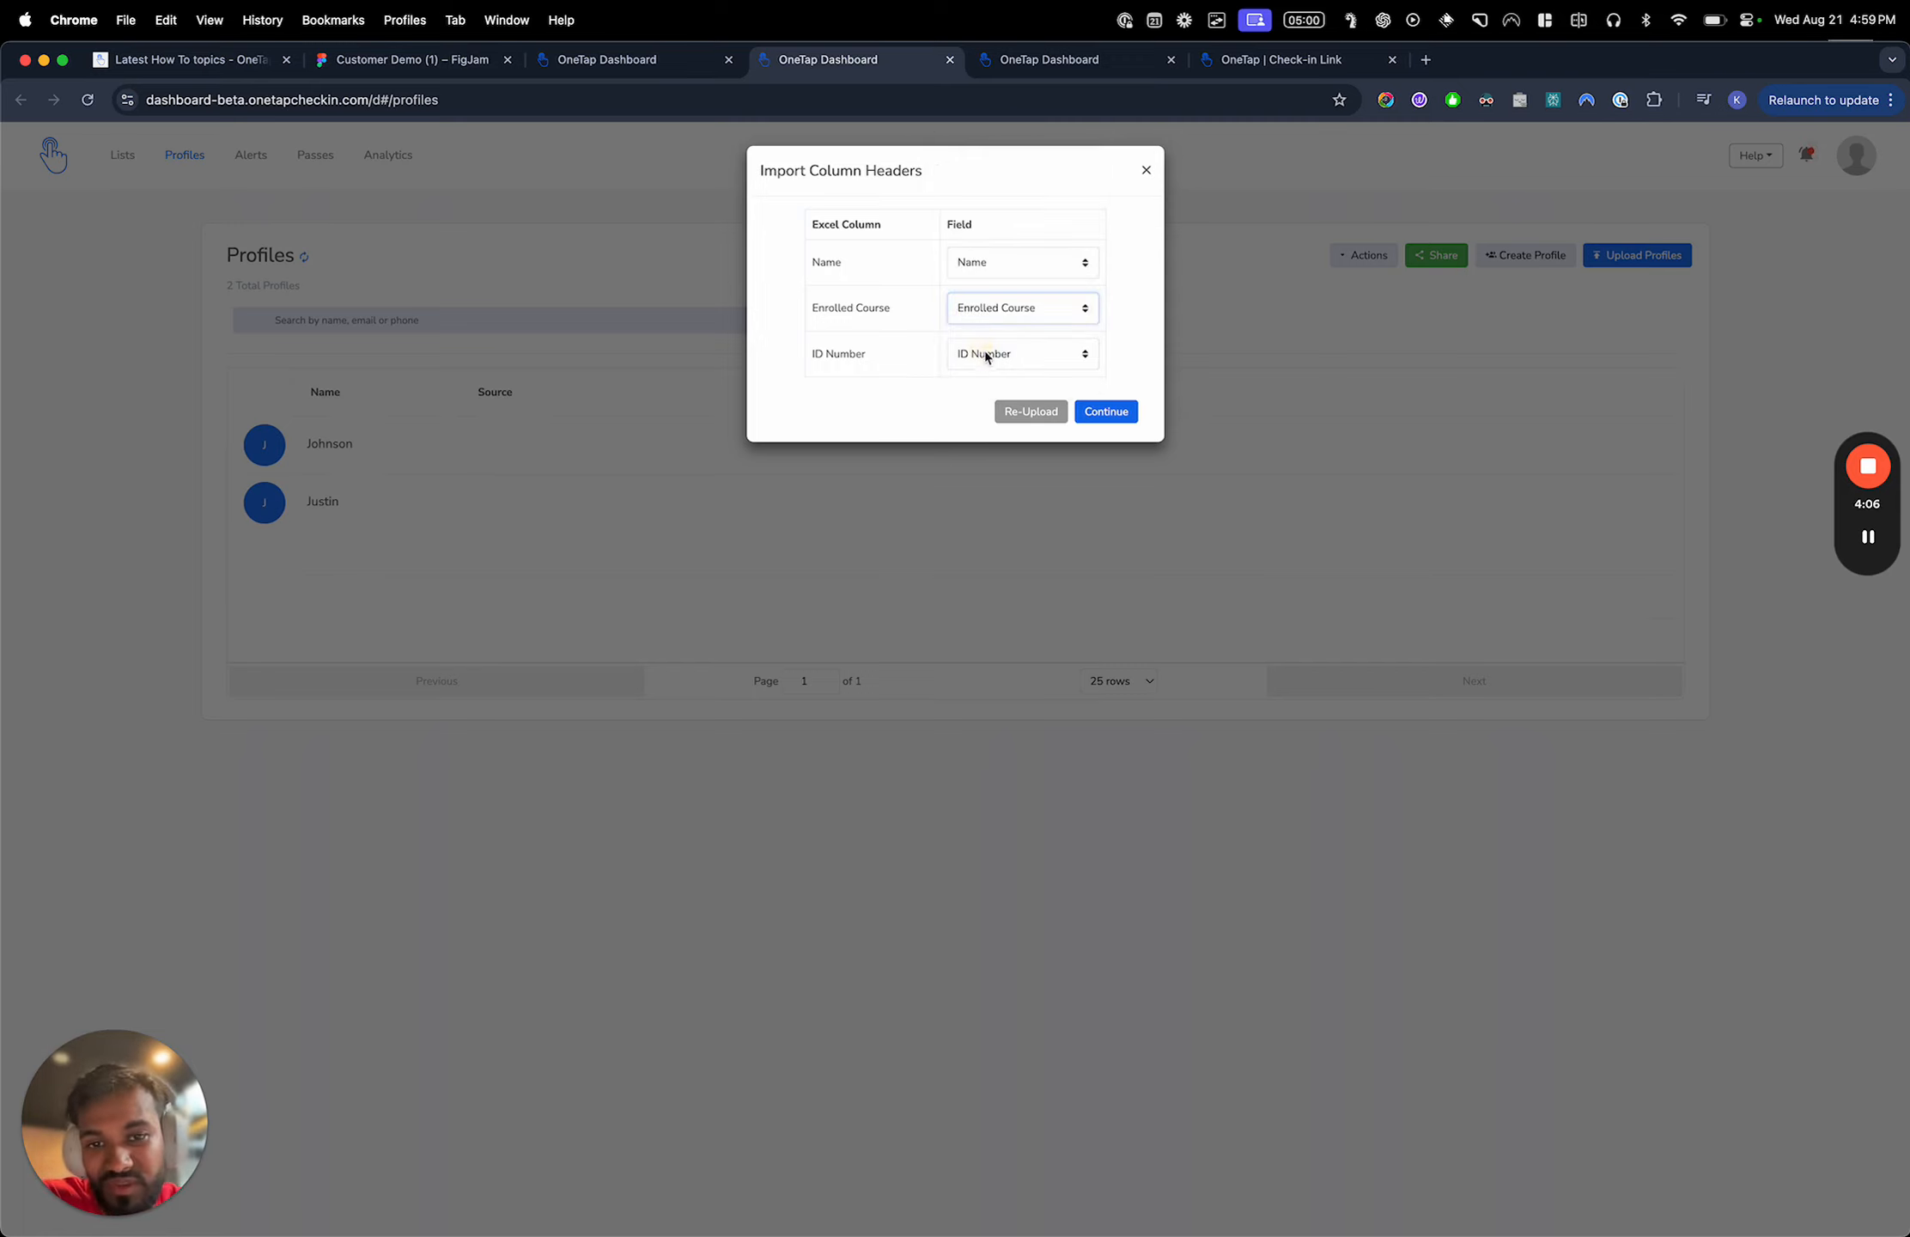
{"action": "left_click", "coordinate": [988, 359]}
{"action": "left_click", "coordinate": [992, 361]}
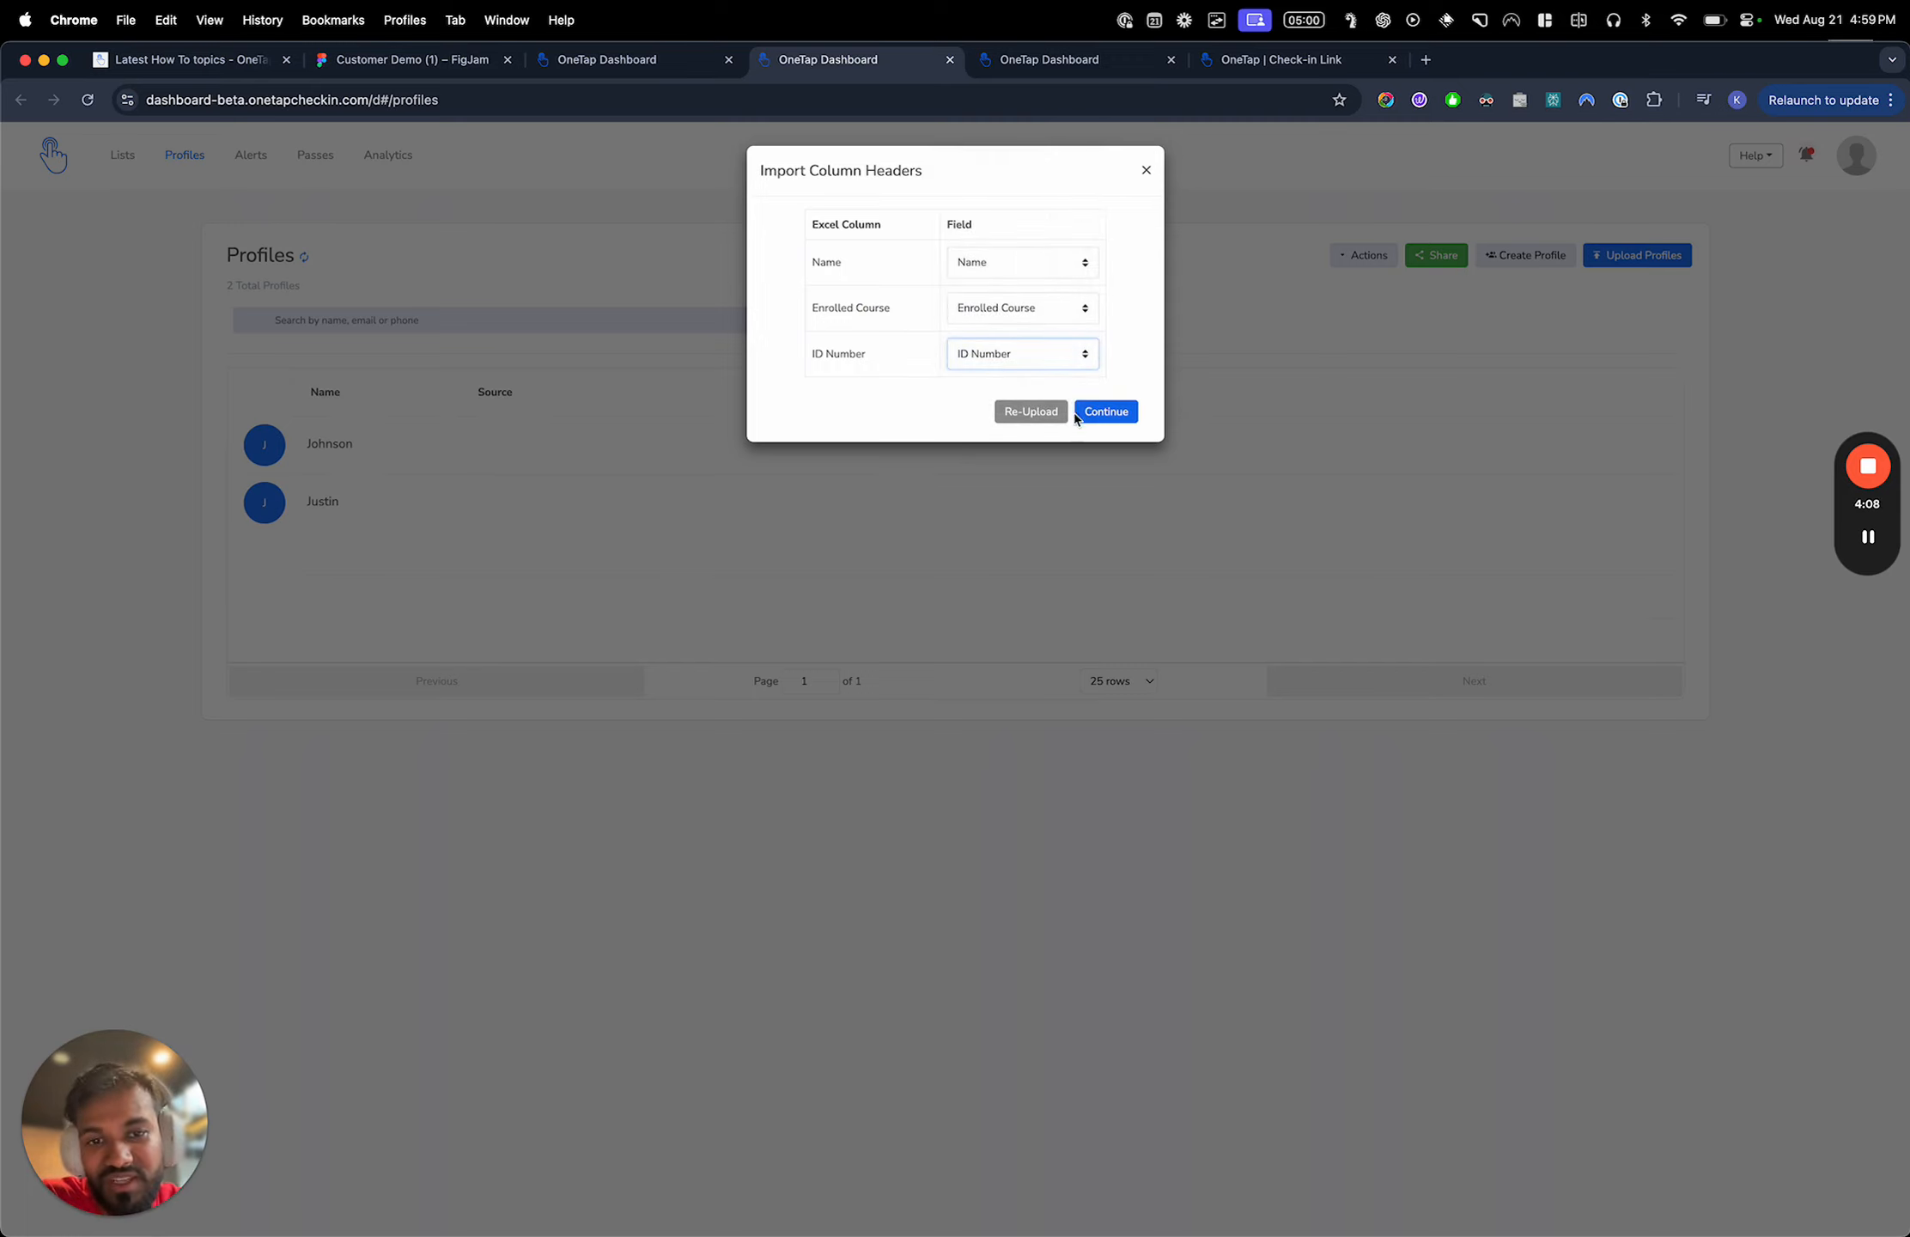
{"action": "left_click", "coordinate": [1044, 354]}
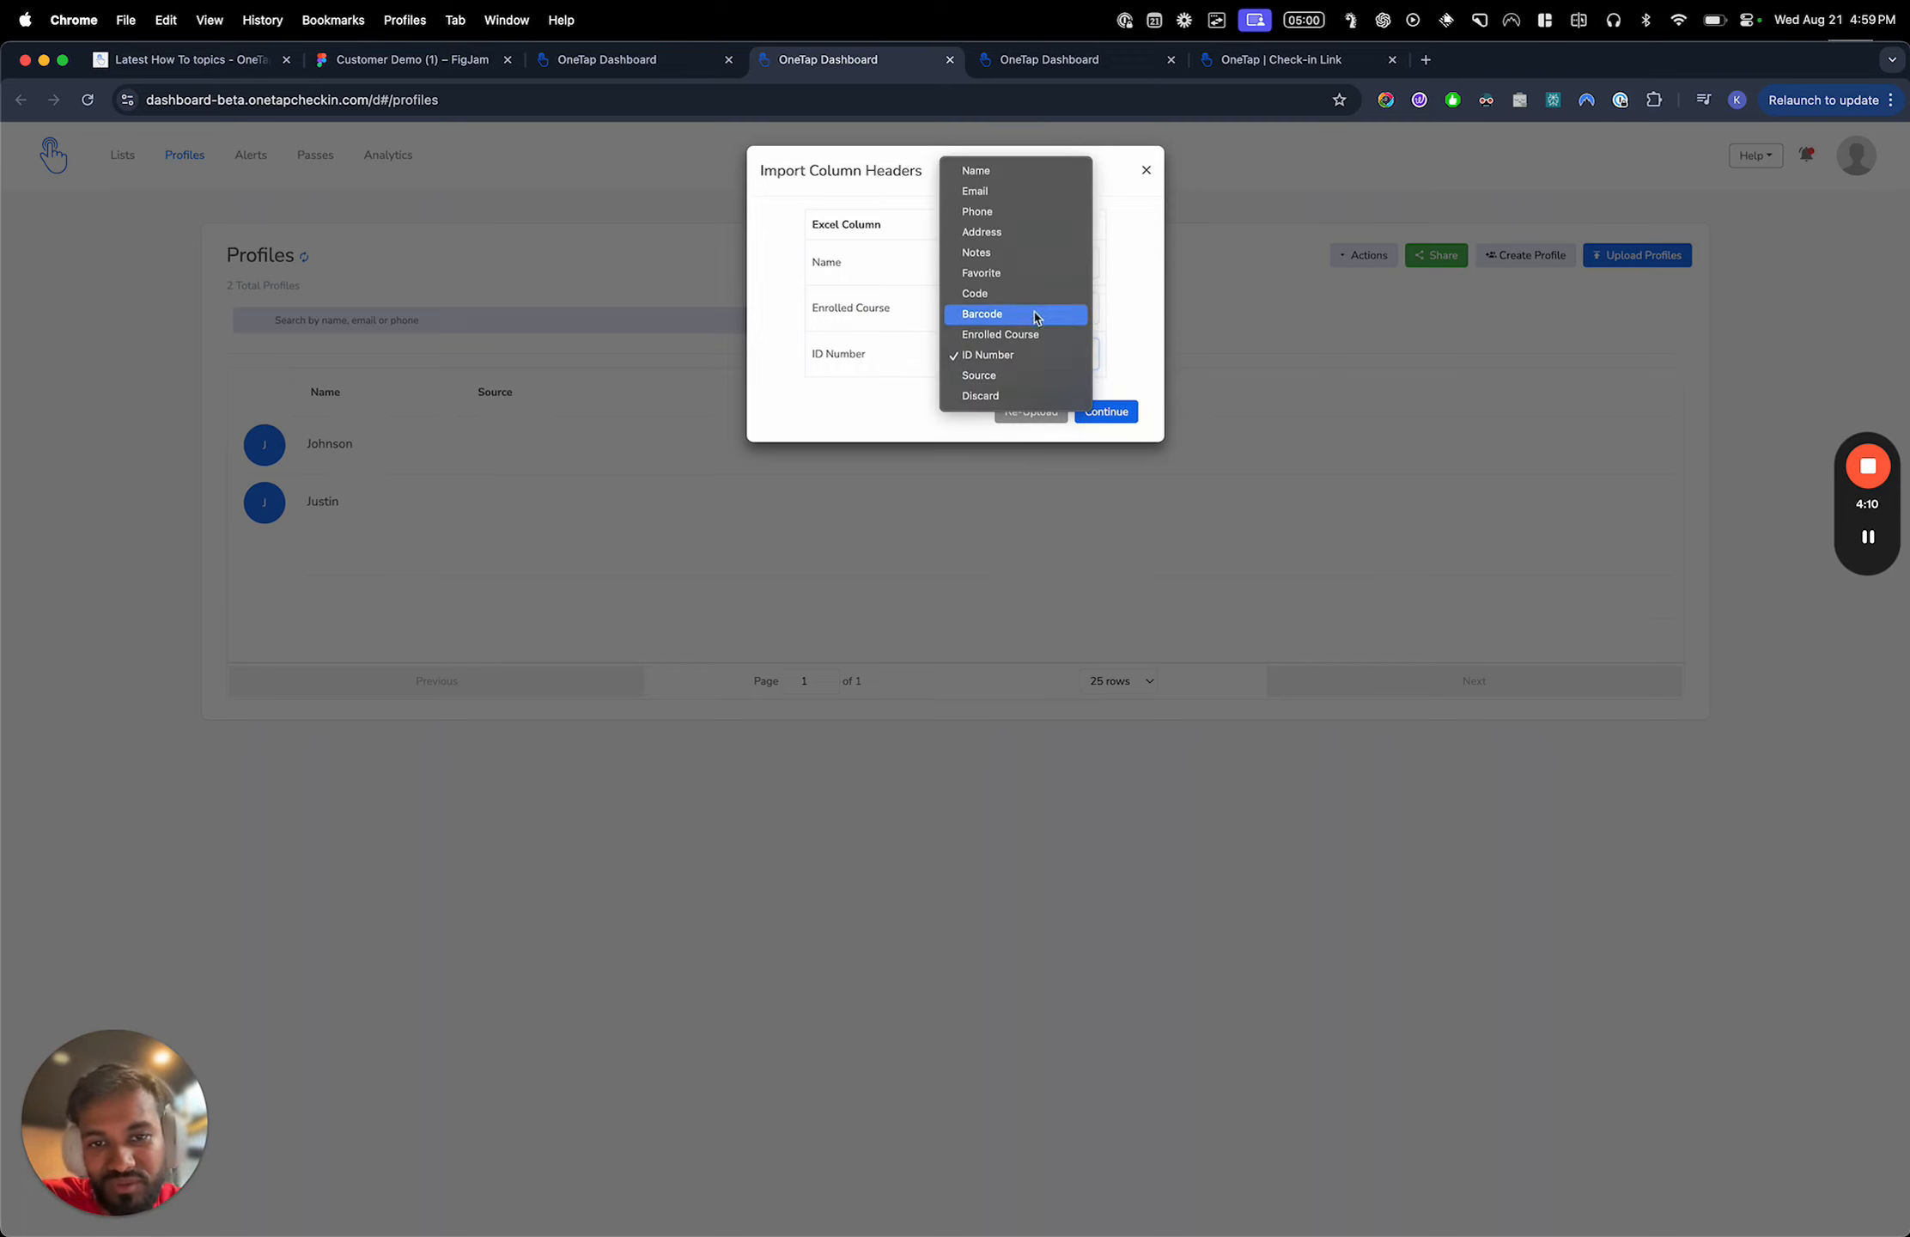
{"action": "left_click", "coordinate": [892, 415]}
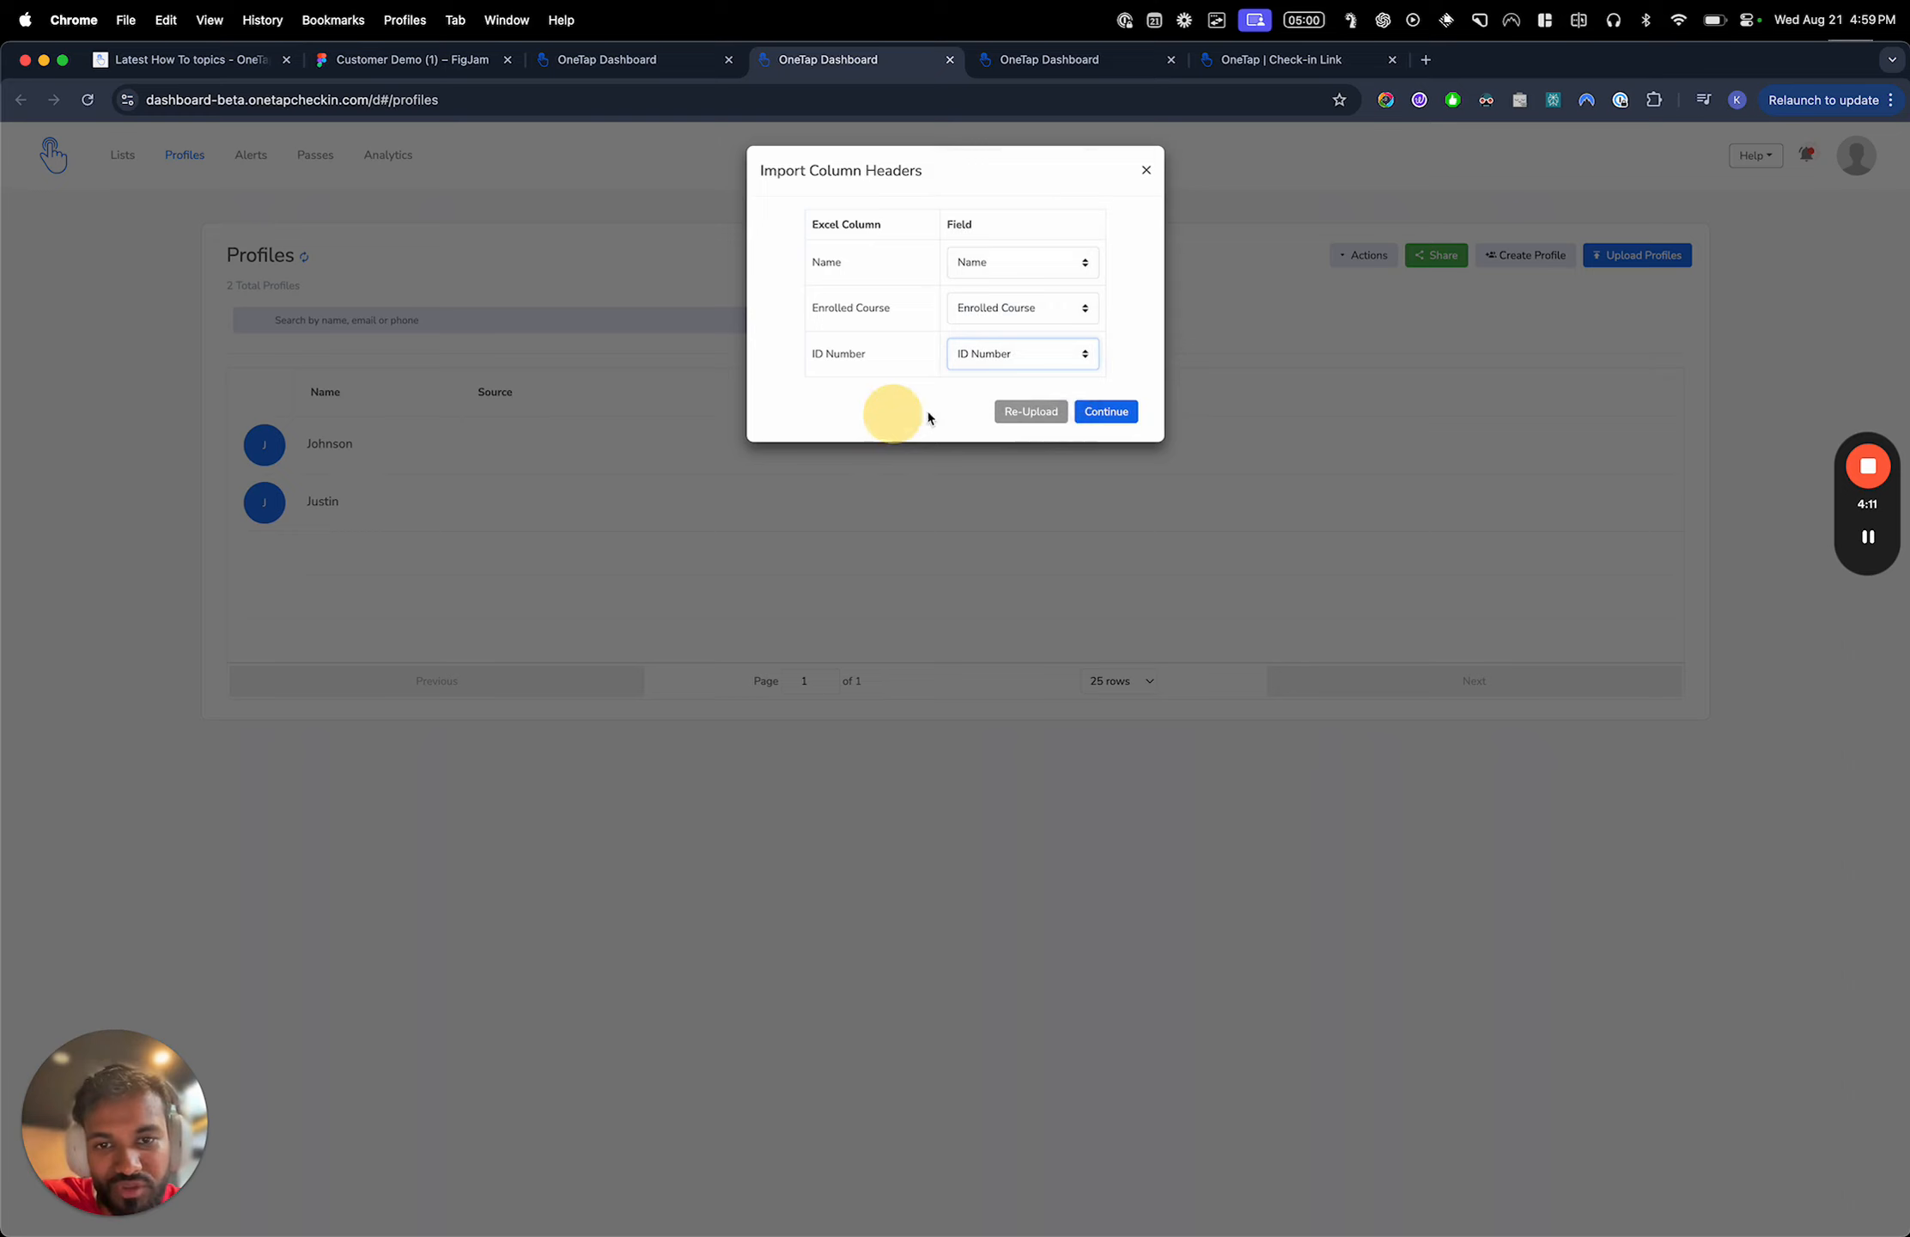
Import the profiles with the Name, Enrolled Course and ID Number mapping and dismiss the upload notice
{"action": "left_click", "coordinate": [1116, 413]}
{"action": "left_click", "coordinate": [1273, 1009]}
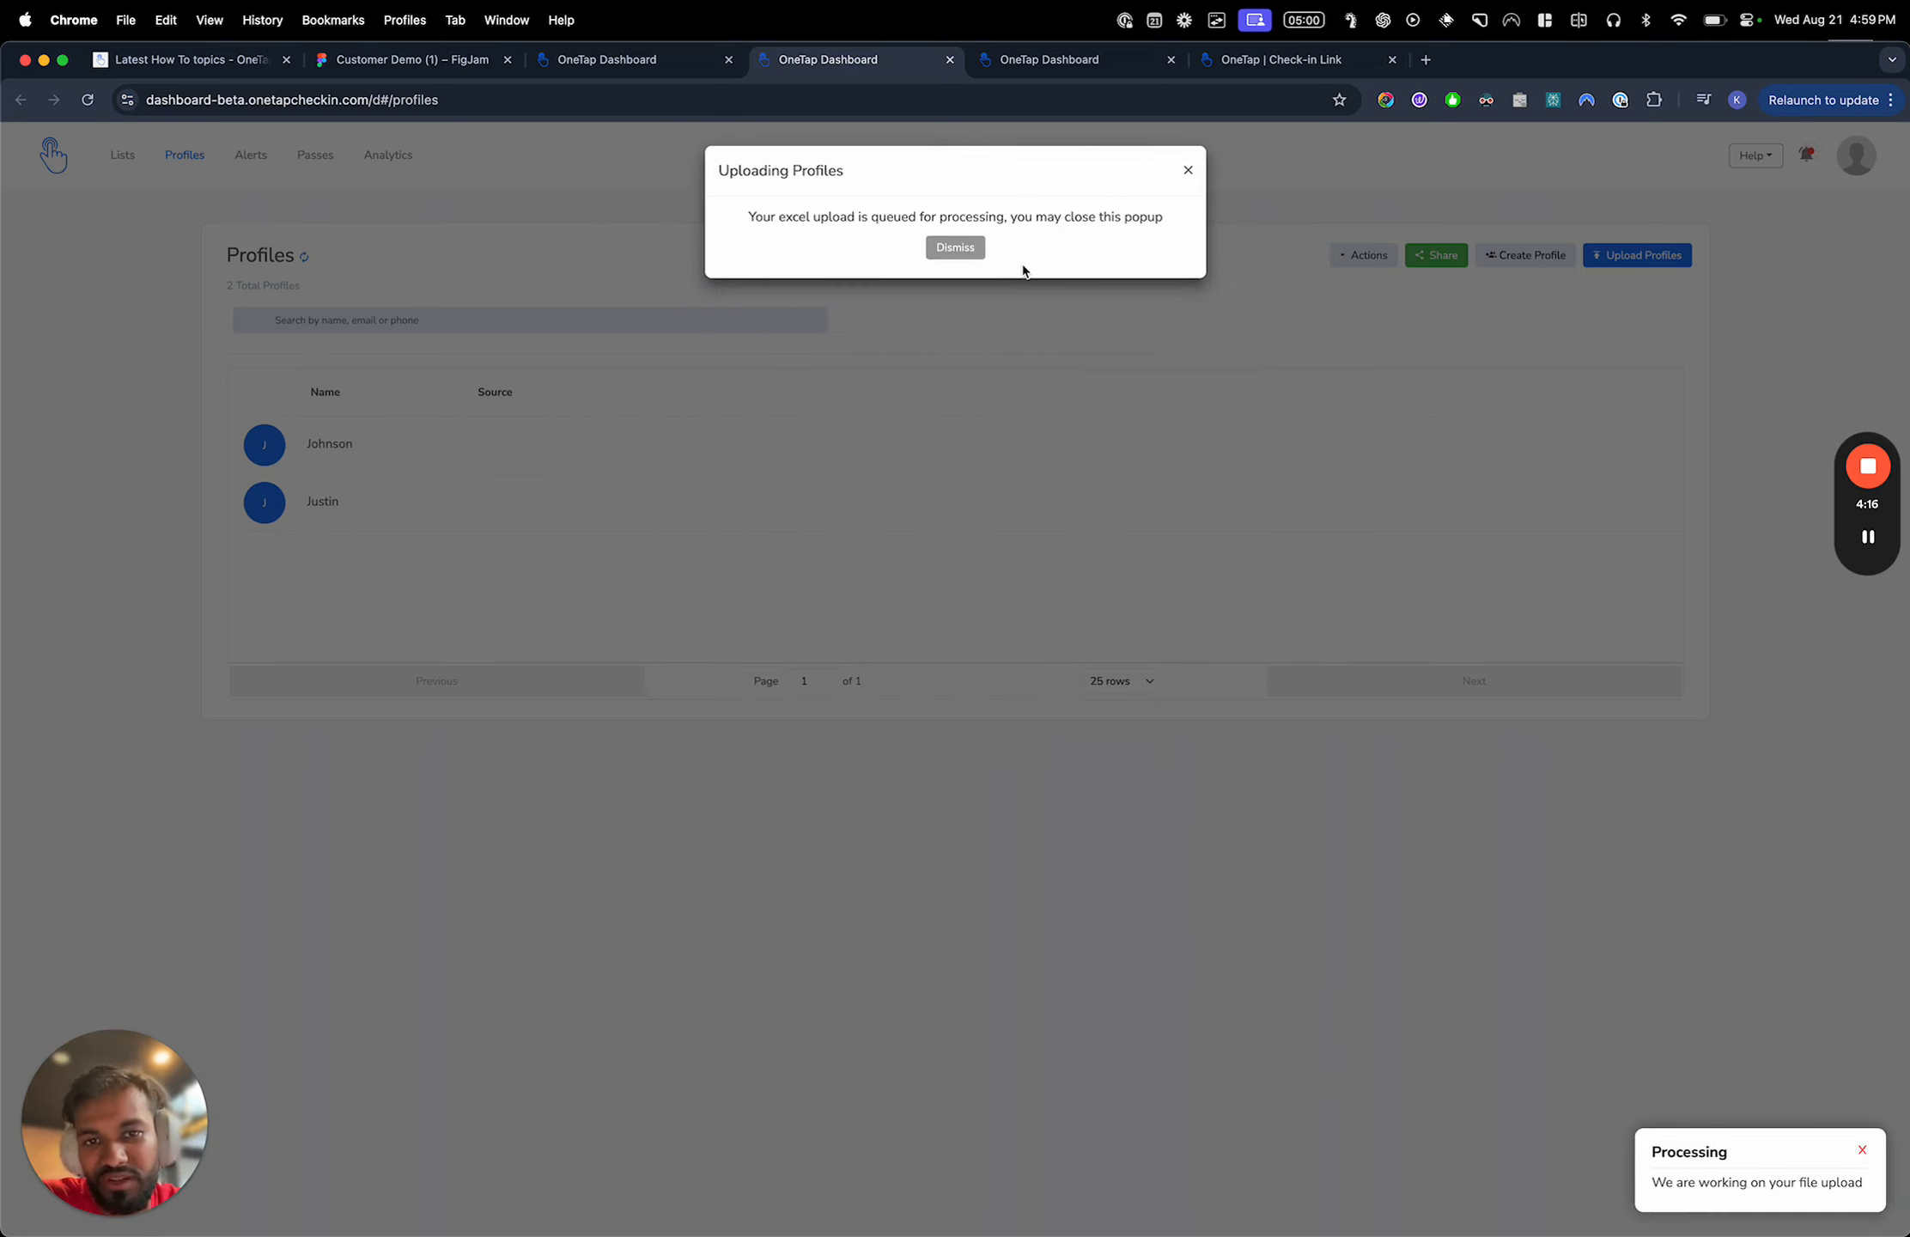
{"action": "left_click", "coordinate": [687, 515]}
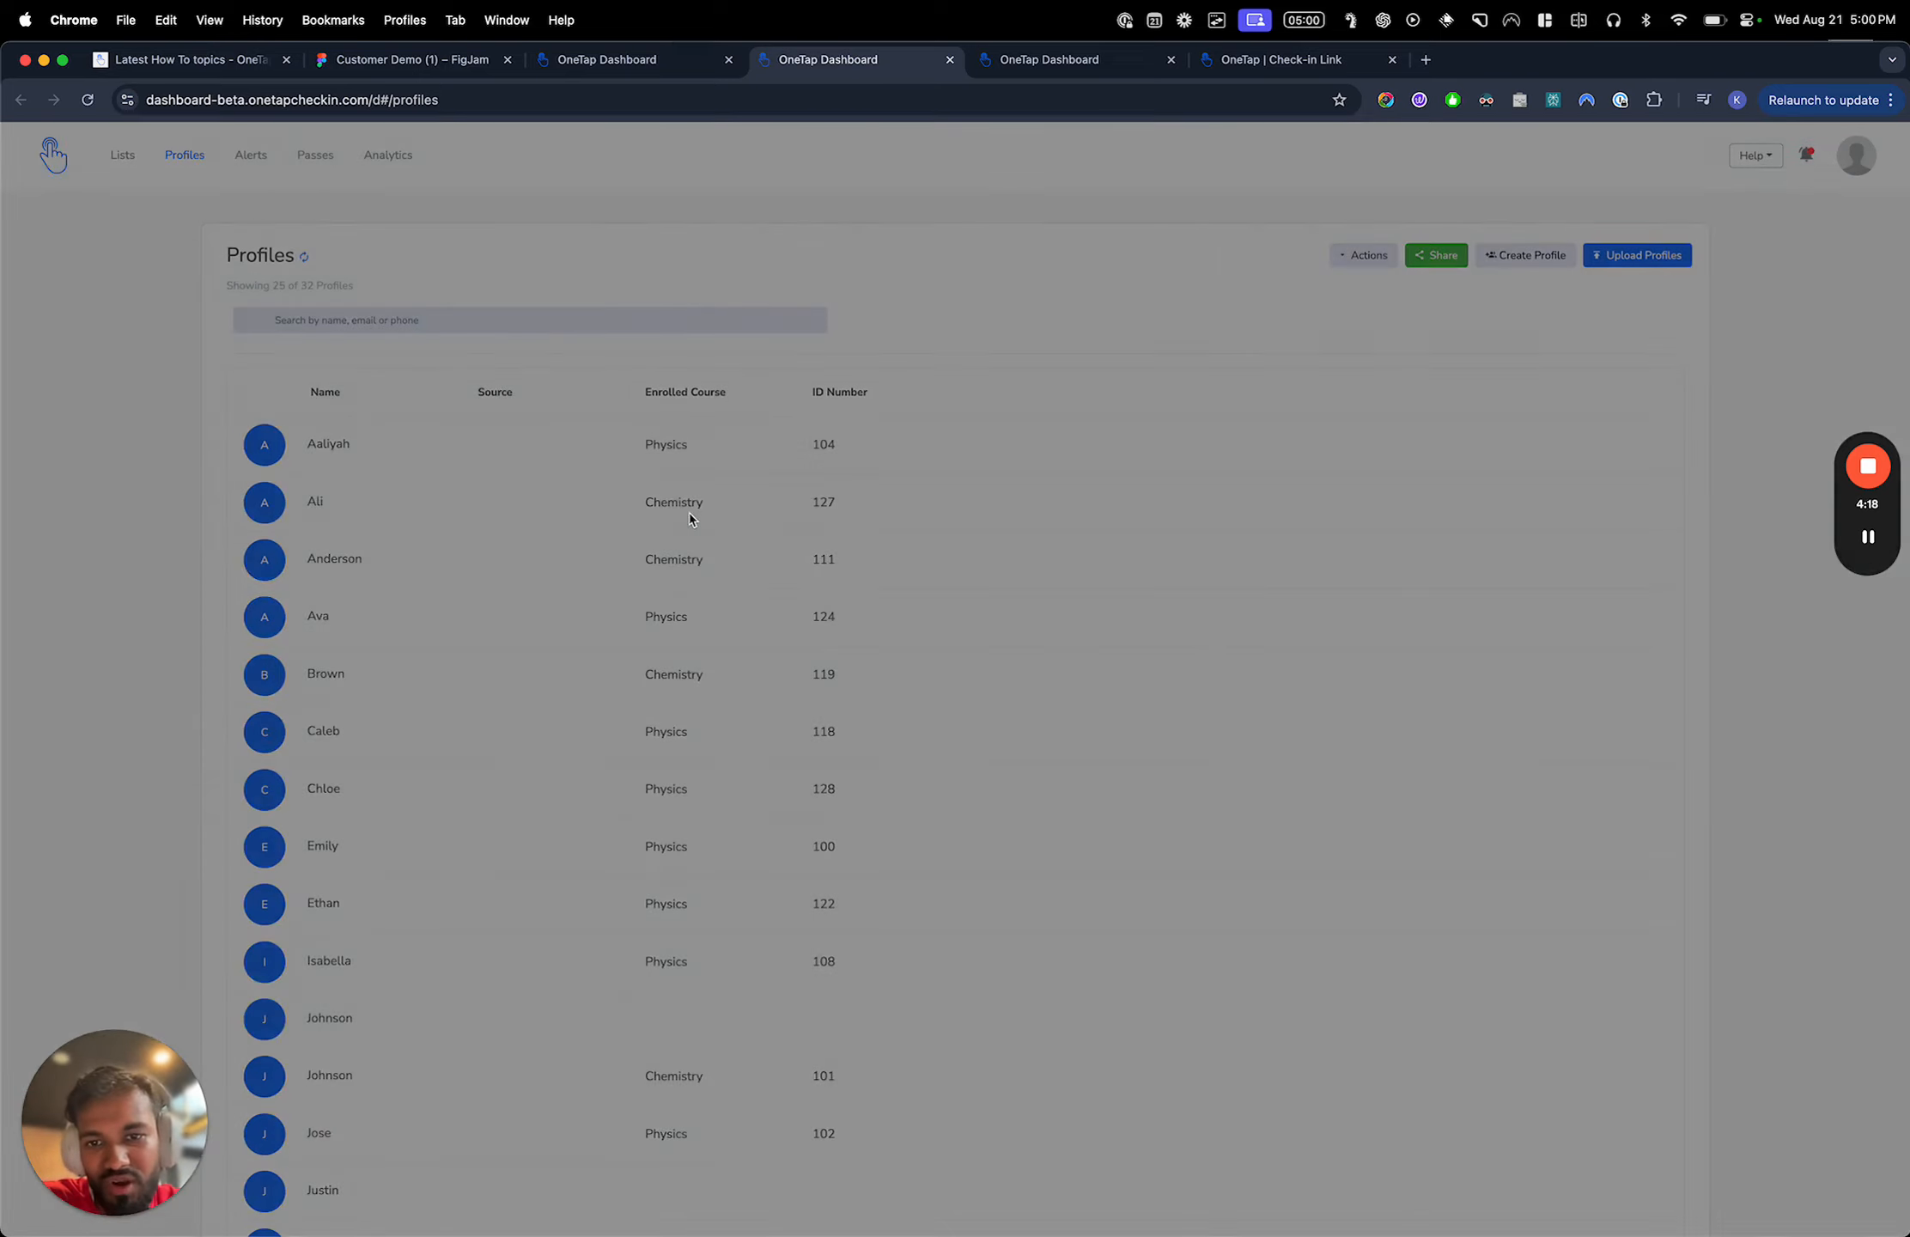
Open the first profile in the list and enter its ID number as the check-in code
{"action": "left_click", "coordinate": [504, 503]}
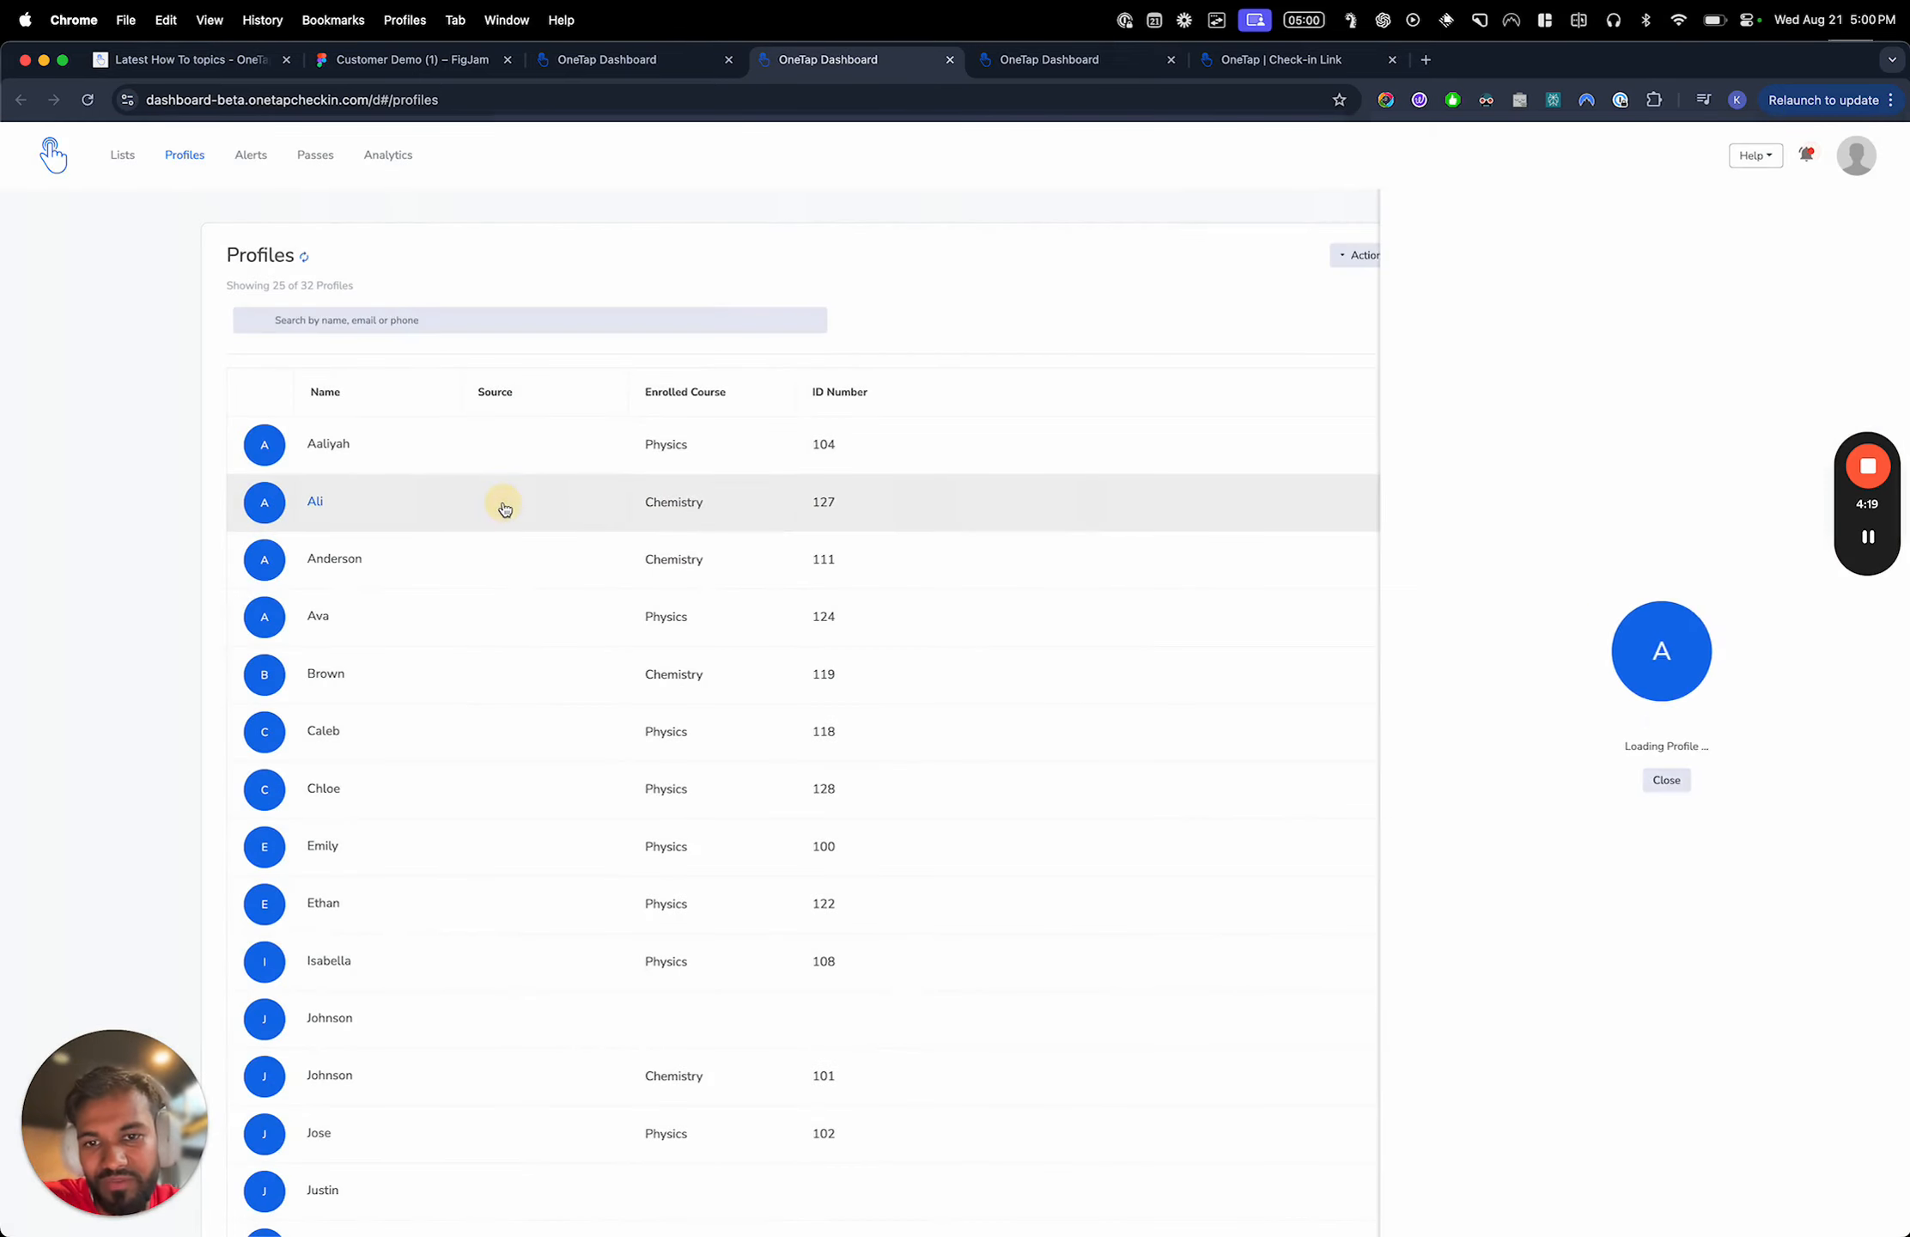
{"action": "left_click", "coordinate": [583, 450]}
{"action": "left_click", "coordinate": [1591, 669]}
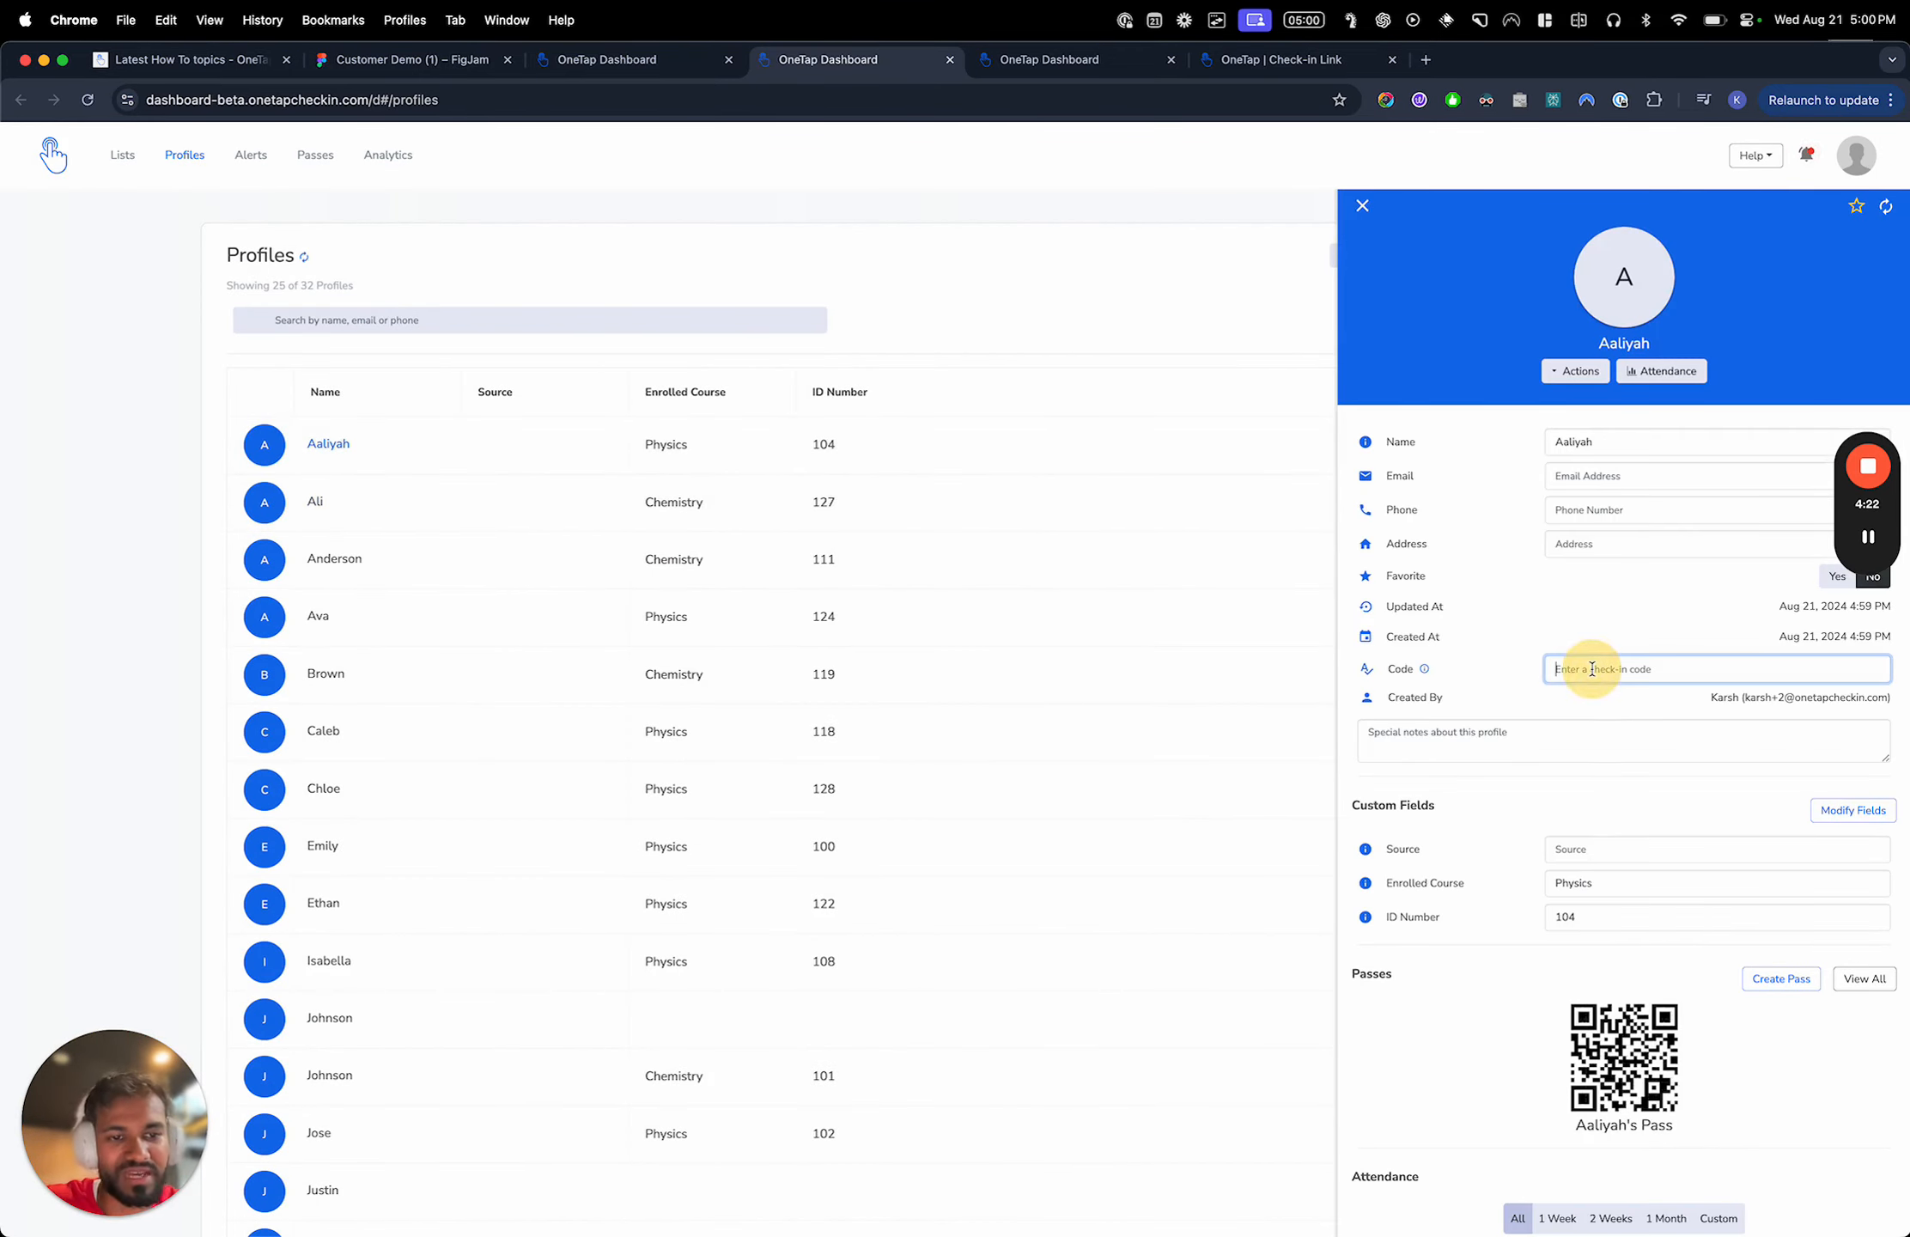
{"action": "type", "text": "104"}
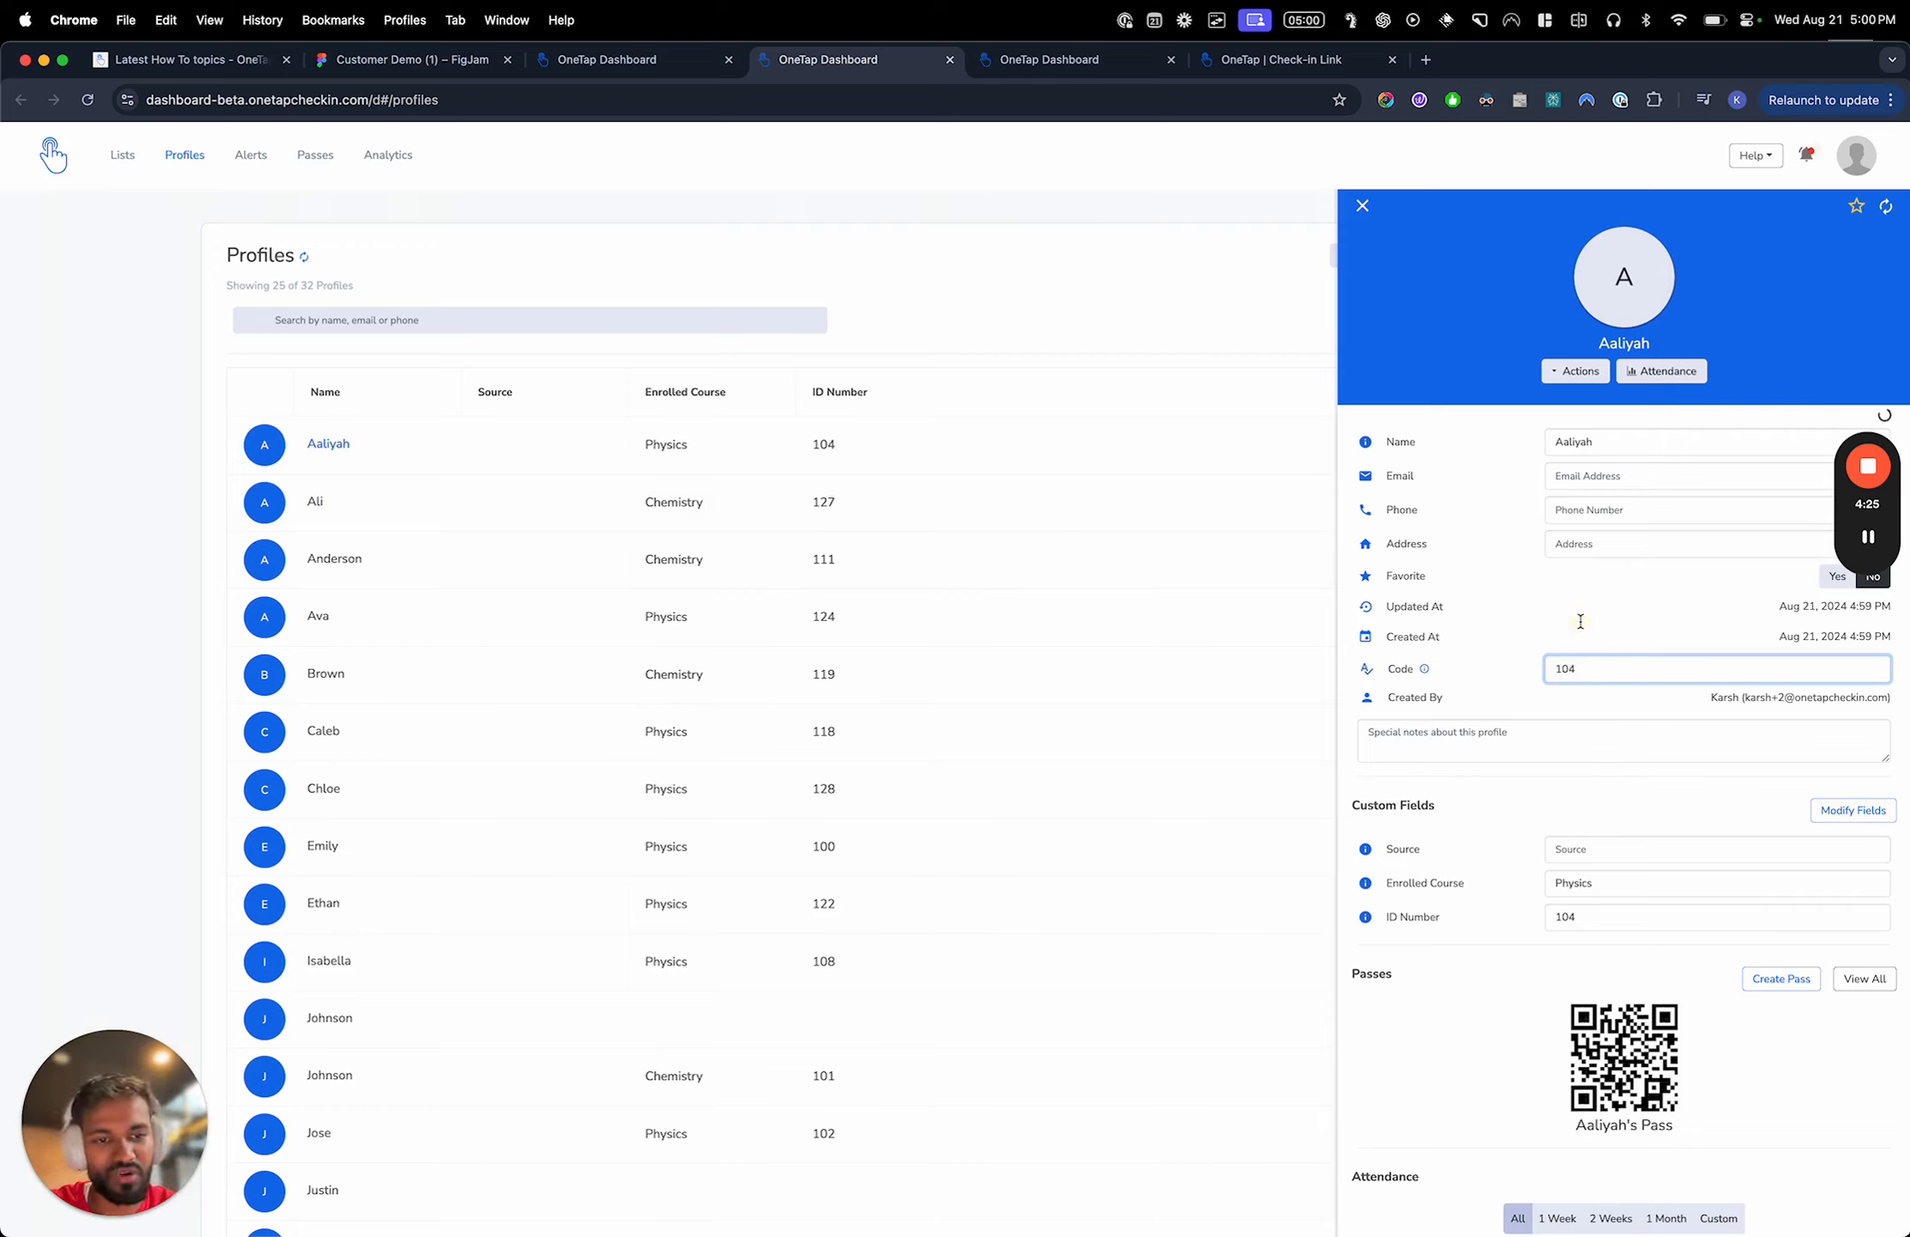
{"action": "left_click", "coordinate": [1575, 691]}
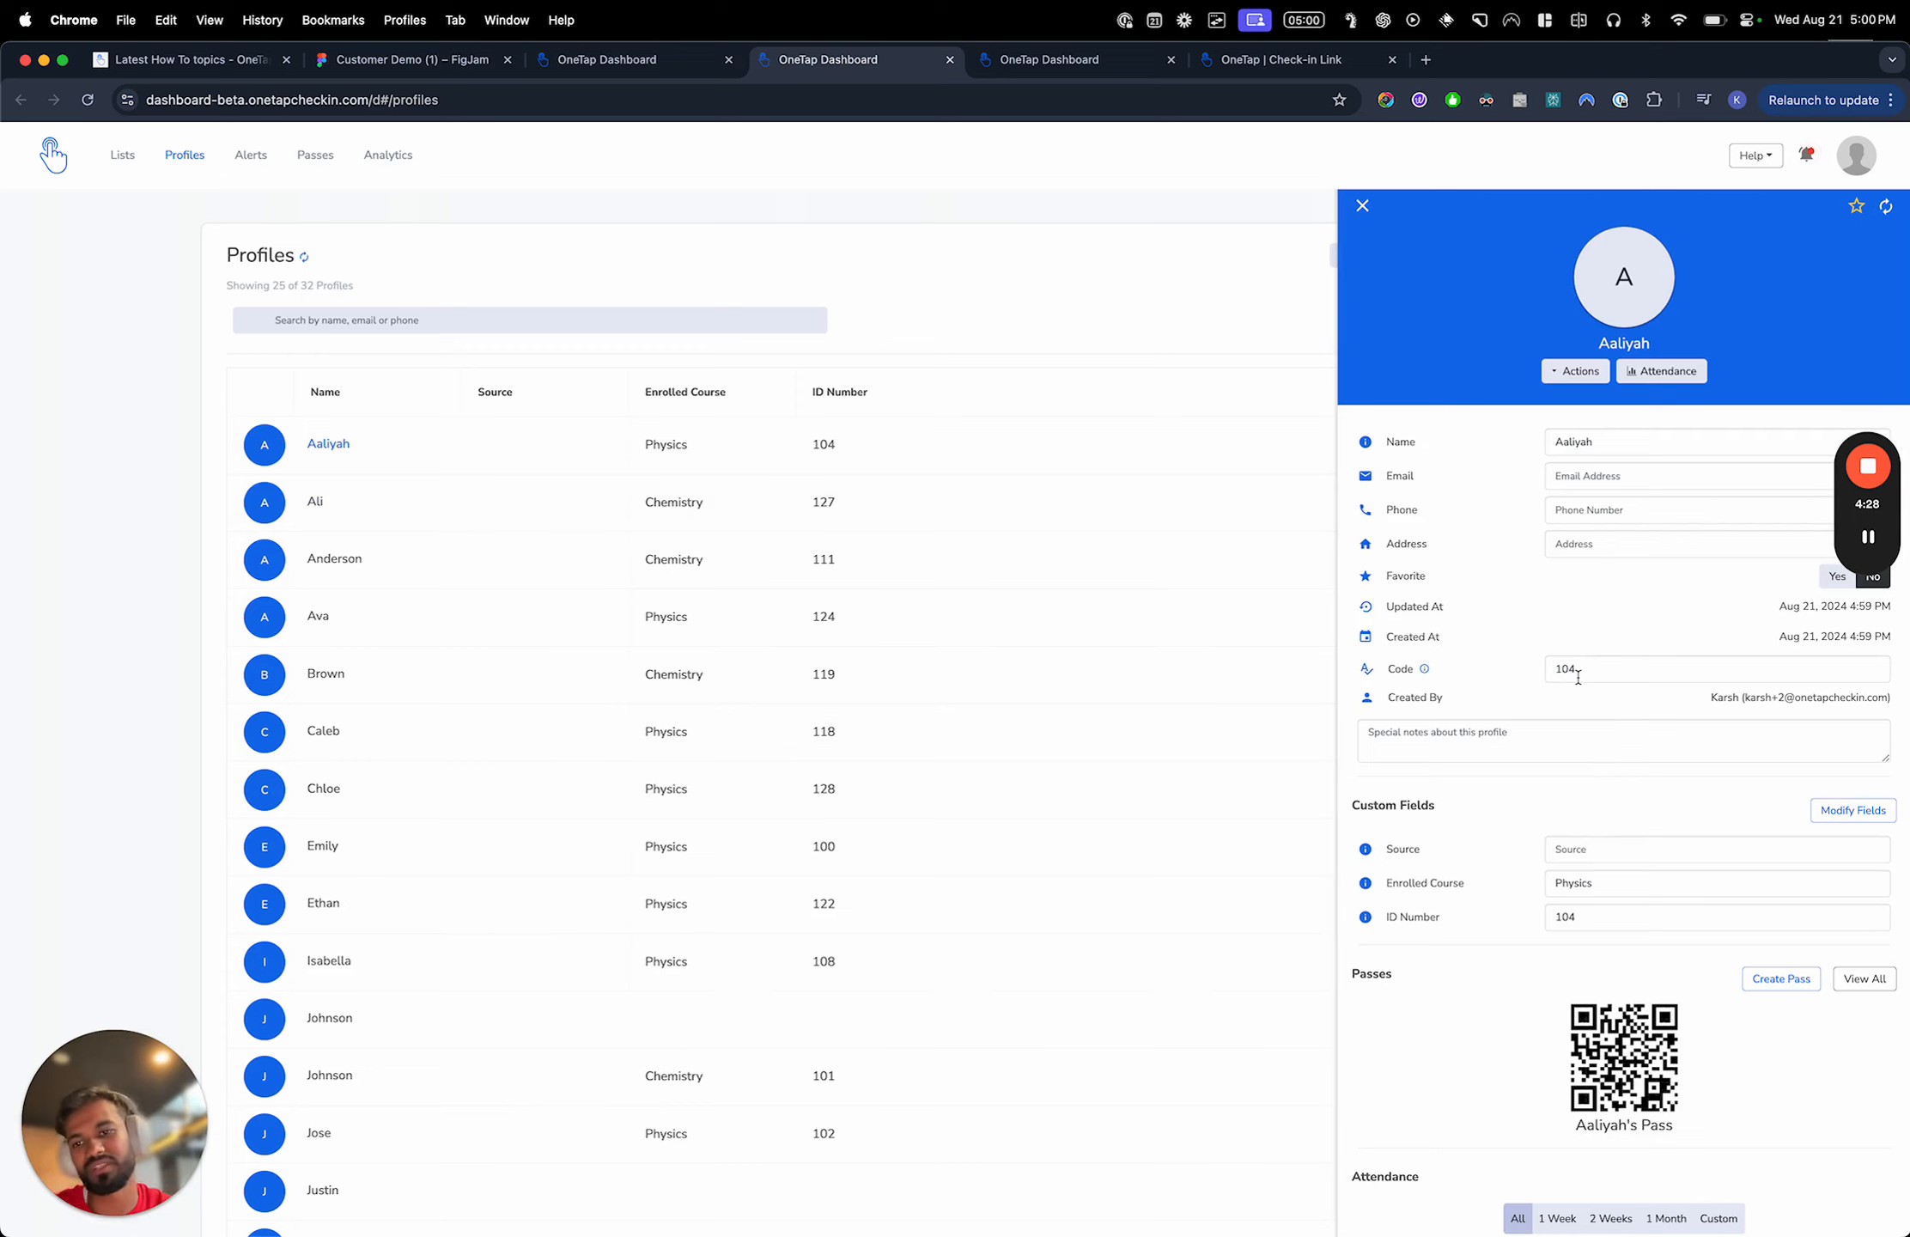
Open the second profile briefly, leave Profiles by closing its browser tab, and return to the Graphic Design Course list
{"action": "left_click", "coordinate": [592, 502]}
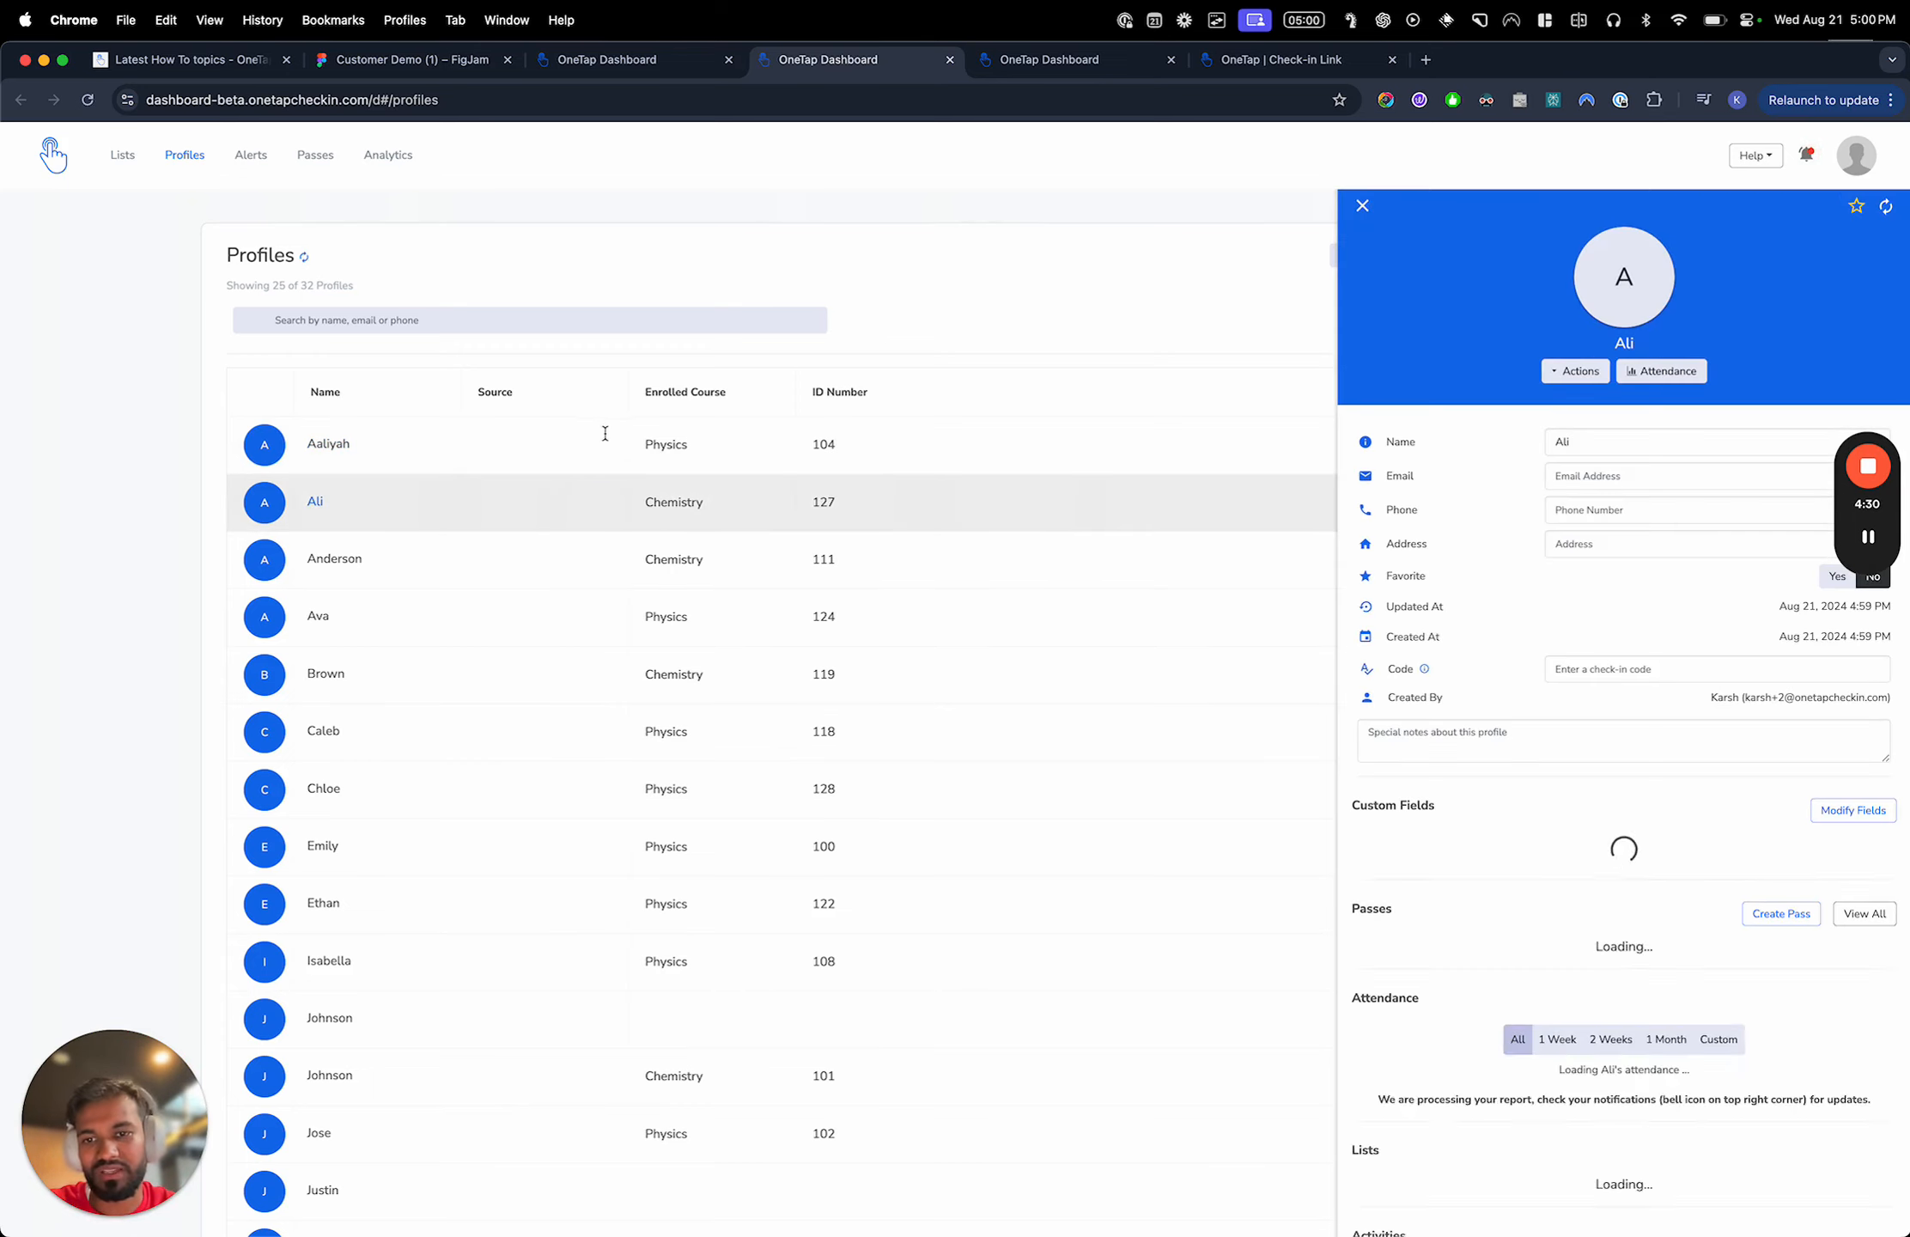
{"action": "left_click", "coordinate": [122, 156]}
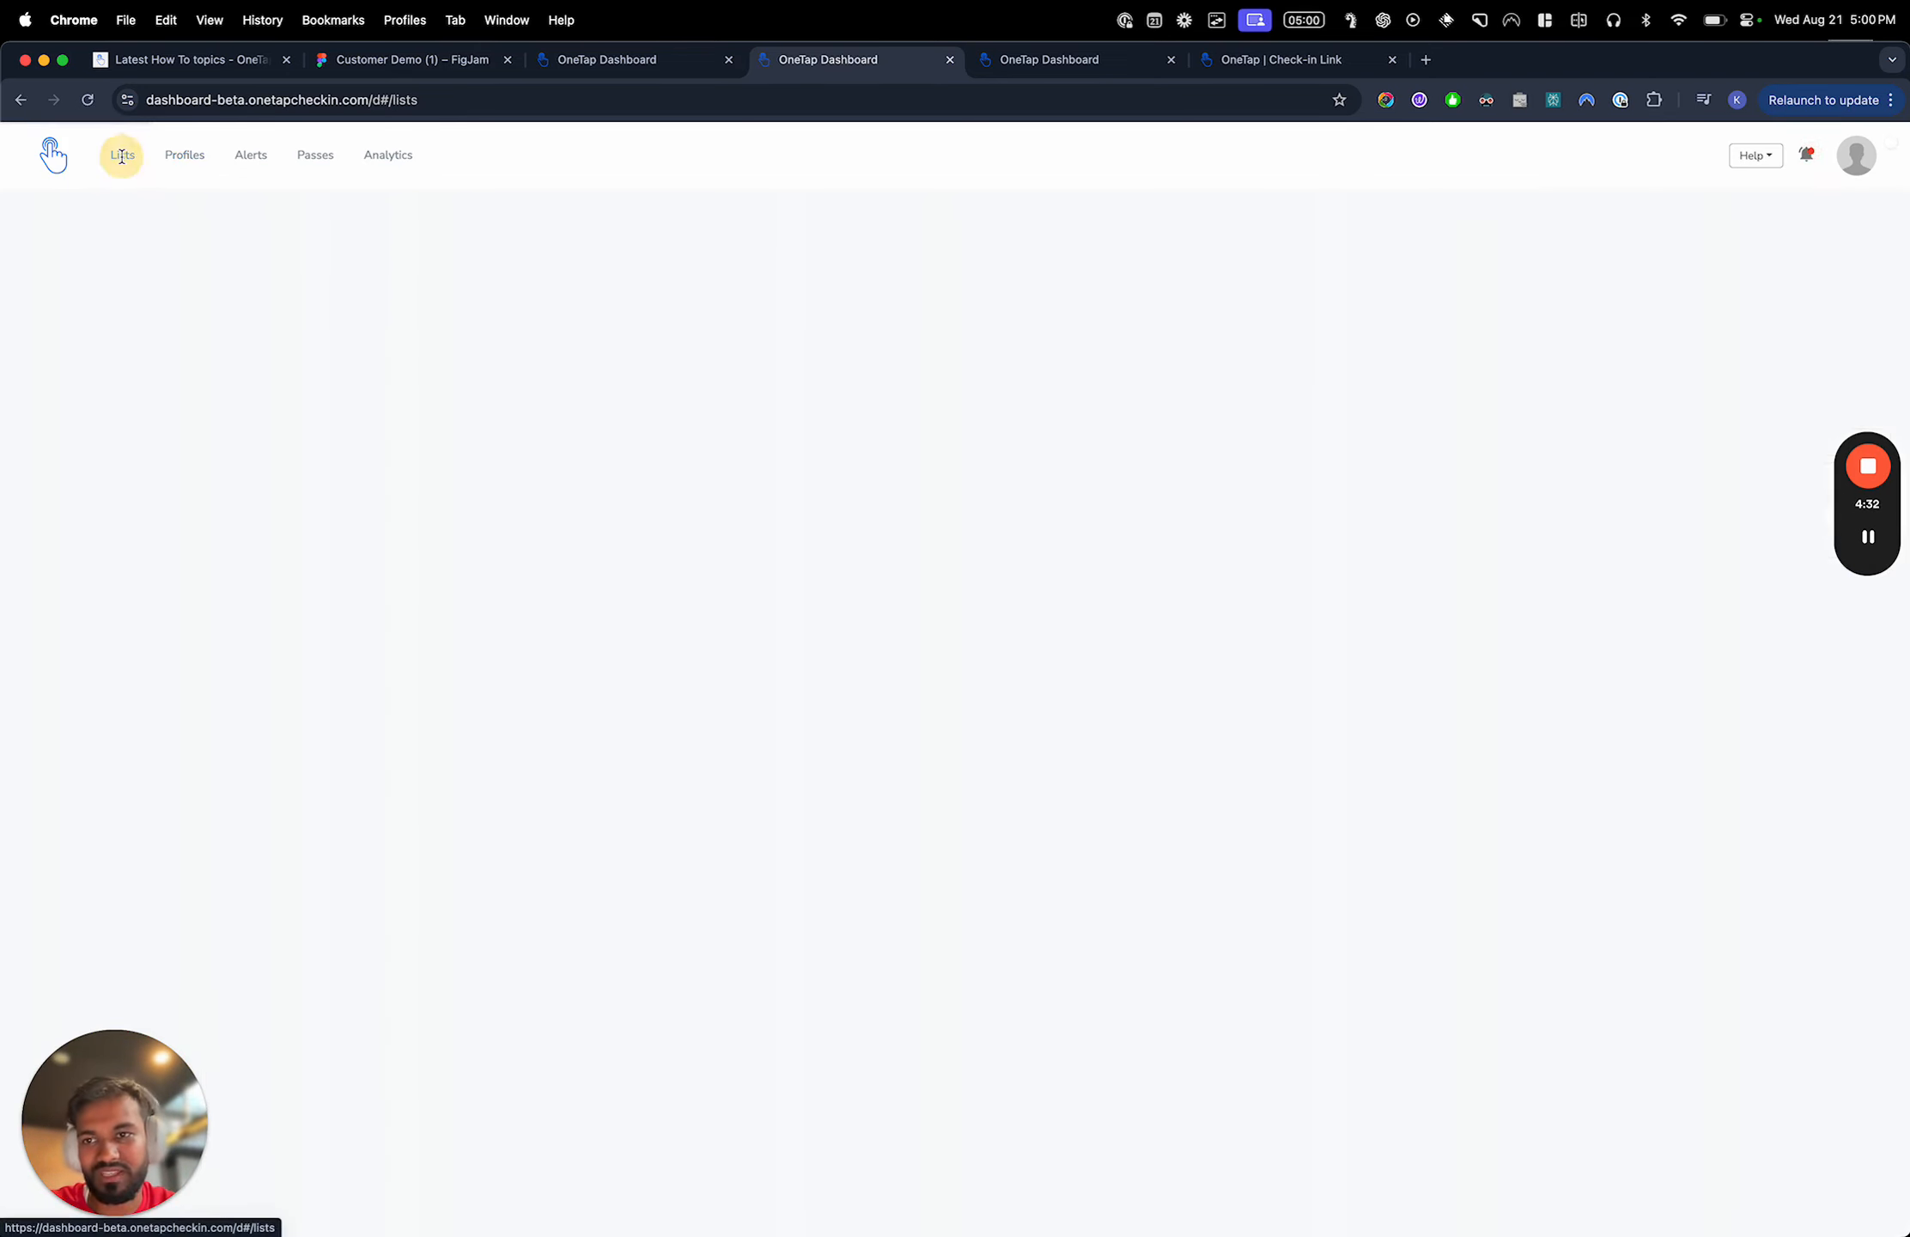
{"action": "left_click", "coordinate": [948, 62]}
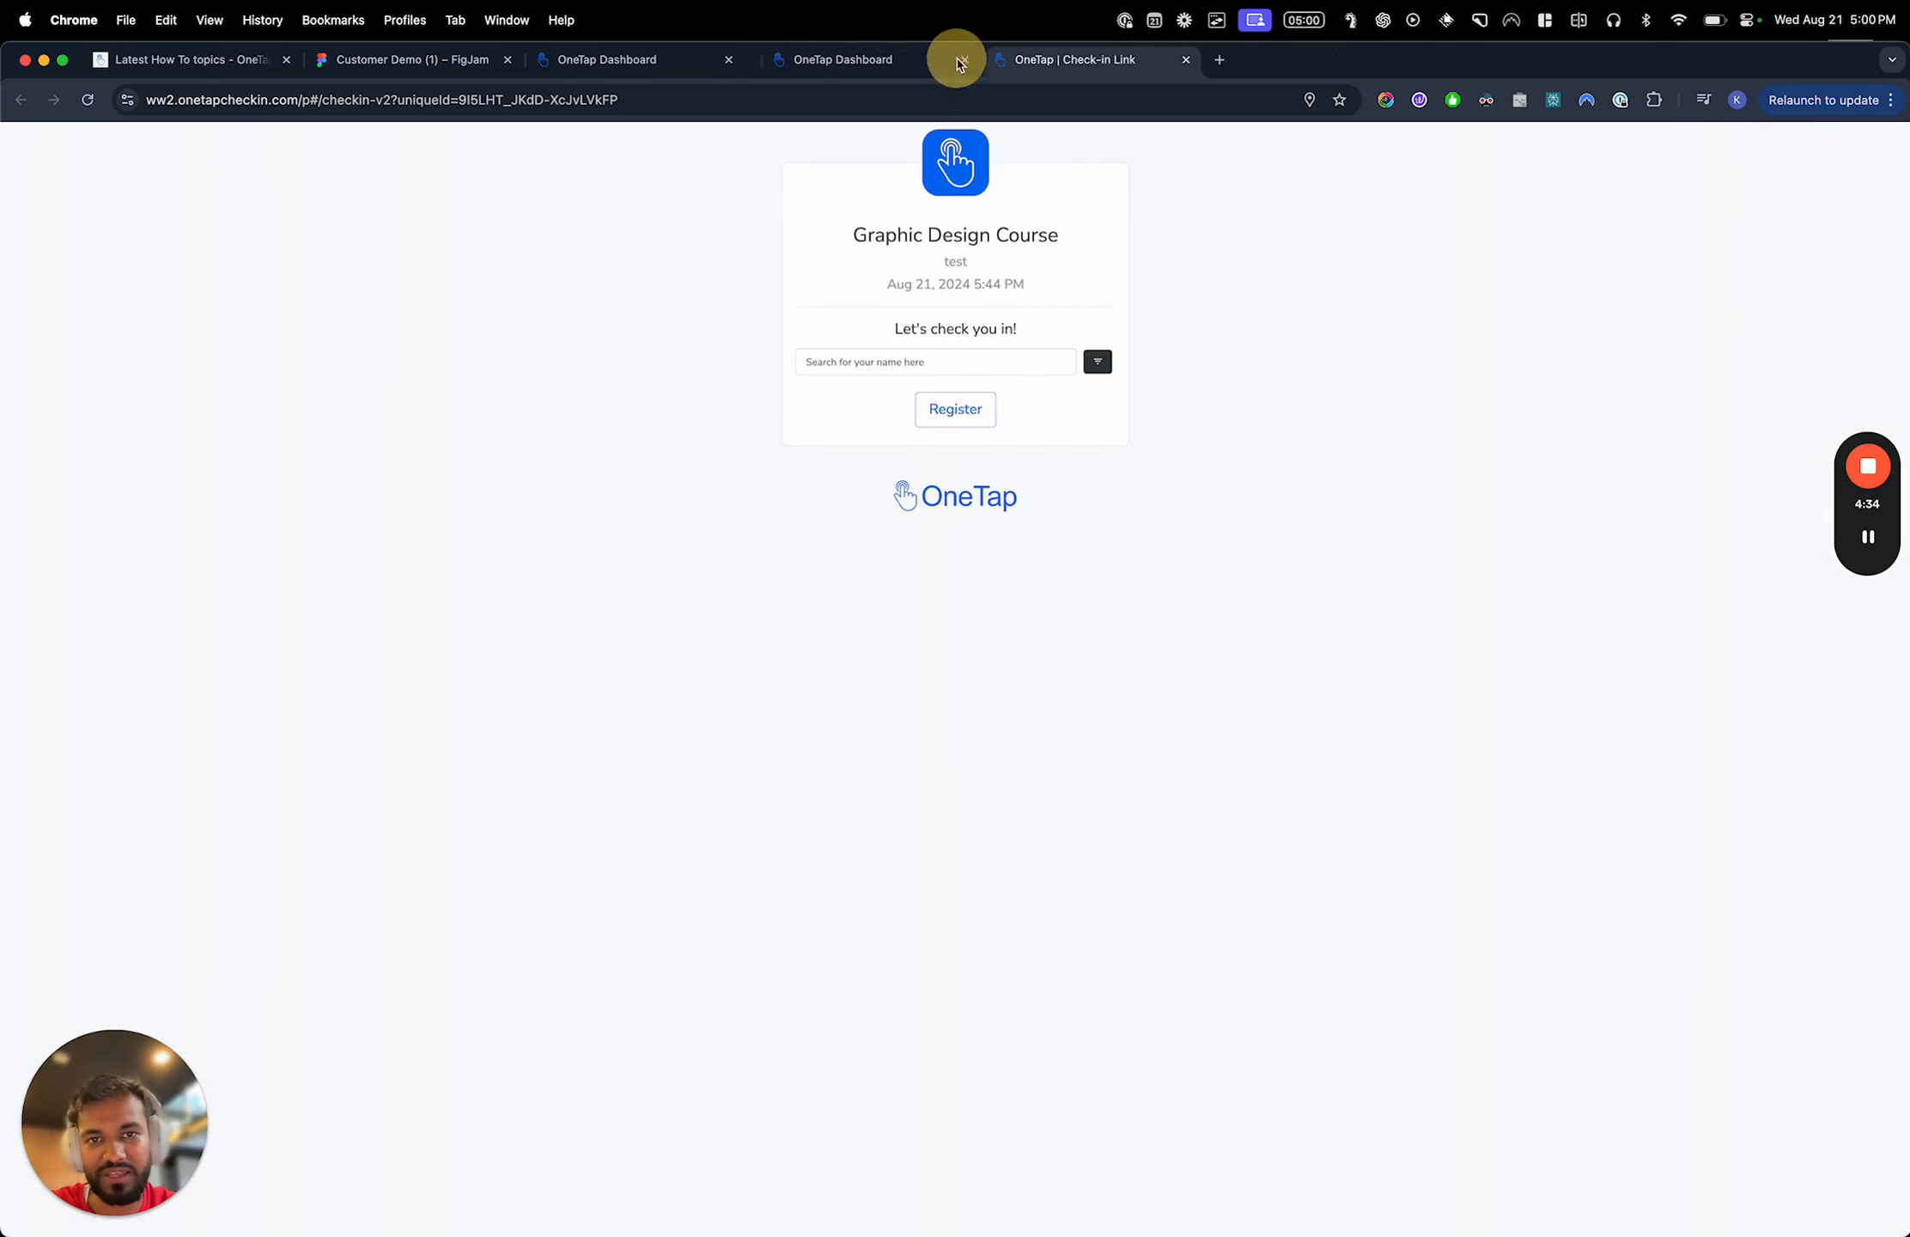
{"action": "left_click", "coordinate": [803, 64]}
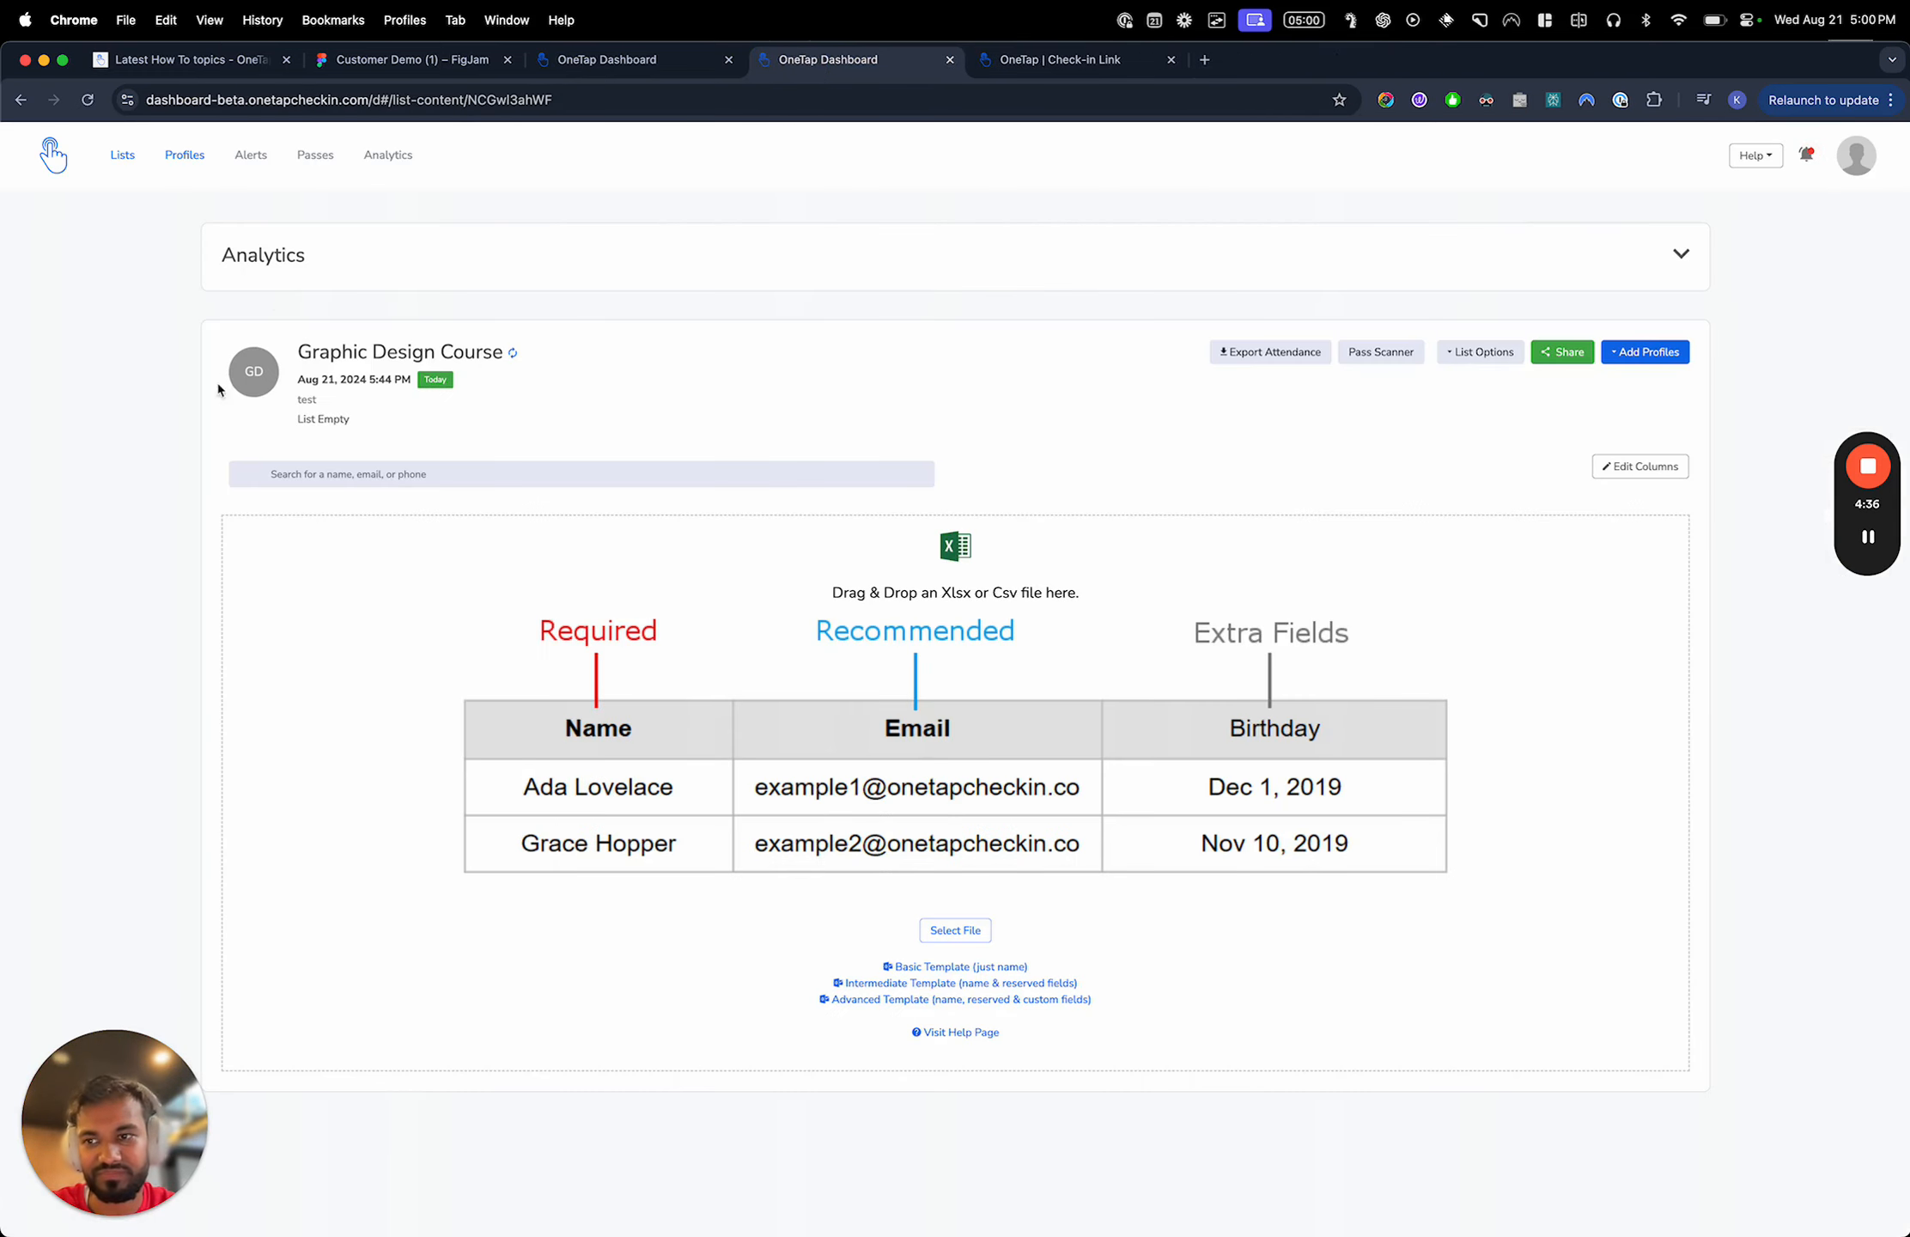
Bring up the Add Profiles pane for the Graphic Design Course list to review the available profiles, and close it
{"action": "left_click", "coordinate": [1869, 537]}
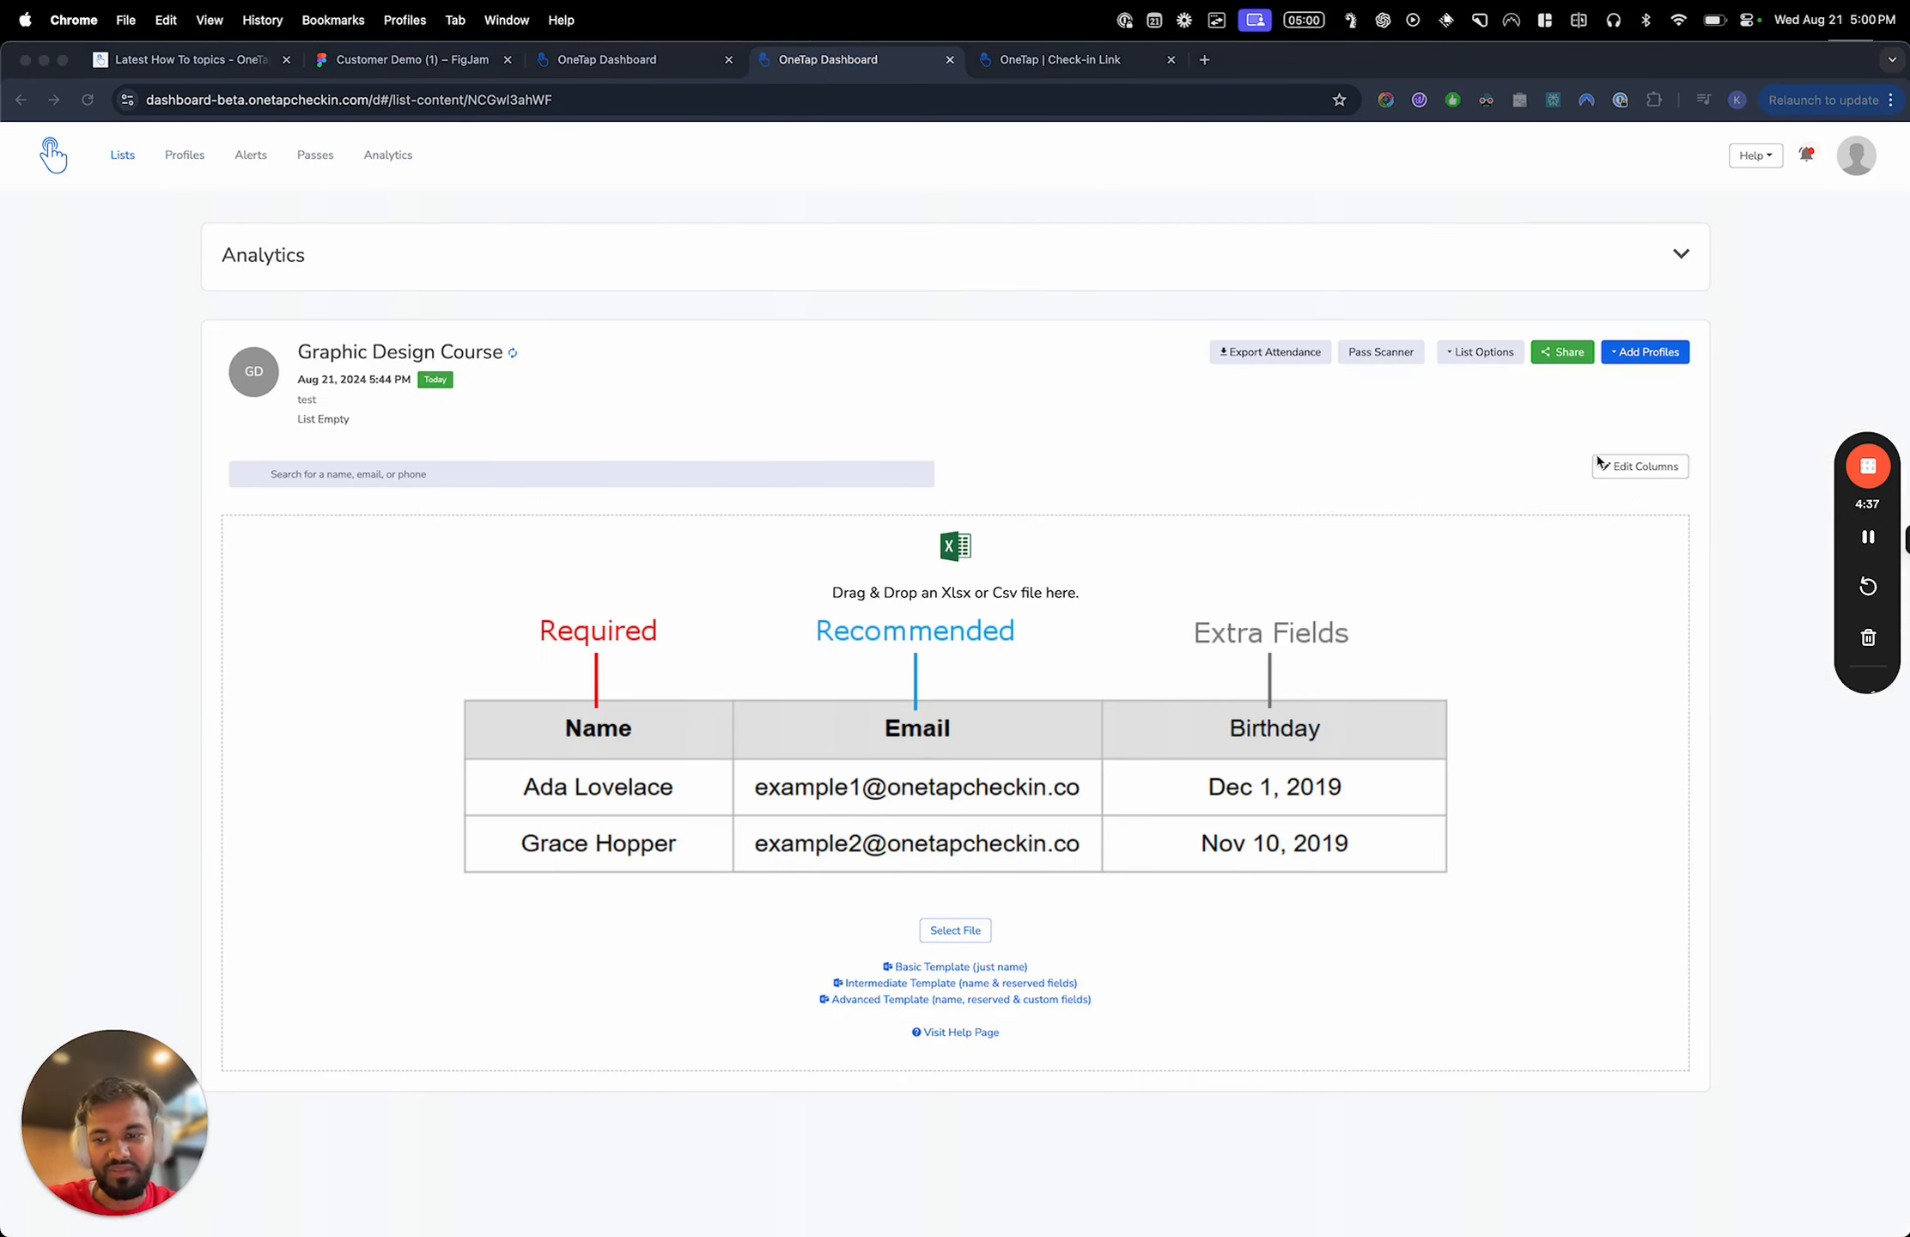
{"action": "left_click", "coordinate": [1481, 407]}
{"action": "left_click", "coordinate": [1625, 359]}
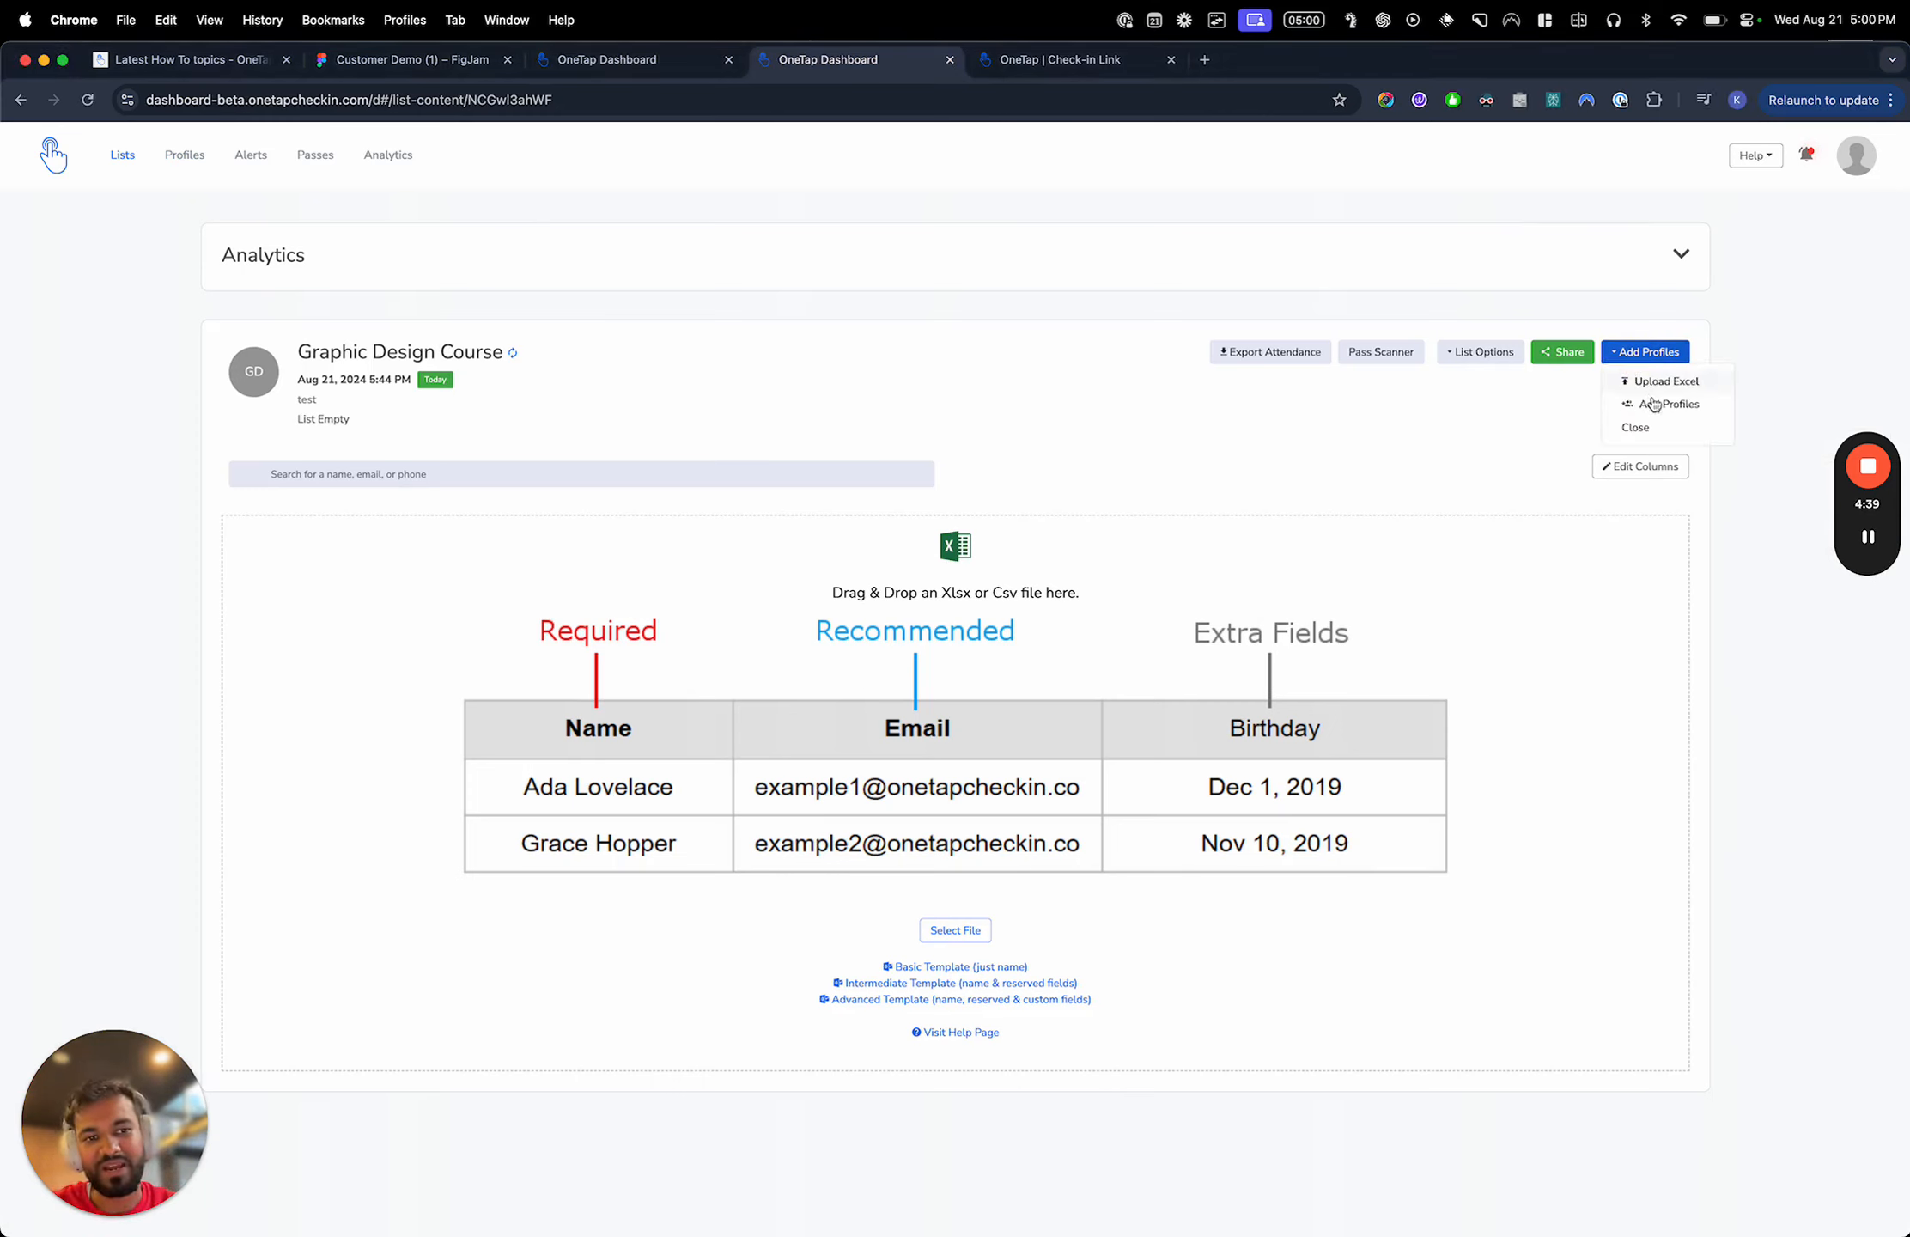
{"action": "left_click", "coordinate": [1656, 402]}
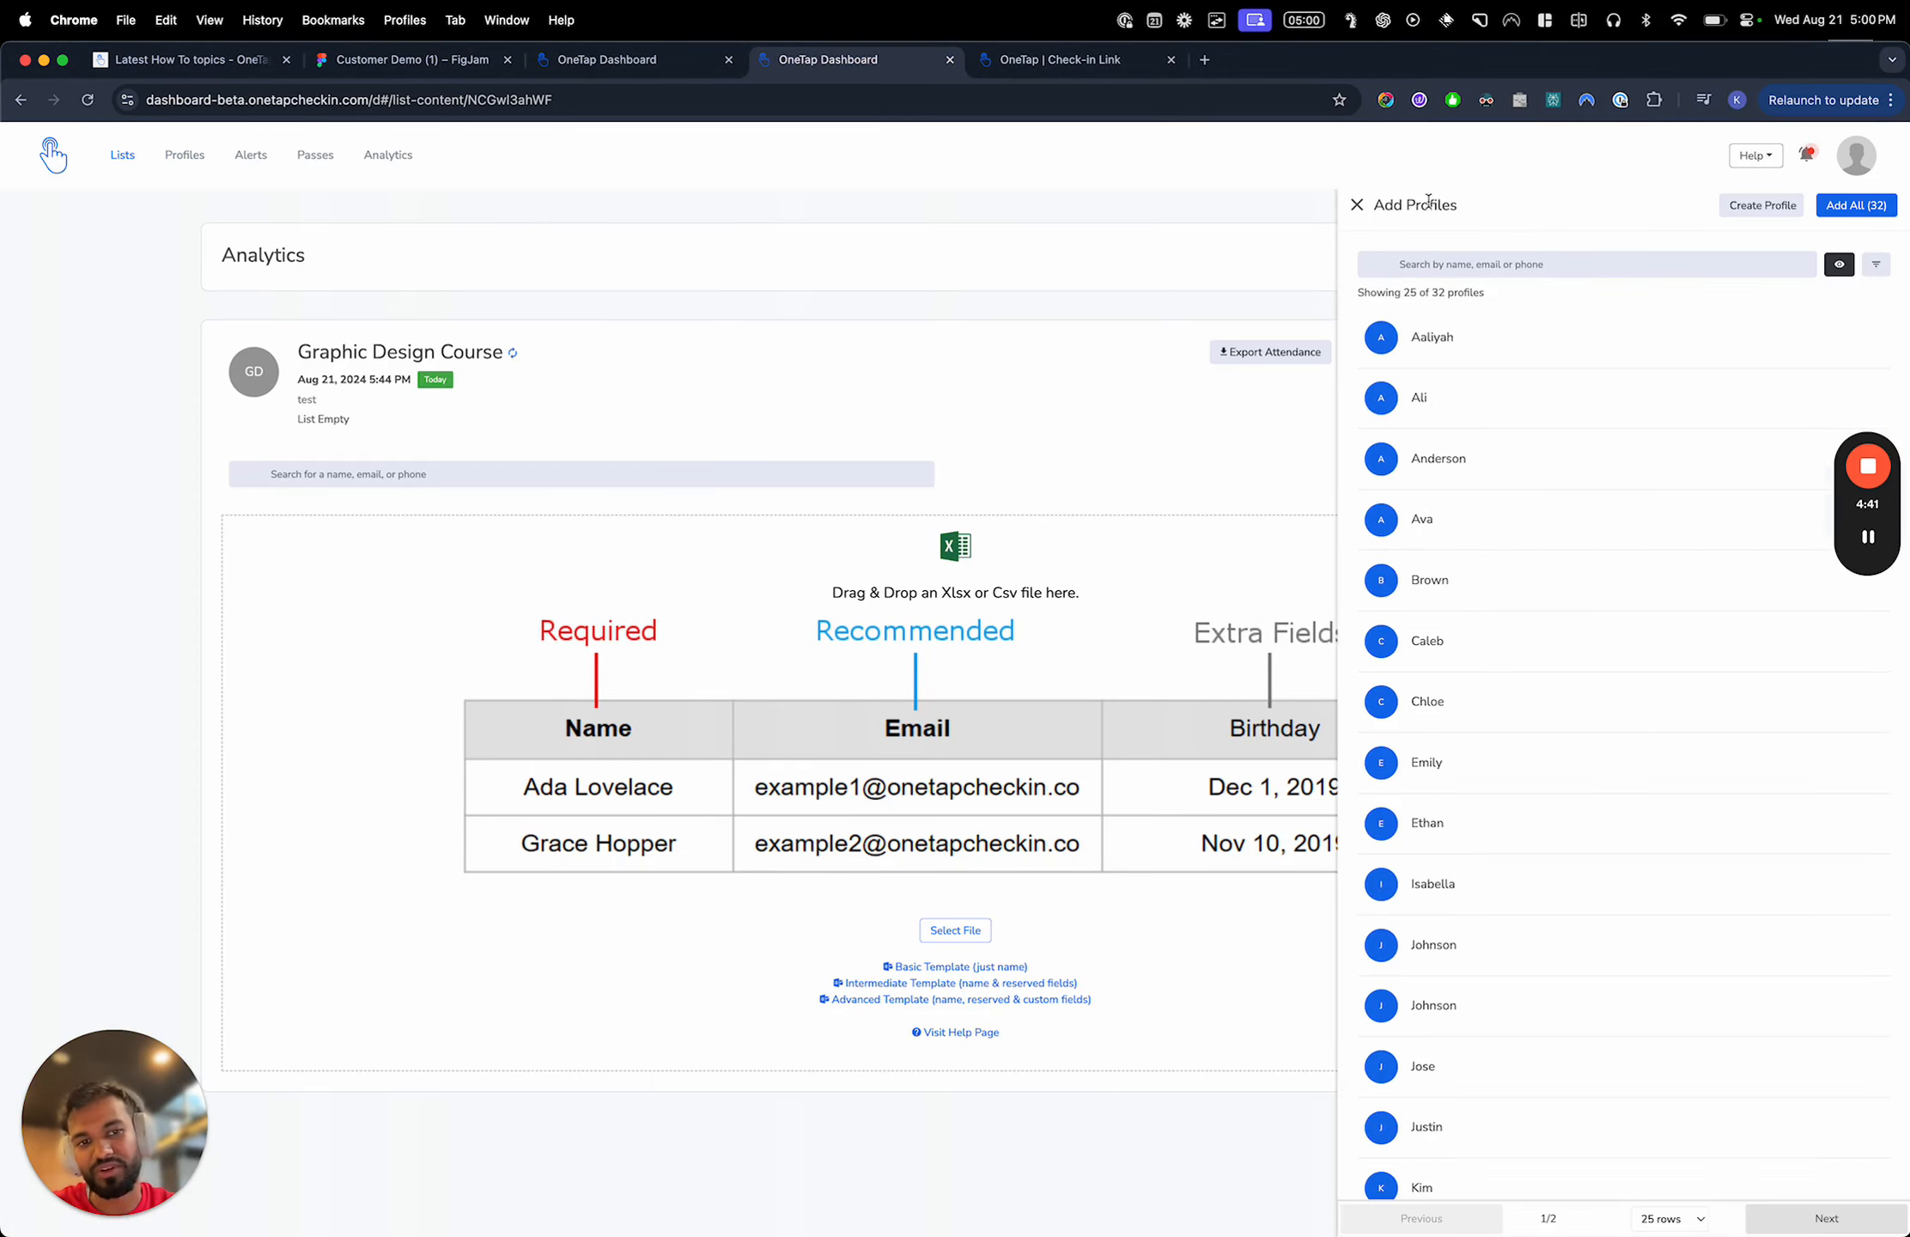
{"action": "left_click", "coordinate": [1357, 206]}
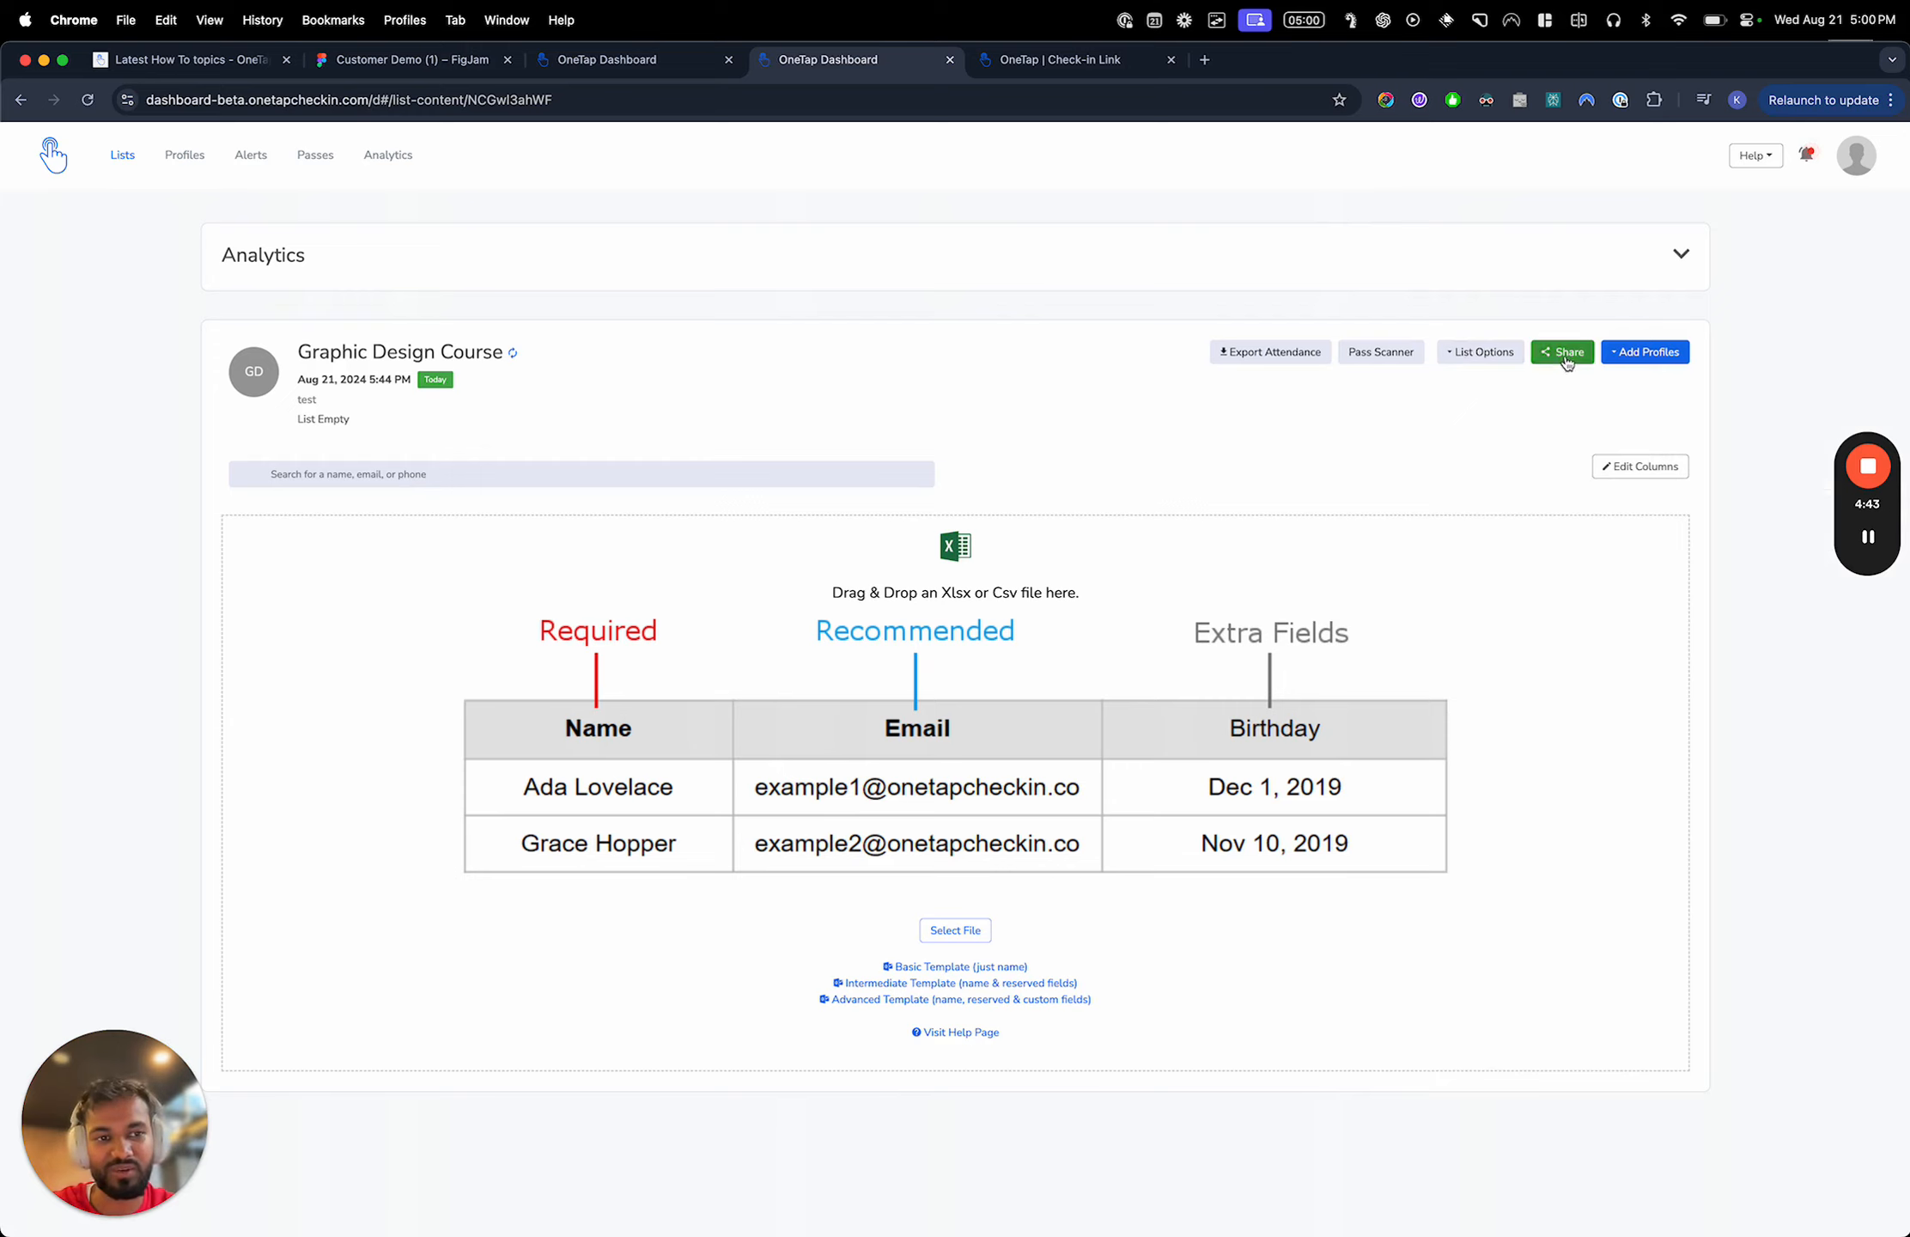
View the list's Public Check-in Link and QR code, close the dialog, and reload the open check-in page
{"action": "mouse_move", "coordinate": [1872, 543]}
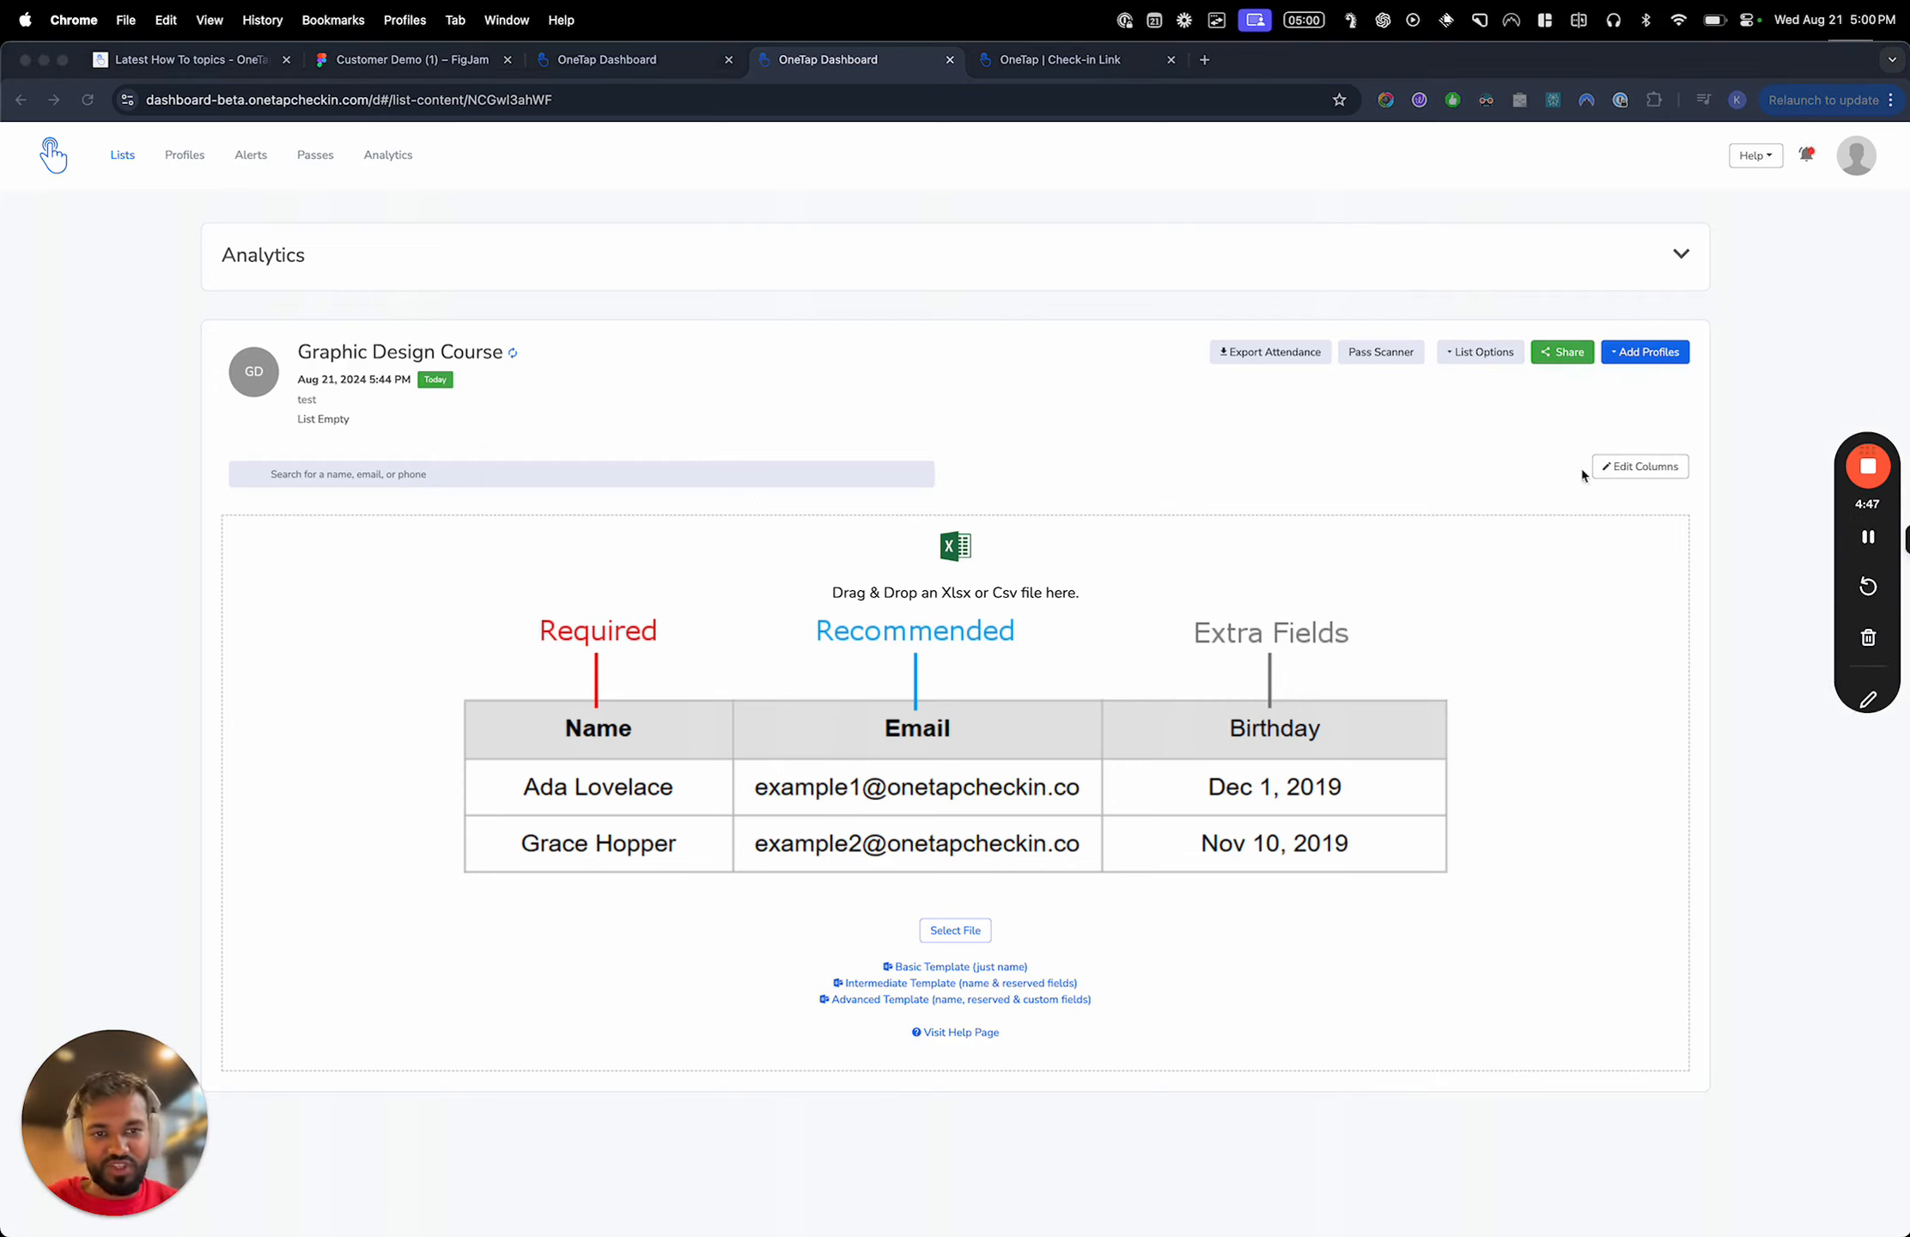
{"action": "left_click", "coordinate": [1559, 354]}
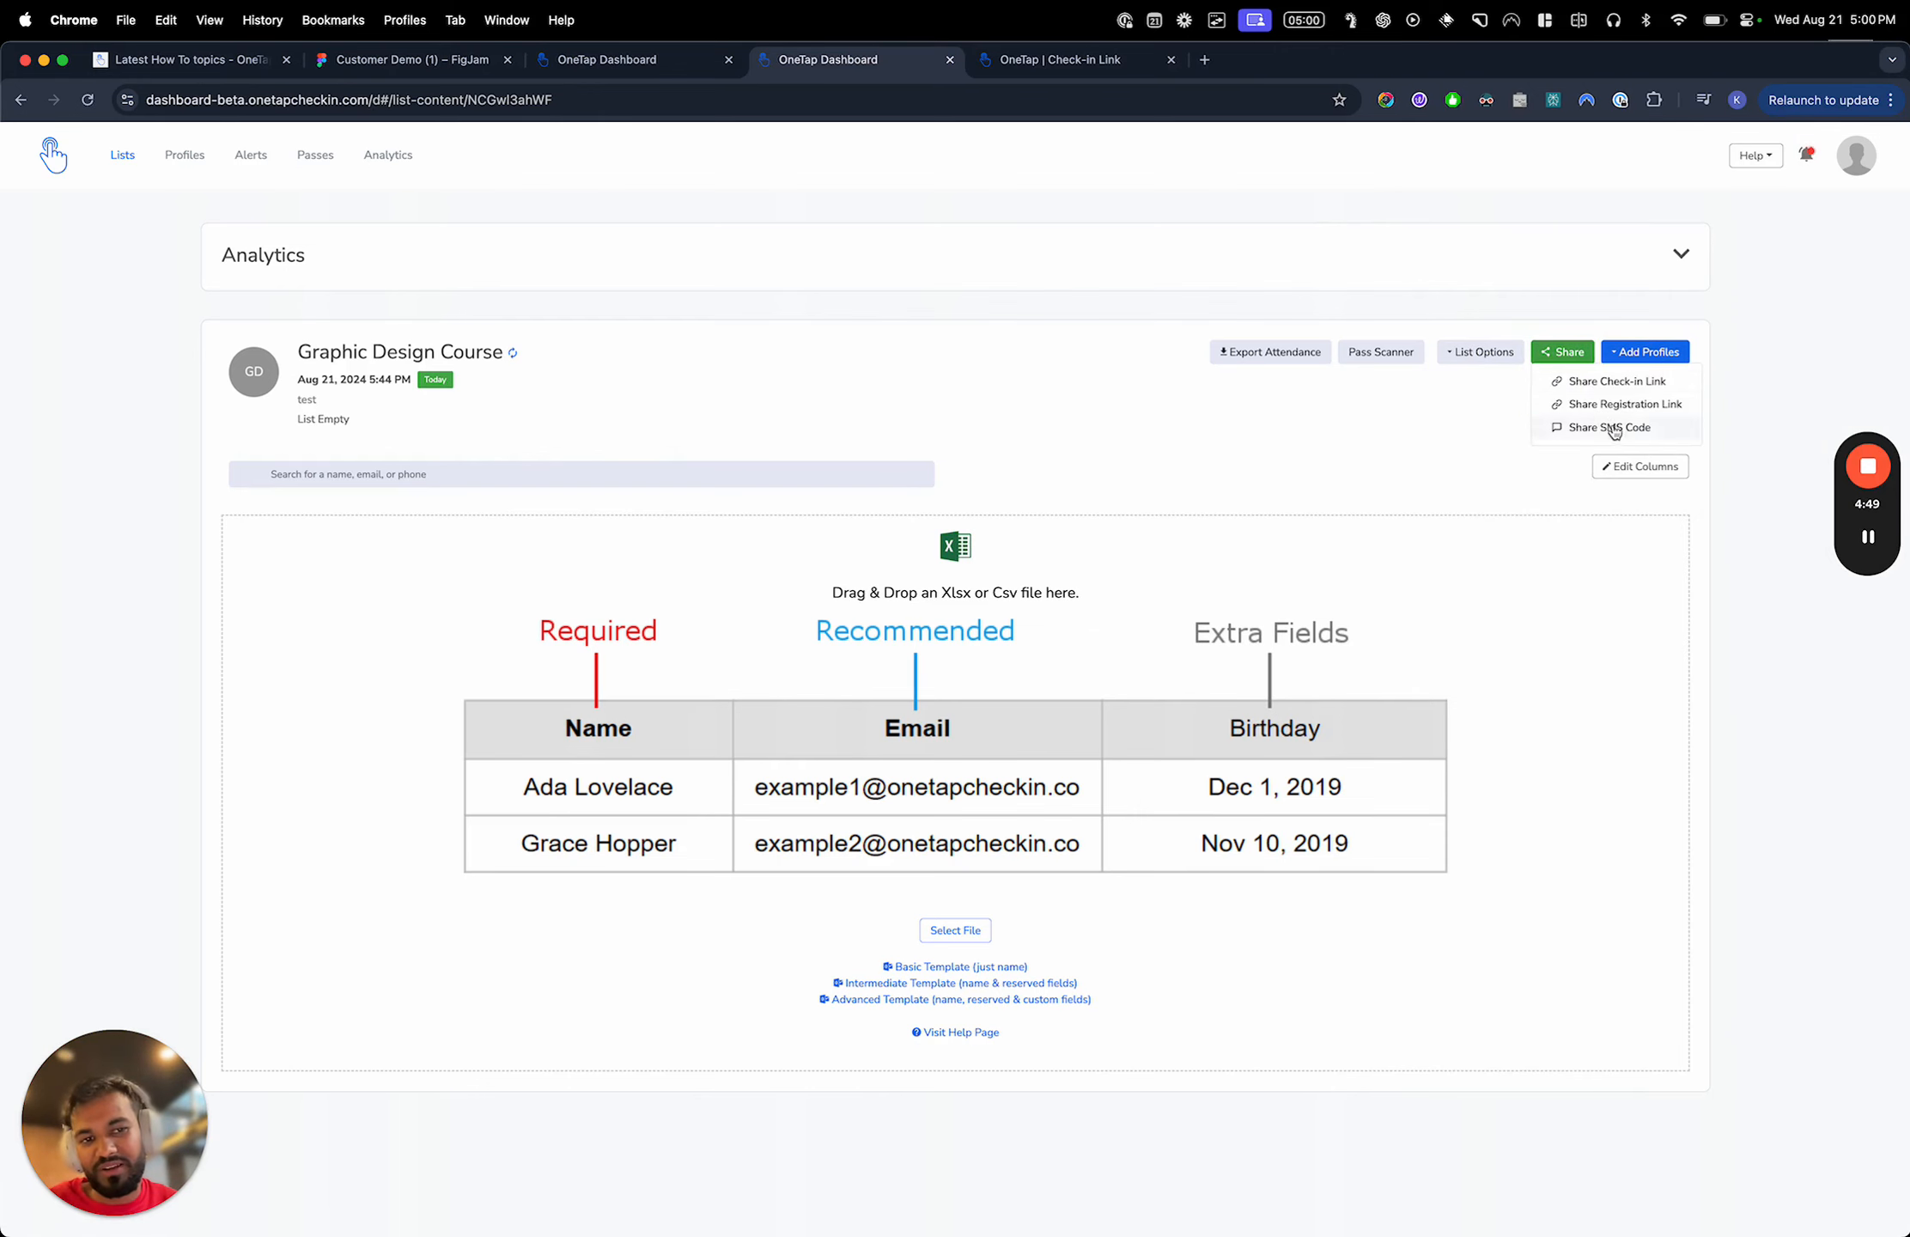
{"action": "left_click", "coordinate": [1602, 393]}
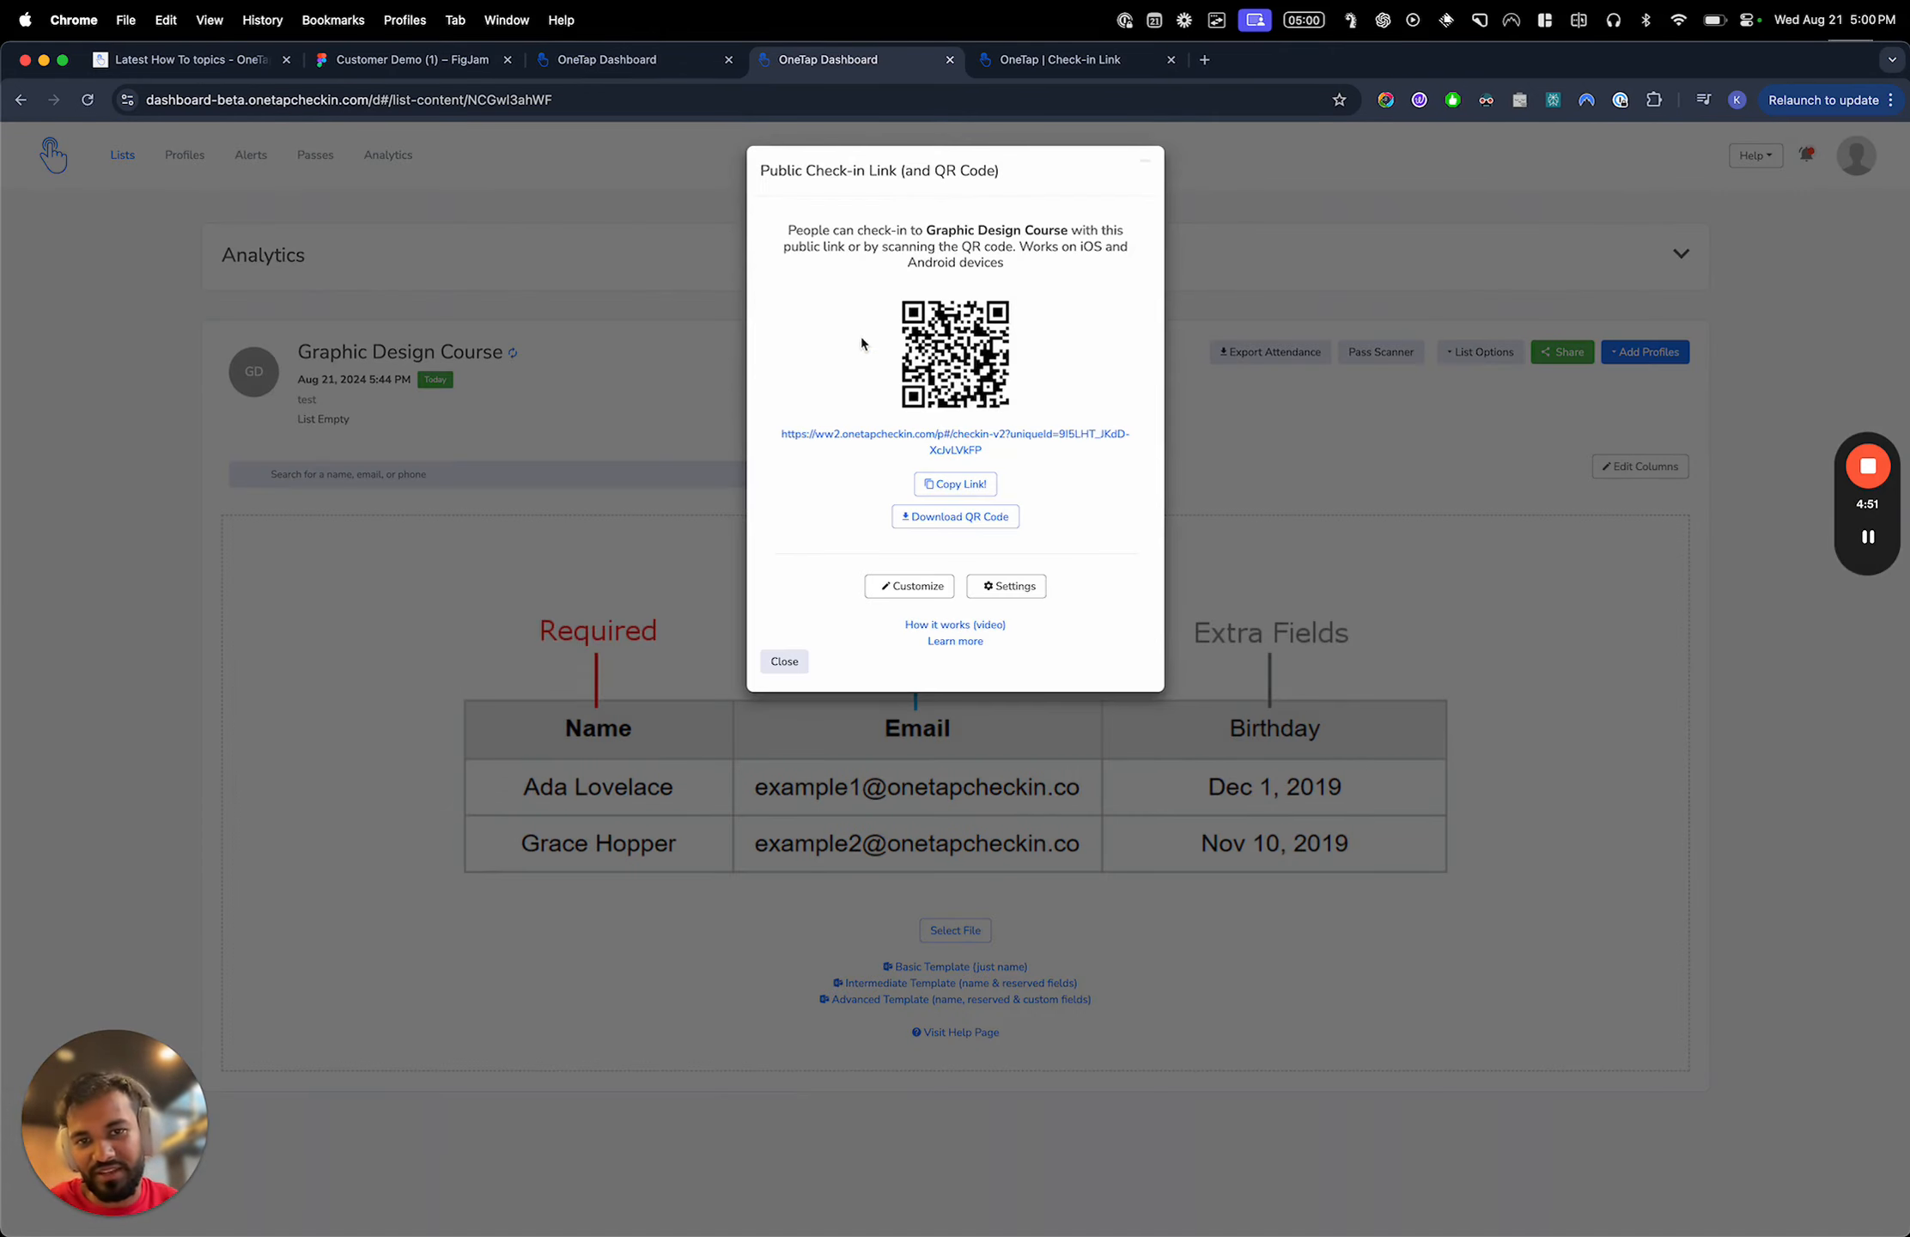
{"action": "left_click", "coordinate": [1258, 190]}
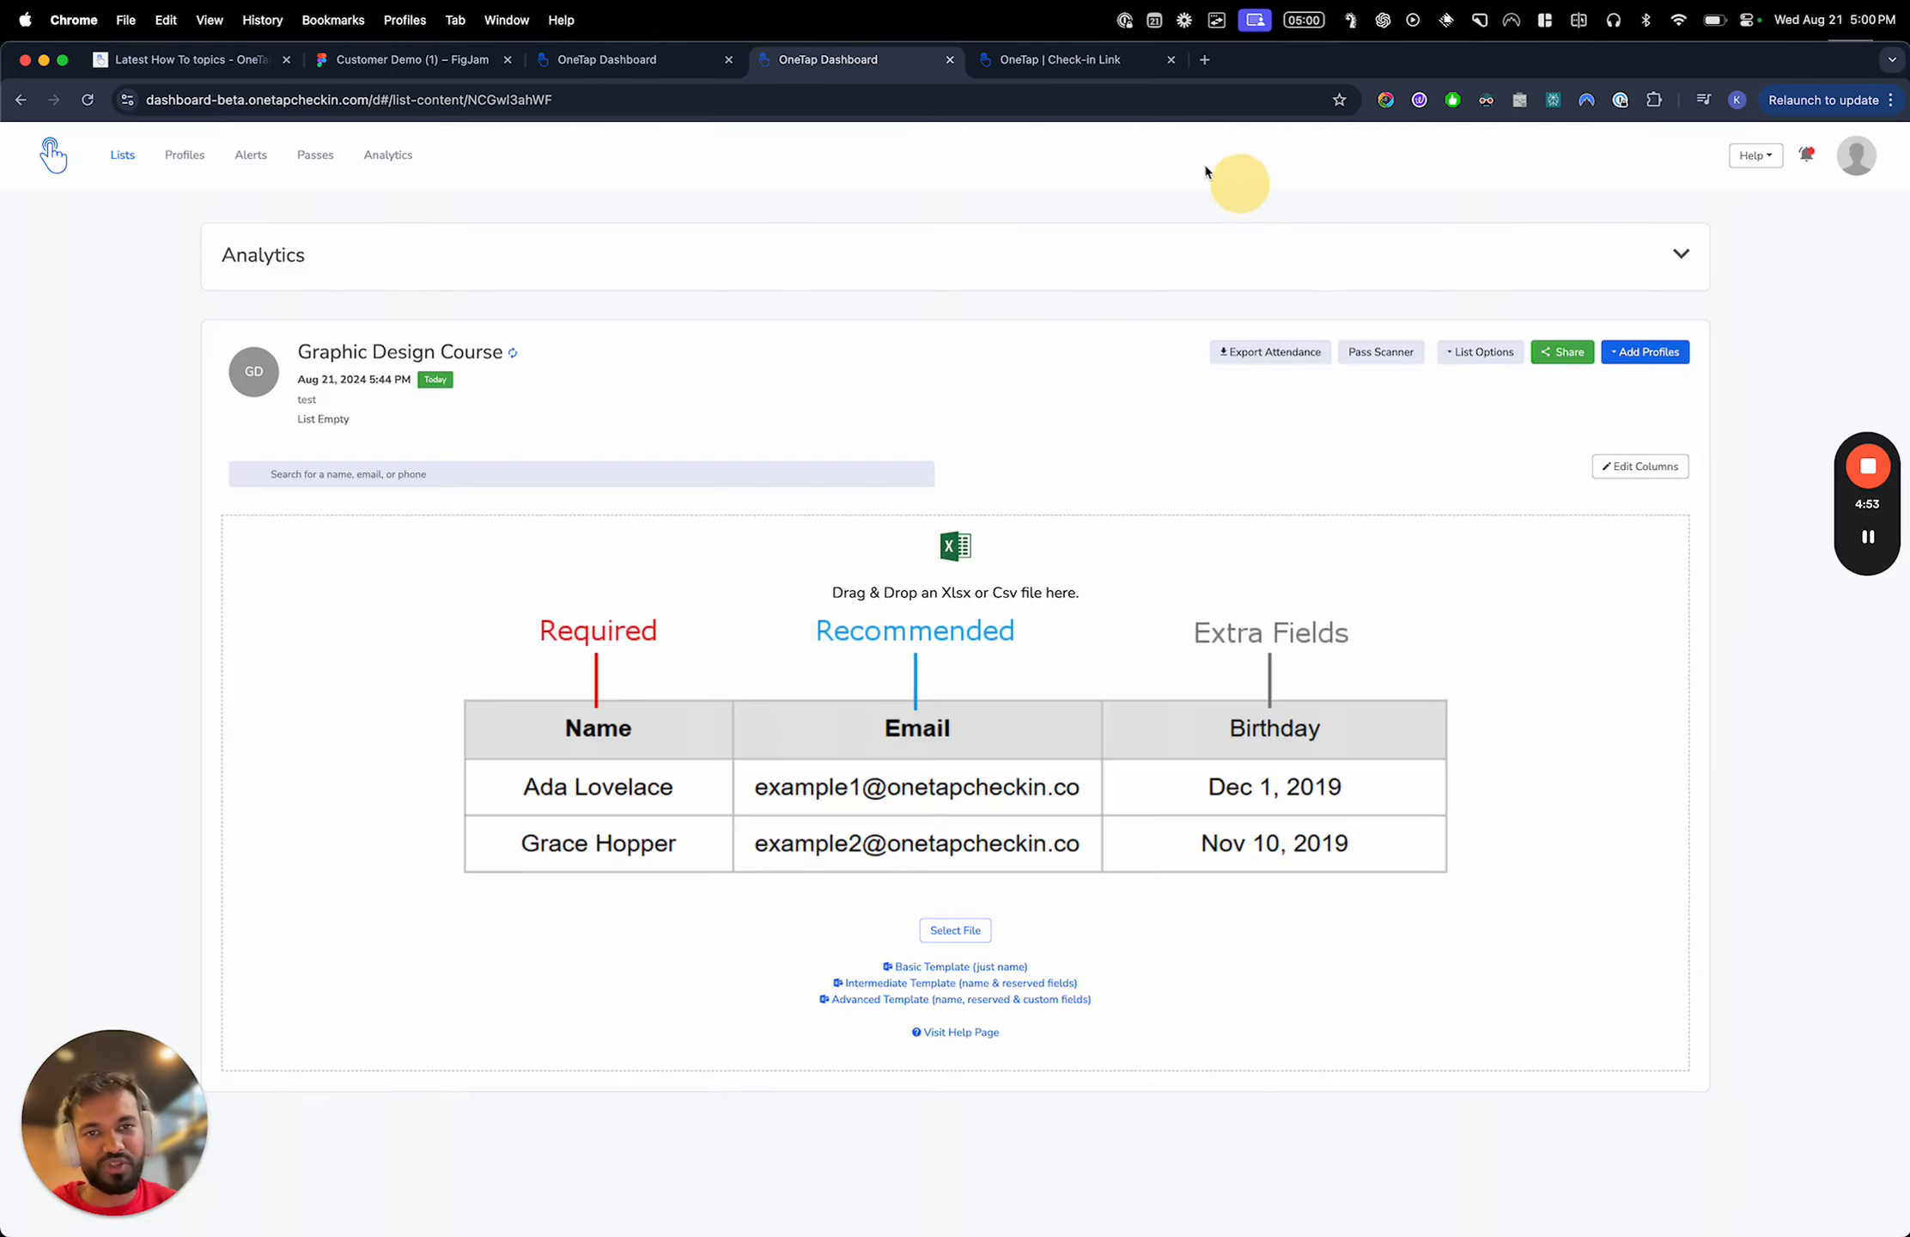
{"action": "left_click", "coordinate": [1065, 61]}
{"action": "key", "text": "super+r"}
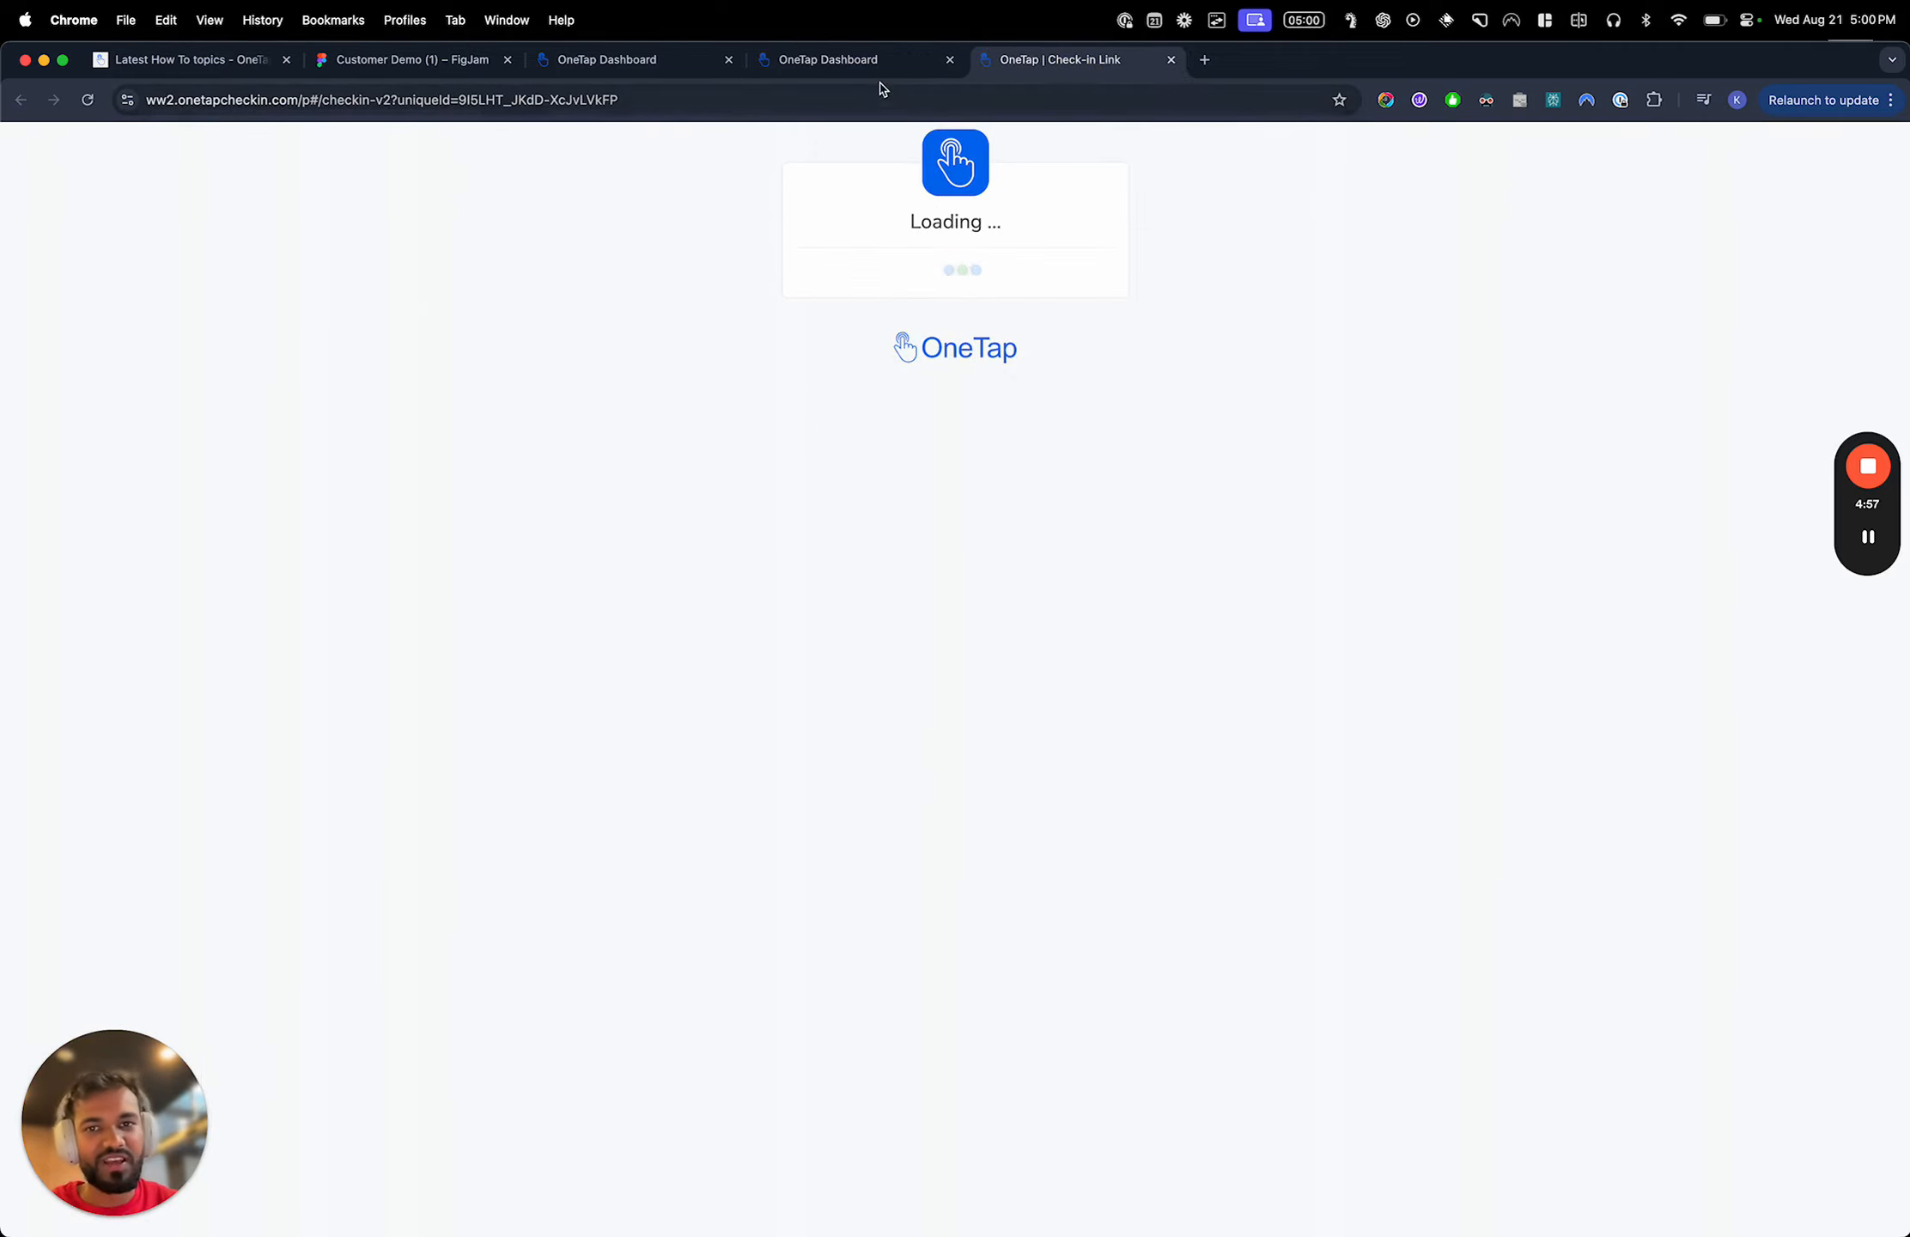
Open Profiles in a separate browser tab and view the details of the first profile
{"action": "left_click", "coordinate": [863, 59]}
{"action": "left_click", "coordinate": [658, 60]}
{"action": "left_click", "coordinate": [185, 155]}
{"action": "left_click", "coordinate": [488, 459]}
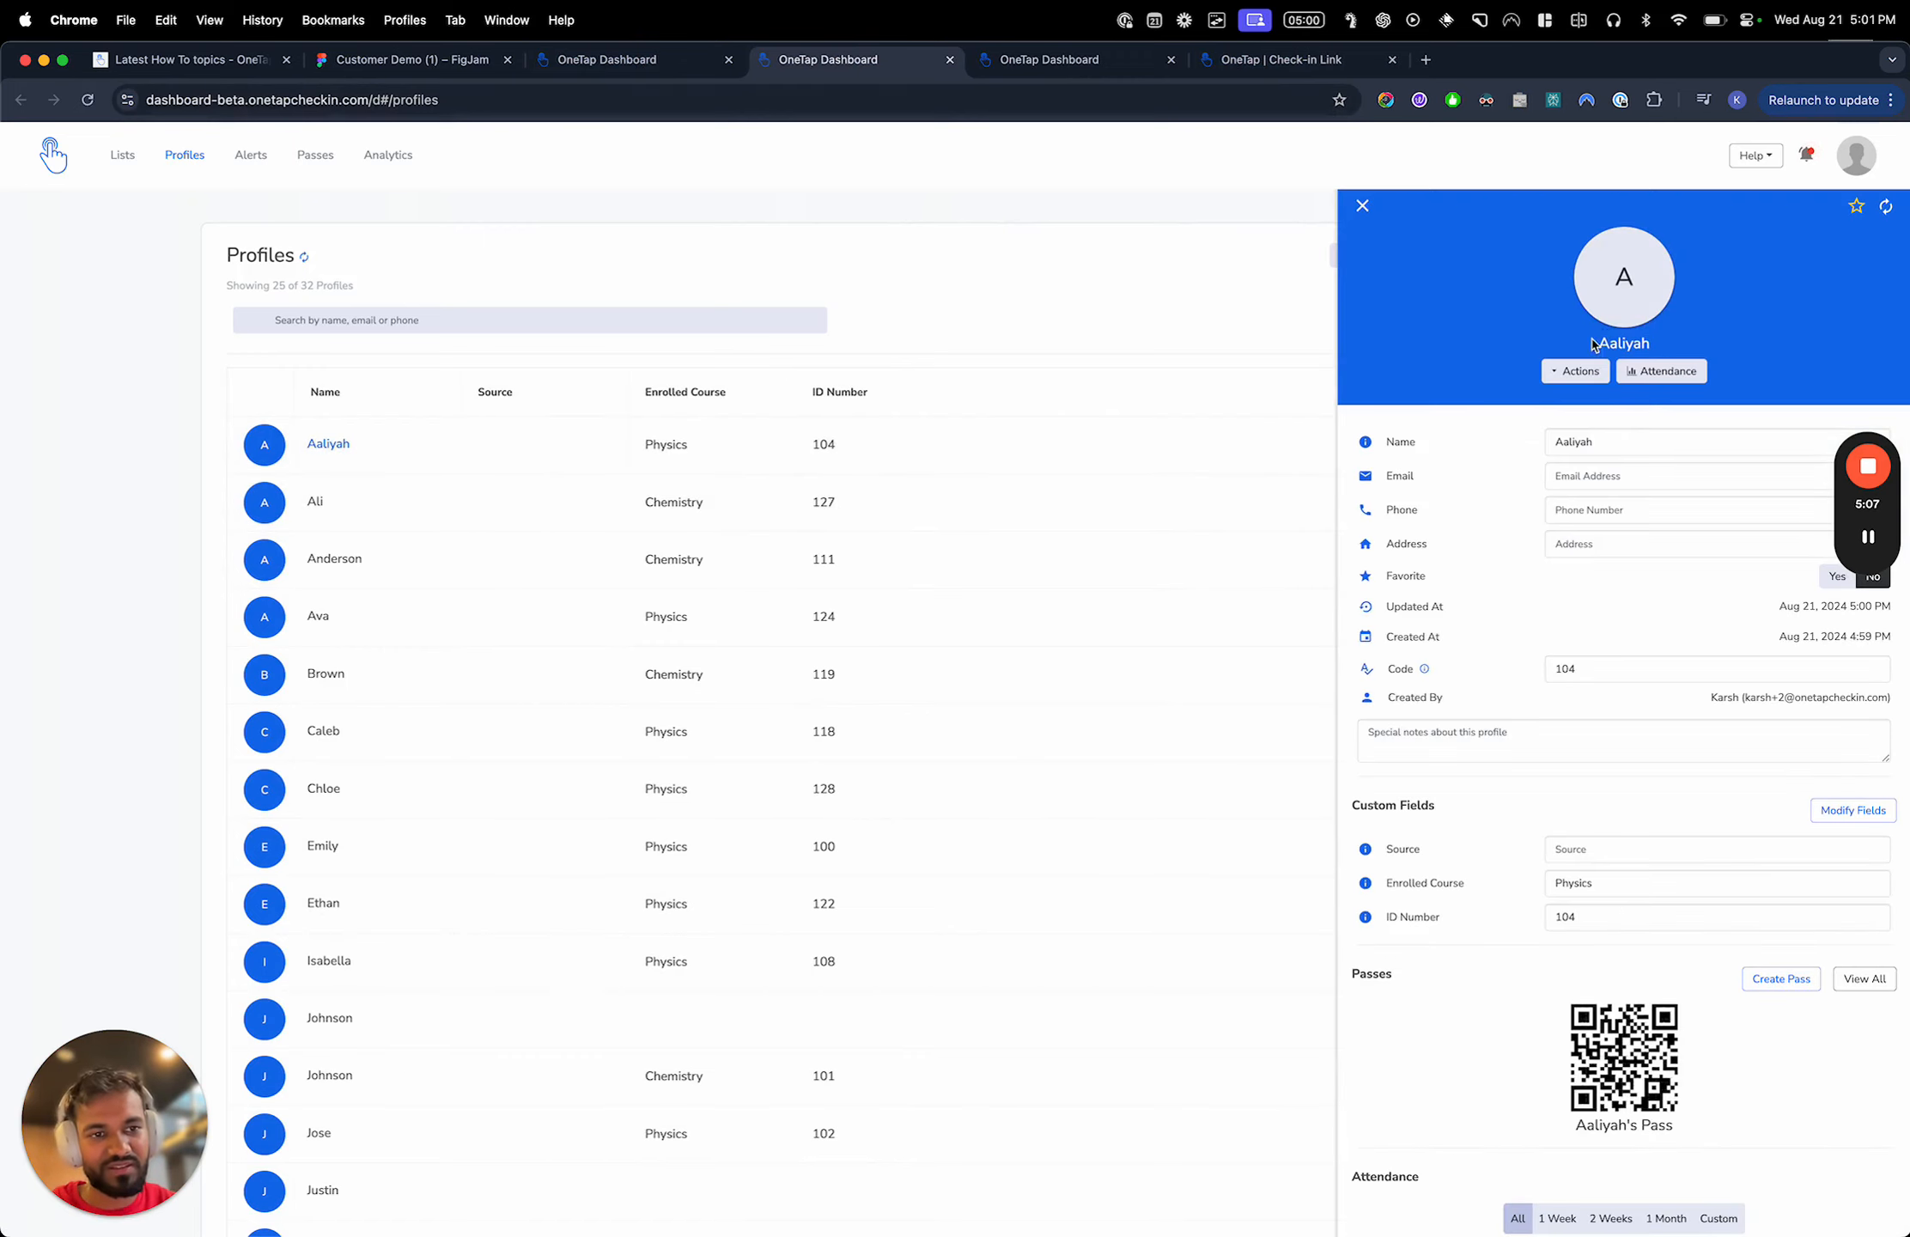
On the public check-in page, search by part of the first profile's name and select that profile
{"action": "left_click", "coordinate": [1288, 59]}
{"action": "left_click", "coordinate": [944, 365]}
{"action": "type", "text": "Ala"}
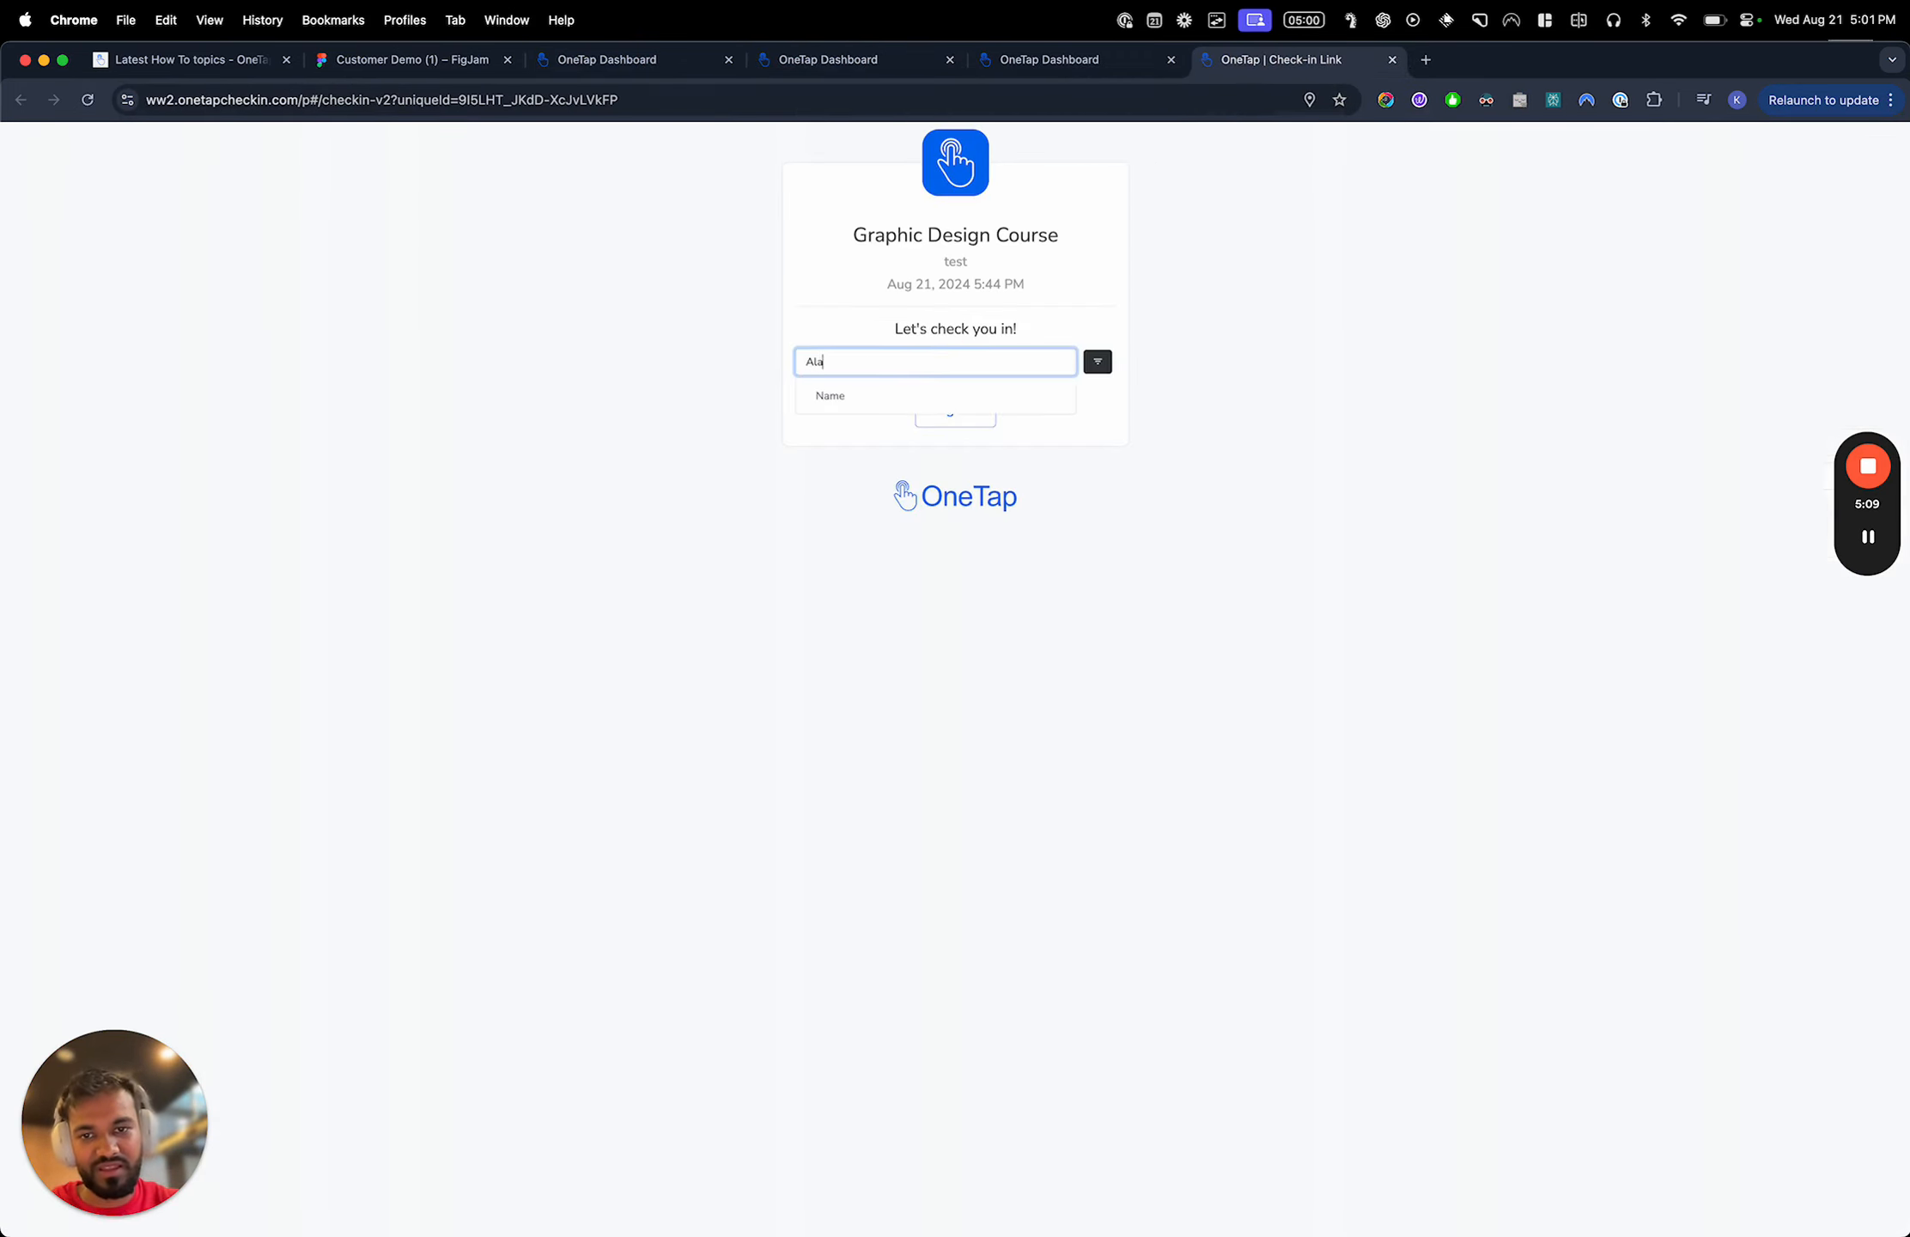
{"action": "key", "text": "BackSpace"}
{"action": "type", "text": "i"}
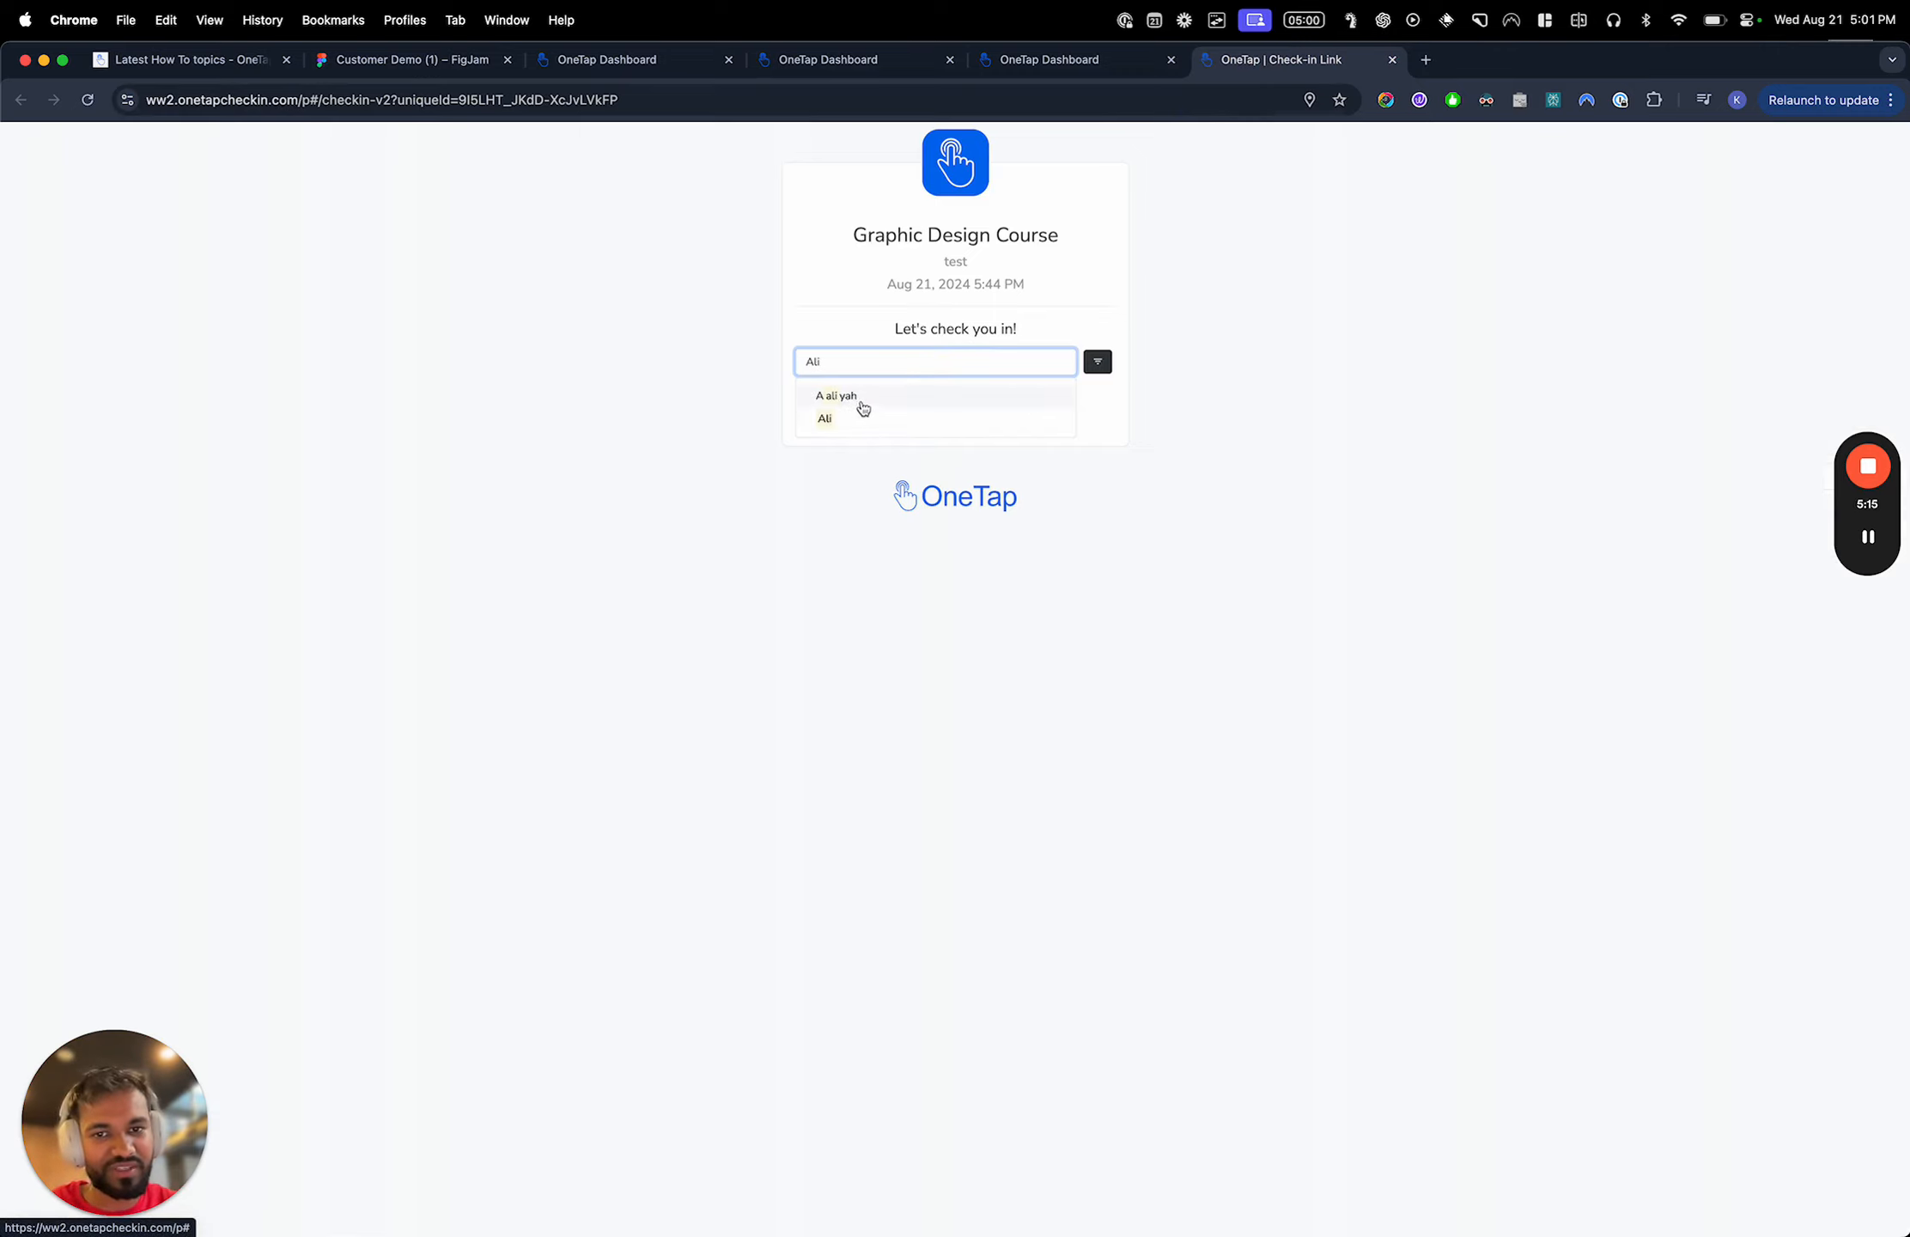
{"action": "scroll", "coordinate": [881, 399], "scroll_direction": "up", "scroll_amount": 5}
{"action": "scroll", "coordinate": [881, 399], "scroll_direction": "up", "scroll_amount": 2}
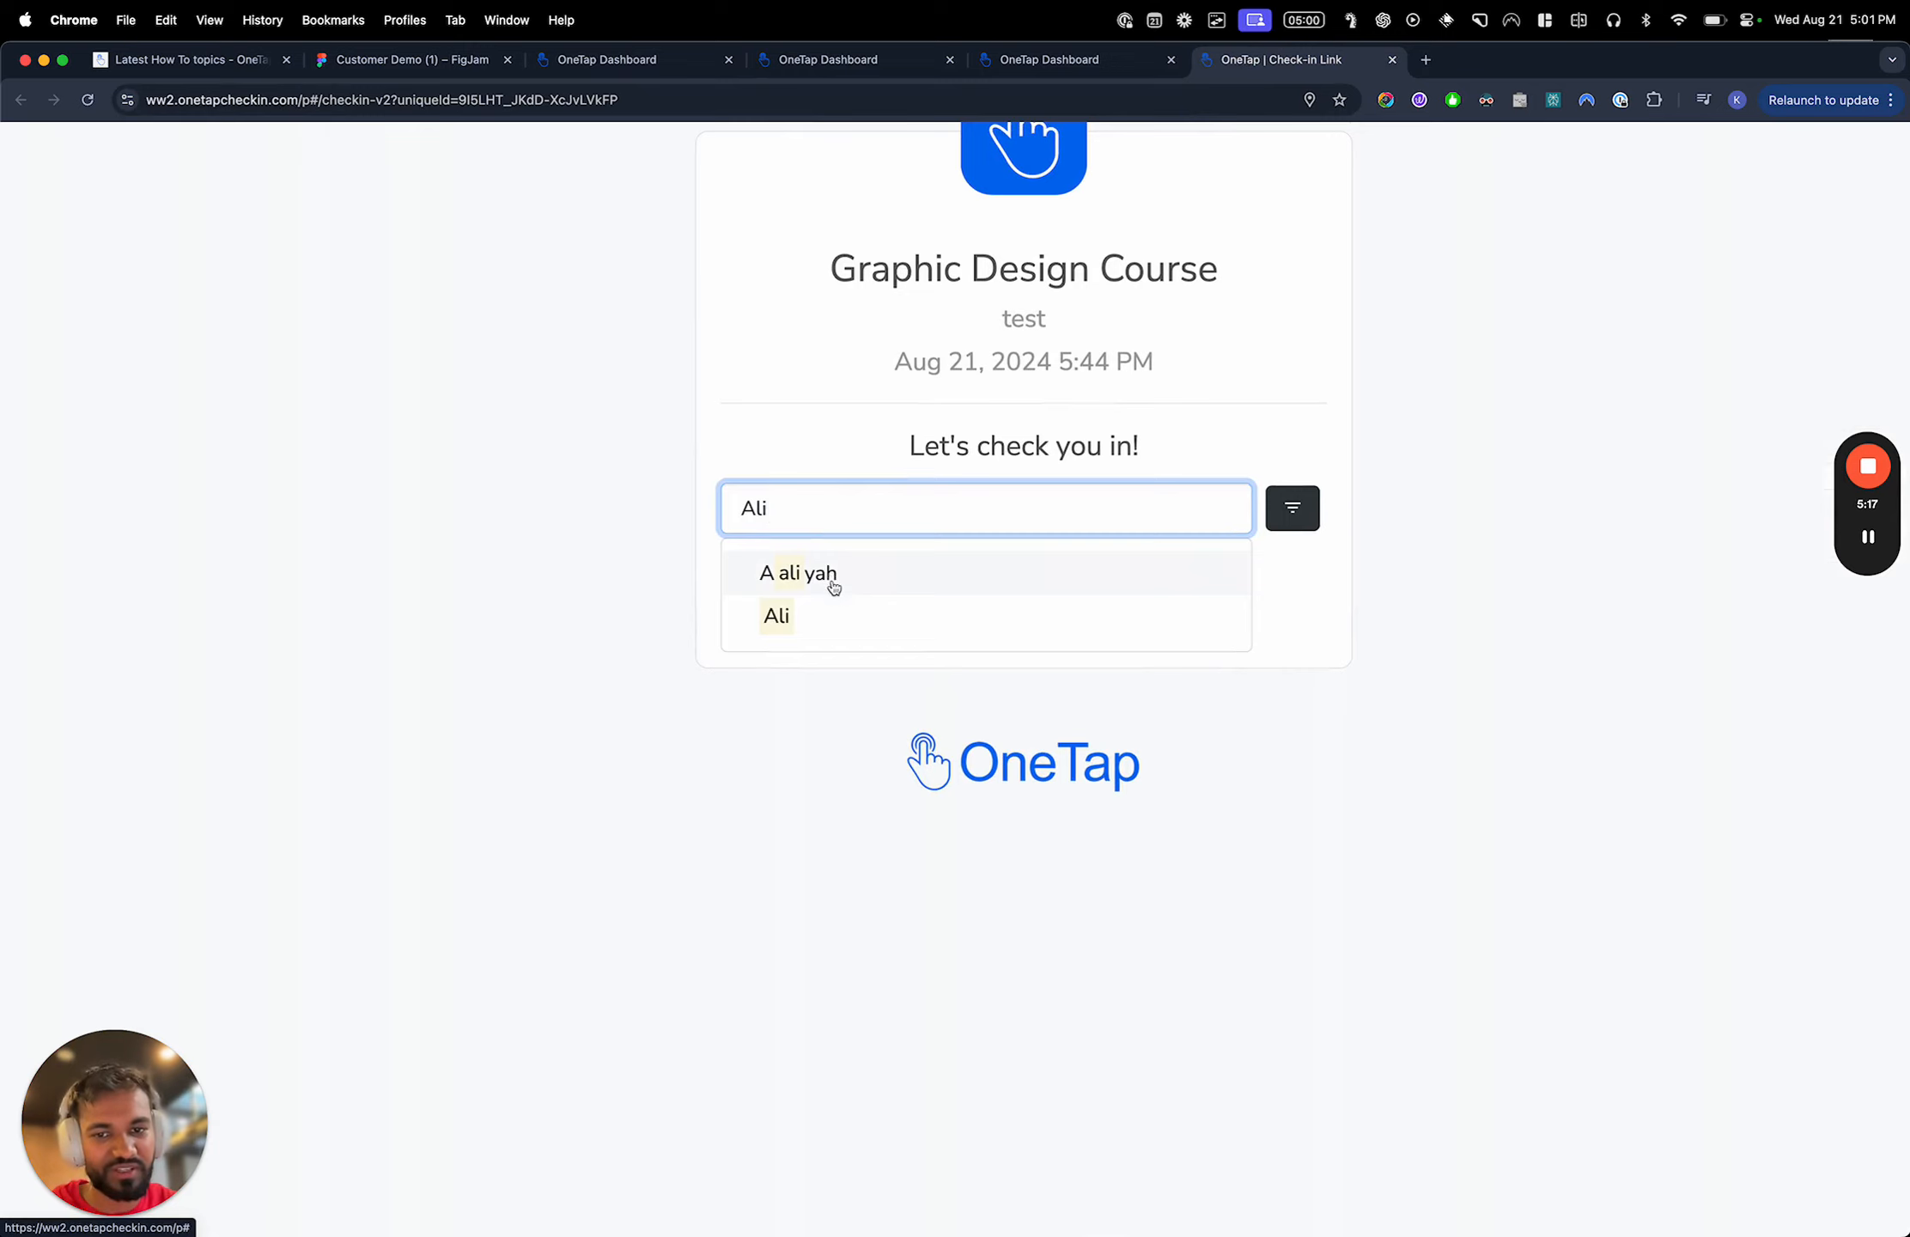
{"action": "scroll", "coordinate": [833, 587], "scroll_direction": "down", "scroll_amount": 5}
{"action": "left_click", "coordinate": [844, 416]}
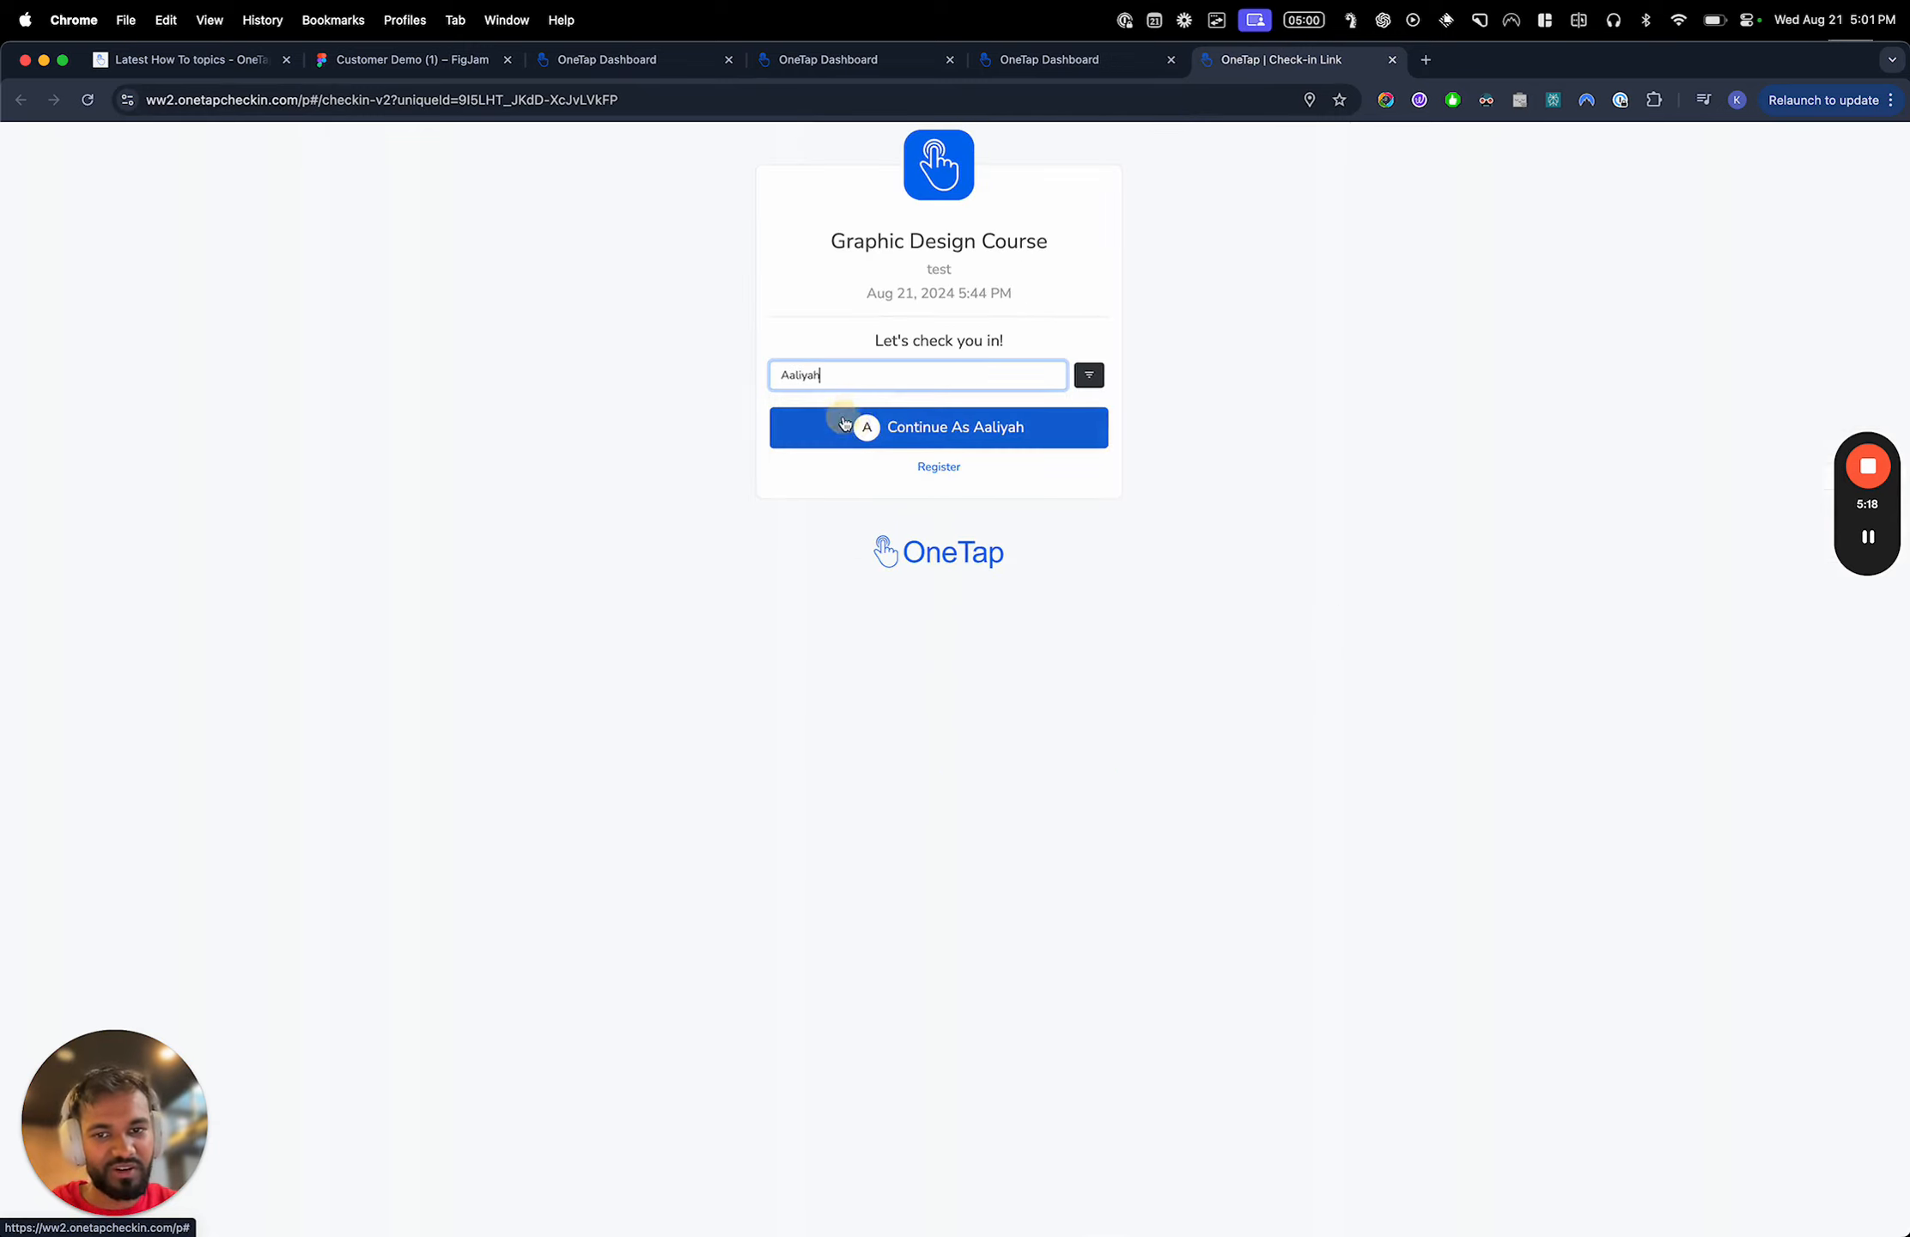
Continue as the selected profile, complete its check-in to Graphic Design Course, and place the cursor in the check-in note
{"action": "left_click", "coordinate": [917, 429]}
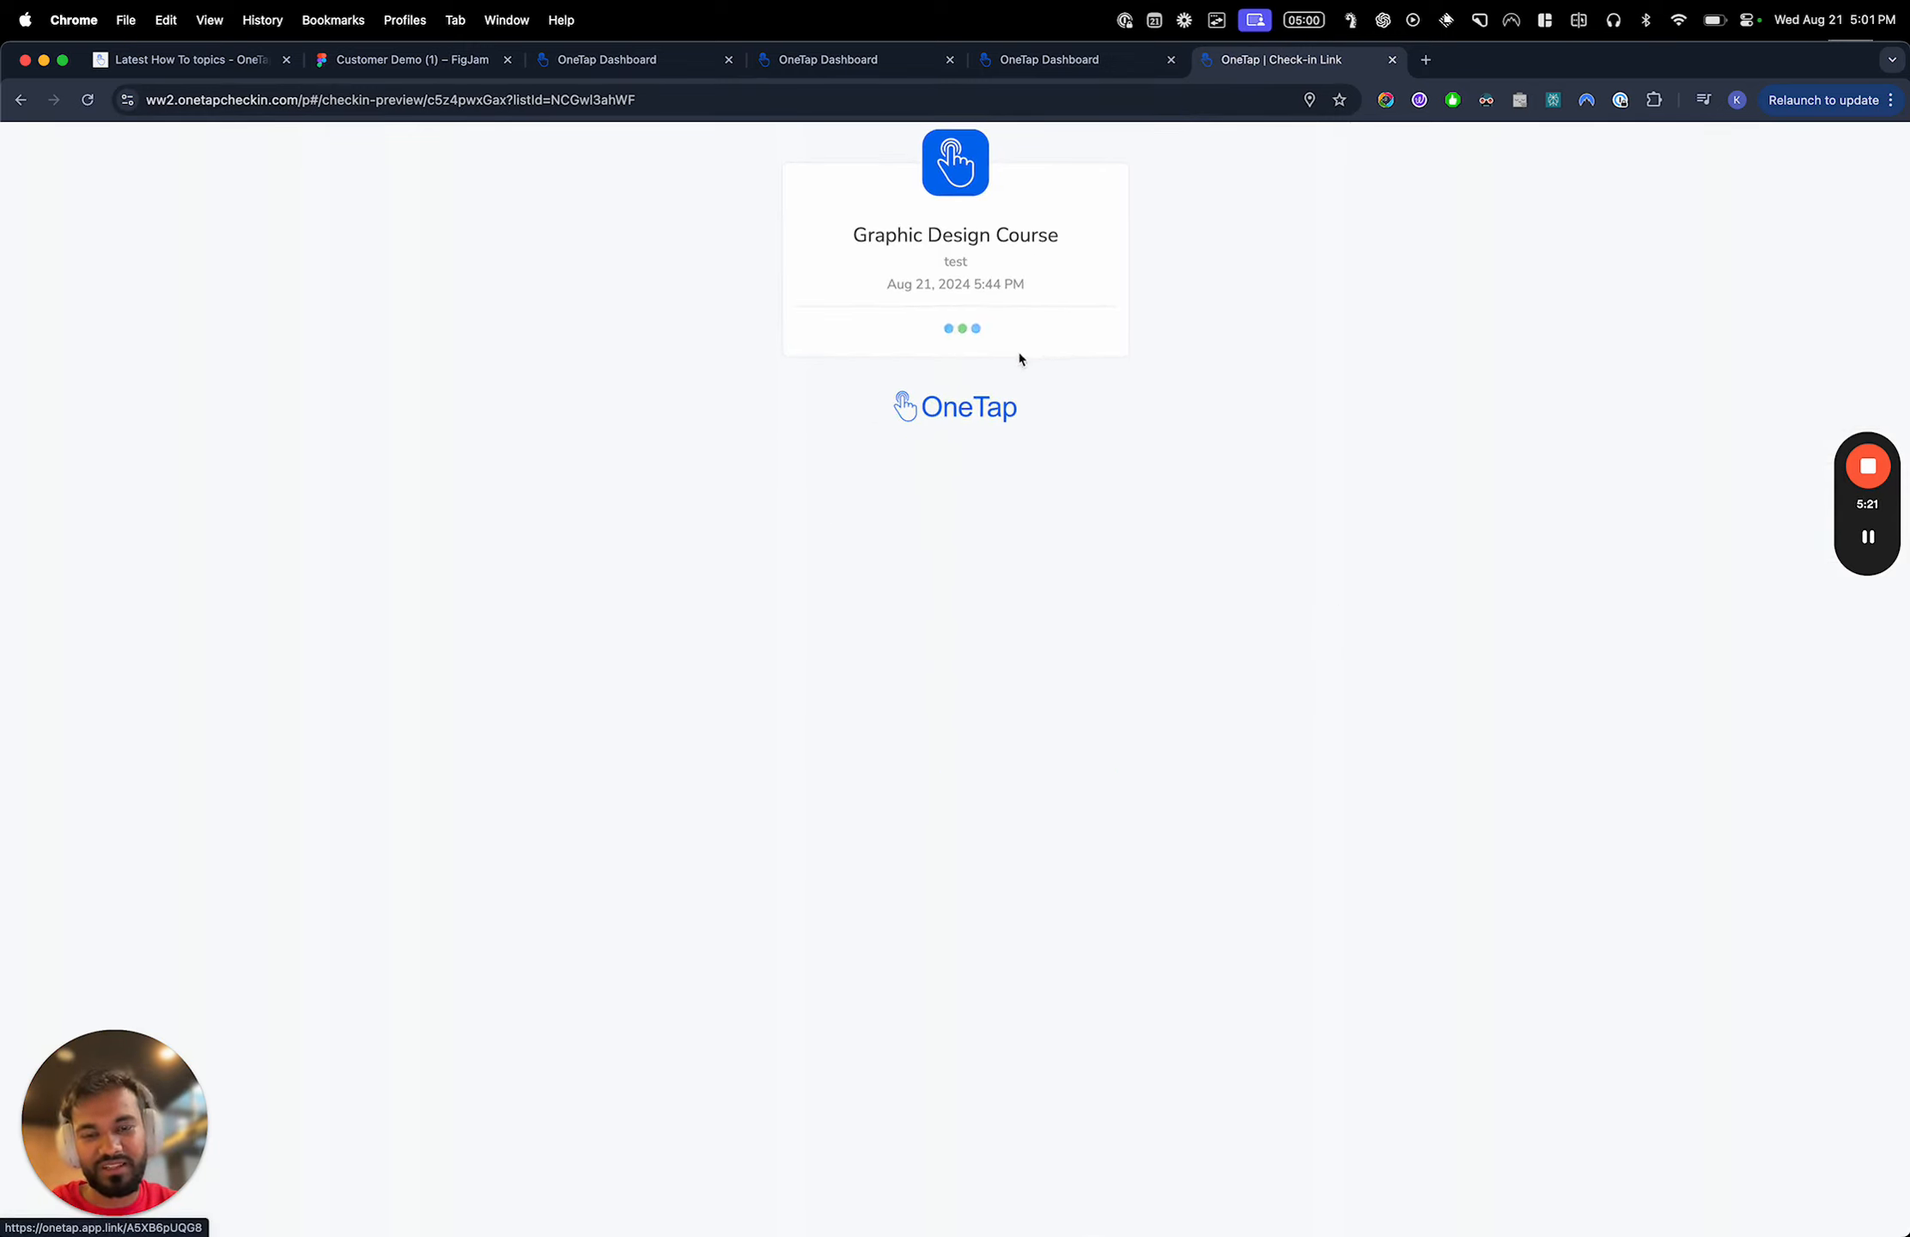
{"action": "left_click", "coordinate": [979, 506]}
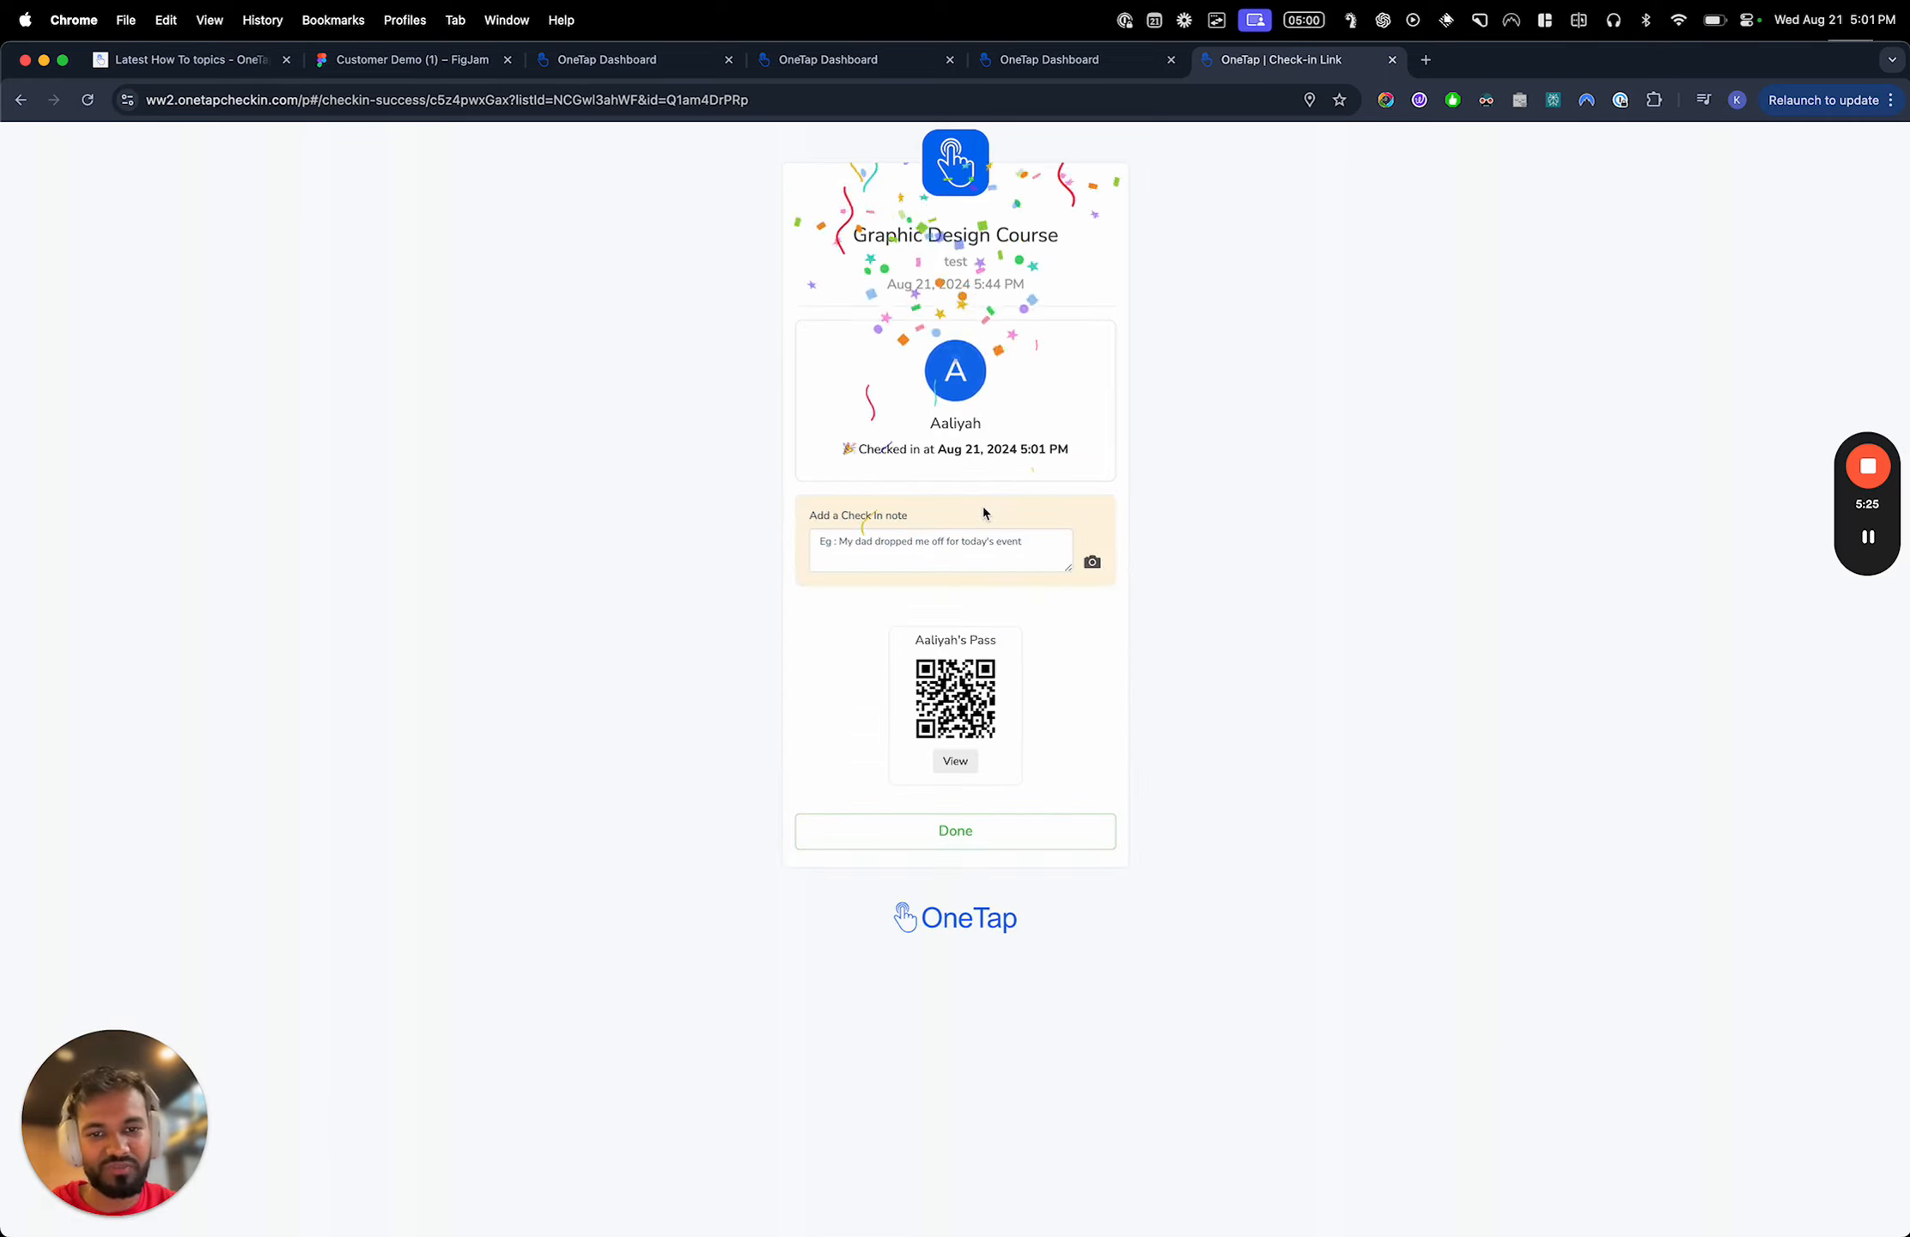
{"action": "left_click", "coordinate": [975, 544]}
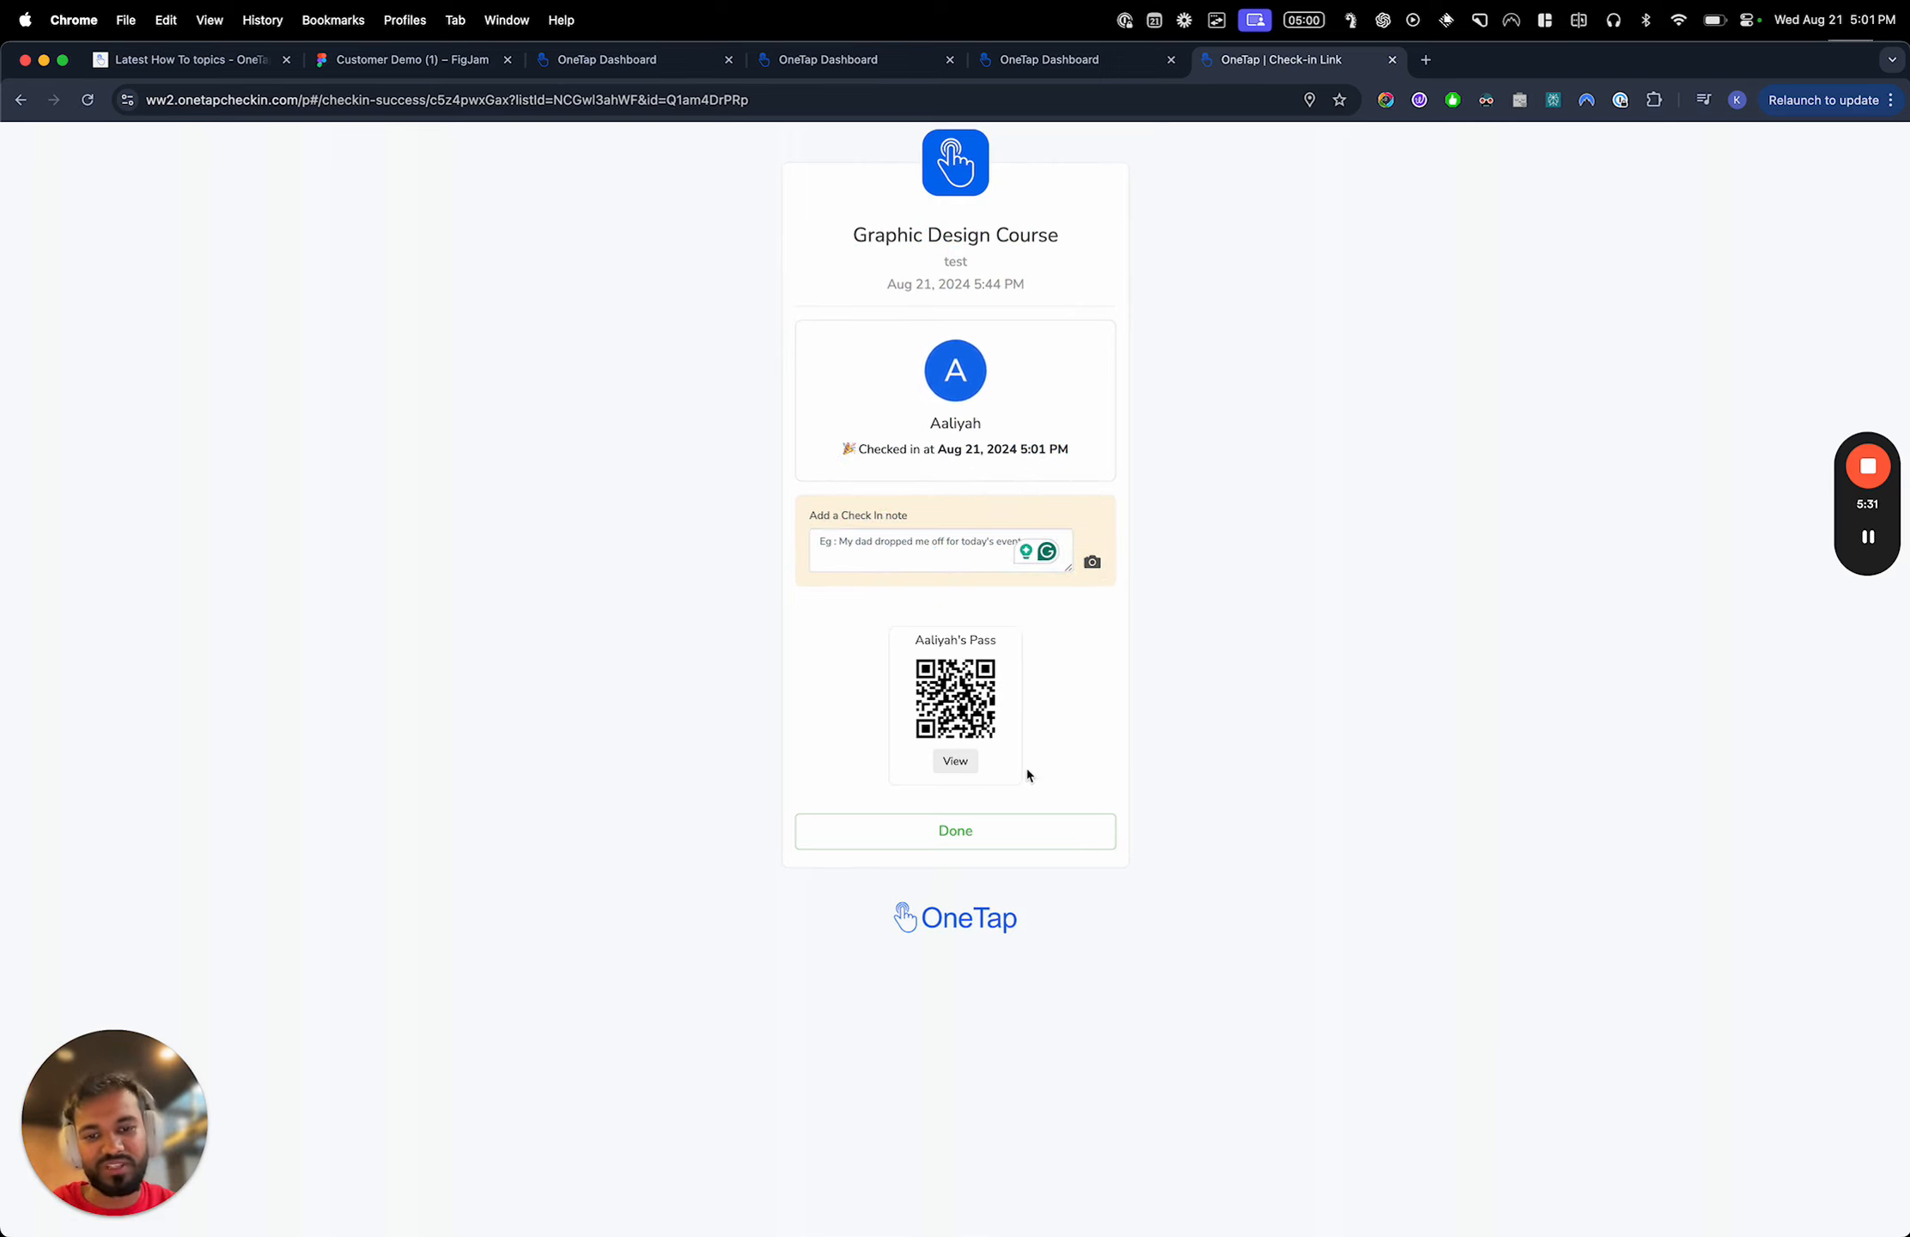
Examine the pass on the check-in confirmation page and finish the check-in to return to the name search
{"action": "scroll", "coordinate": [951, 713], "scroll_direction": "up", "scroll_amount": 5}
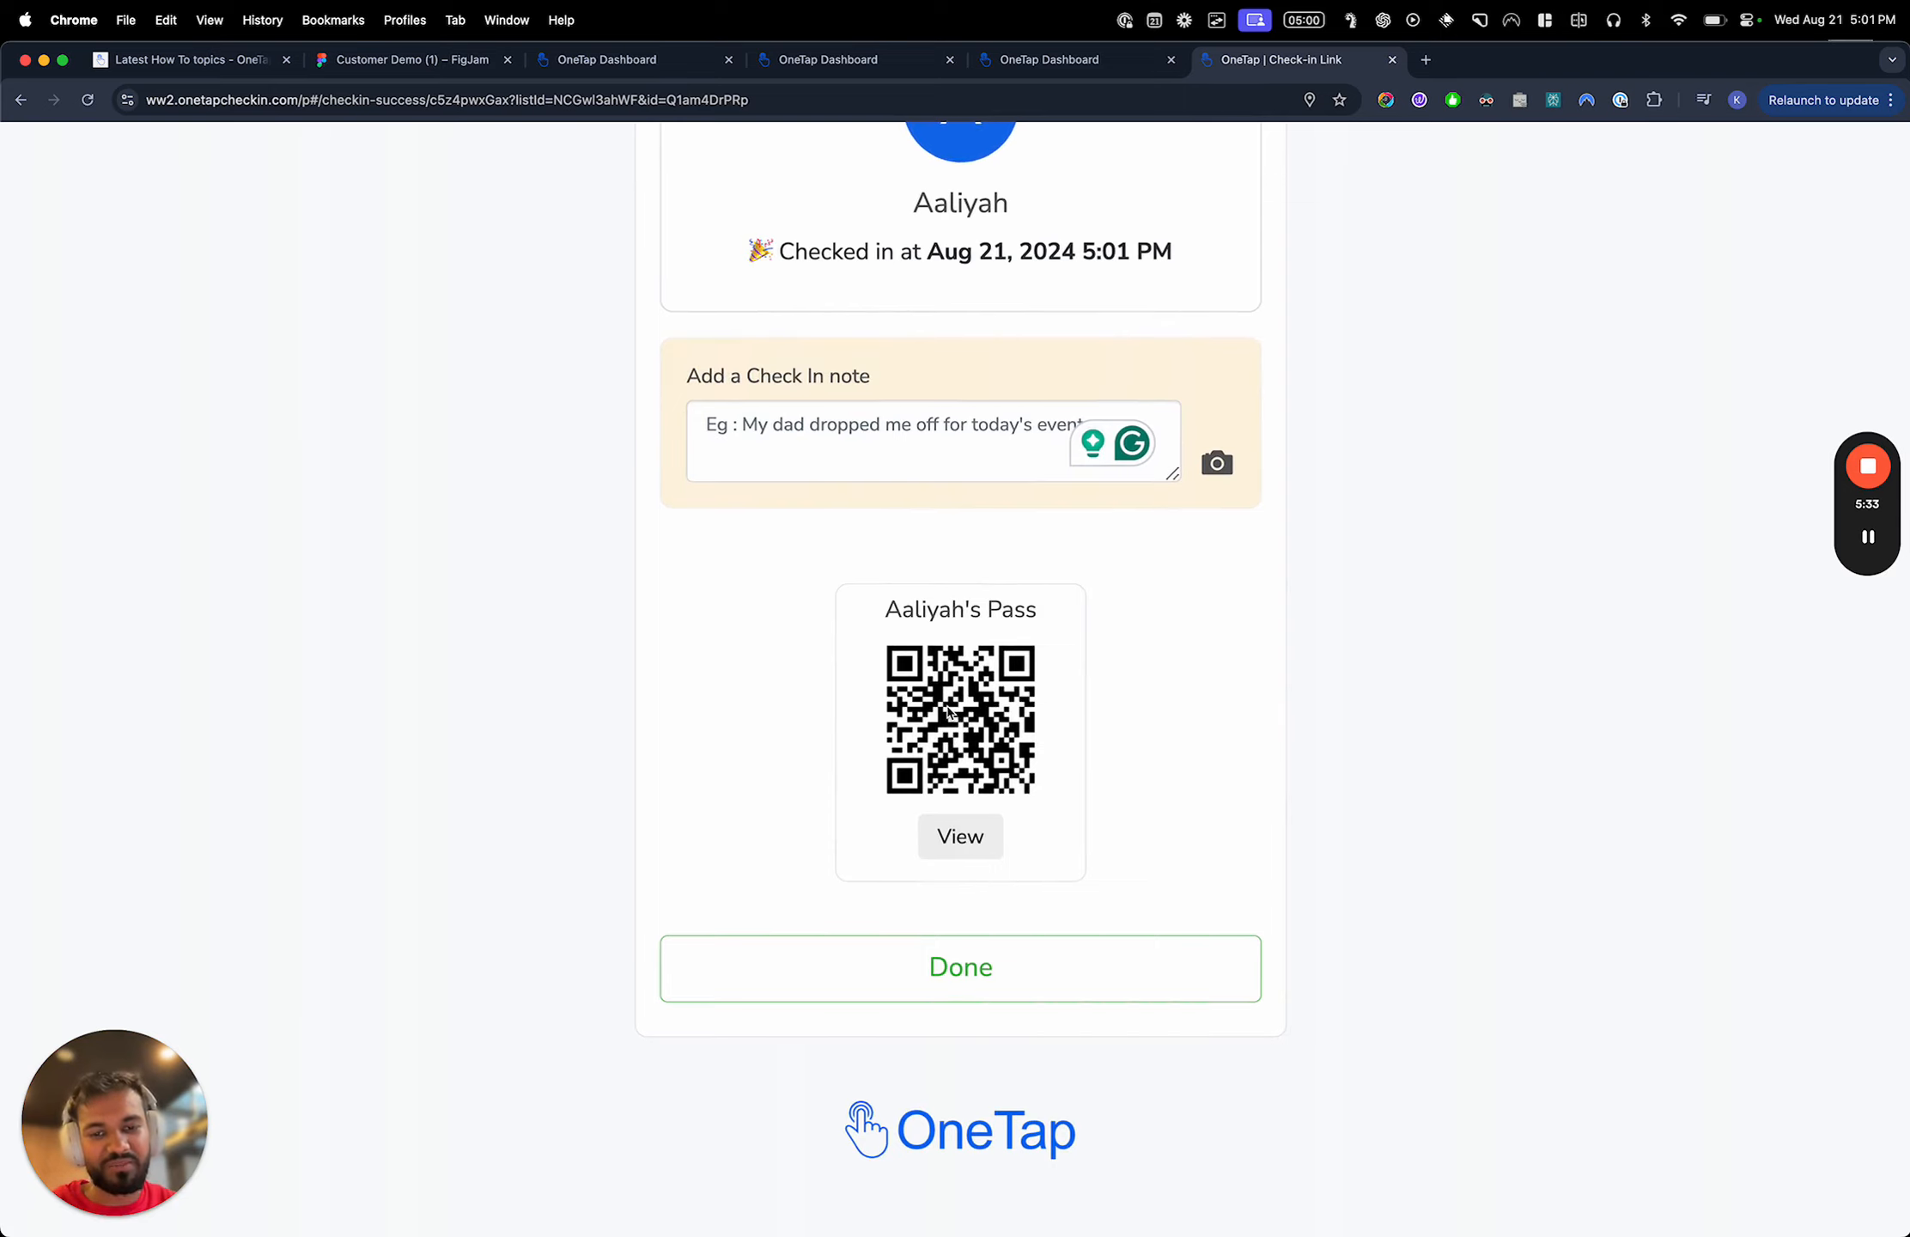
{"action": "scroll", "coordinate": [949, 711], "scroll_direction": "down", "scroll_amount": 5}
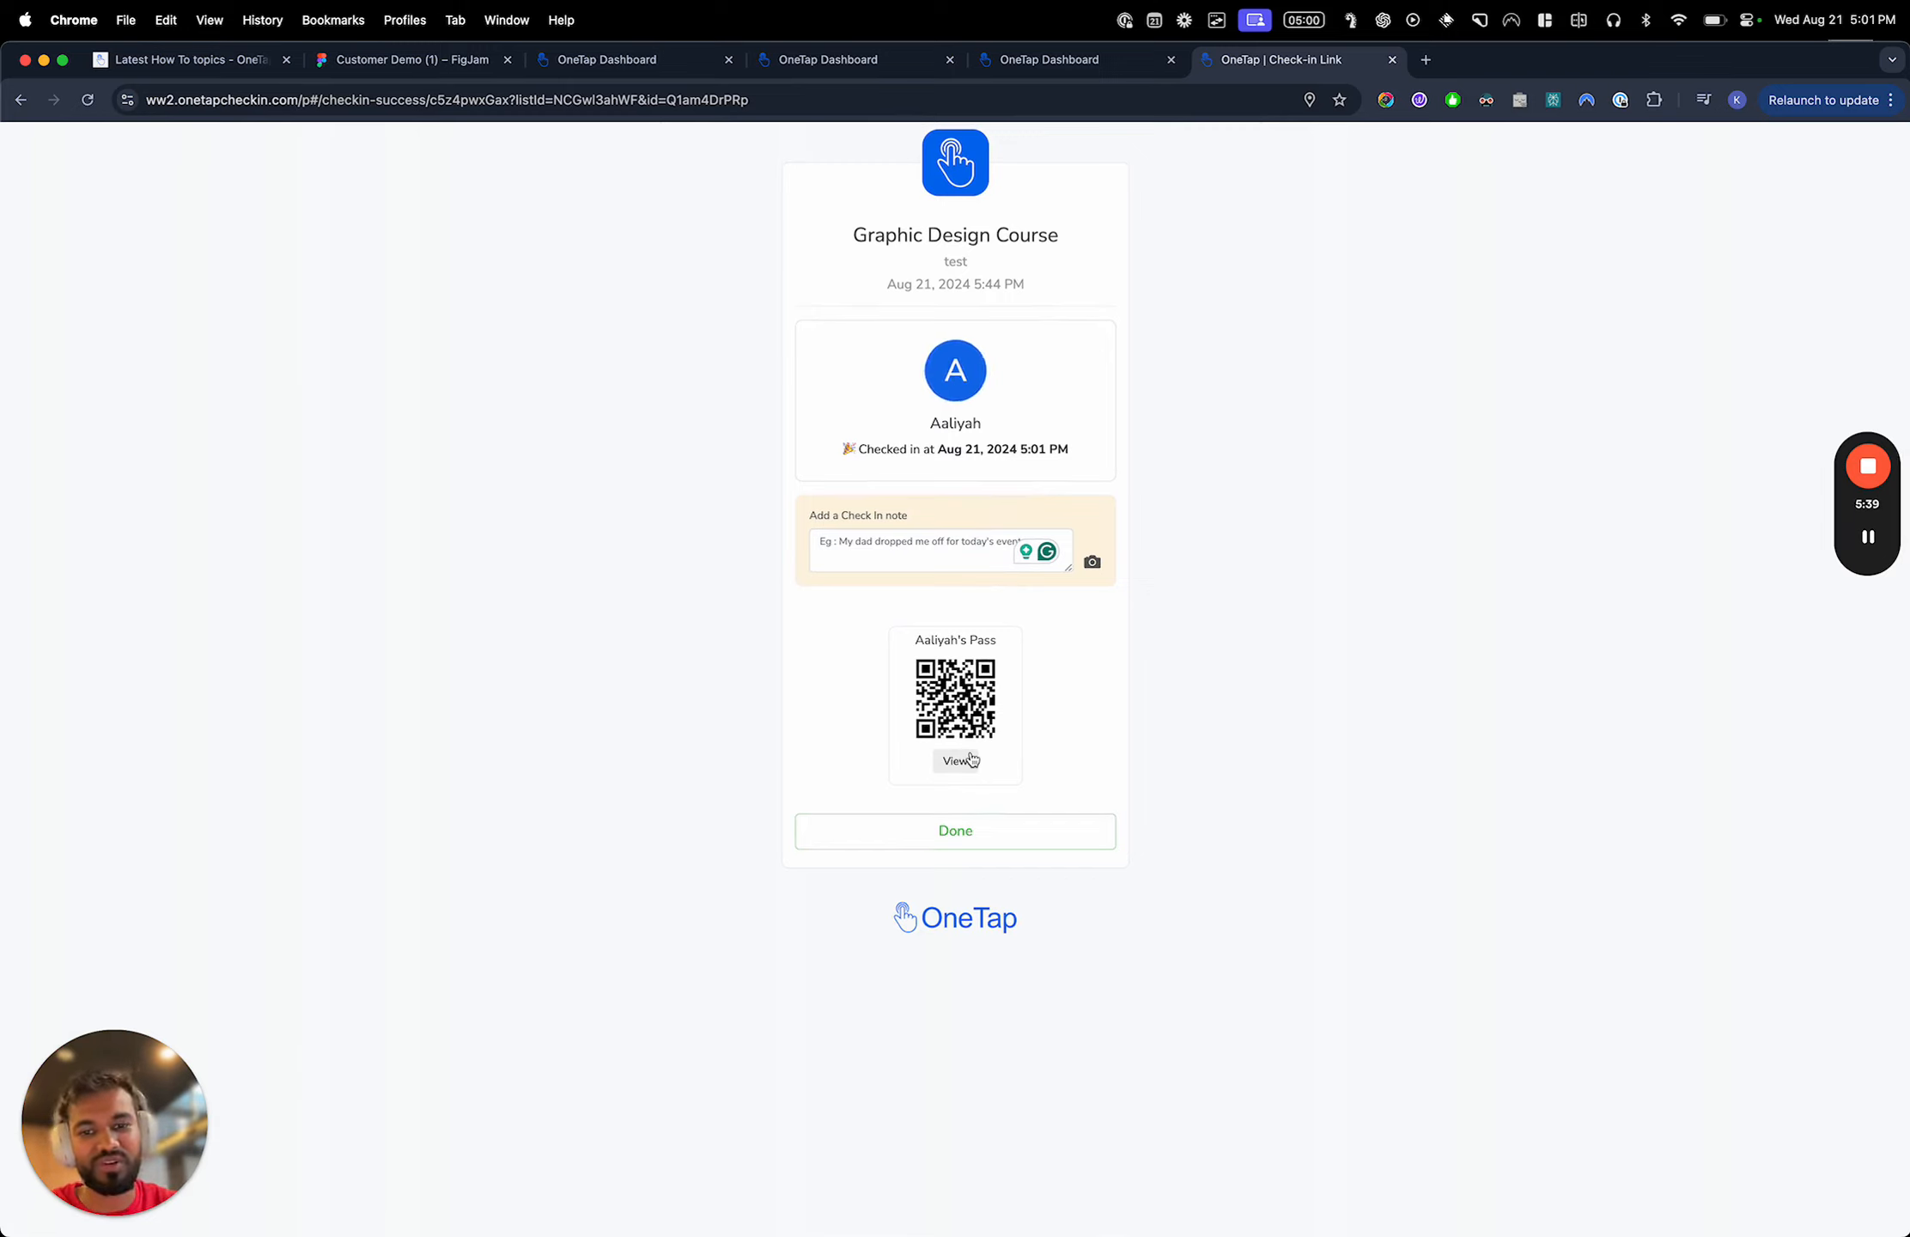
{"action": "left_click", "coordinate": [960, 834]}
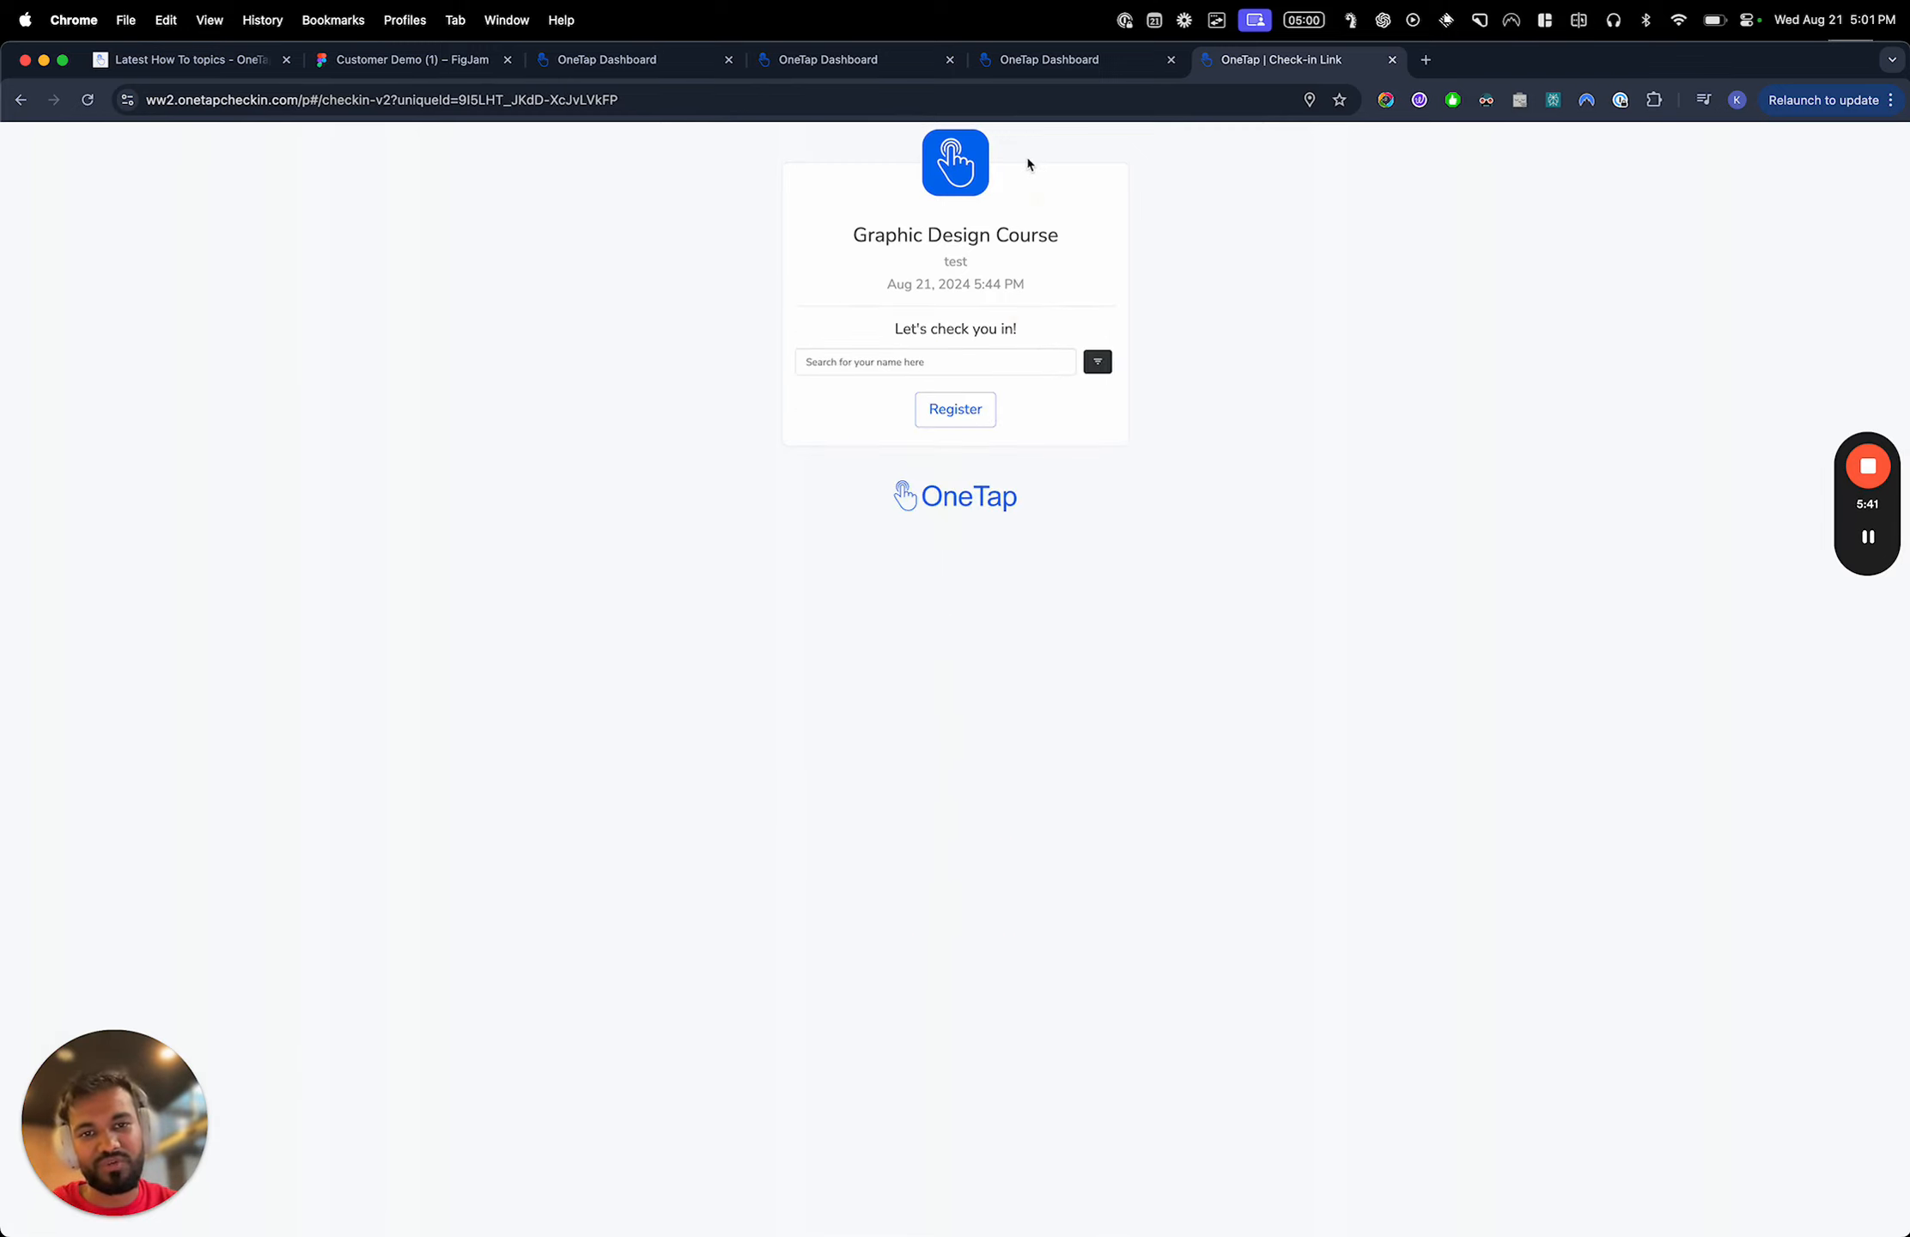
{"action": "left_click", "coordinate": [990, 359]}
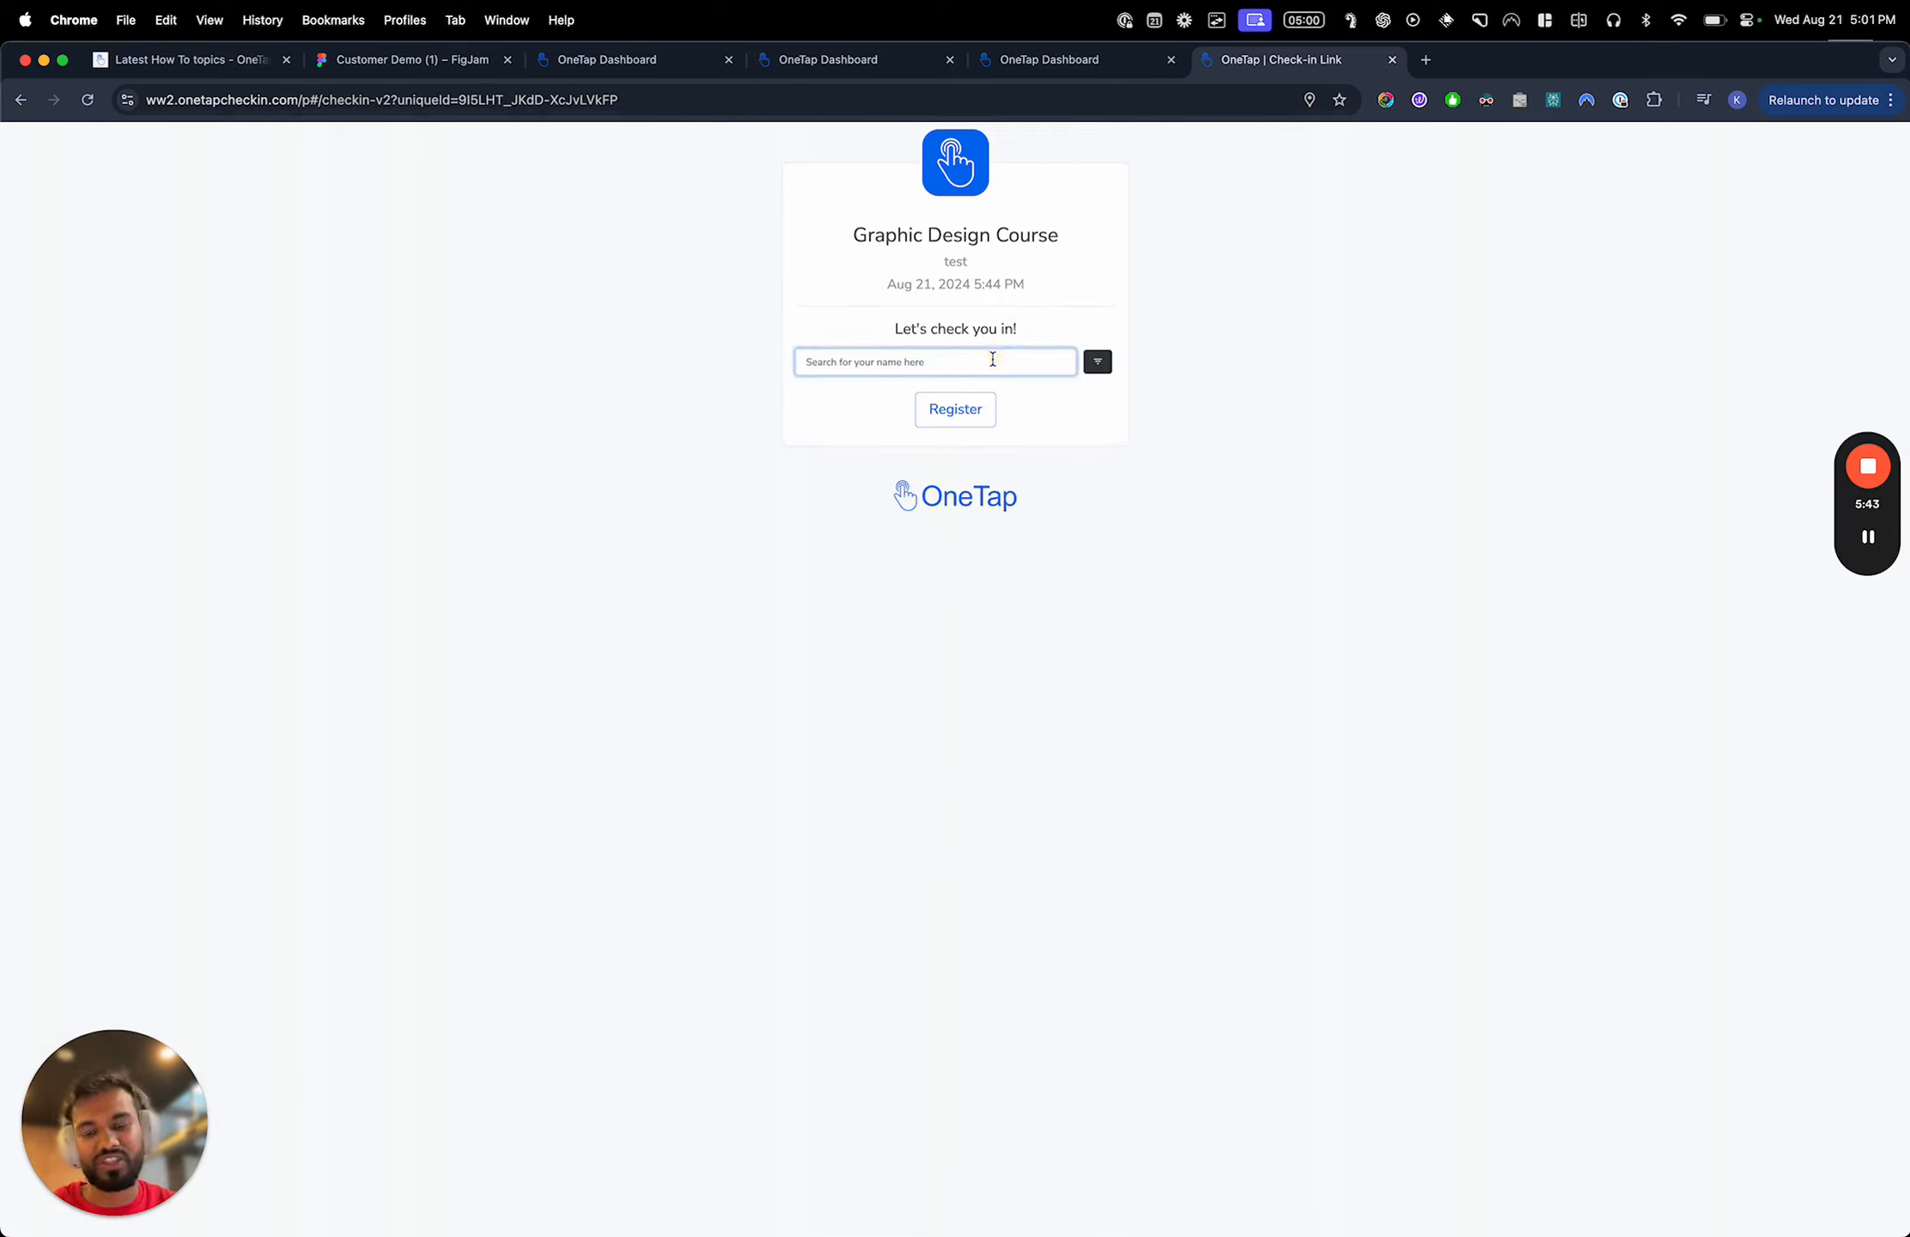
{"action": "left_click", "coordinate": [1017, 400]}
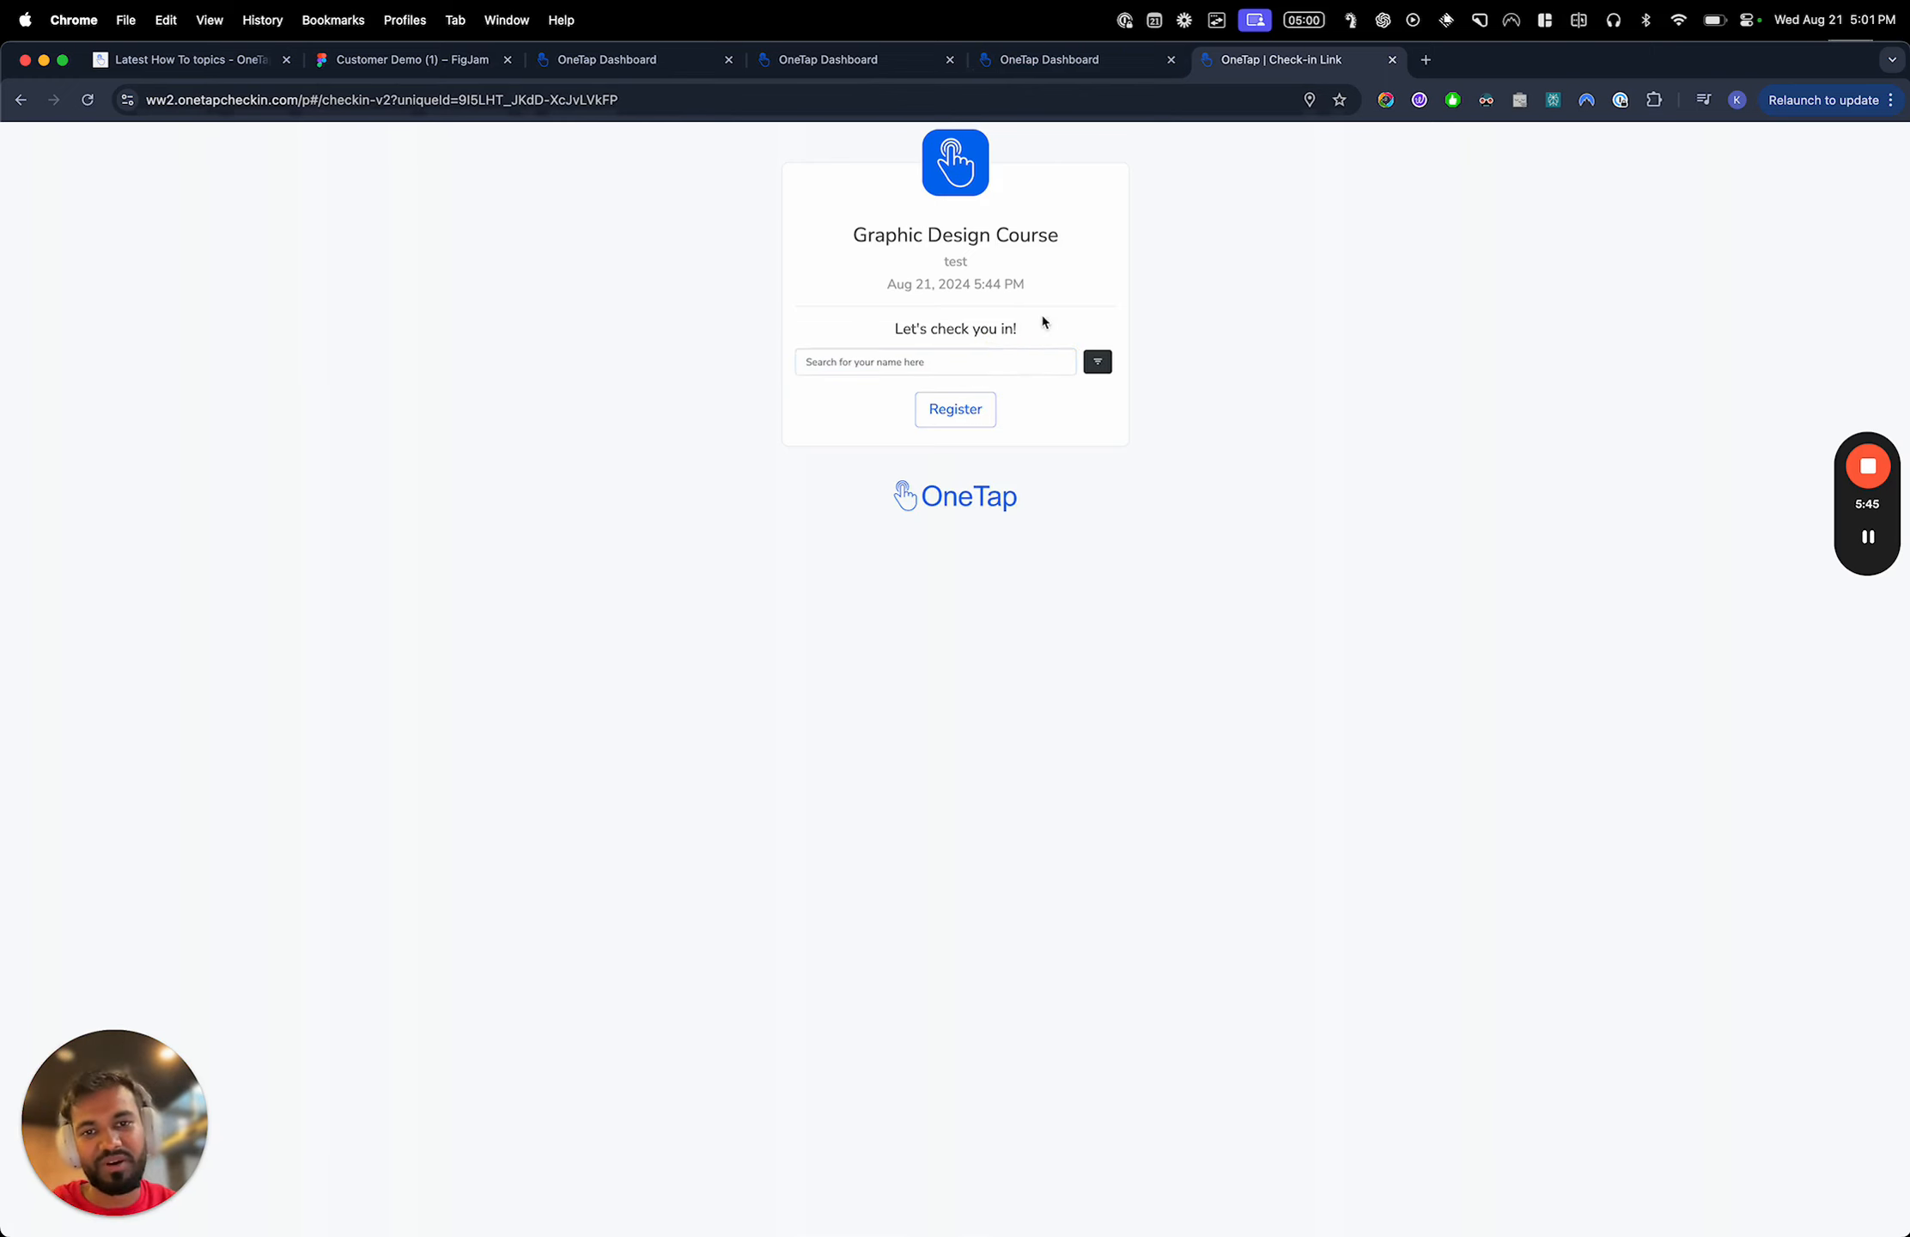
Refresh the Graphic Design Course list in the dashboard, look over the Profiles names, and return to the public check-in page
{"action": "left_click", "coordinate": [1061, 60]}
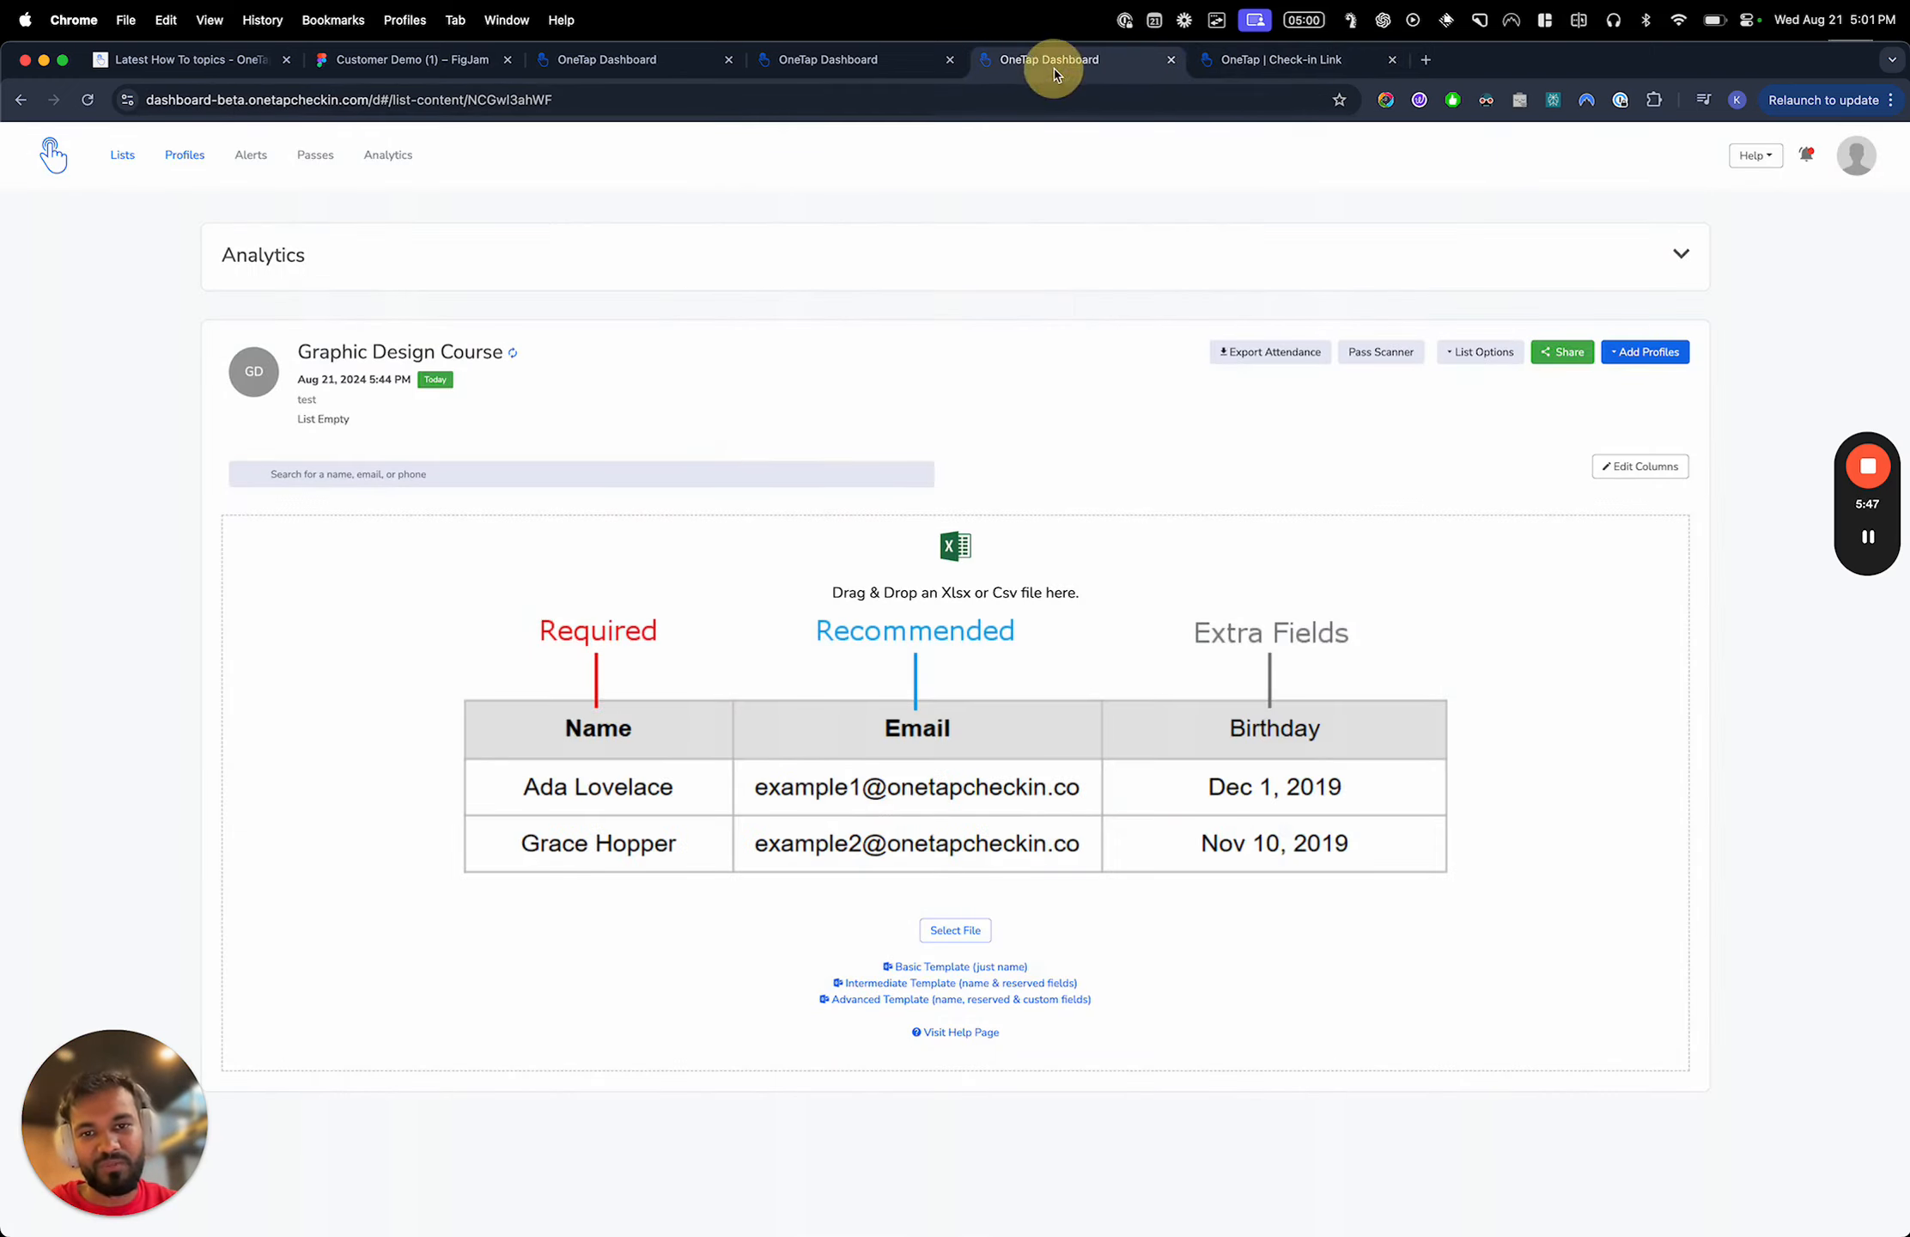
{"action": "left_click", "coordinate": [512, 352]}
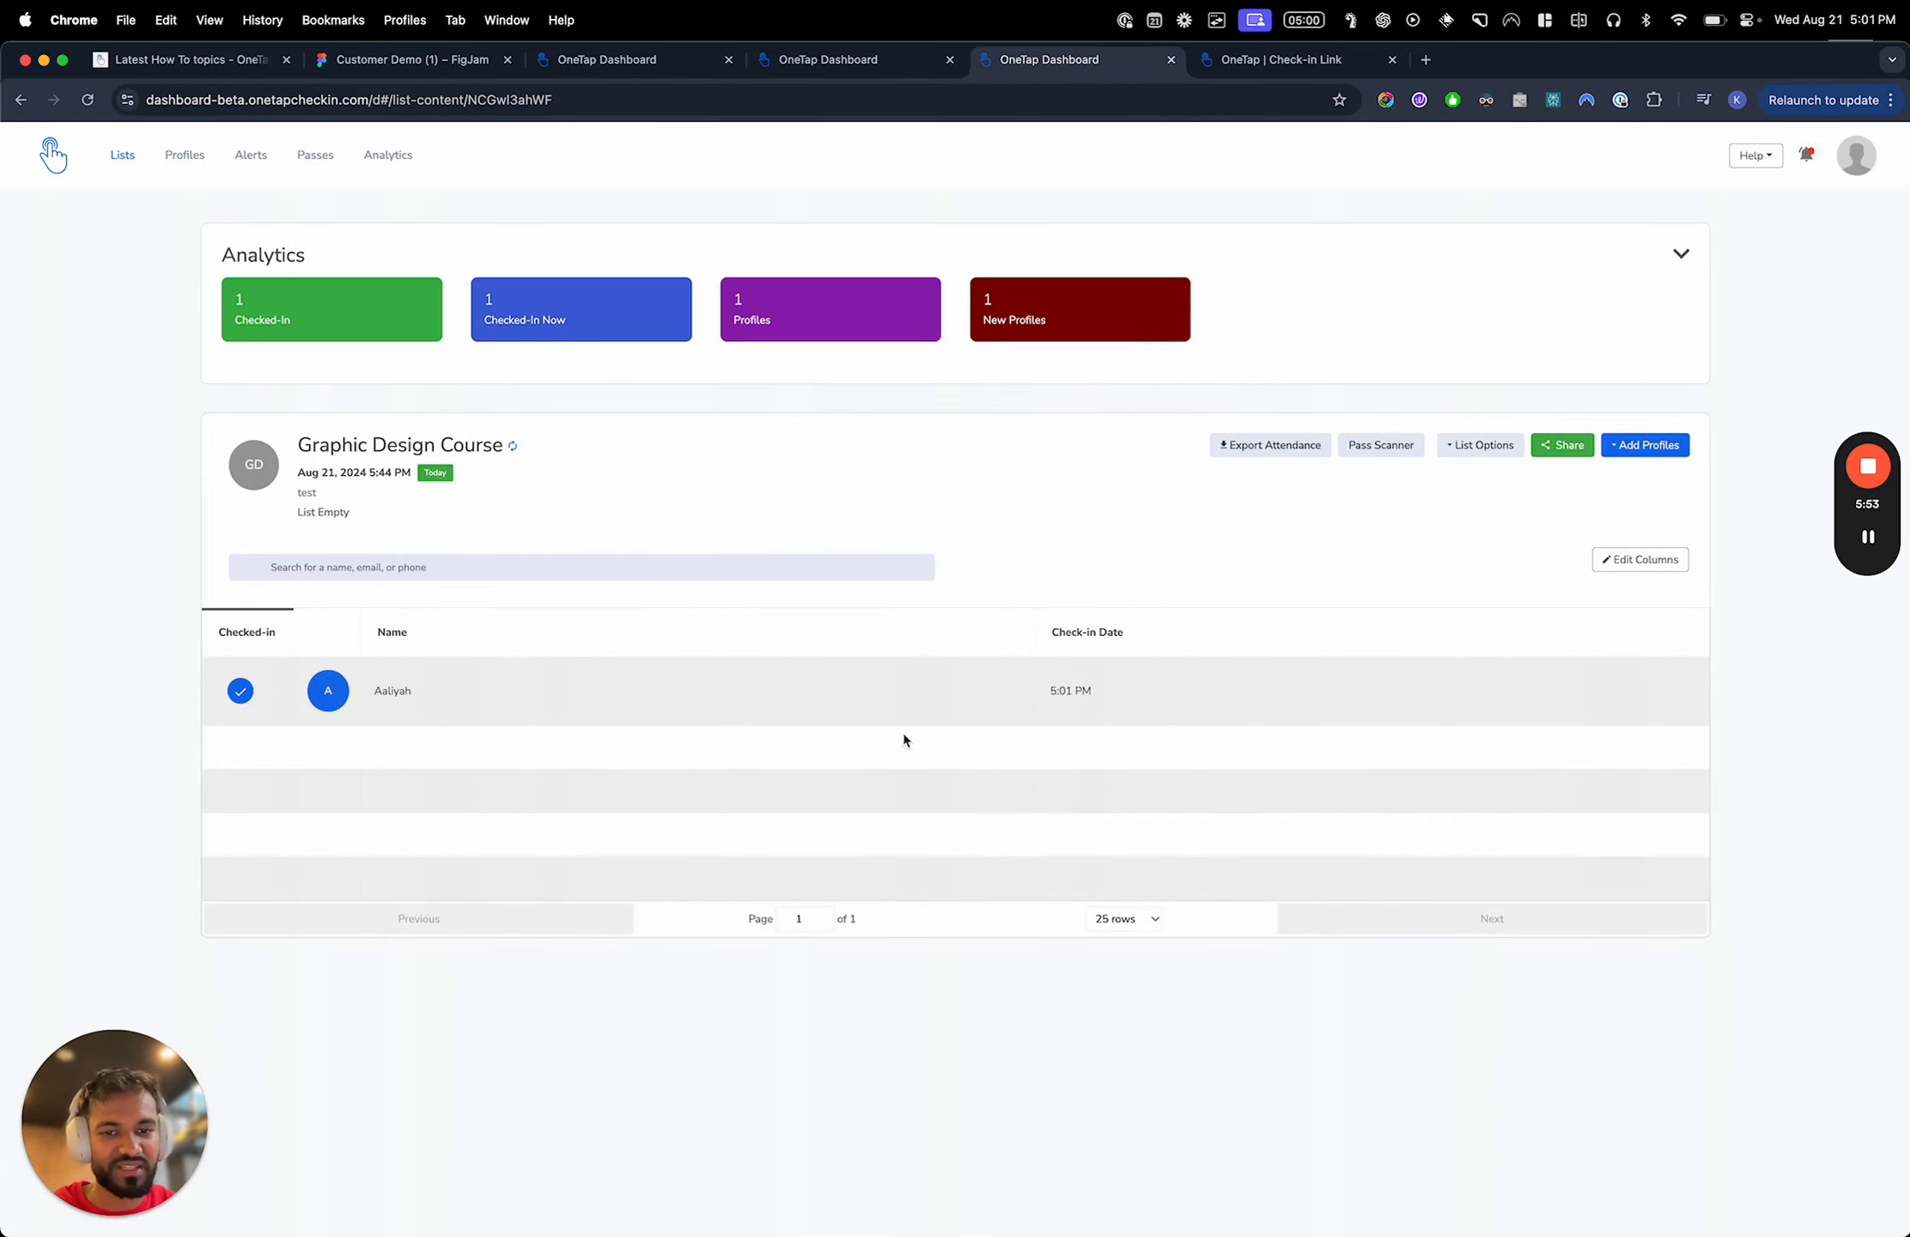
{"action": "left_click", "coordinate": [891, 52]}
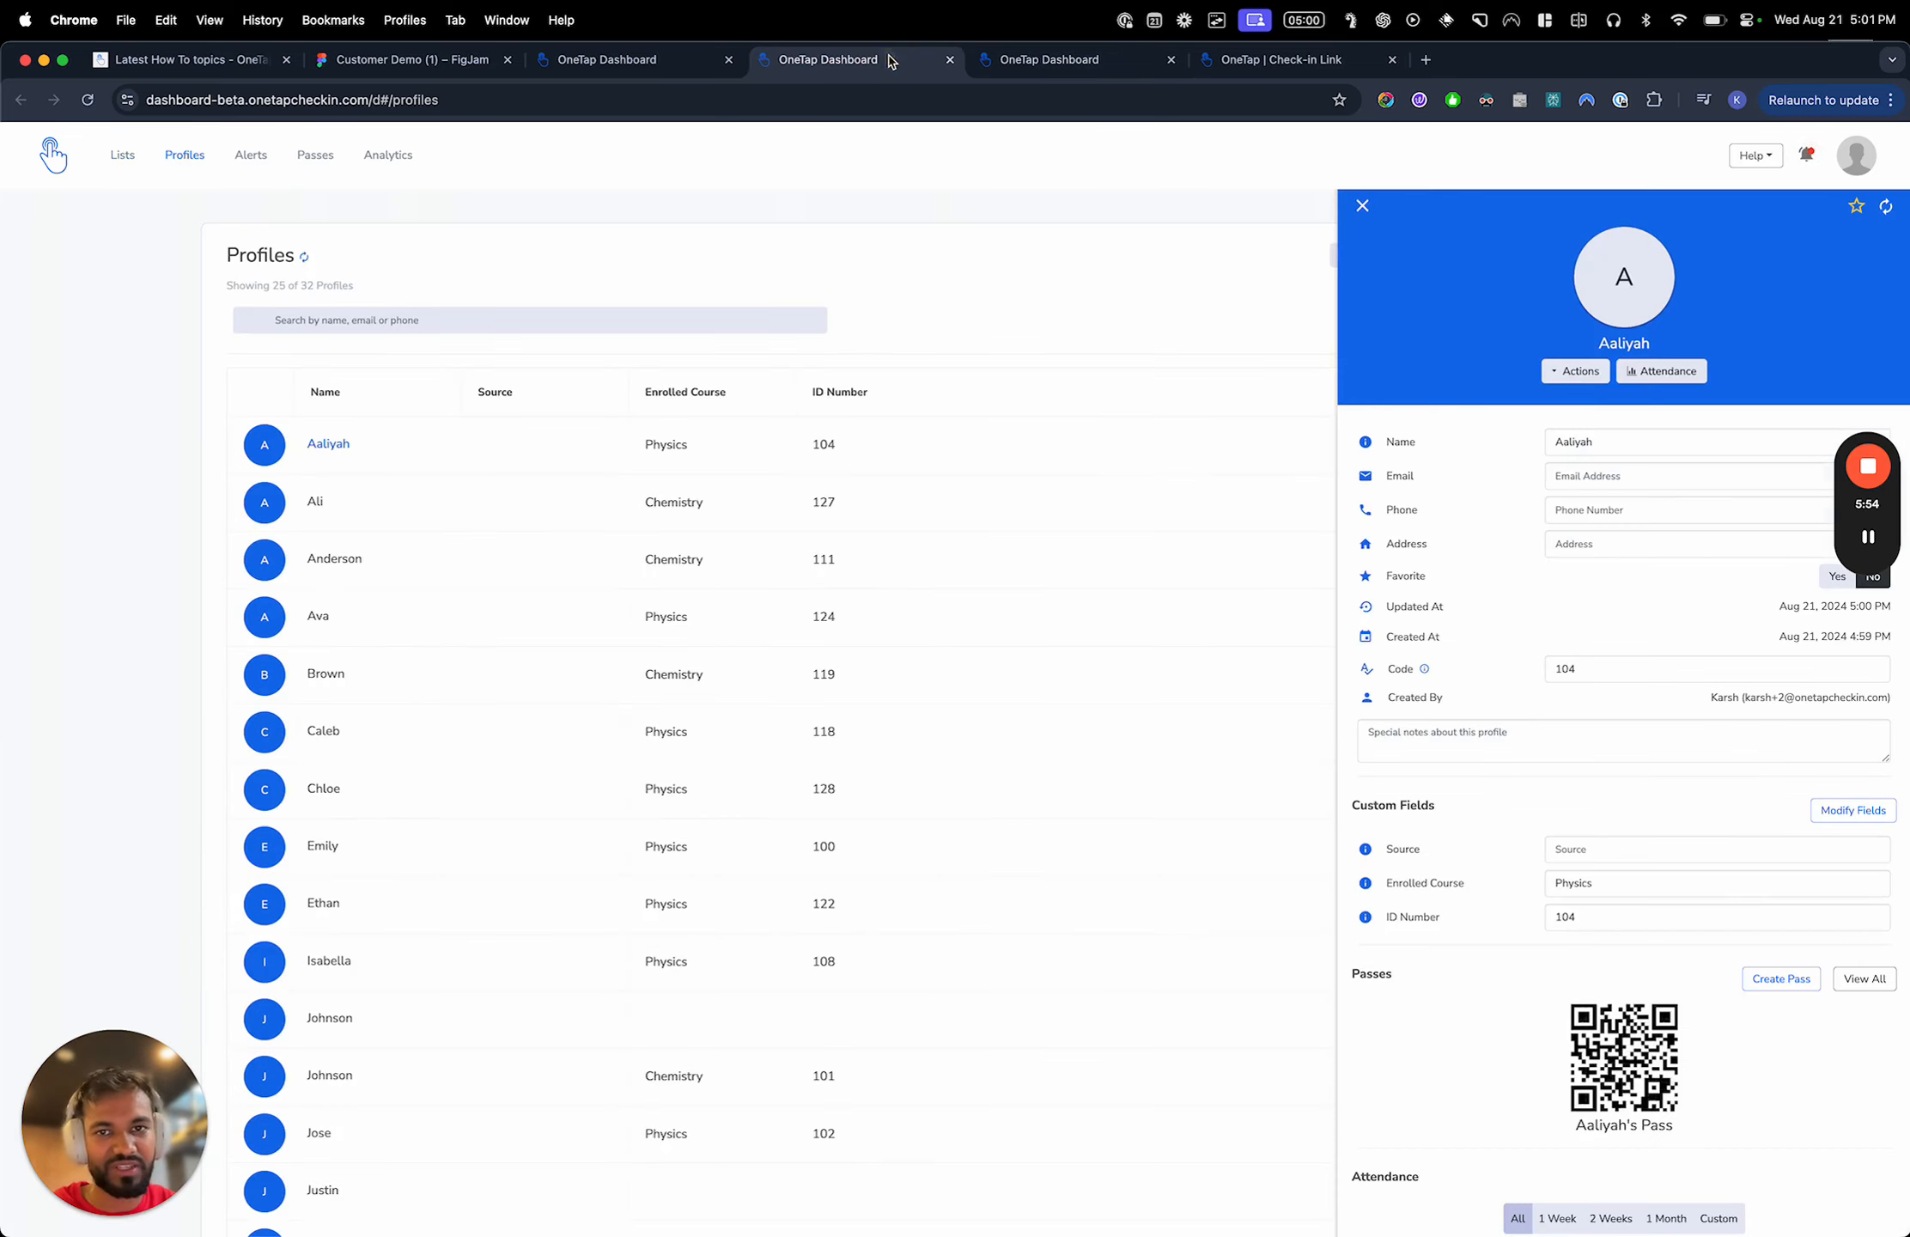
{"action": "left_click", "coordinate": [1130, 68]}
{"action": "left_click", "coordinate": [1343, 57]}
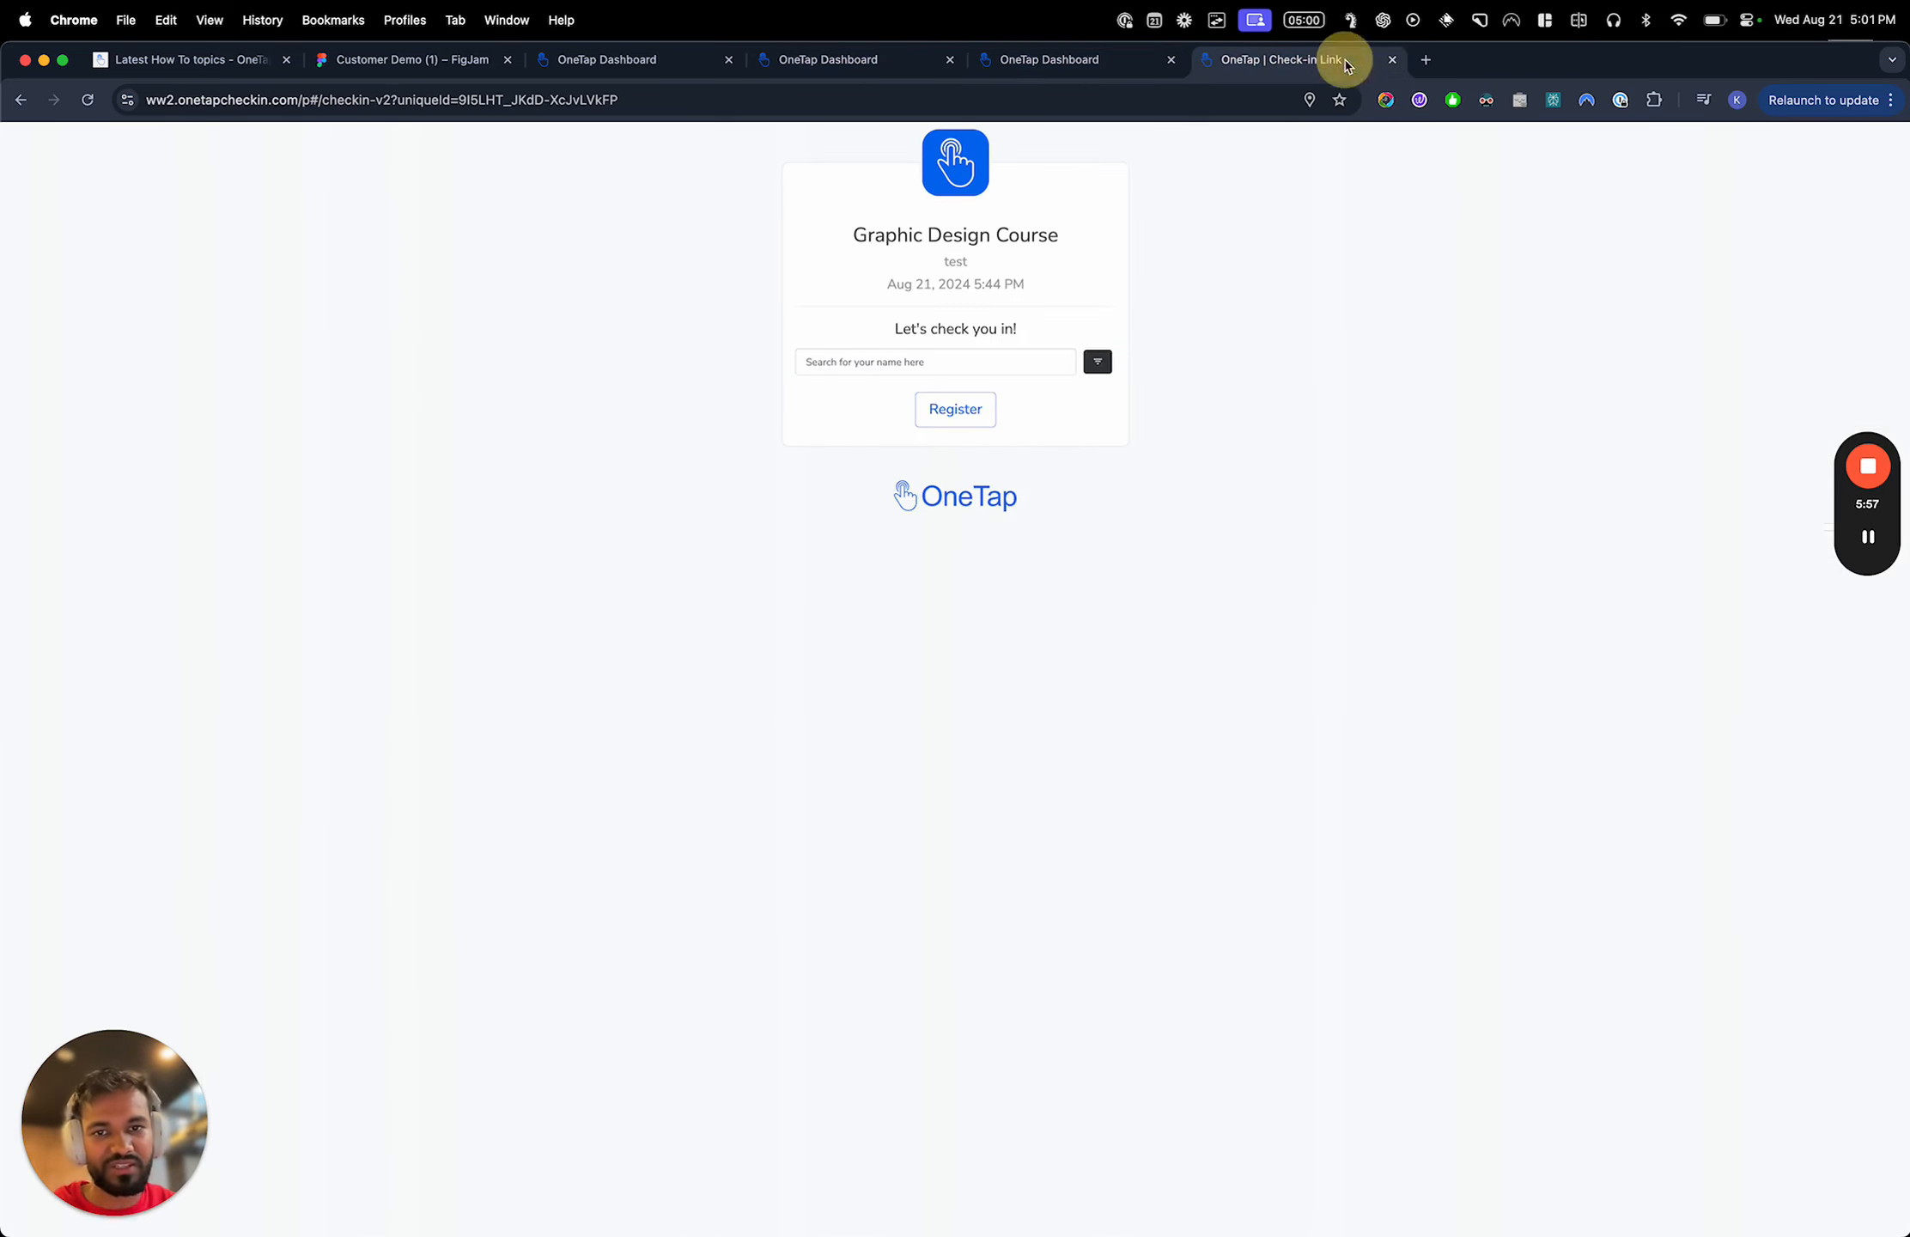
Search the public check-in page by part of another profile's name, select that profile, and continue as it
{"action": "left_click", "coordinate": [1050, 361]}
{"action": "type", "text": "cla"}
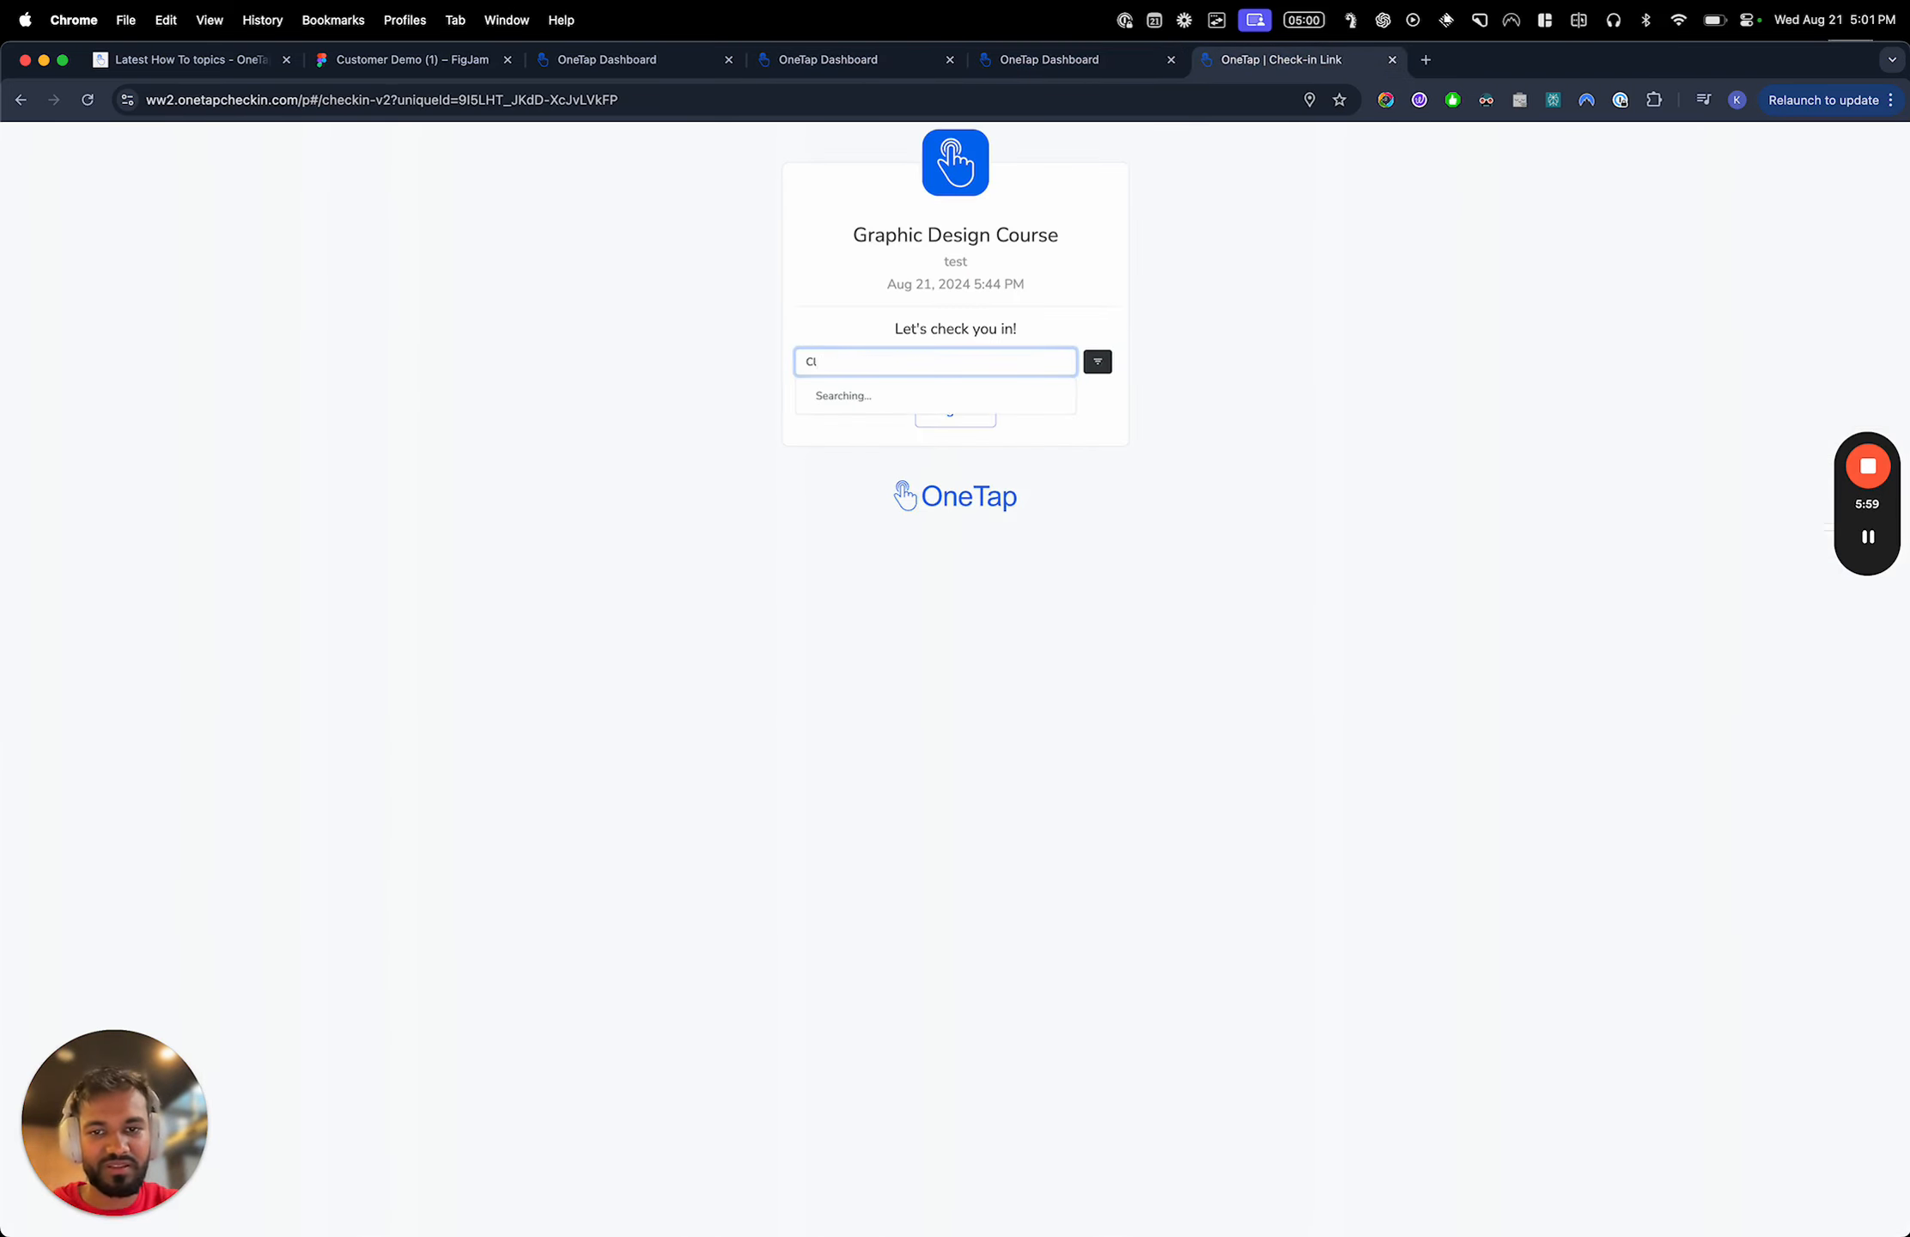
{"action": "type", "text": "eb"}
{"action": "left_click", "coordinate": [995, 400]}
{"action": "left_click", "coordinate": [988, 410]}
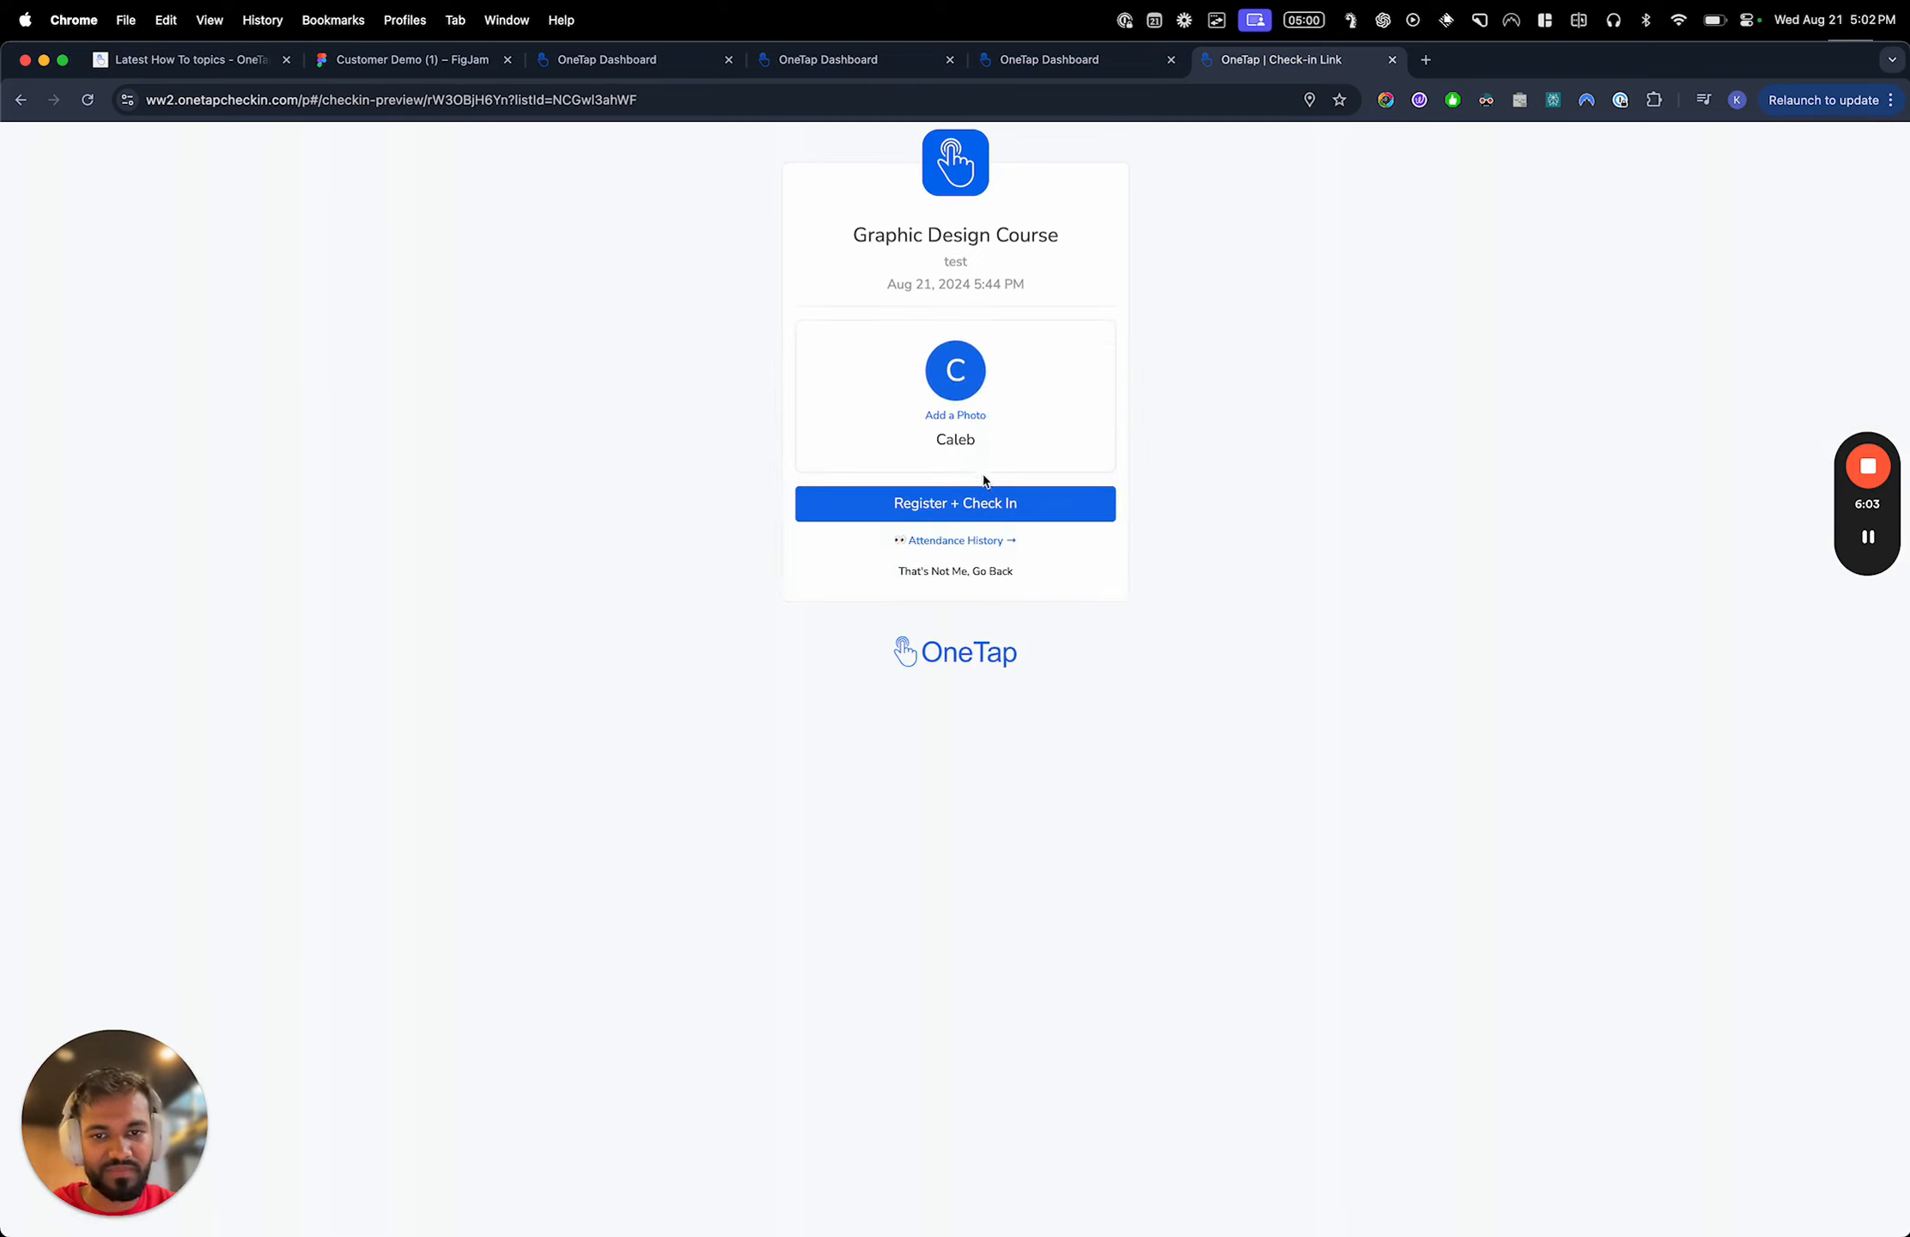
Register and check in the selected profile, finish the confirmation, and refresh the Graphic Design Course list in the dashboard
{"action": "left_click", "coordinate": [978, 498]}
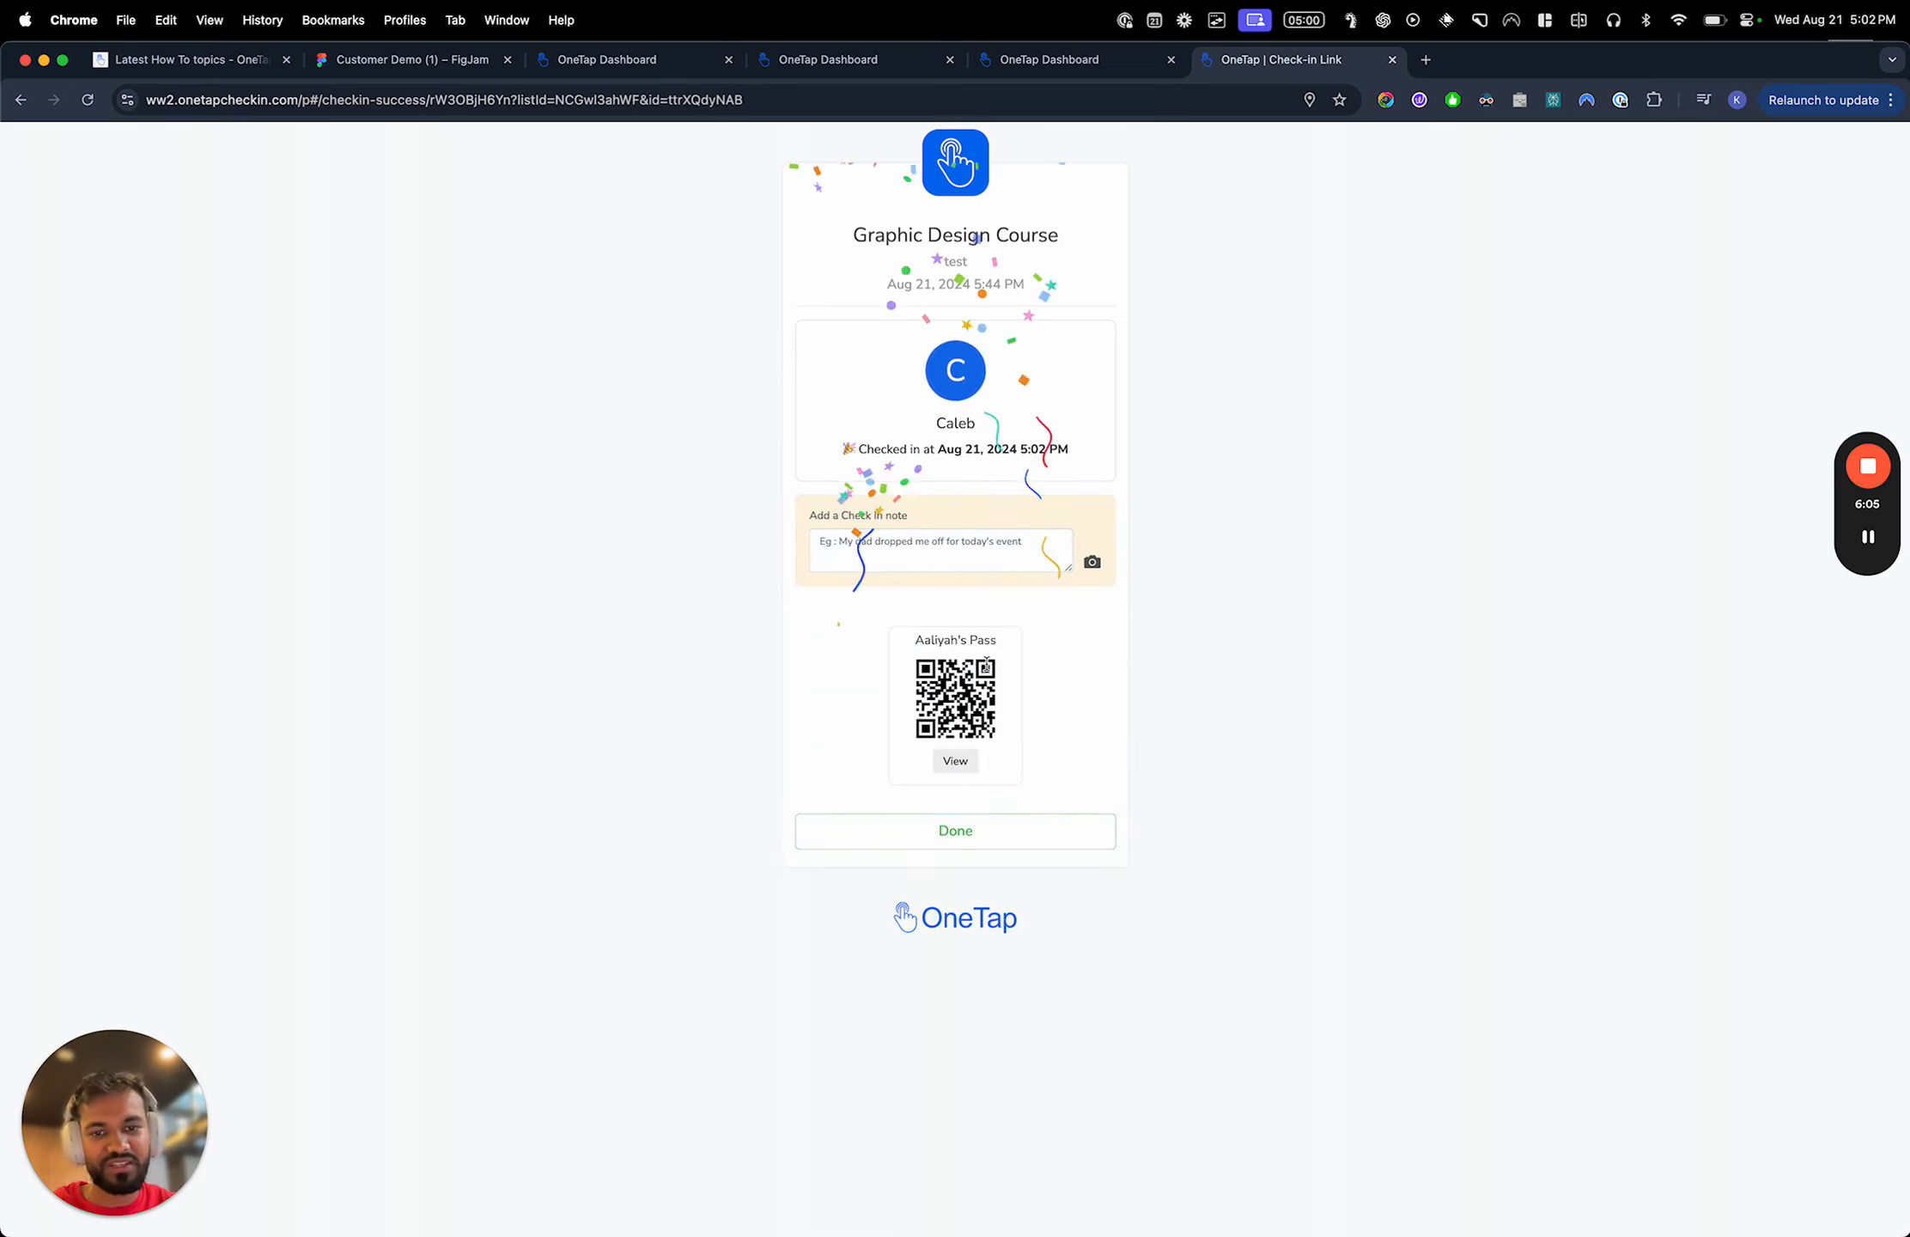
{"action": "left_click", "coordinate": [967, 818]}
{"action": "left_click", "coordinate": [1057, 59]}
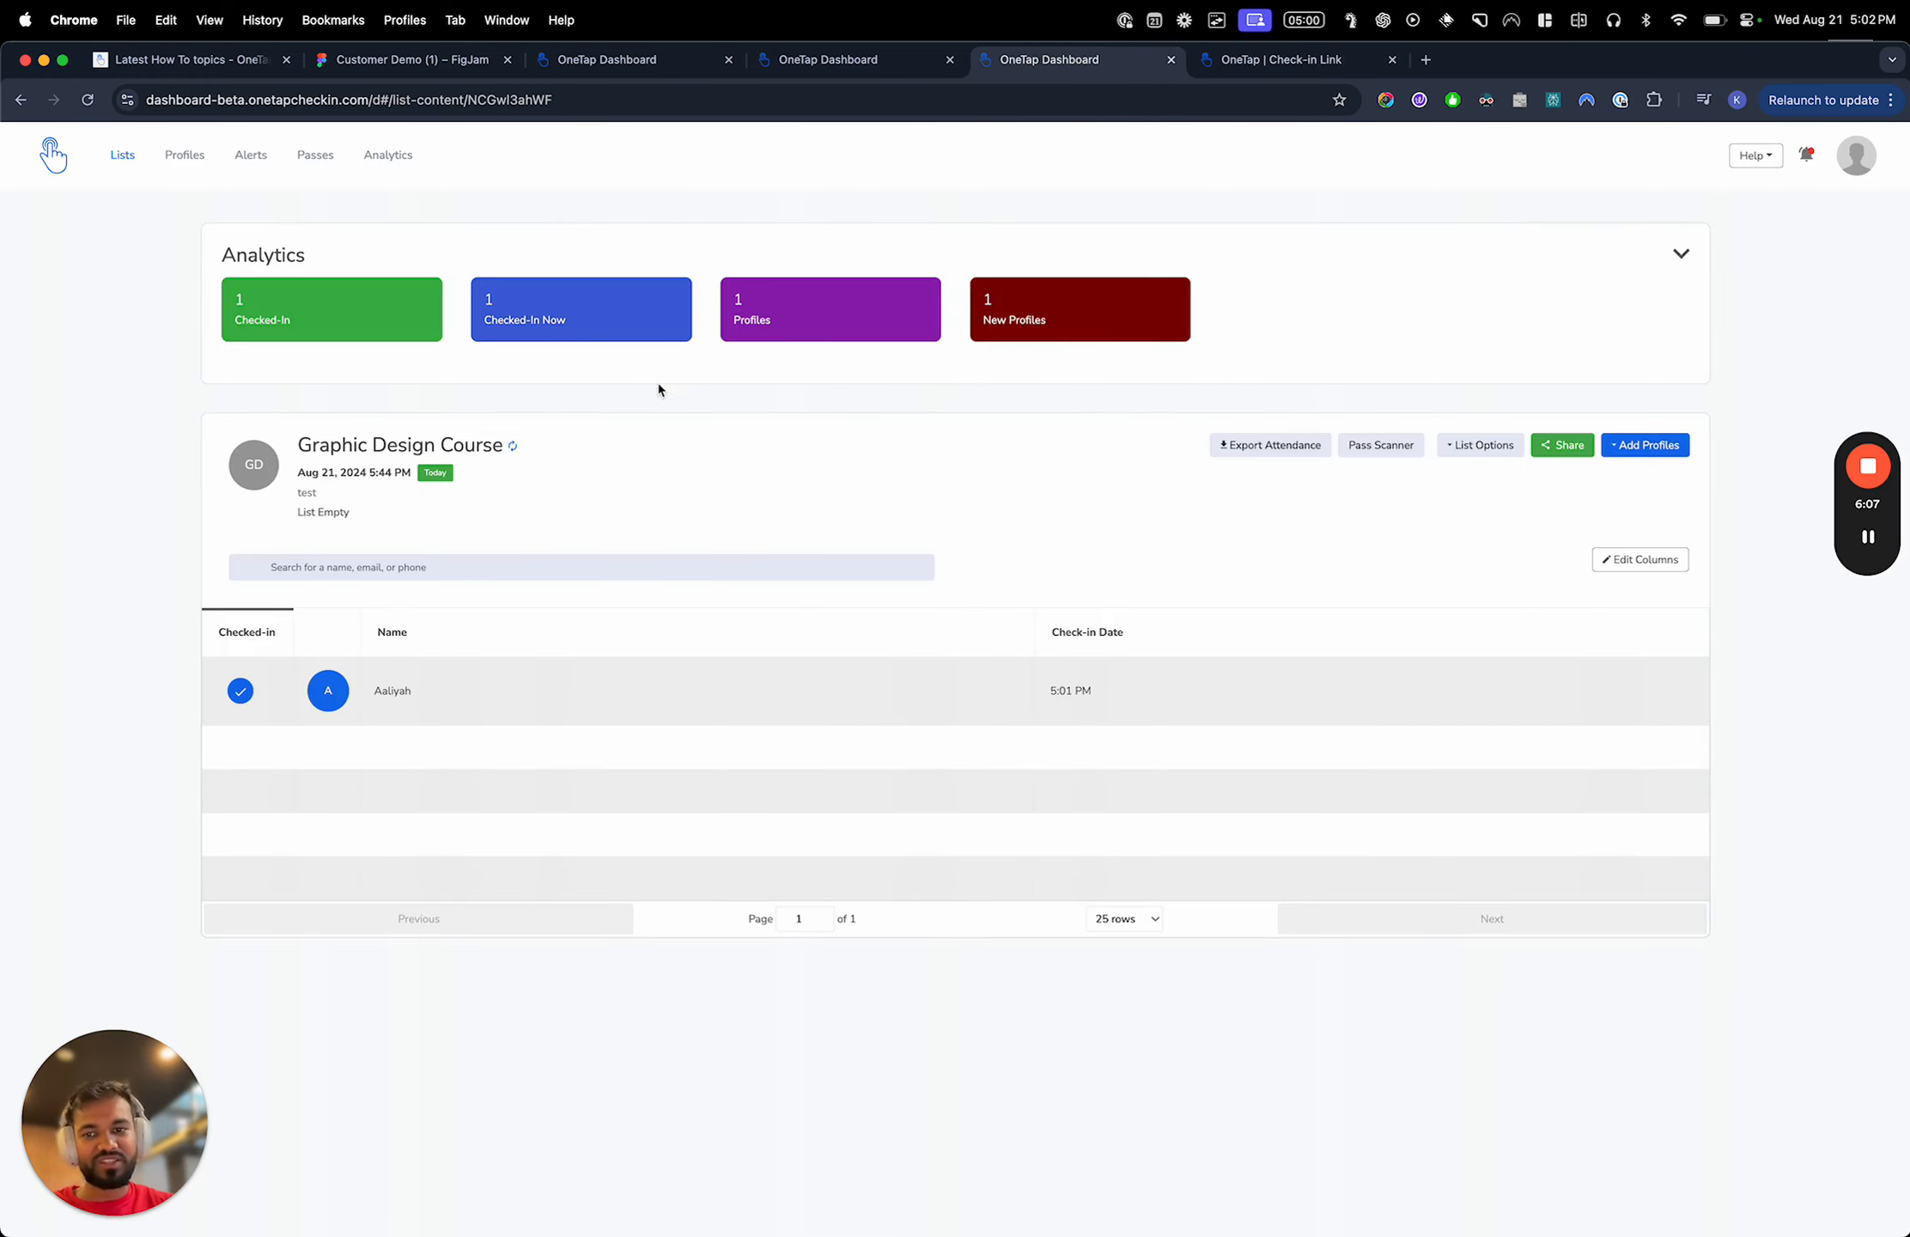
{"action": "left_click", "coordinate": [513, 446]}
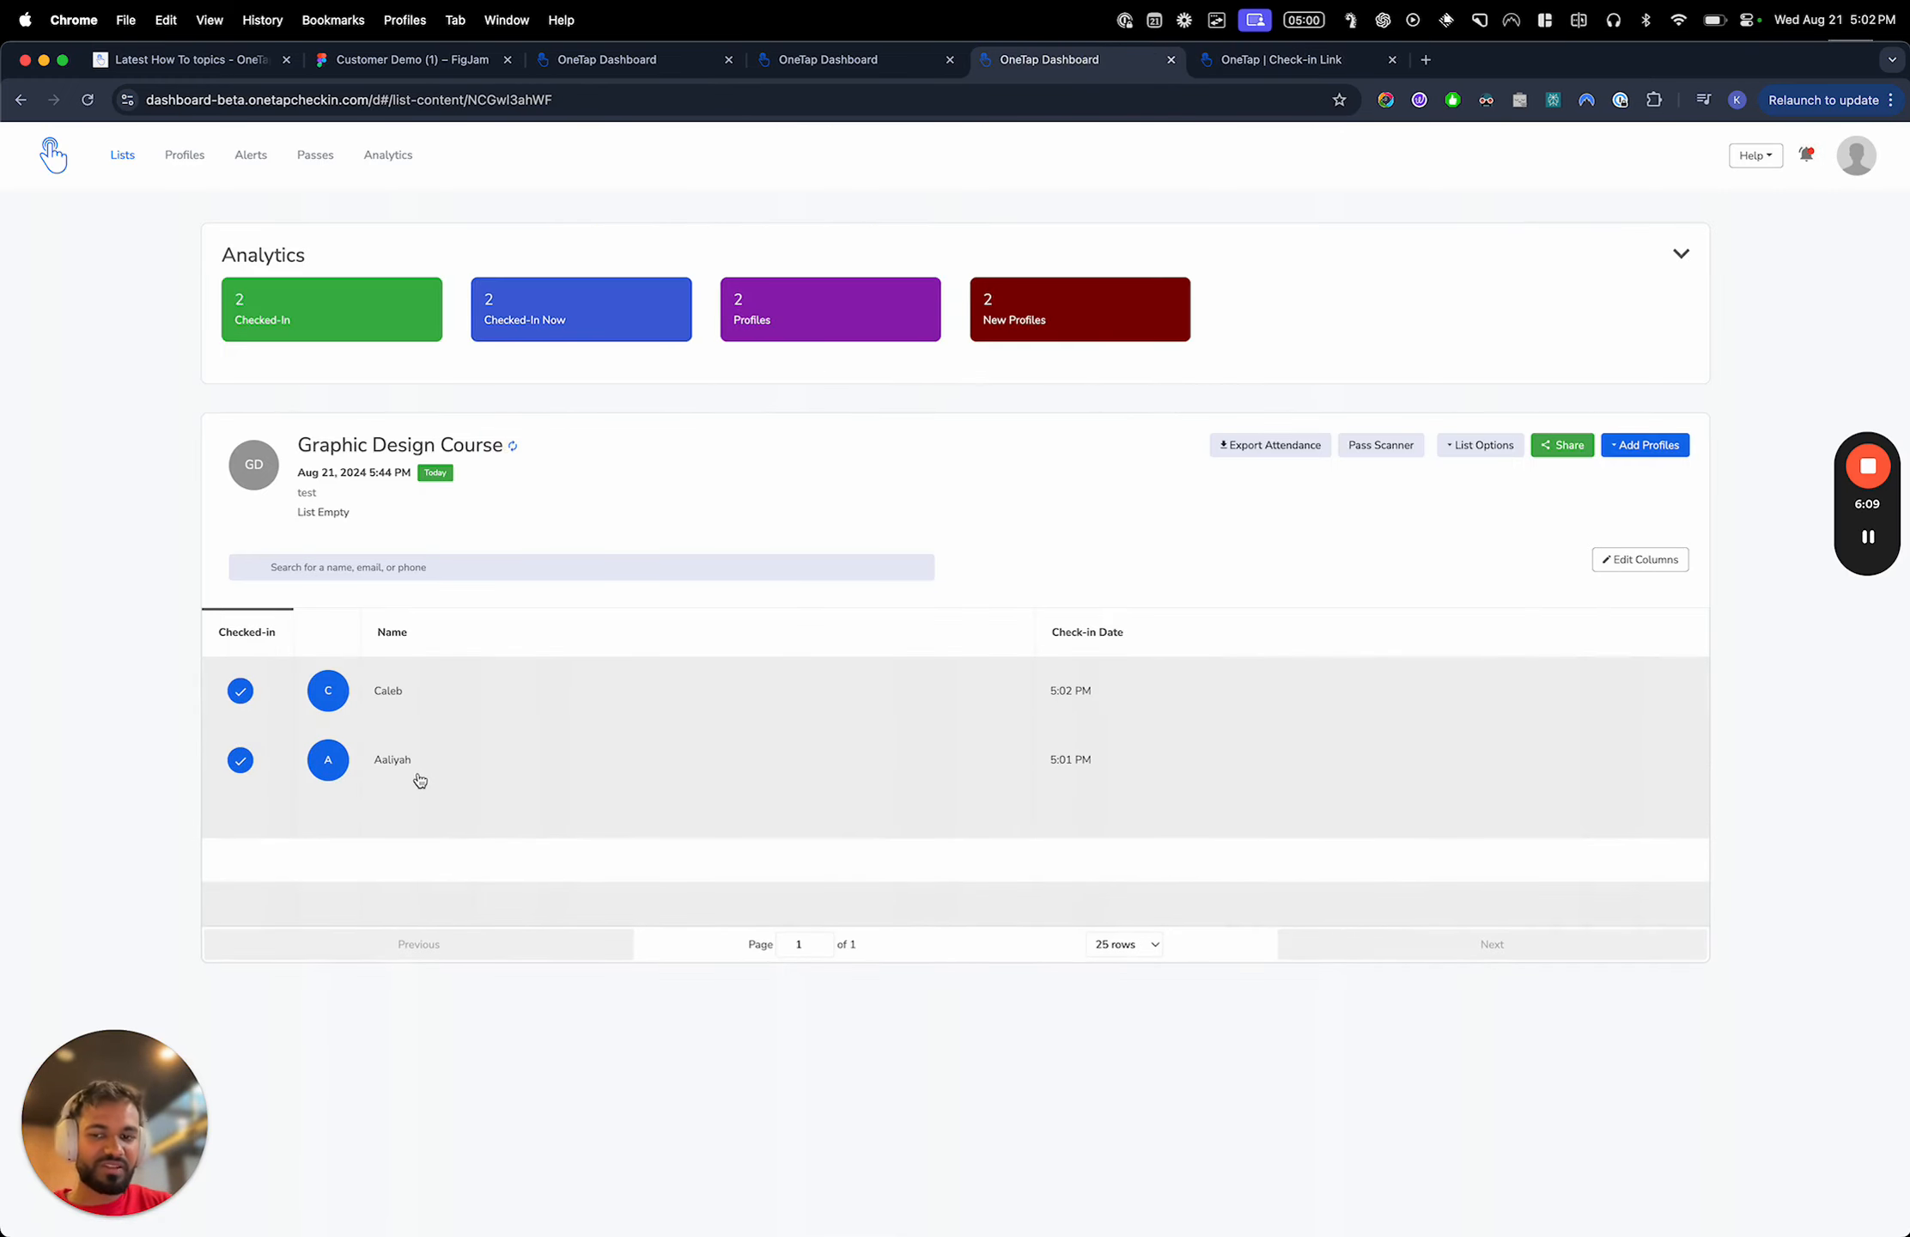
Open the settings of the Graphic Design Course list's public check-in link
{"action": "left_click", "coordinate": [1562, 445]}
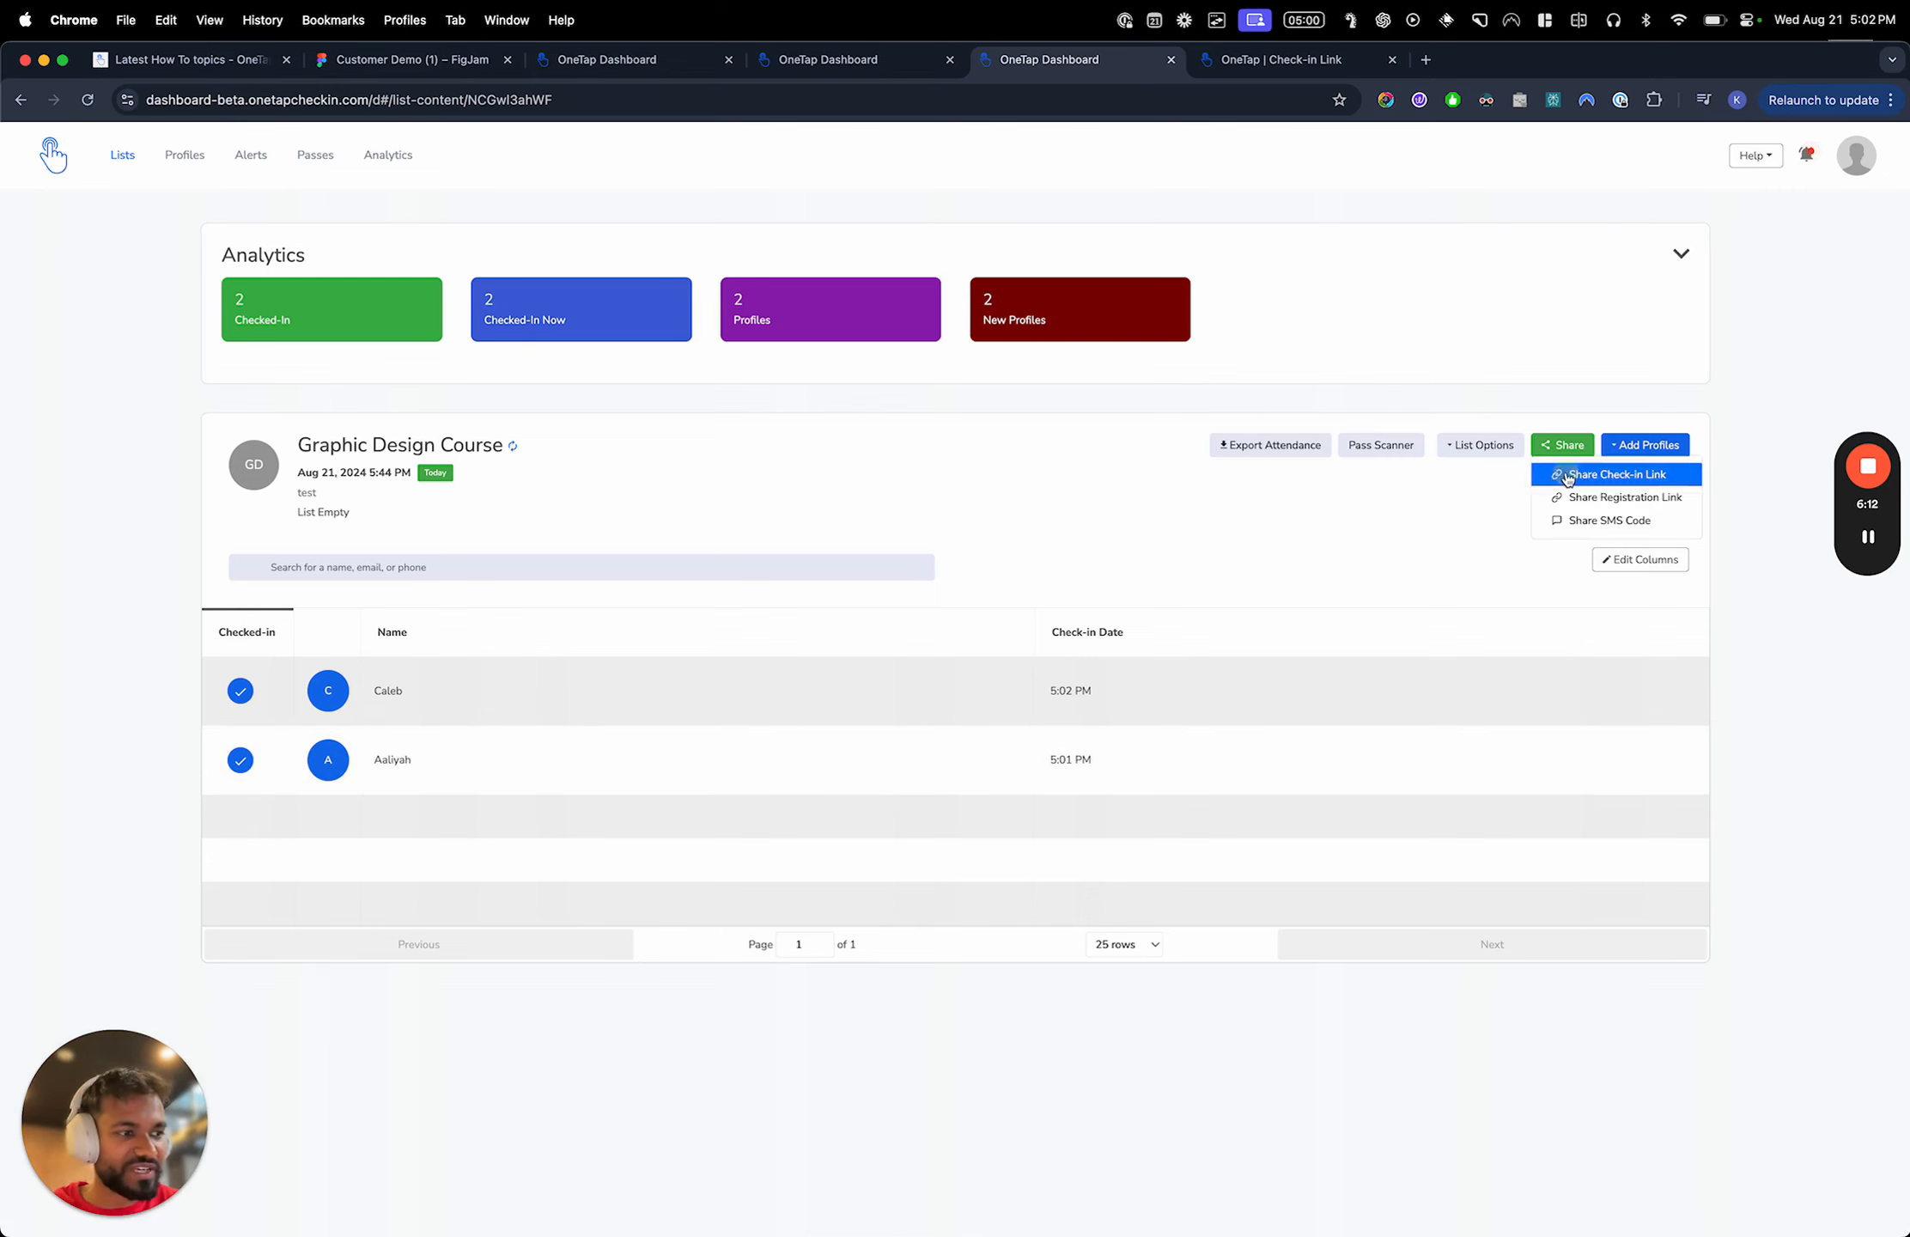
{"action": "left_click", "coordinate": [1567, 476]}
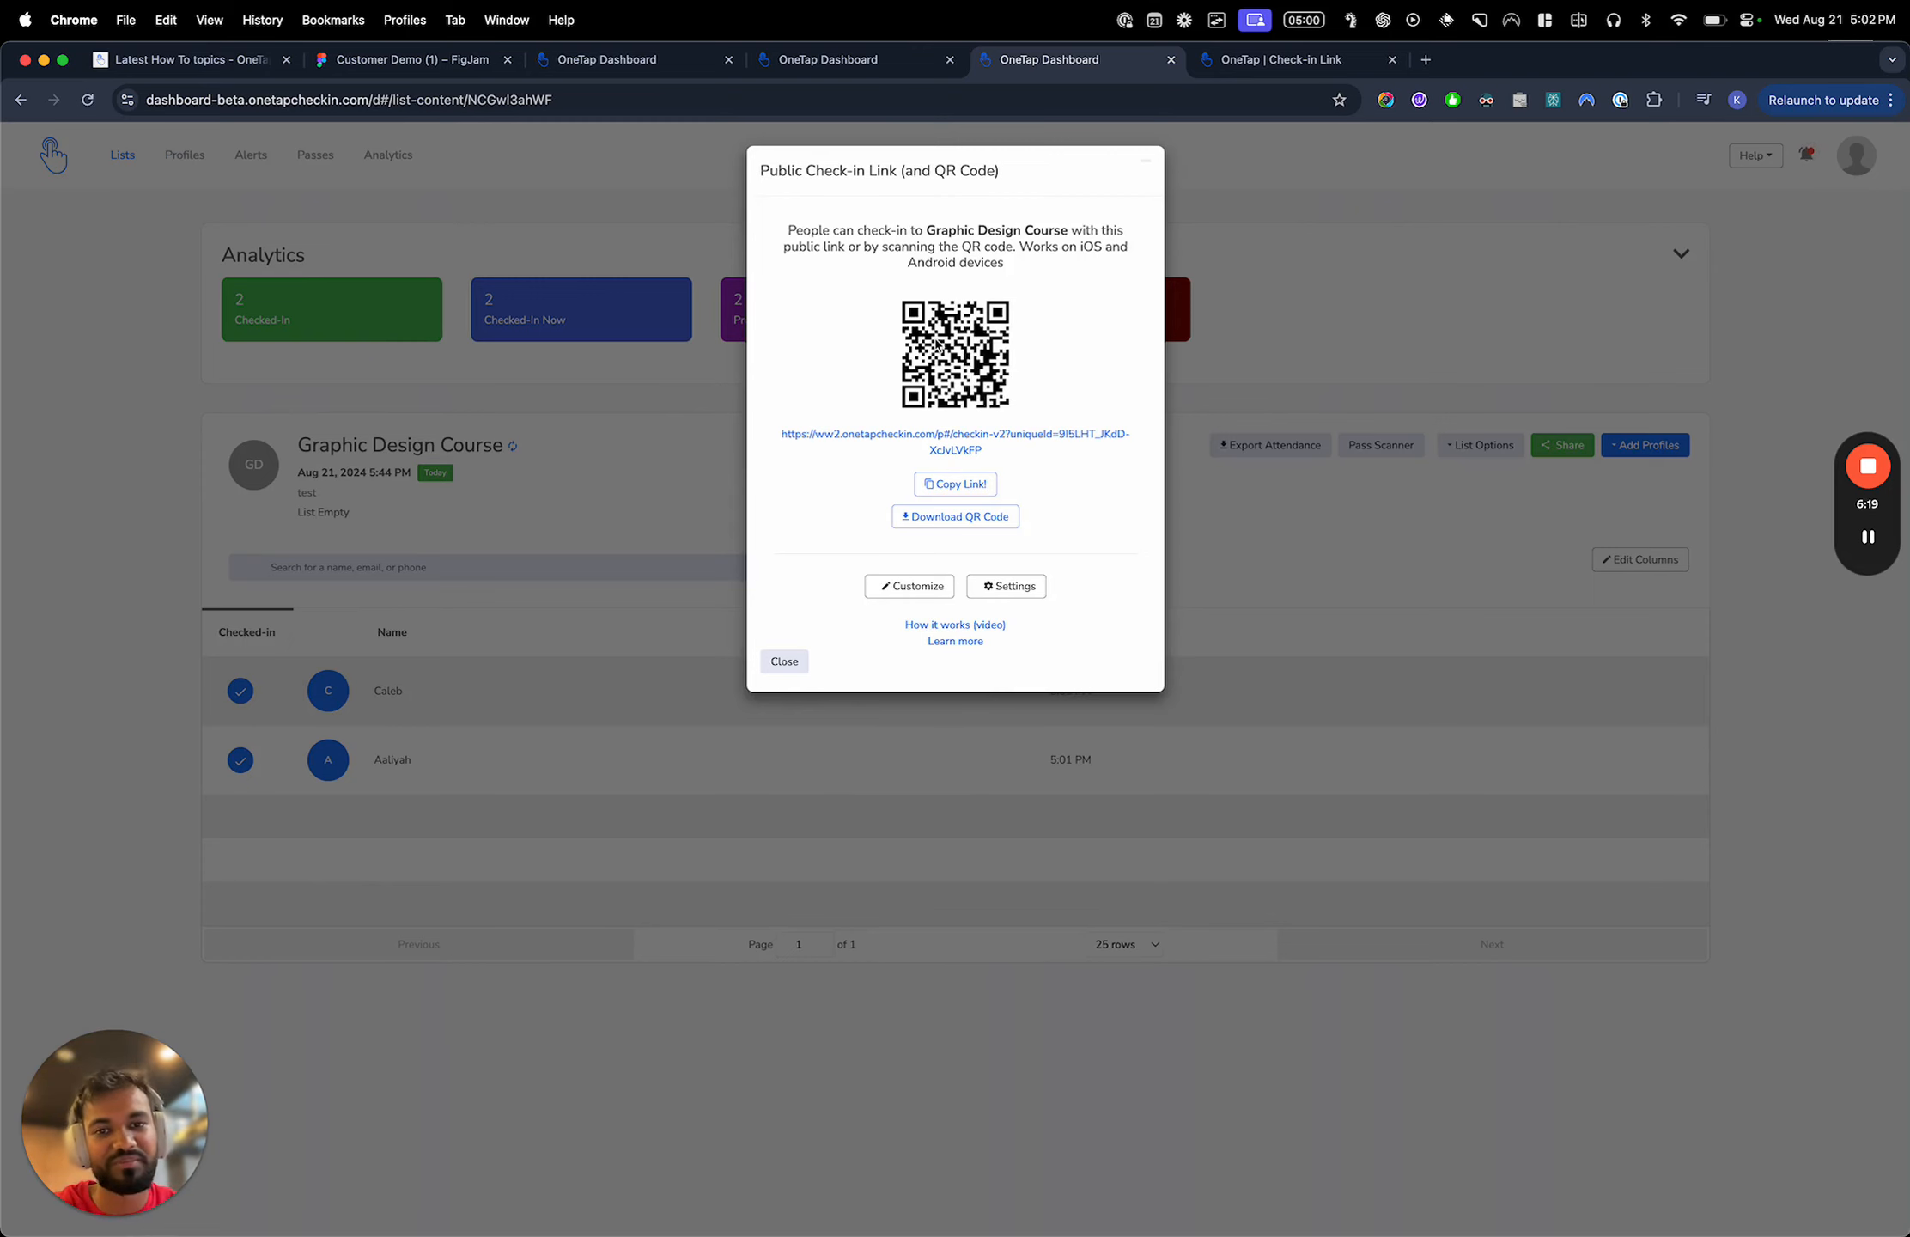
{"action": "scroll", "coordinate": [934, 344], "scroll_direction": "up", "scroll_amount": 3}
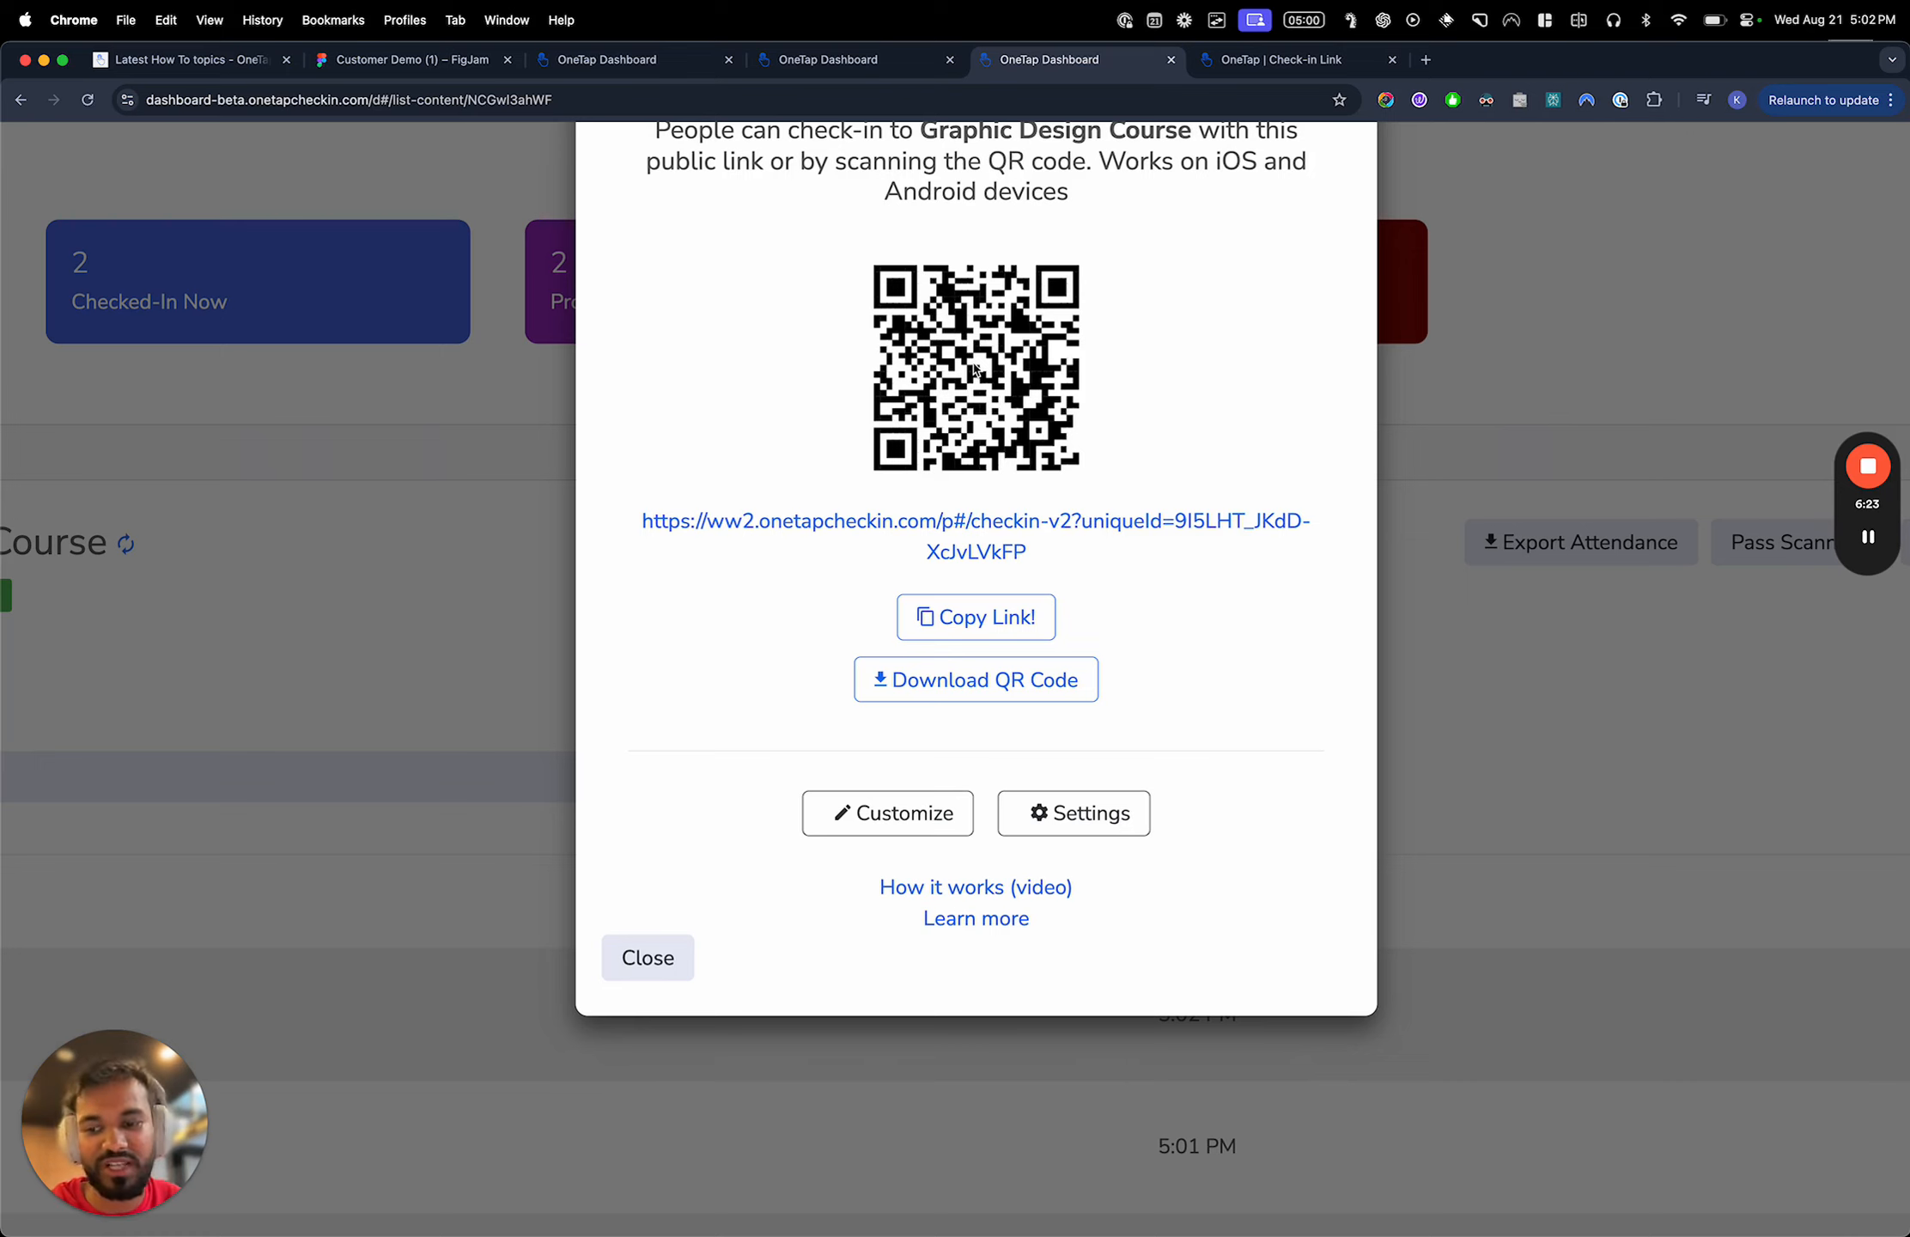
{"action": "left_click", "coordinate": [1069, 806]}
{"action": "scroll", "coordinate": [1025, 668], "scroll_direction": "down", "scroll_amount": 3}
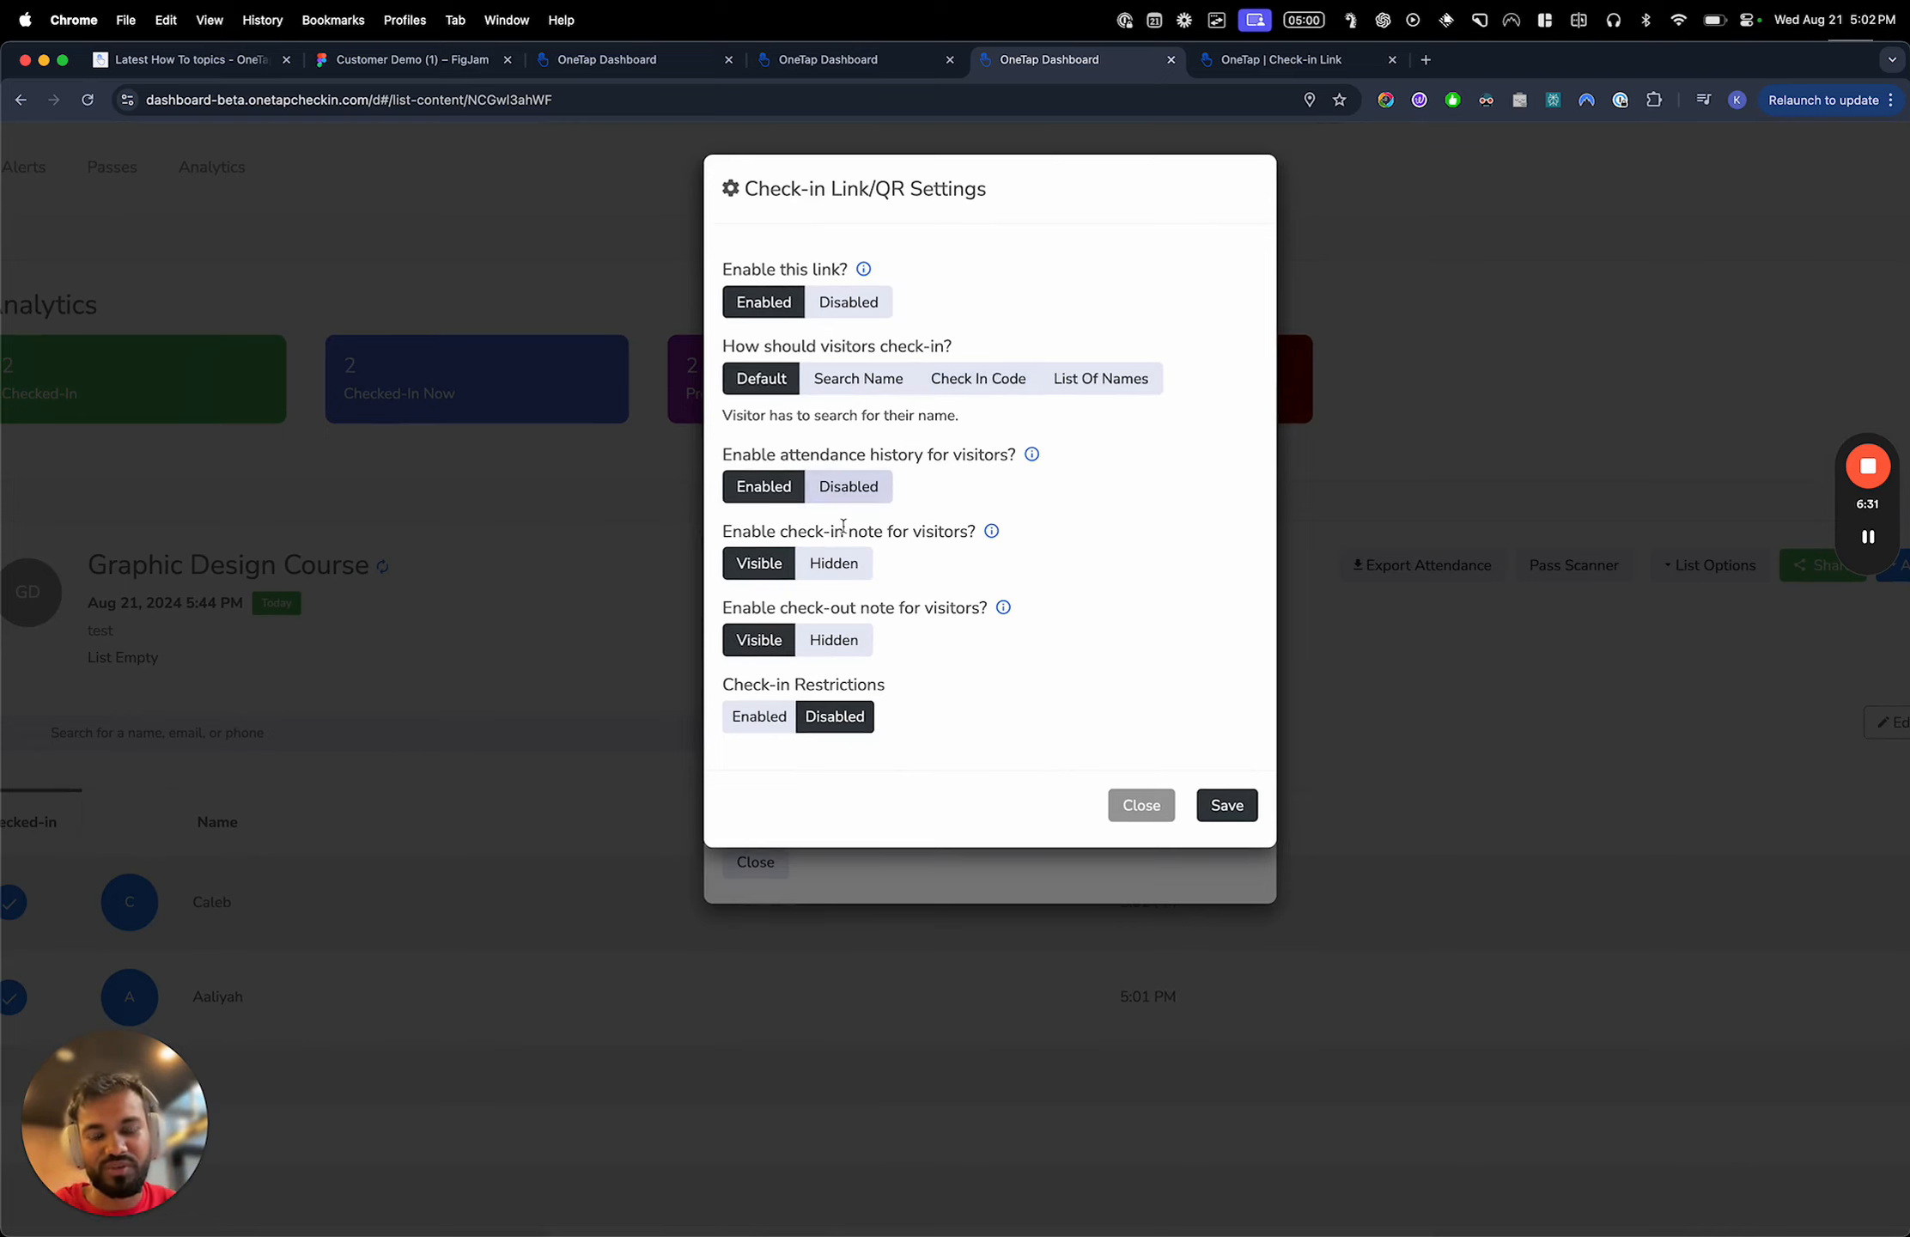
Enable Check-in Restrictions for the link and choose Time Restriction as its date or time limit
{"action": "left_click", "coordinate": [769, 718]}
{"action": "scroll", "coordinate": [959, 764], "scroll_direction": "down", "scroll_amount": 1}
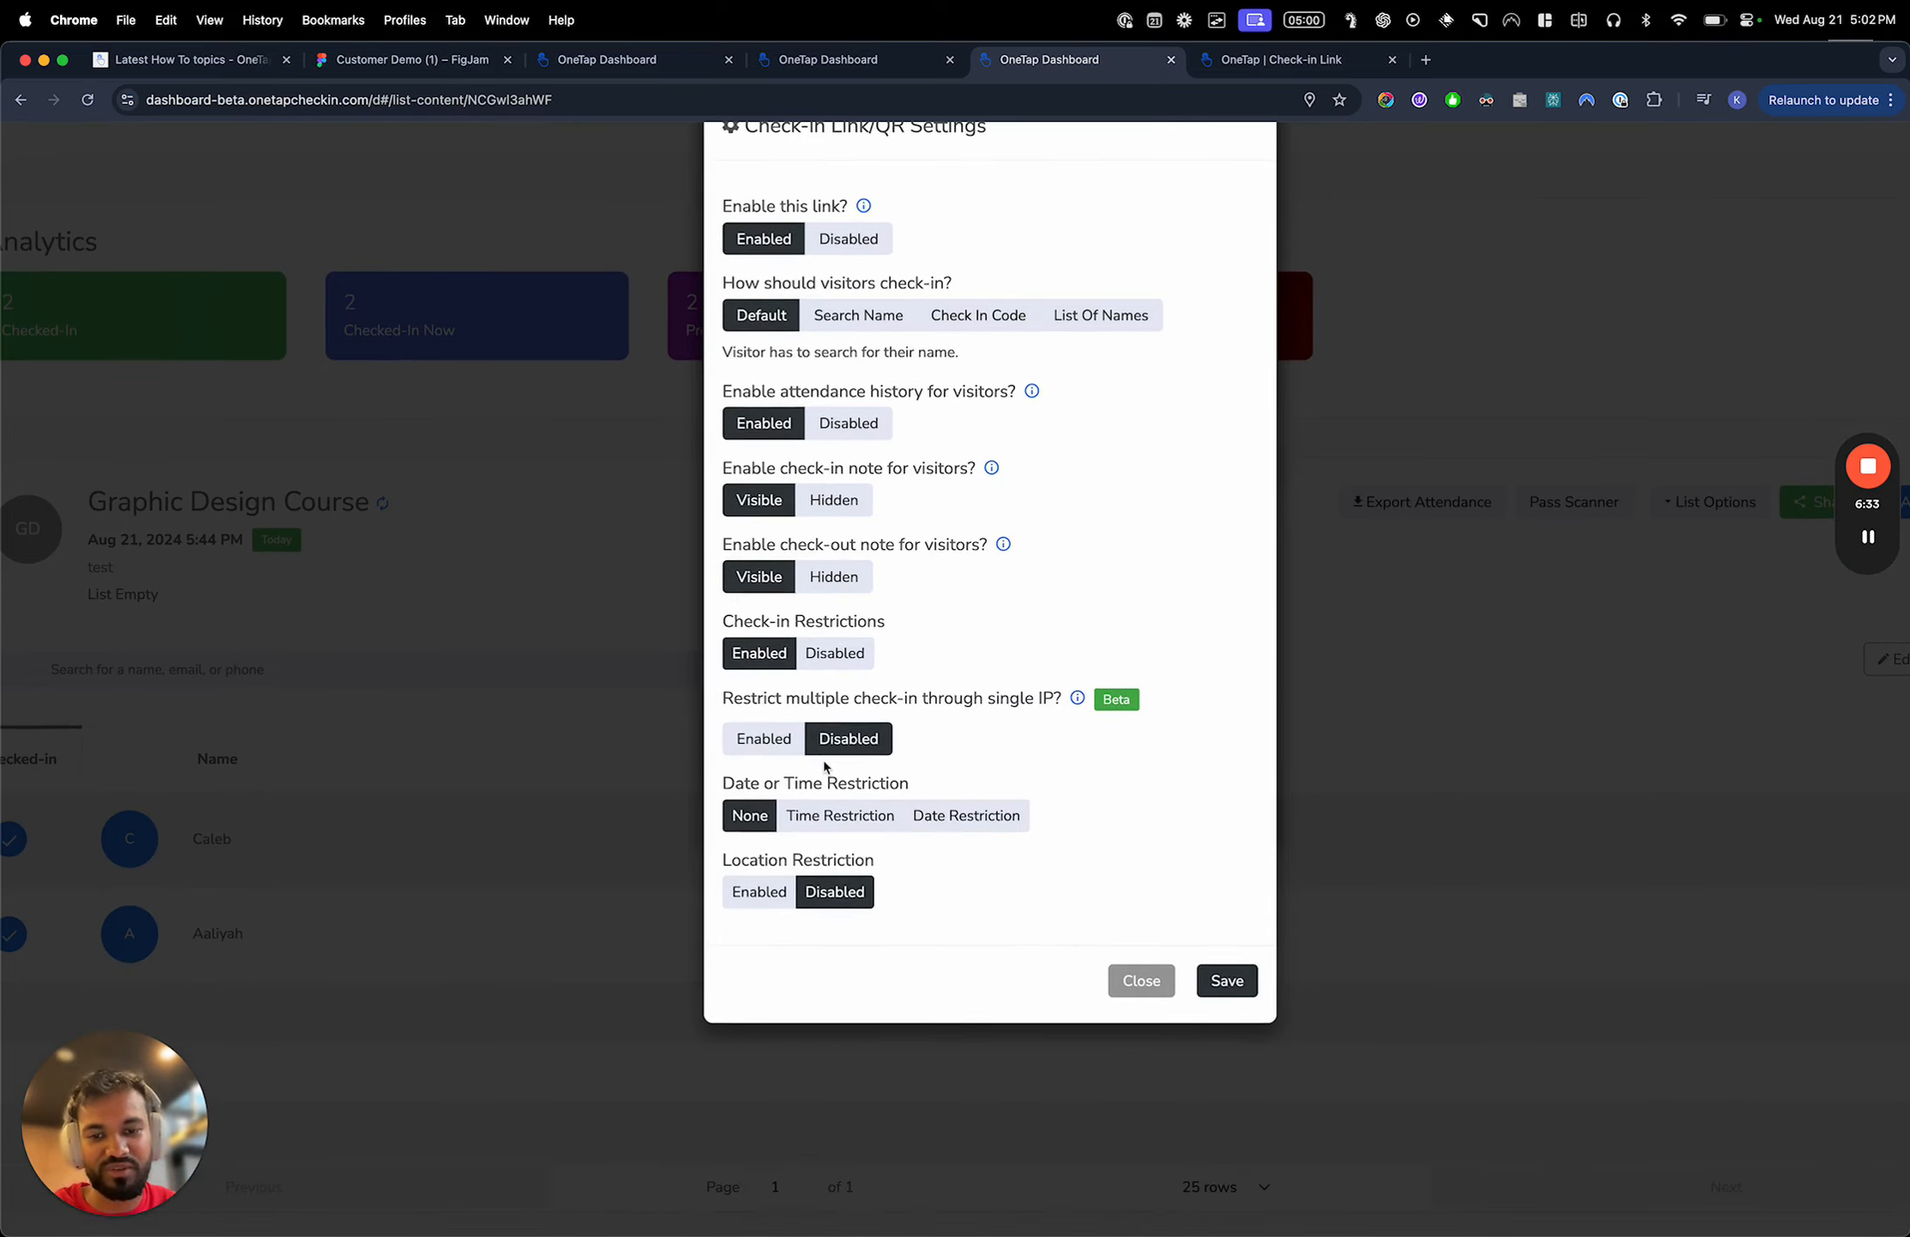
{"action": "left_click", "coordinate": [838, 824]}
{"action": "scroll", "coordinate": [773, 837], "scroll_direction": "down", "scroll_amount": 1}
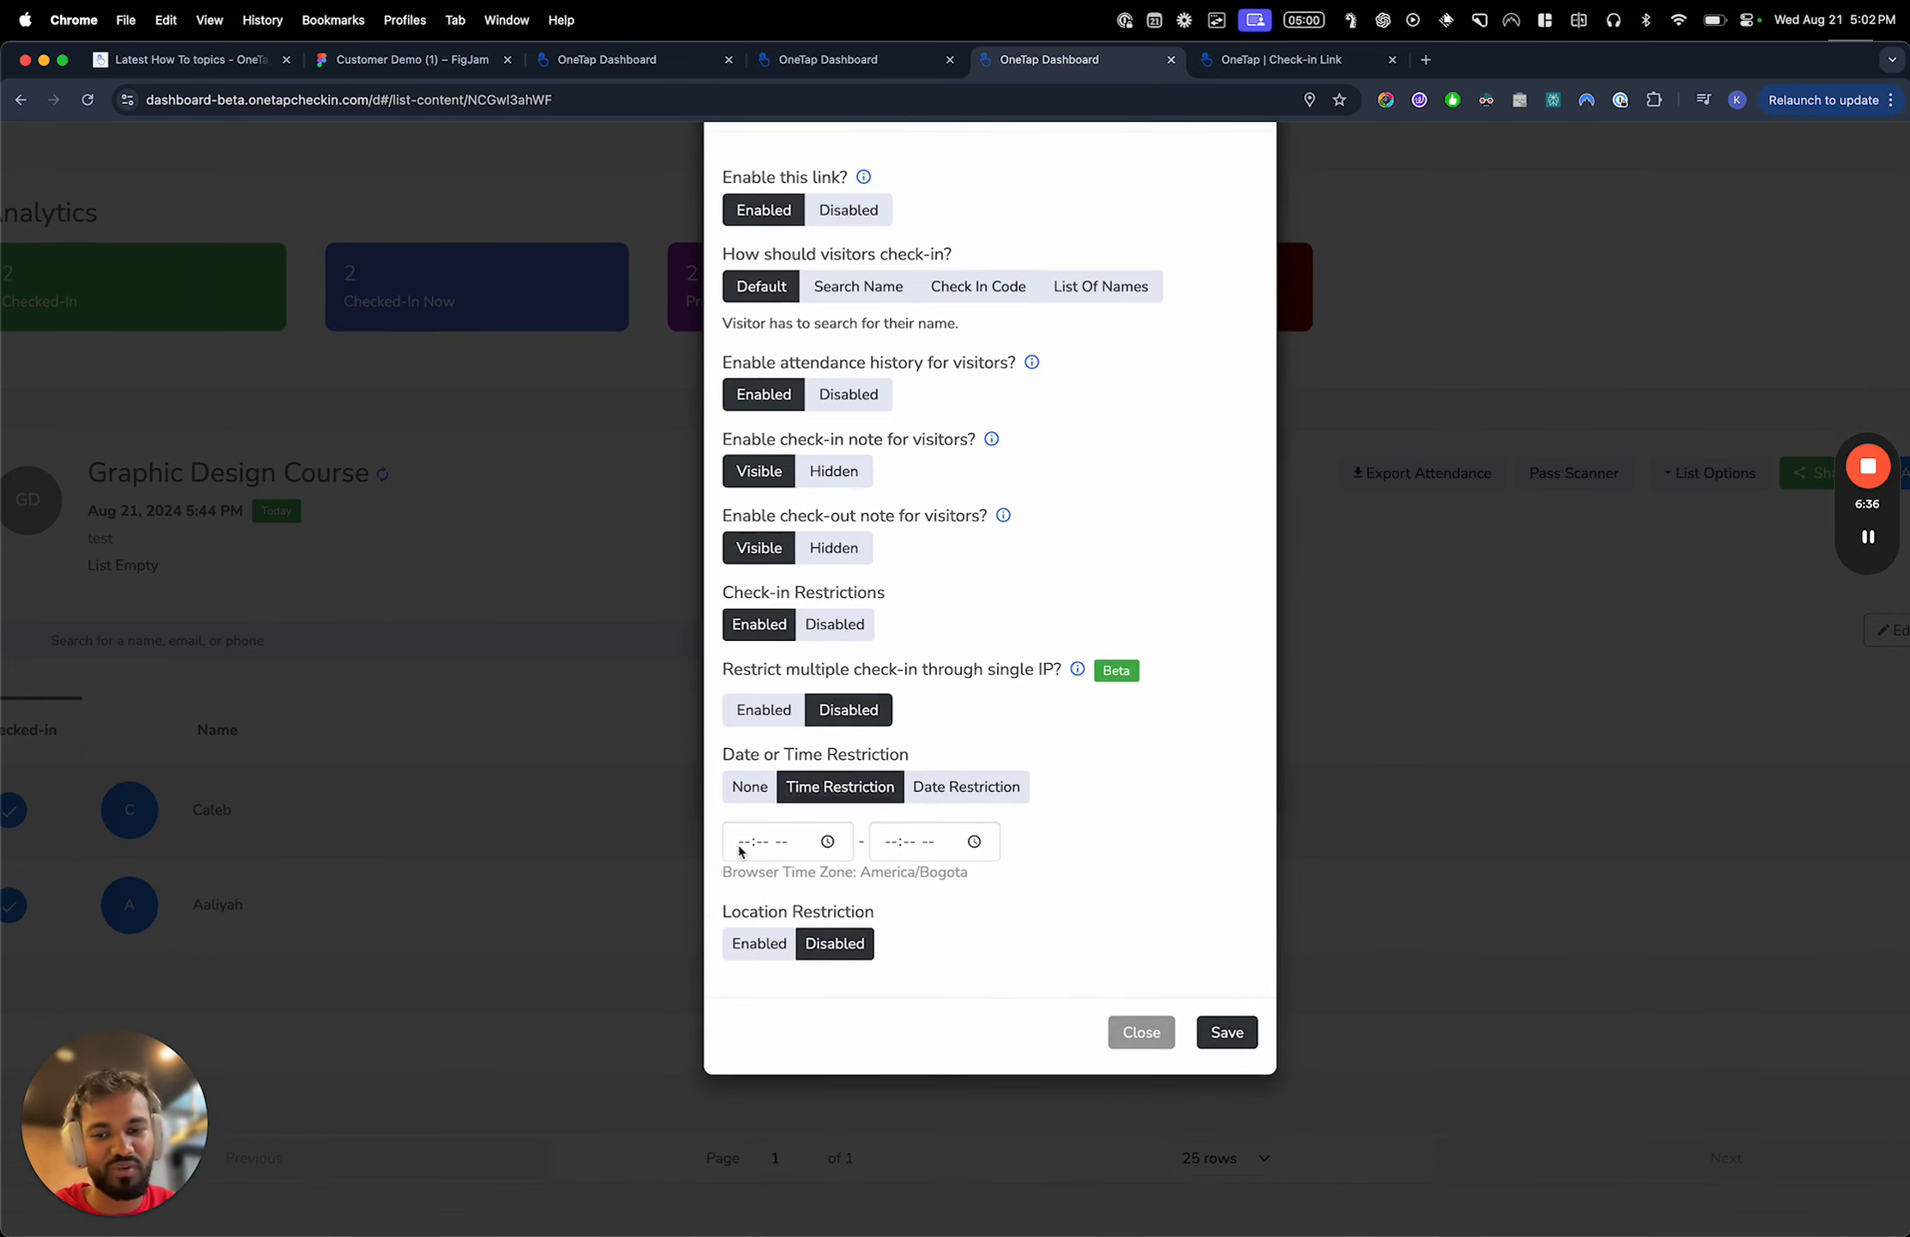
Set the start of the allowed check-in time to 04:50 PM
{"action": "left_click", "coordinate": [740, 845]}
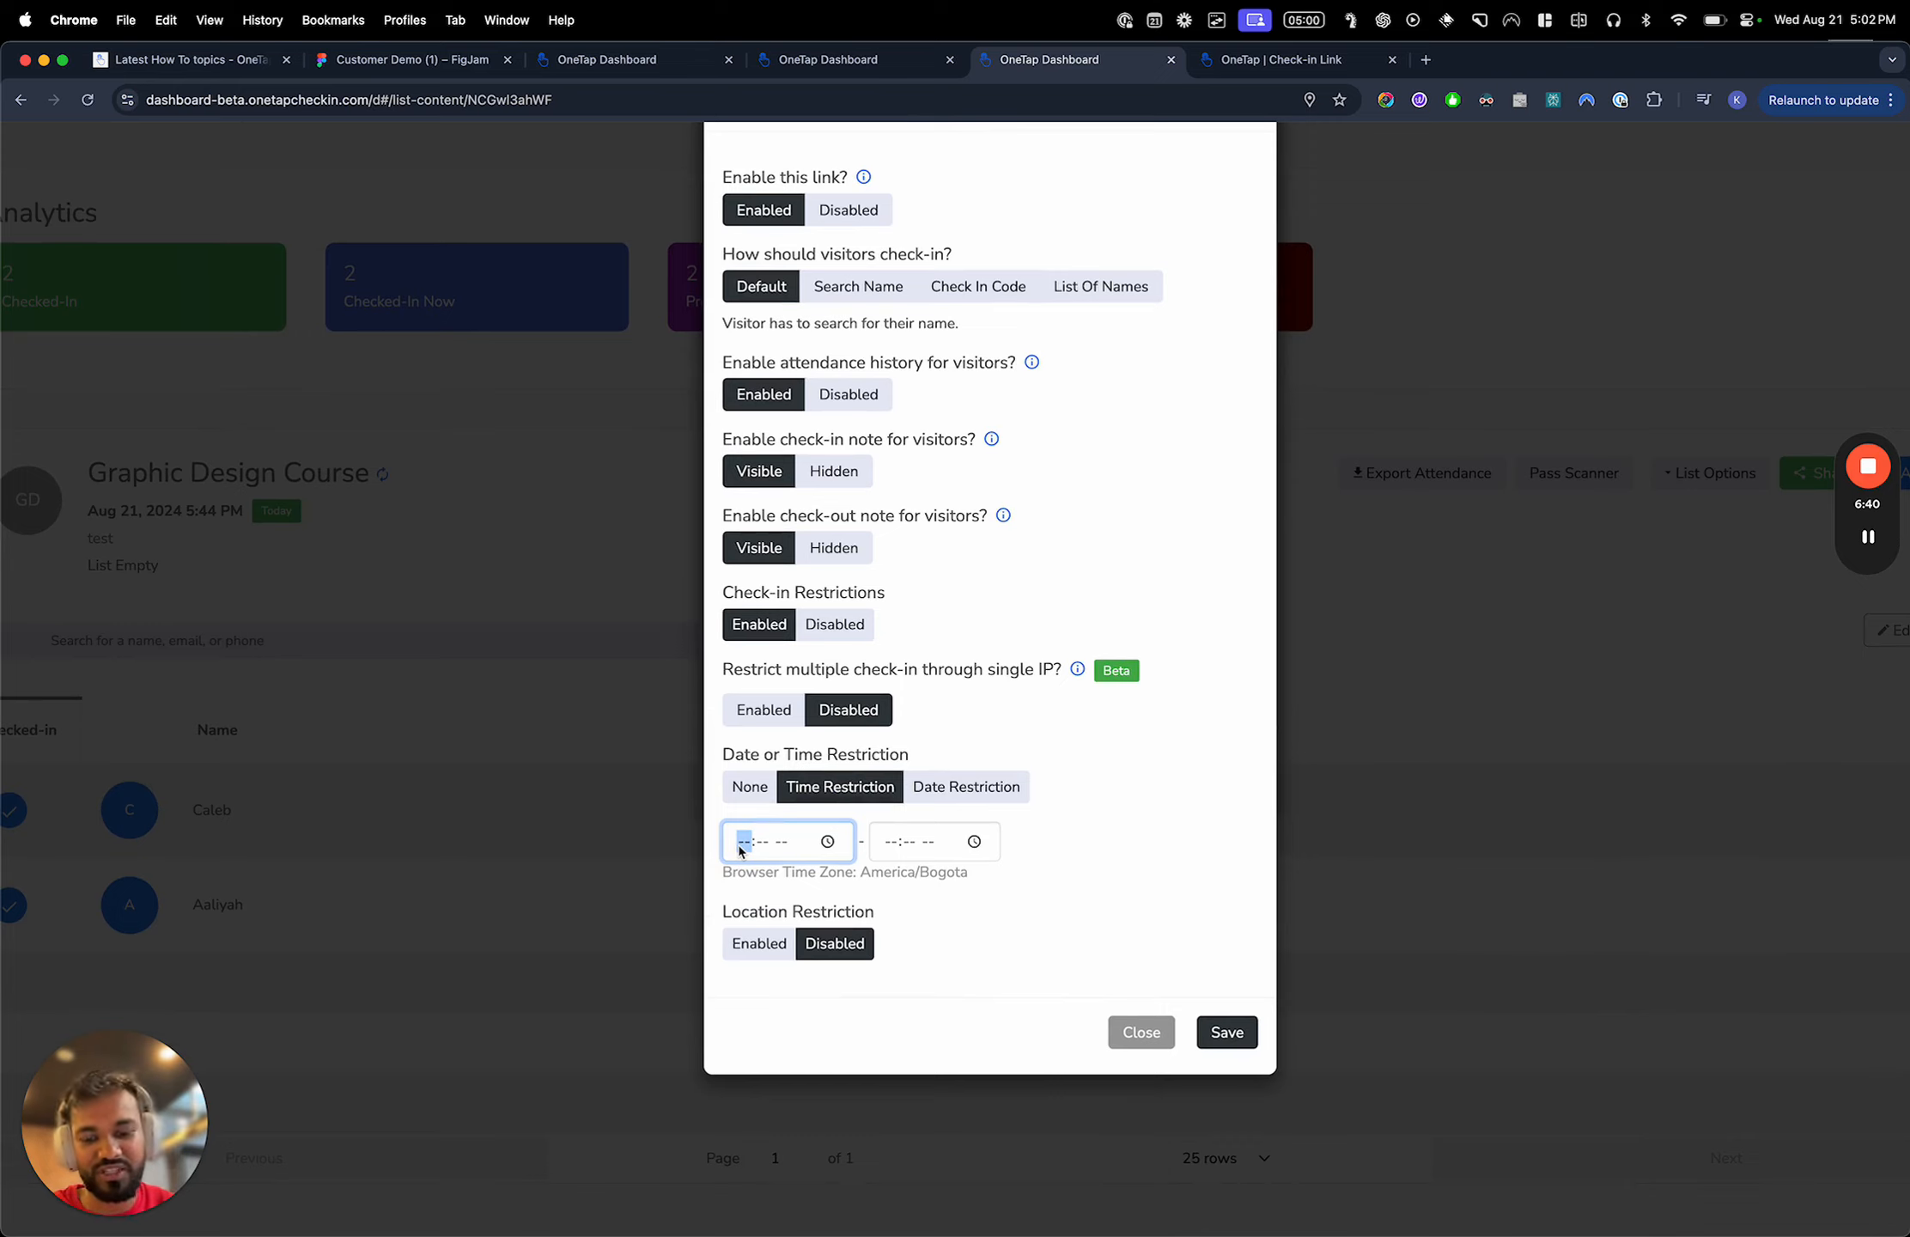
{"action": "type", "text": "5:"}
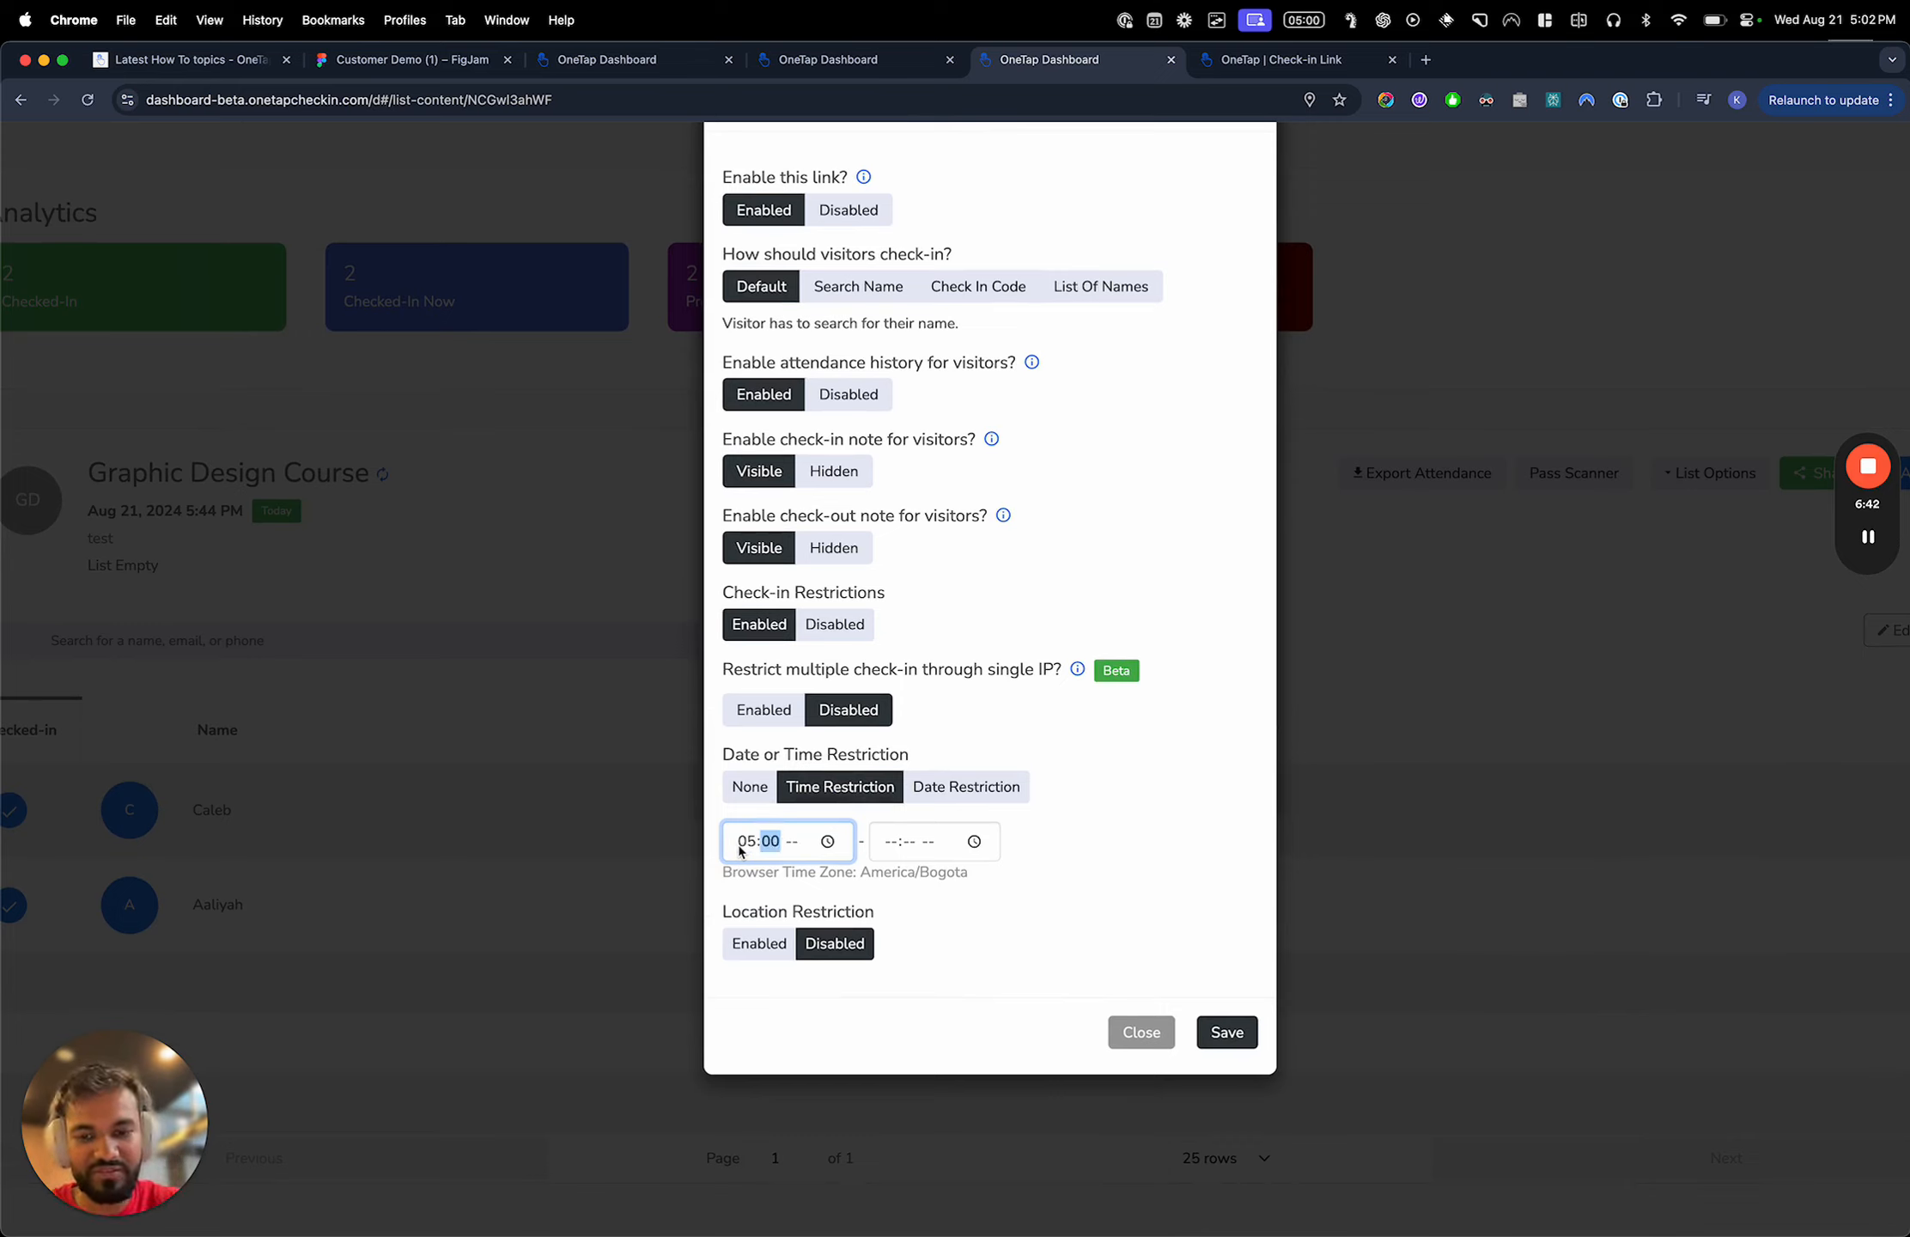
{"action": "type", "text": "0"}
{"action": "left_click", "coordinate": [895, 846]}
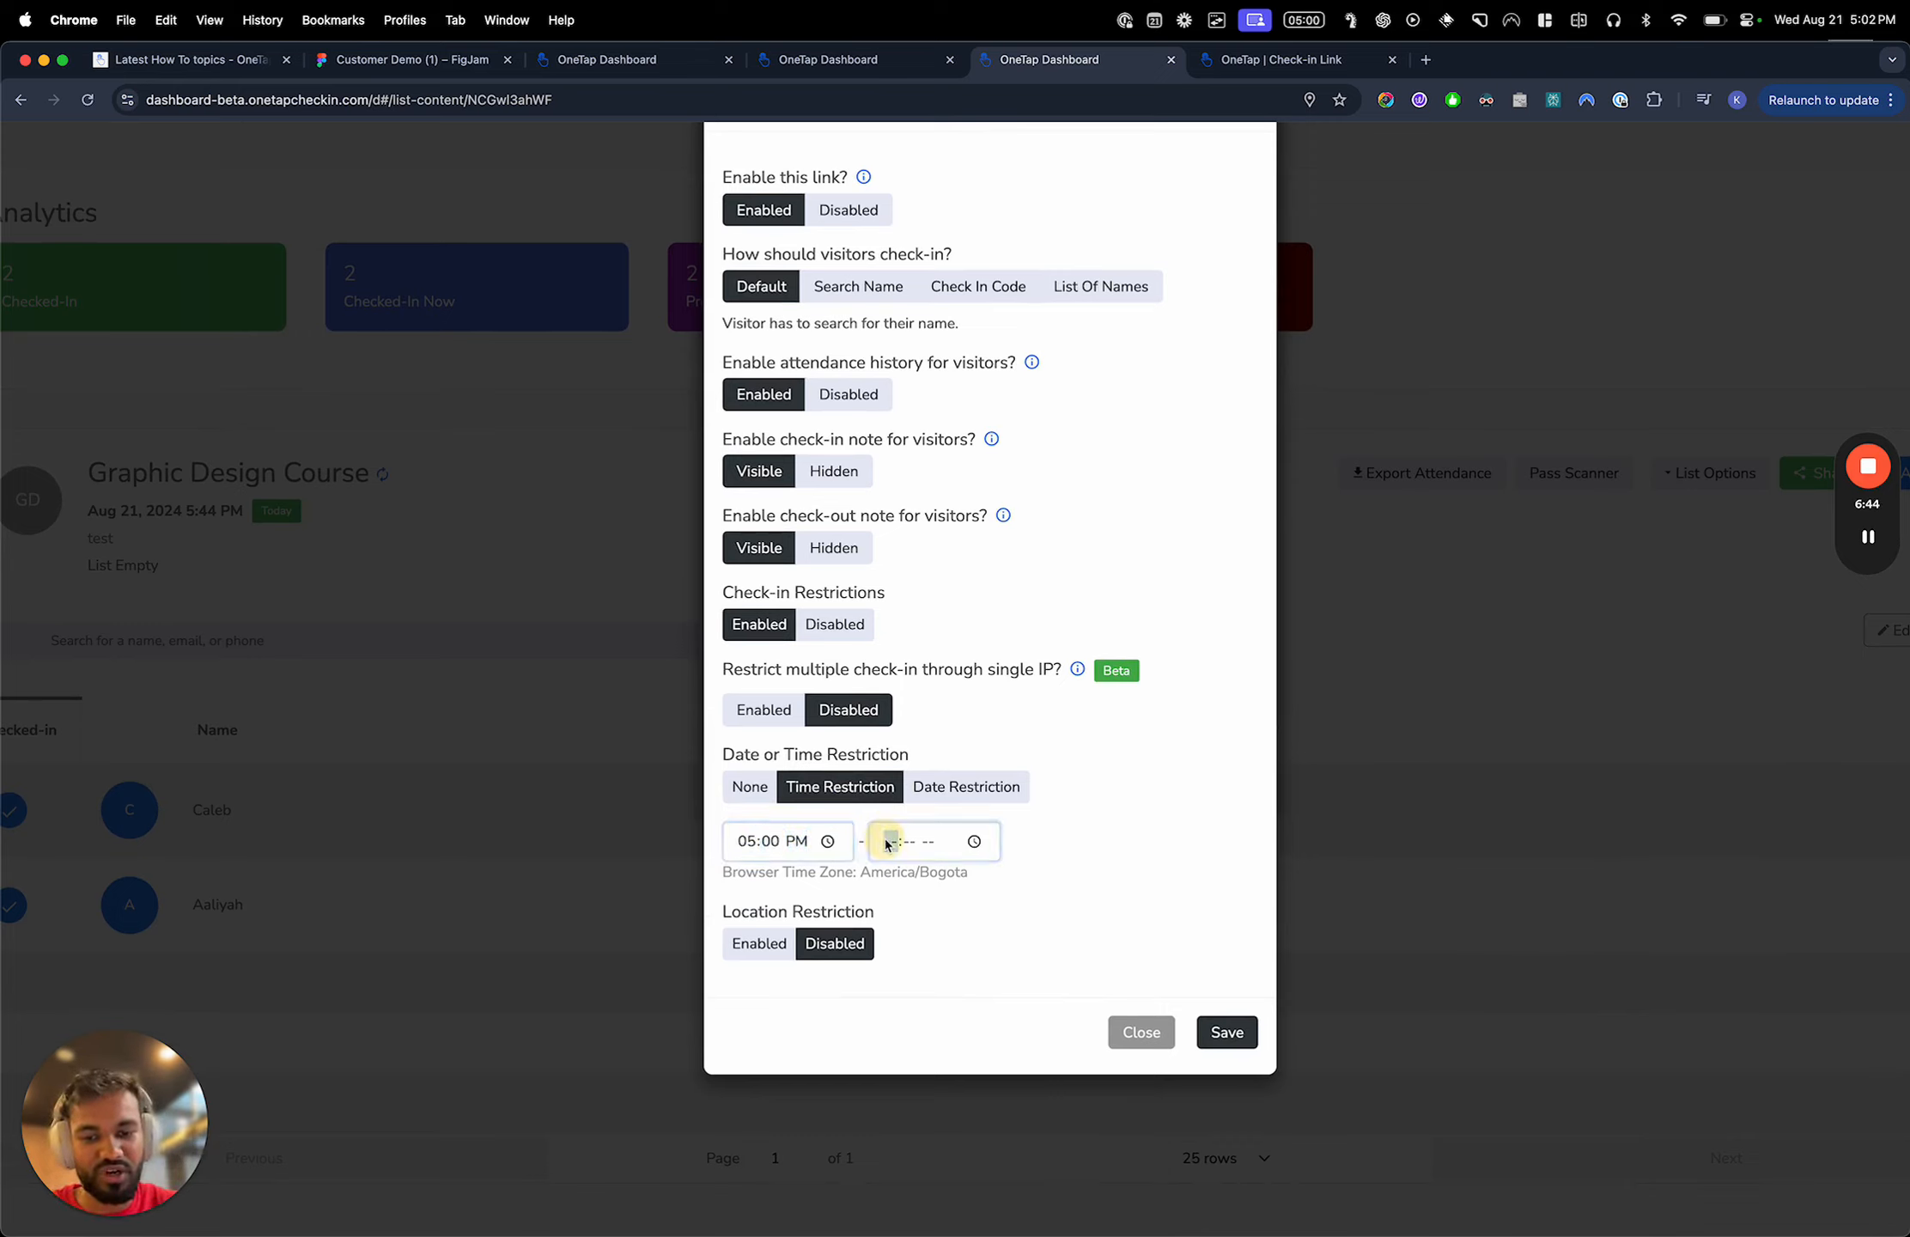
{"action": "left_click", "coordinate": [745, 851]}
{"action": "type", "text": "4:"}
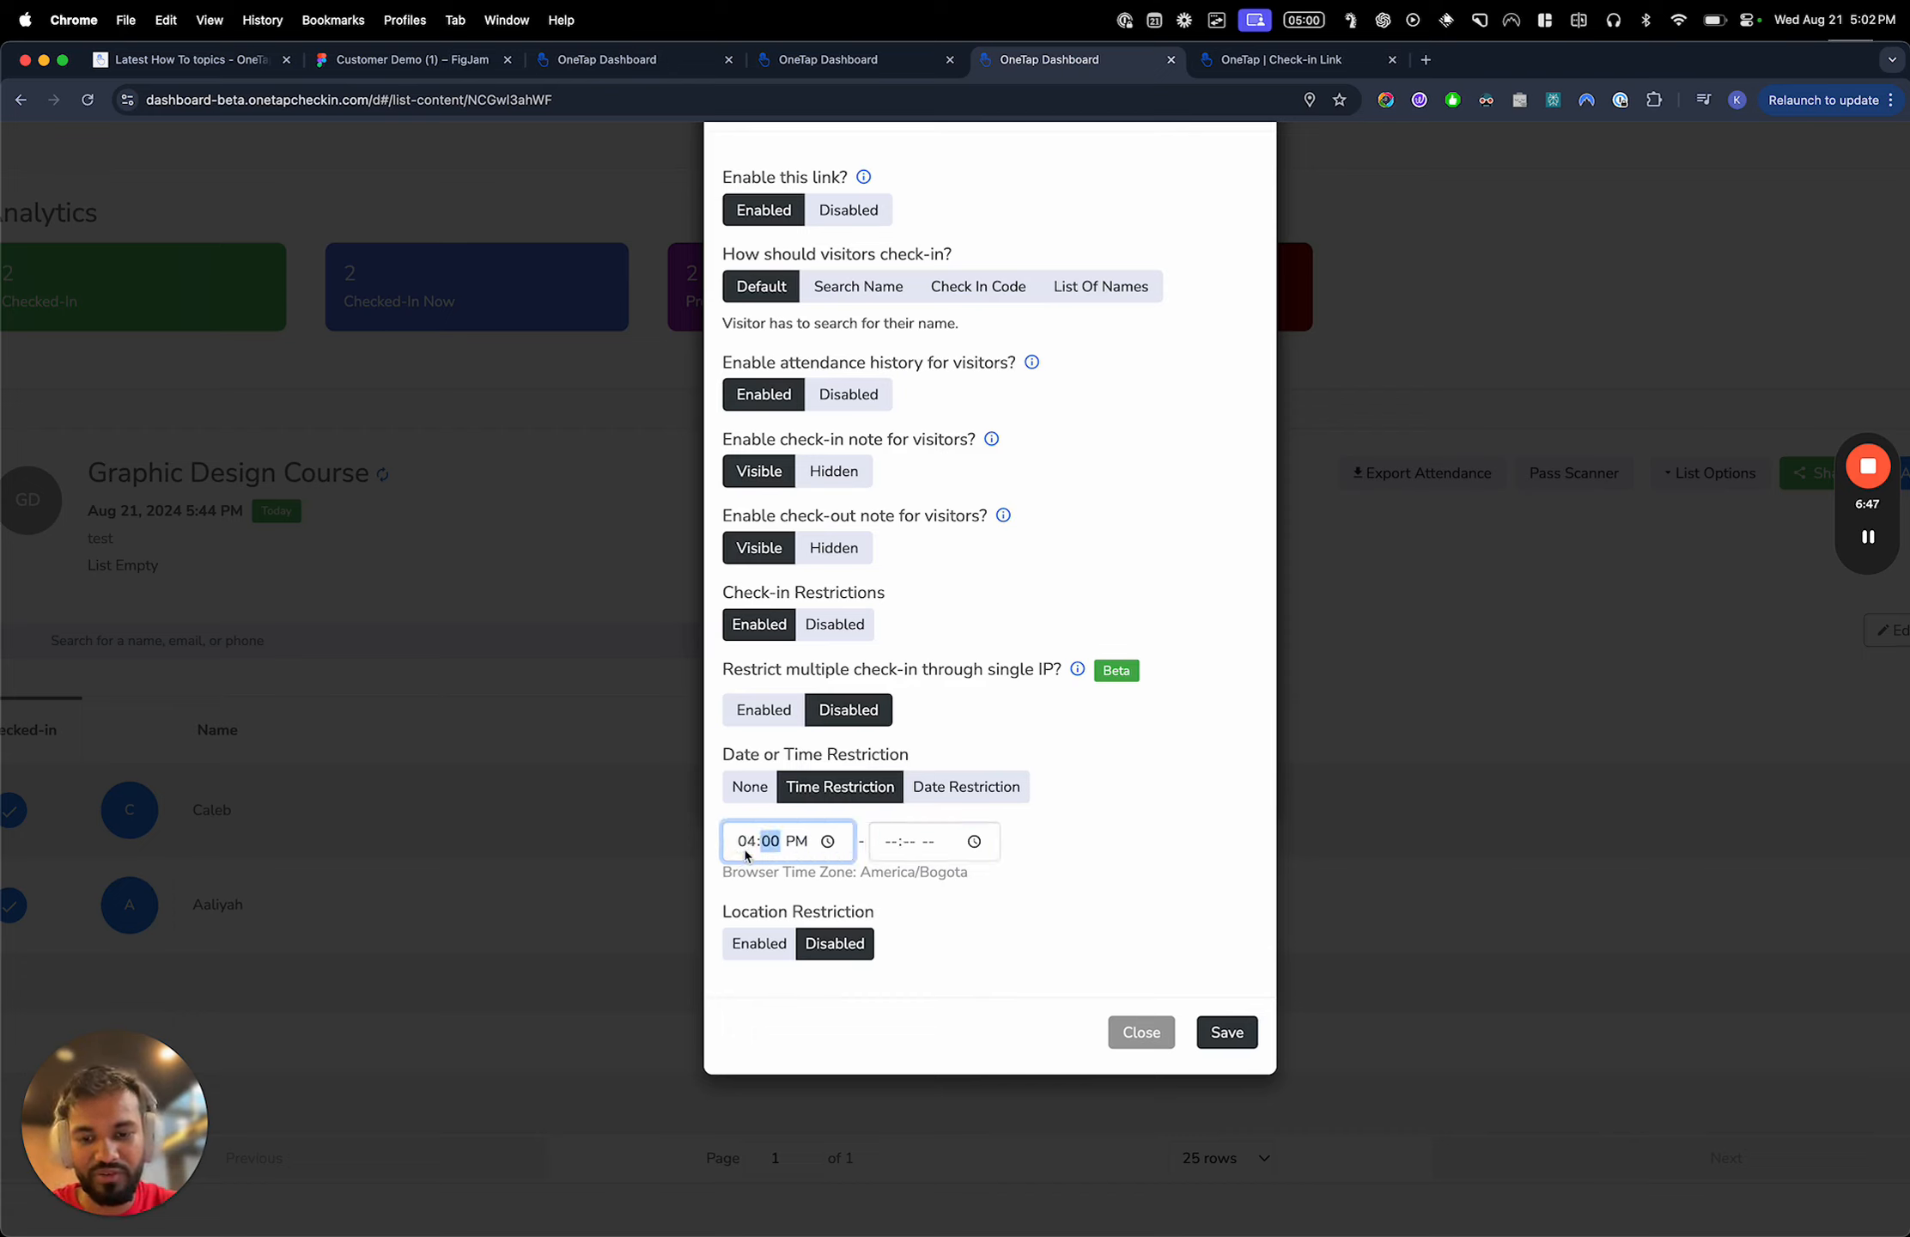
{"action": "type", "text": "50"}
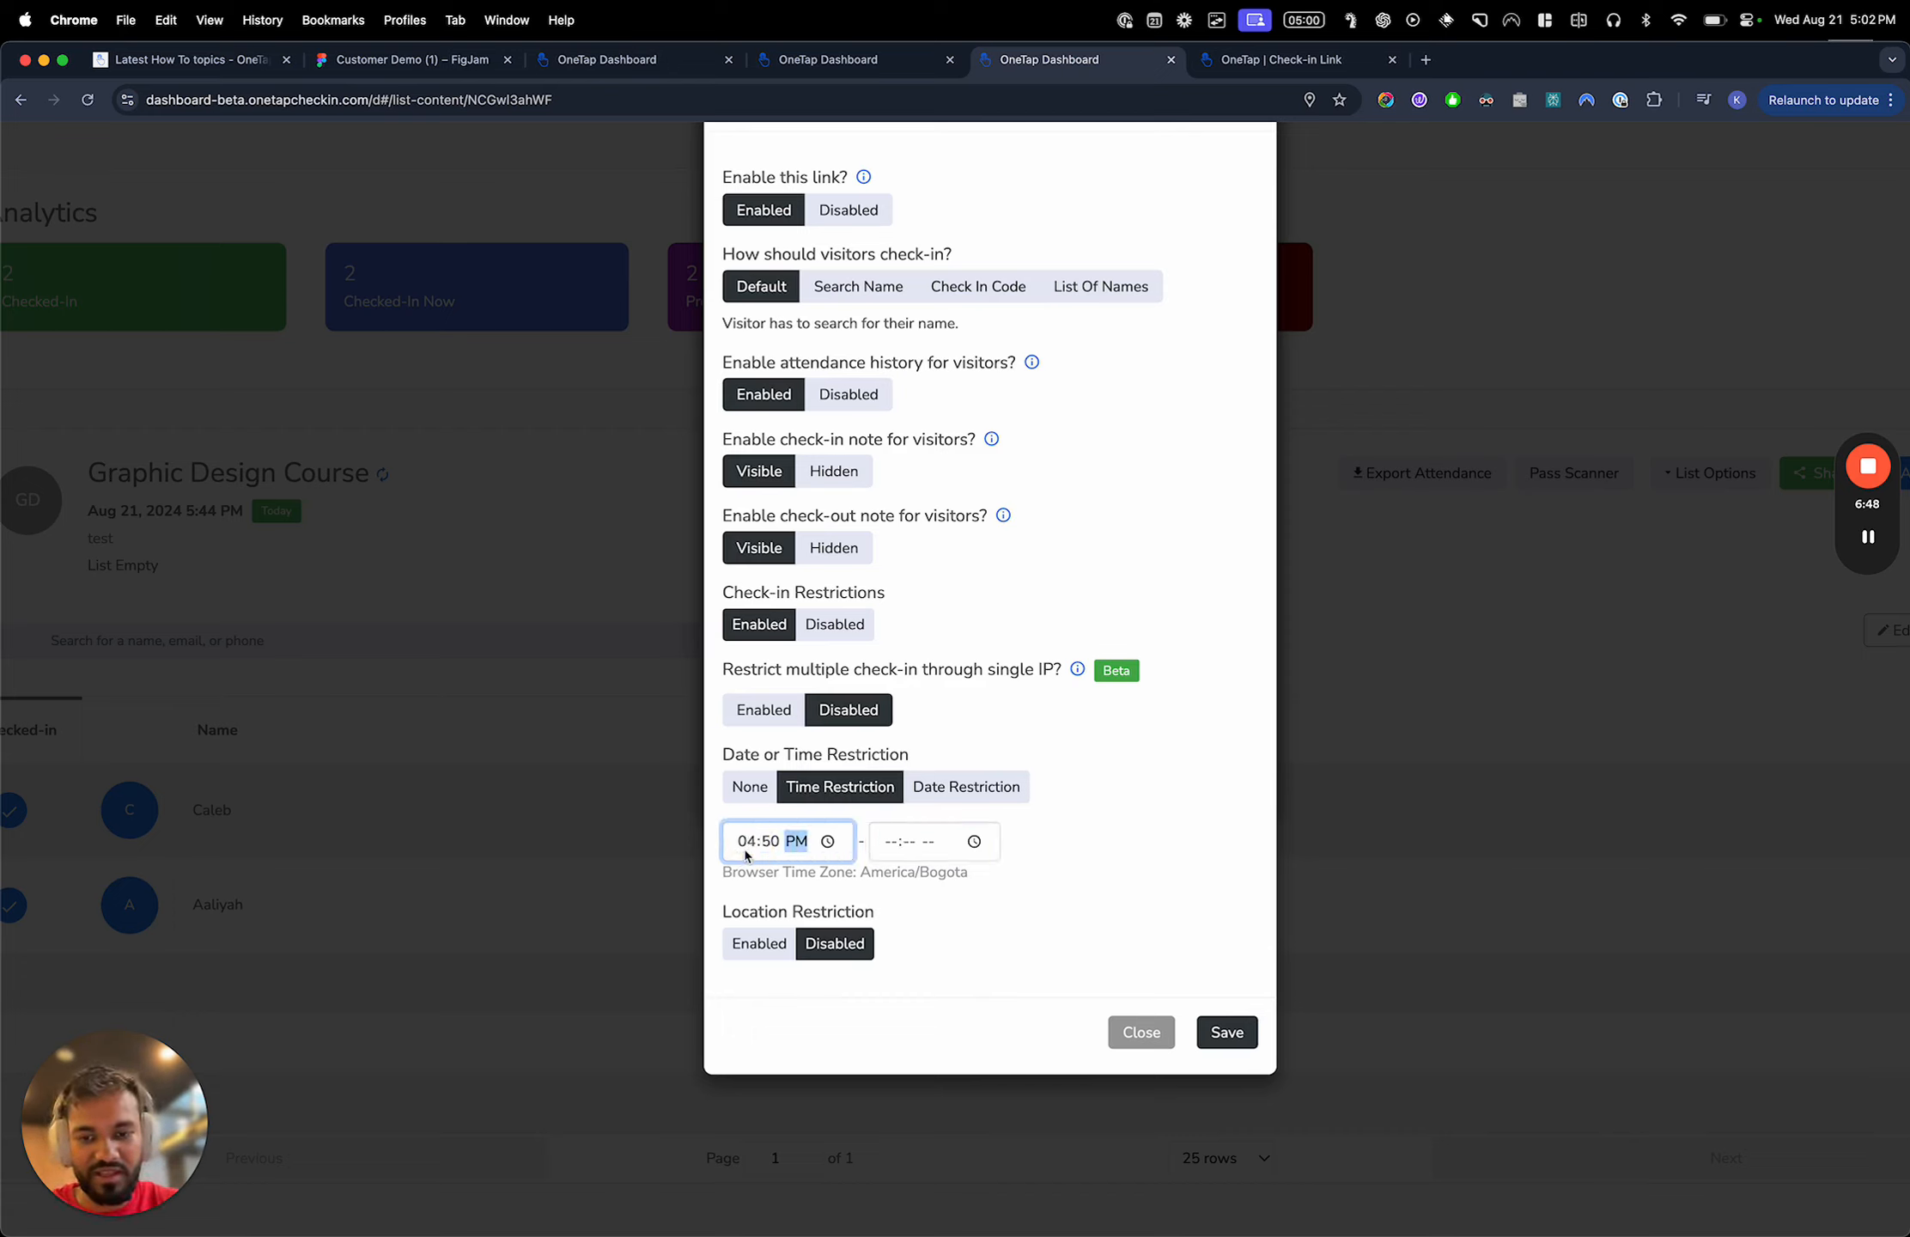
Set the end of the allowed check-in time to 05:00 PM and save the link settings
{"action": "left_click", "coordinate": [891, 845]}
{"action": "type", "text": "5:"}
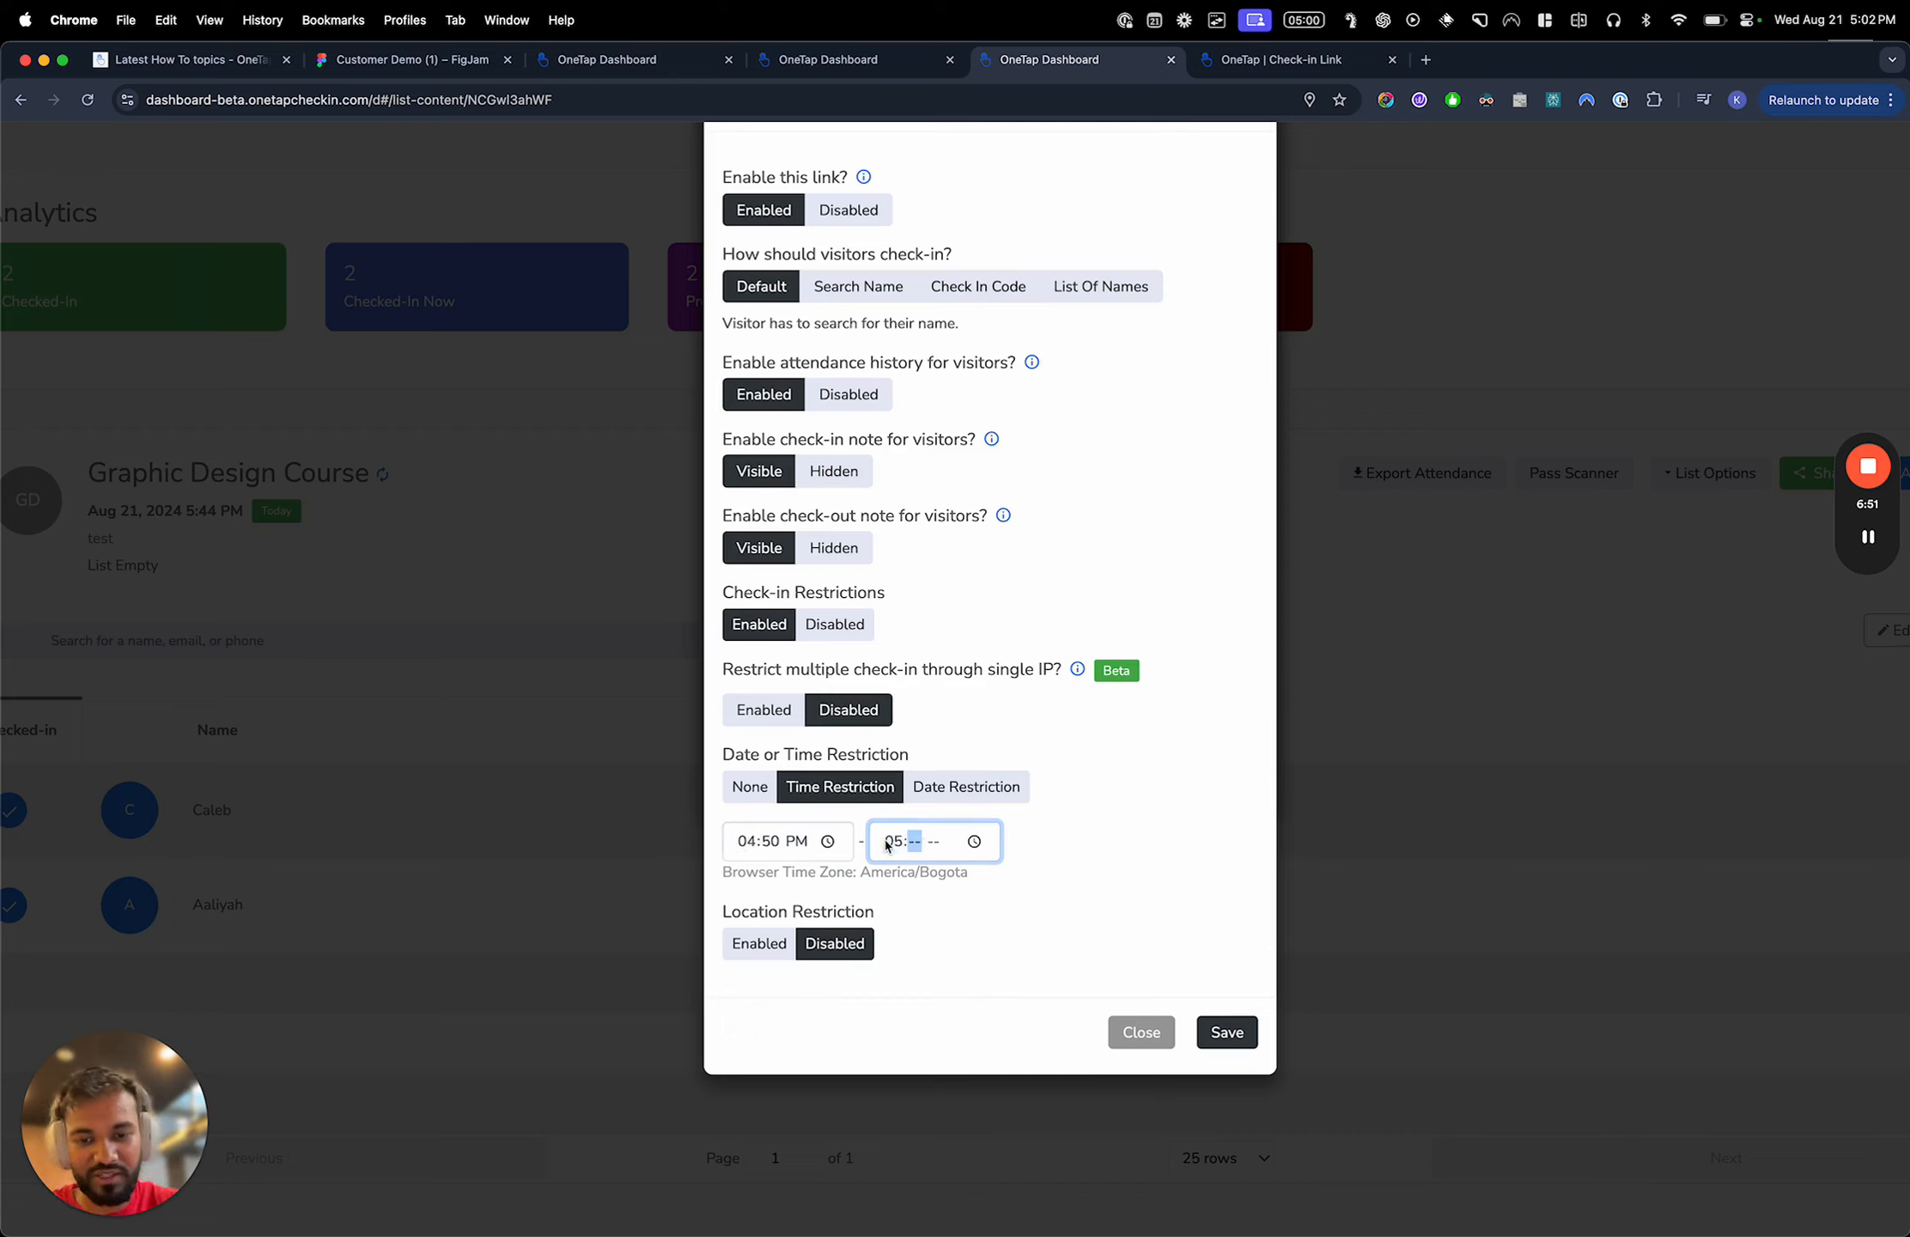
{"action": "type", "text": "00"}
{"action": "key", "text": "Up"}
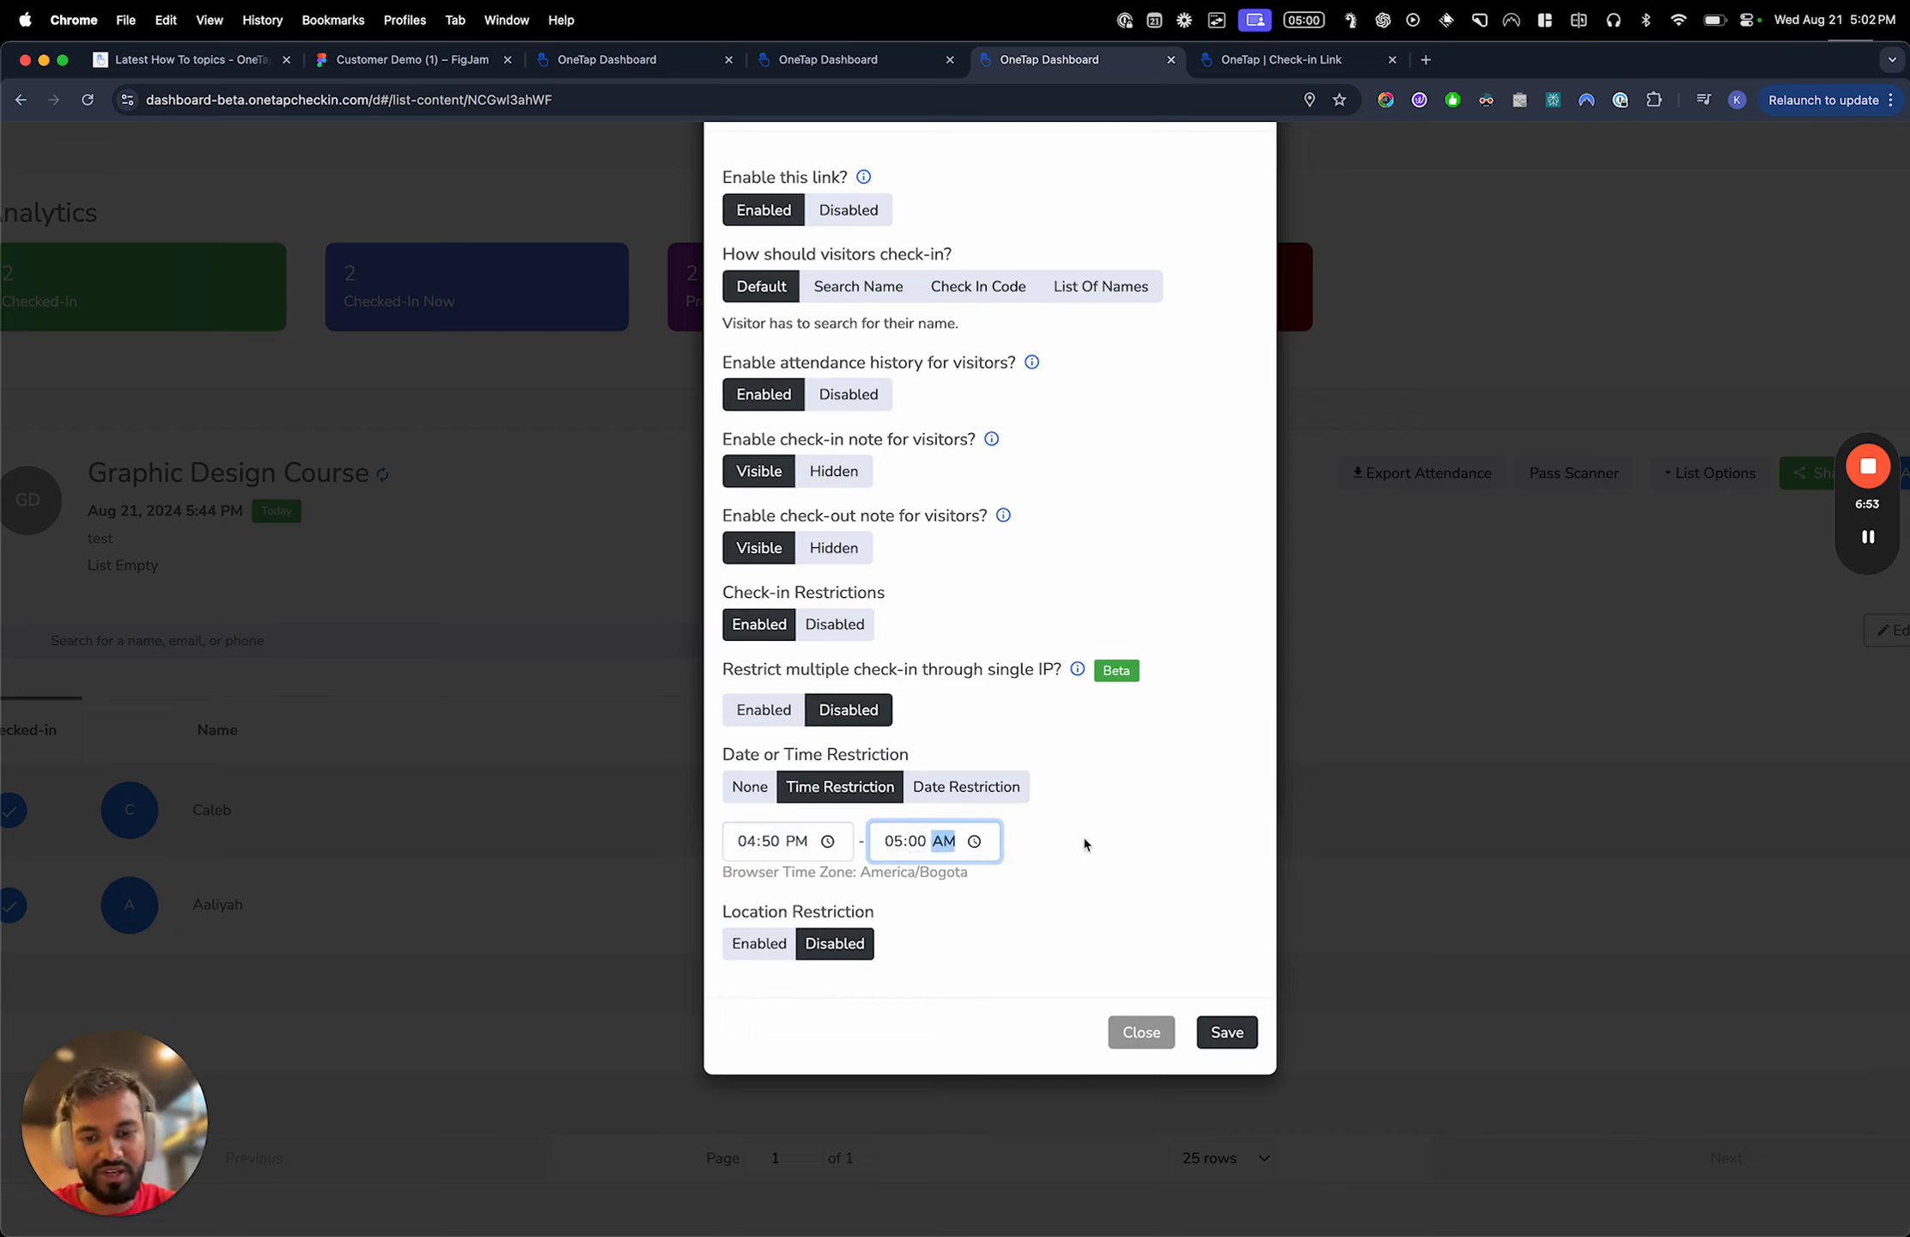
{"action": "left_click", "coordinate": [1231, 1035]}
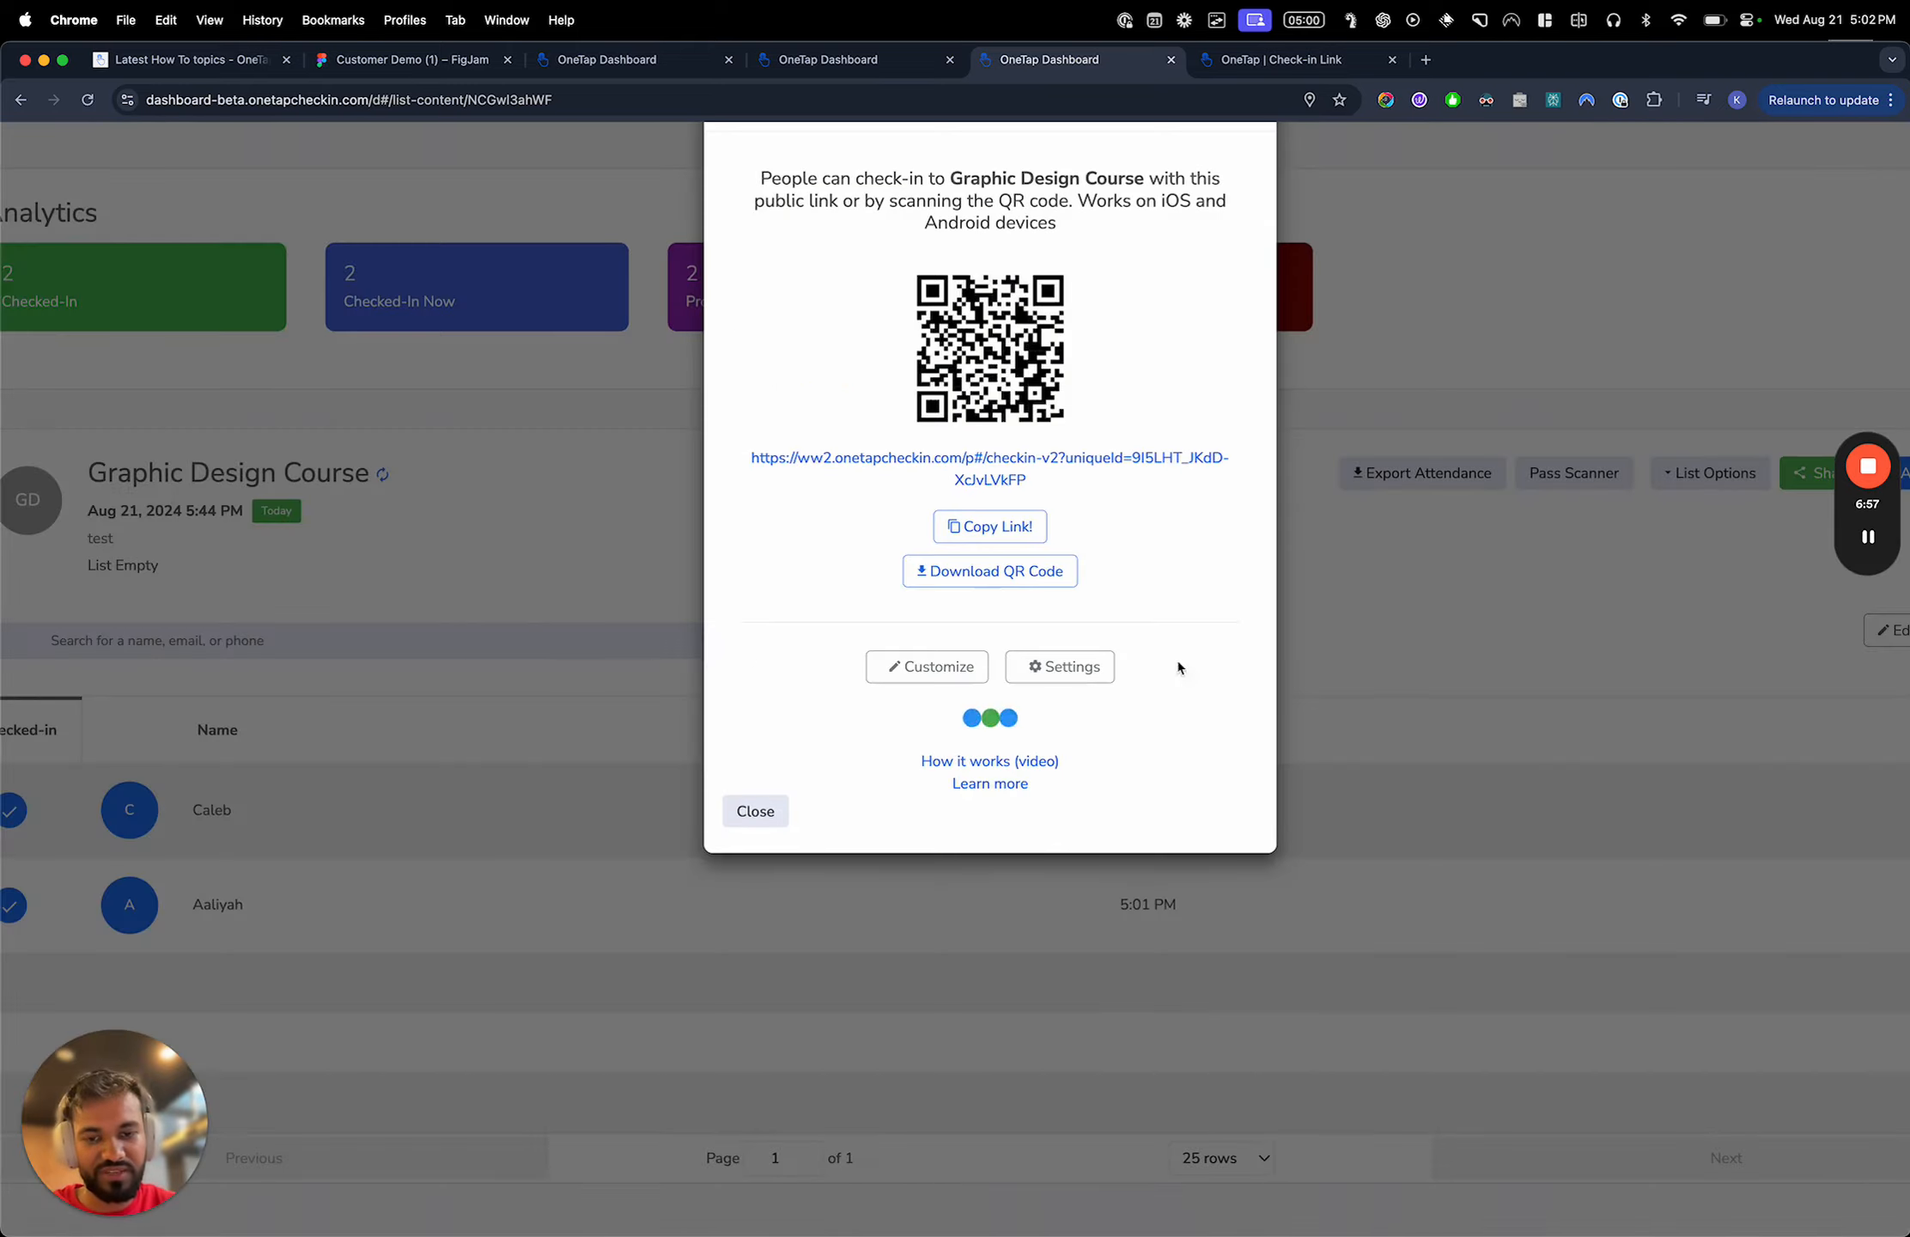
Reload the public check-in page to test the time restriction
{"action": "left_click", "coordinate": [1249, 62]}
{"action": "key", "text": "super+r"}
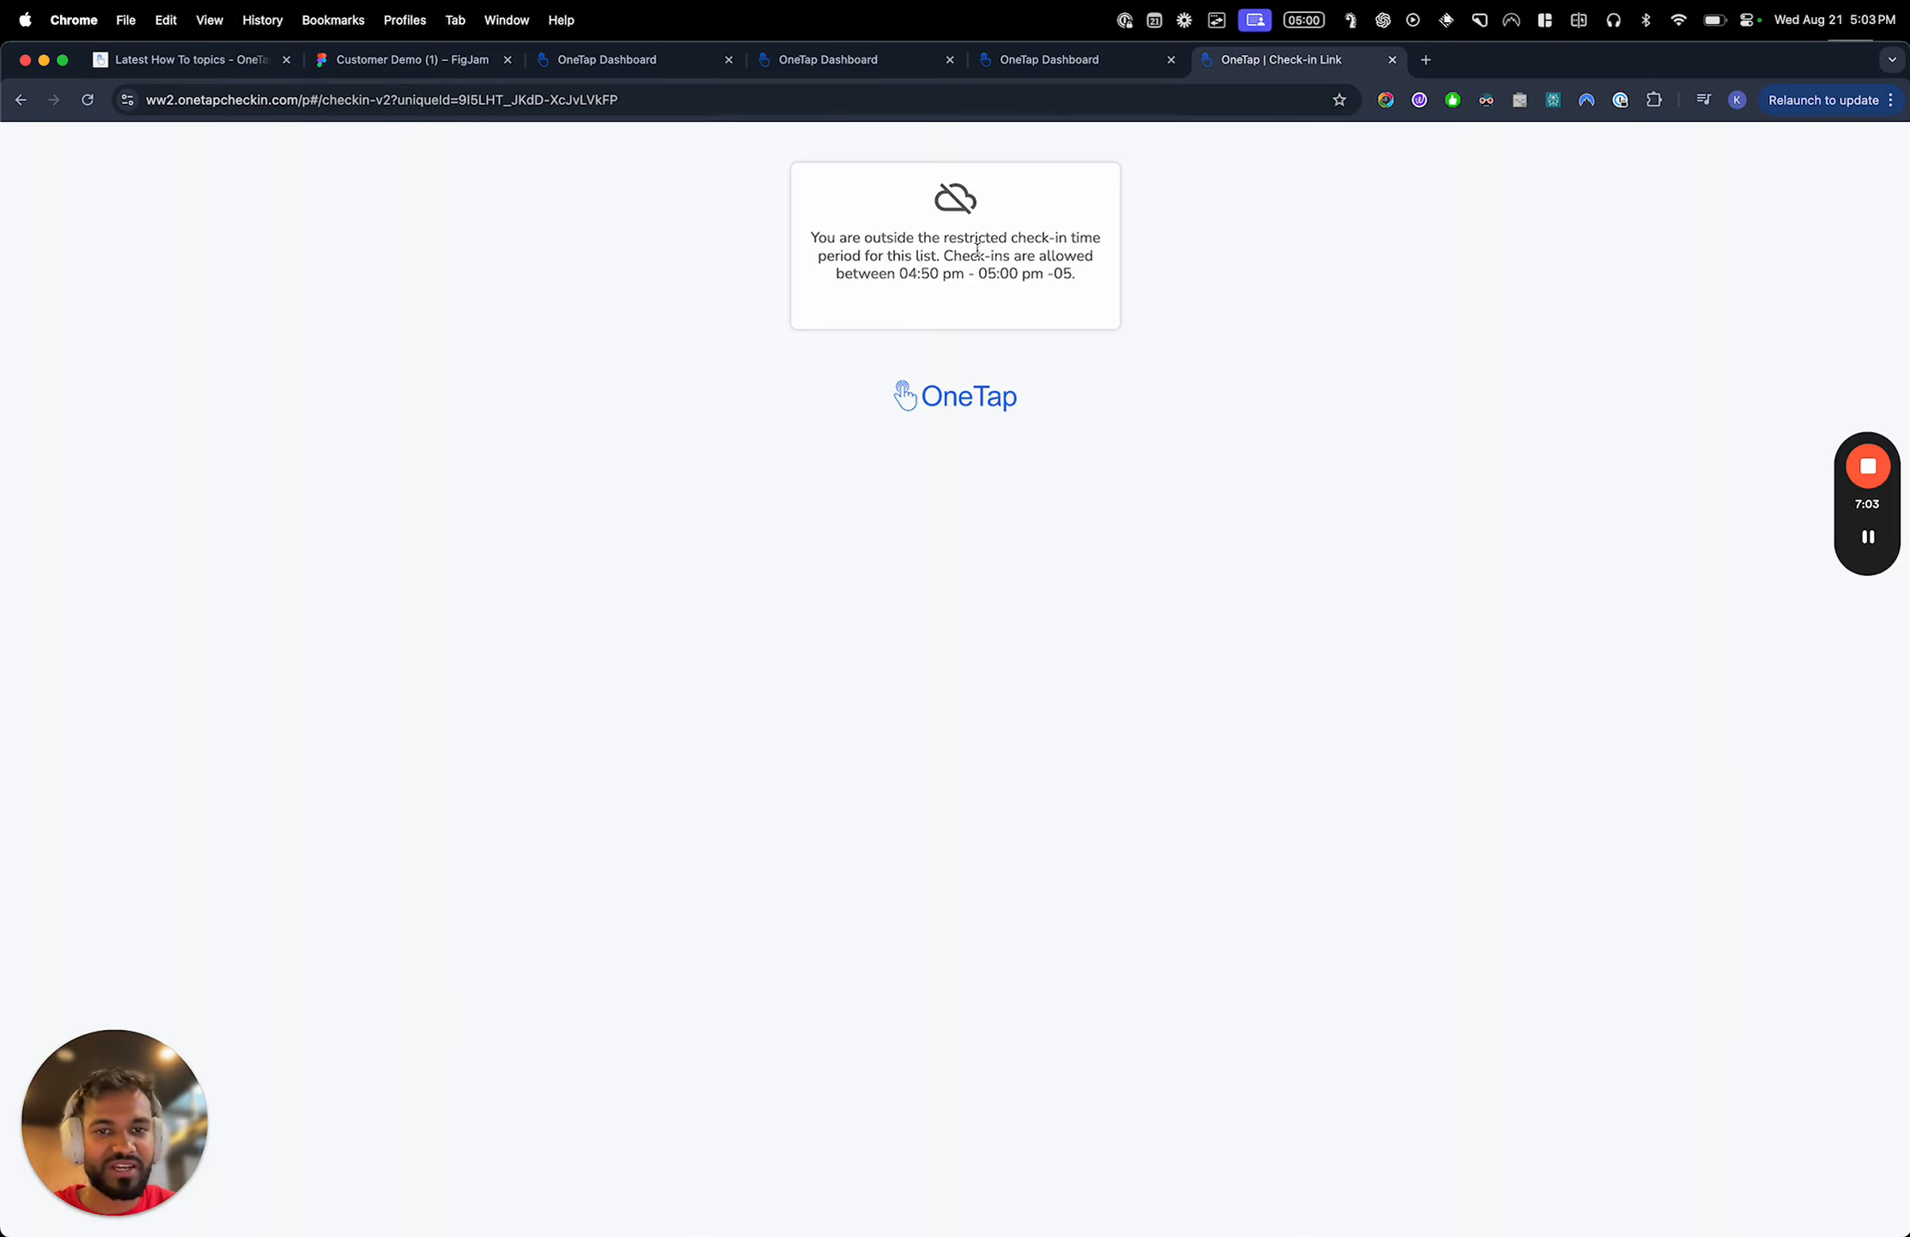
Reopen the check-in link settings in the dashboard and enable Location Restriction
{"action": "left_click", "coordinate": [1108, 60]}
{"action": "left_click", "coordinate": [1069, 667]}
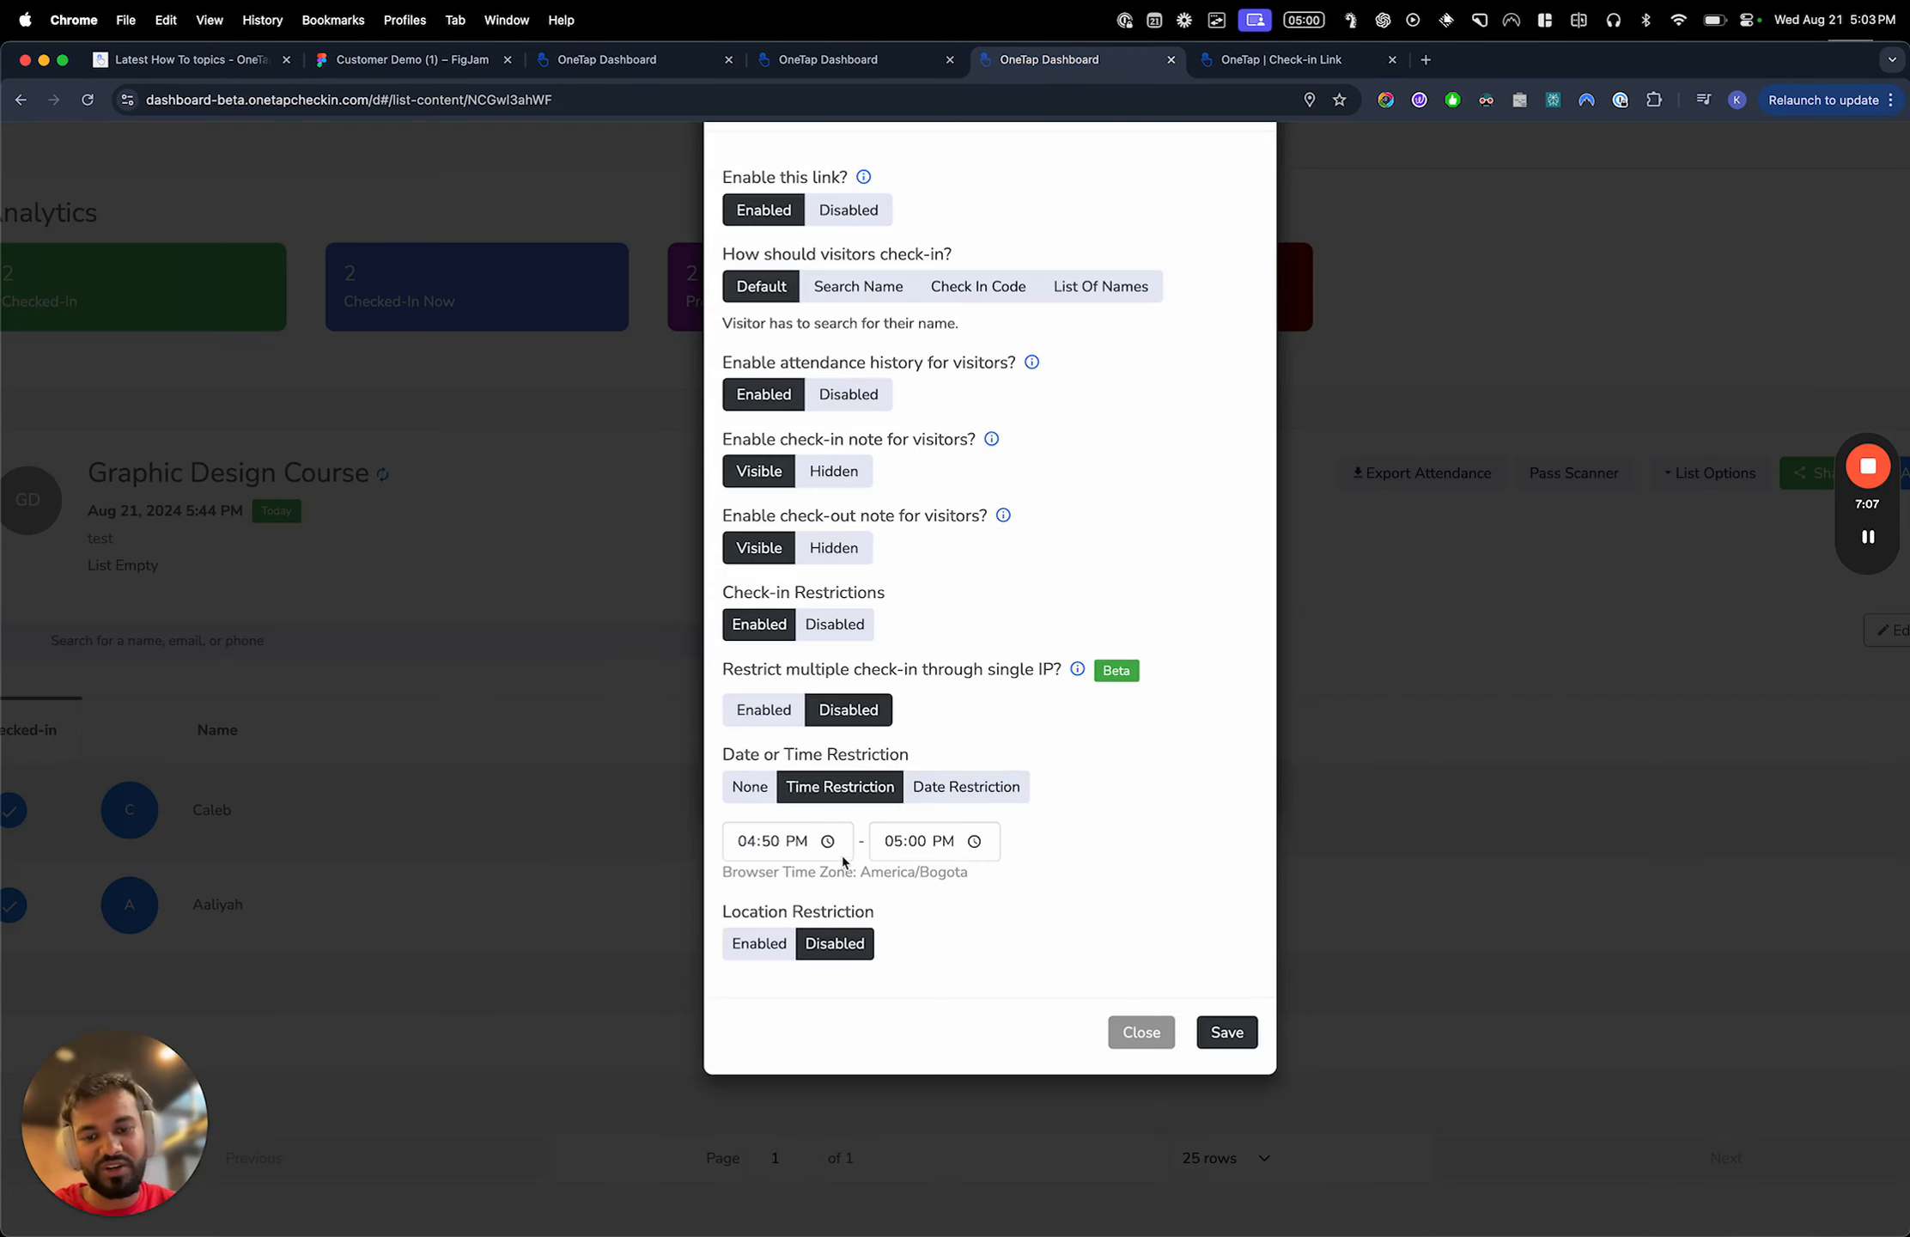
{"action": "left_click", "coordinate": [743, 946]}
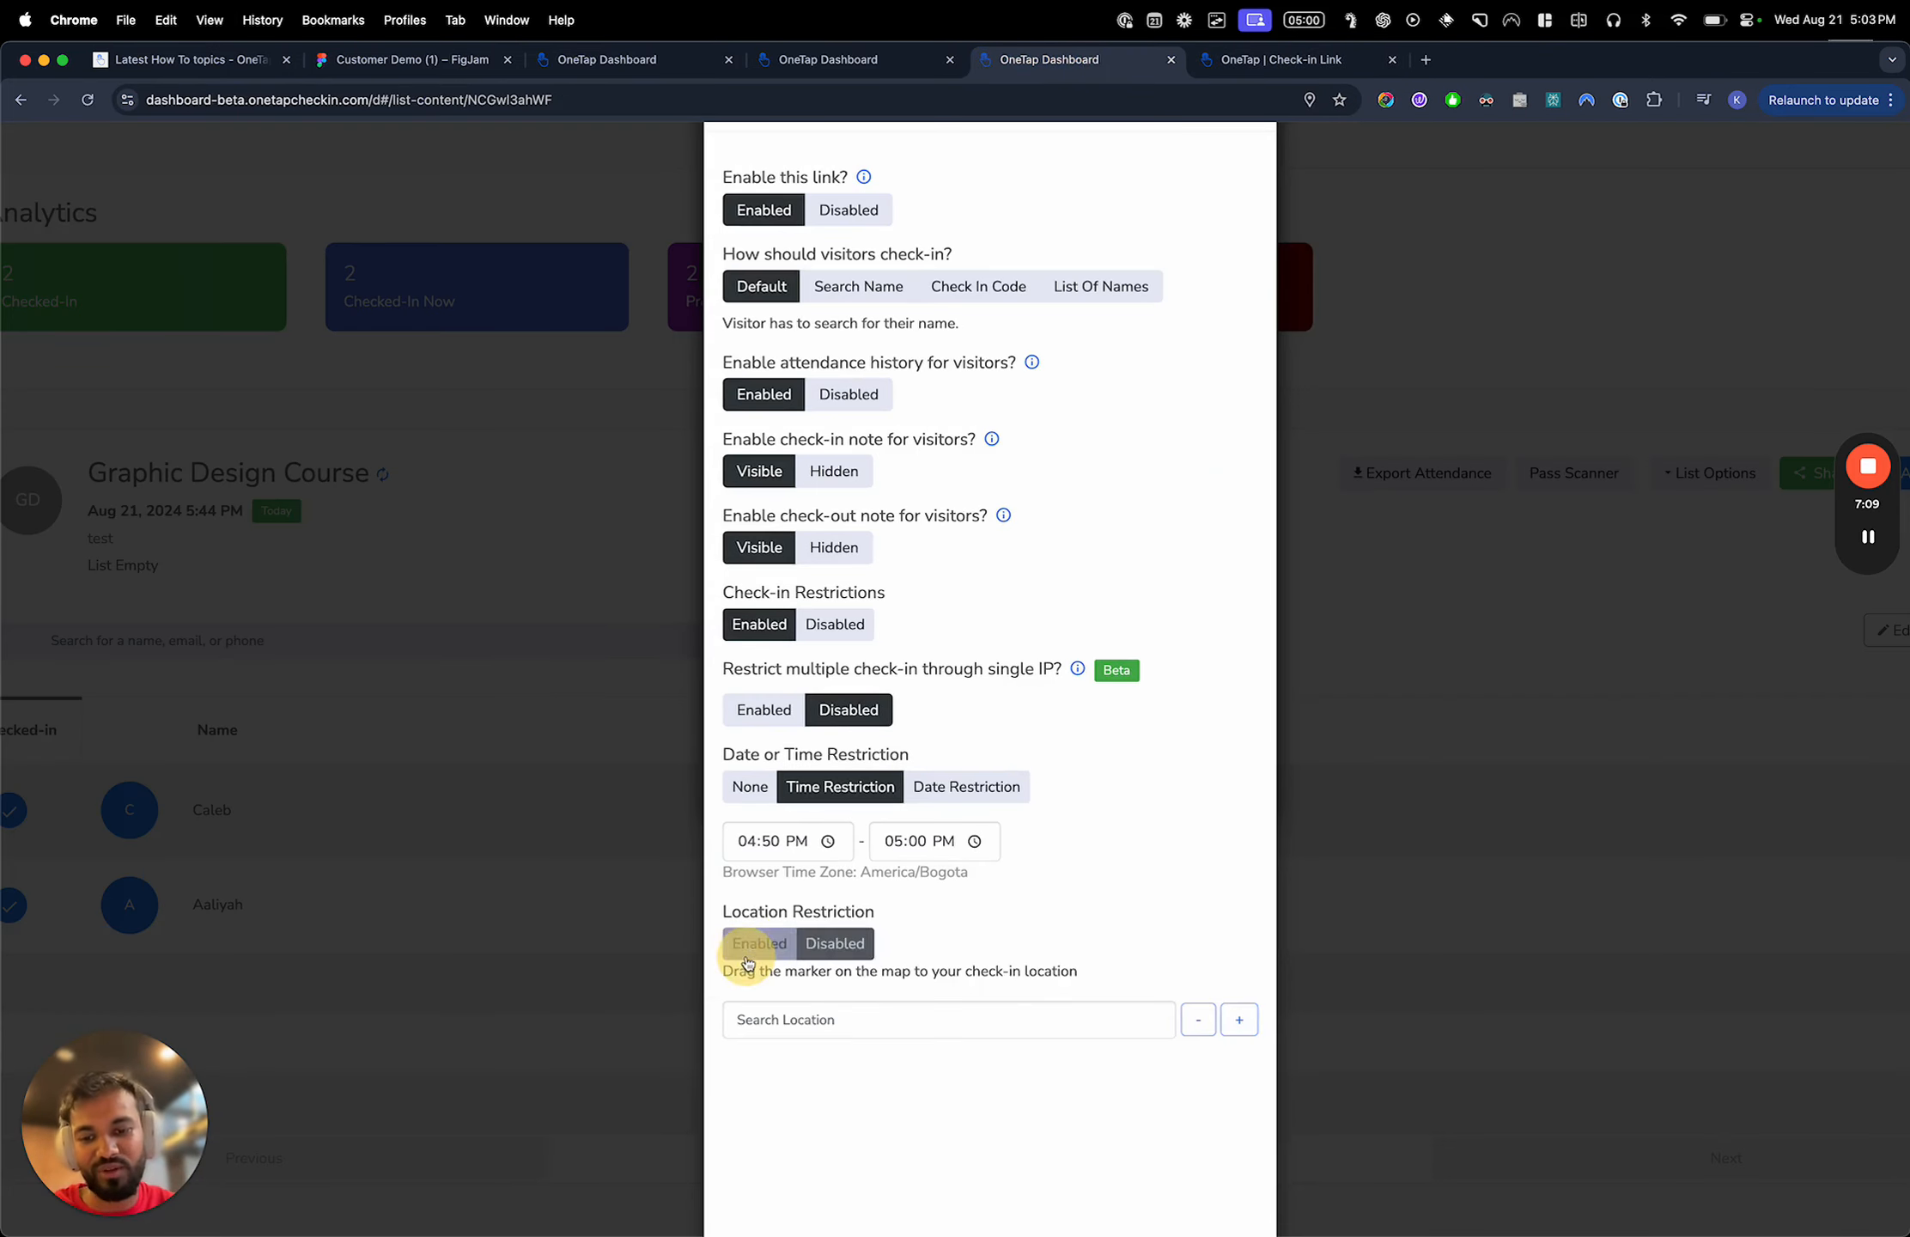
{"action": "scroll", "coordinate": [948, 888], "scroll_direction": "down", "scroll_amount": 1}
{"action": "scroll", "coordinate": [949, 896], "scroll_direction": "up", "scroll_amount": 3}
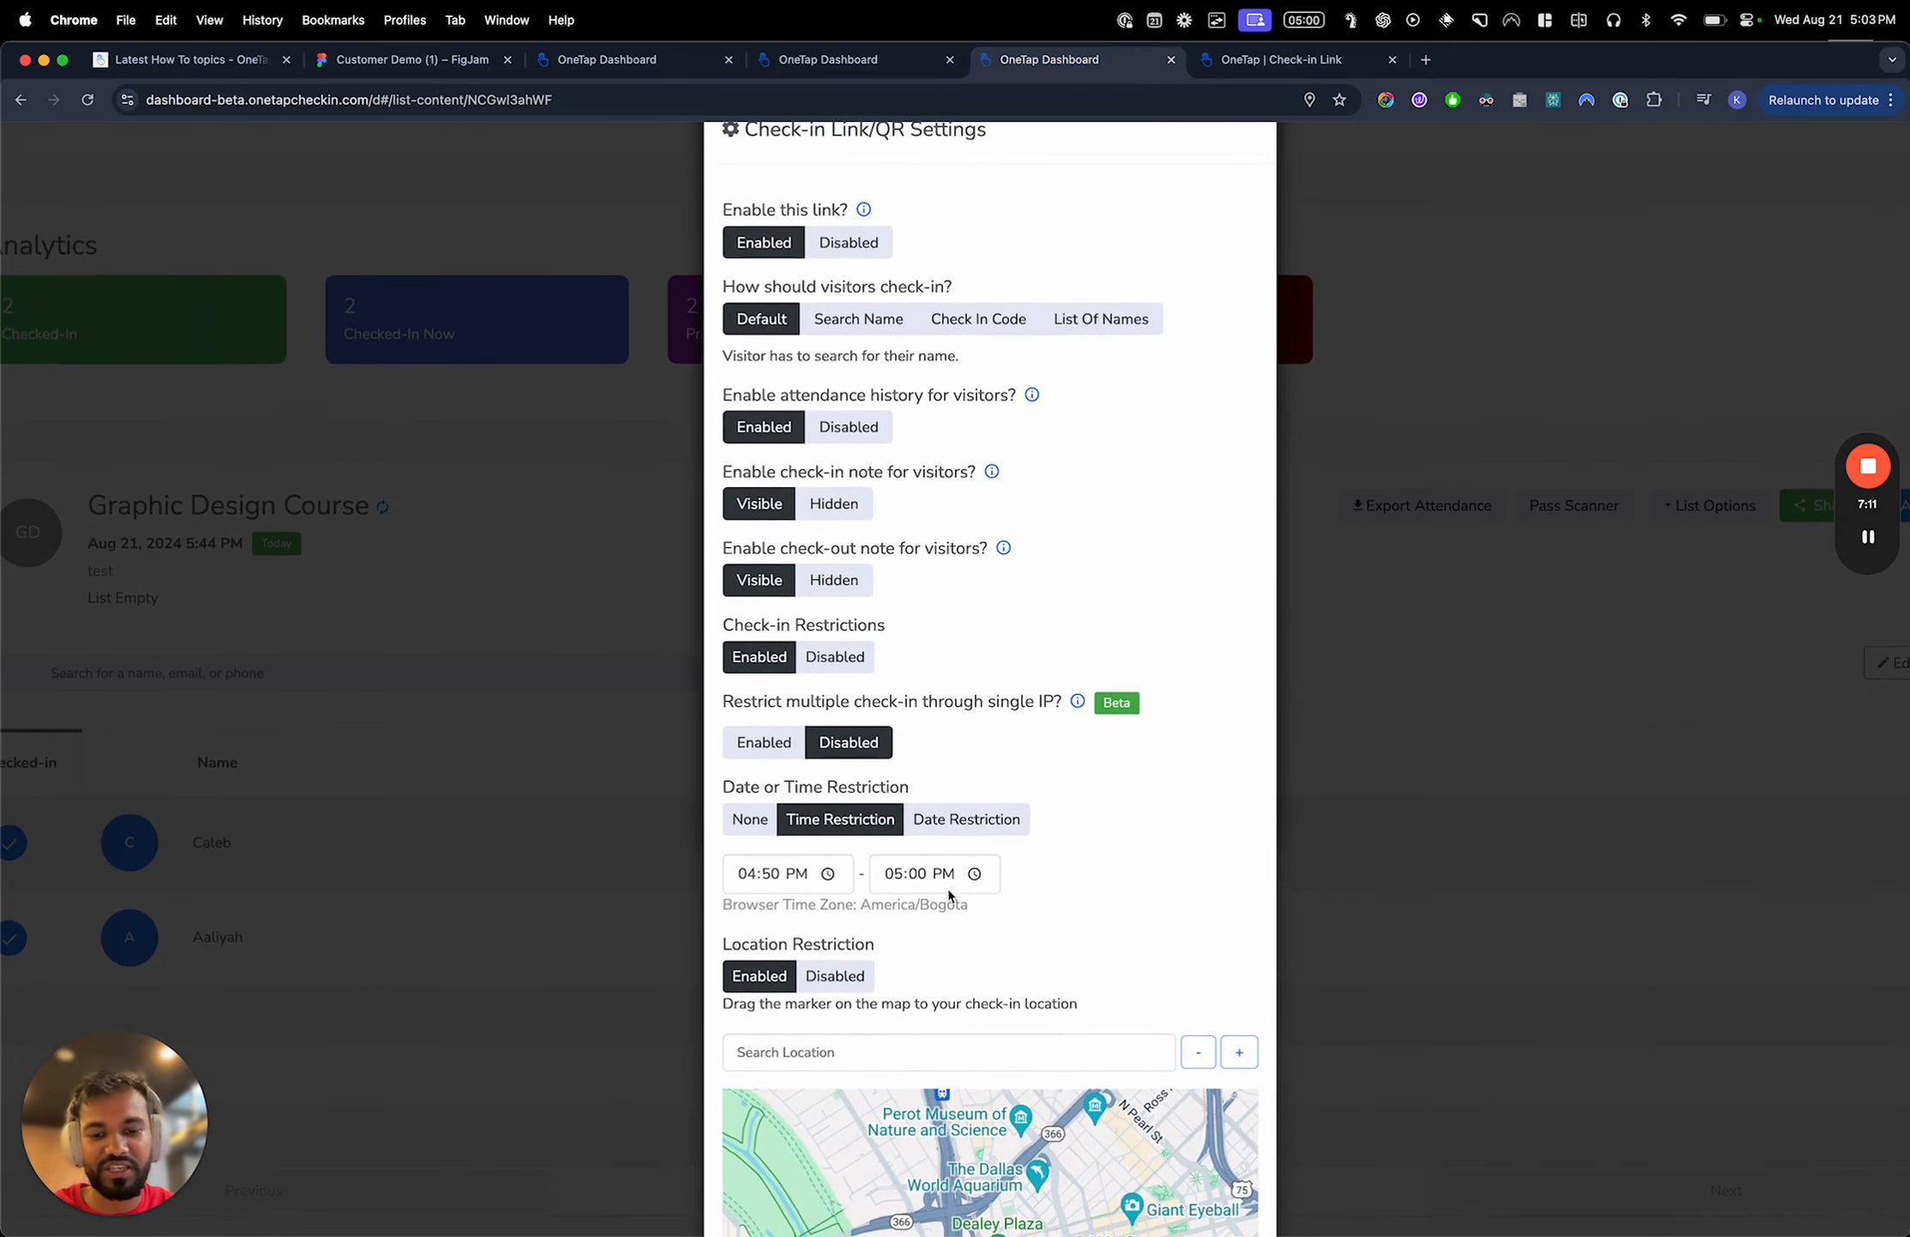
Set the restricted check-in location to the University of Dallas on East Northgate Drive, Irving, TX
{"action": "left_click", "coordinate": [904, 1075]}
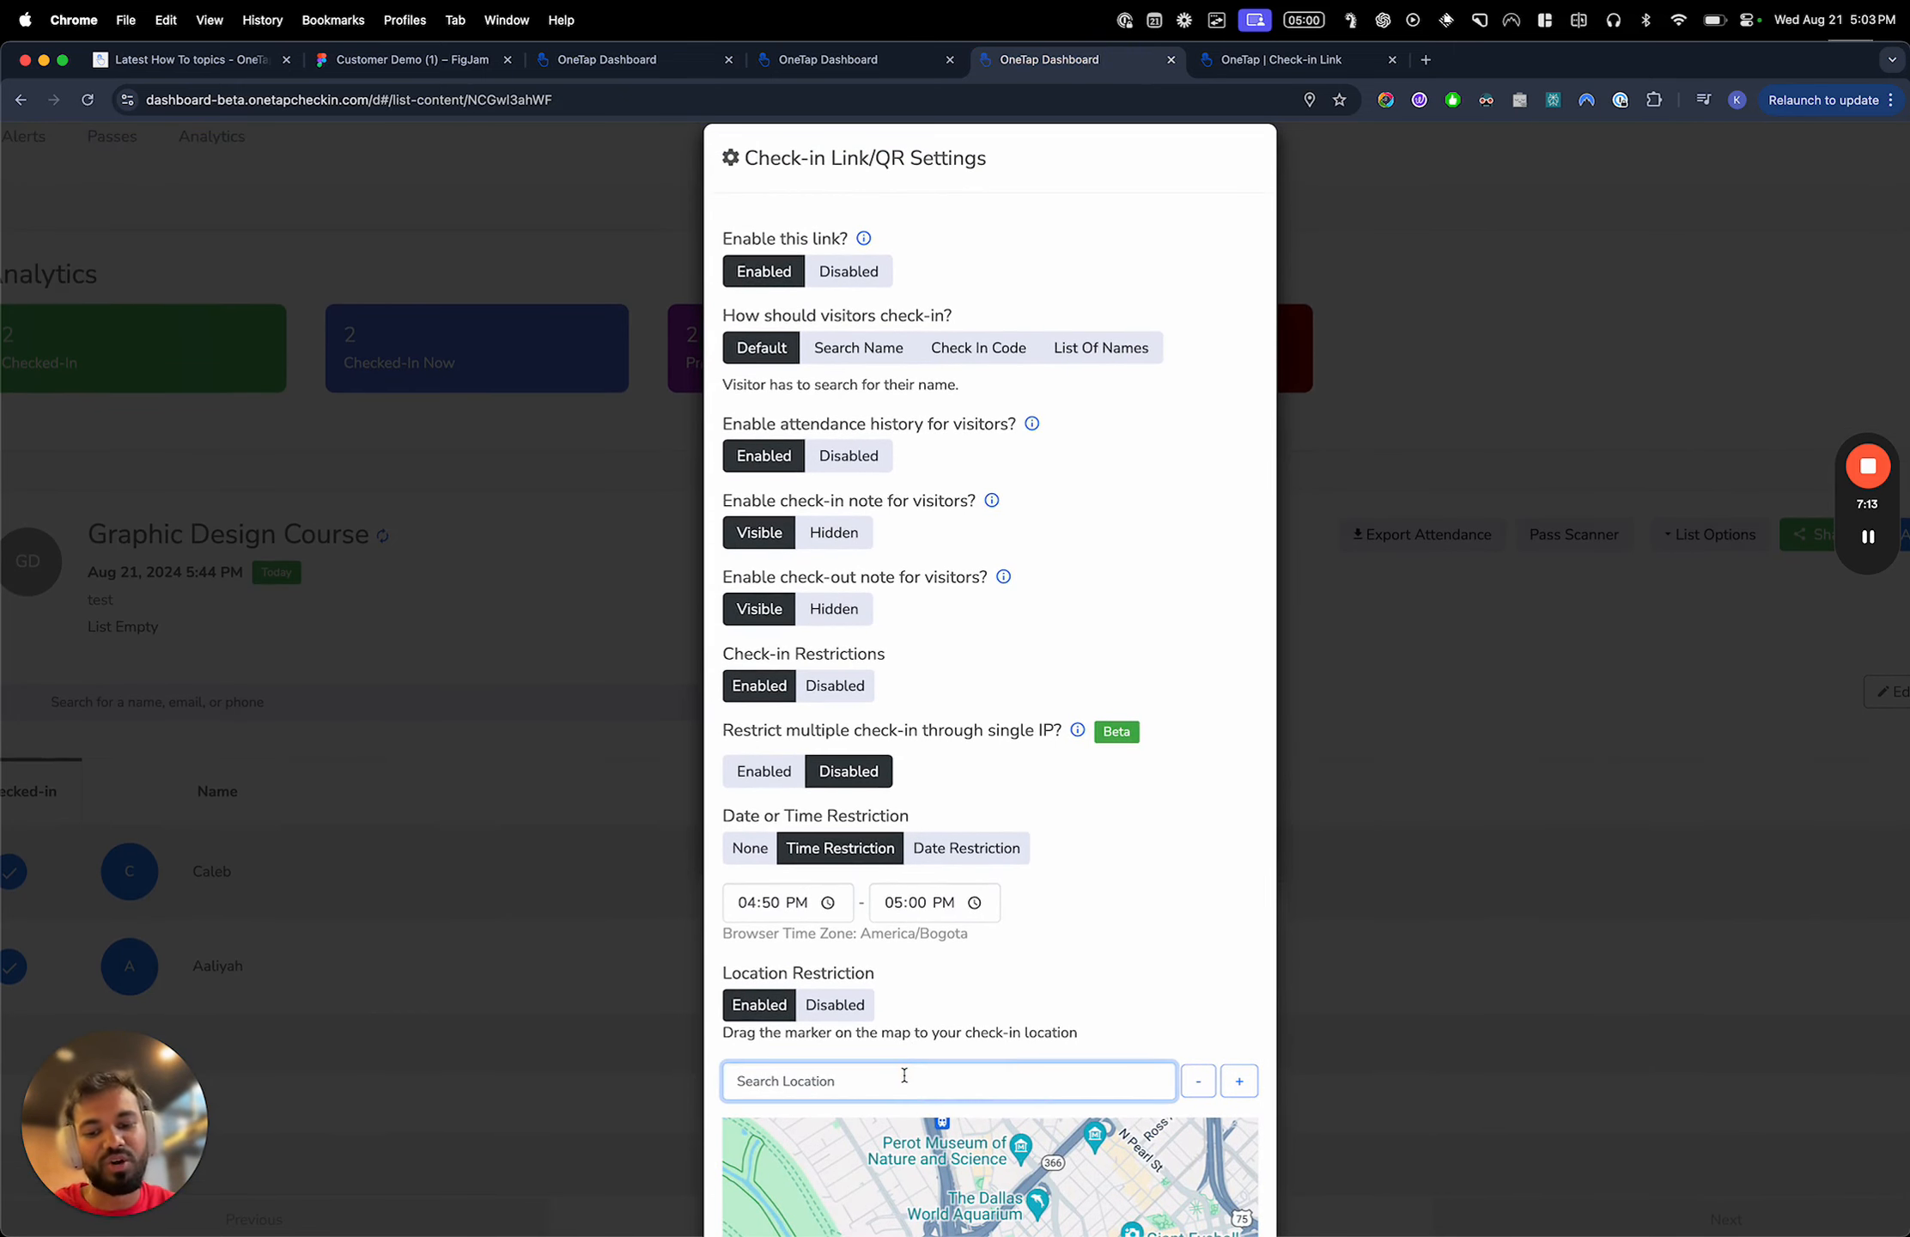
{"action": "type", "text": "univer"}
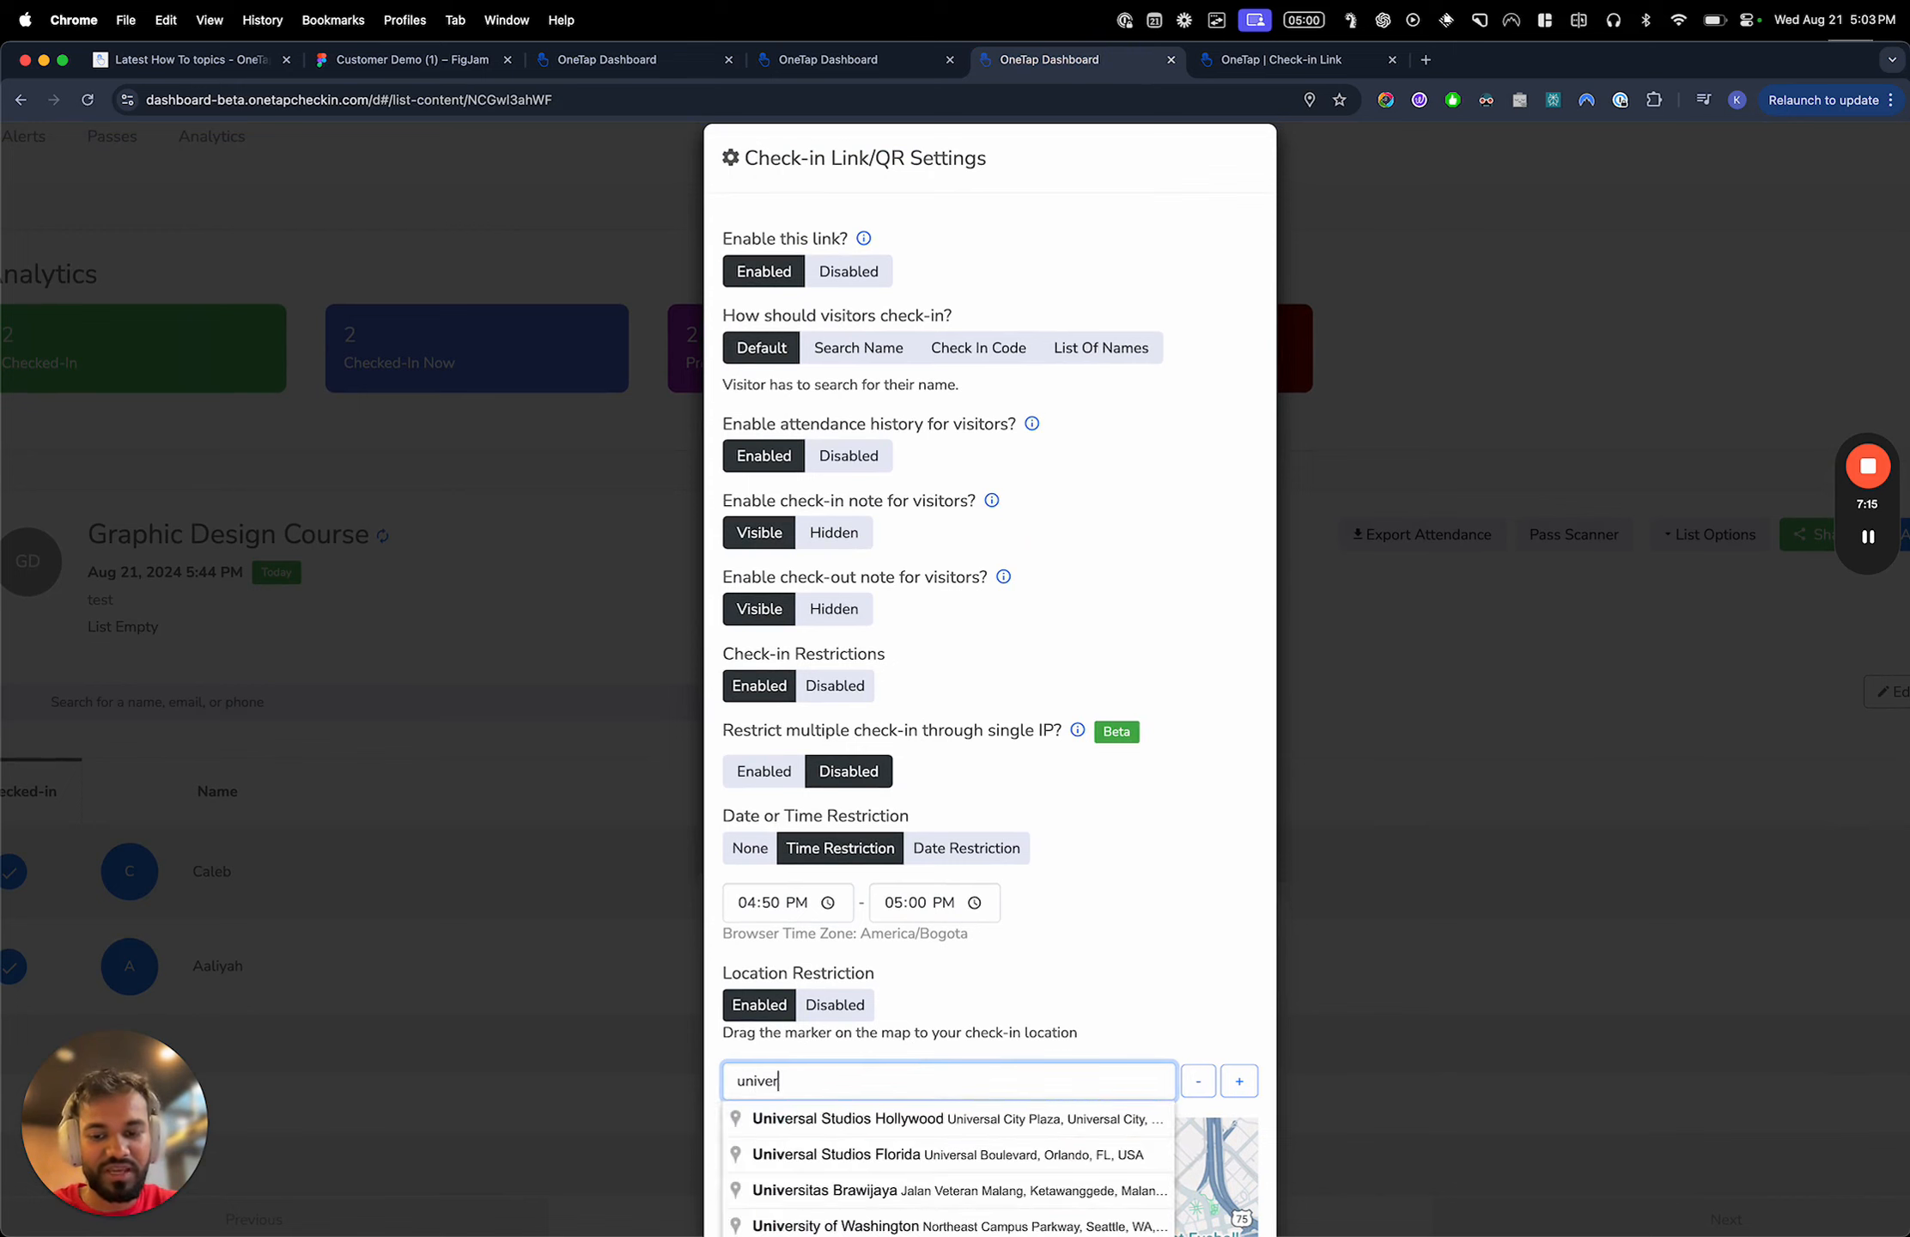
{"action": "type", "text": "si"}
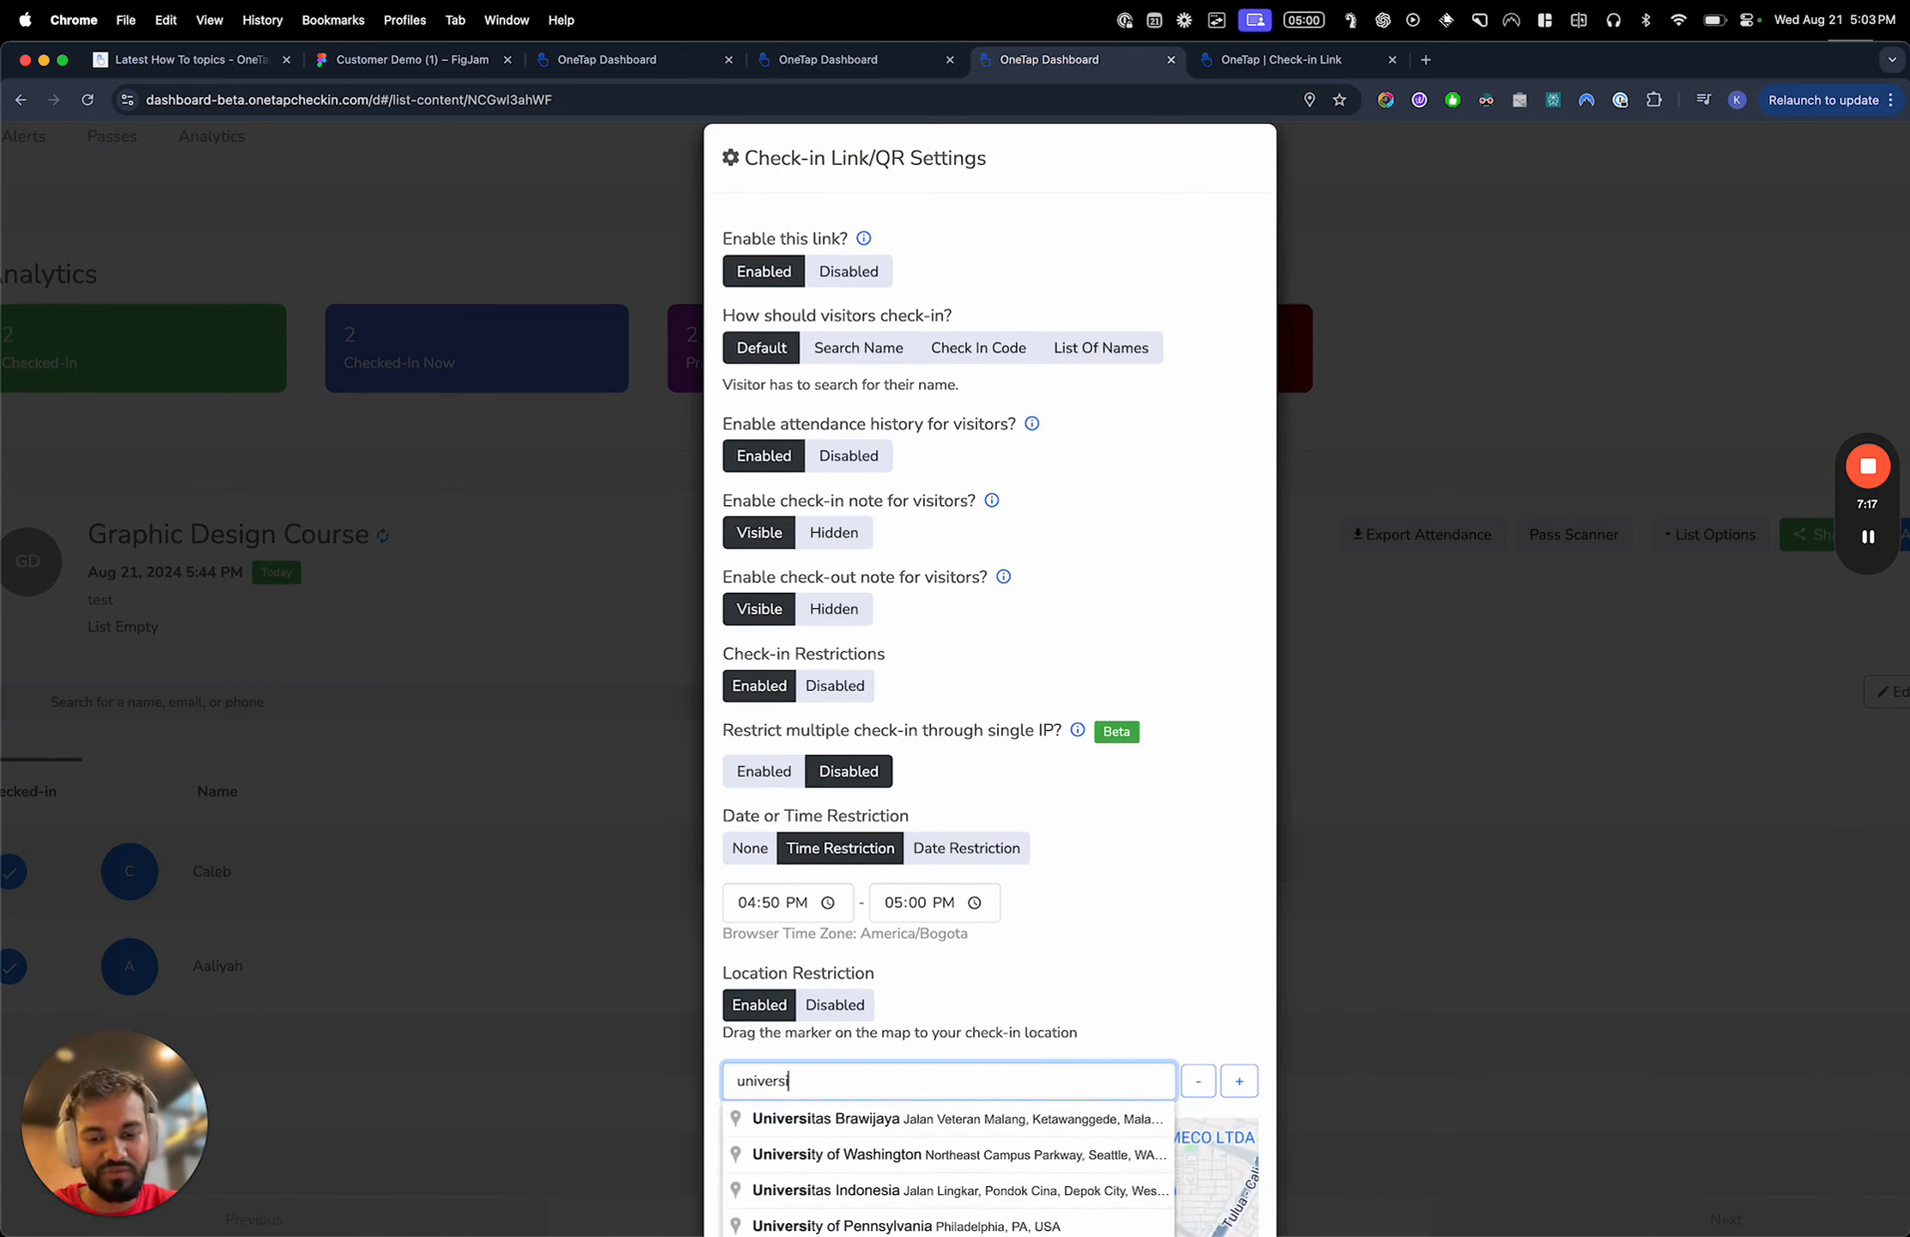
{"action": "type", "text": "ty of dalla"}
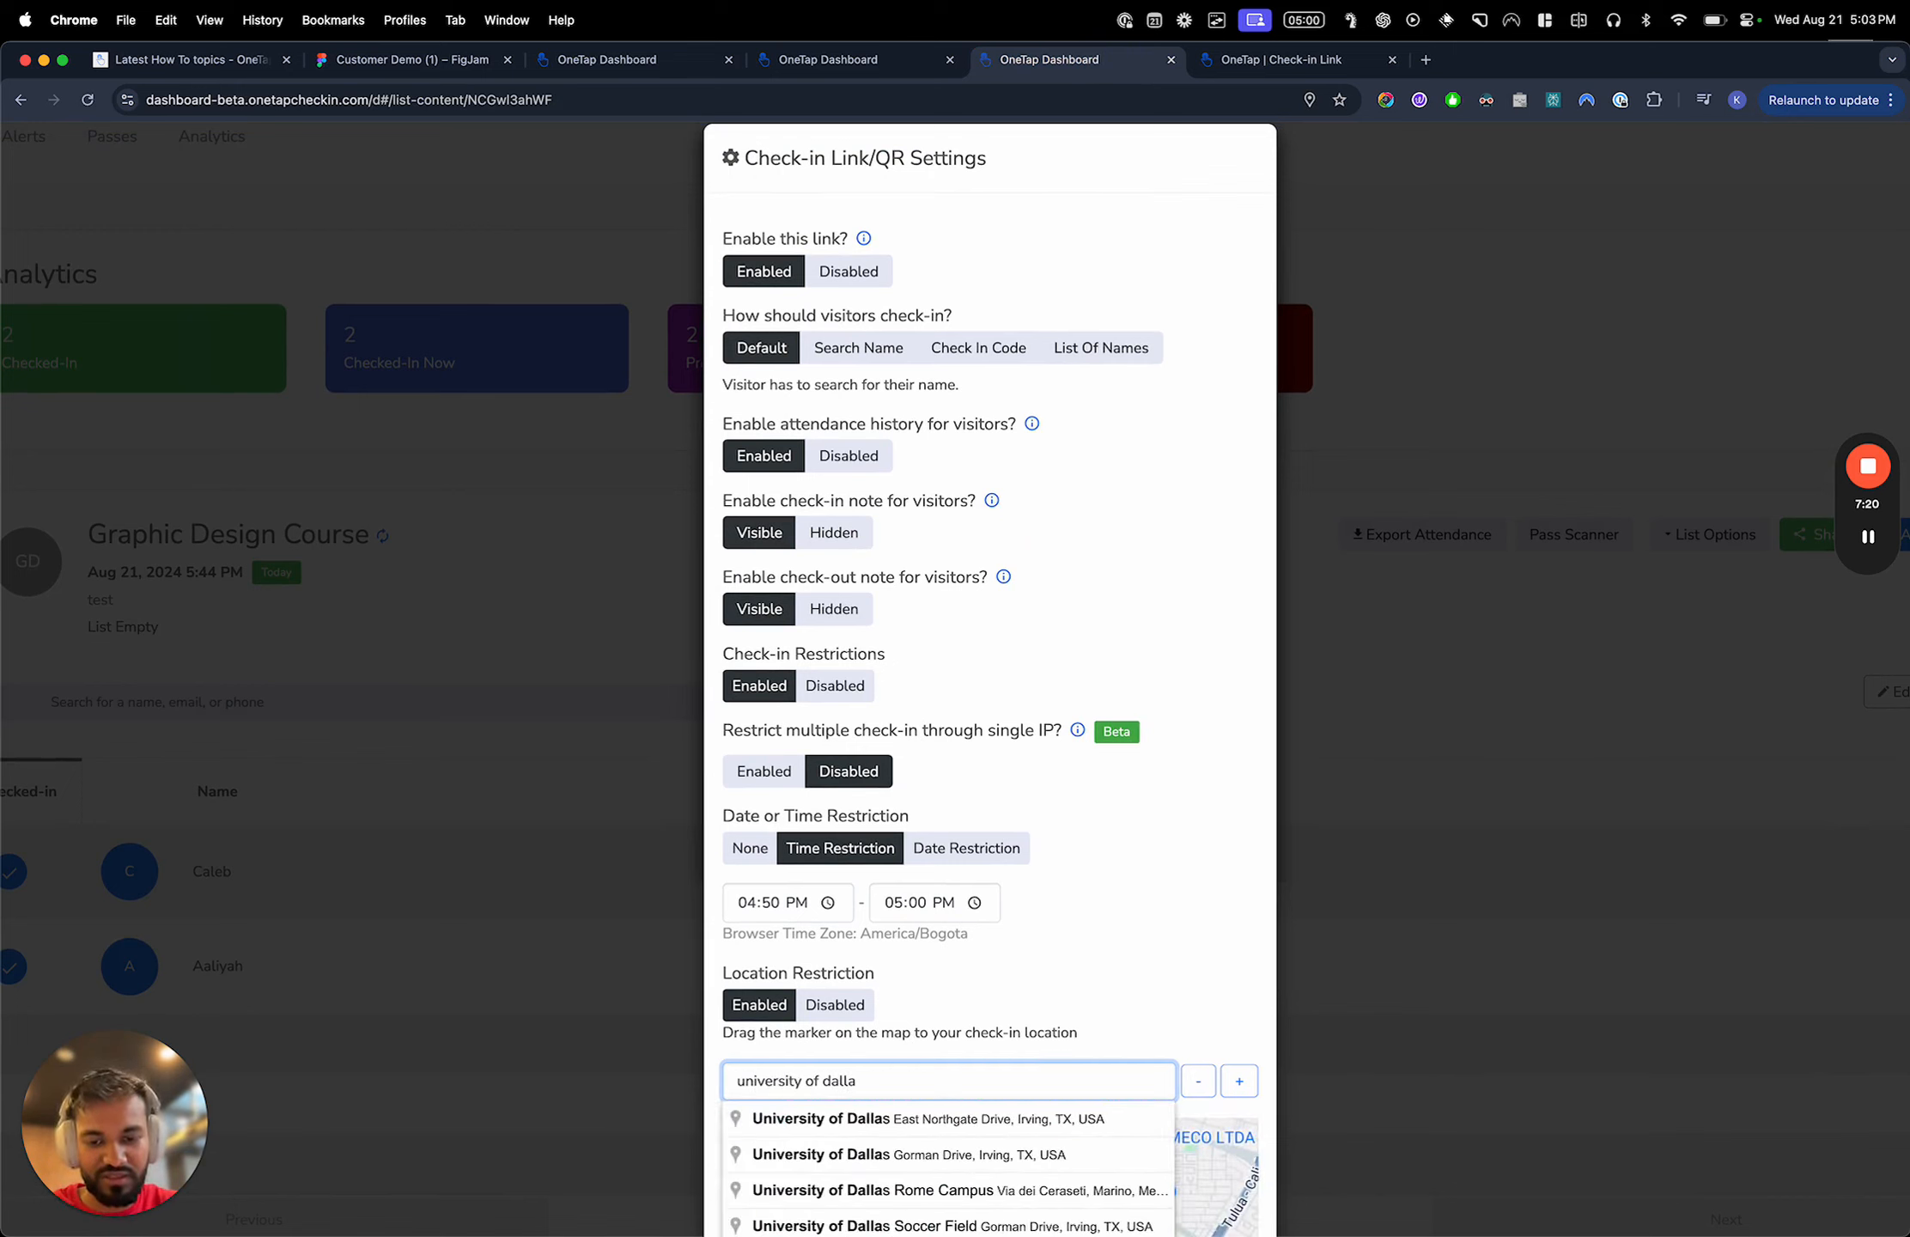
{"action": "left_click", "coordinate": [1028, 1121]}
{"action": "scroll", "coordinate": [1056, 1099], "scroll_direction": "down", "scroll_amount": 3}
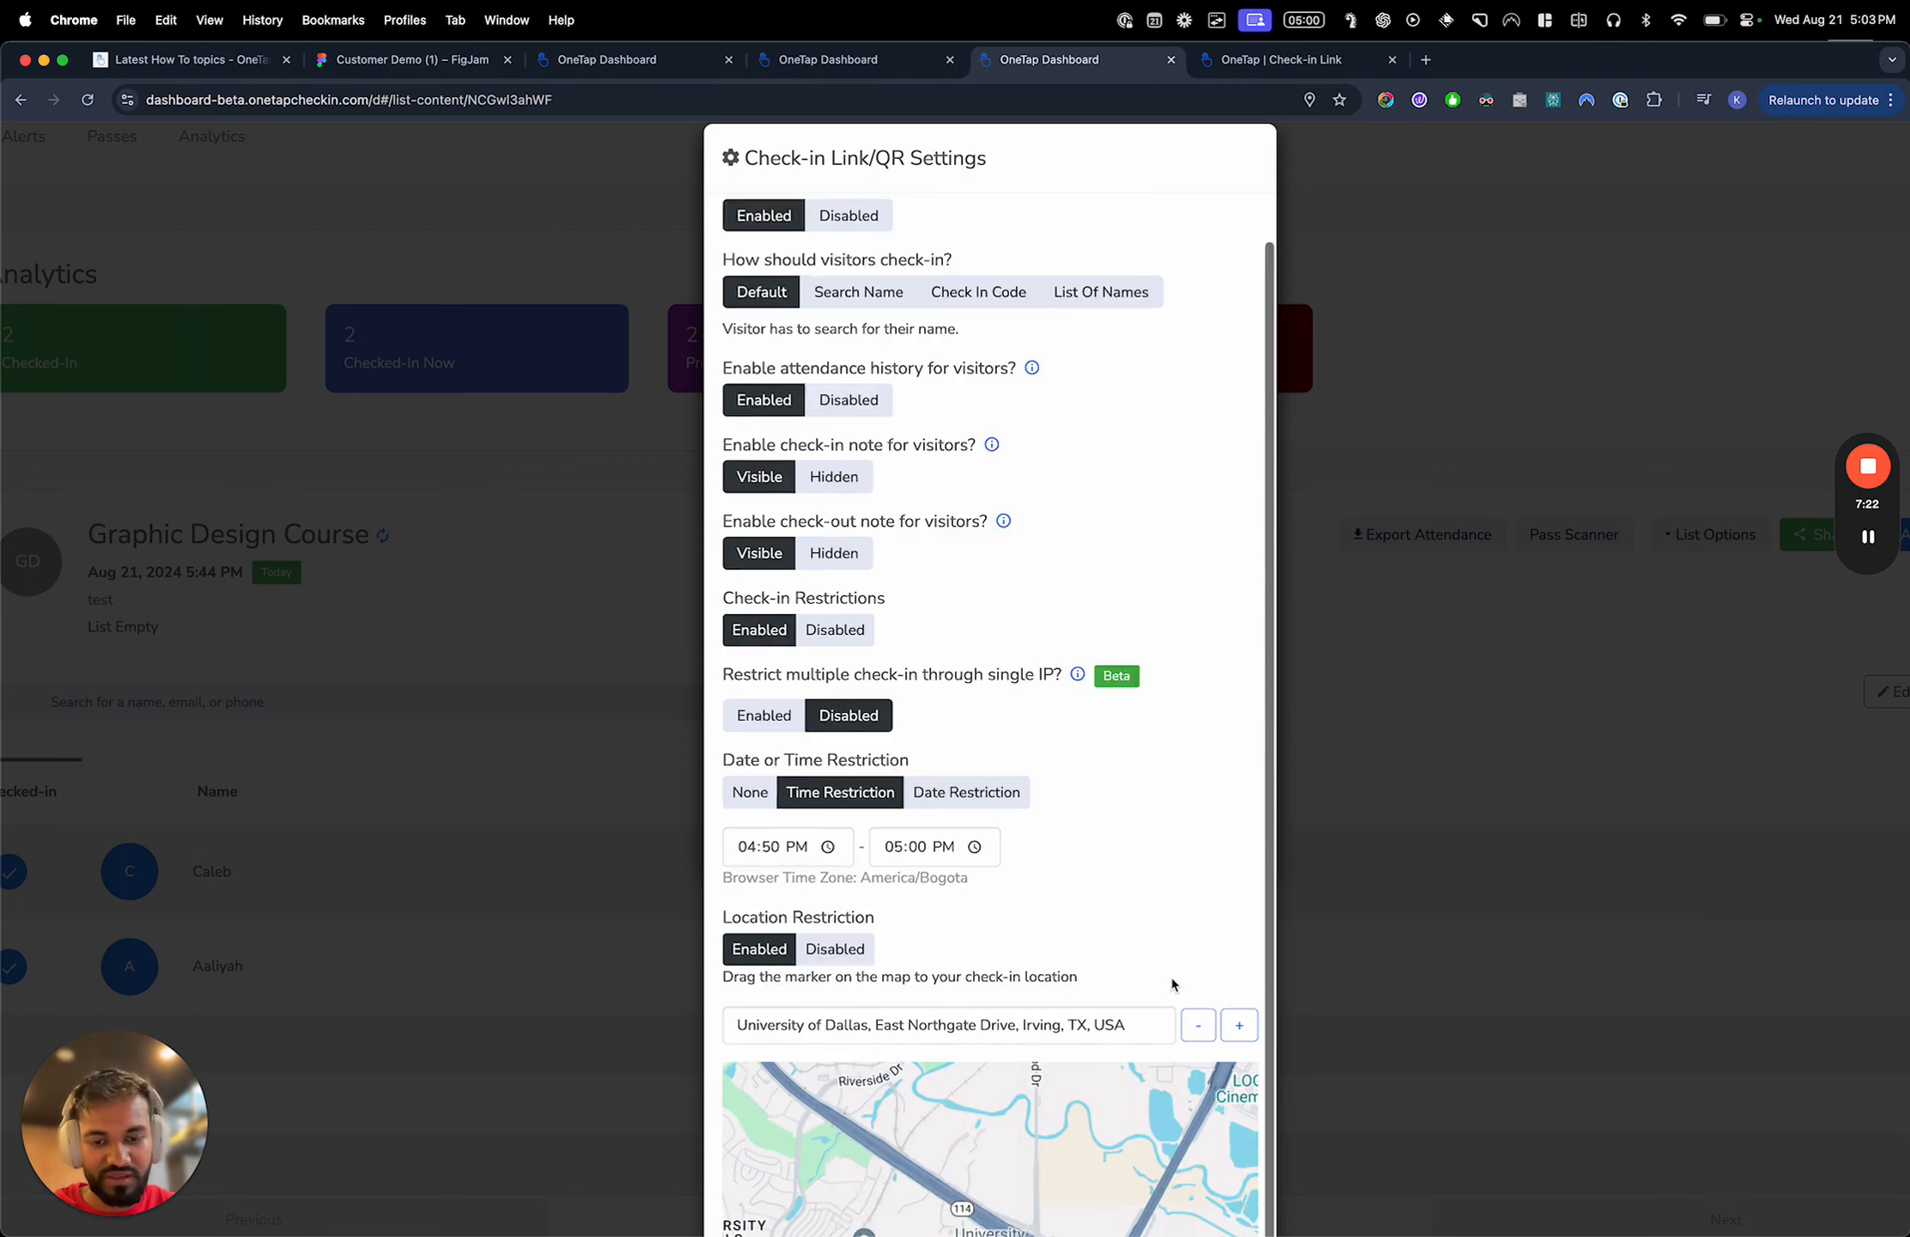
{"action": "scroll", "coordinate": [988, 1112], "scroll_direction": "up", "scroll_amount": 3}
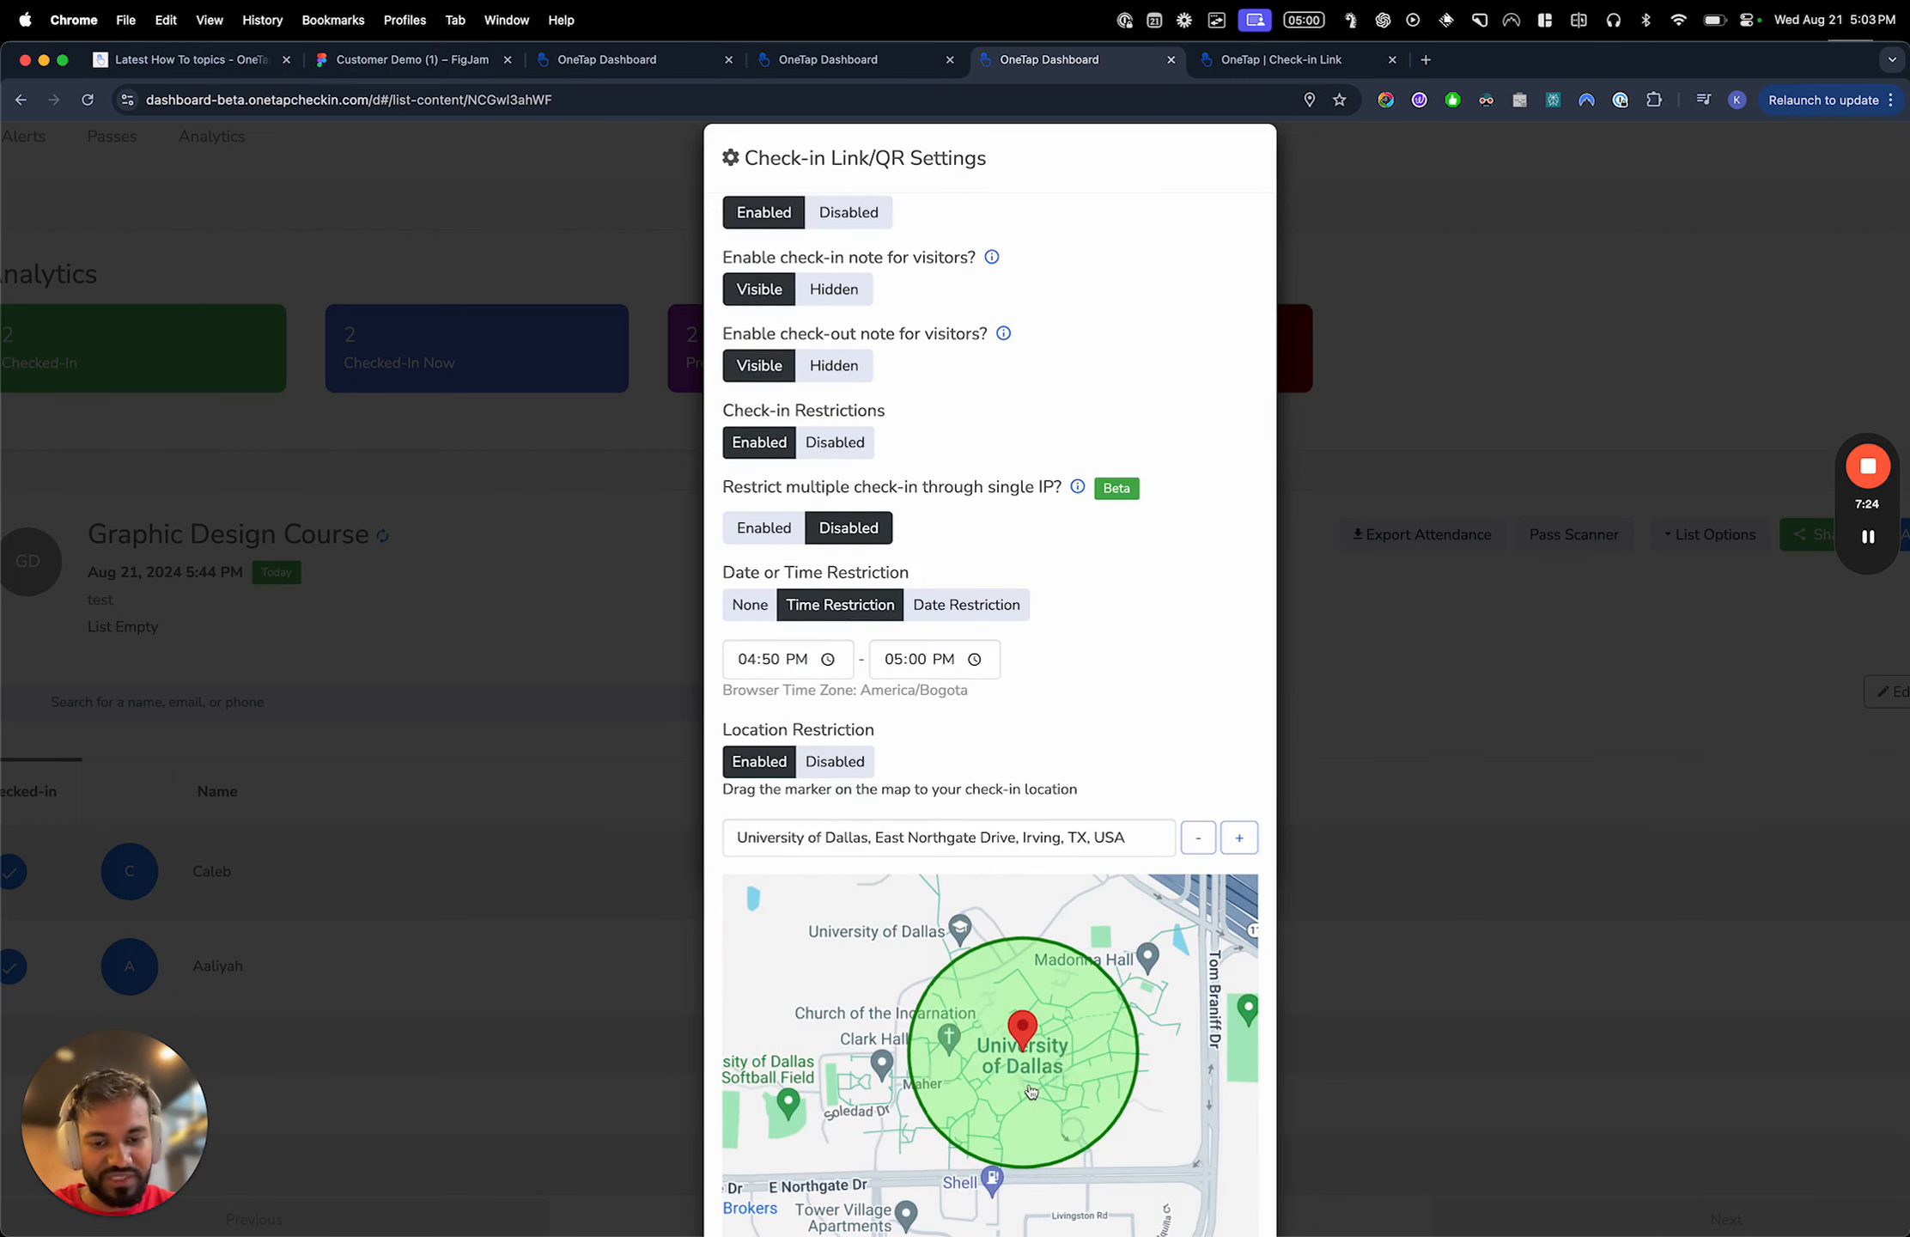
Adjust the allowed check-in radius around the University of Dallas marker to cover the central campus, and save the link settings
{"action": "left_click", "coordinate": [1200, 840]}
{"action": "scroll", "coordinate": [1202, 842], "scroll_direction": "down", "scroll_amount": 2}
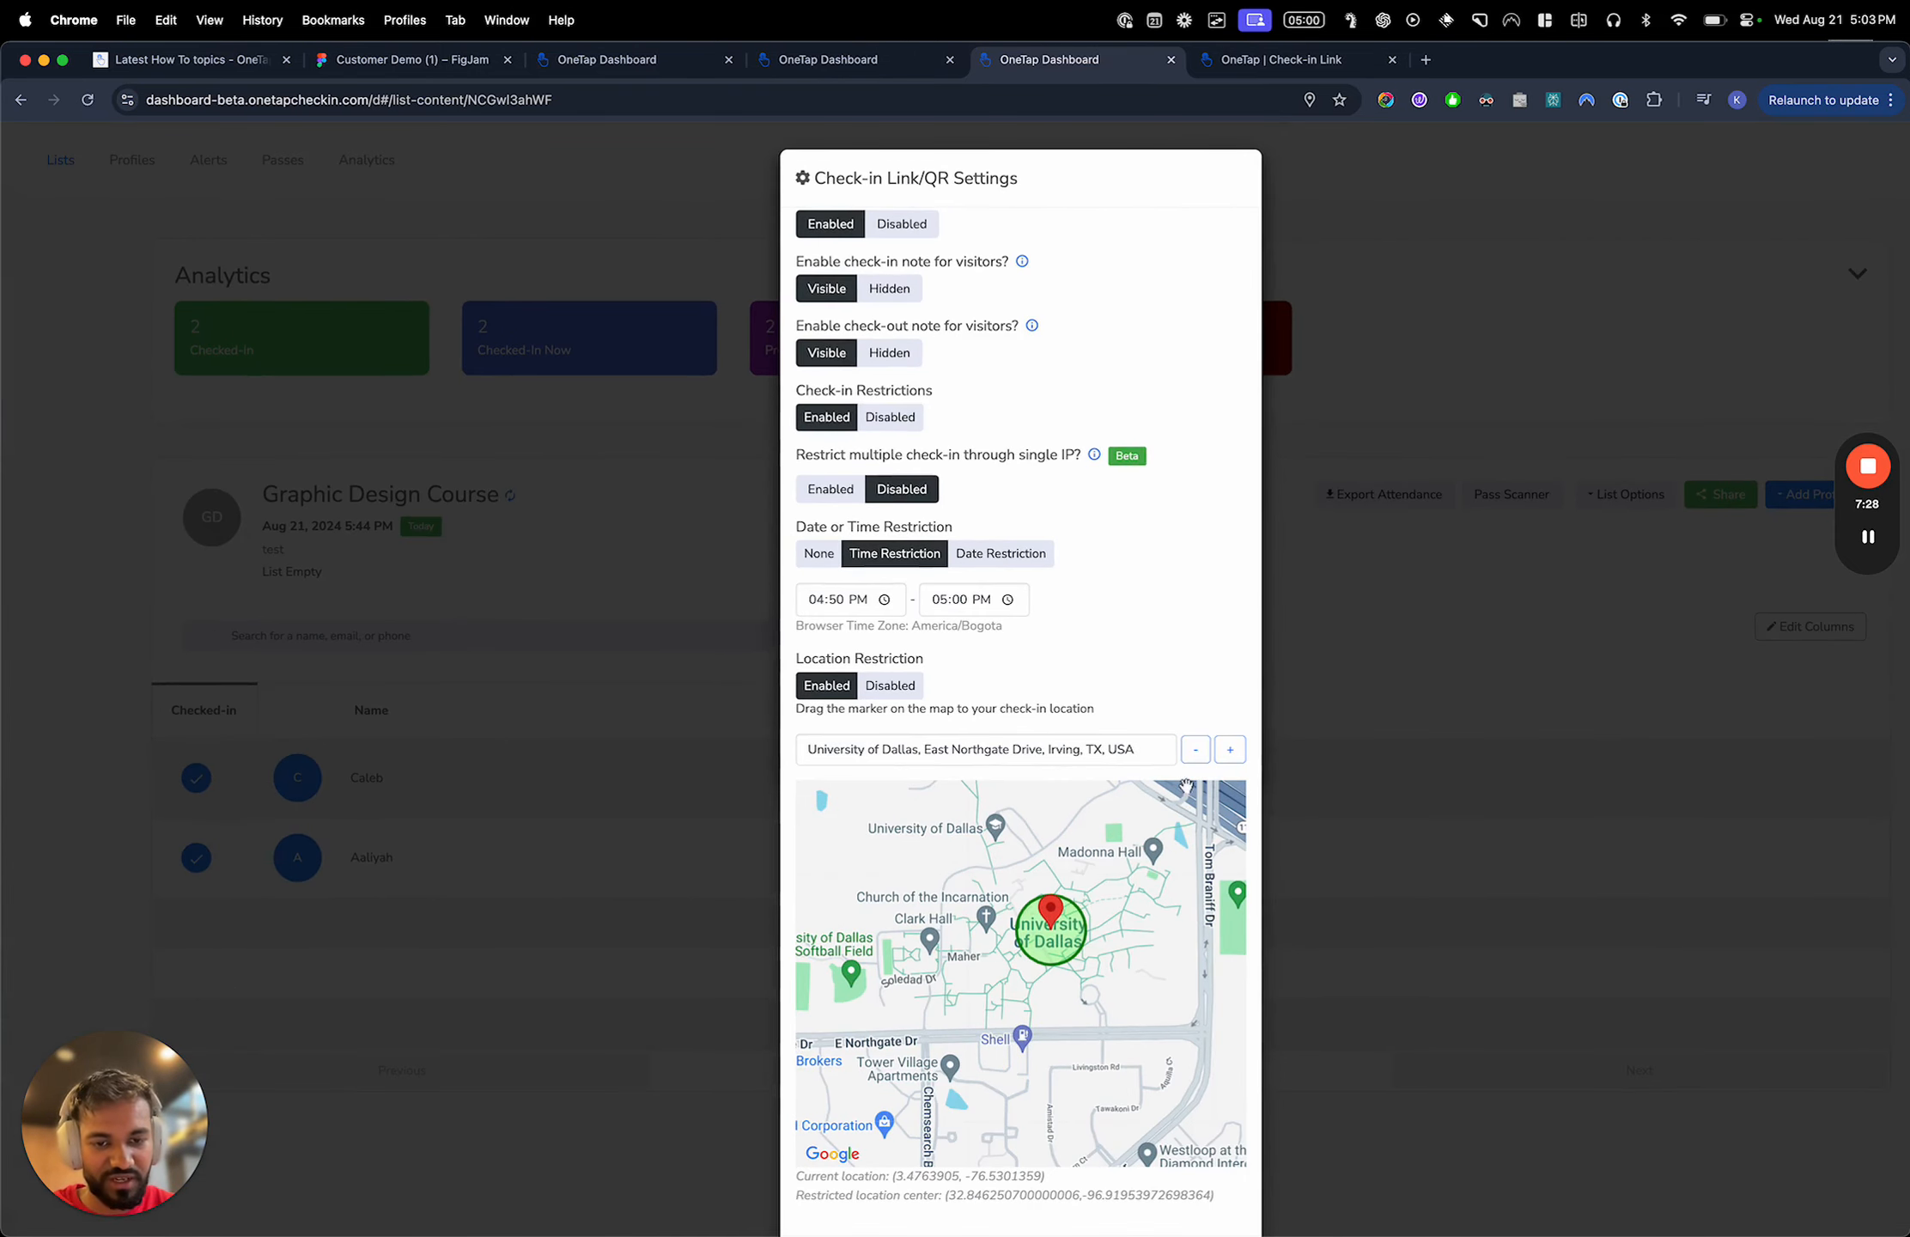
{"action": "left_click", "coordinate": [1230, 754]}
{"action": "left_click", "coordinate": [1196, 749]}
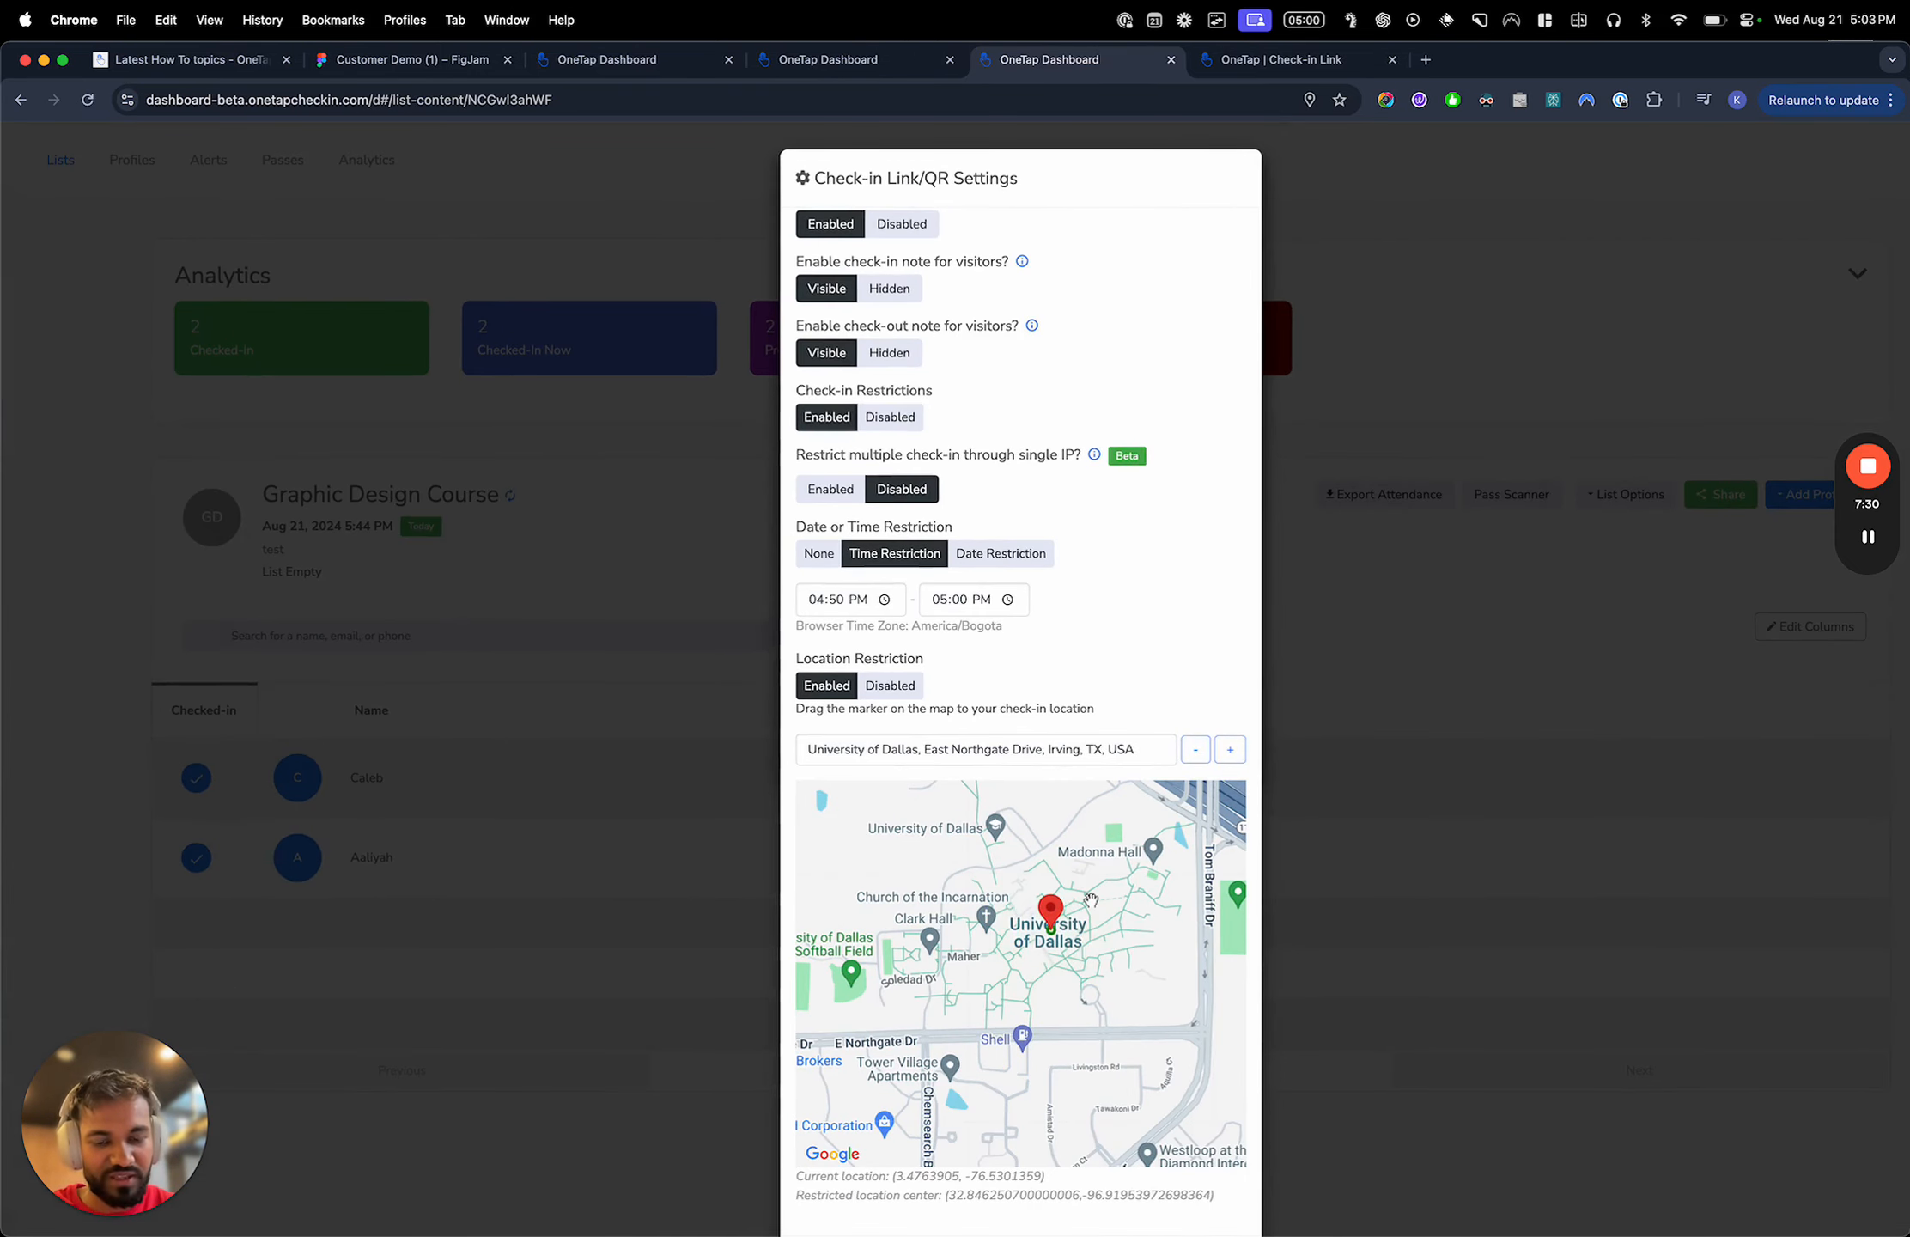
{"action": "scroll", "coordinate": [1091, 900], "scroll_direction": "up", "scroll_amount": 5}
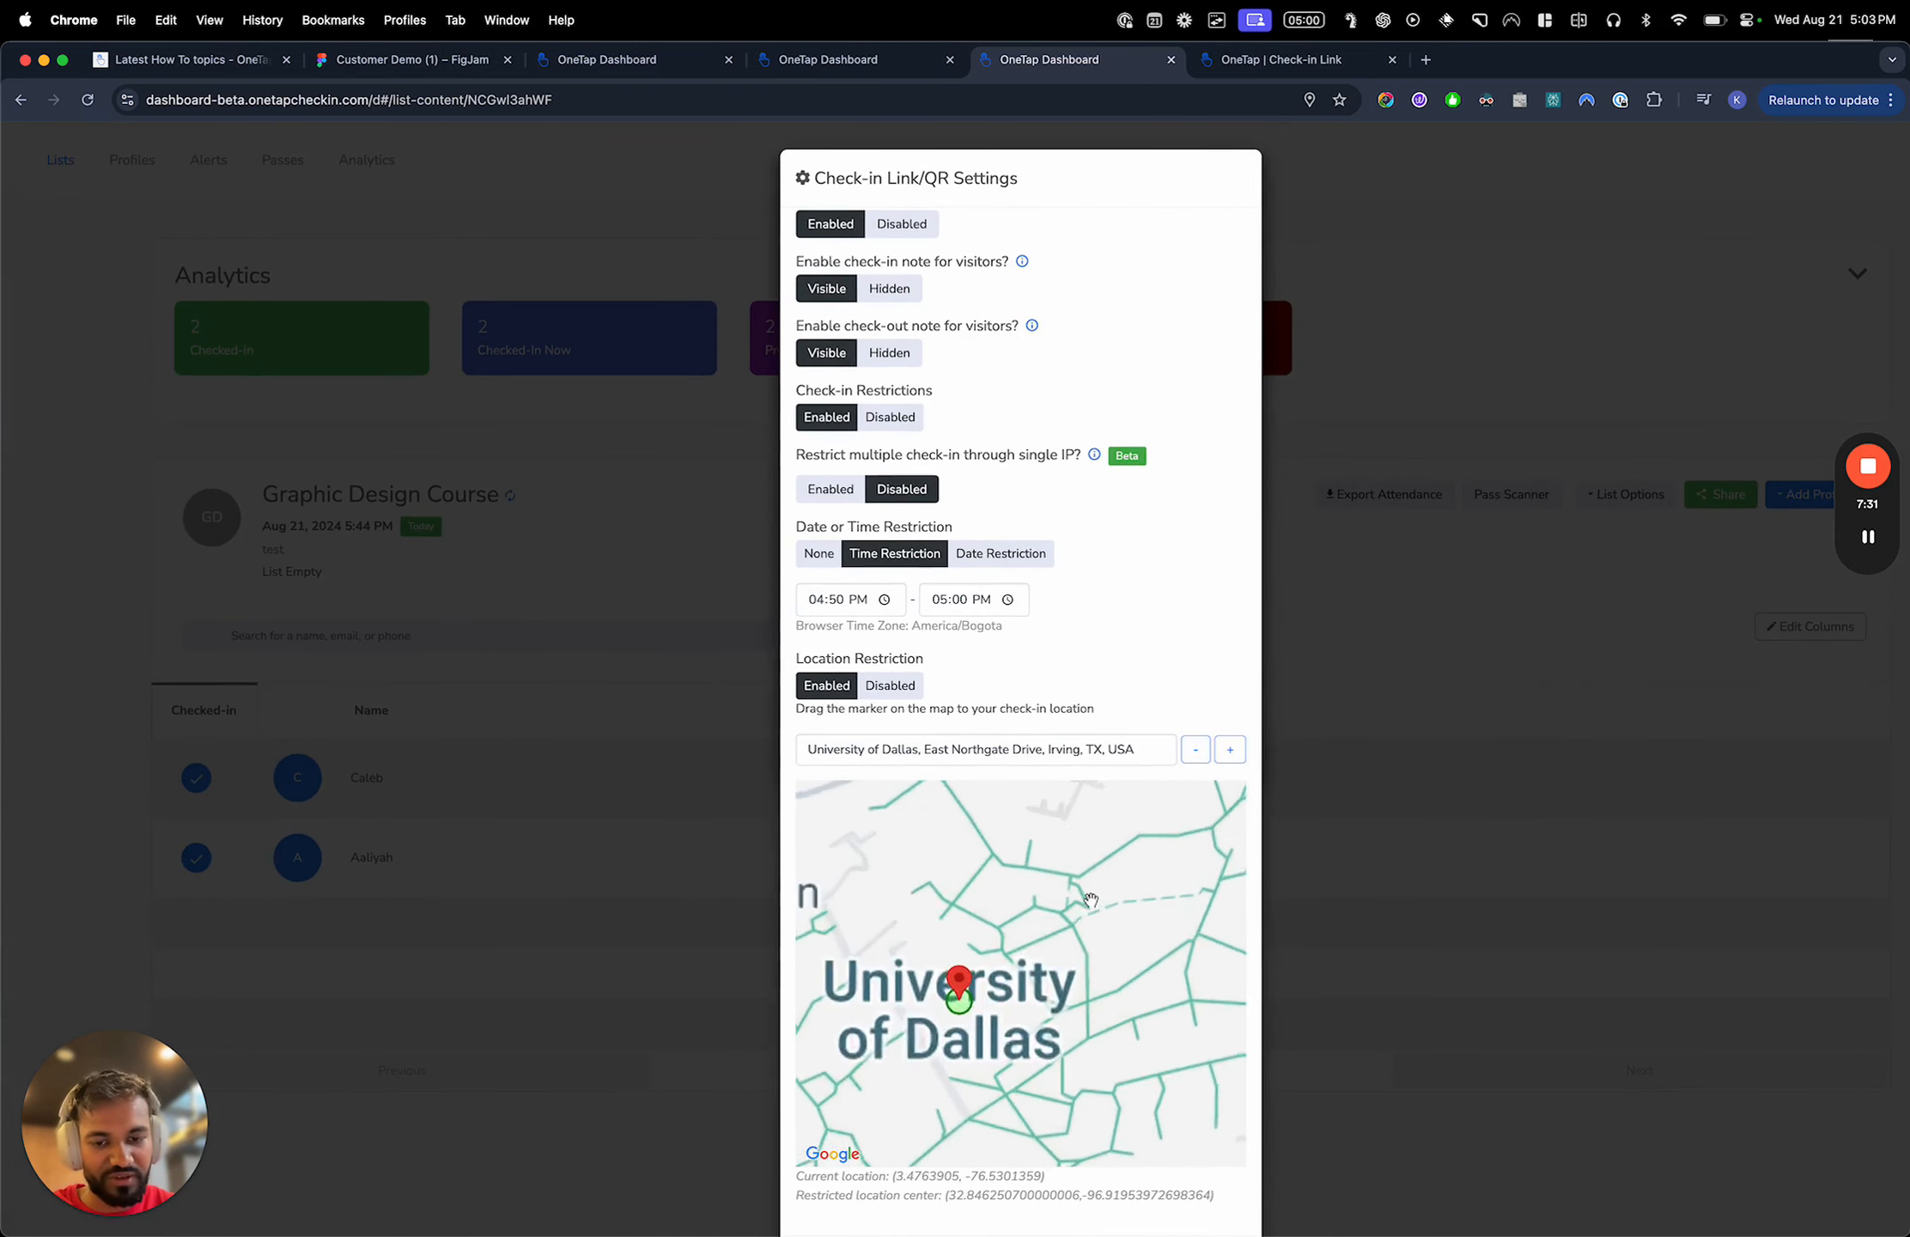
{"action": "left_click", "coordinate": [1230, 749]}
{"action": "left_click", "coordinate": [1227, 750]}
{"action": "scroll", "coordinate": [1194, 692], "scroll_direction": "down", "scroll_amount": 3}
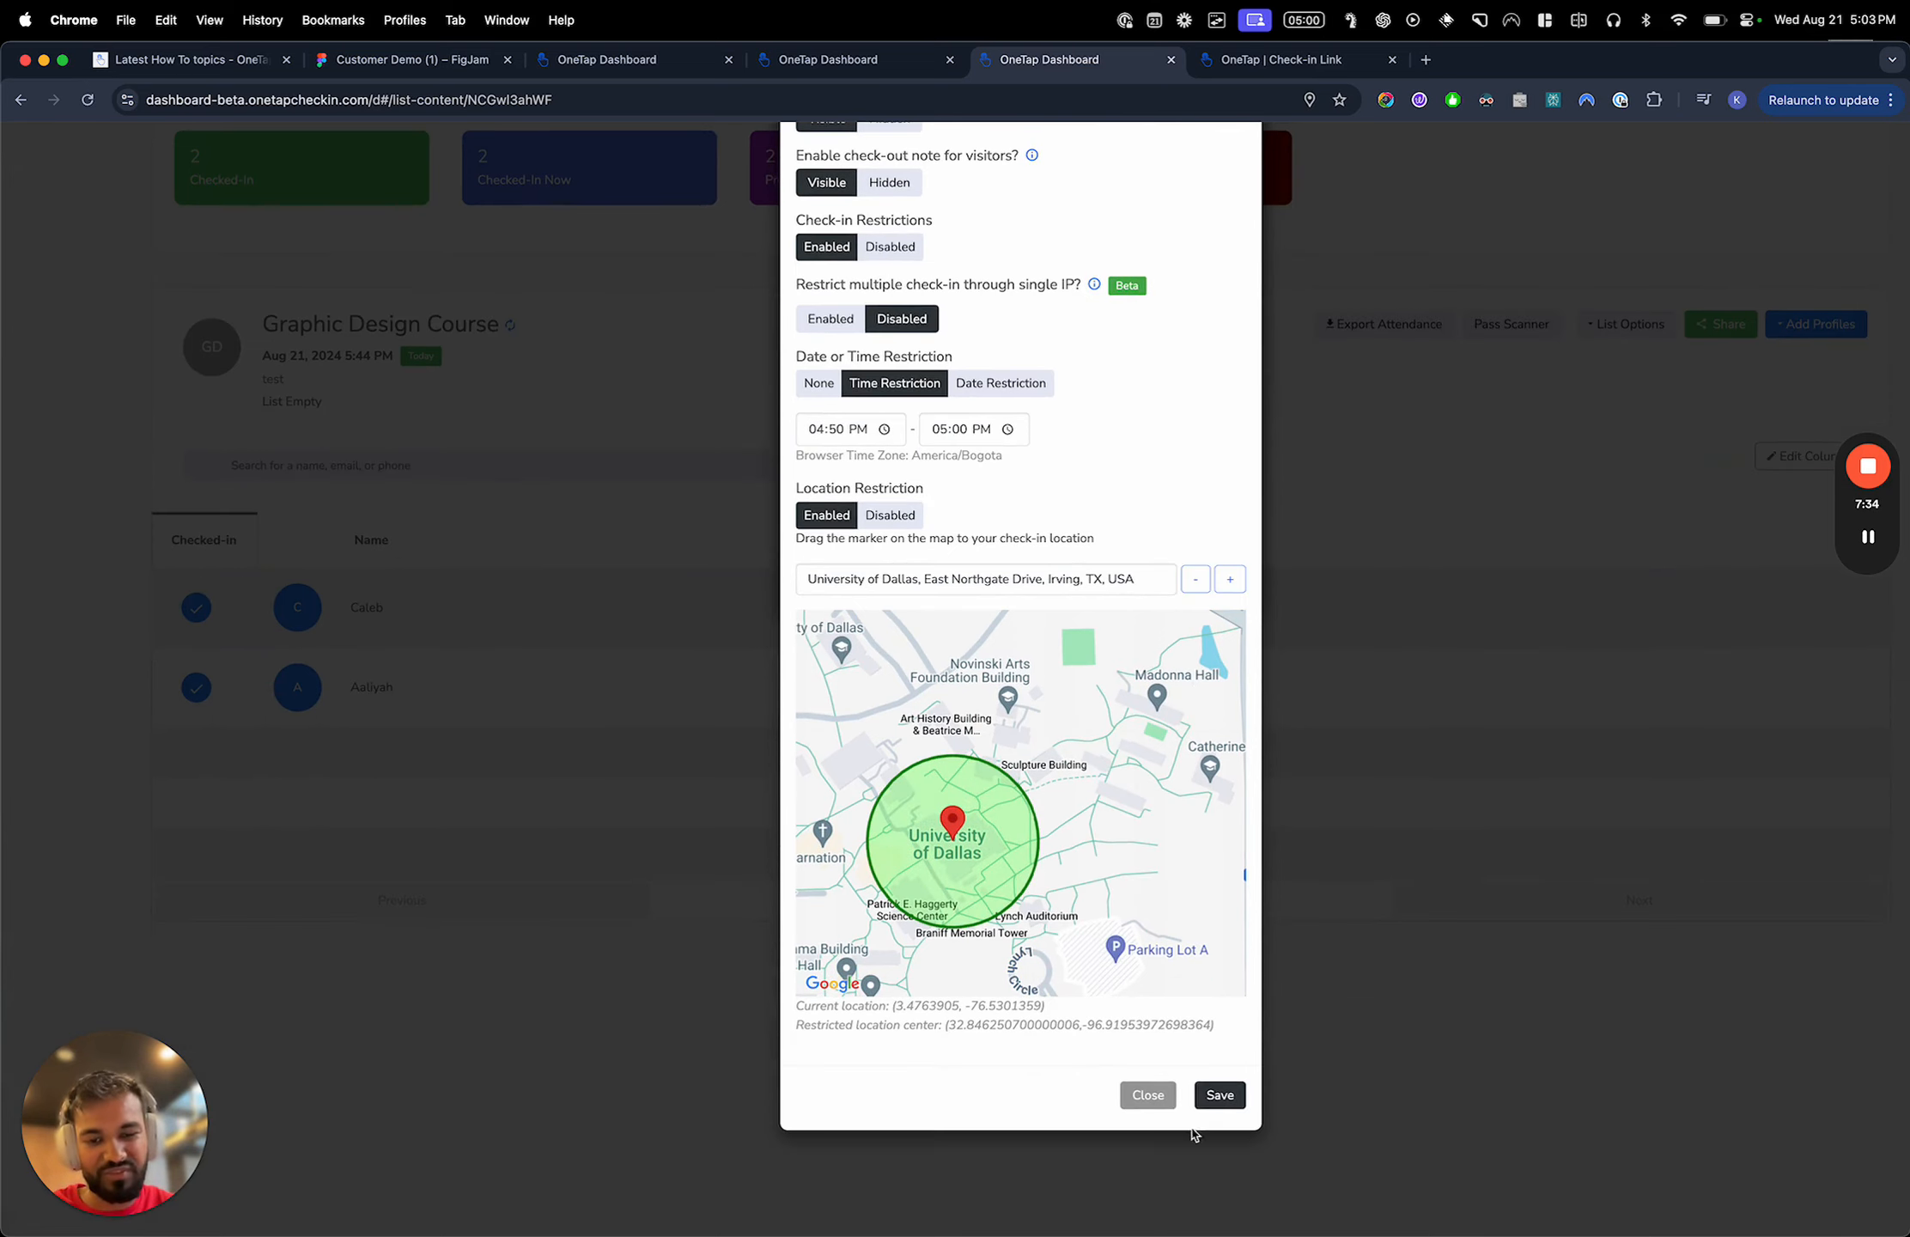
{"action": "left_click", "coordinate": [1220, 1095]}
{"action": "key", "text": "super+minus"}
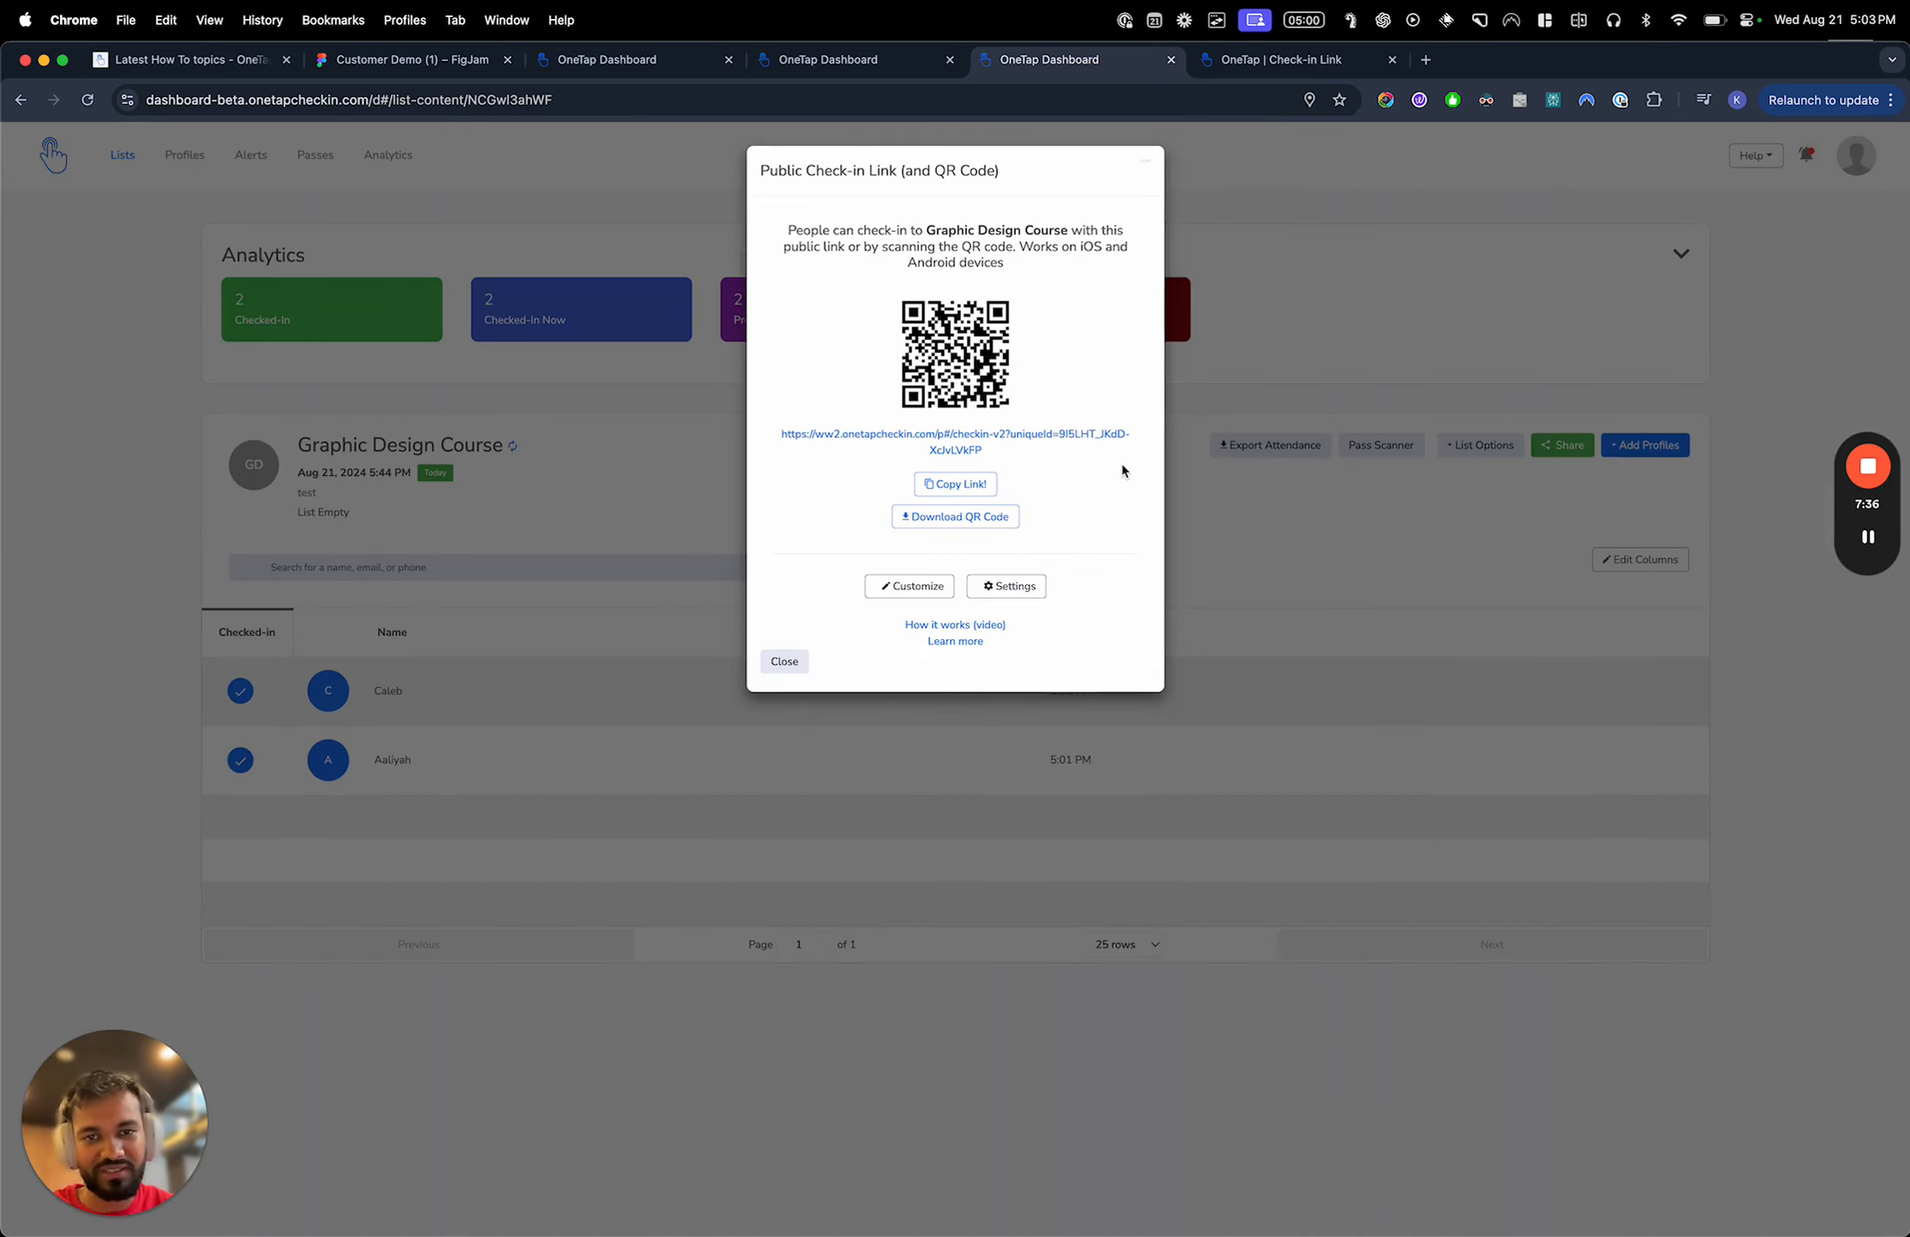
Reload the public check-in page to test the location restriction and view the allowed area on its map
{"action": "left_click", "coordinate": [1262, 62]}
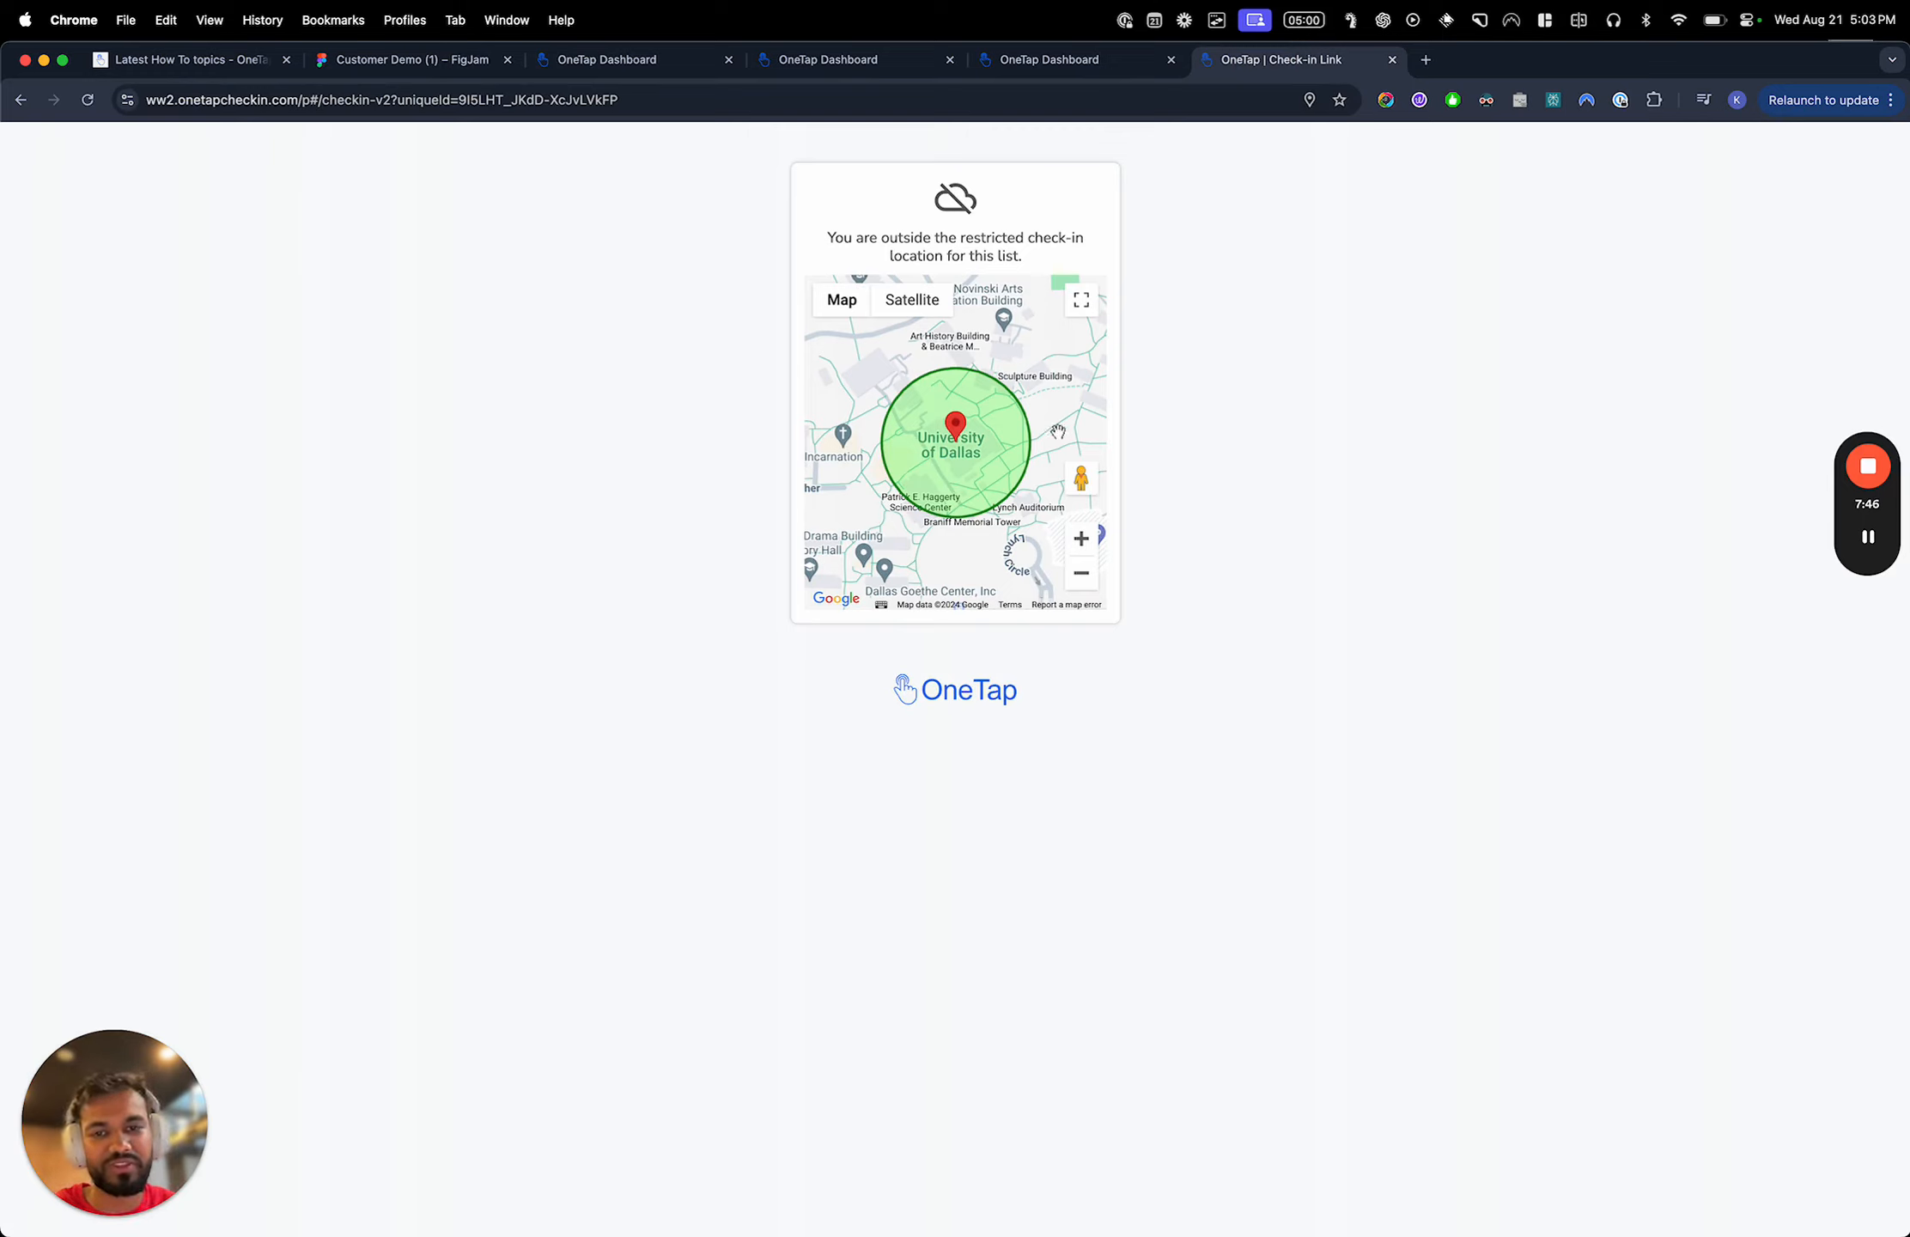
{"action": "left_click", "coordinate": [1082, 573]}
{"action": "left_click", "coordinate": [1048, 59]}
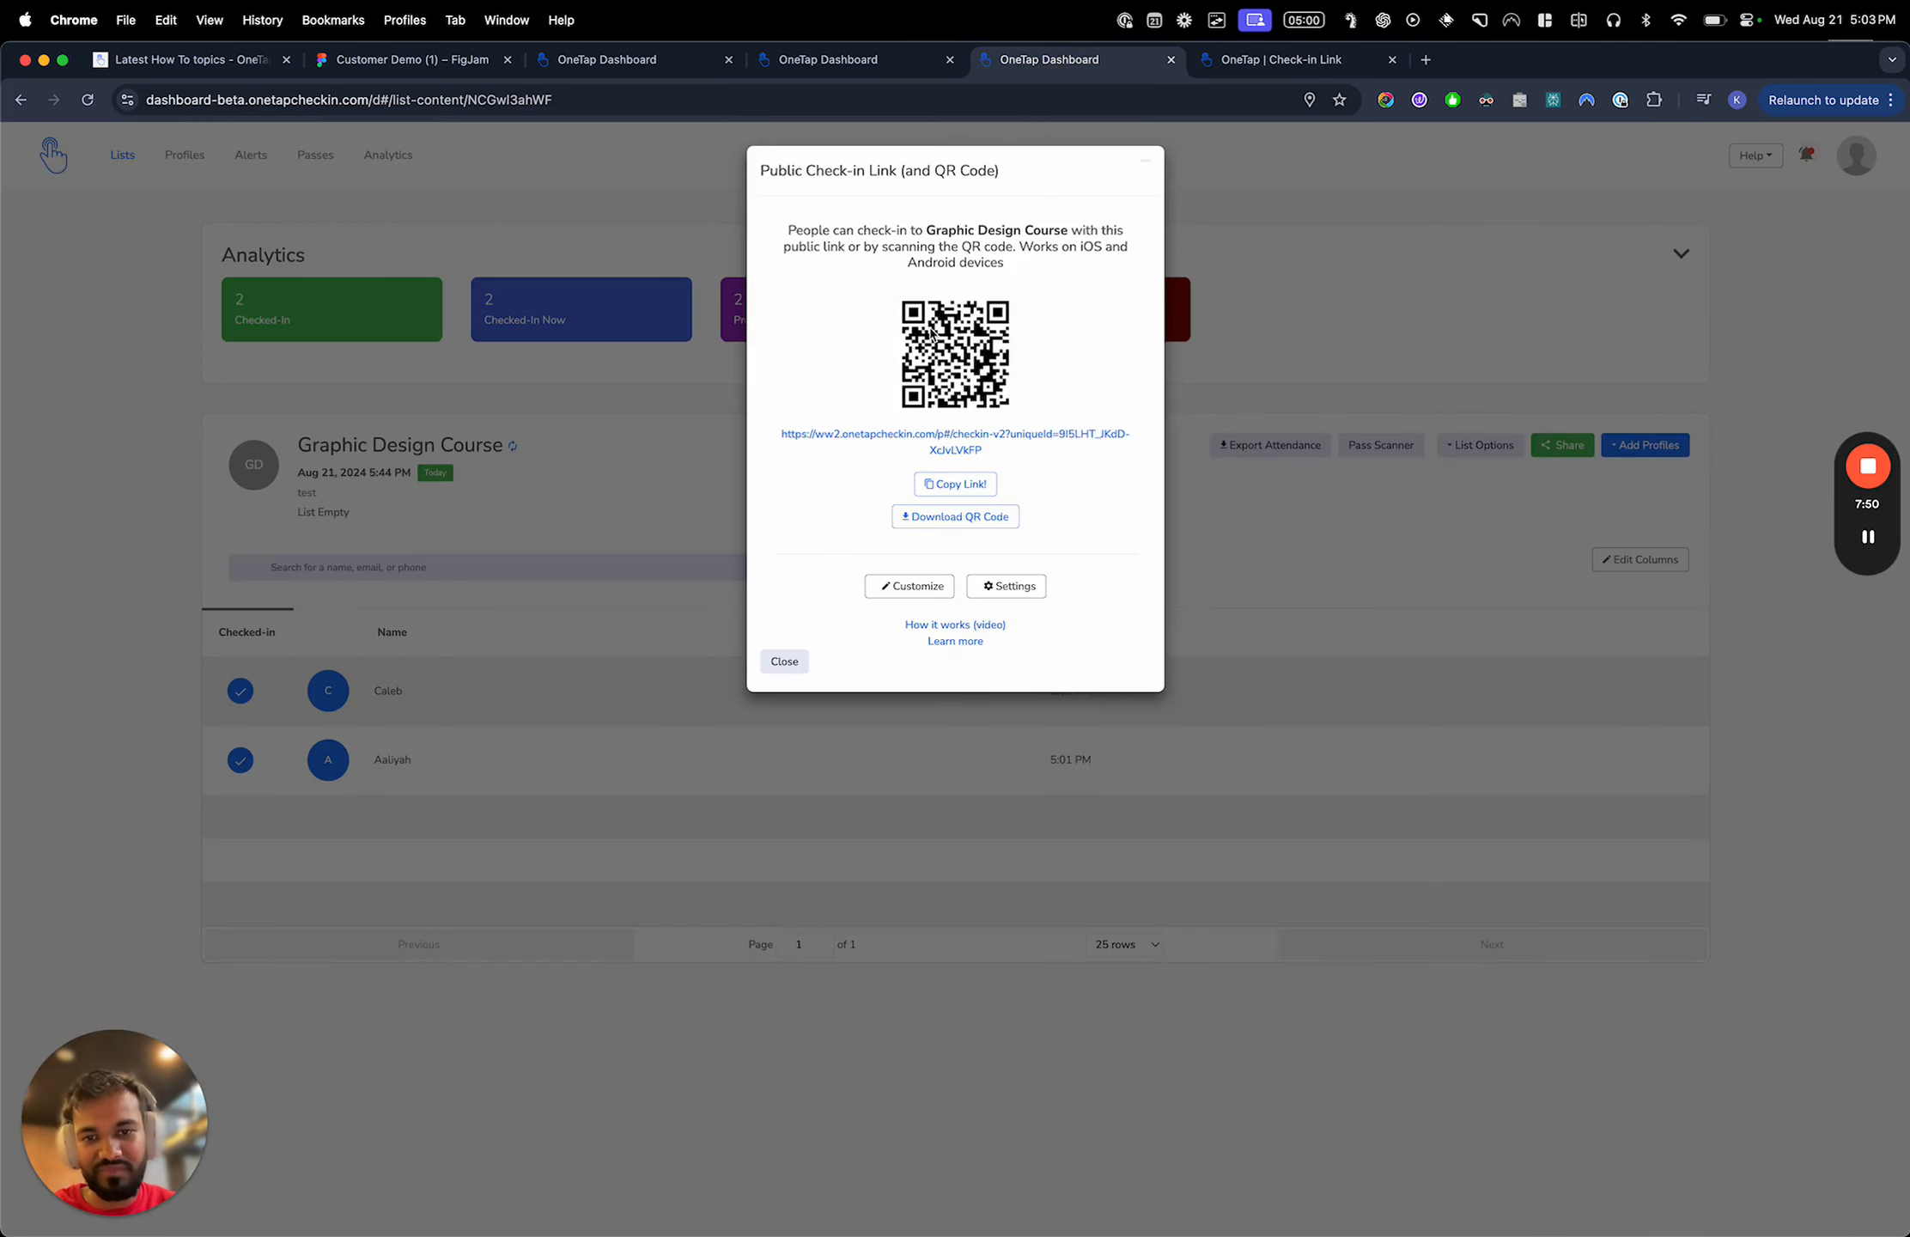
Disable the location and time restrictions, enable the restriction on multiple check-ins through a single IP, and save the link settings
{"action": "left_click", "coordinate": [1020, 586]}
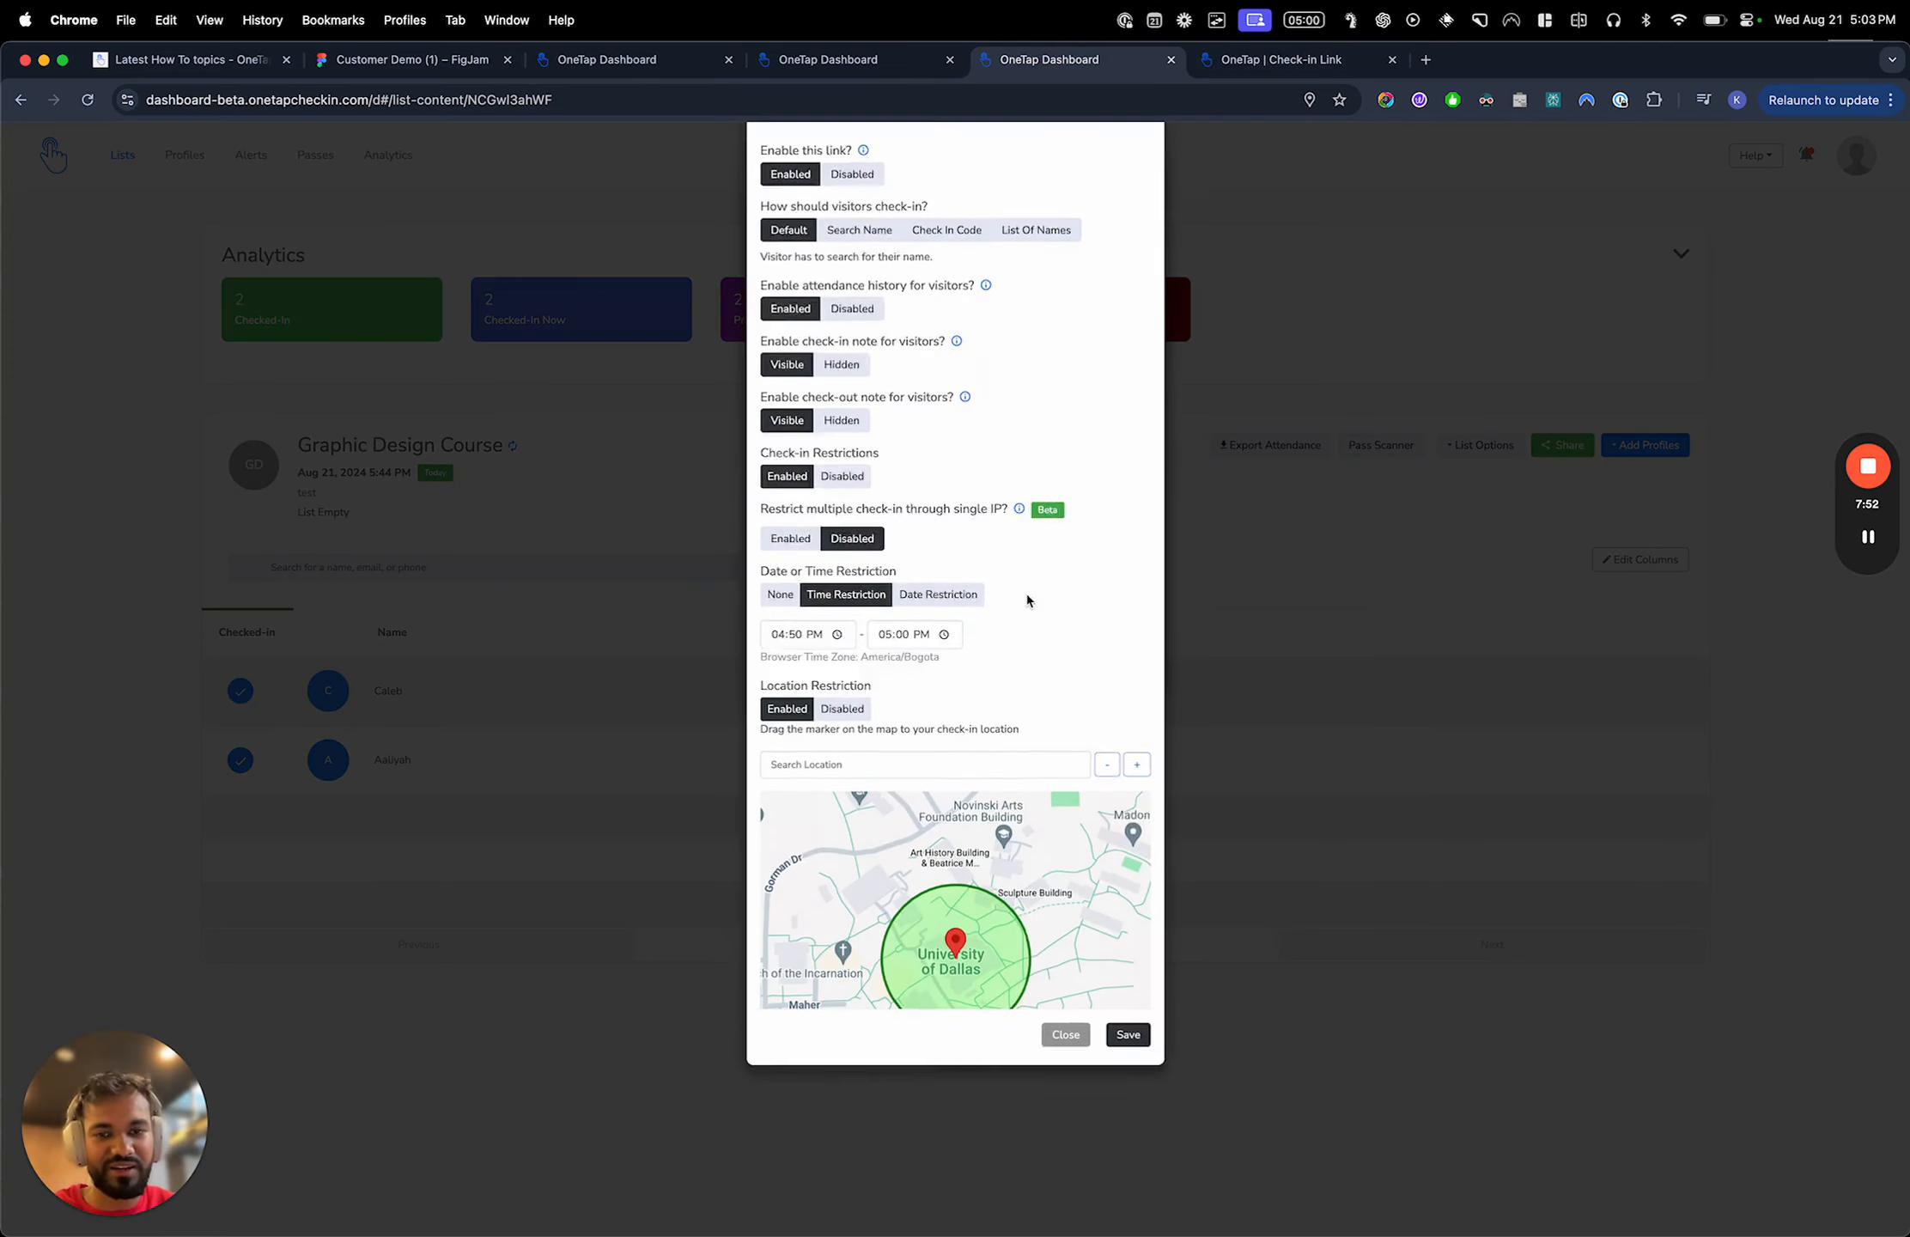
{"action": "left_click", "coordinate": [839, 788]}
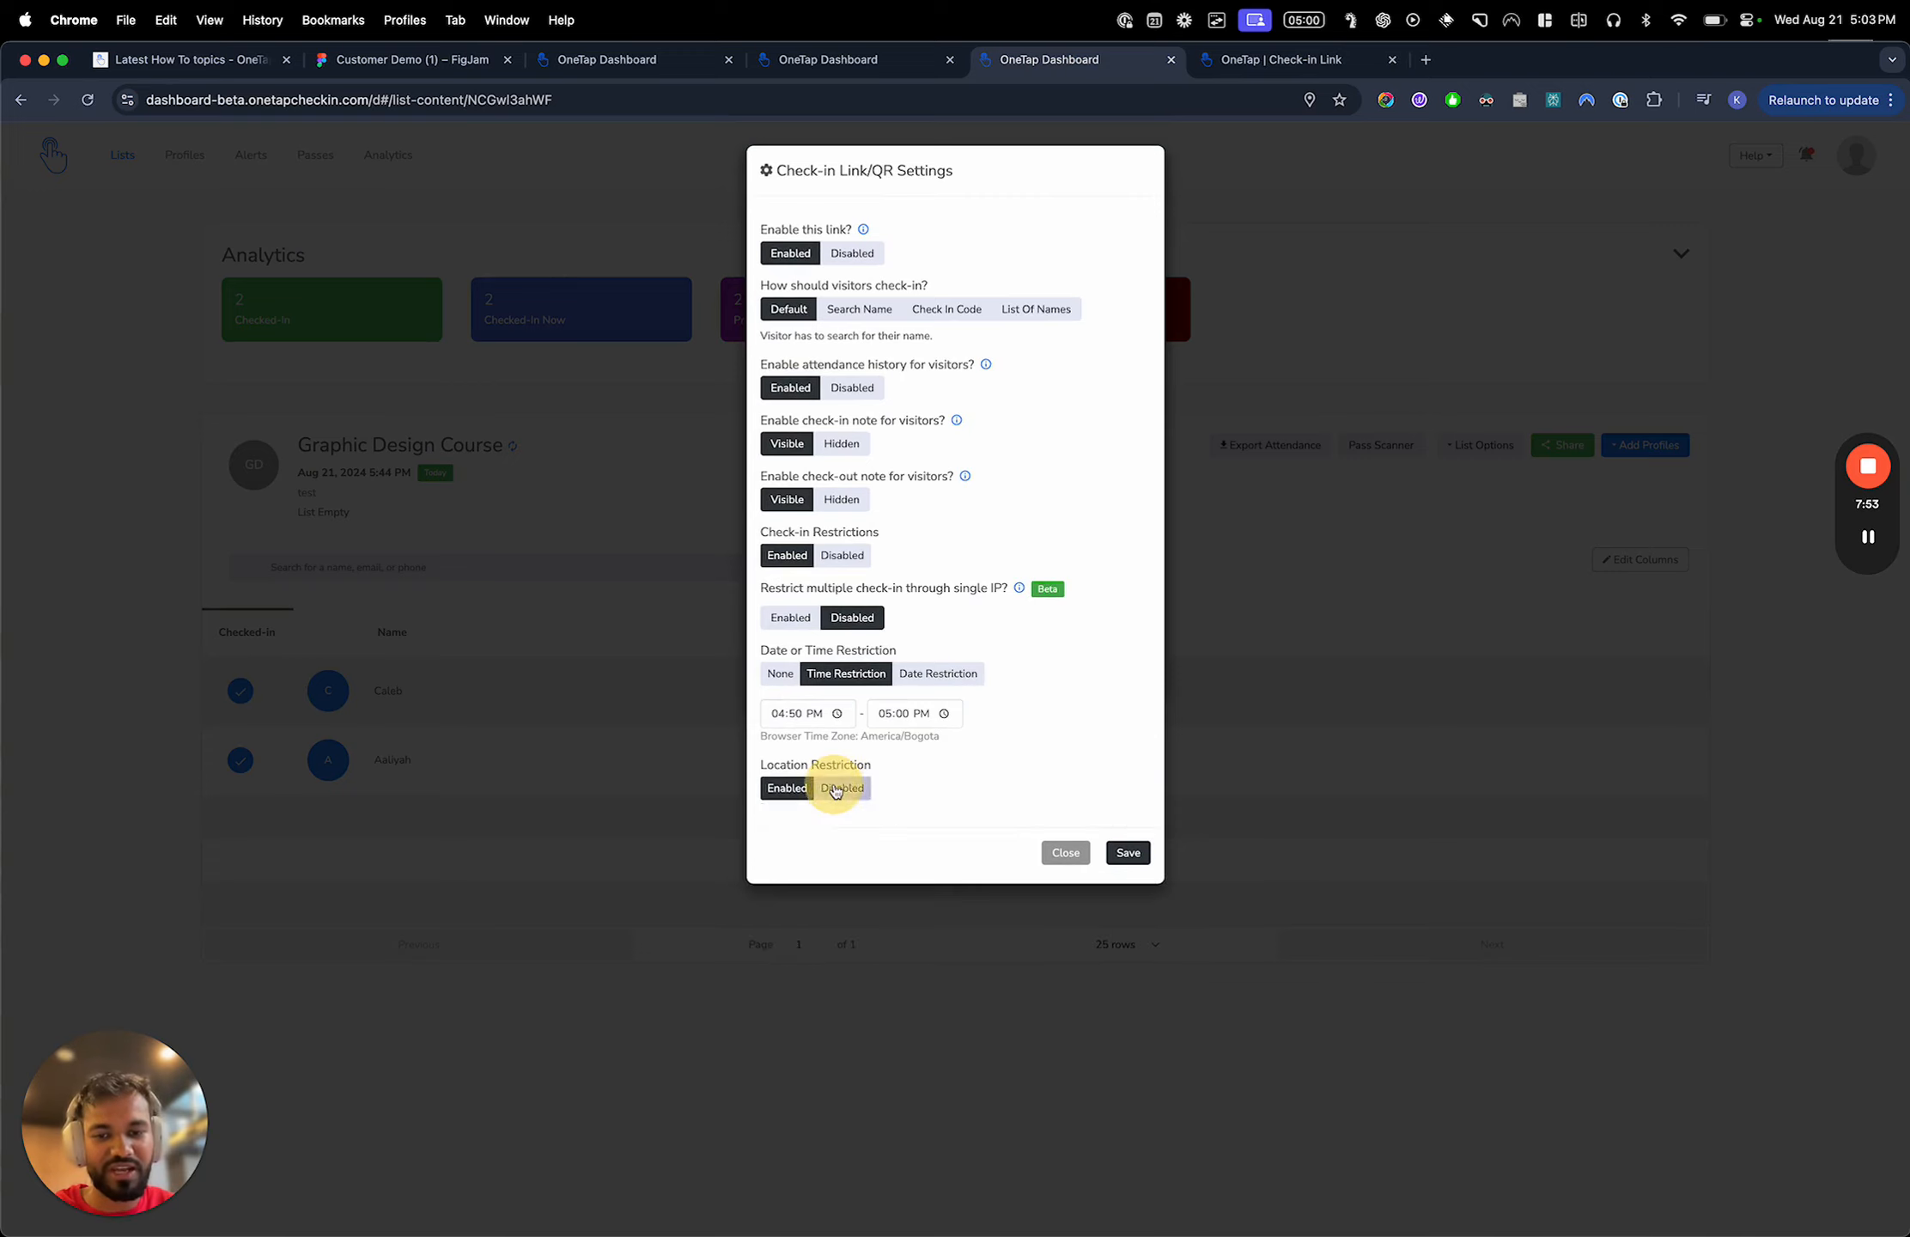
{"action": "left_click", "coordinate": [780, 673]}
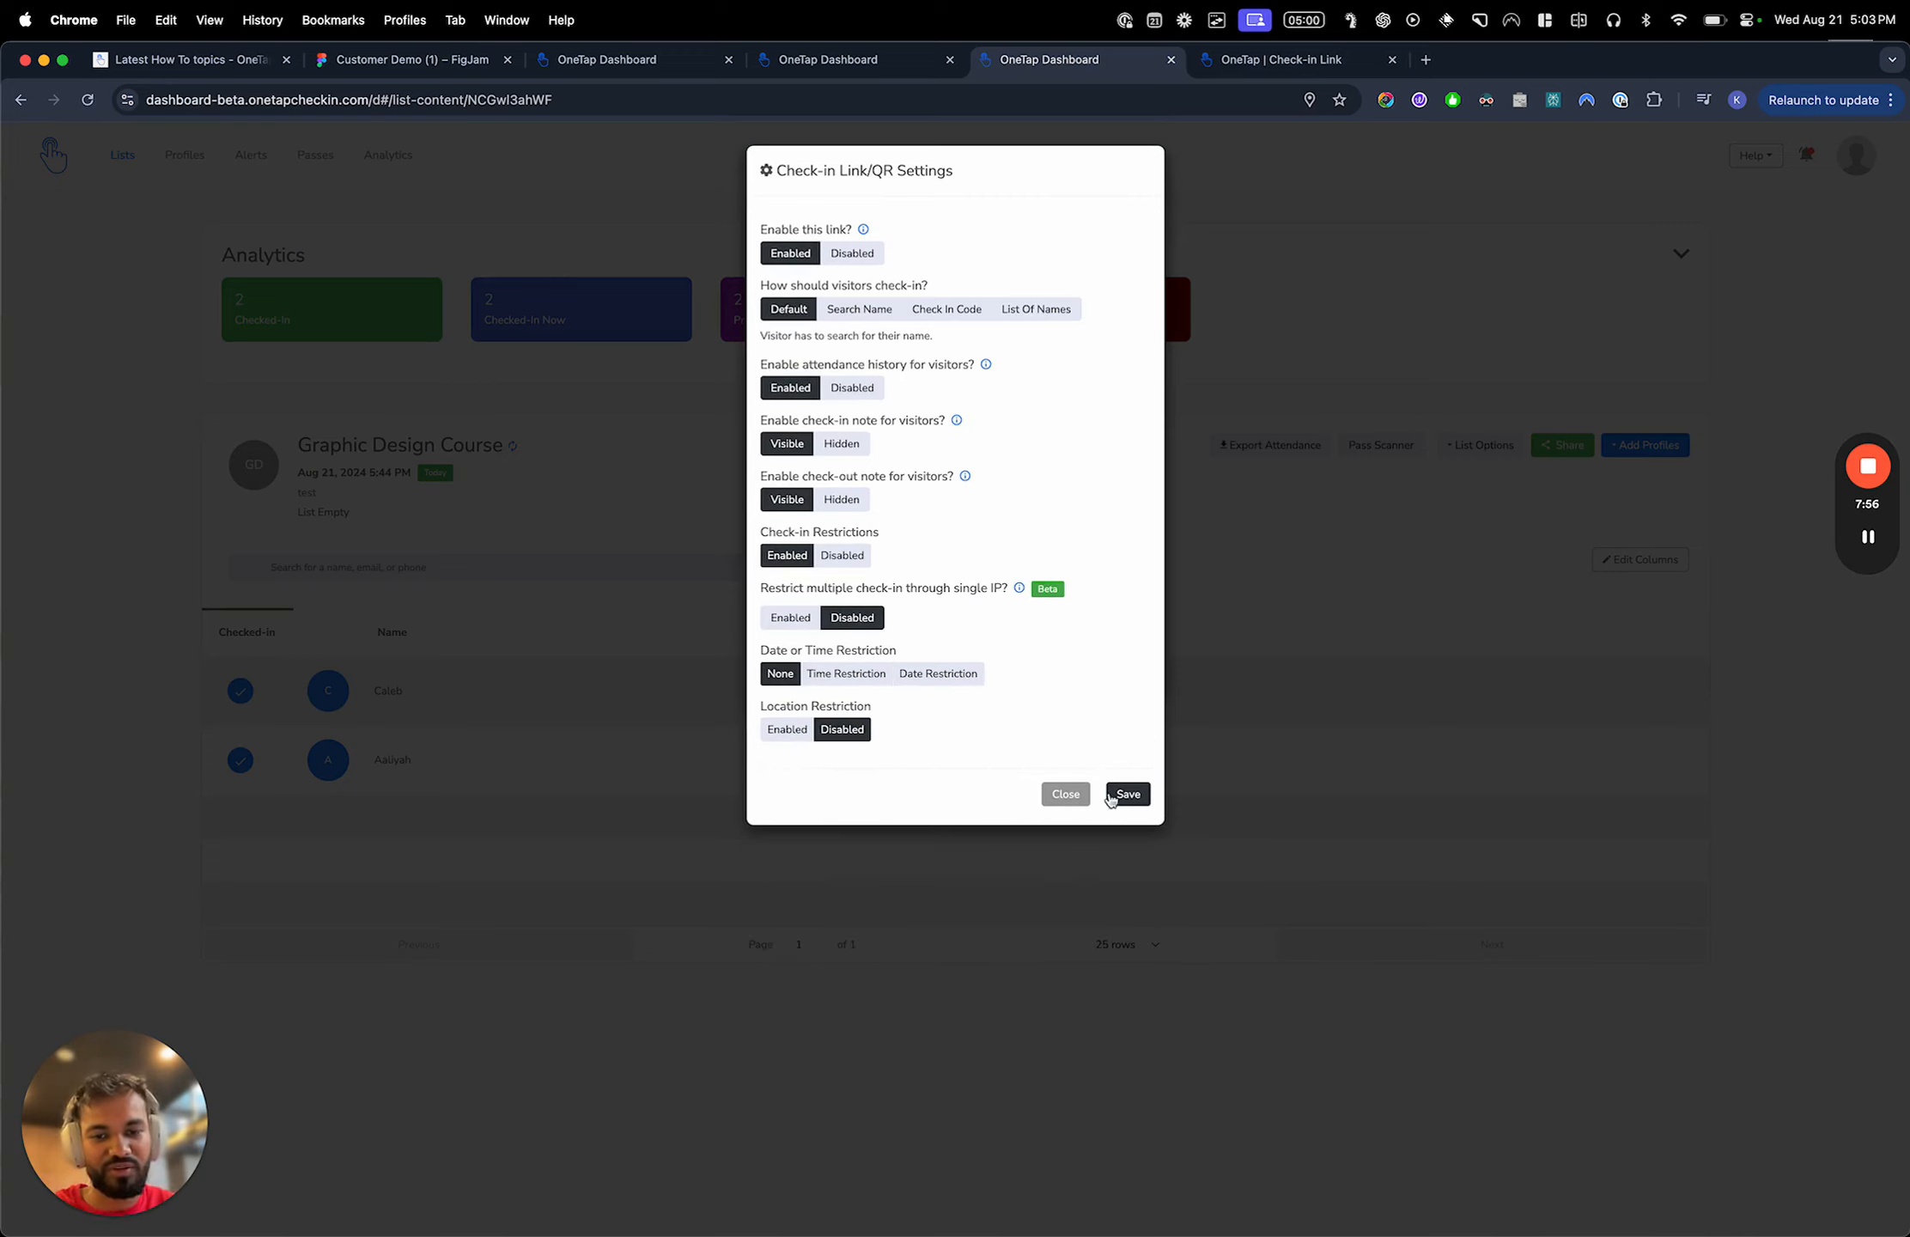
{"action": "left_click", "coordinate": [791, 618]}
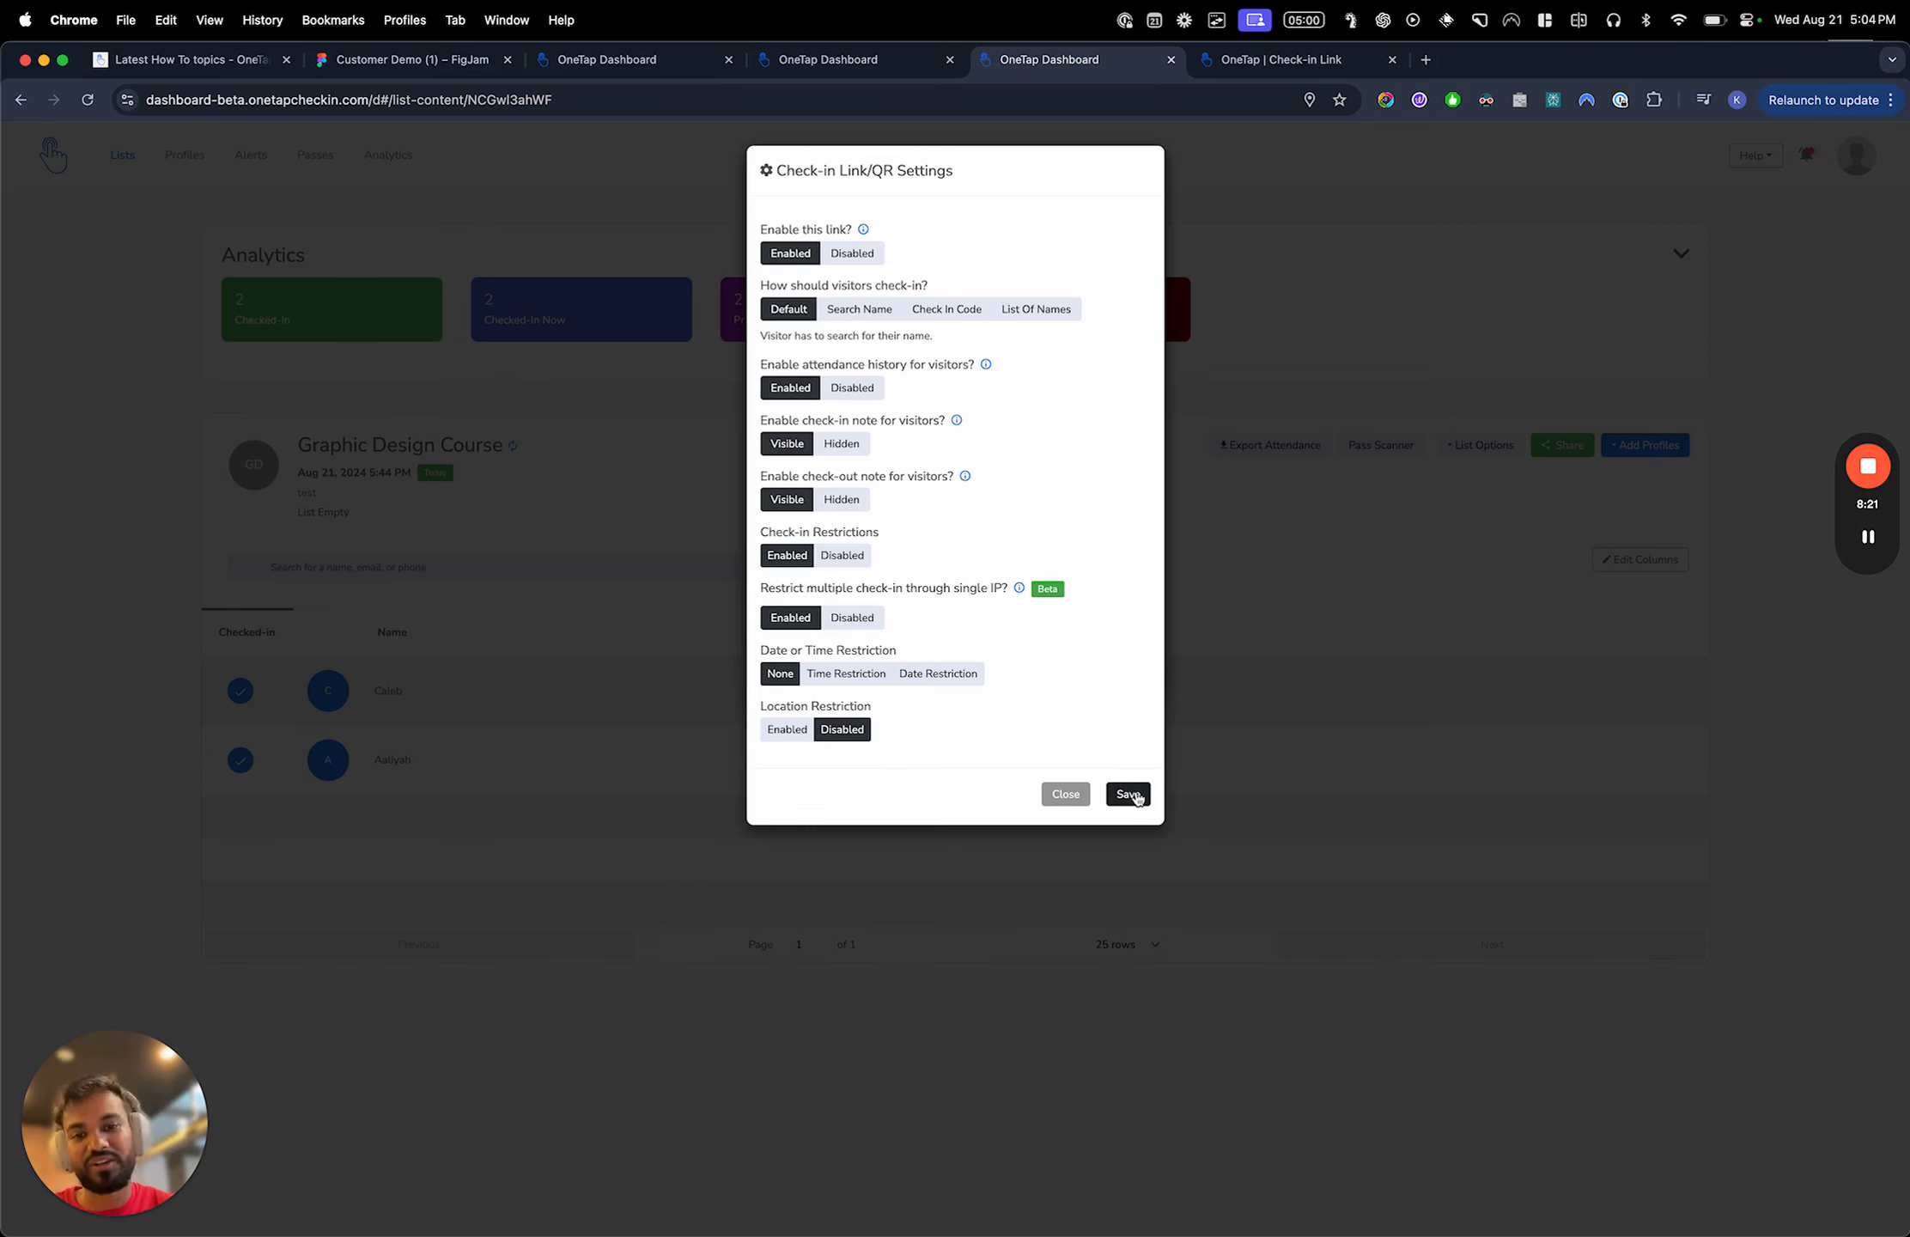
{"action": "left_click", "coordinate": [1128, 794]}
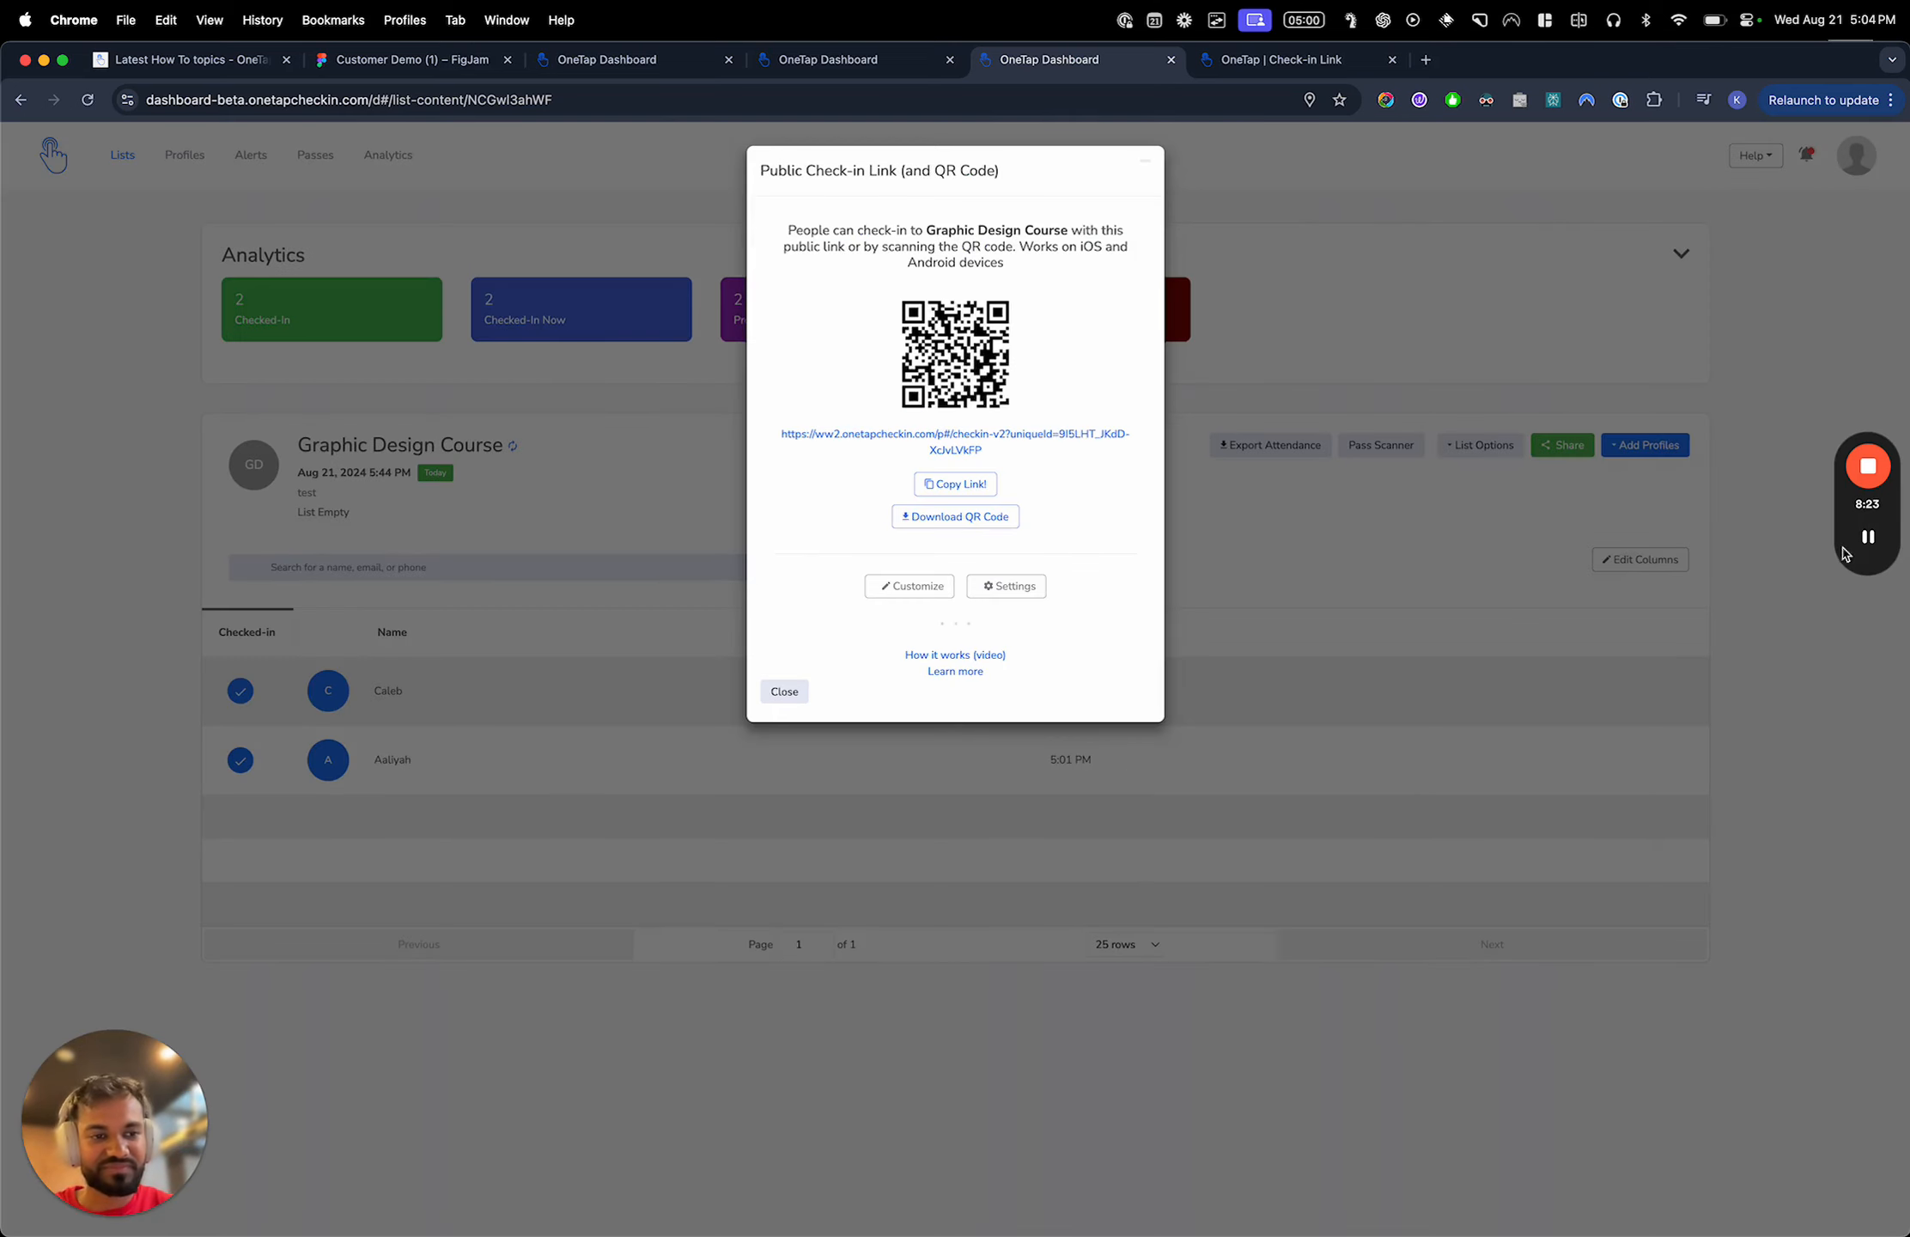
Reload the public check-in page to test the single-IP restriction
{"action": "mouse_move", "coordinate": [1869, 537]}
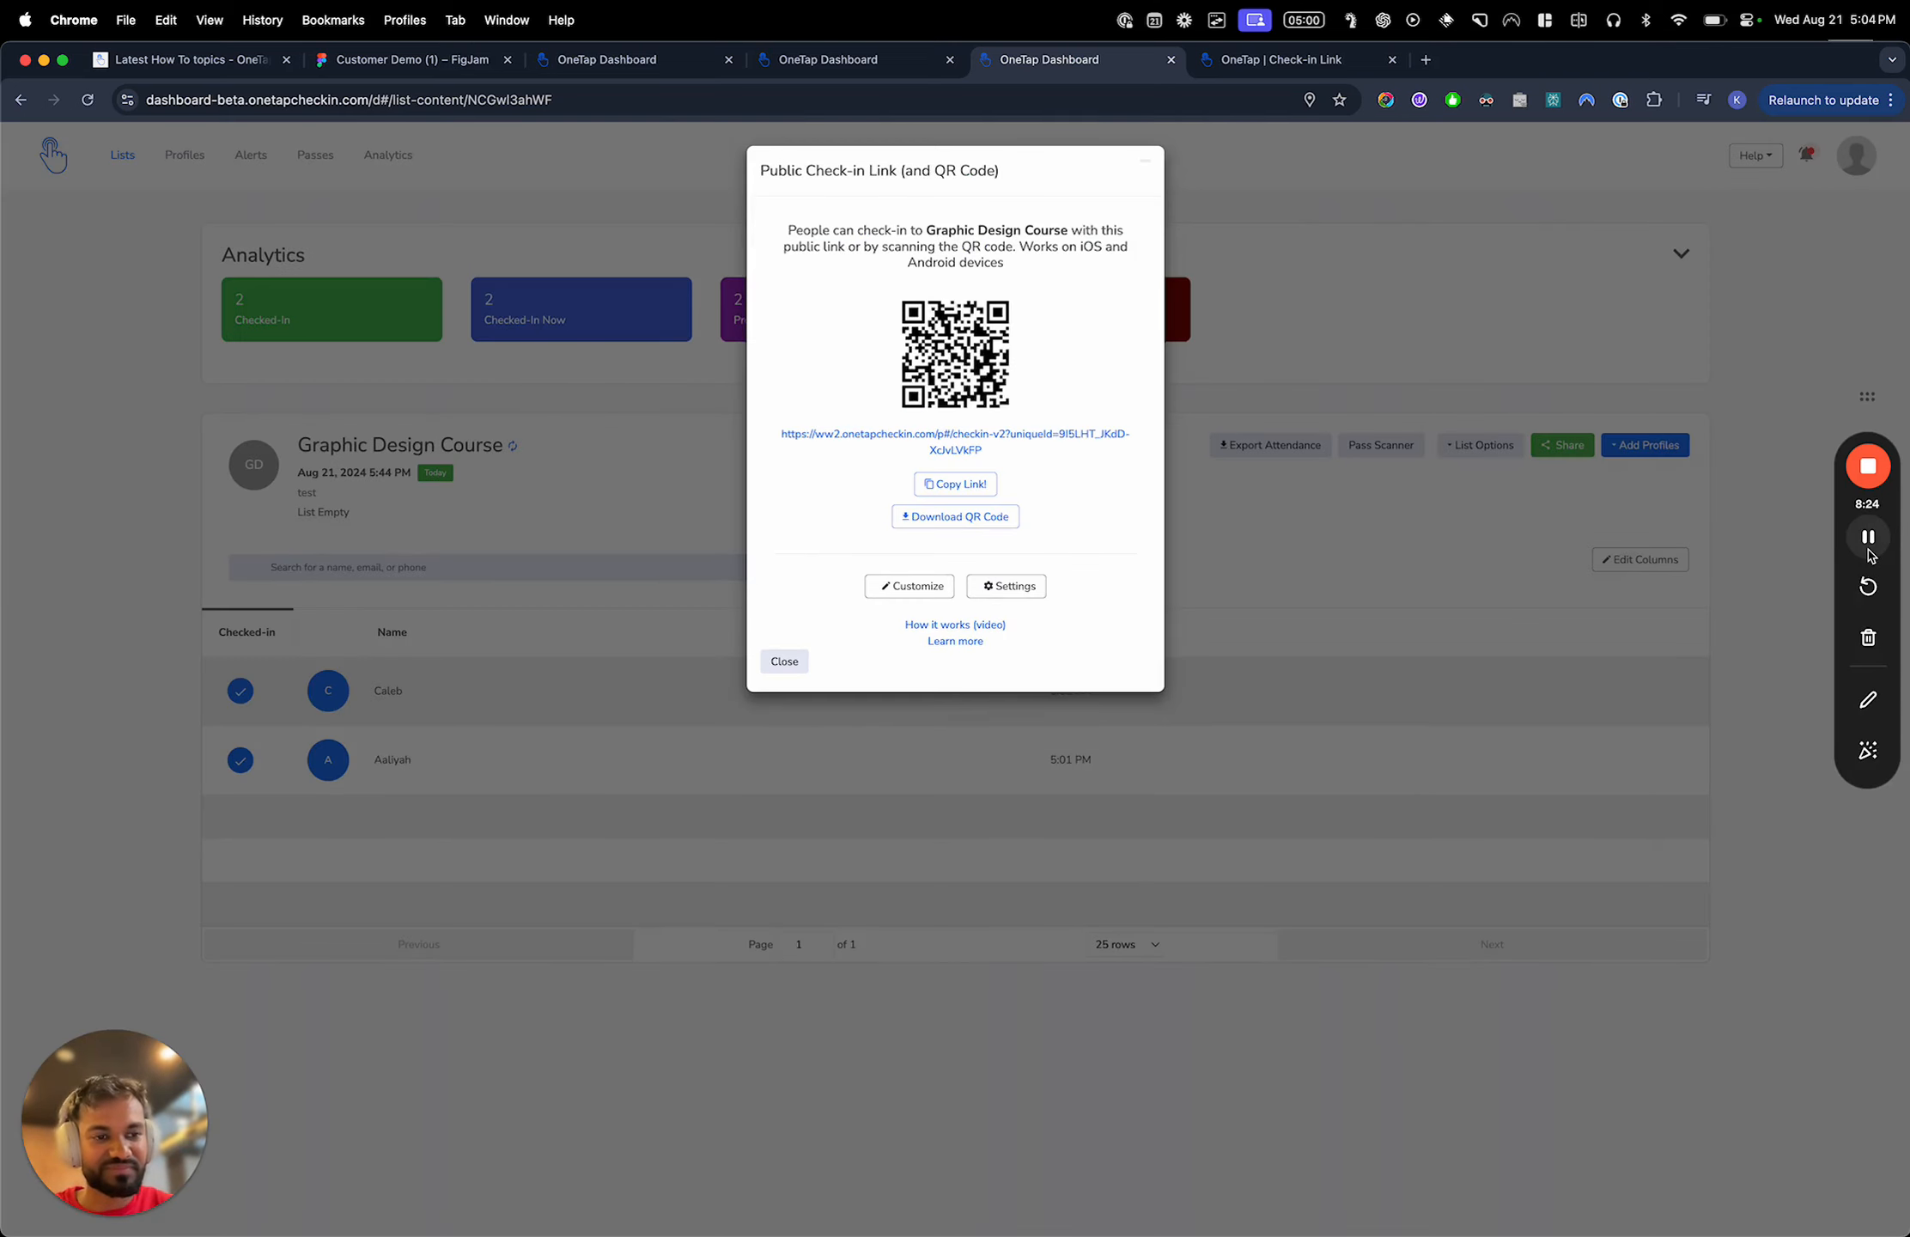
{"action": "left_click", "coordinate": [1314, 59]}
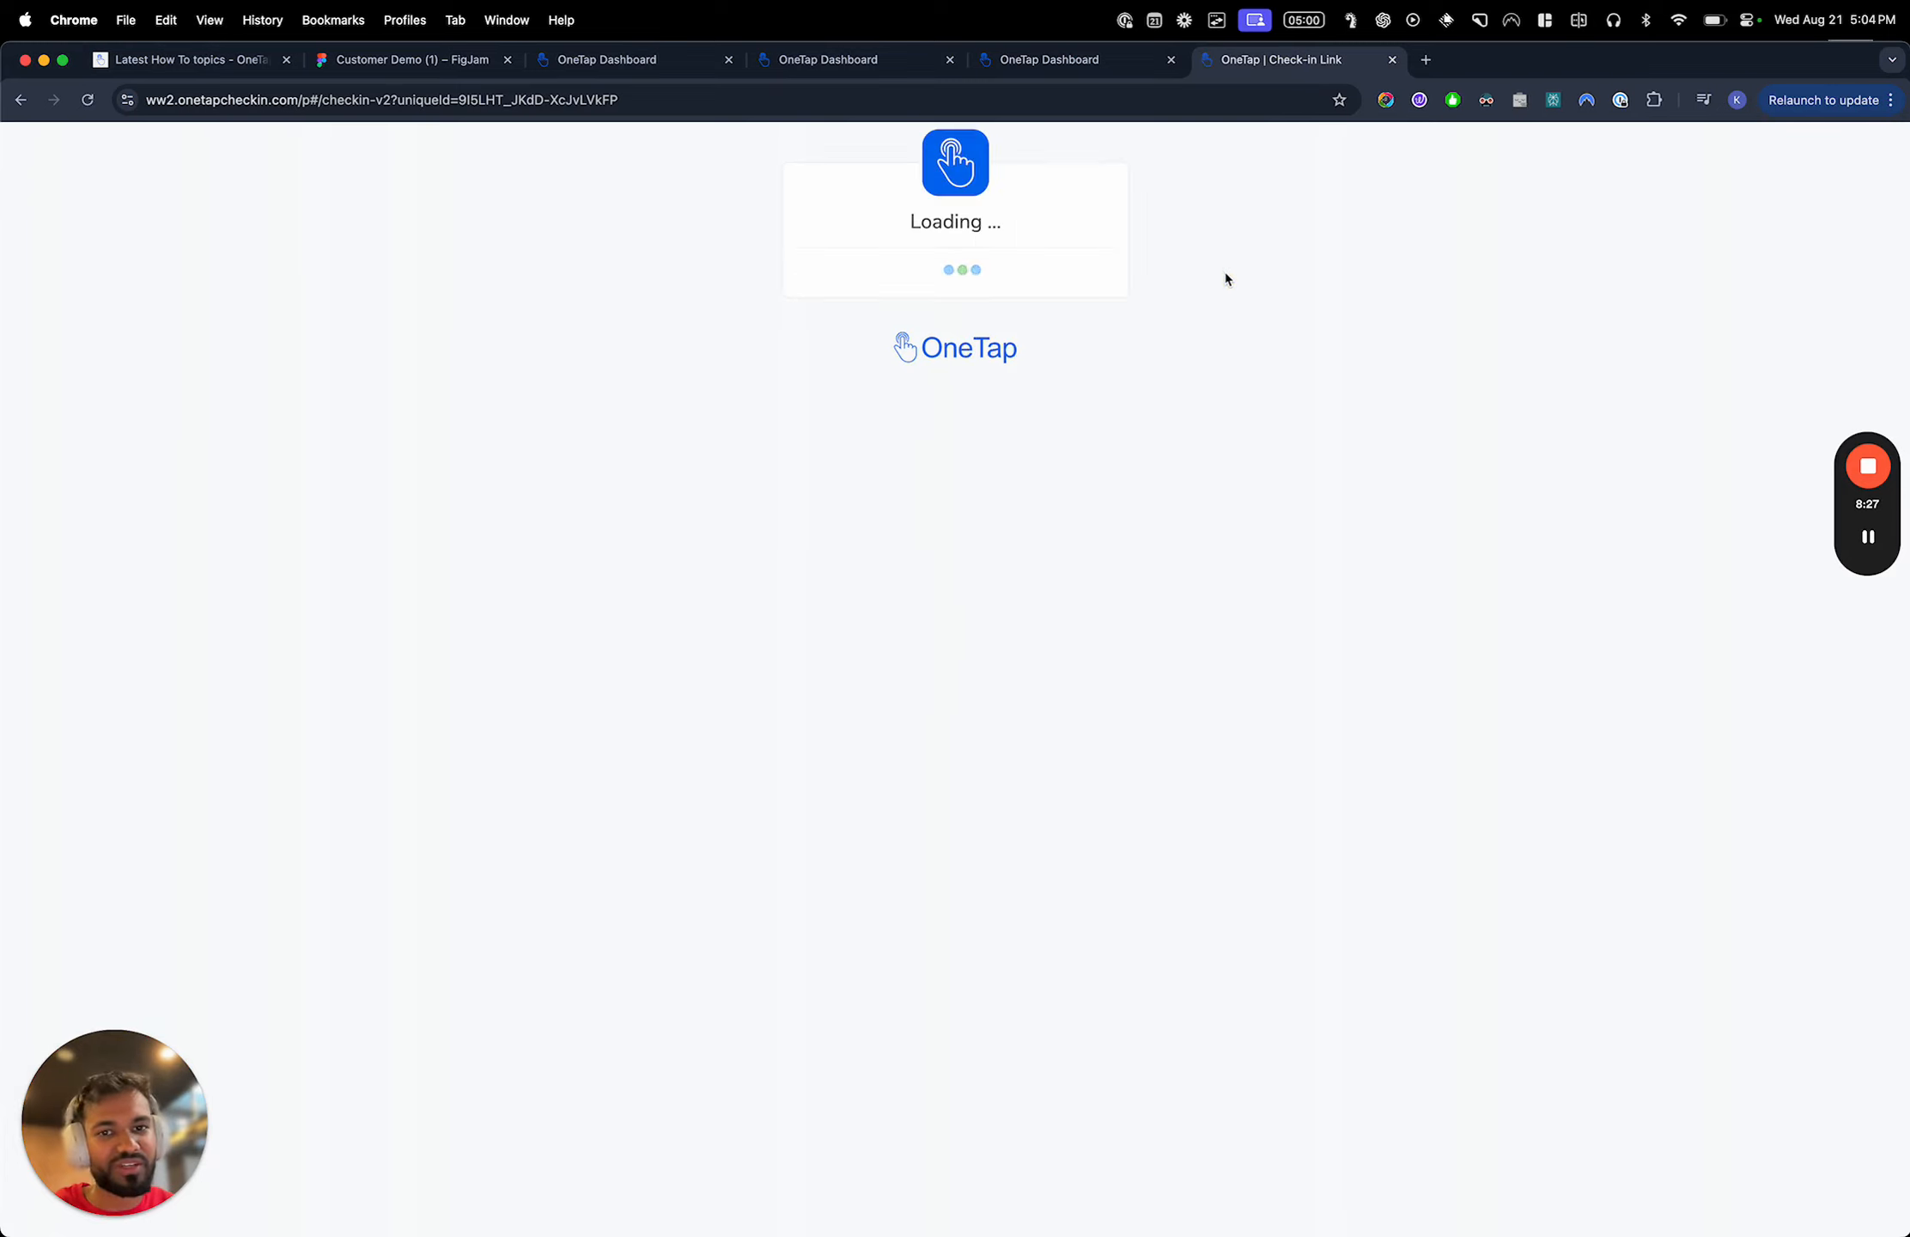
{"action": "key", "text": "F2"}
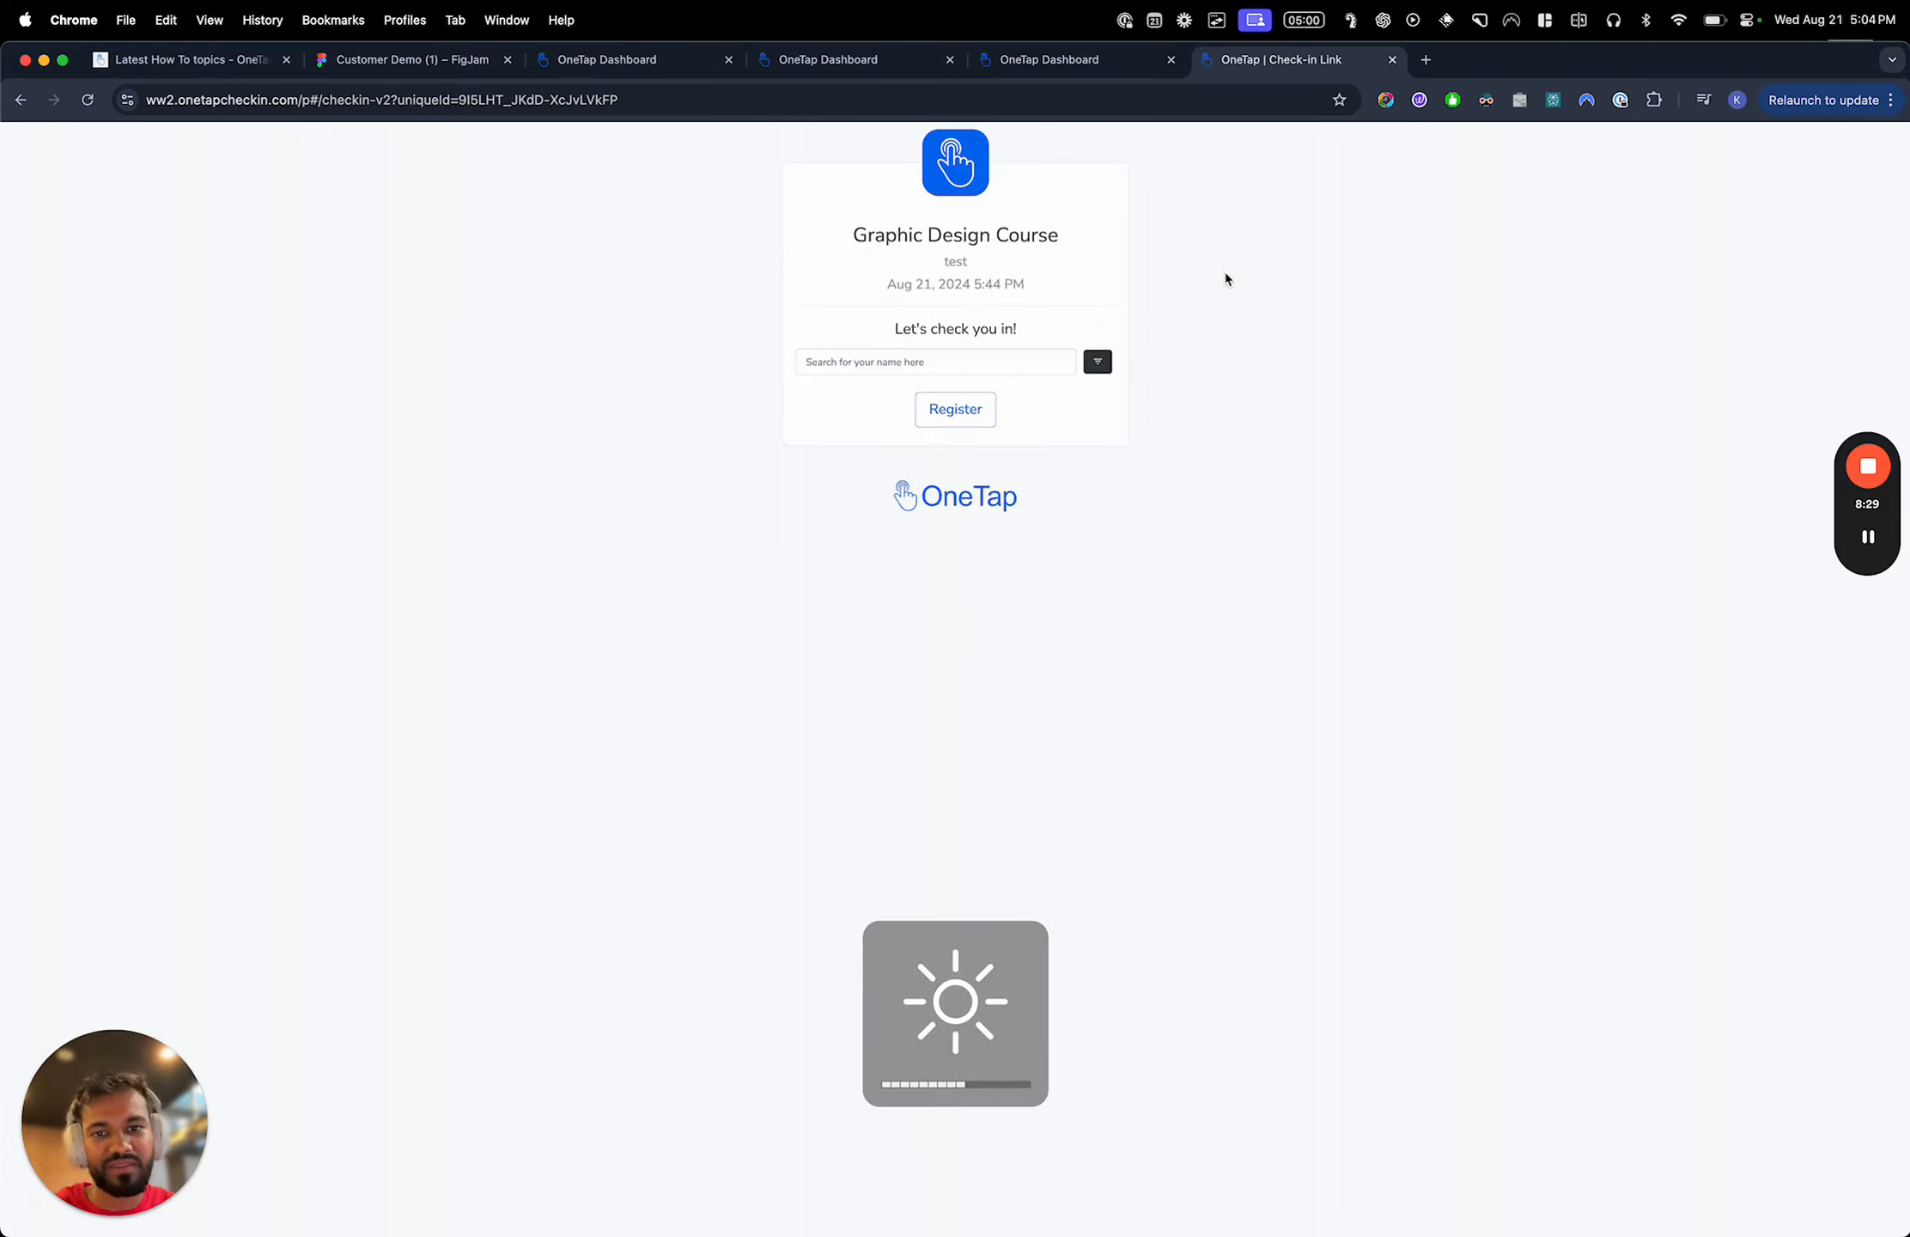
{"action": "triple_click", "coordinate": [1033, 251]}
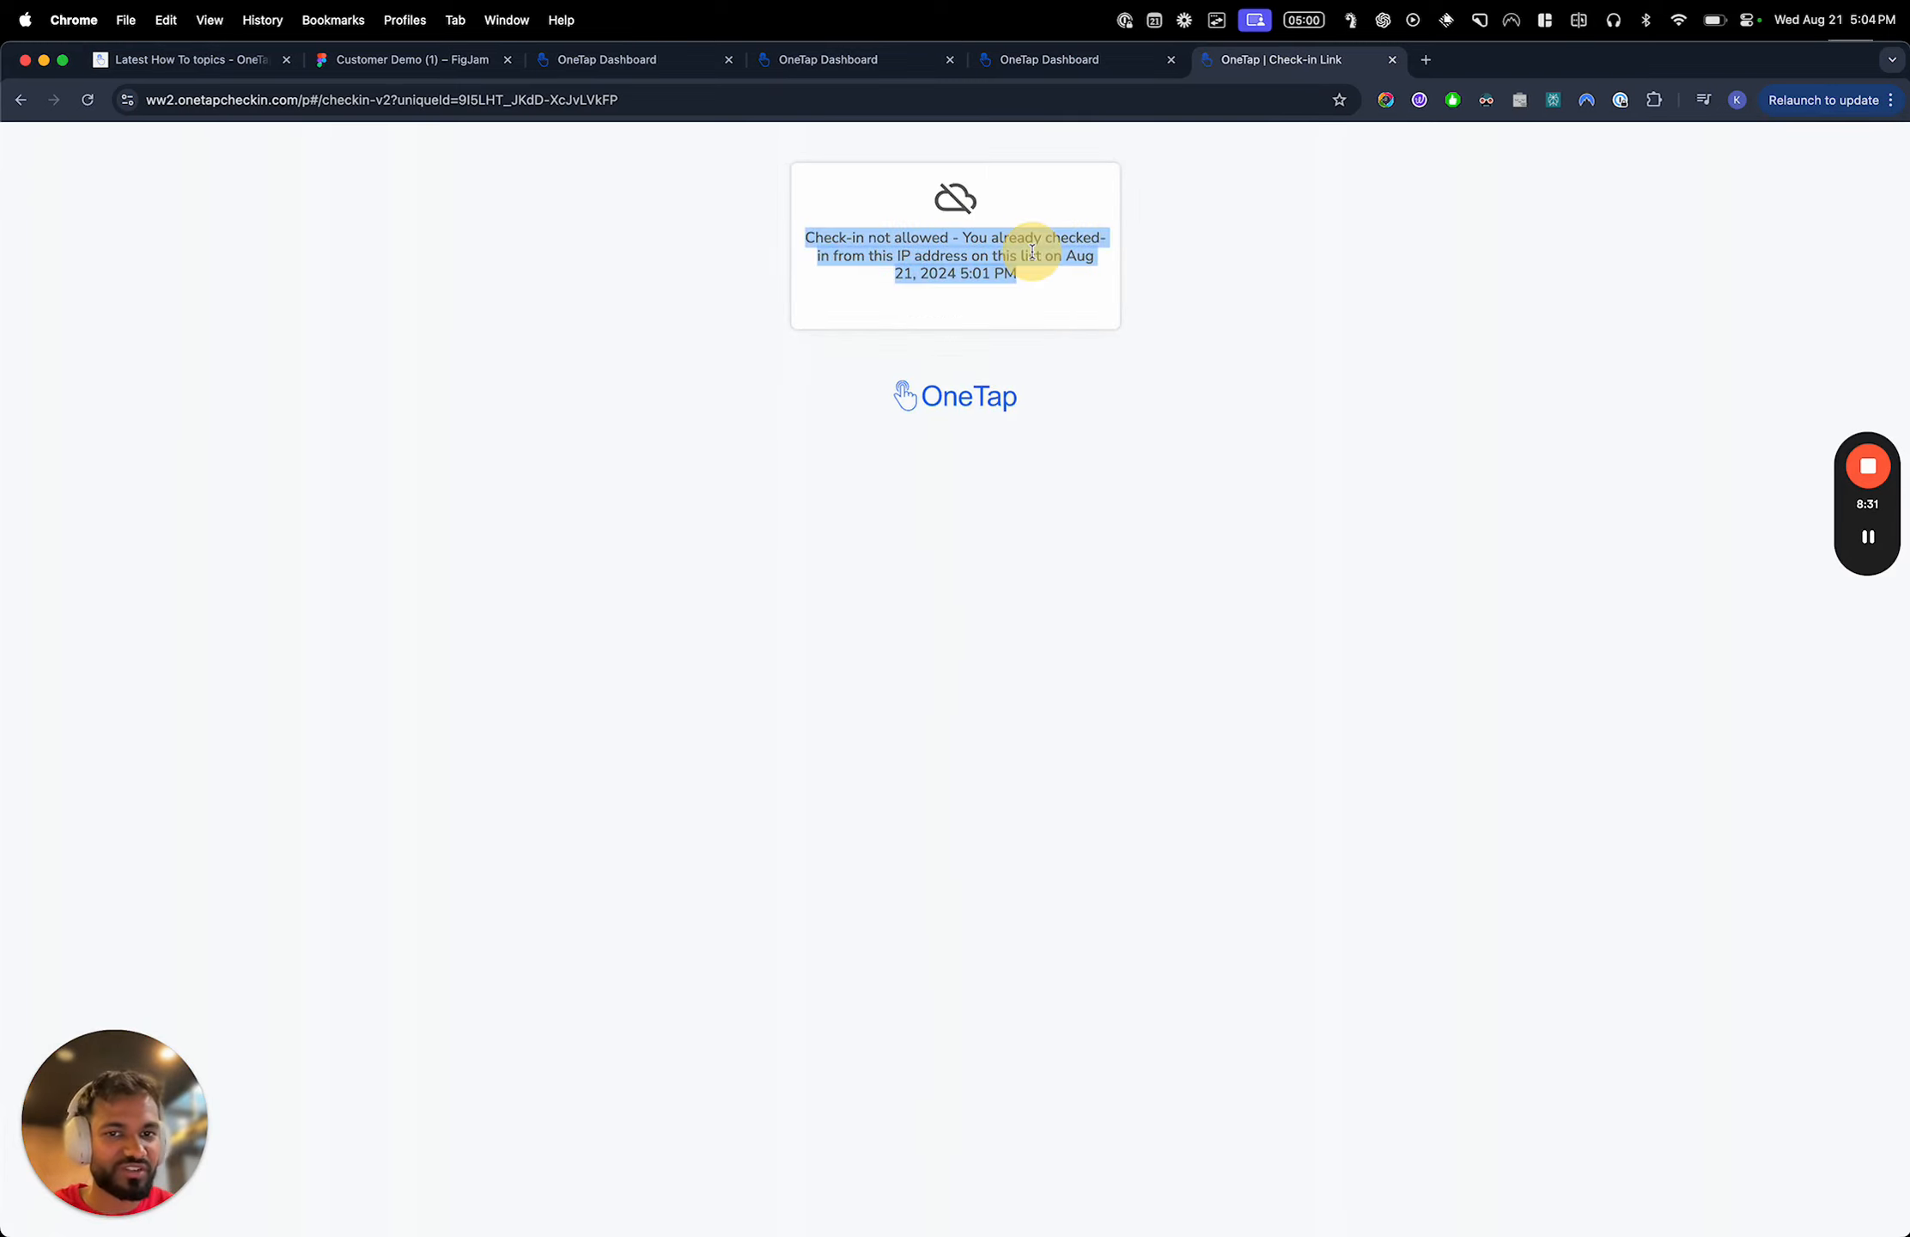
{"action": "triple_click", "coordinate": [1052, 265]}
{"action": "left_click", "coordinate": [1090, 61]}
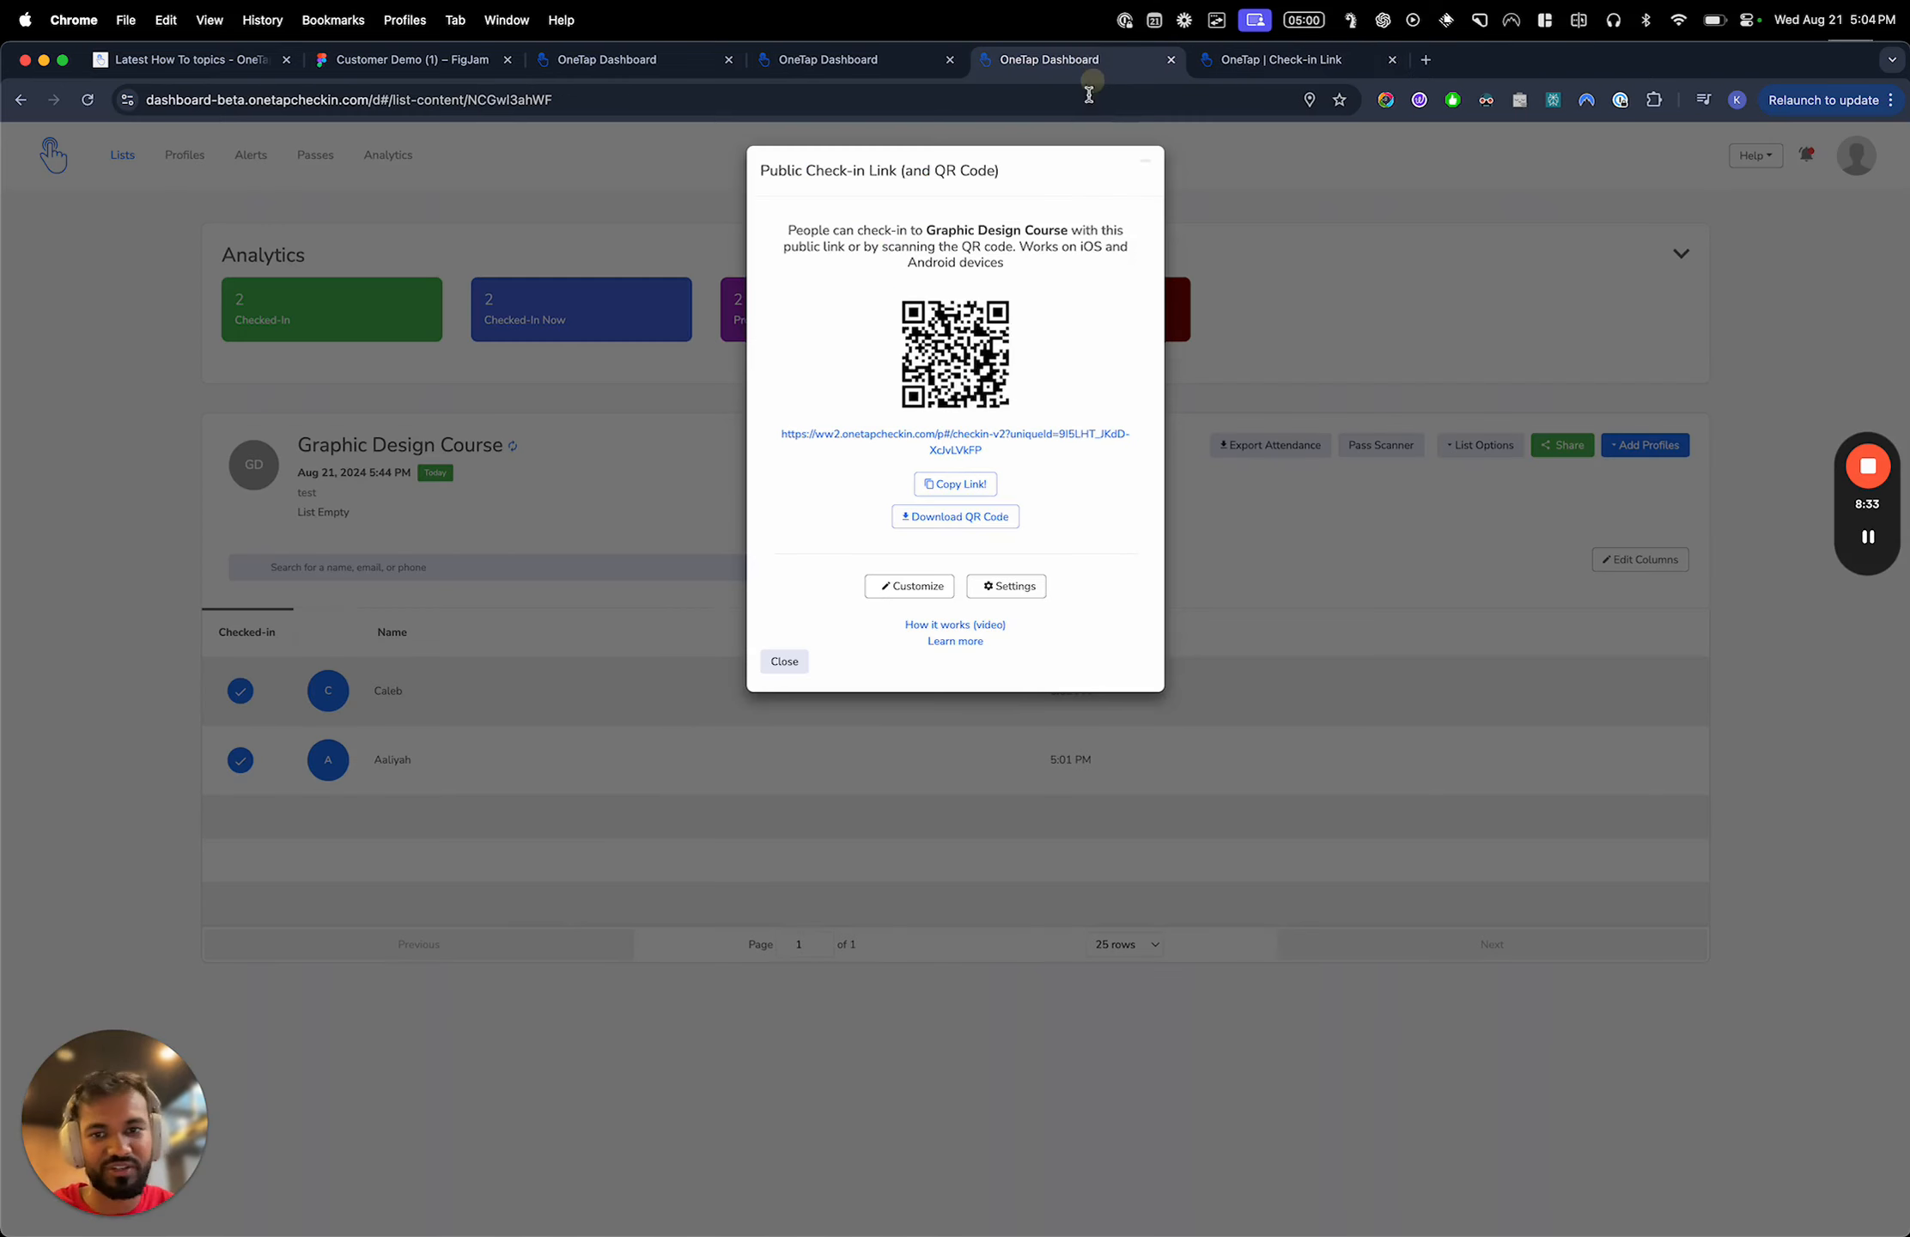
{"action": "left_click", "coordinate": [853, 61]}
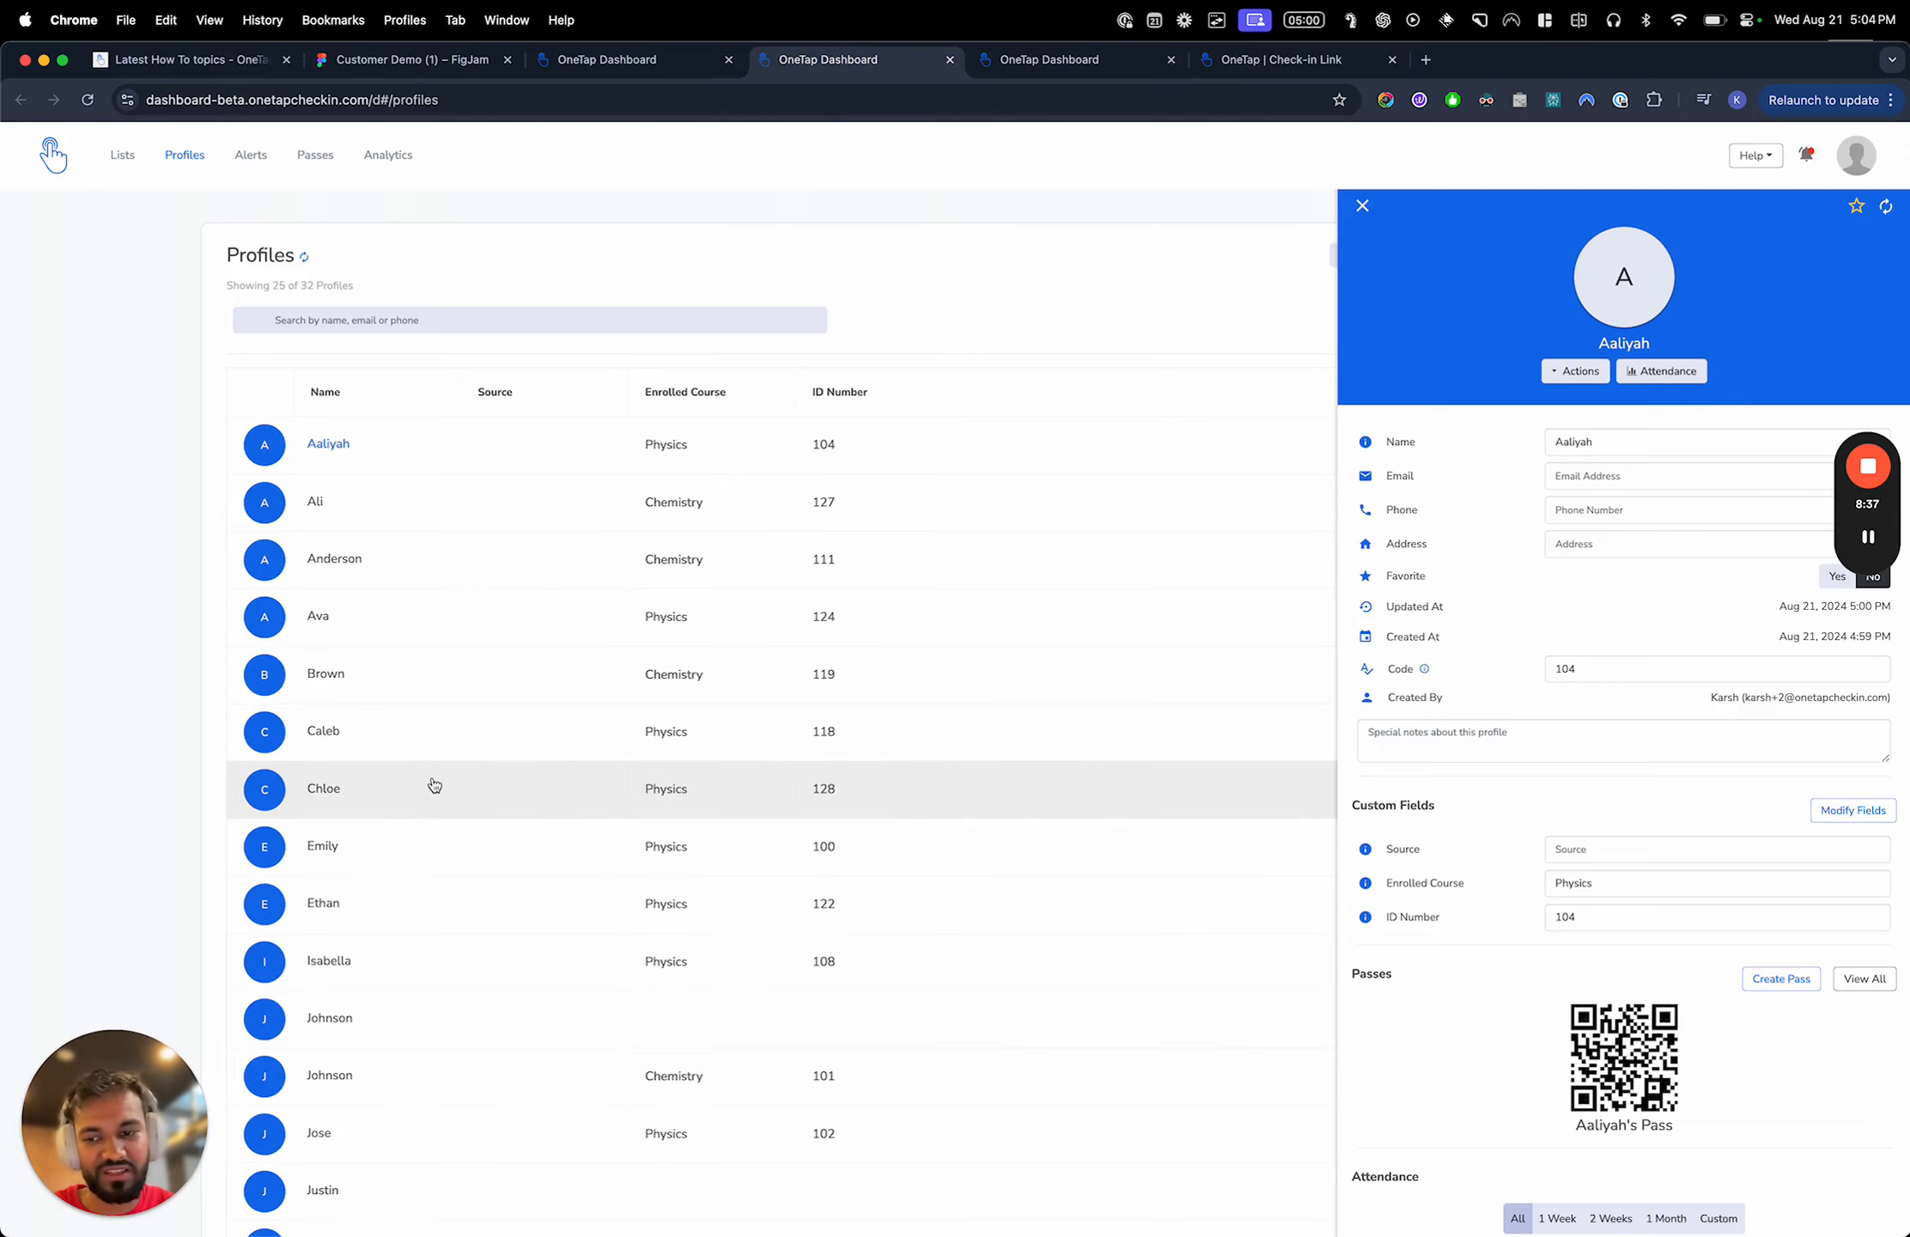
{"action": "left_click", "coordinate": [1116, 59]}
{"action": "left_click", "coordinate": [1279, 62]}
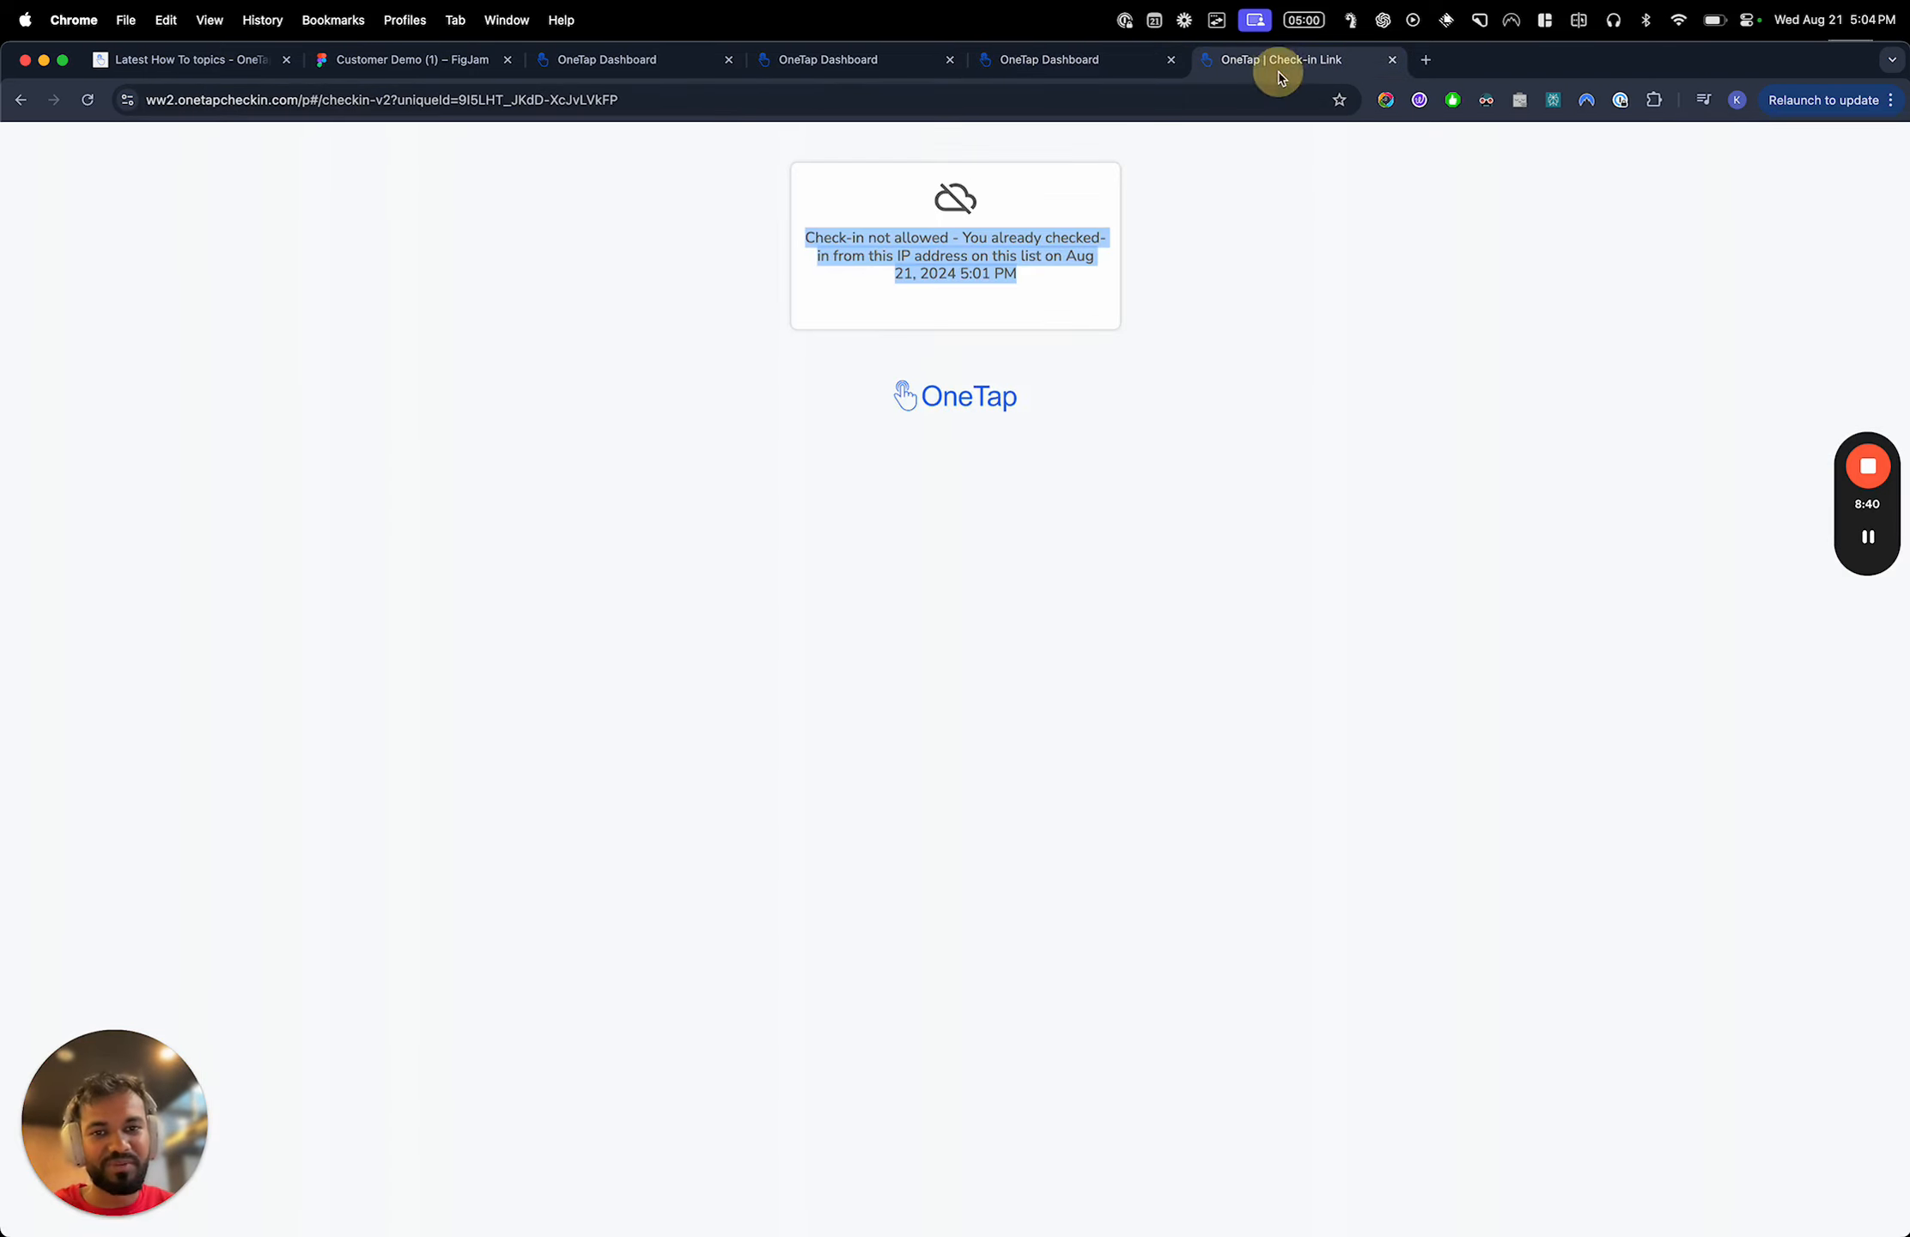
{"action": "left_click", "coordinate": [1134, 99]}
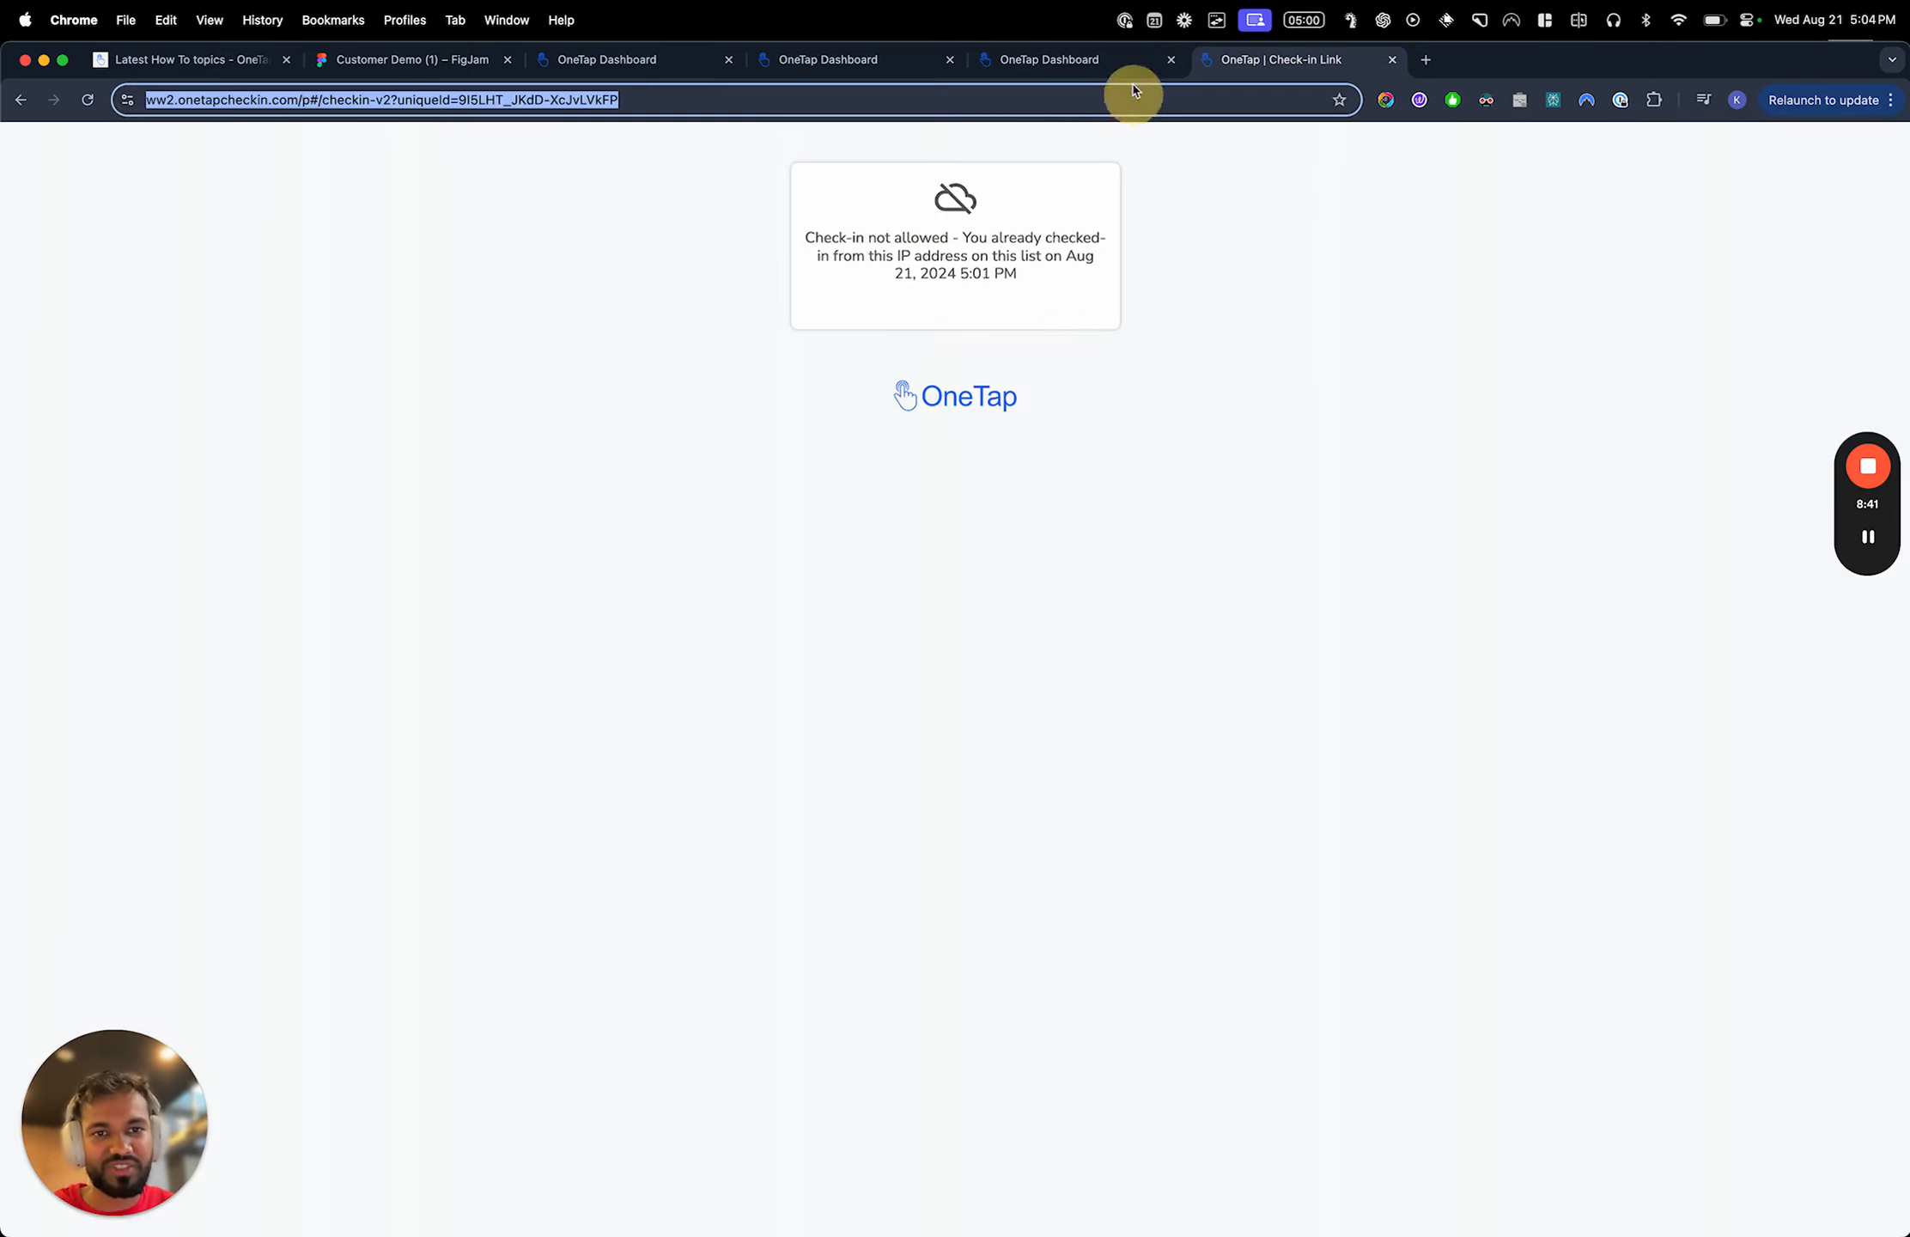
Disable the single-IP restriction in the check-in link settings, save, and reload the public check-in page
{"action": "left_click", "coordinate": [1108, 60]}
{"action": "left_click", "coordinate": [1009, 584]}
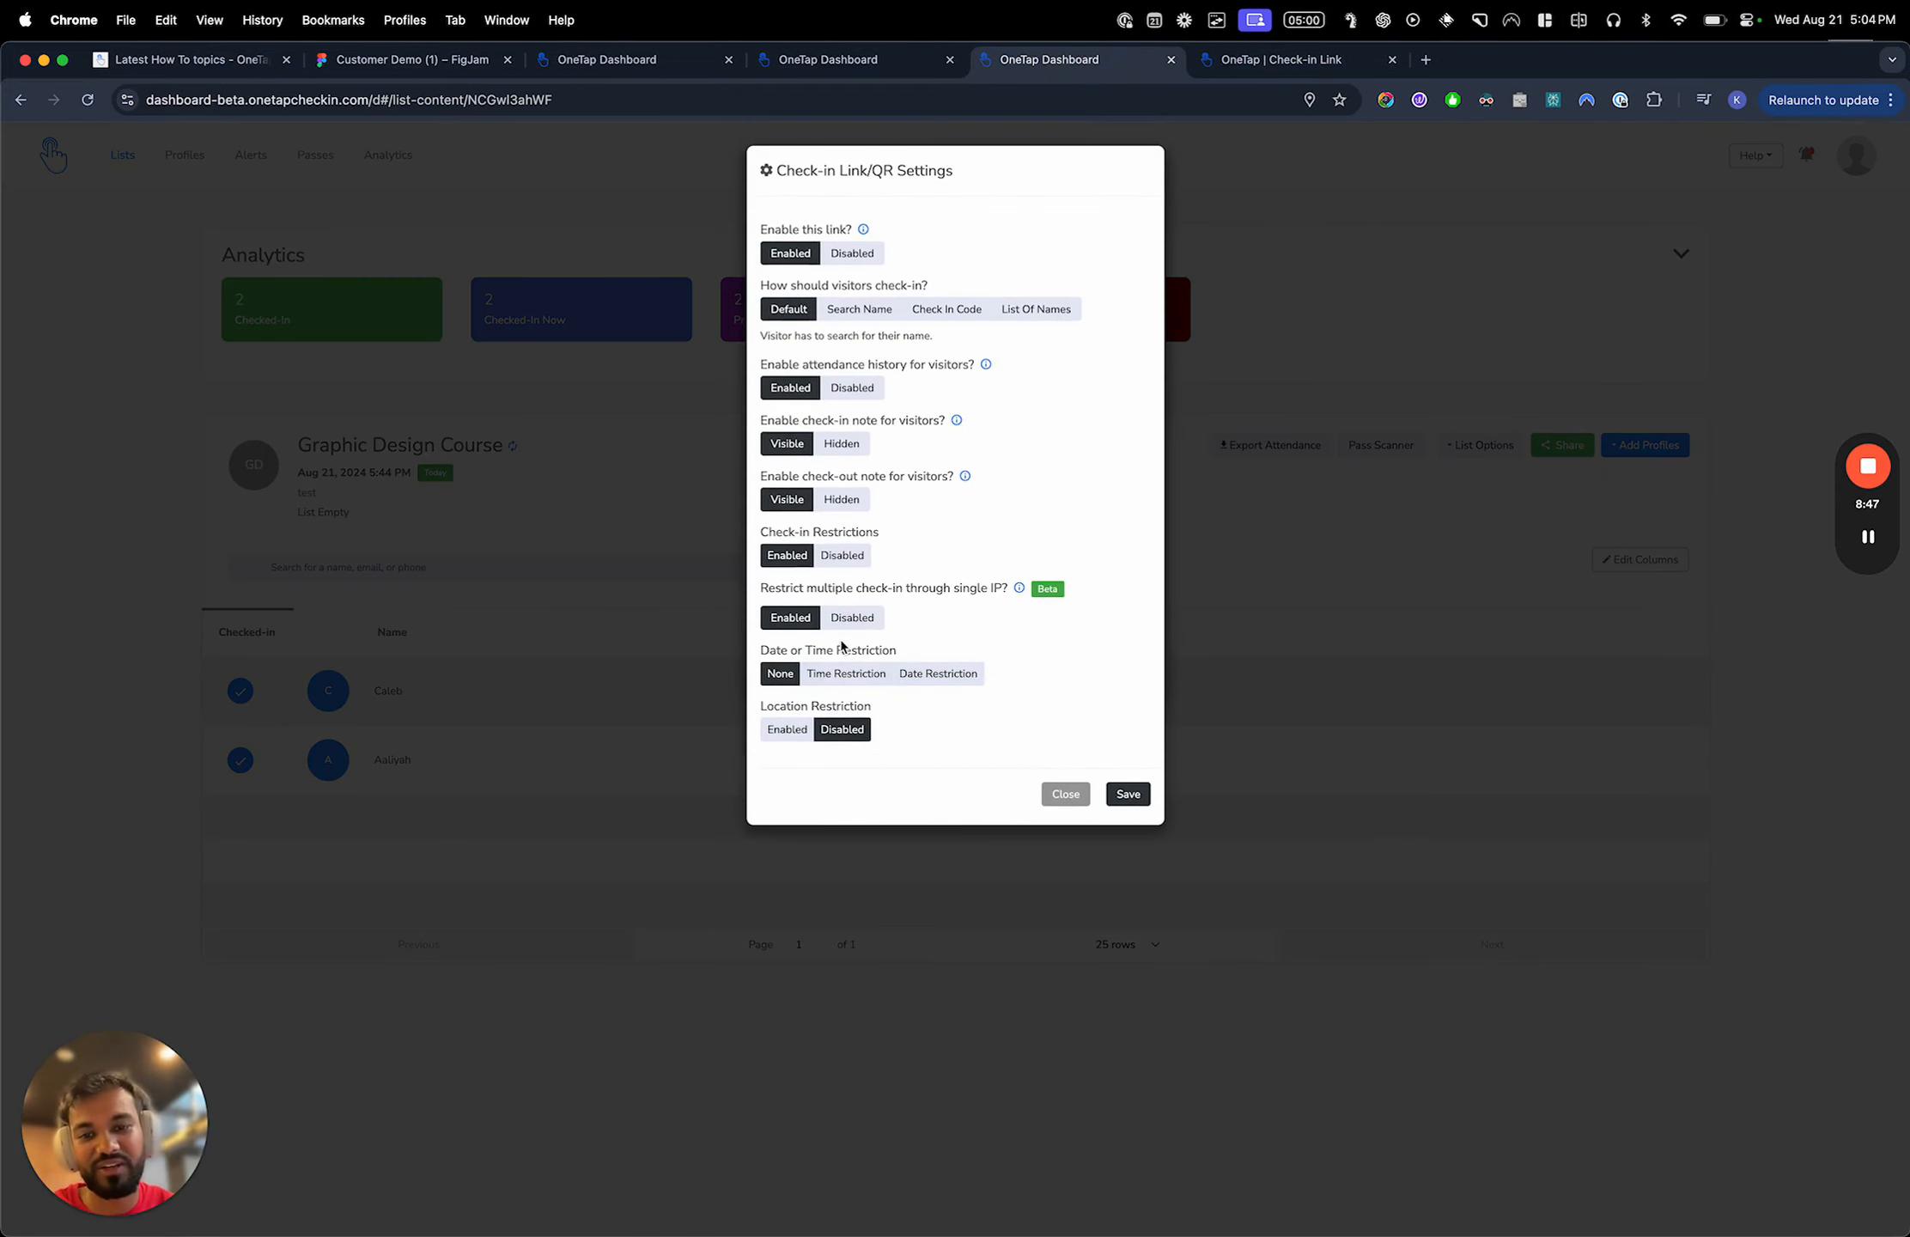
{"action": "left_click", "coordinate": [850, 617]}
{"action": "left_click", "coordinate": [1126, 795]}
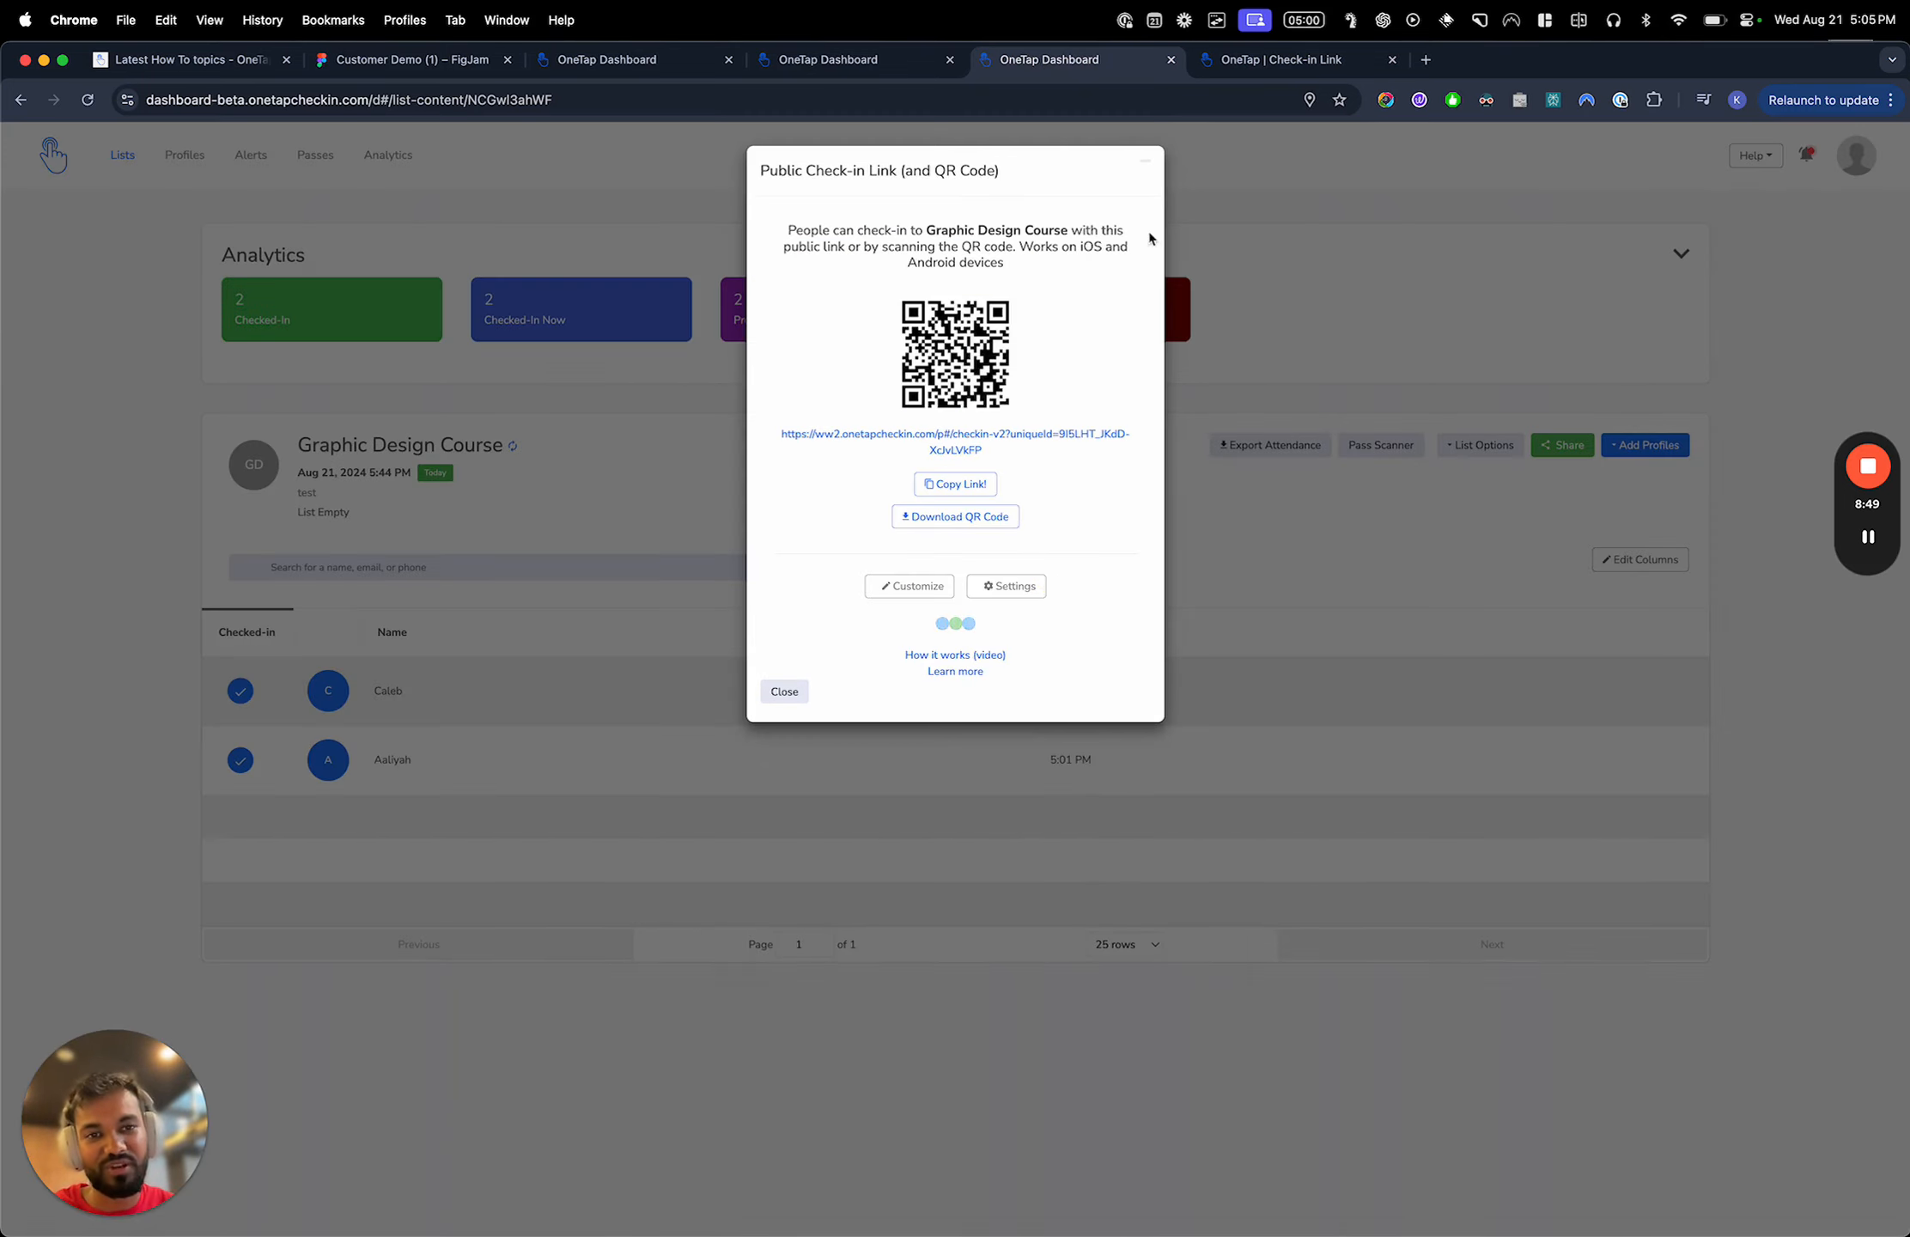
{"action": "left_click", "coordinate": [1226, 69]}
{"action": "key", "text": "Return"}
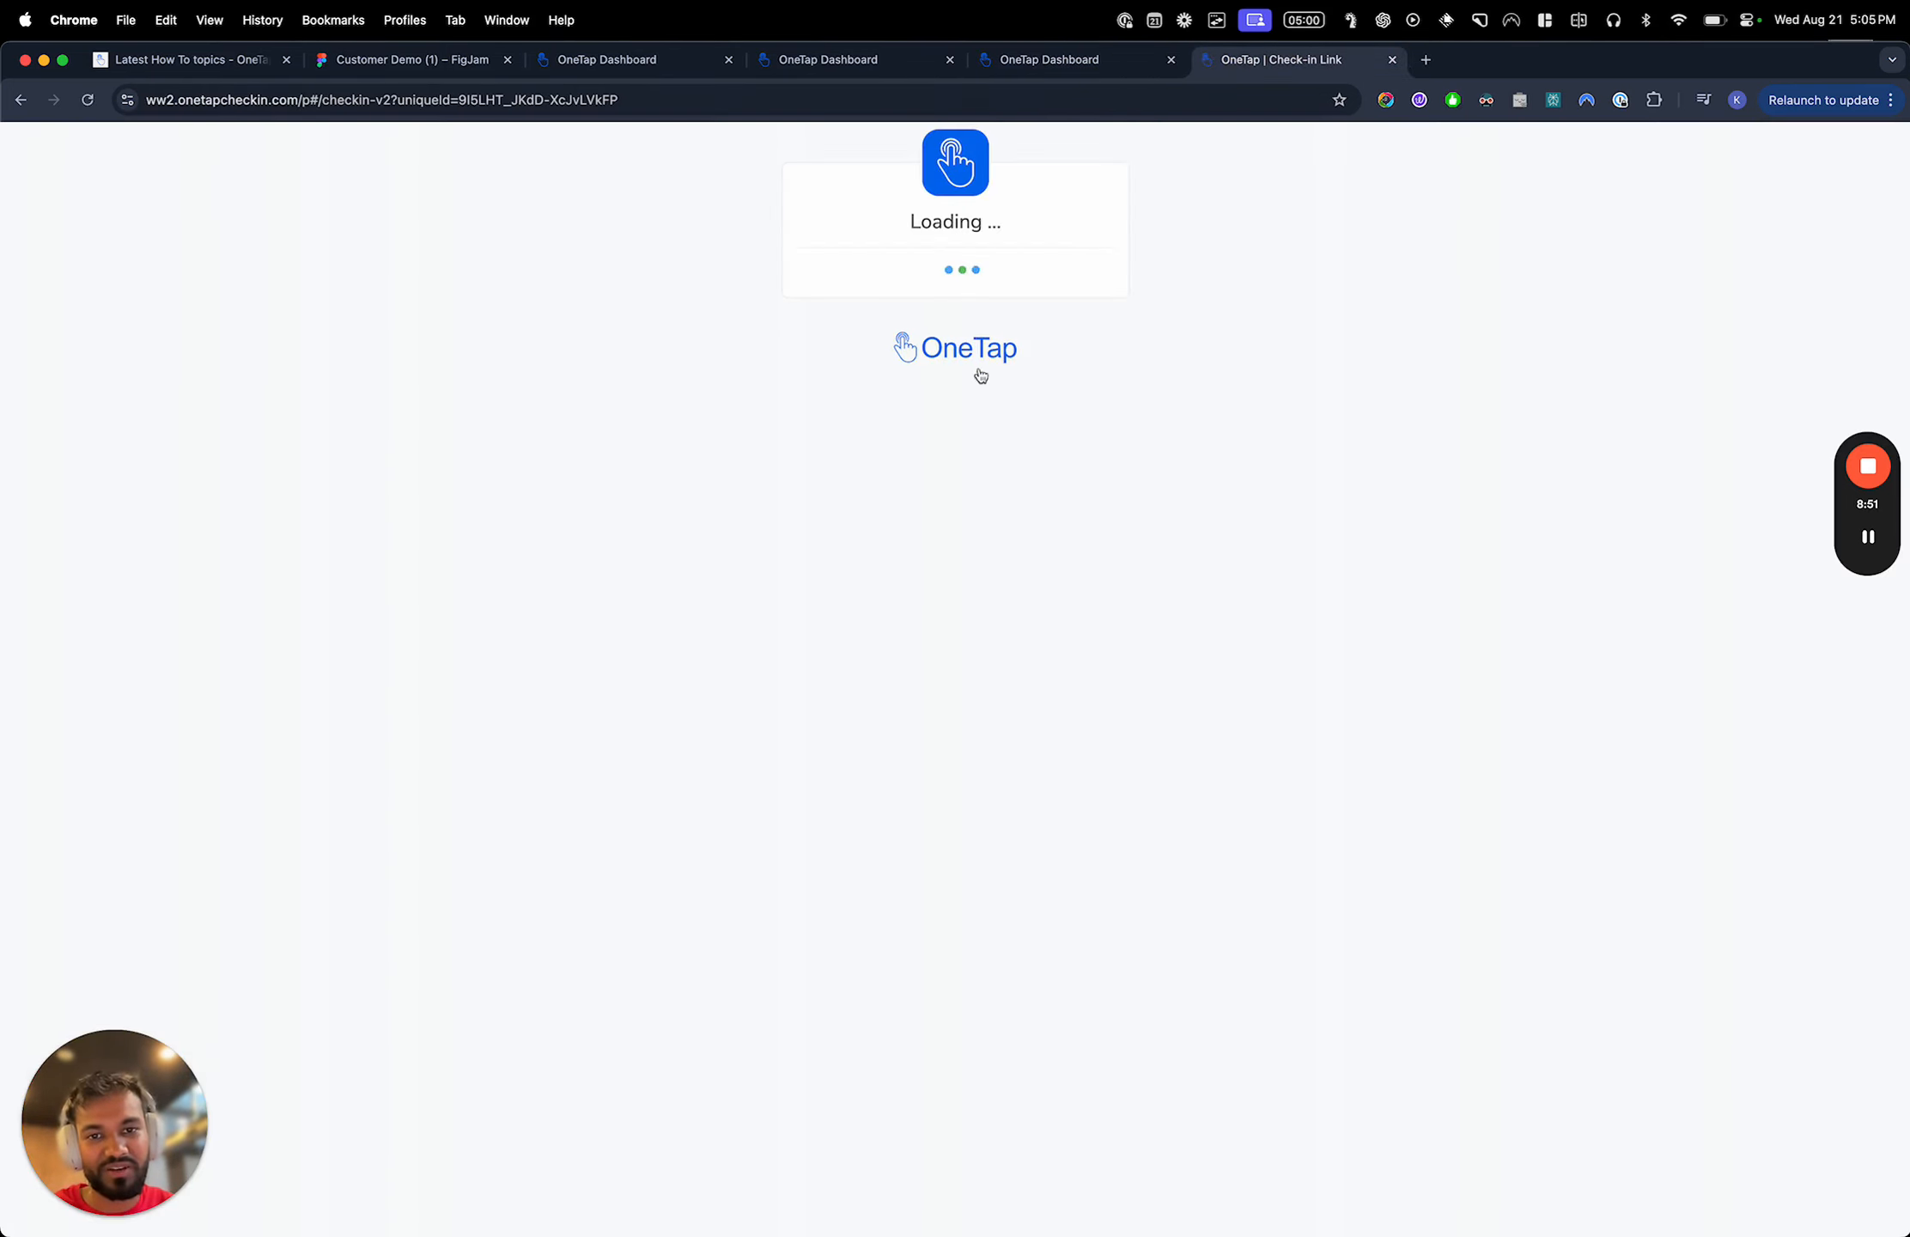
Set Open Registration to Profiles in the Graphic Design Course list details and return to the list
{"action": "left_click", "coordinate": [1116, 59]}
{"action": "left_click", "coordinate": [1202, 283]}
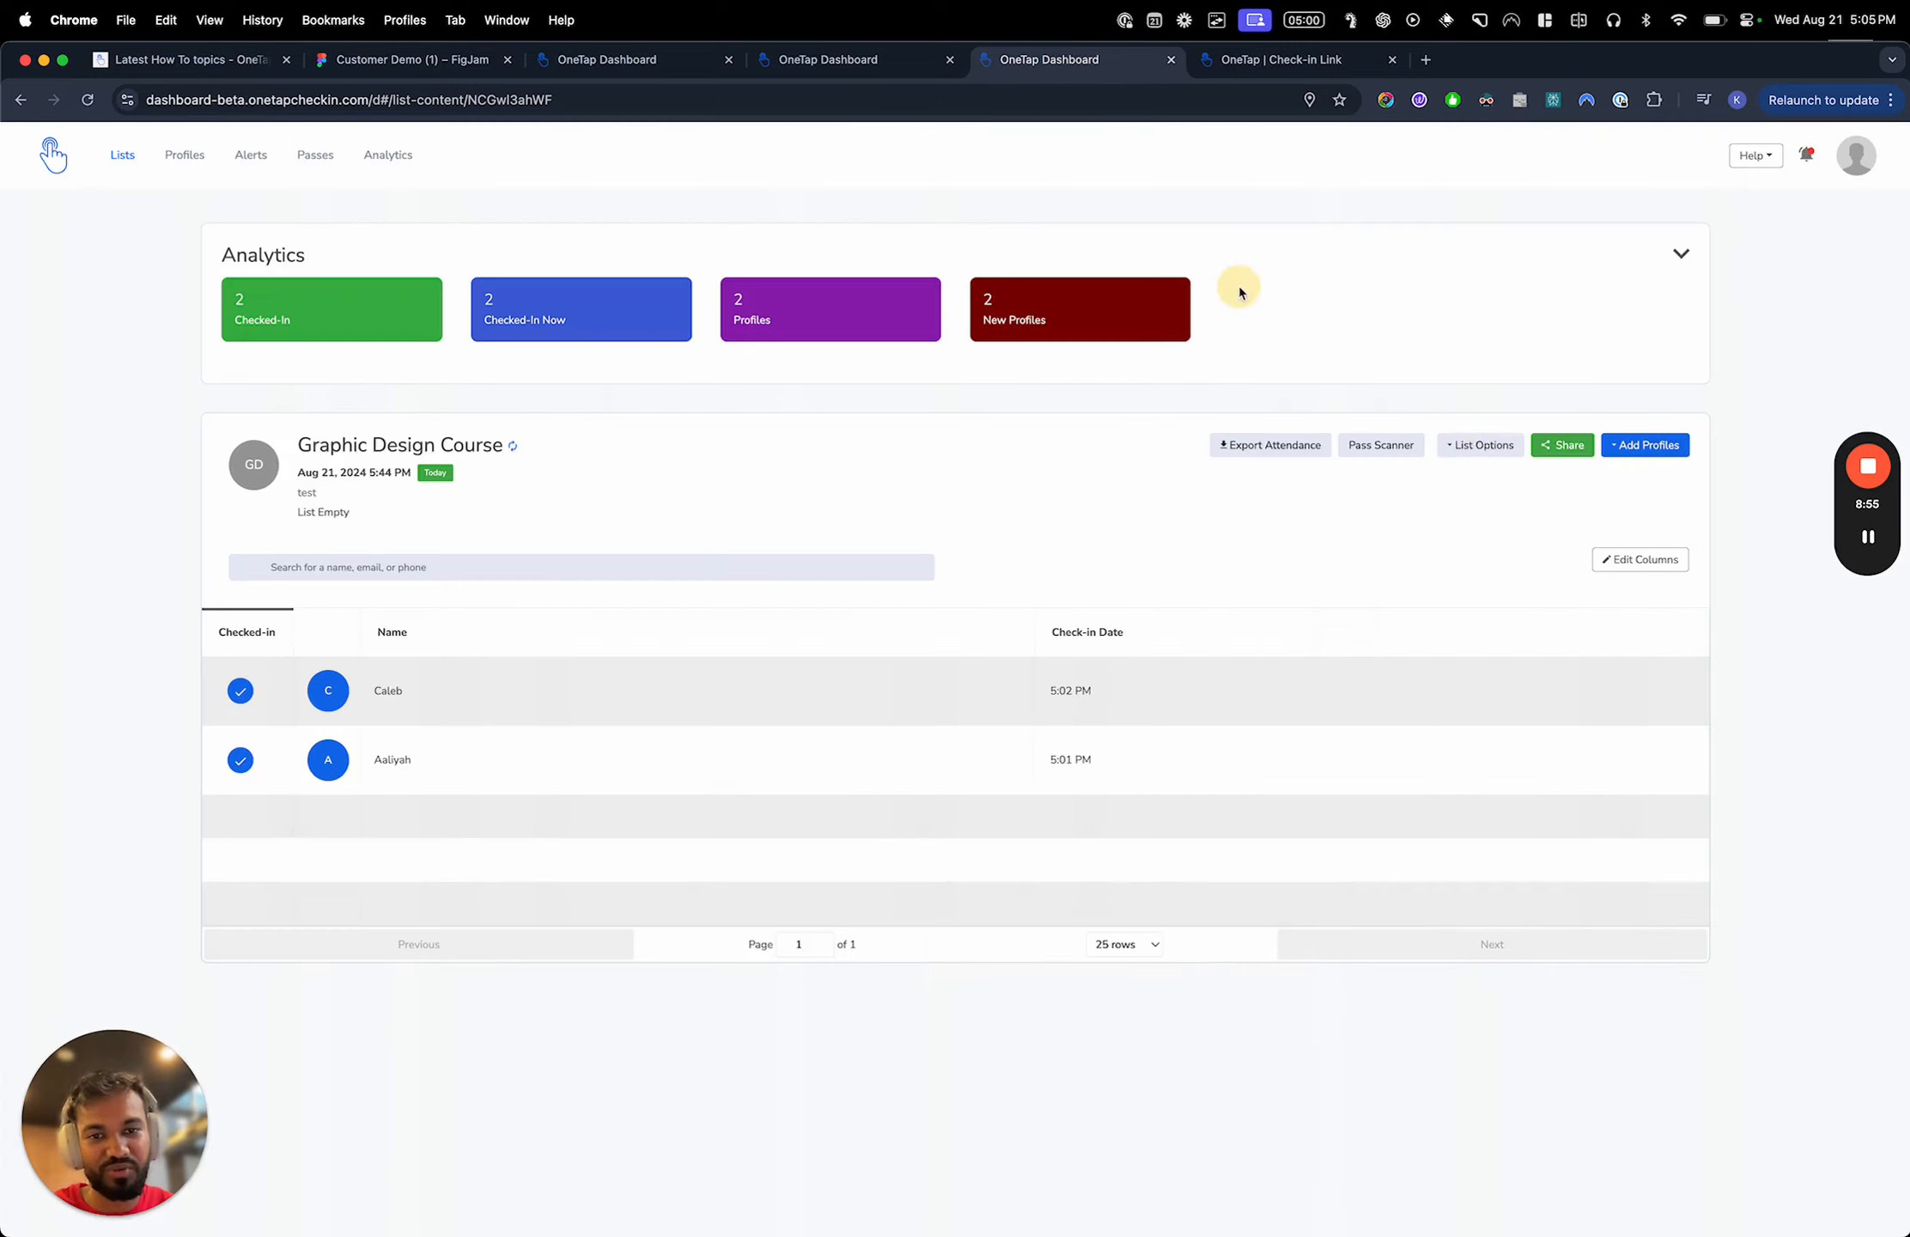
{"action": "left_click", "coordinate": [1477, 444]}
{"action": "left_click", "coordinate": [1492, 477]}
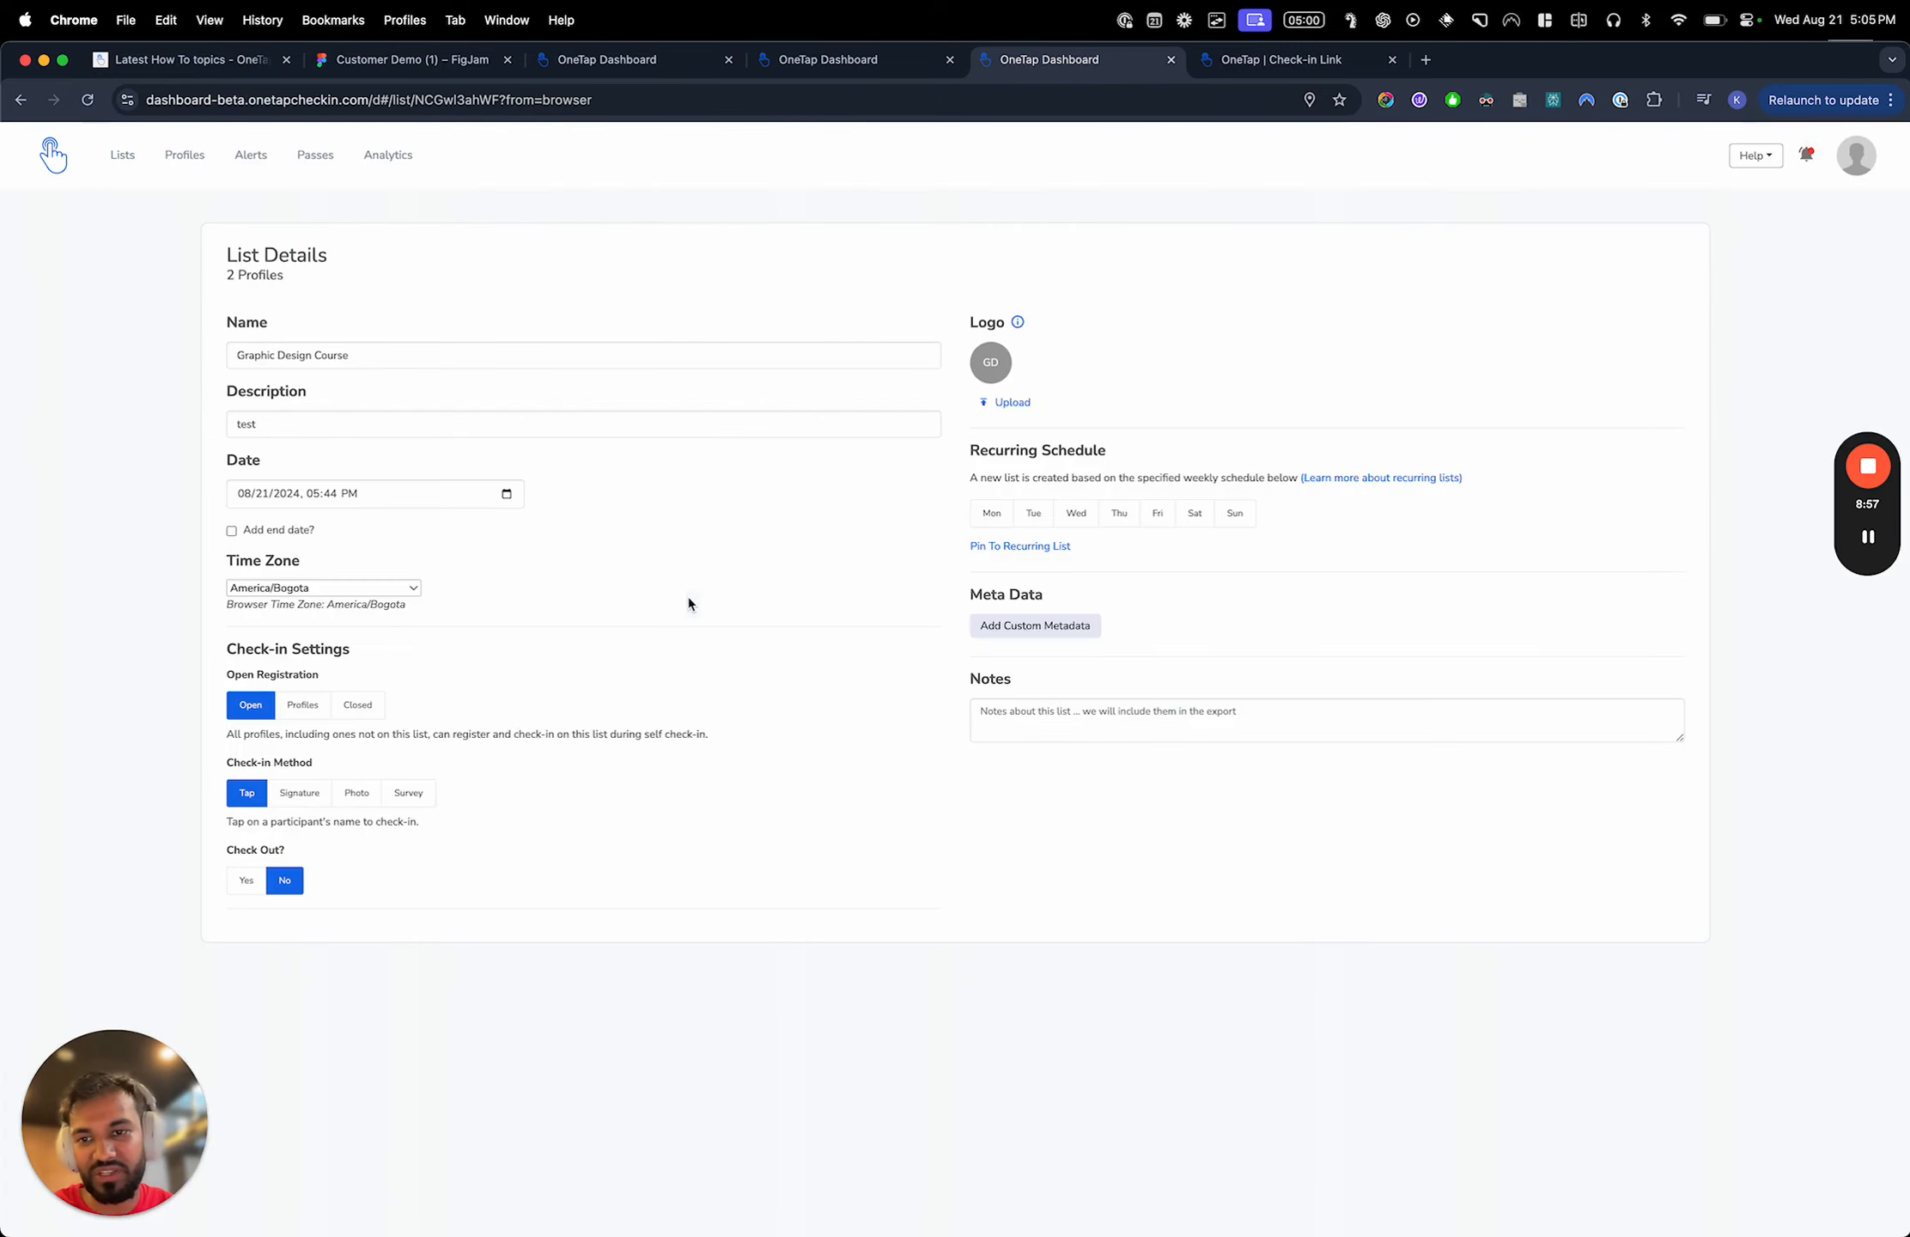
{"action": "left_click", "coordinate": [302, 704]}
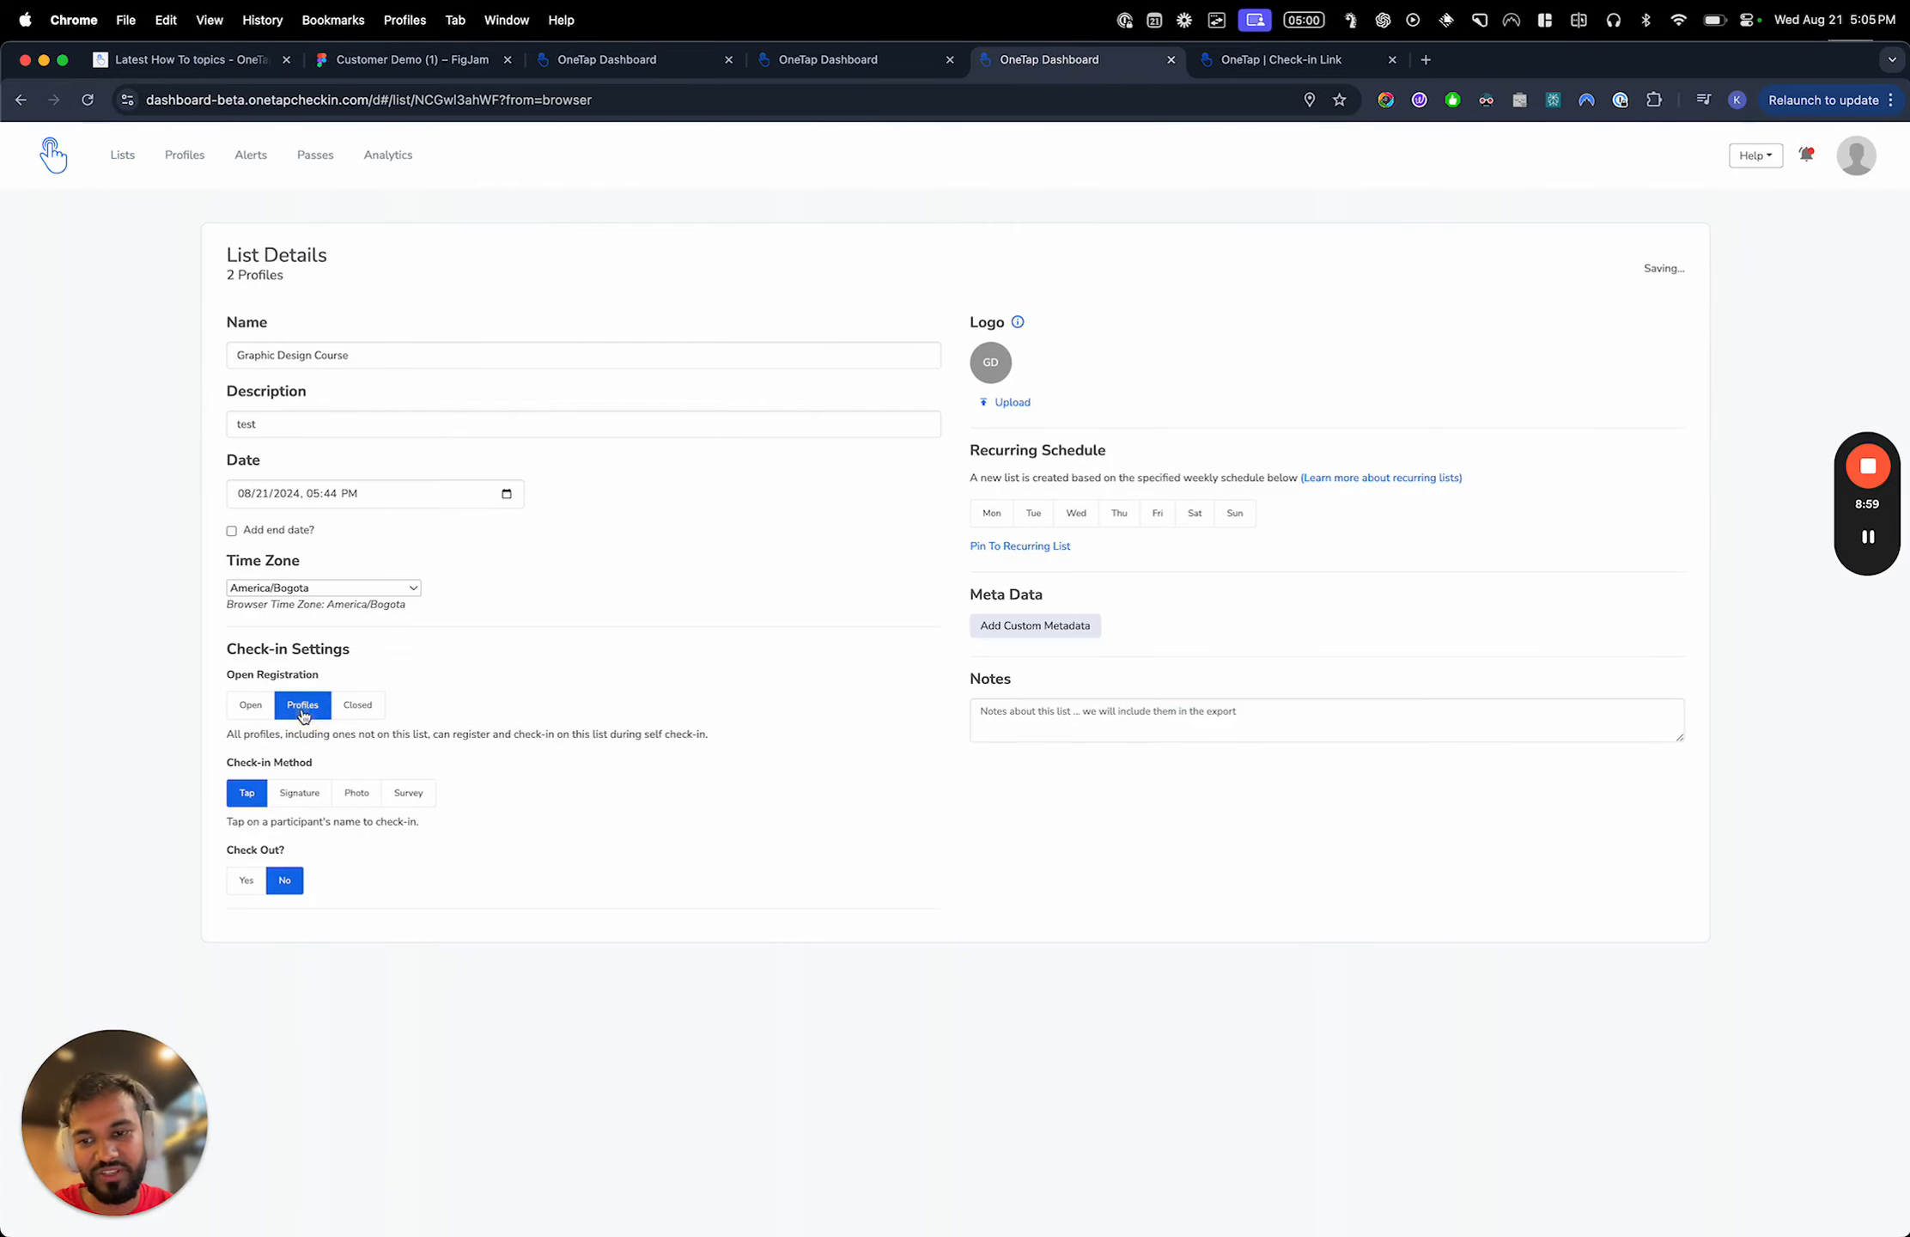
{"action": "left_click", "coordinate": [50, 148]}
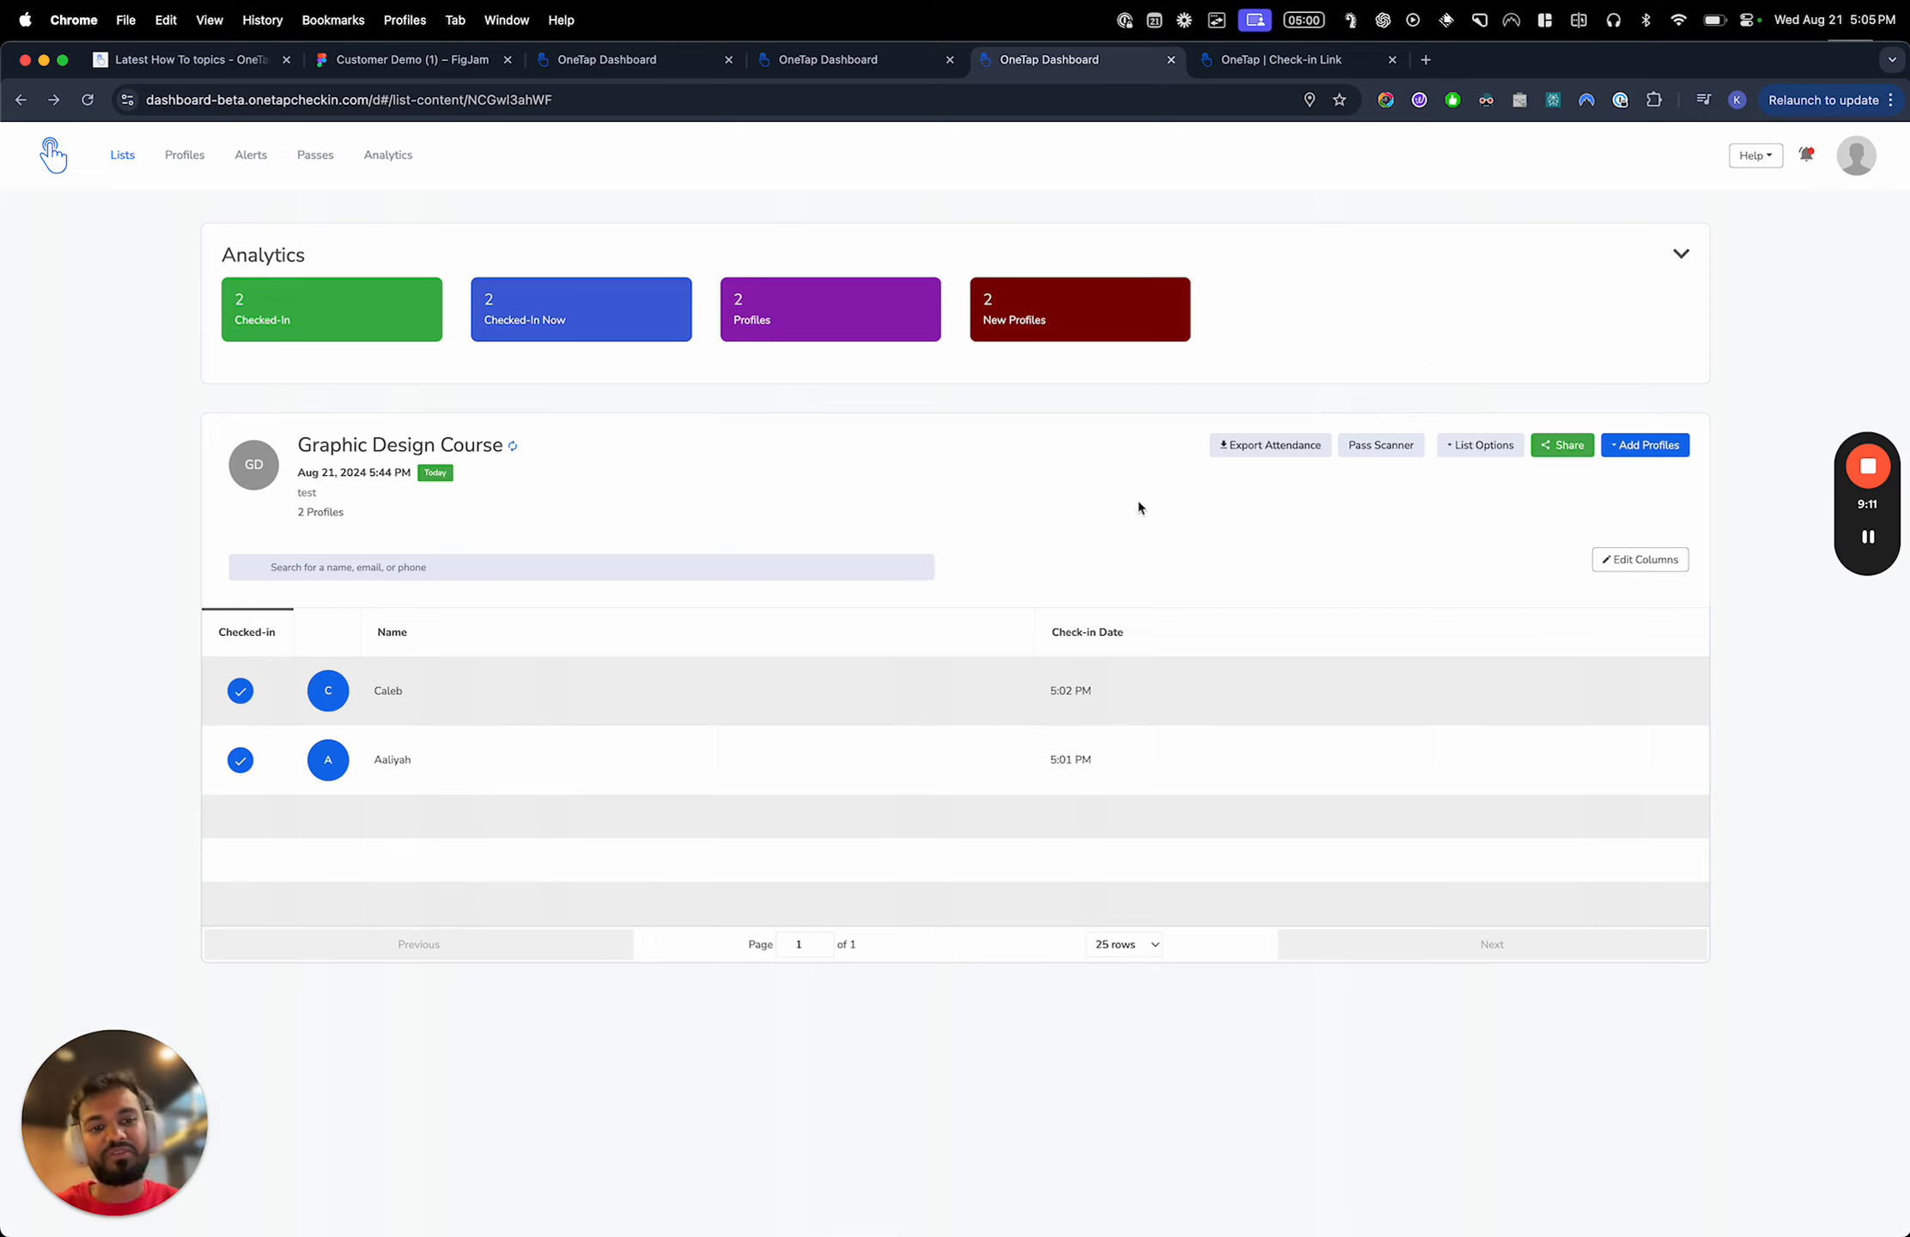
Reload the public check-in page to test the Profiles registration setting, and return to the list dashboard
{"action": "left_click", "coordinate": [1273, 59]}
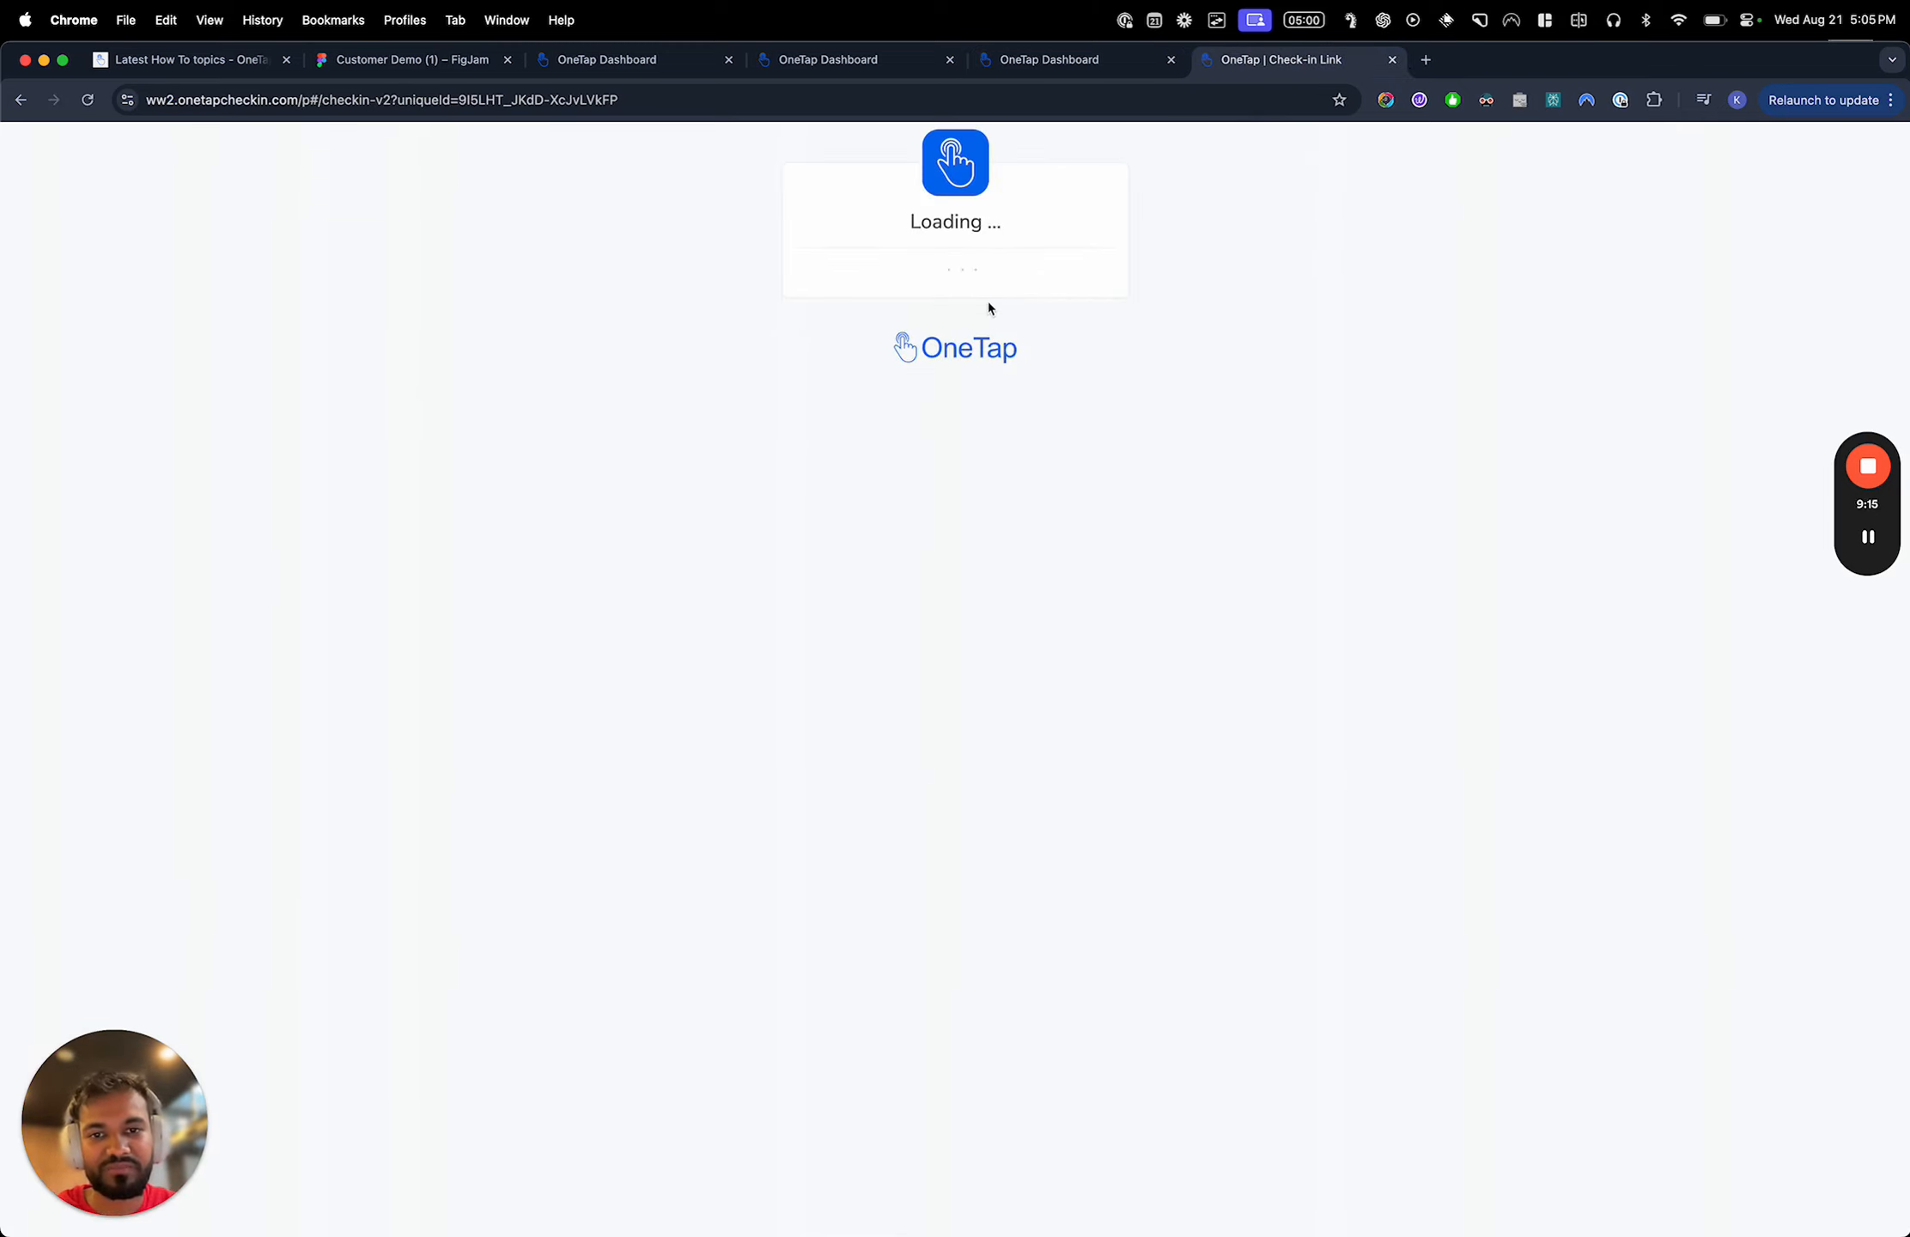
{"action": "left_click", "coordinate": [1065, 59]}
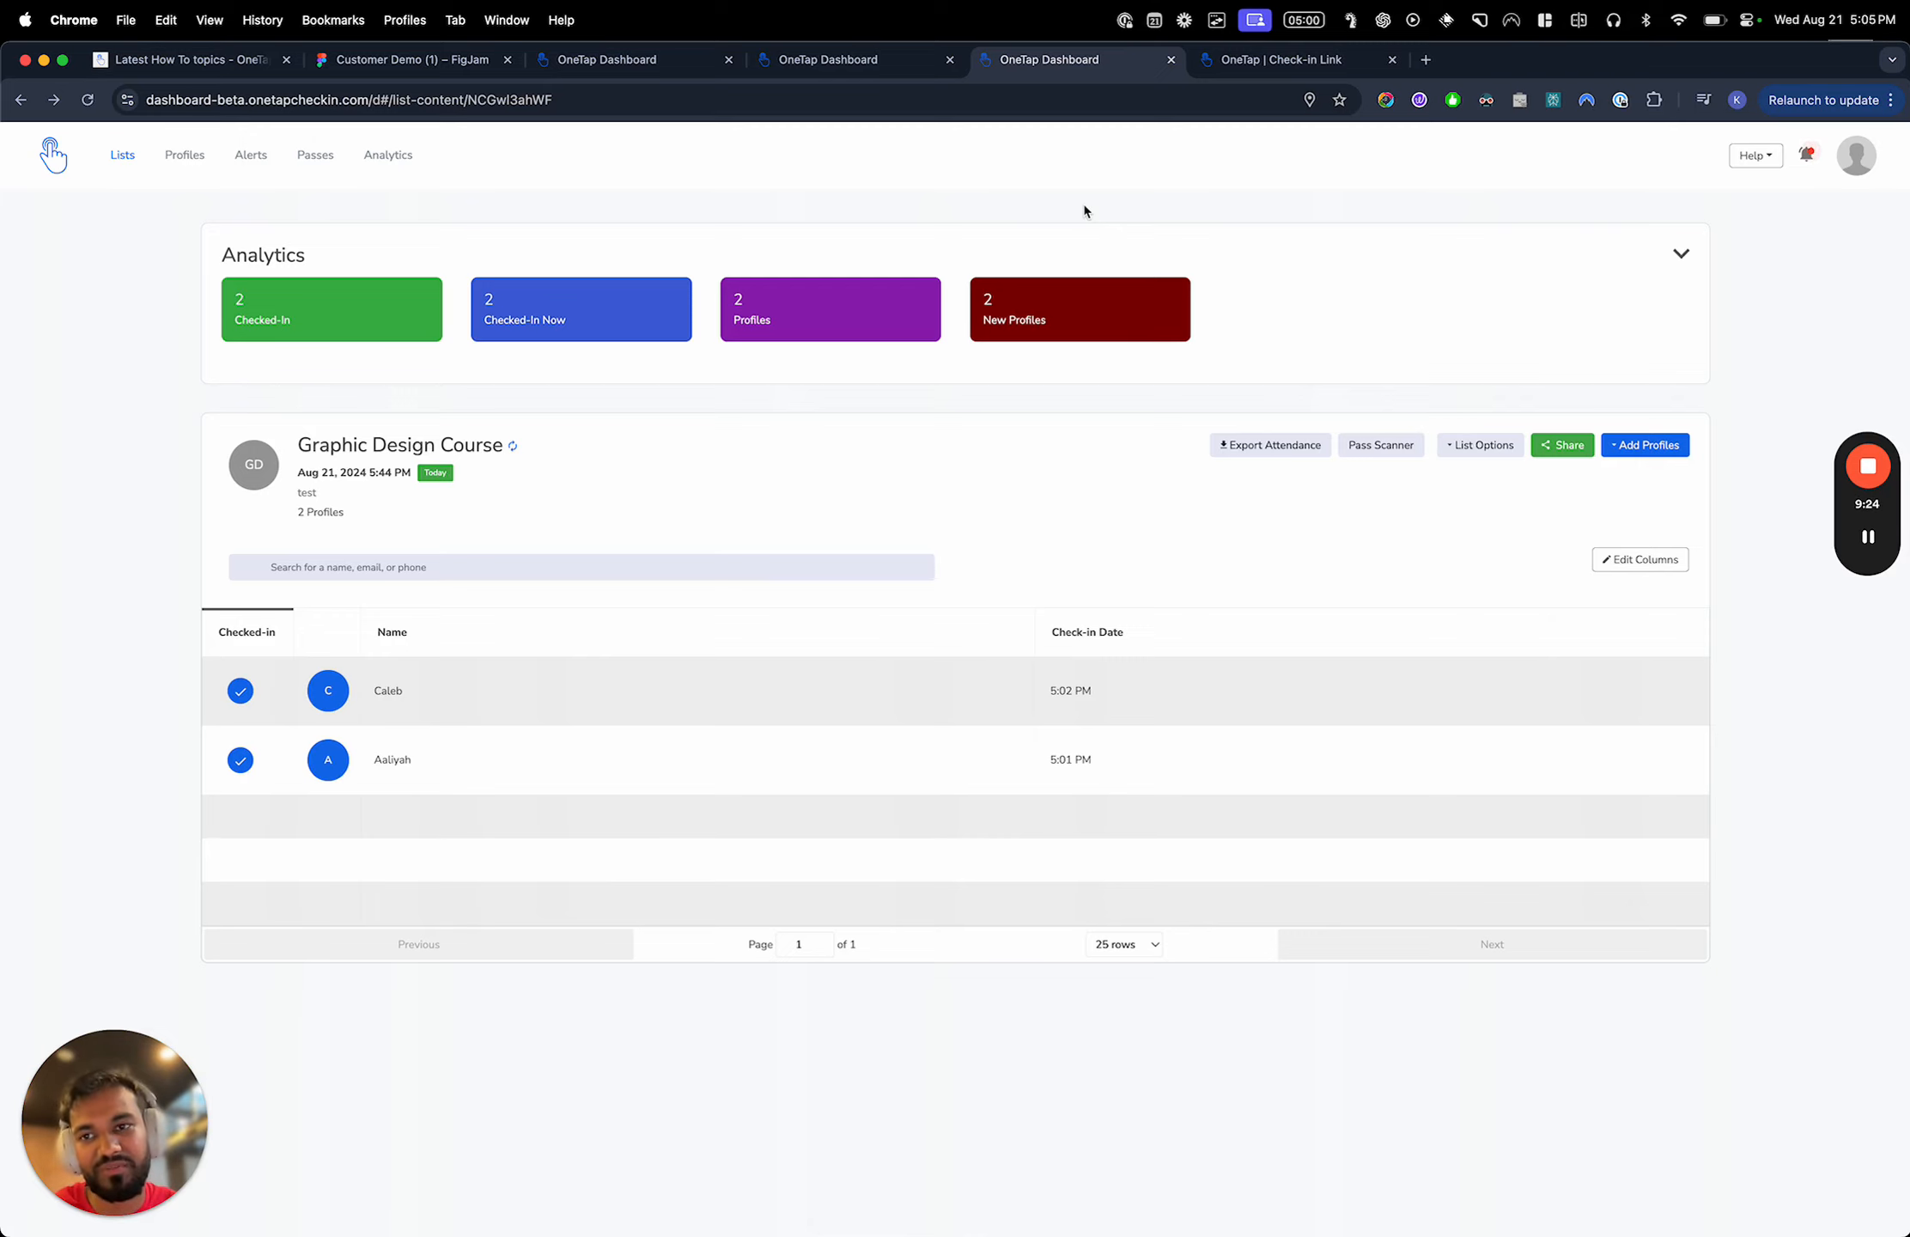
Open the Graphic Design Course check-in link dialog, view its public check-in page, and close the dialog
{"action": "left_click", "coordinate": [1559, 447]}
{"action": "left_click", "coordinate": [1587, 474]}
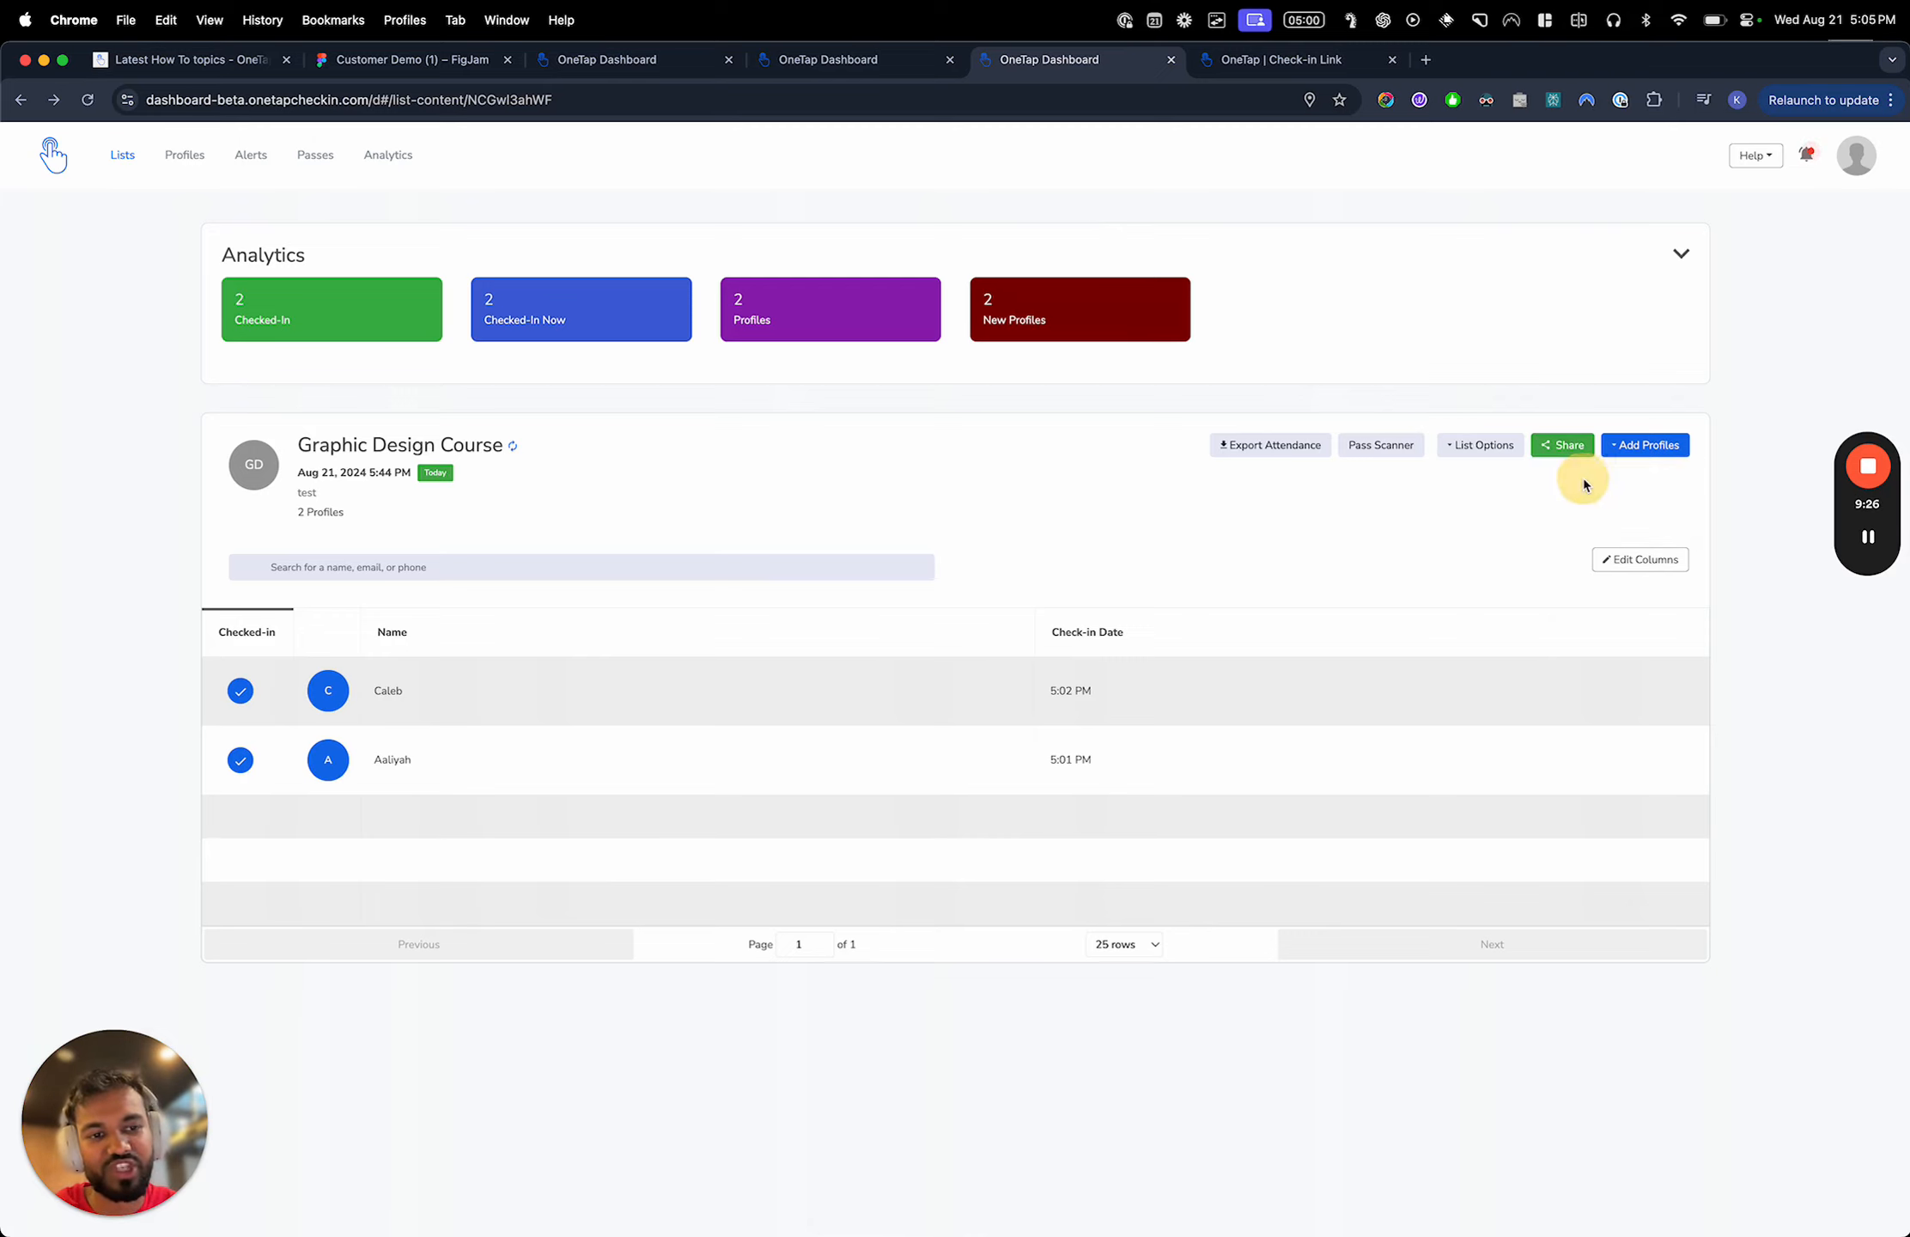
{"action": "left_click", "coordinate": [1255, 60]}
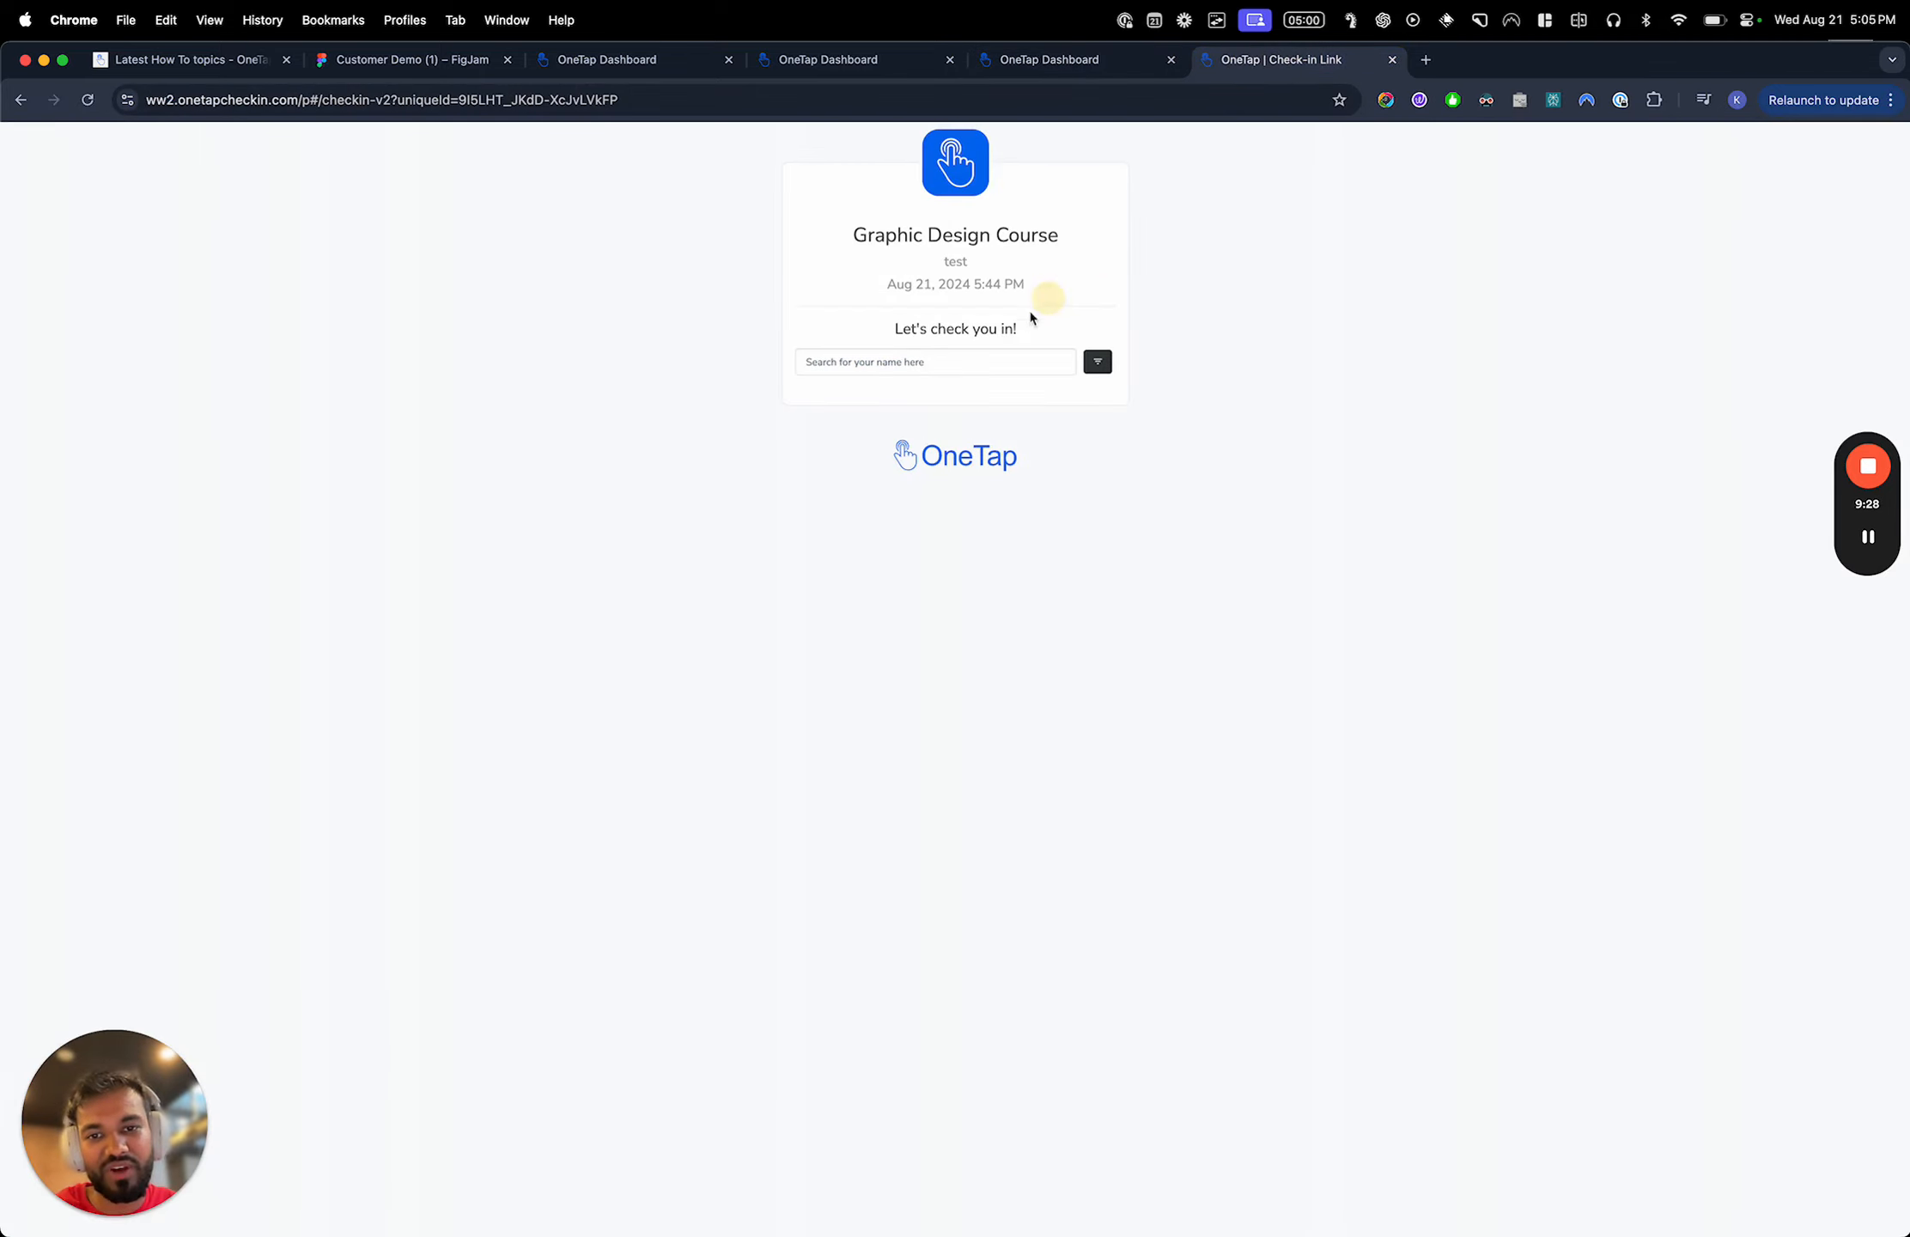
{"action": "left_click", "coordinate": [1088, 62]}
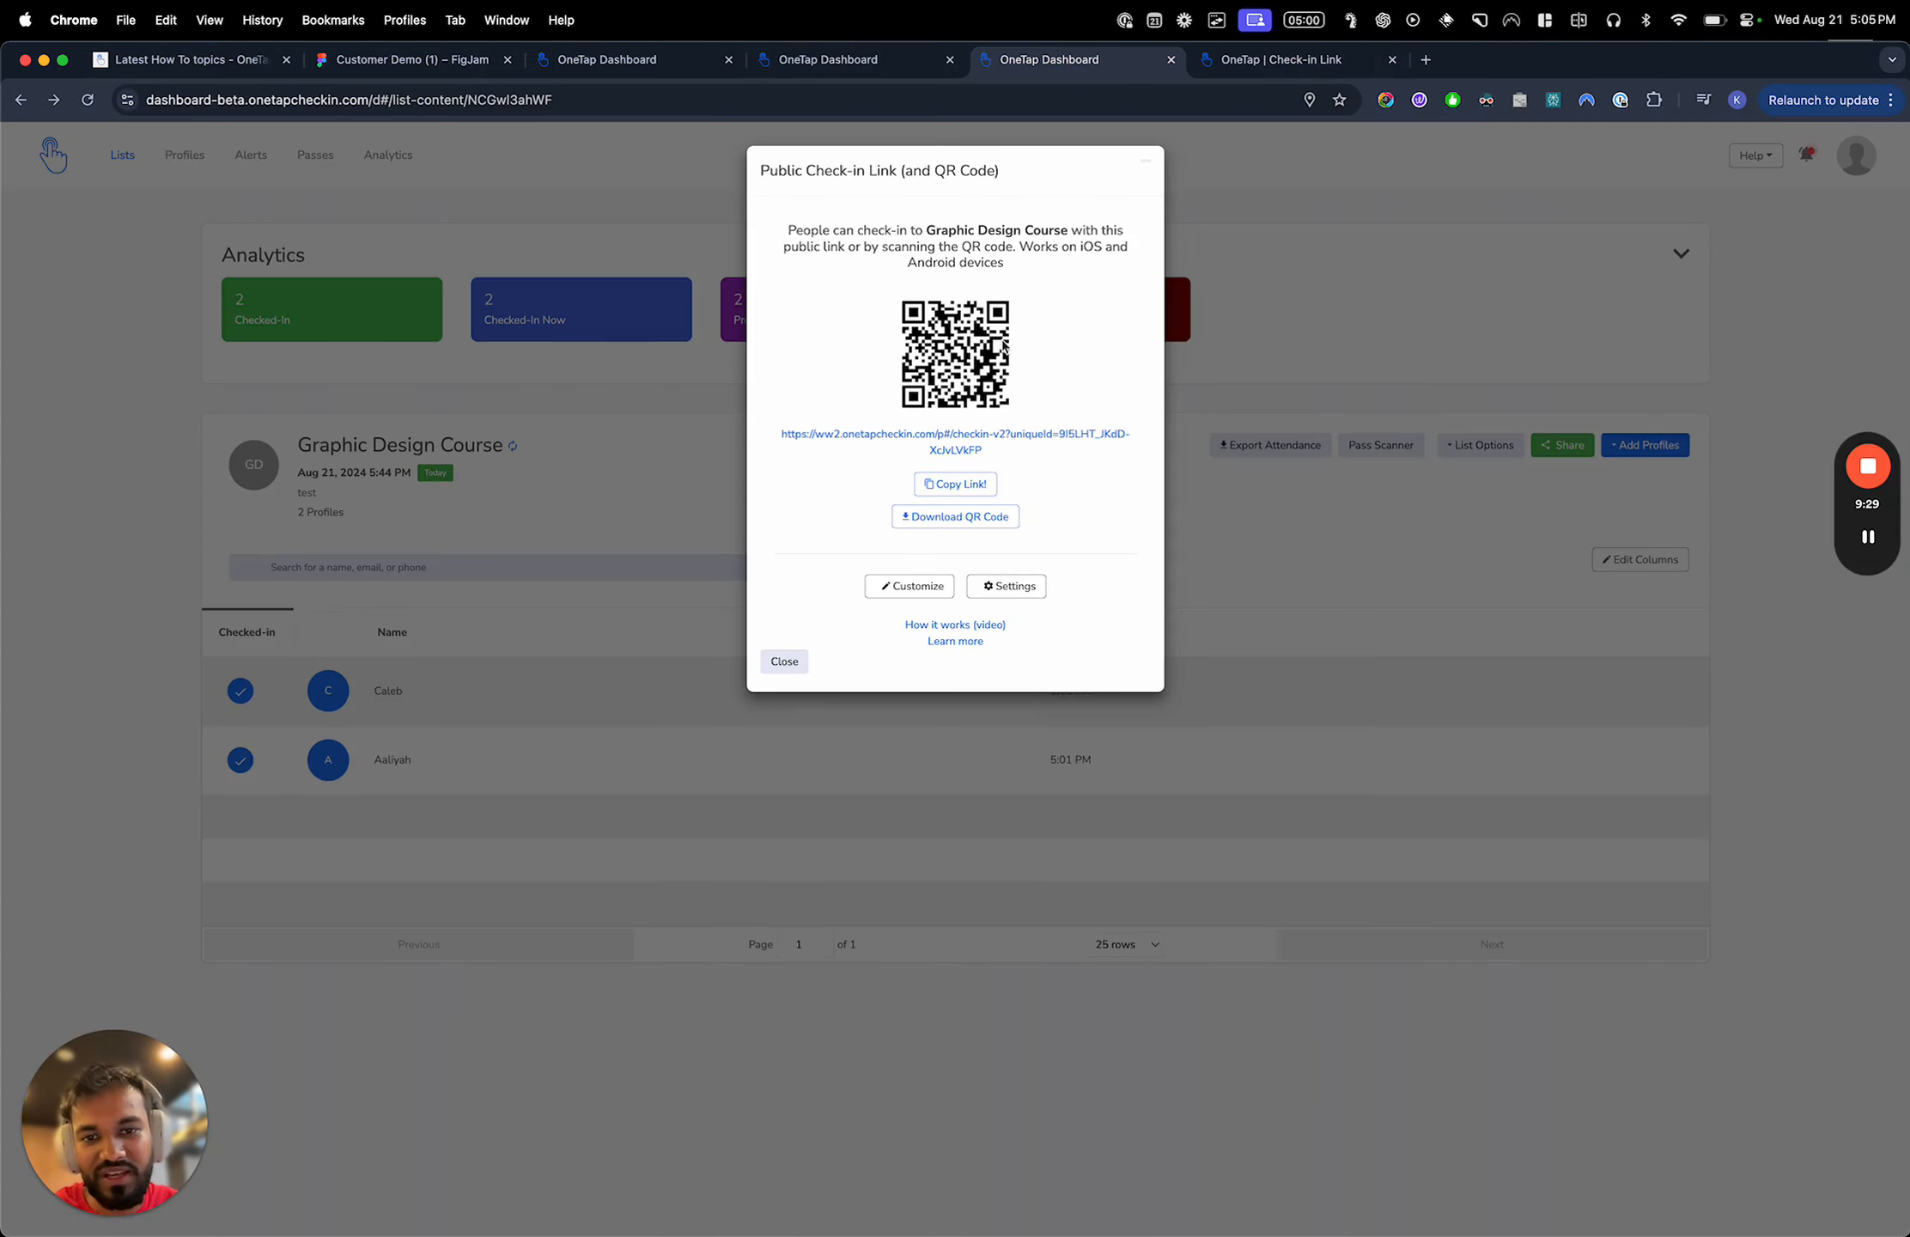
{"action": "left_click", "coordinate": [625, 498]}
Open the second attendee's profile, look up its check-in code, and close the profile
{"action": "left_click", "coordinate": [469, 754]}
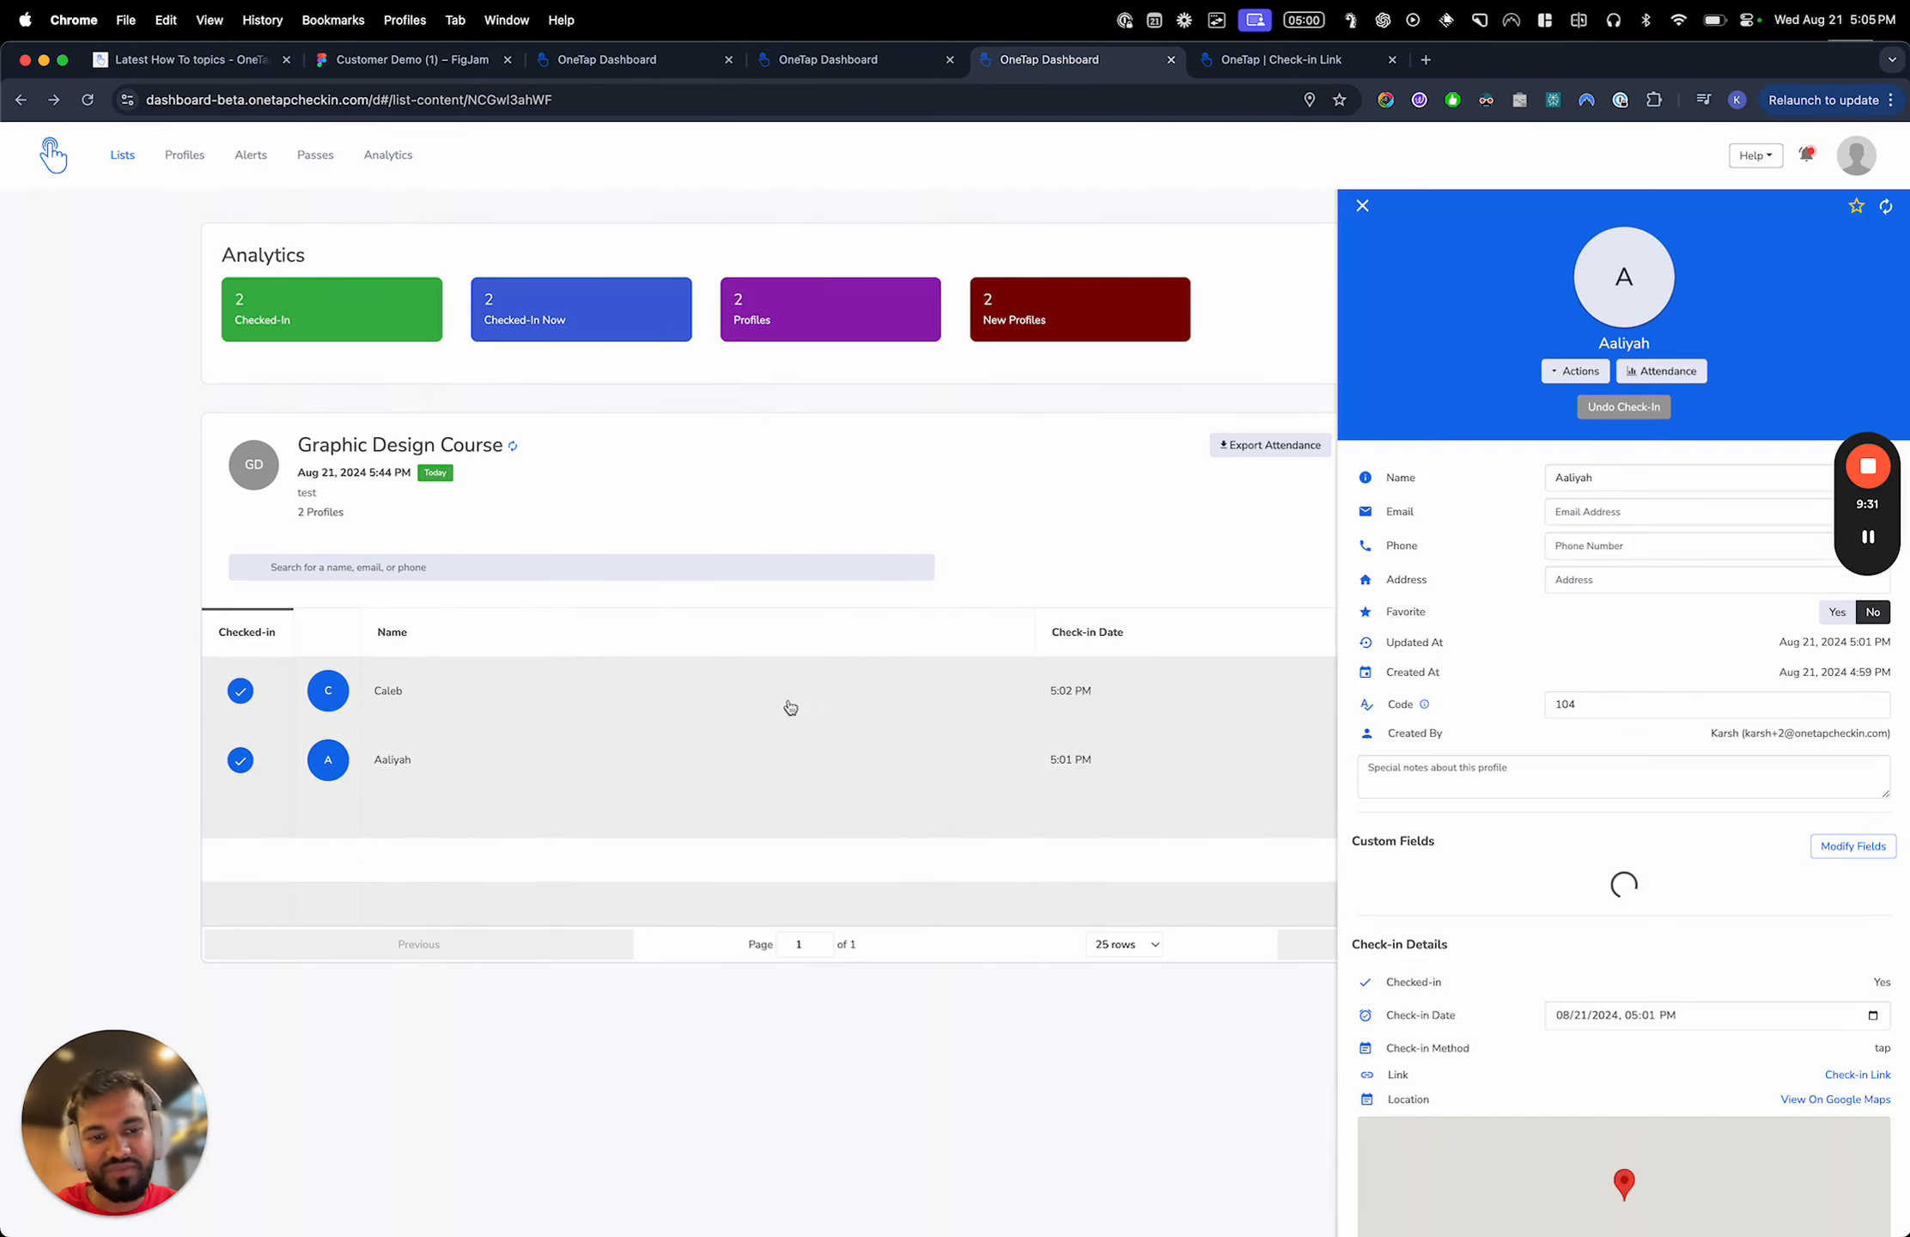
{"action": "double_click", "coordinate": [1629, 705]}
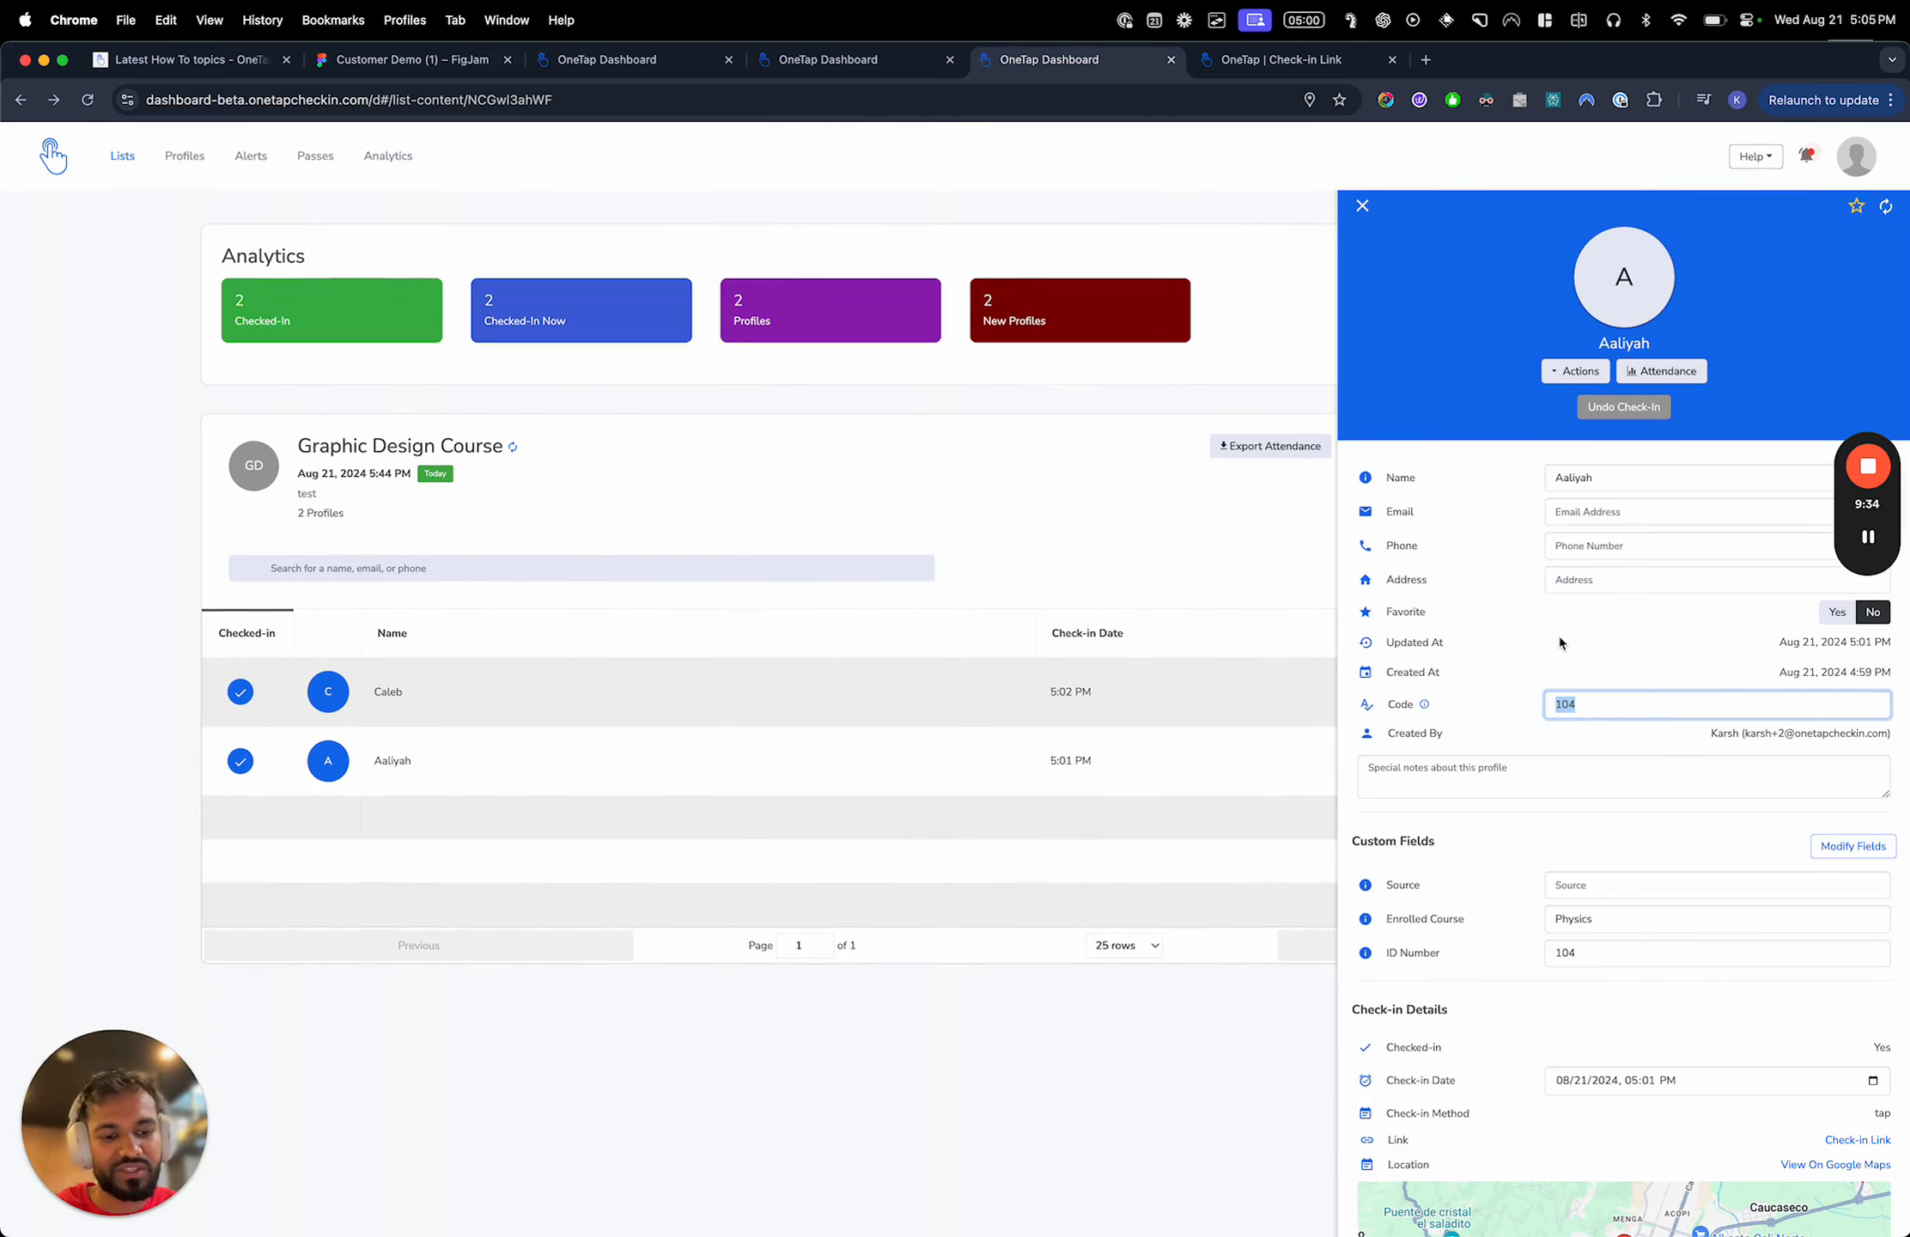
{"action": "left_click", "coordinate": [1368, 247]}
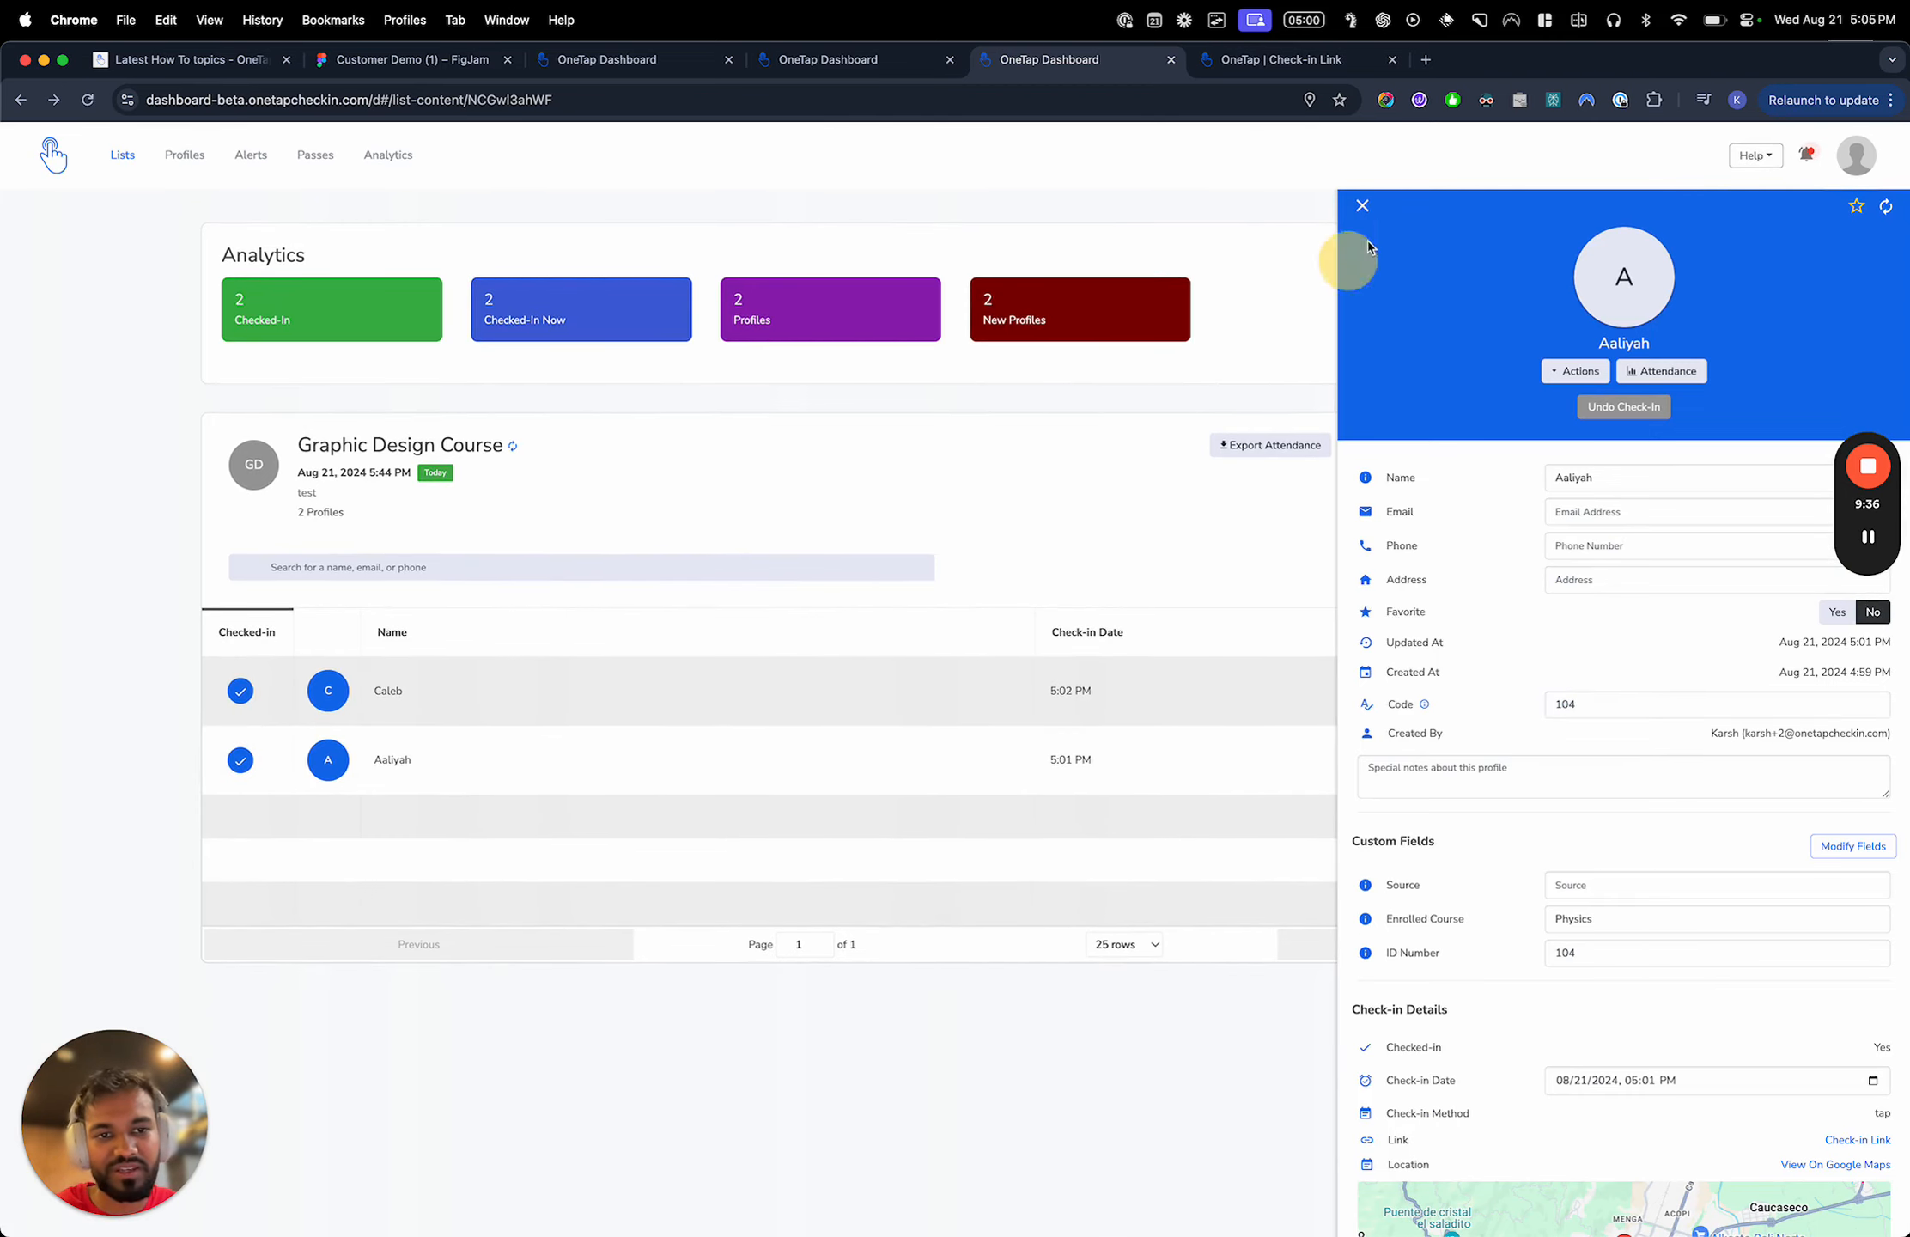
{"action": "left_click", "coordinate": [1362, 205]}
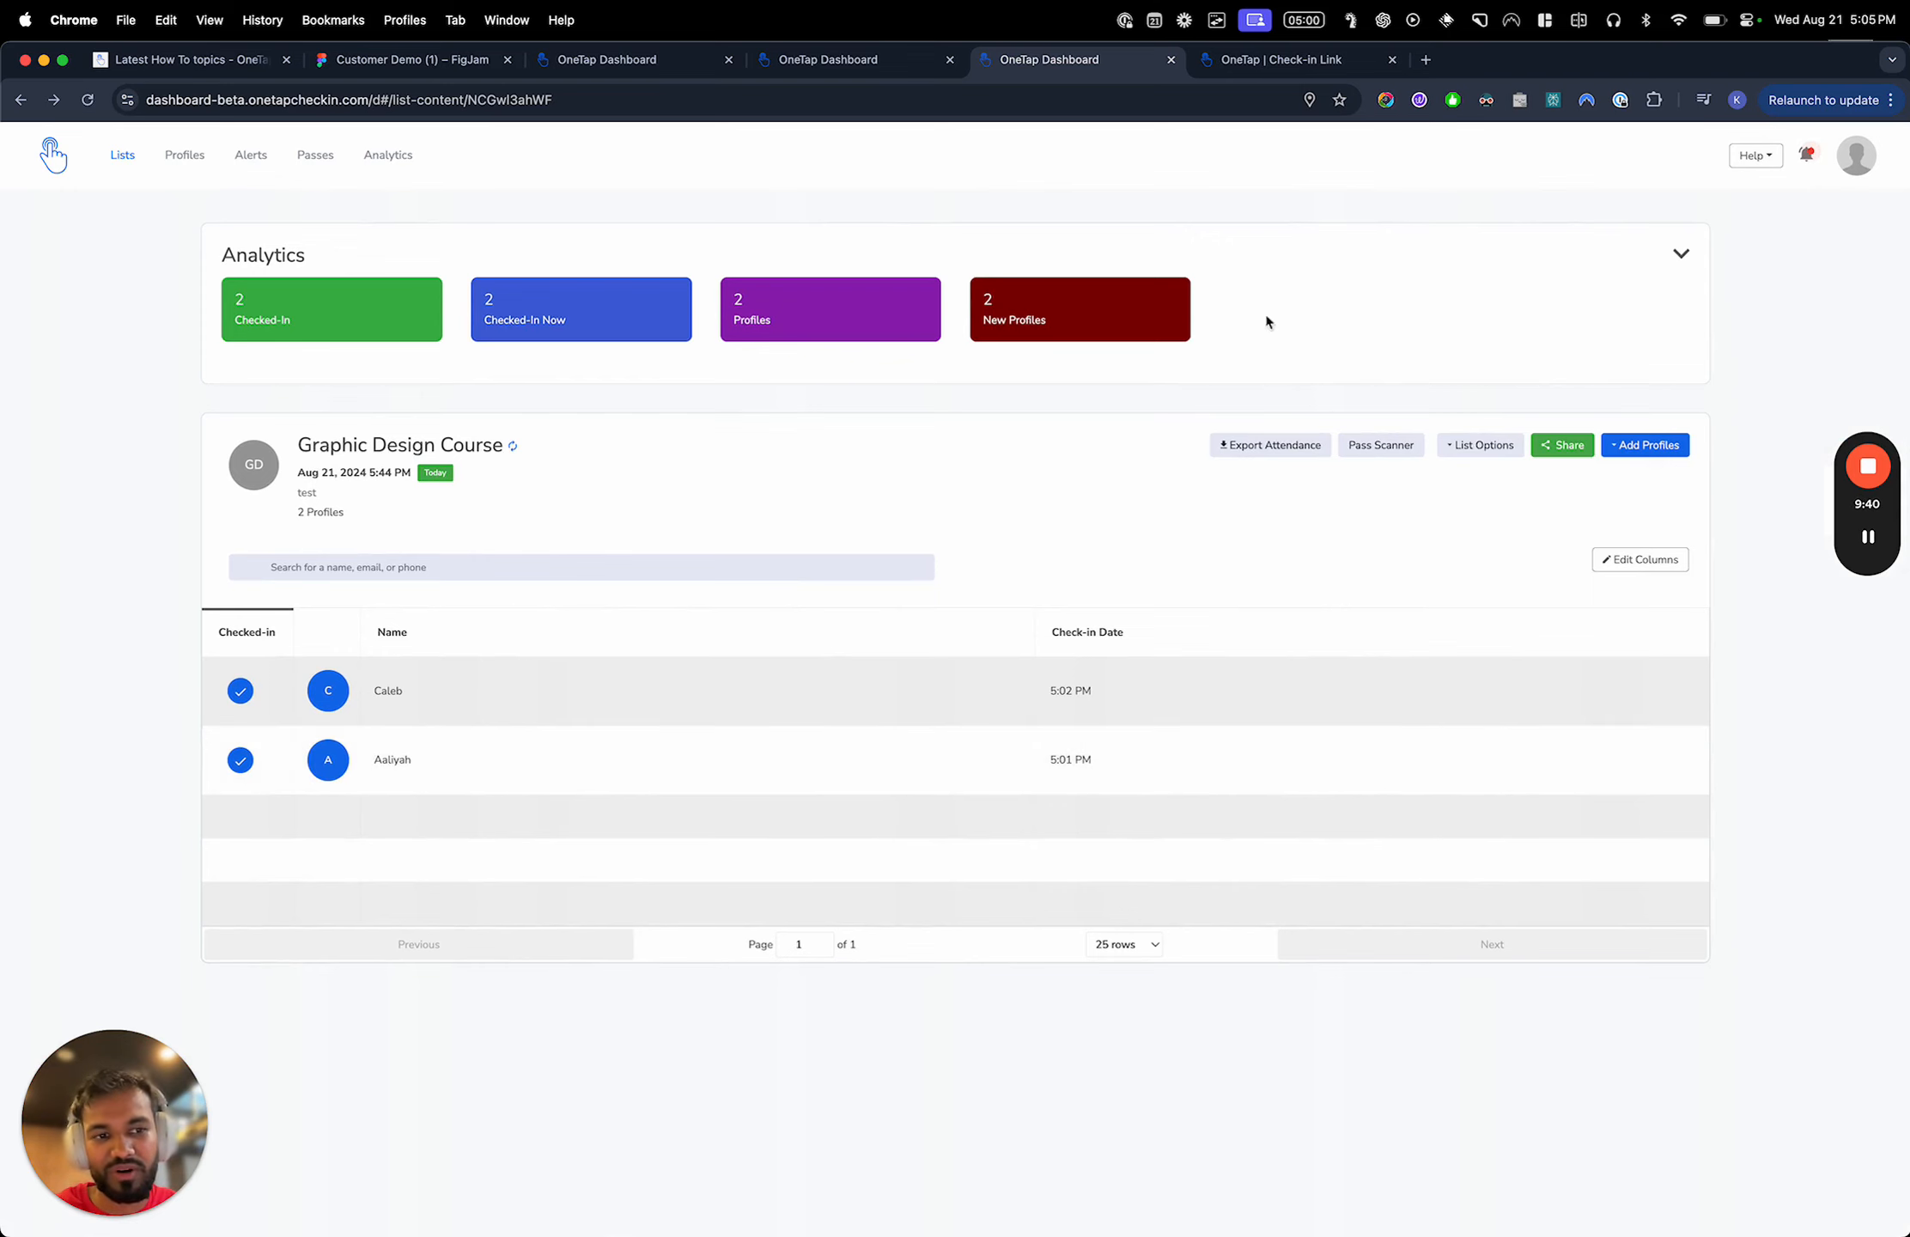
{"action": "left_click", "coordinate": [1867, 538]}
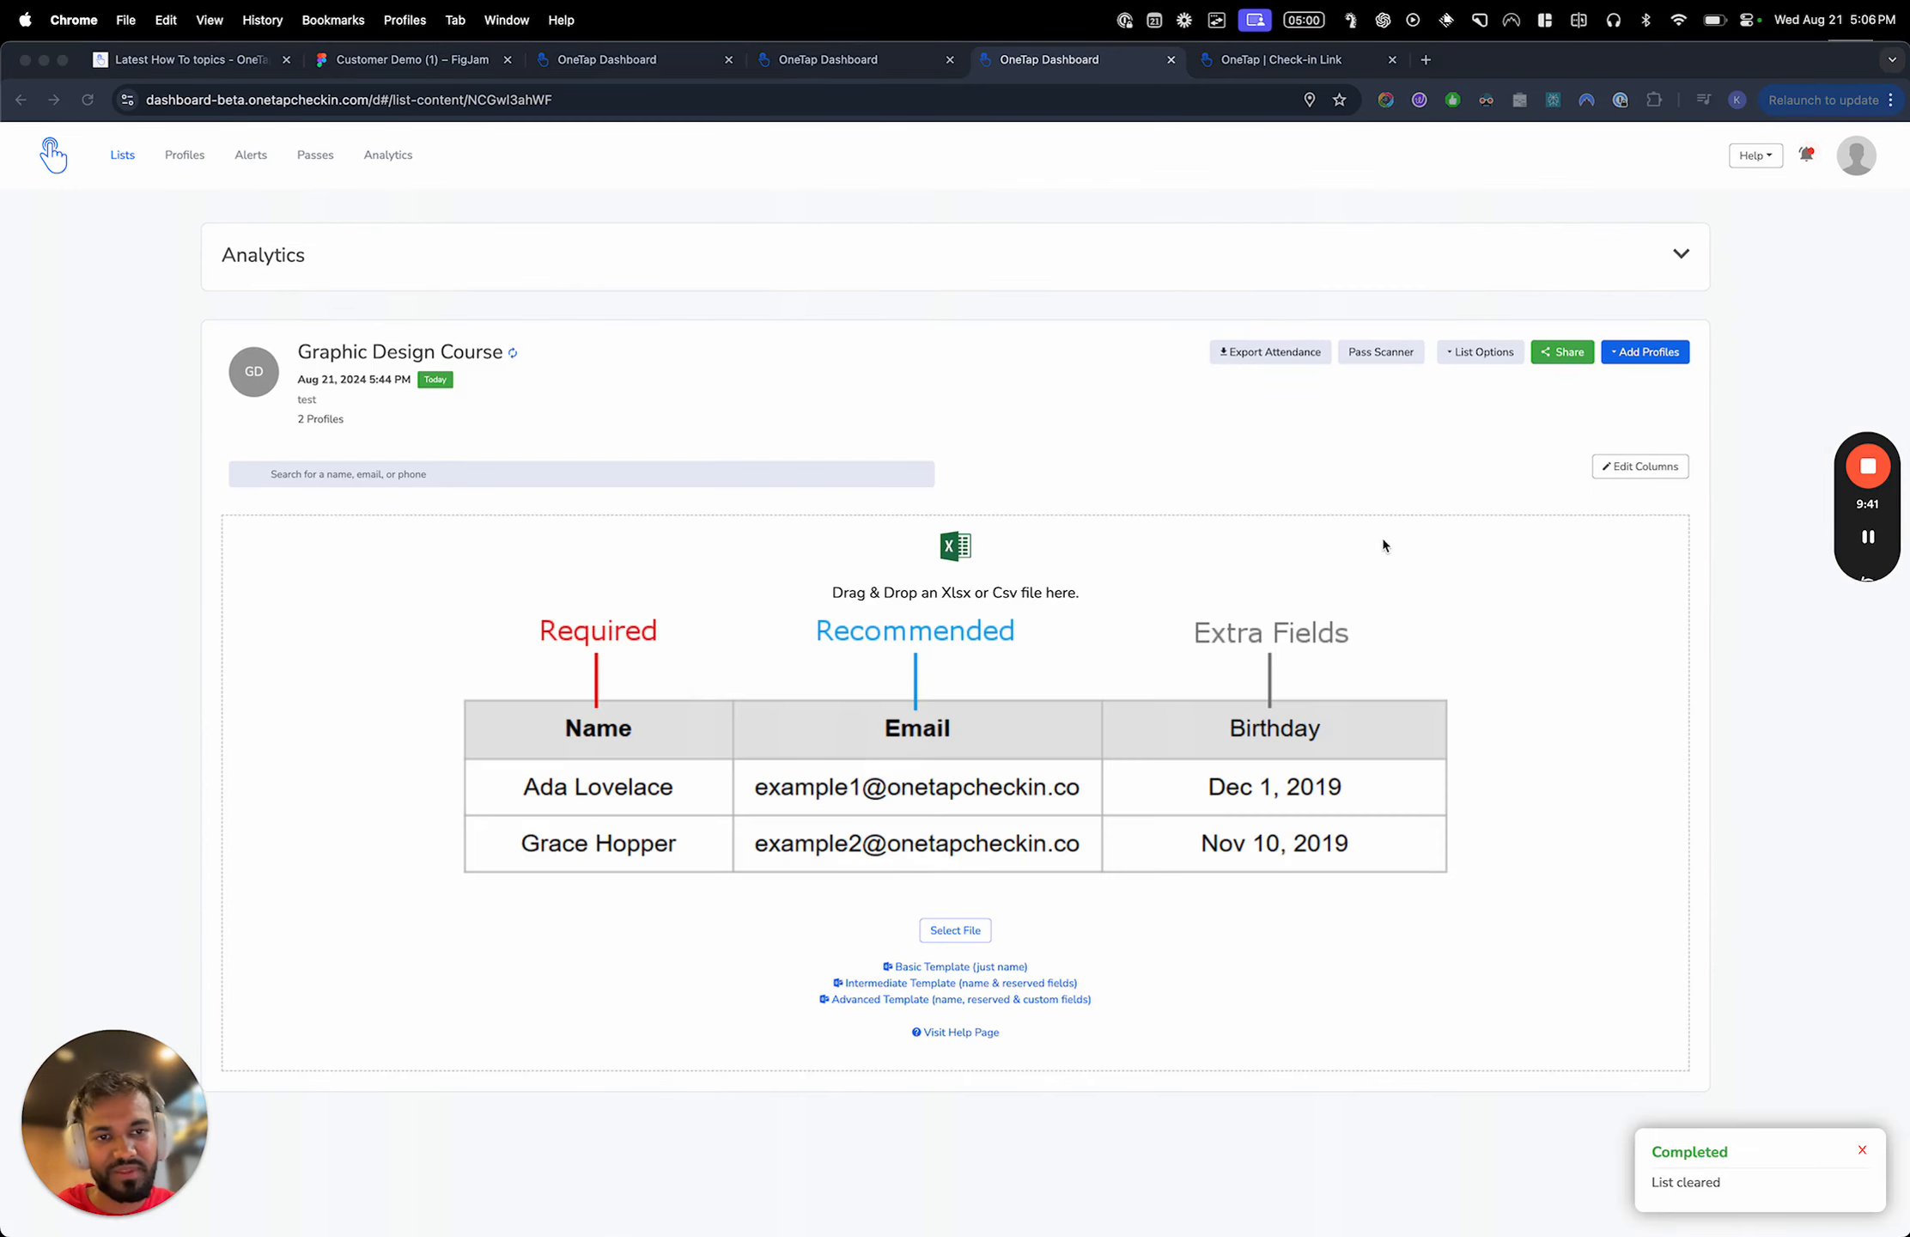
{"action": "left_click", "coordinate": [1383, 542]}
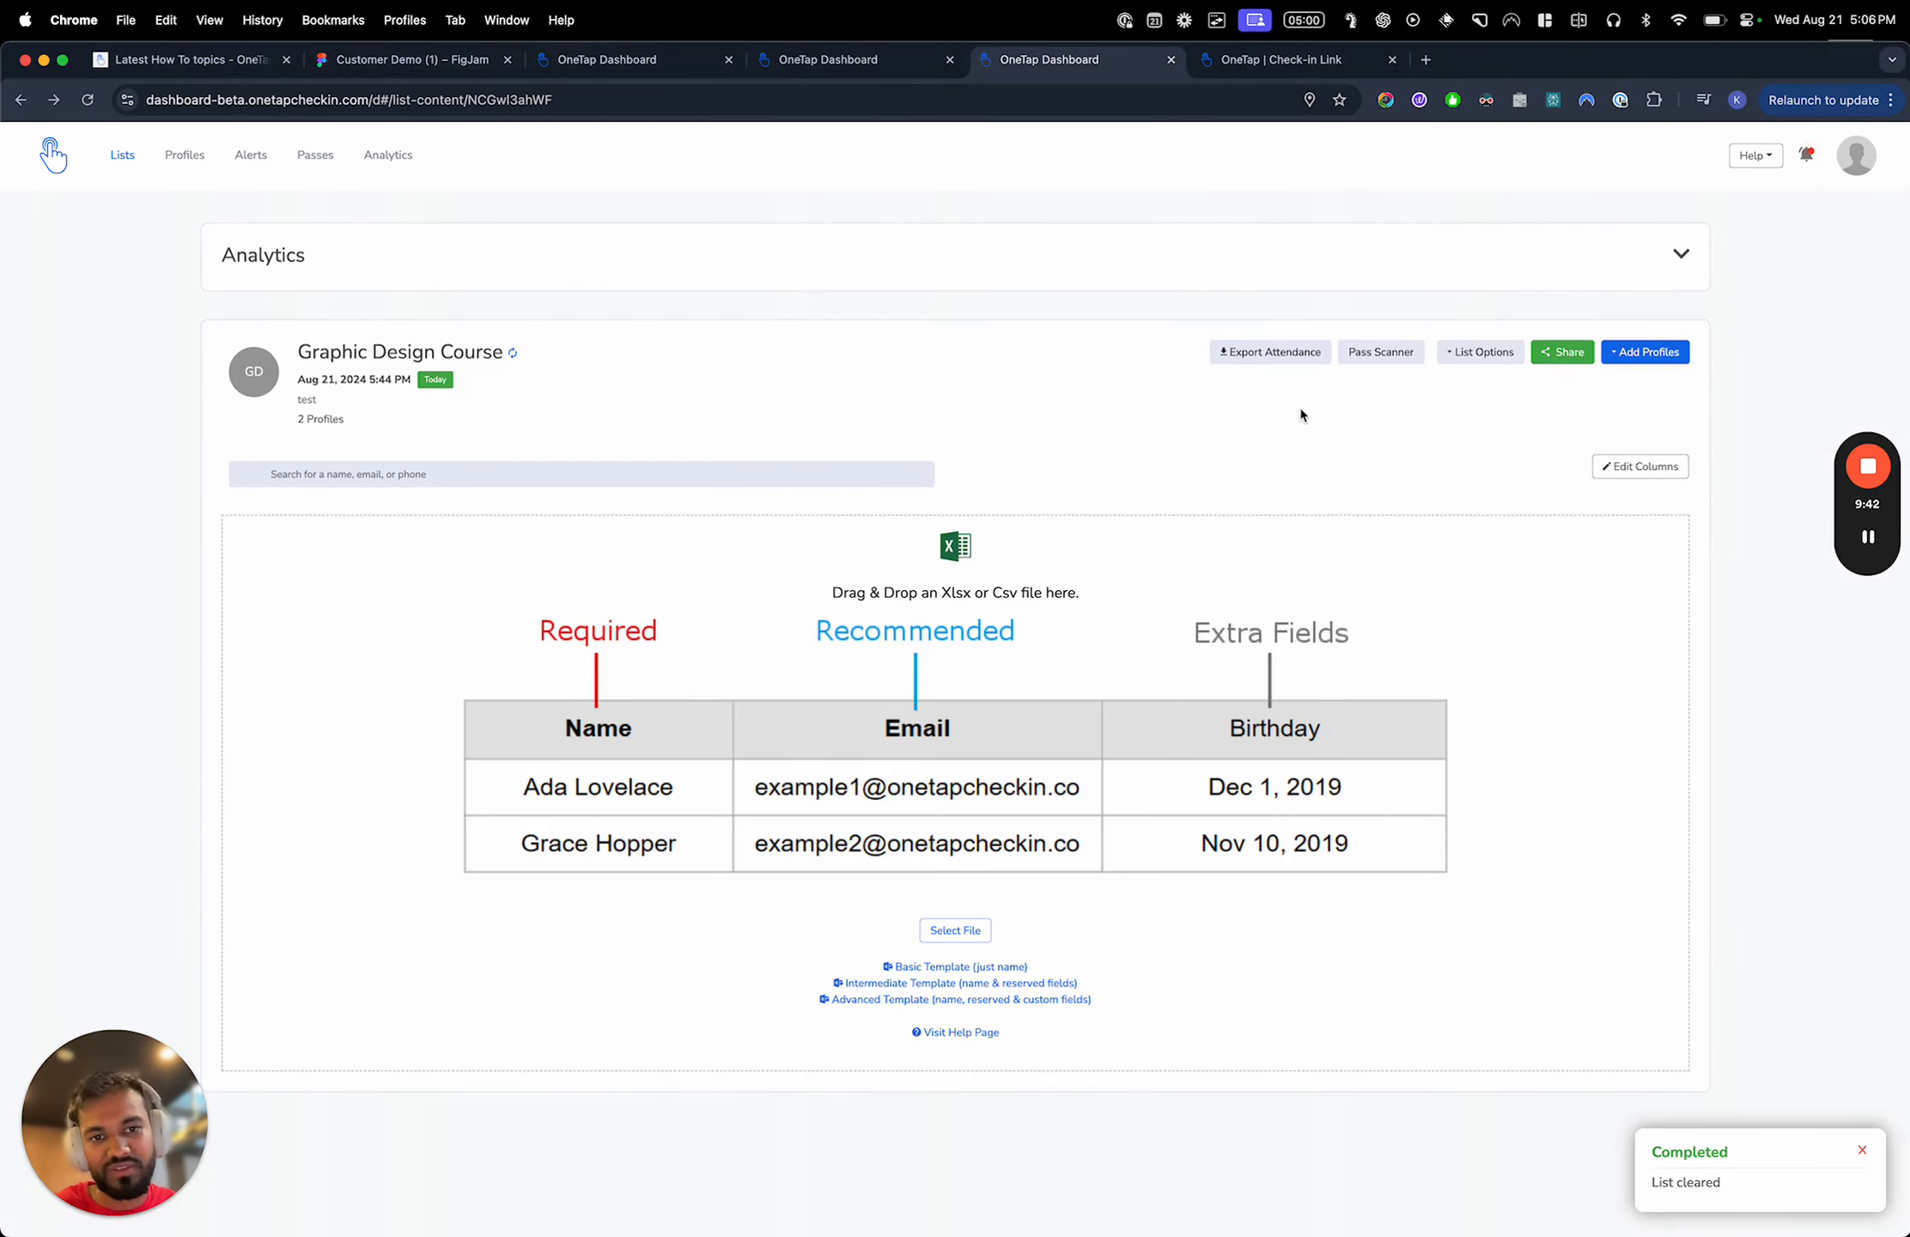
Set the check-in link to require visitors to check in with their 4-digit code, and save the settings
{"action": "left_click", "coordinate": [1558, 348]}
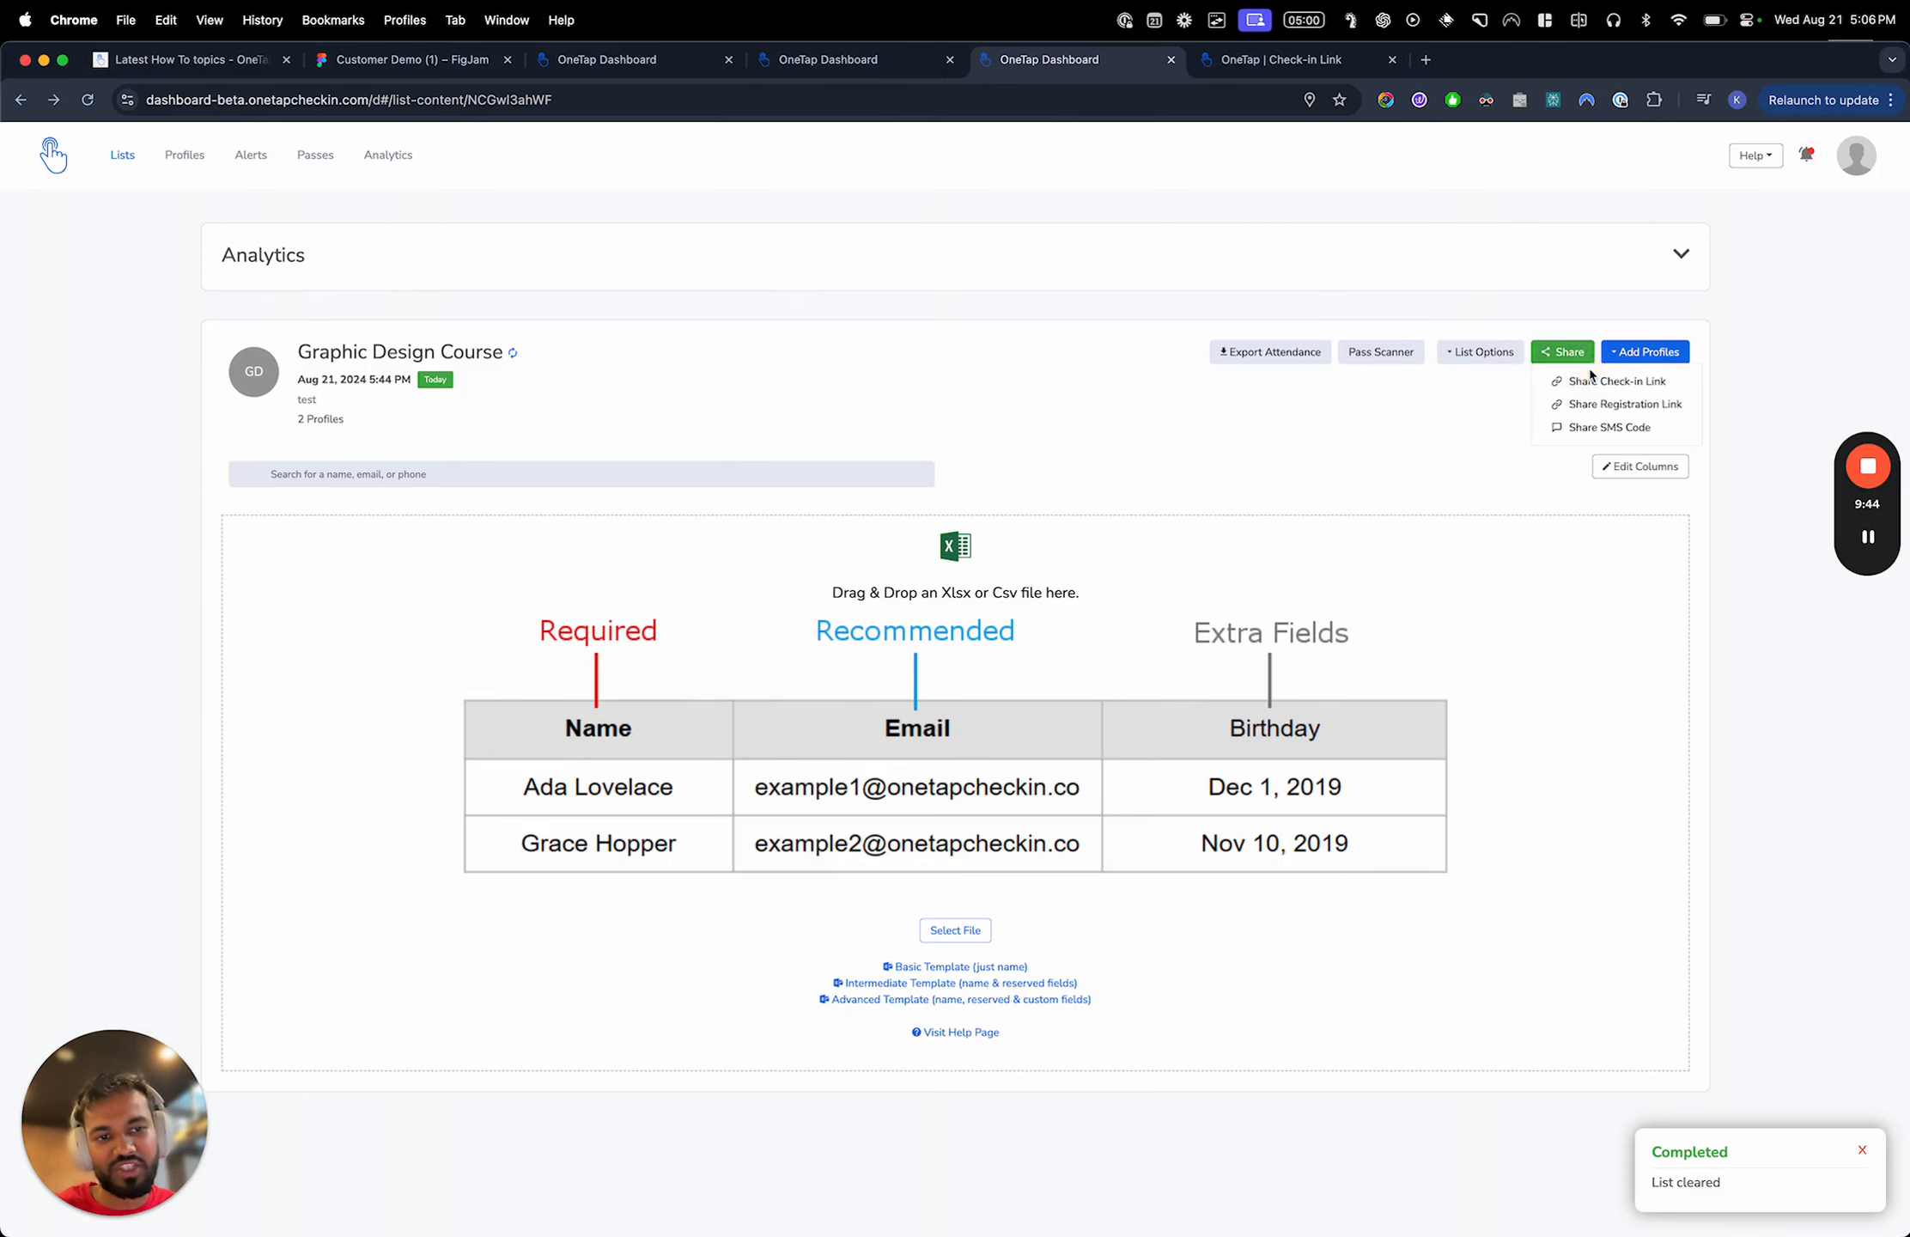
{"action": "left_click", "coordinate": [1593, 381]}
{"action": "left_click", "coordinate": [1564, 352]}
{"action": "left_click", "coordinate": [1589, 386]}
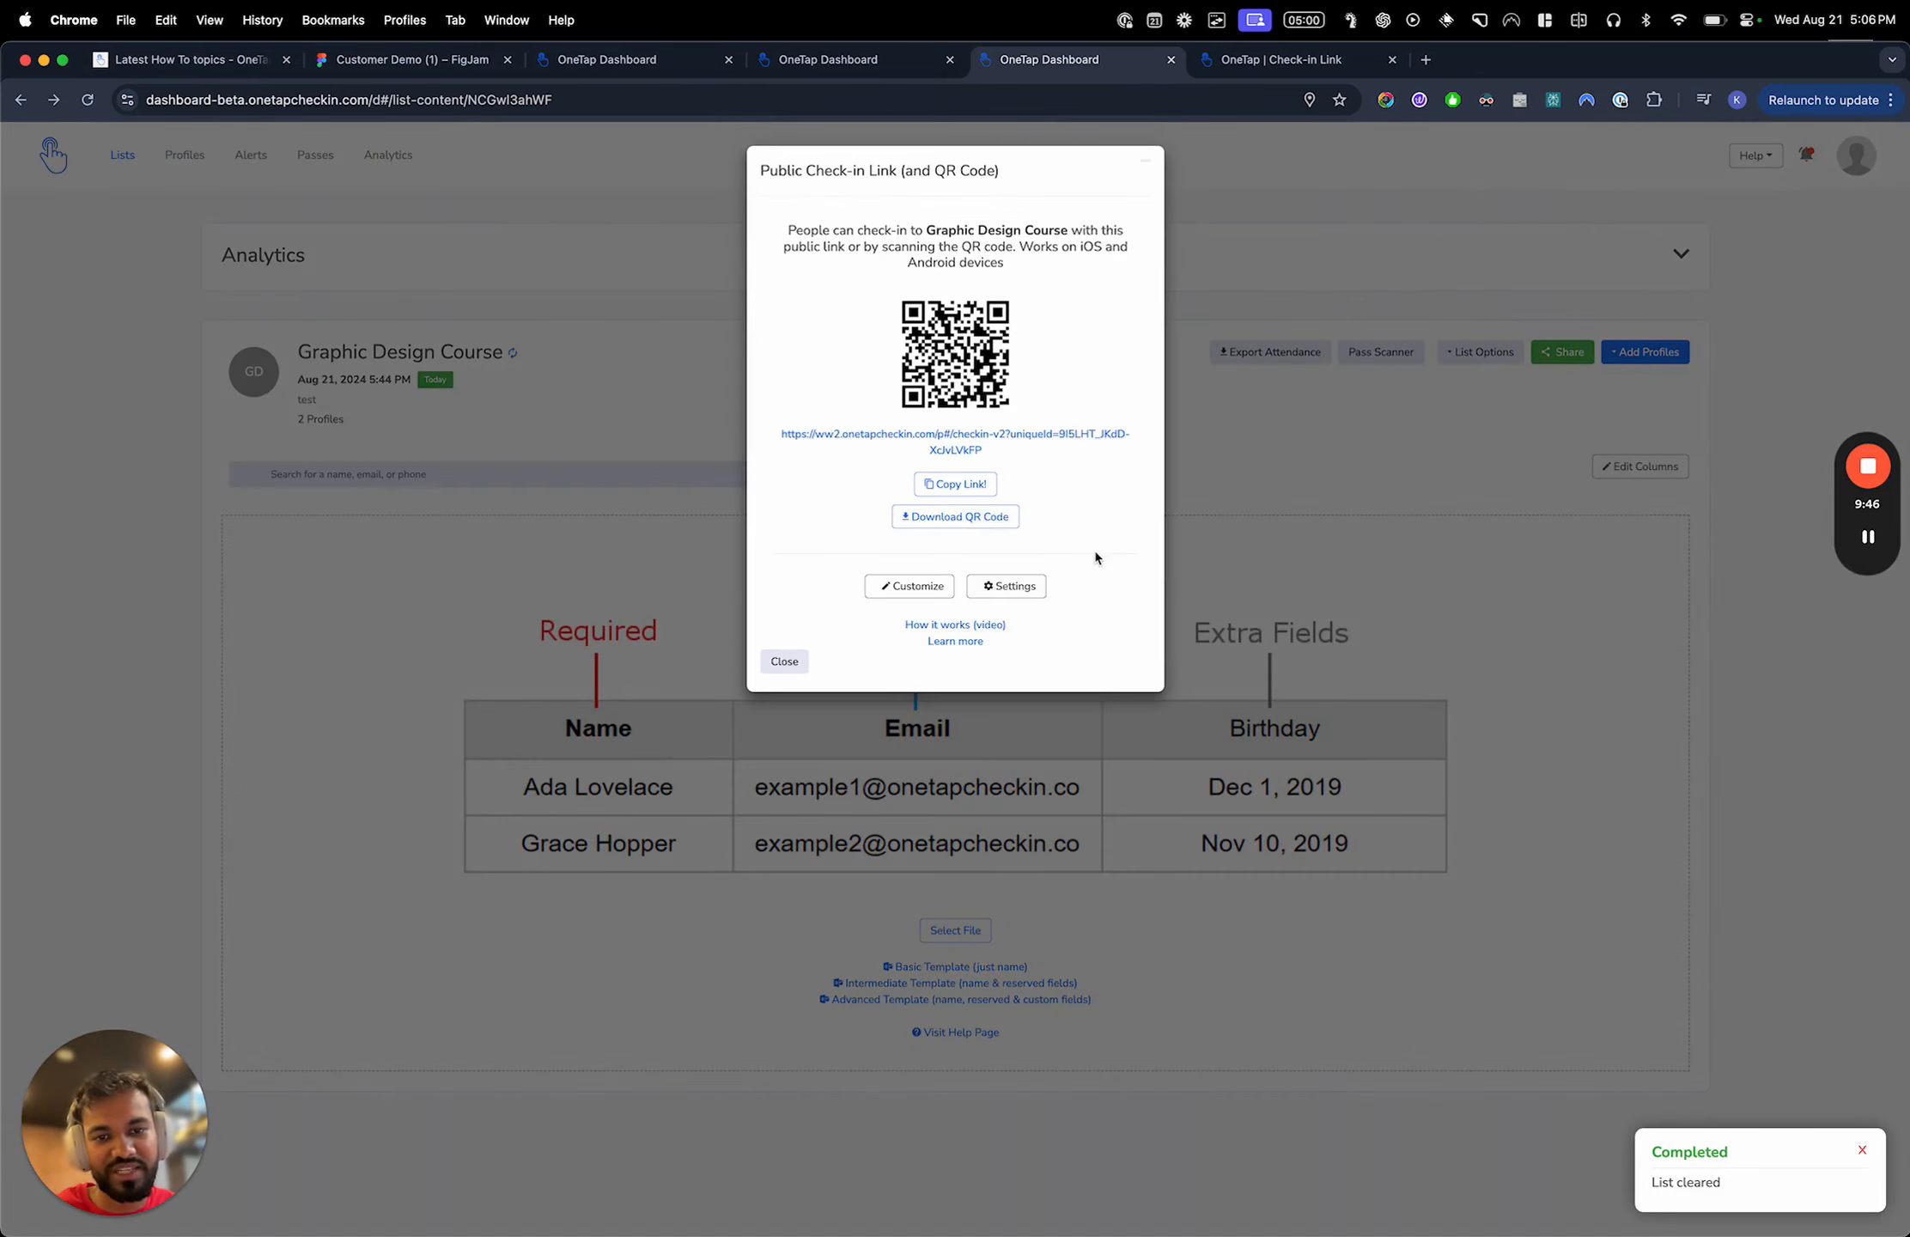
{"action": "left_click", "coordinate": [999, 582]}
{"action": "left_click", "coordinate": [946, 309]}
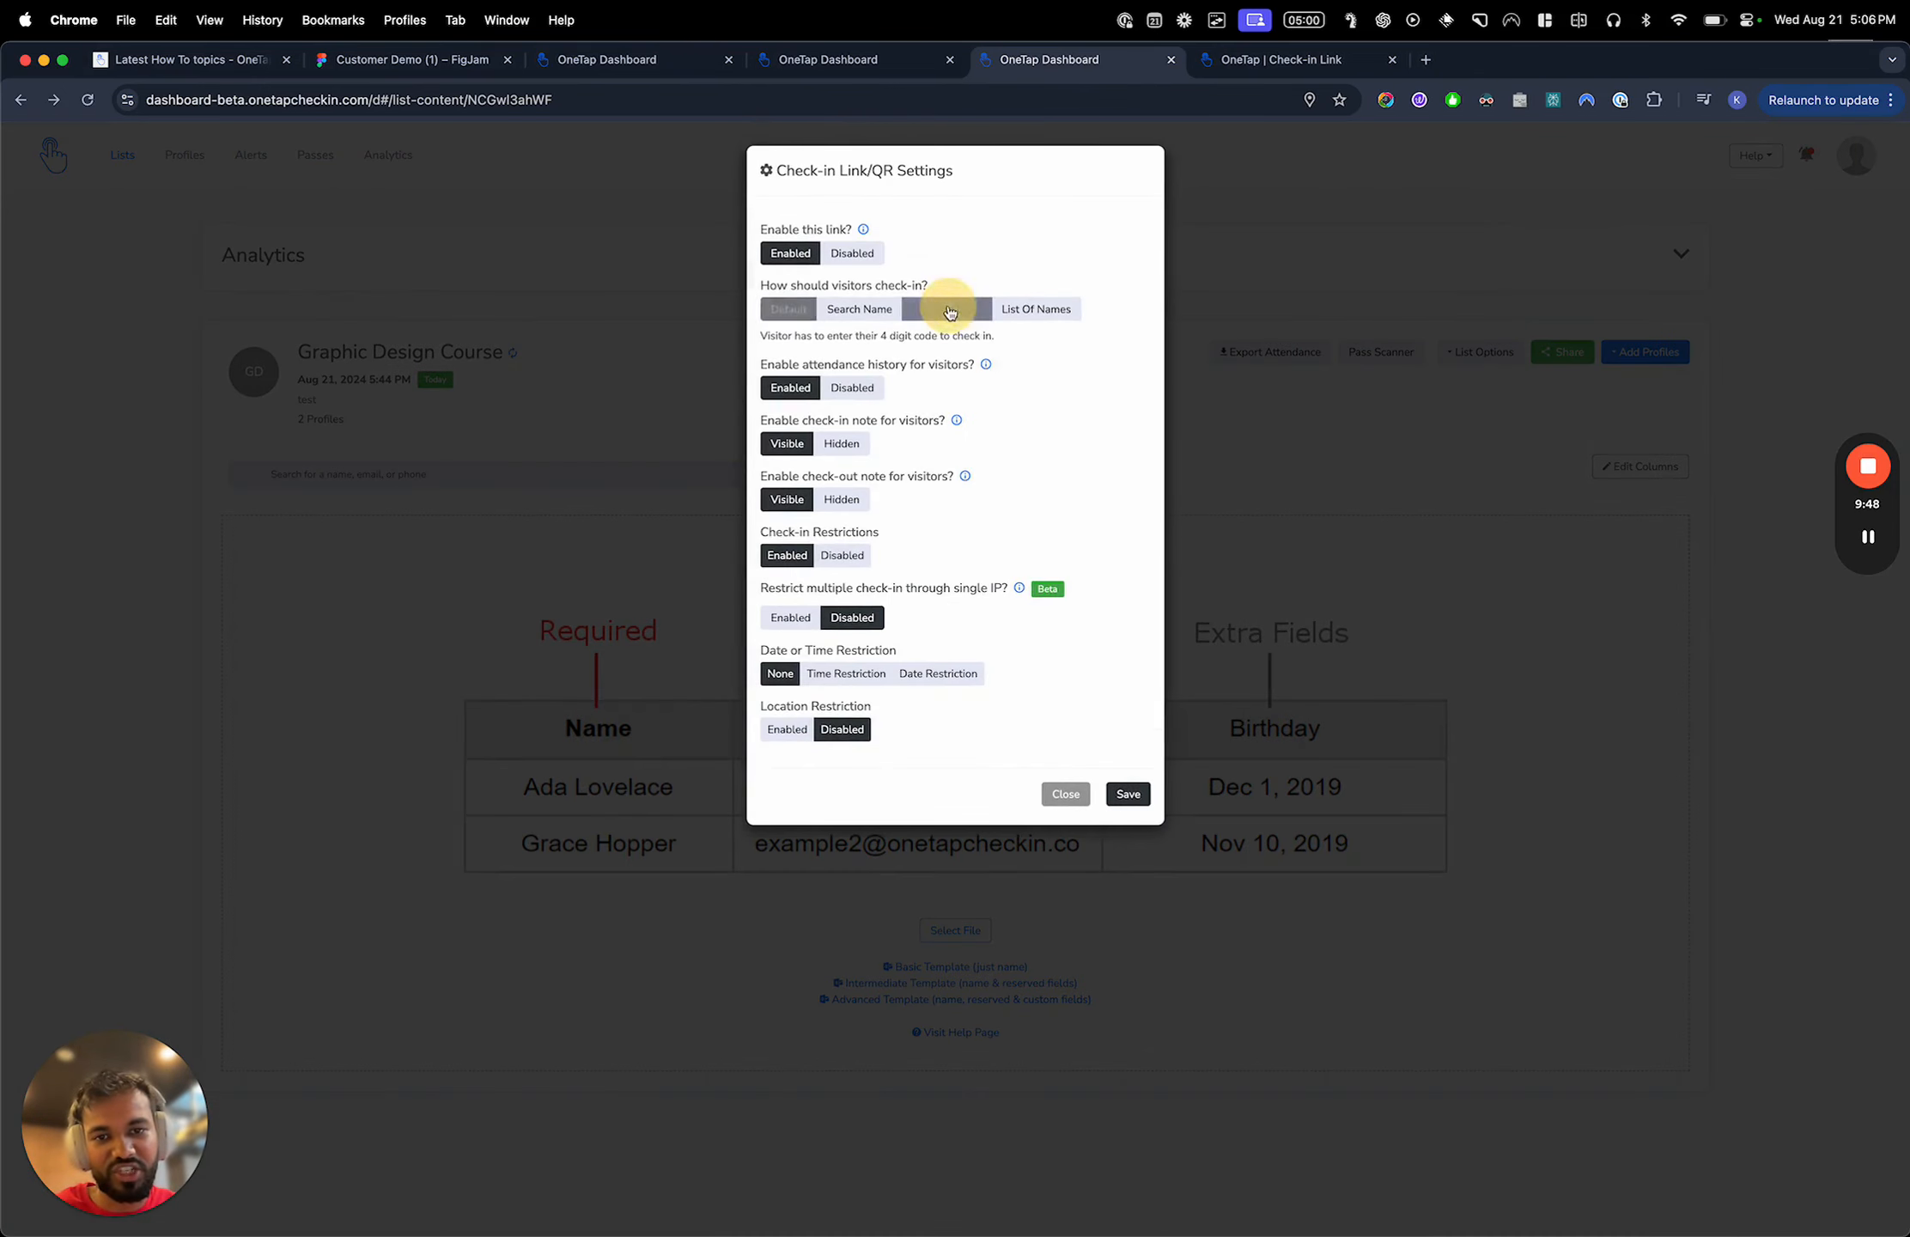
{"action": "left_click", "coordinate": [1126, 792]}
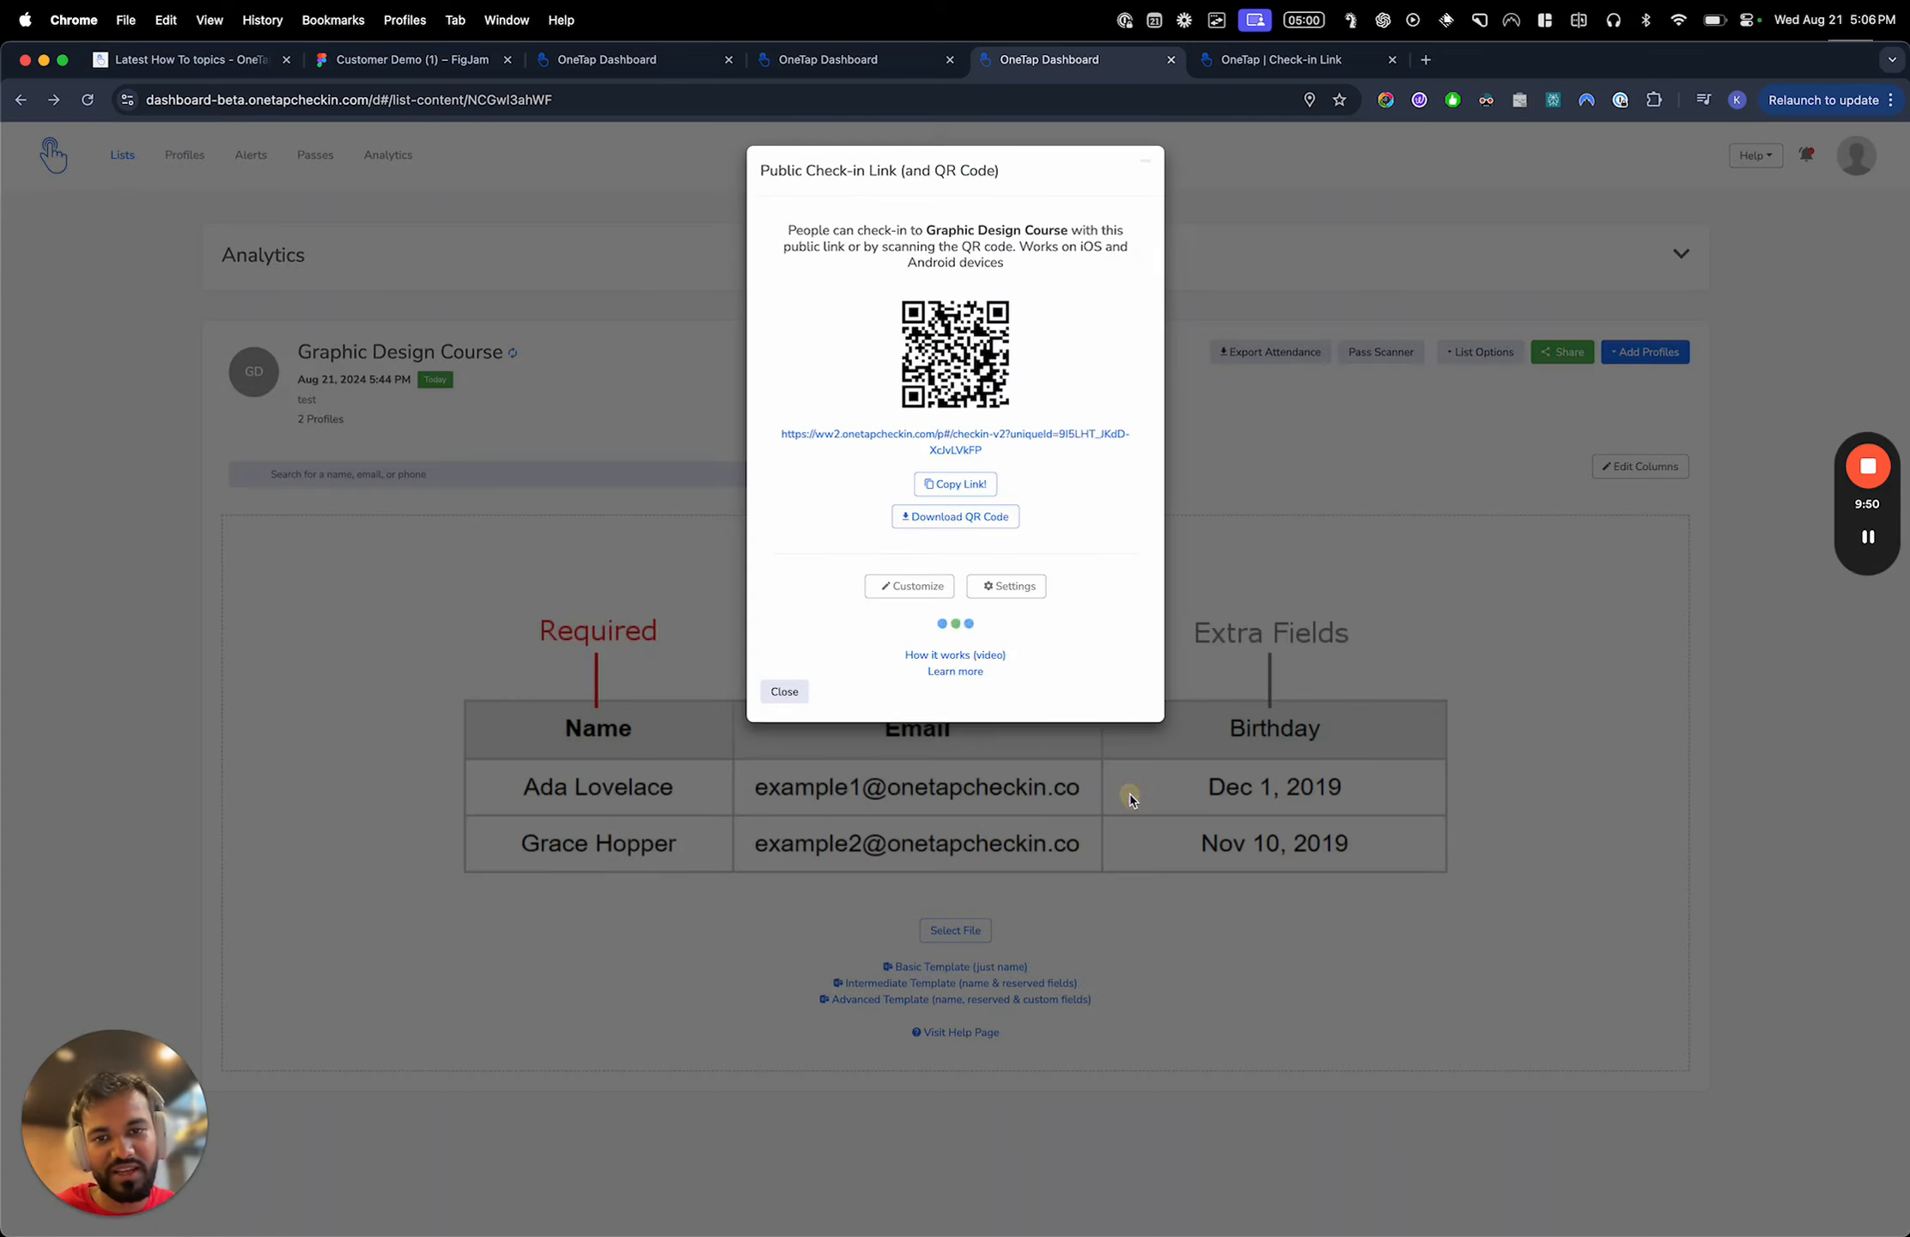
Reload the public check-in page, enter the attendee's check-in code, and check the attendee in
{"action": "left_click", "coordinate": [1271, 59]}
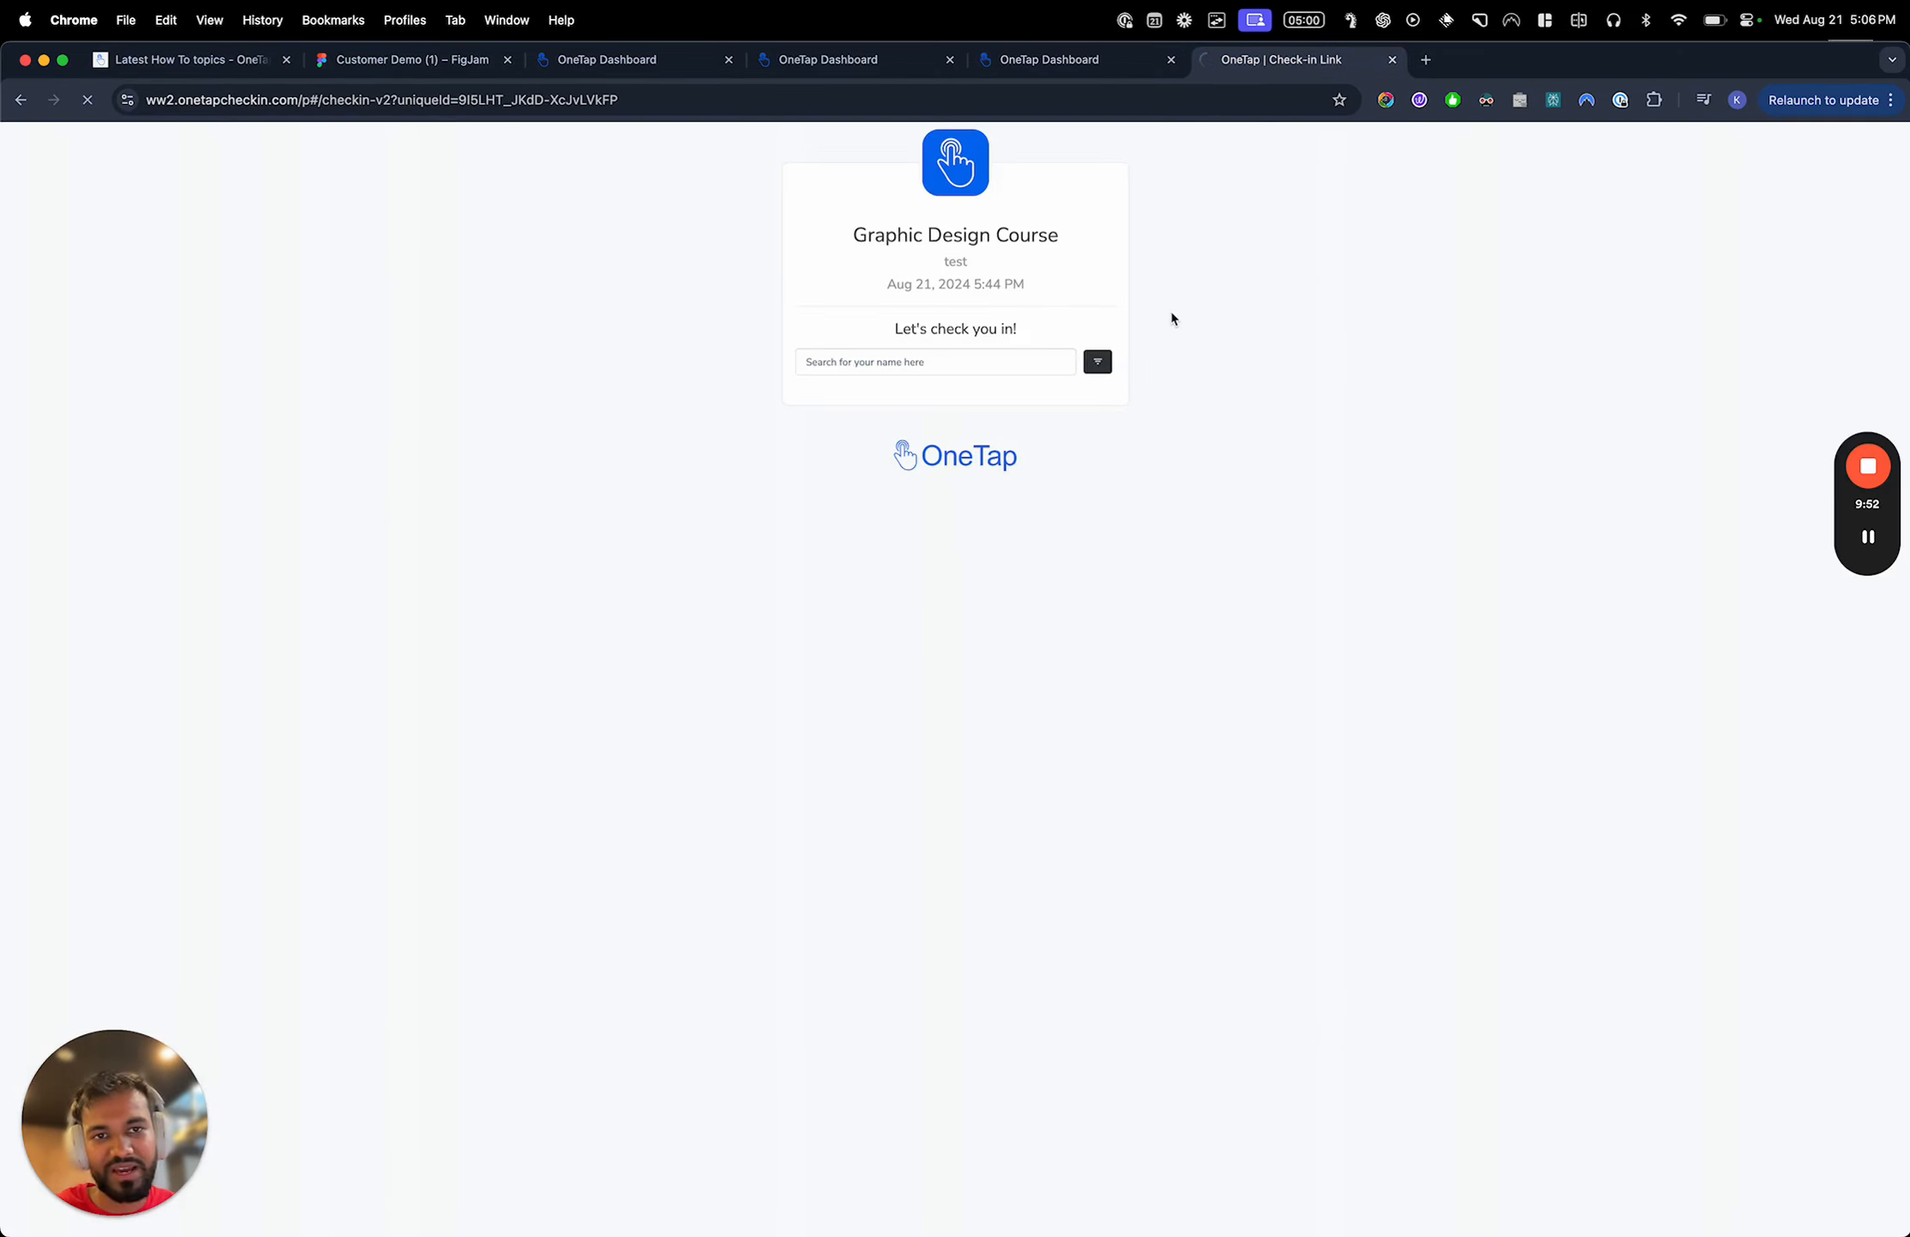
{"action": "key", "text": "super+r"}
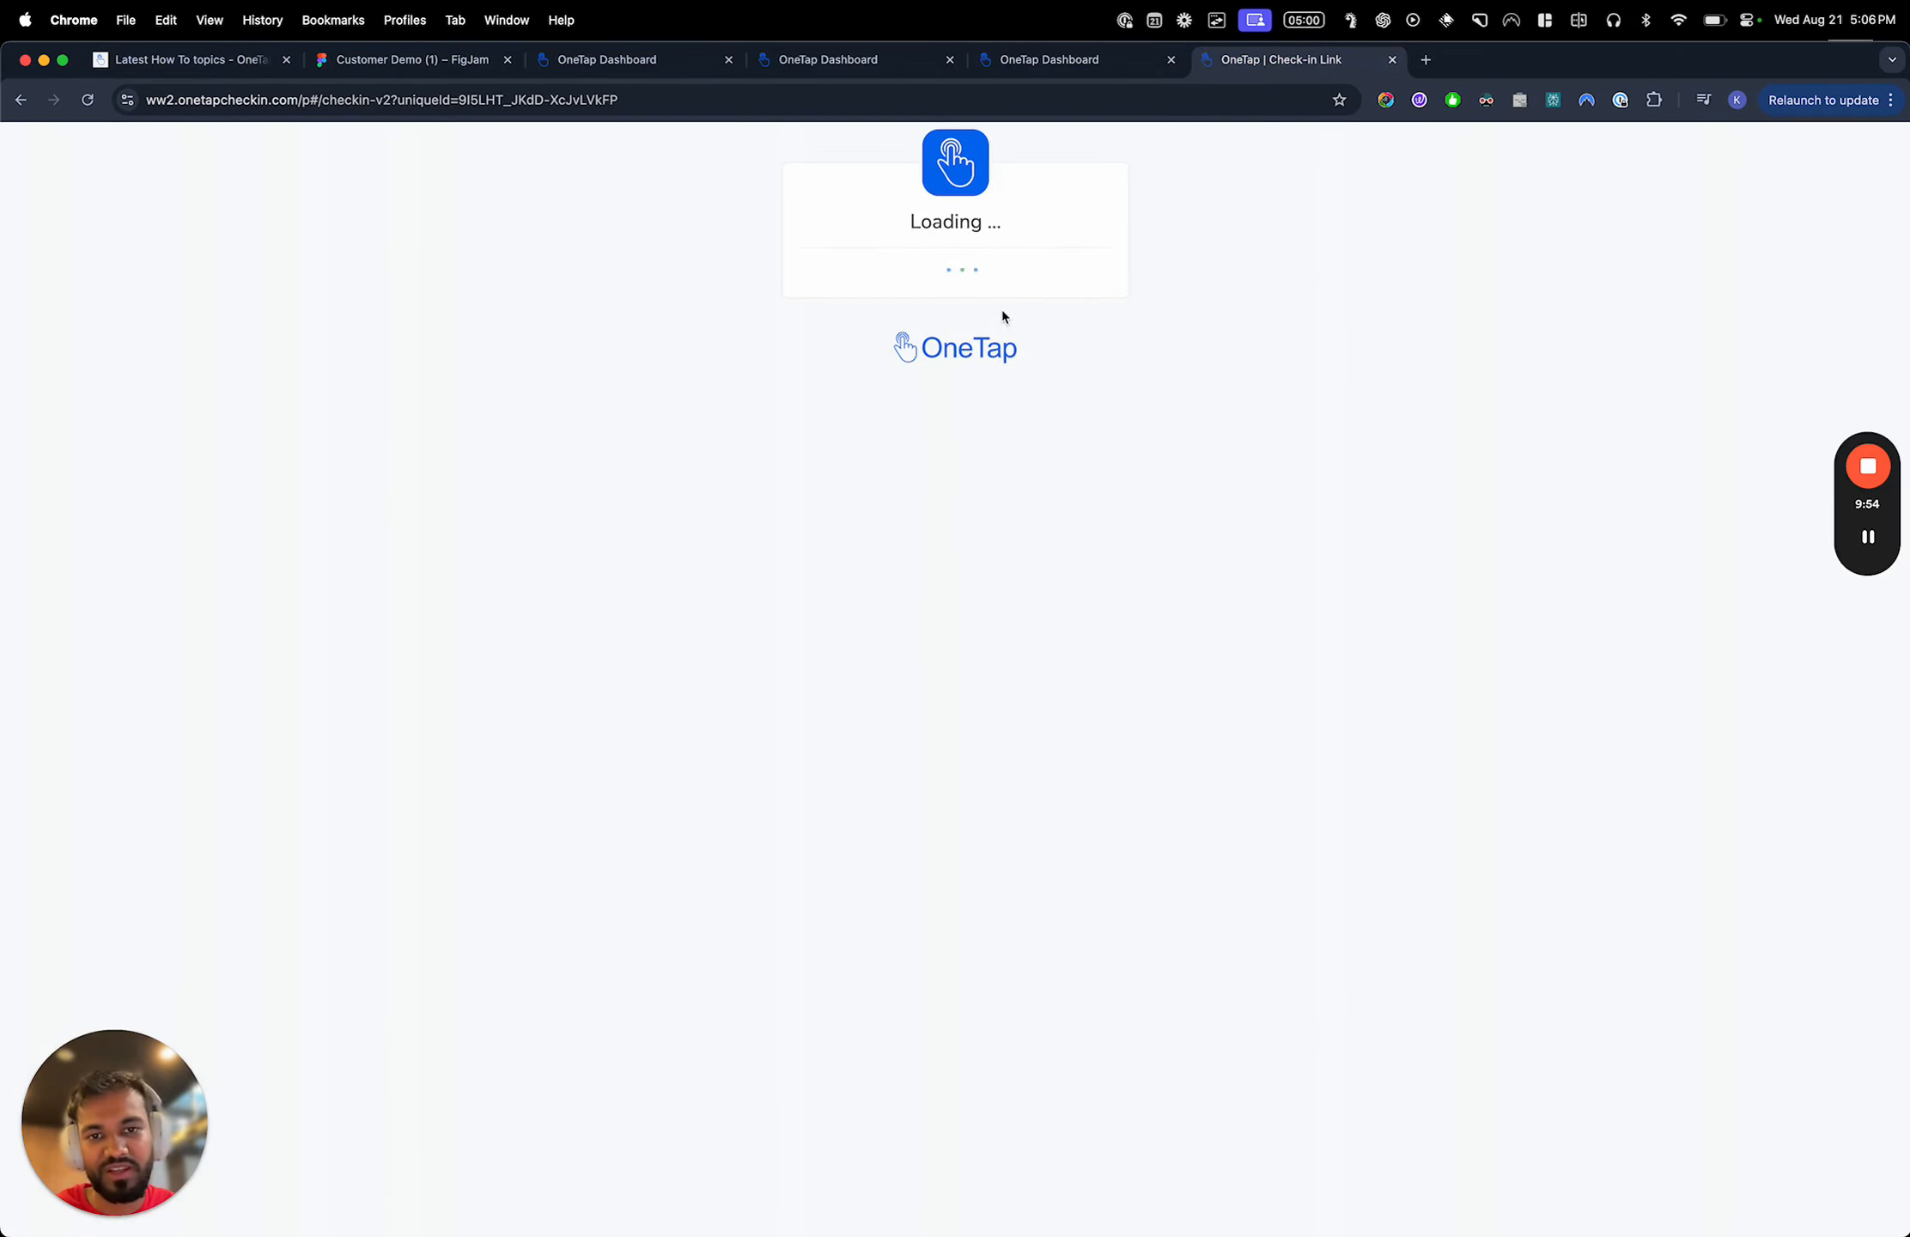
{"action": "left_click", "coordinate": [1026, 362]}
{"action": "type", "text": "1"}
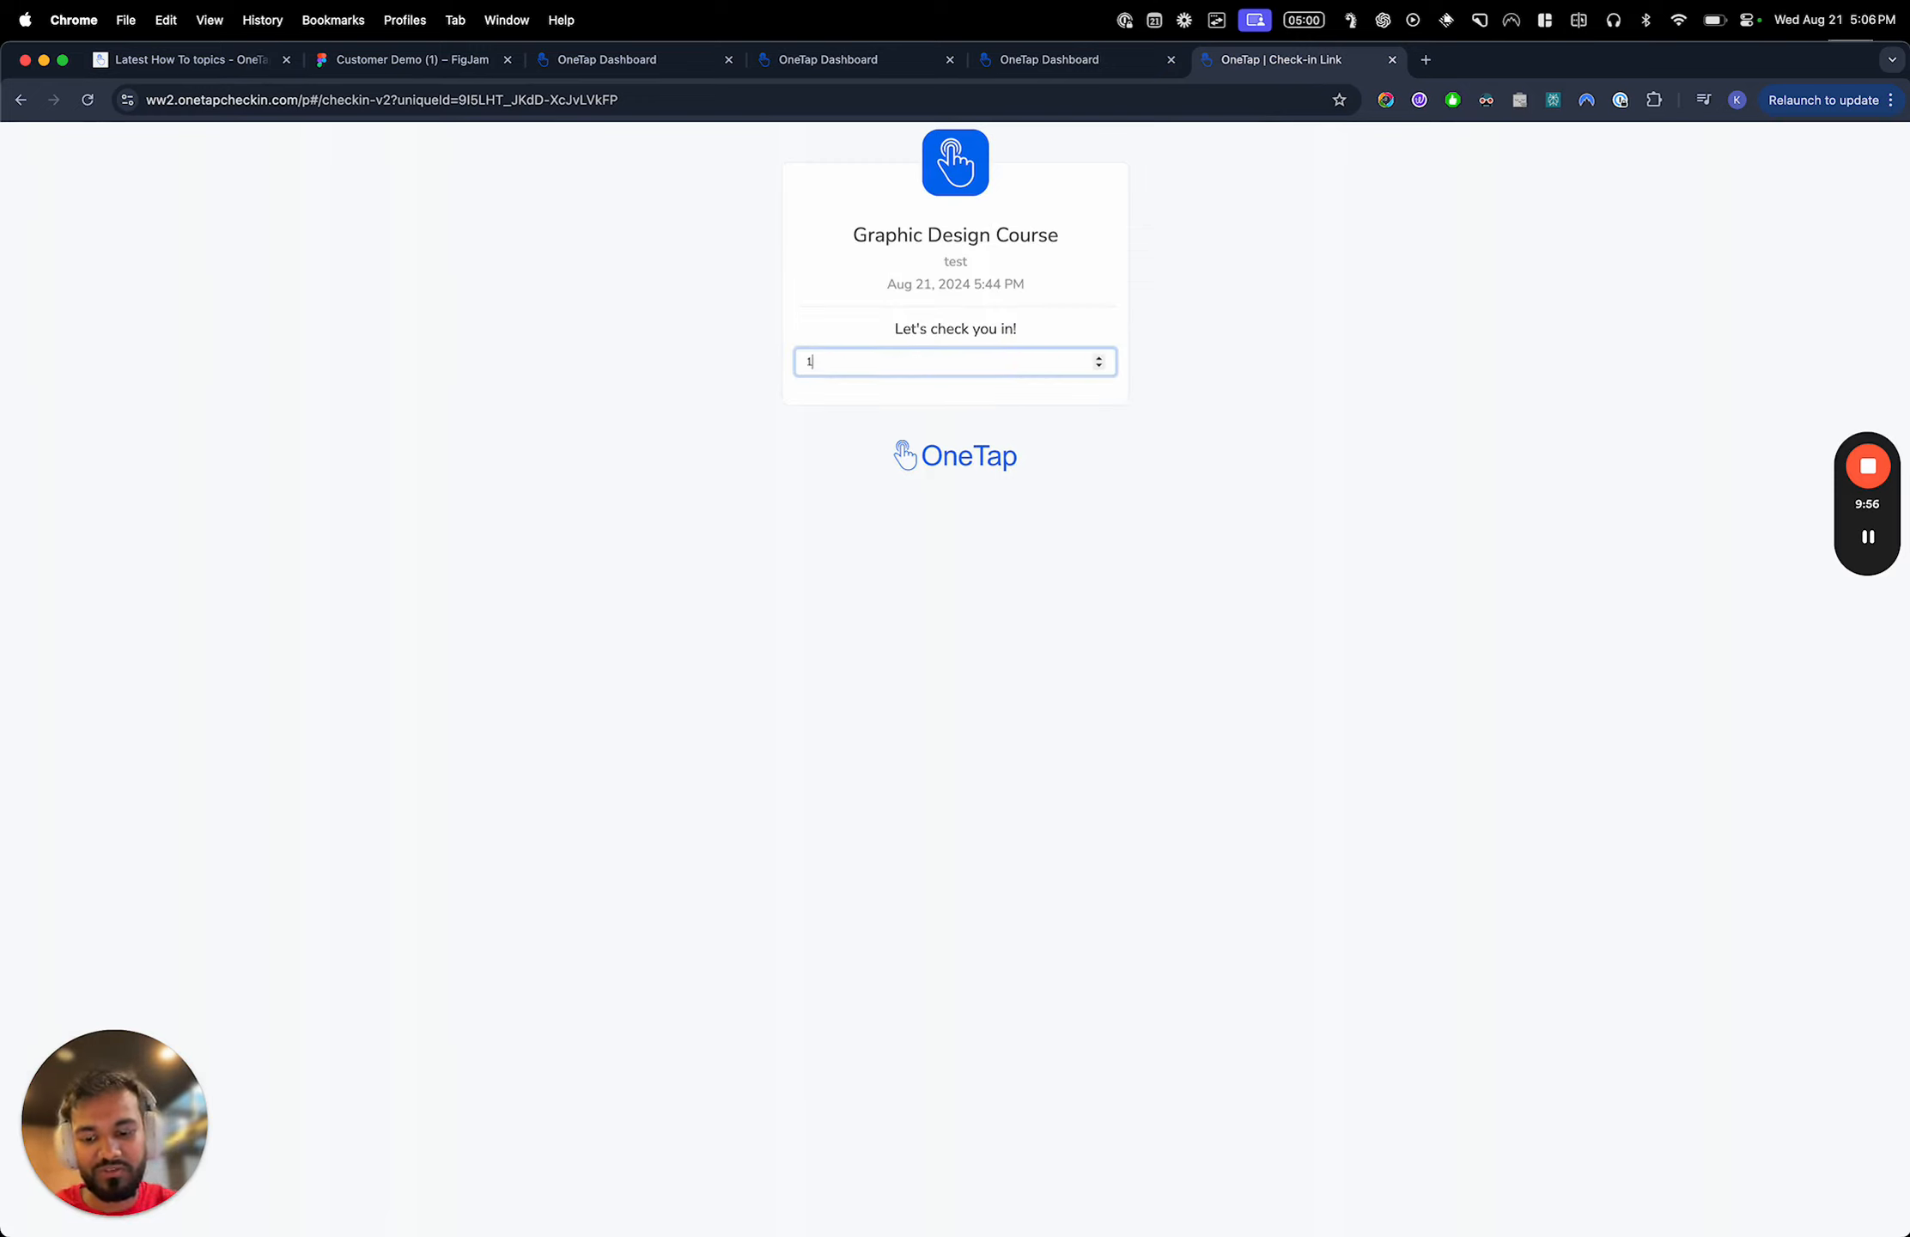
{"action": "type", "text": "04"}
{"action": "left_click", "coordinate": [940, 412]}
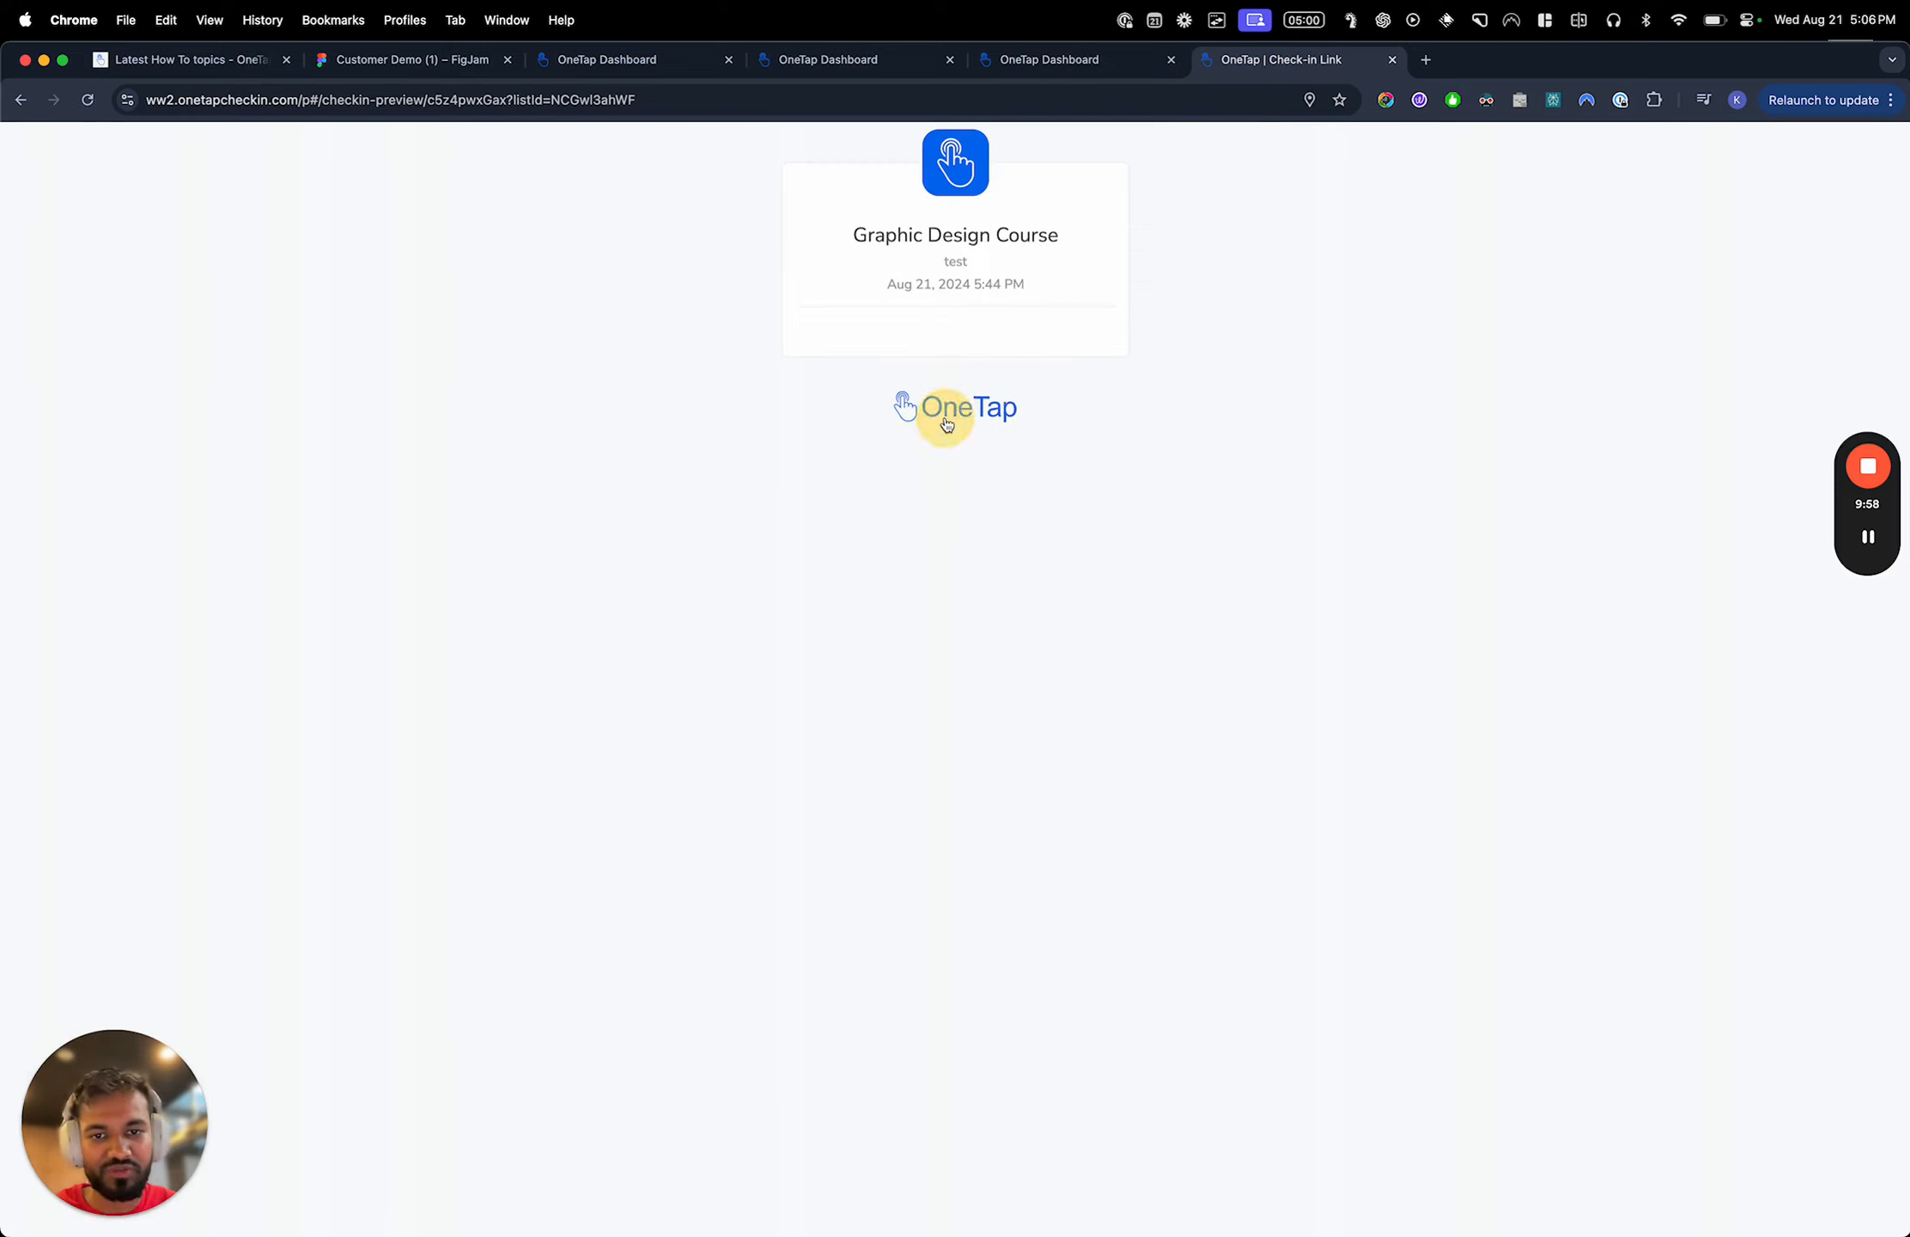
{"action": "left_click", "coordinate": [1007, 503]}
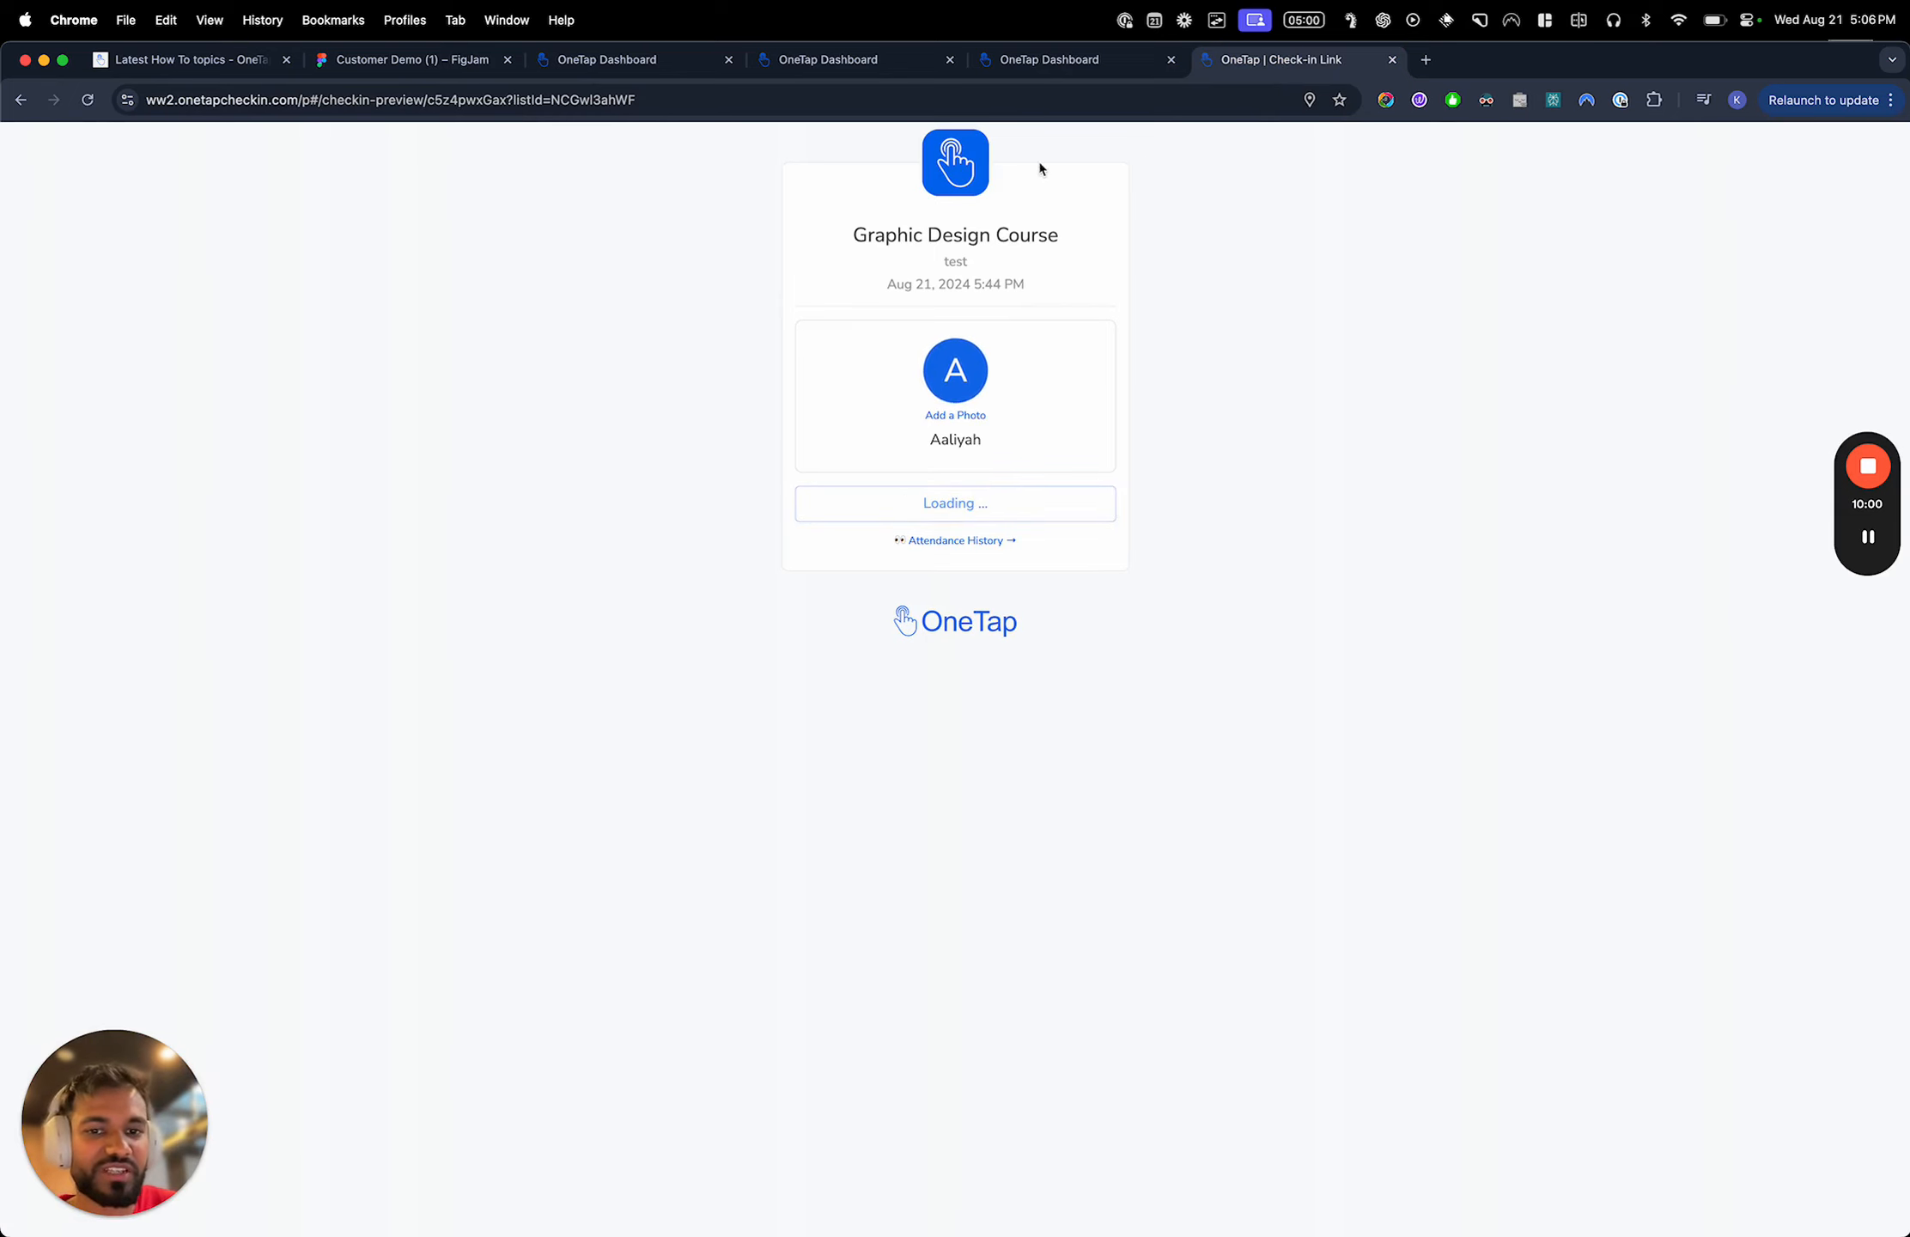
Close the check-in link dialog on the dashboard and refresh the Graphic Design Course list
{"action": "left_click", "coordinate": [1087, 65]}
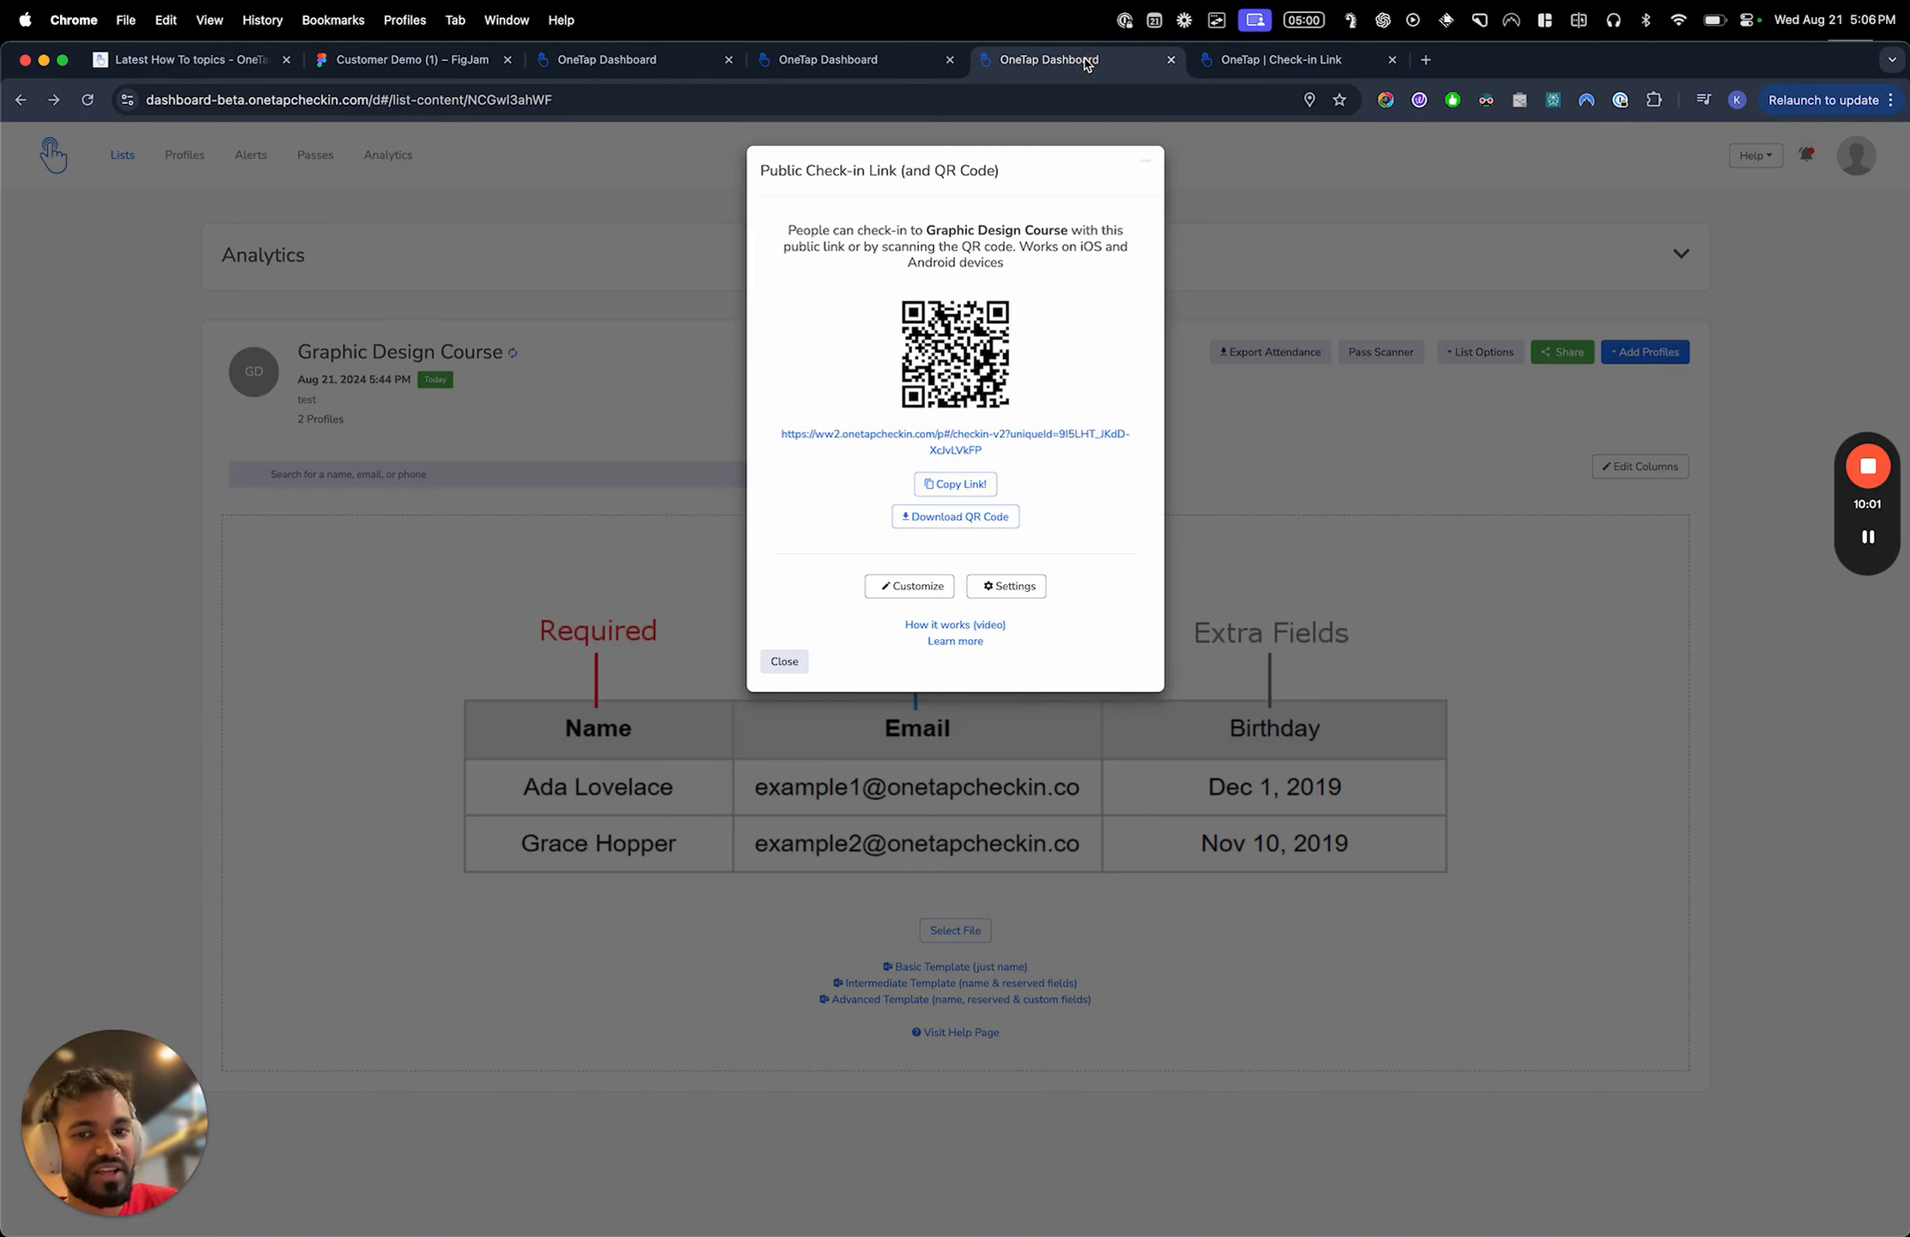
{"action": "left_click", "coordinate": [1194, 211]}
{"action": "left_click", "coordinate": [521, 352]}
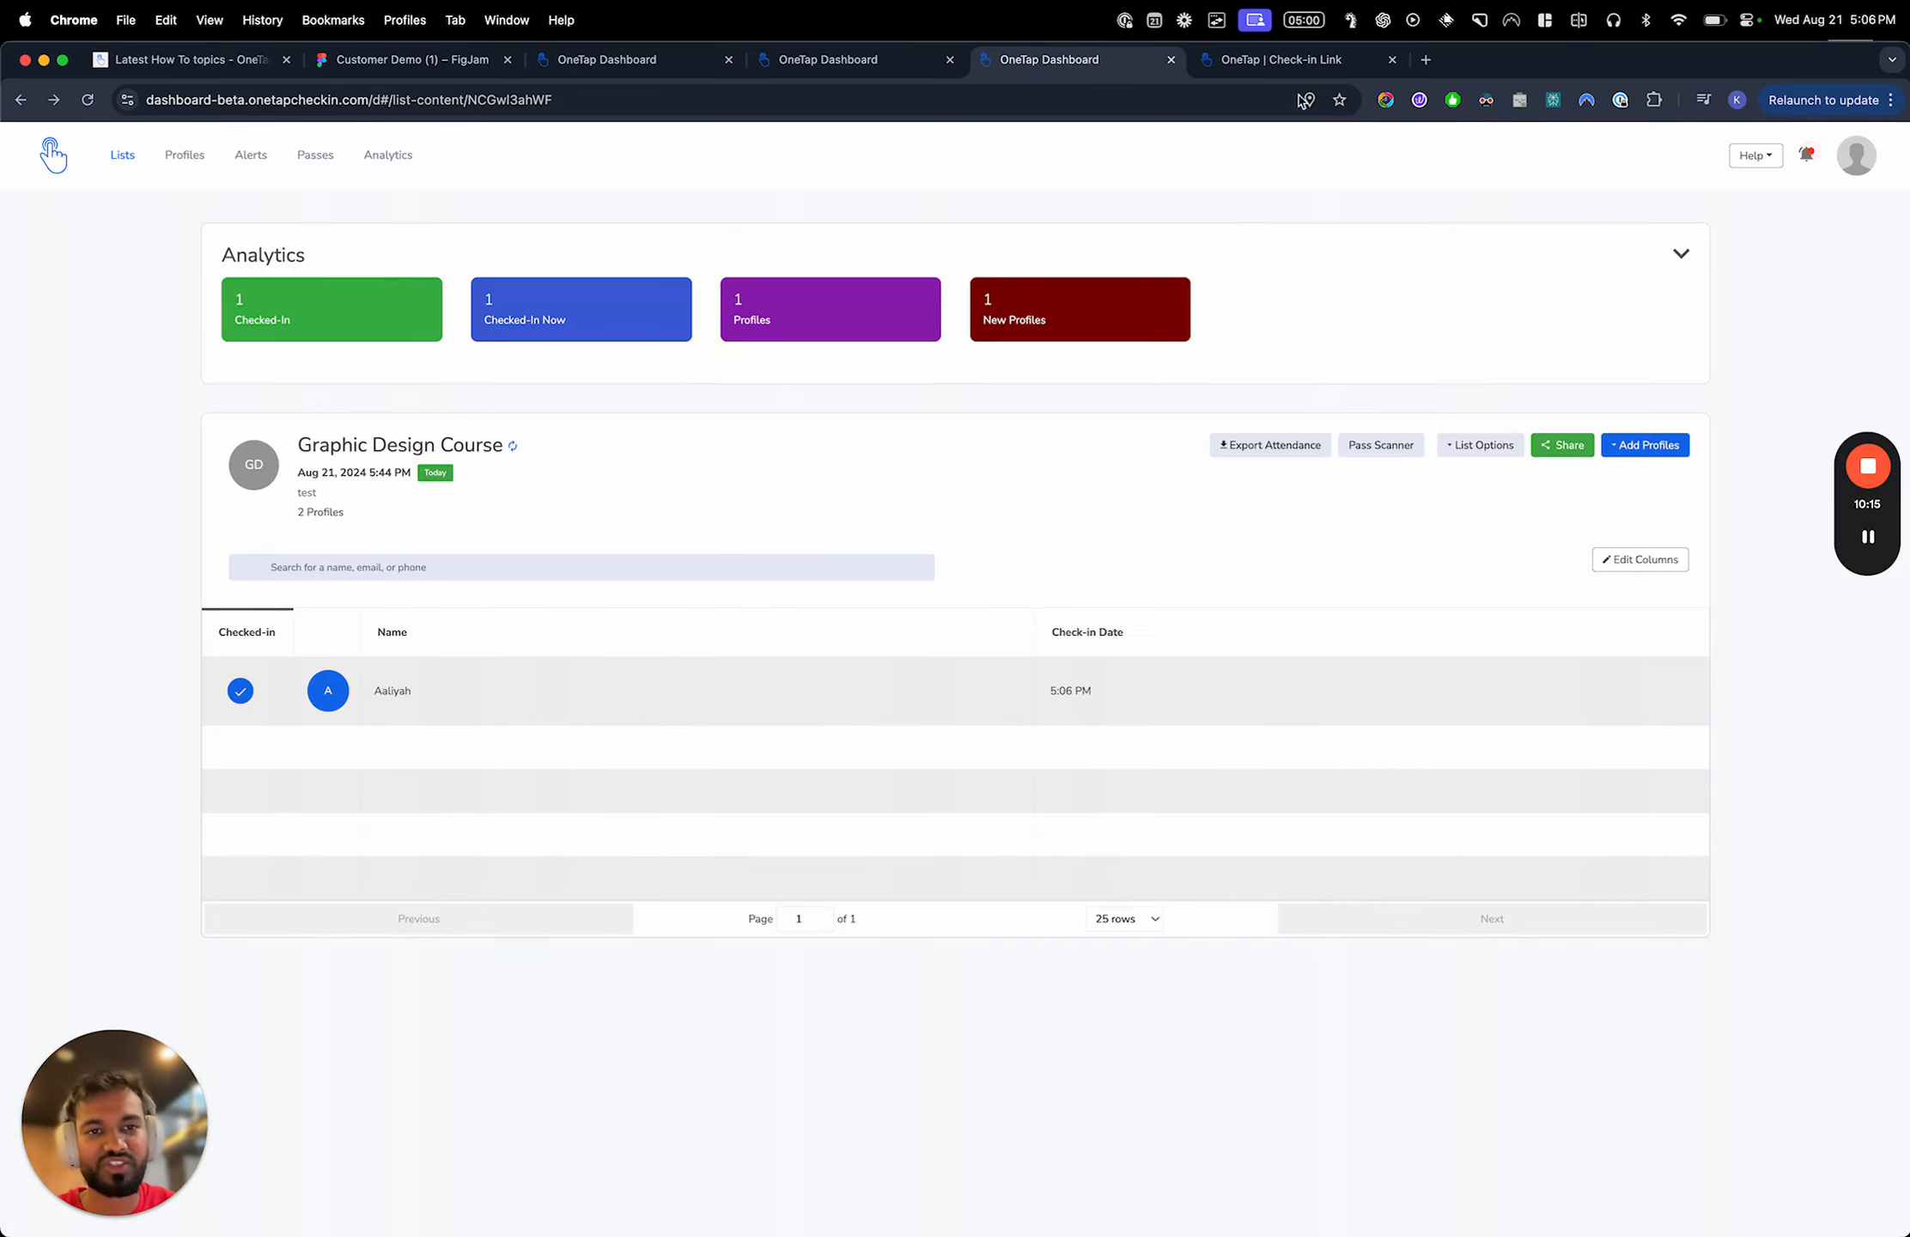
Go back to code entry on the public check-in page and enter the attendee's check-in code again
{"action": "left_click", "coordinate": [1276, 67]}
{"action": "left_click", "coordinate": [979, 832]}
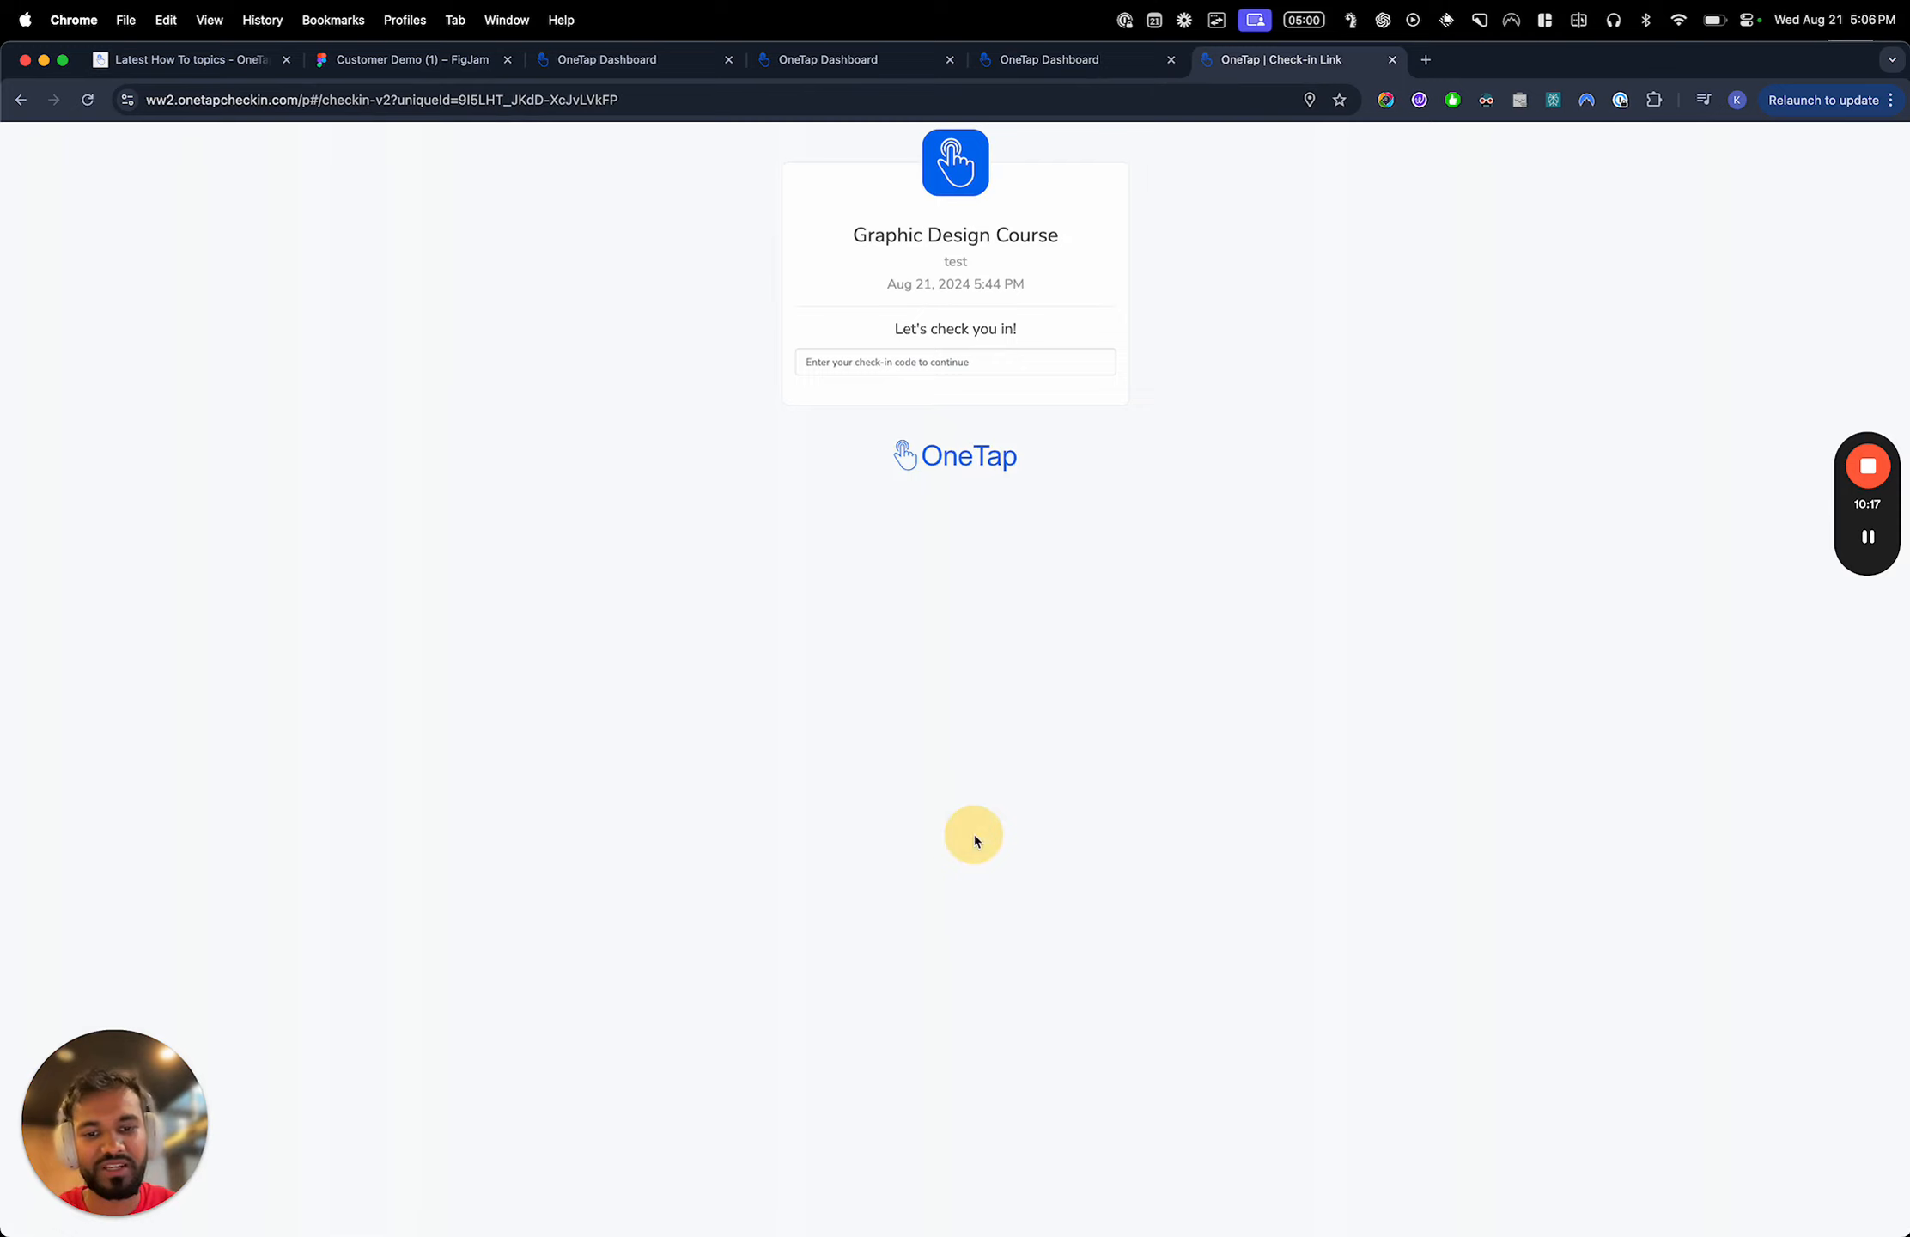
{"action": "left_click", "coordinate": [969, 362]}
{"action": "type", "text": "10"}
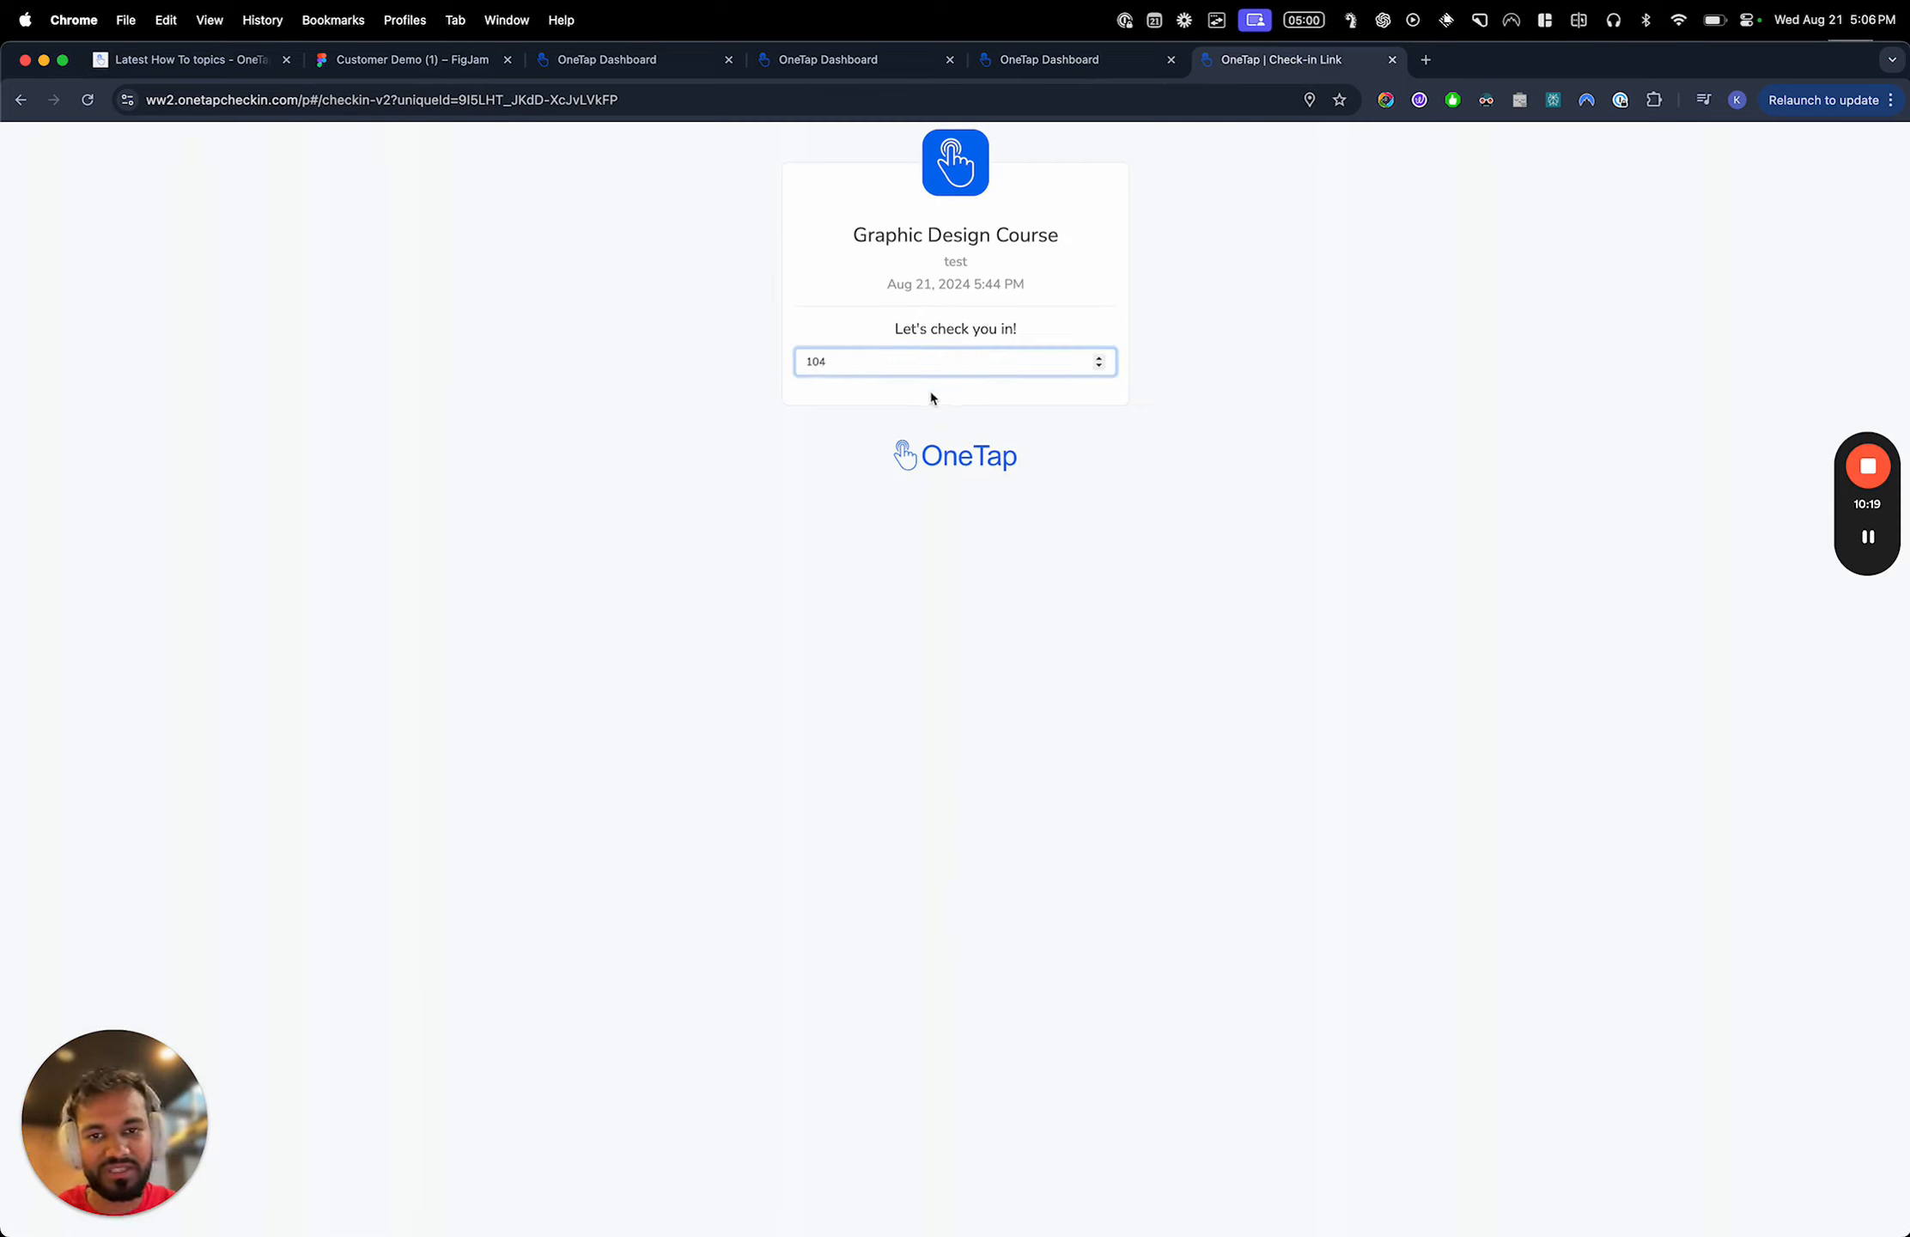
{"action": "type", "text": "4"}
{"action": "left_click", "coordinate": [935, 410]}
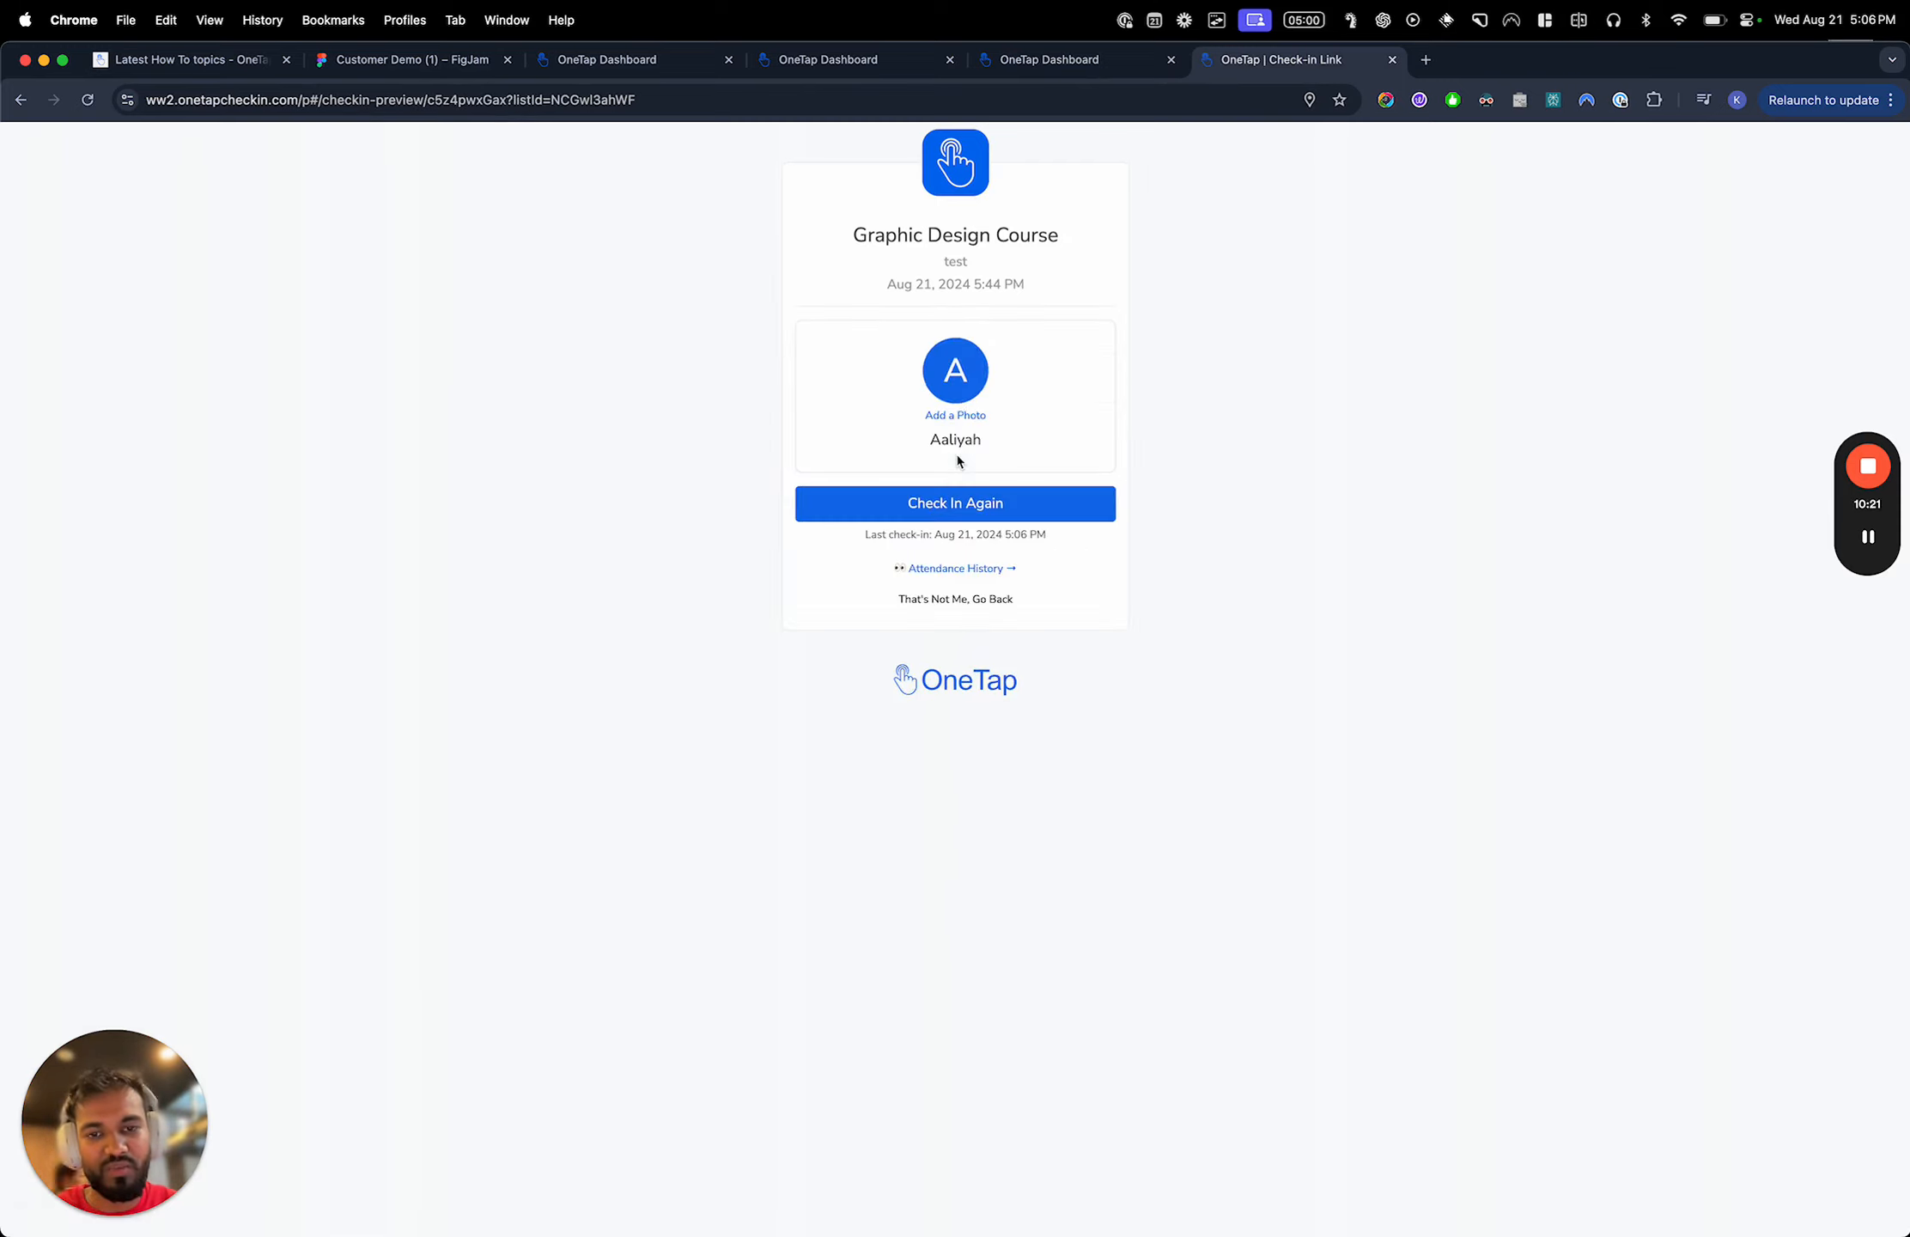
View the attendee's attendance history, close it, and return to the list dashboard
{"action": "scroll", "coordinate": [957, 571], "scroll_direction": "up", "scroll_amount": 5}
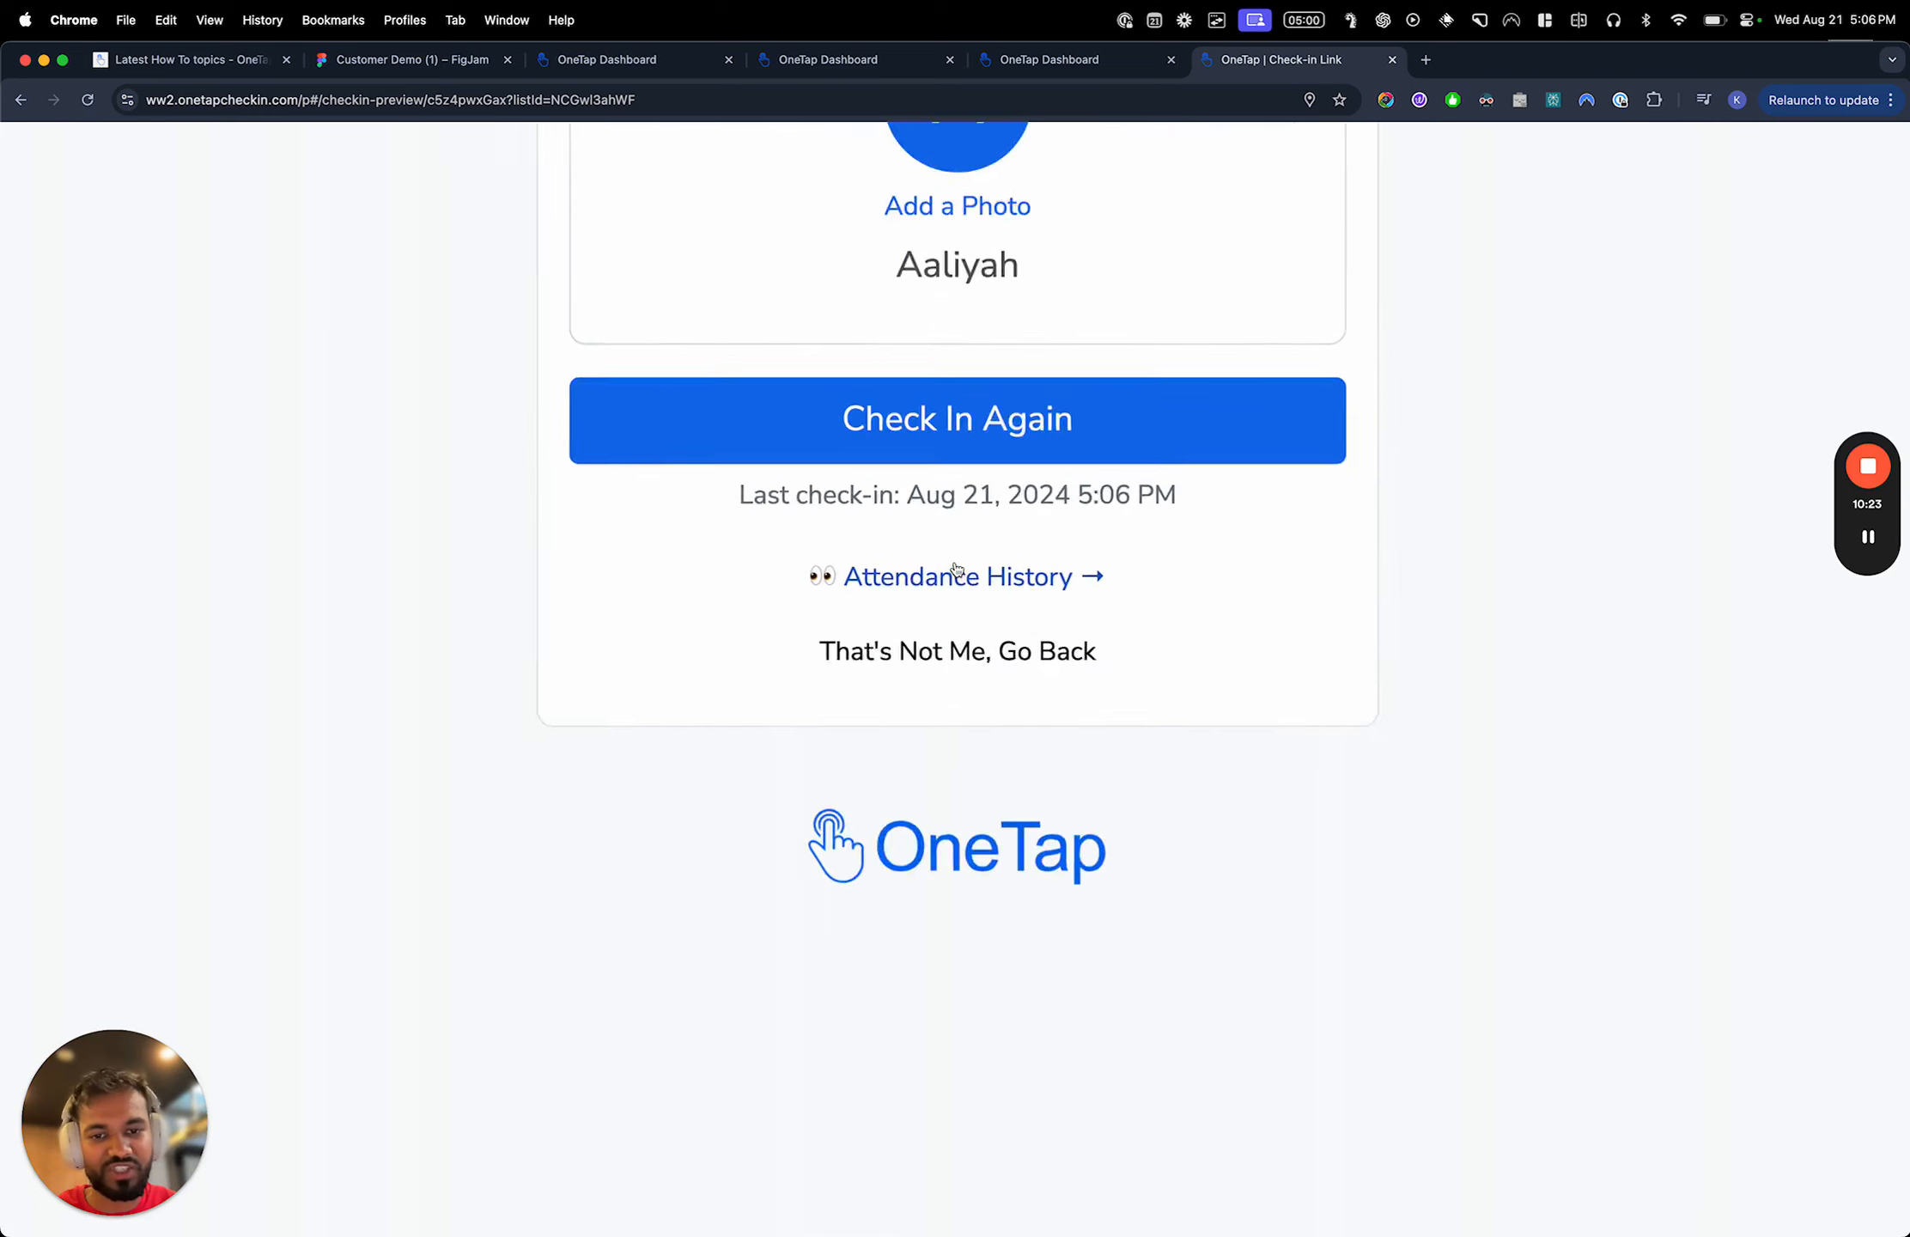
{"action": "left_click", "coordinate": [991, 599]}
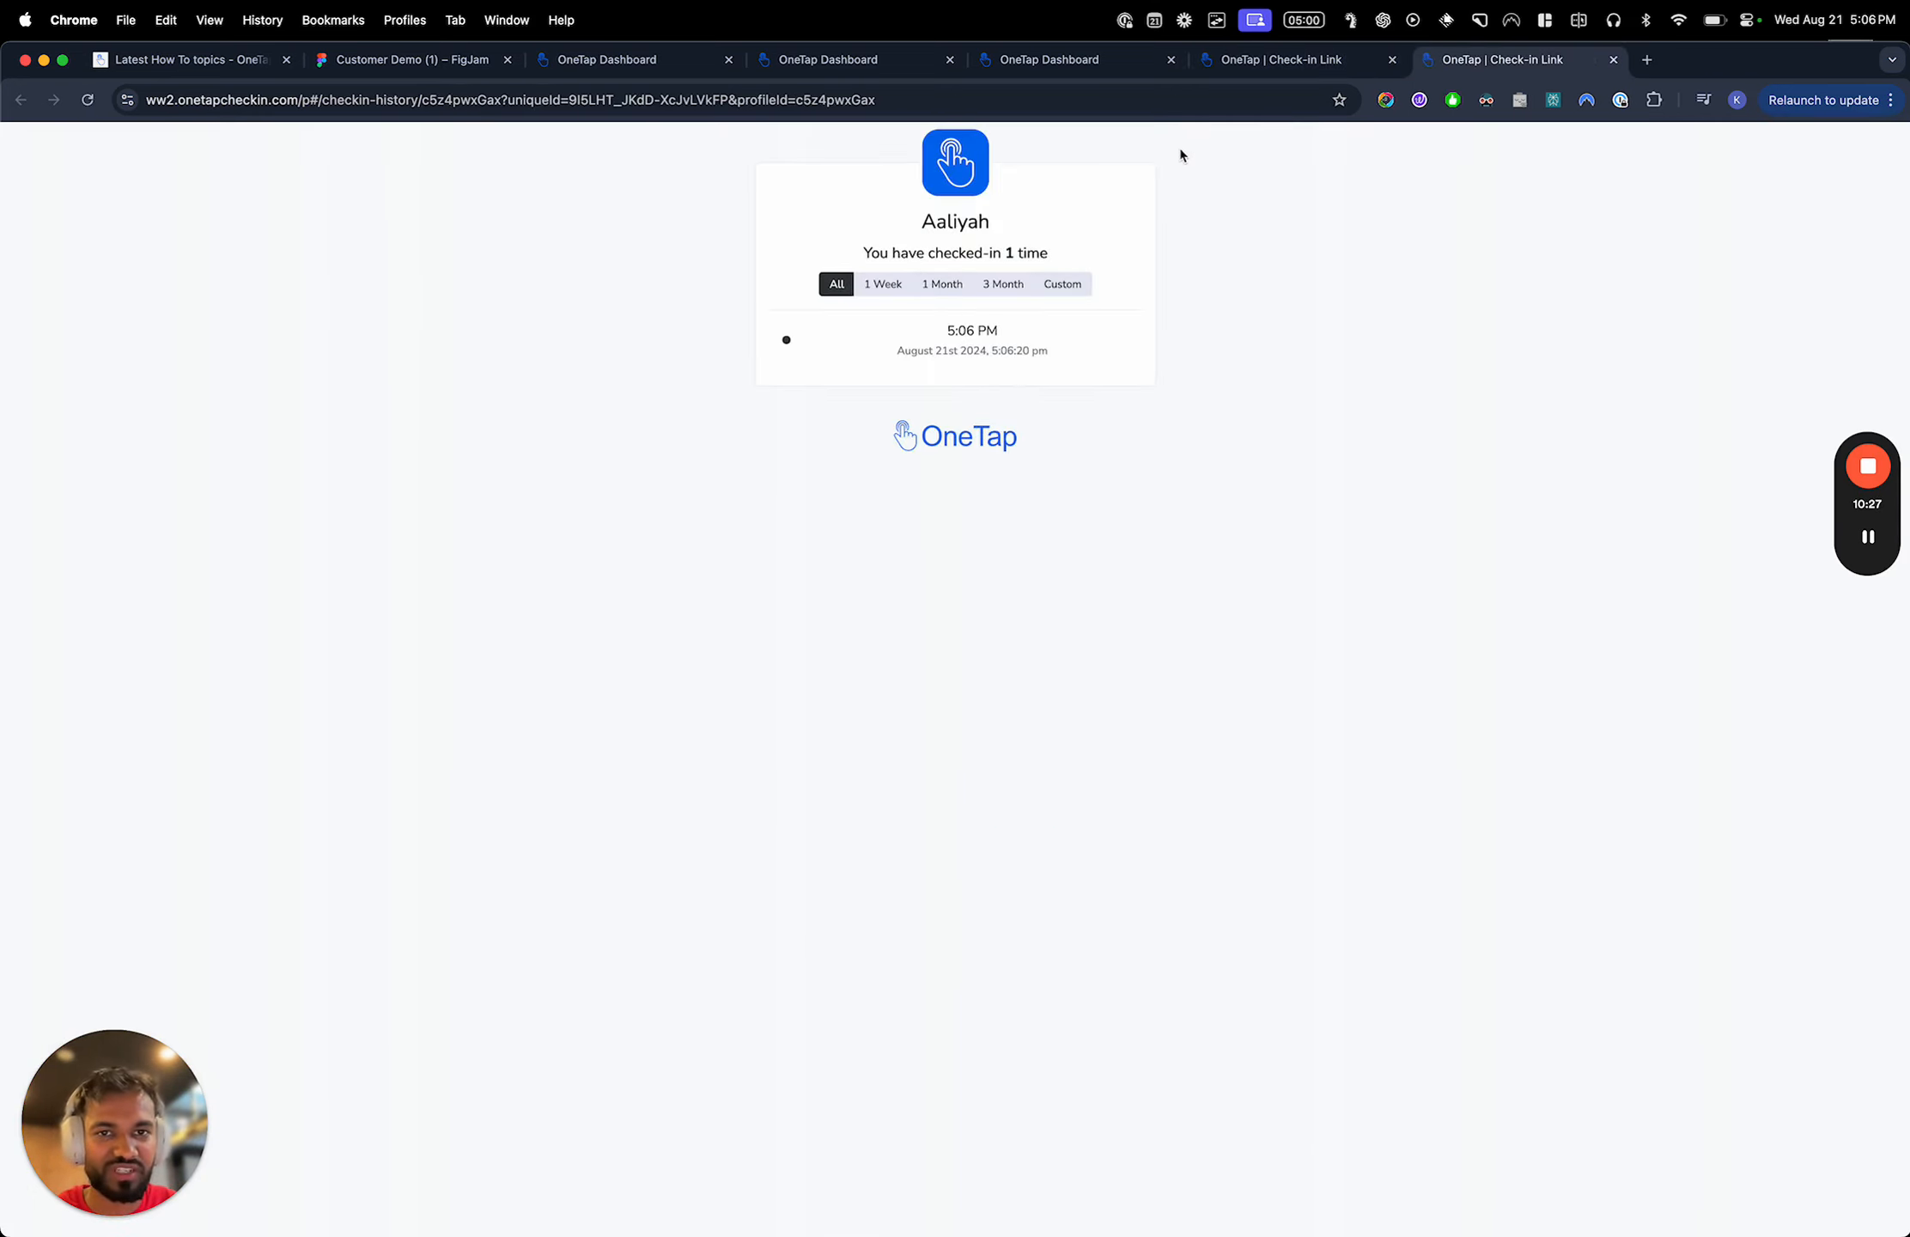
{"action": "key", "text": "super+w"}
{"action": "left_click", "coordinate": [1091, 68]}
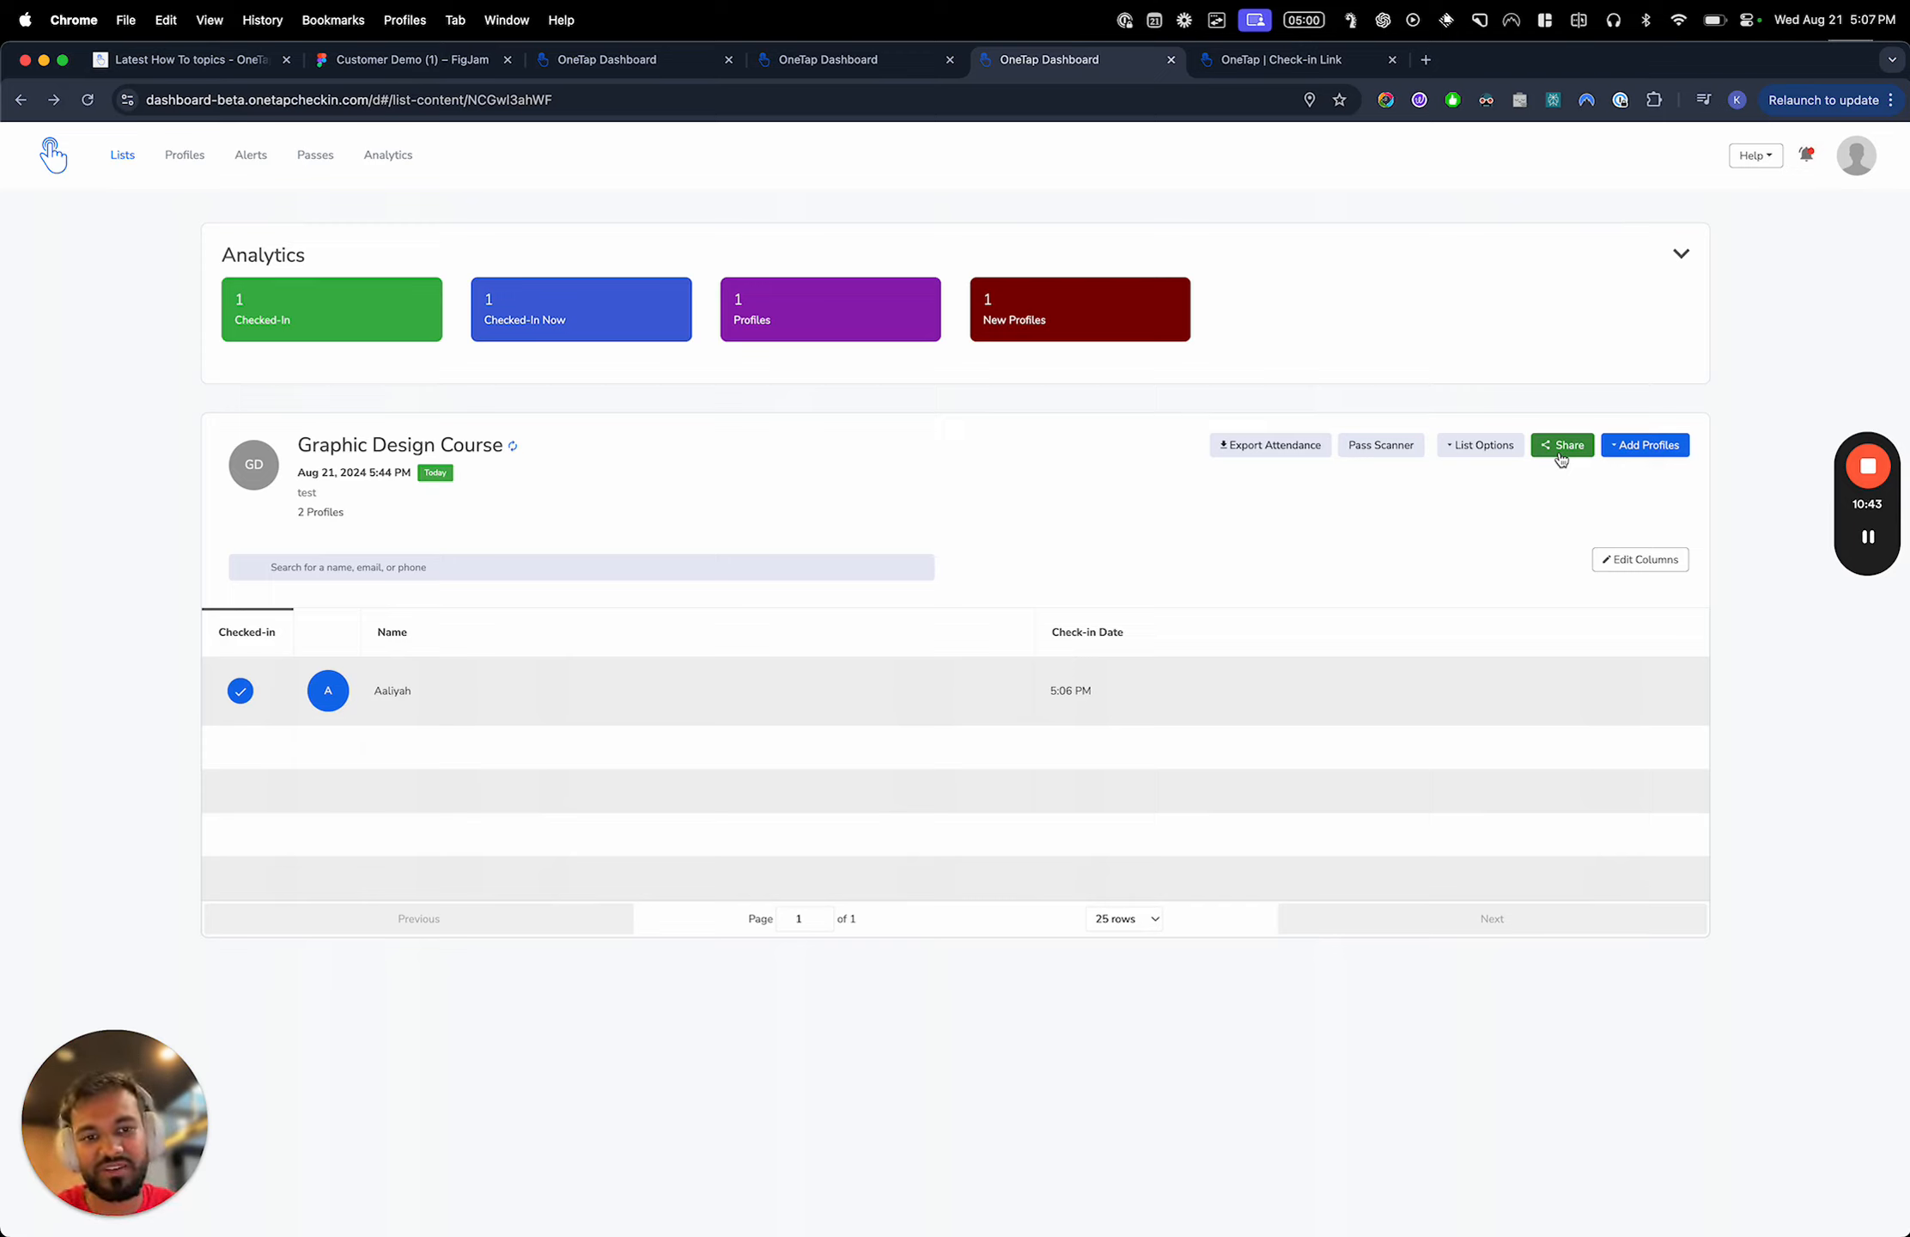
Open the attendance export reports for the list and examine the List Report and Profiles Report options
{"action": "left_click", "coordinate": [1307, 457]}
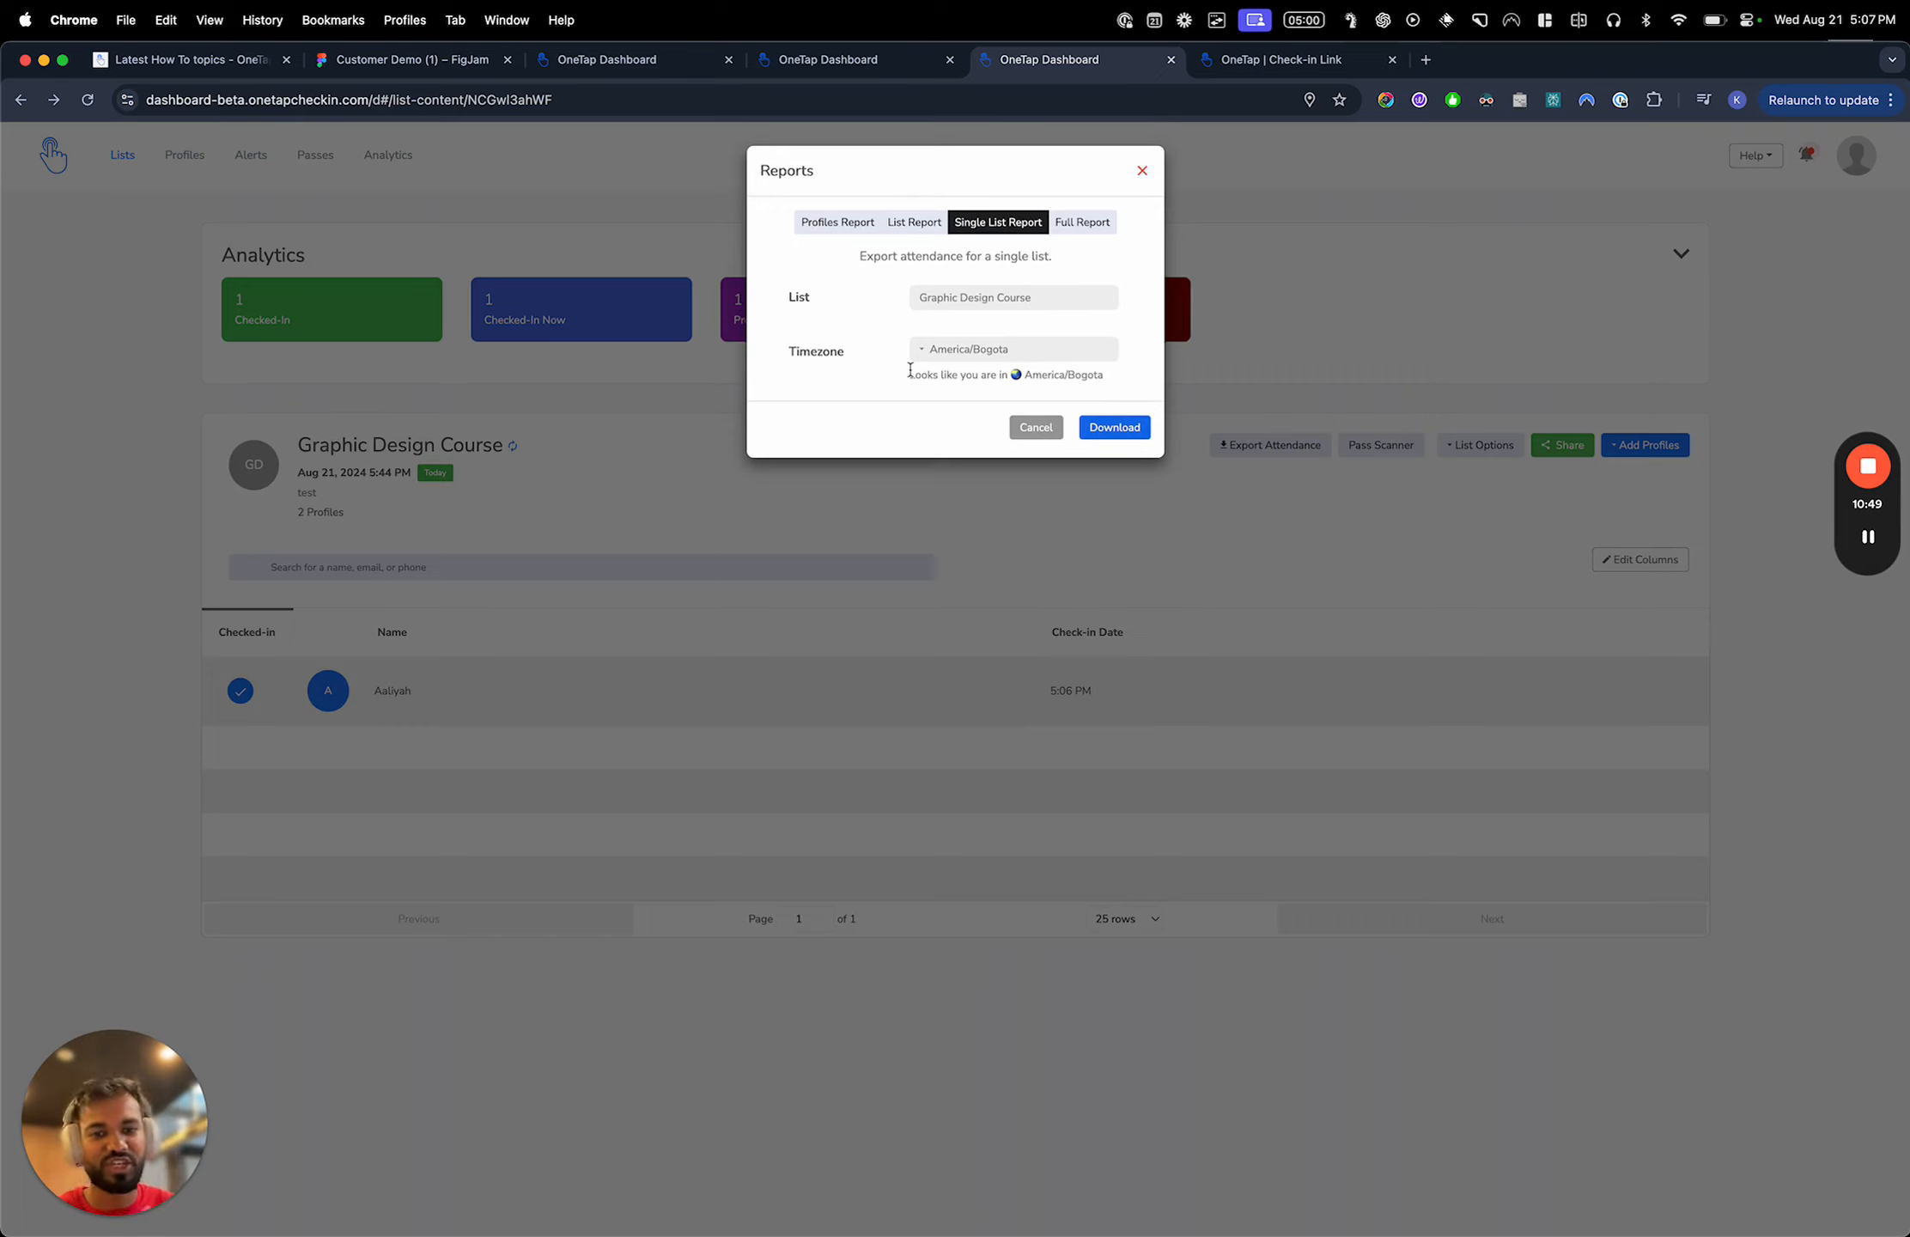
{"action": "left_click", "coordinate": [912, 221]}
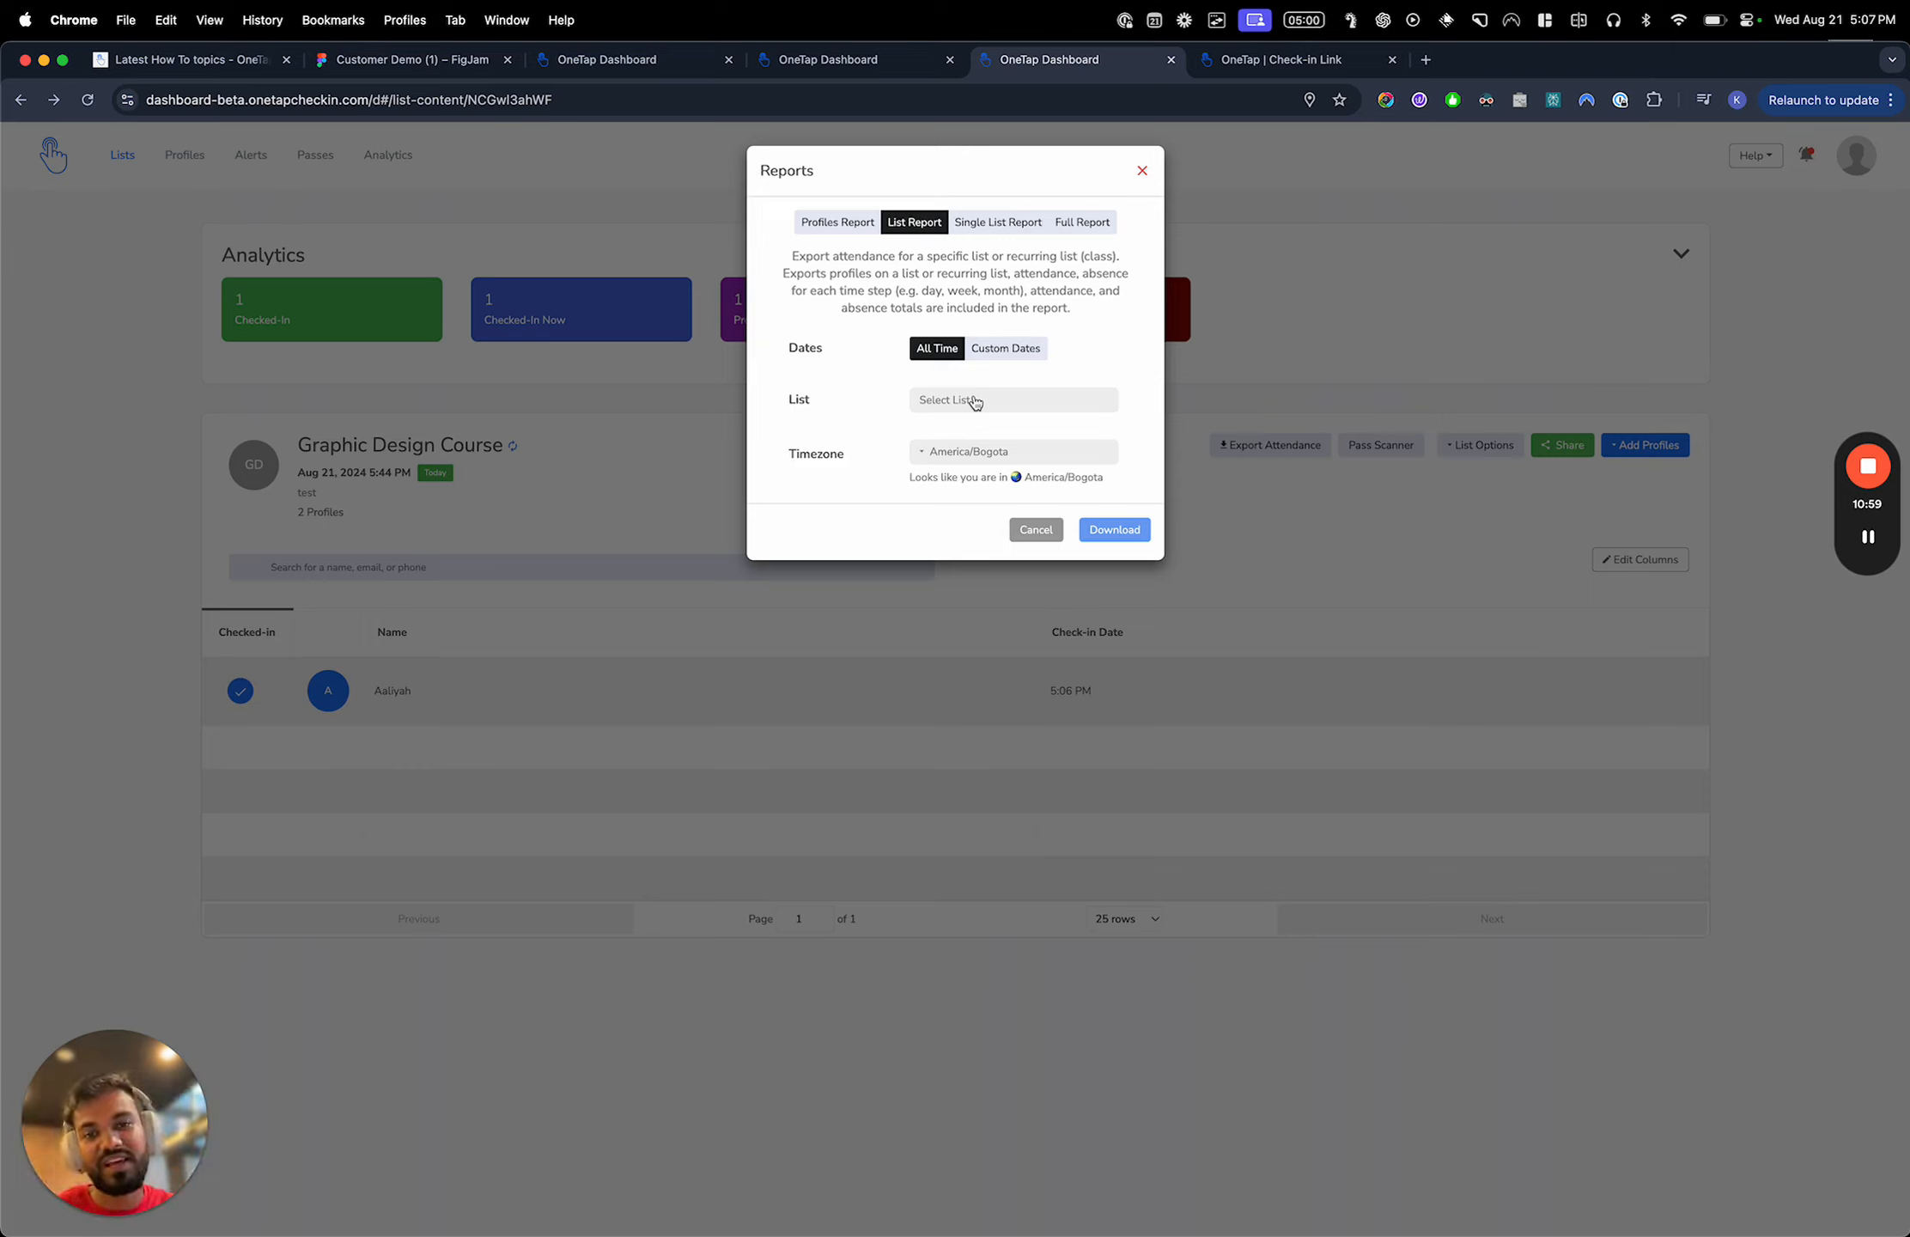
{"action": "left_click", "coordinate": [834, 225]}
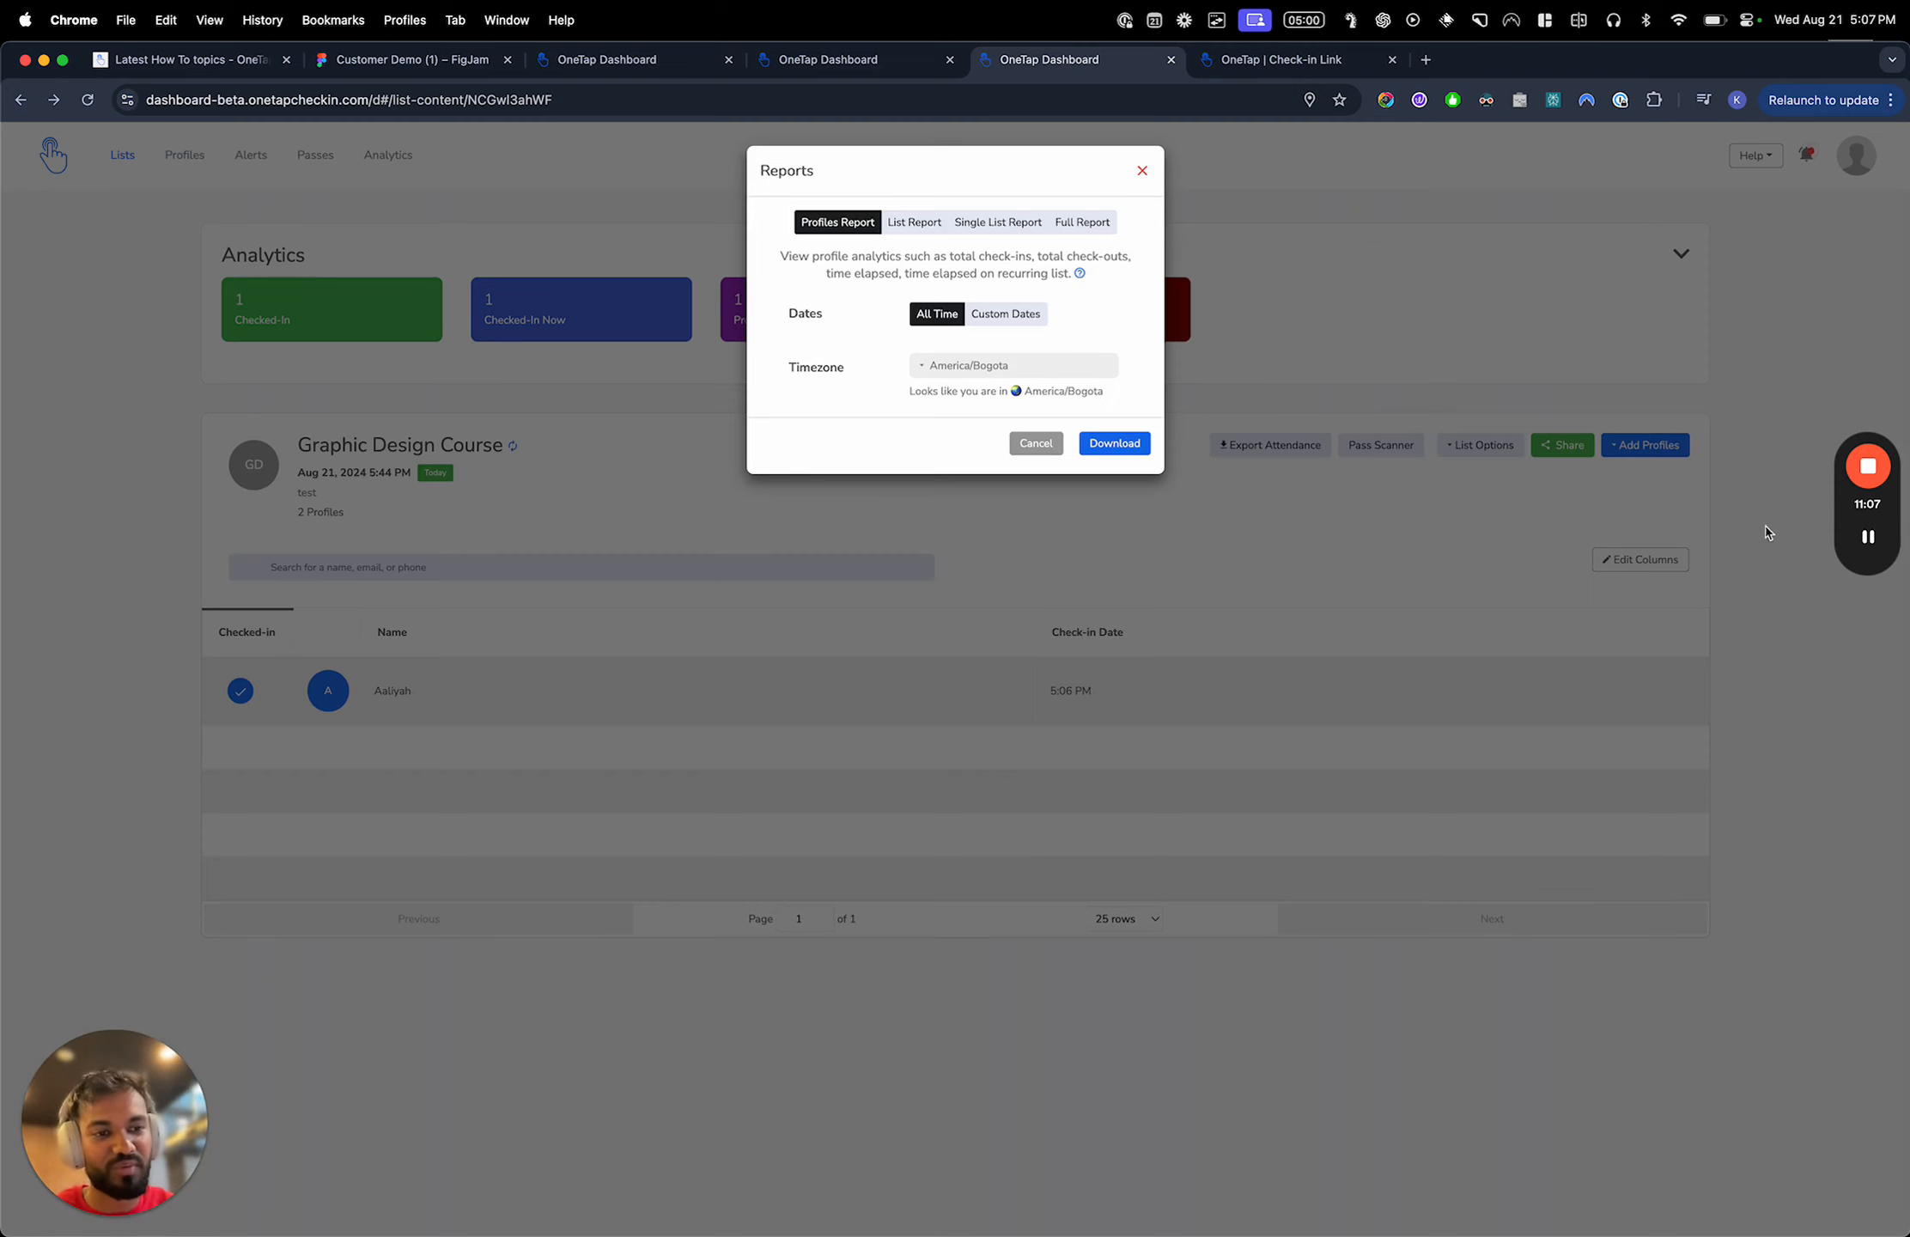
{"action": "left_click", "coordinate": [1869, 549]}
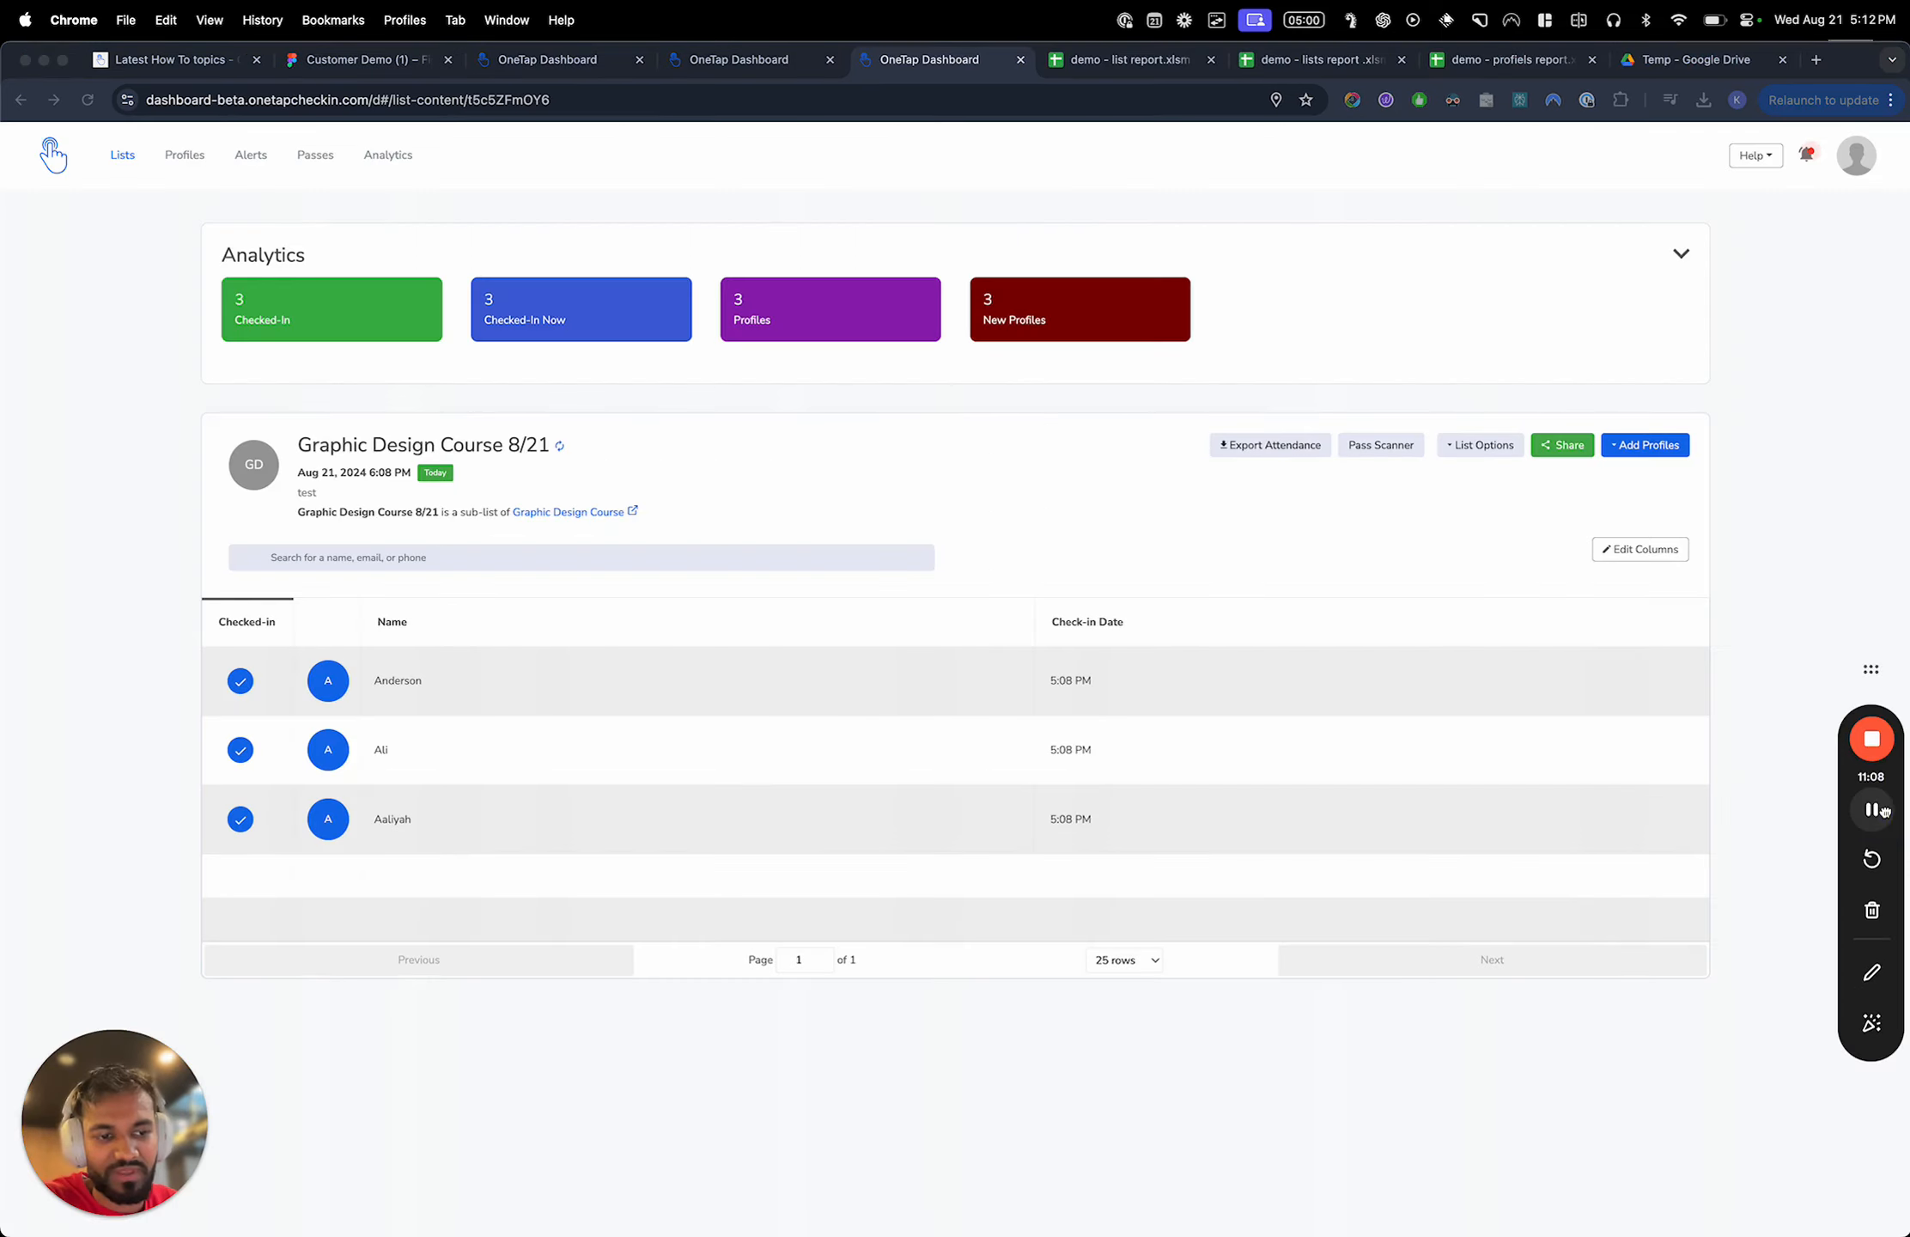
View the attendance export options for the Graphic Design Course 8/21 list and dismiss them
{"action": "left_click", "coordinate": [1494, 495]}
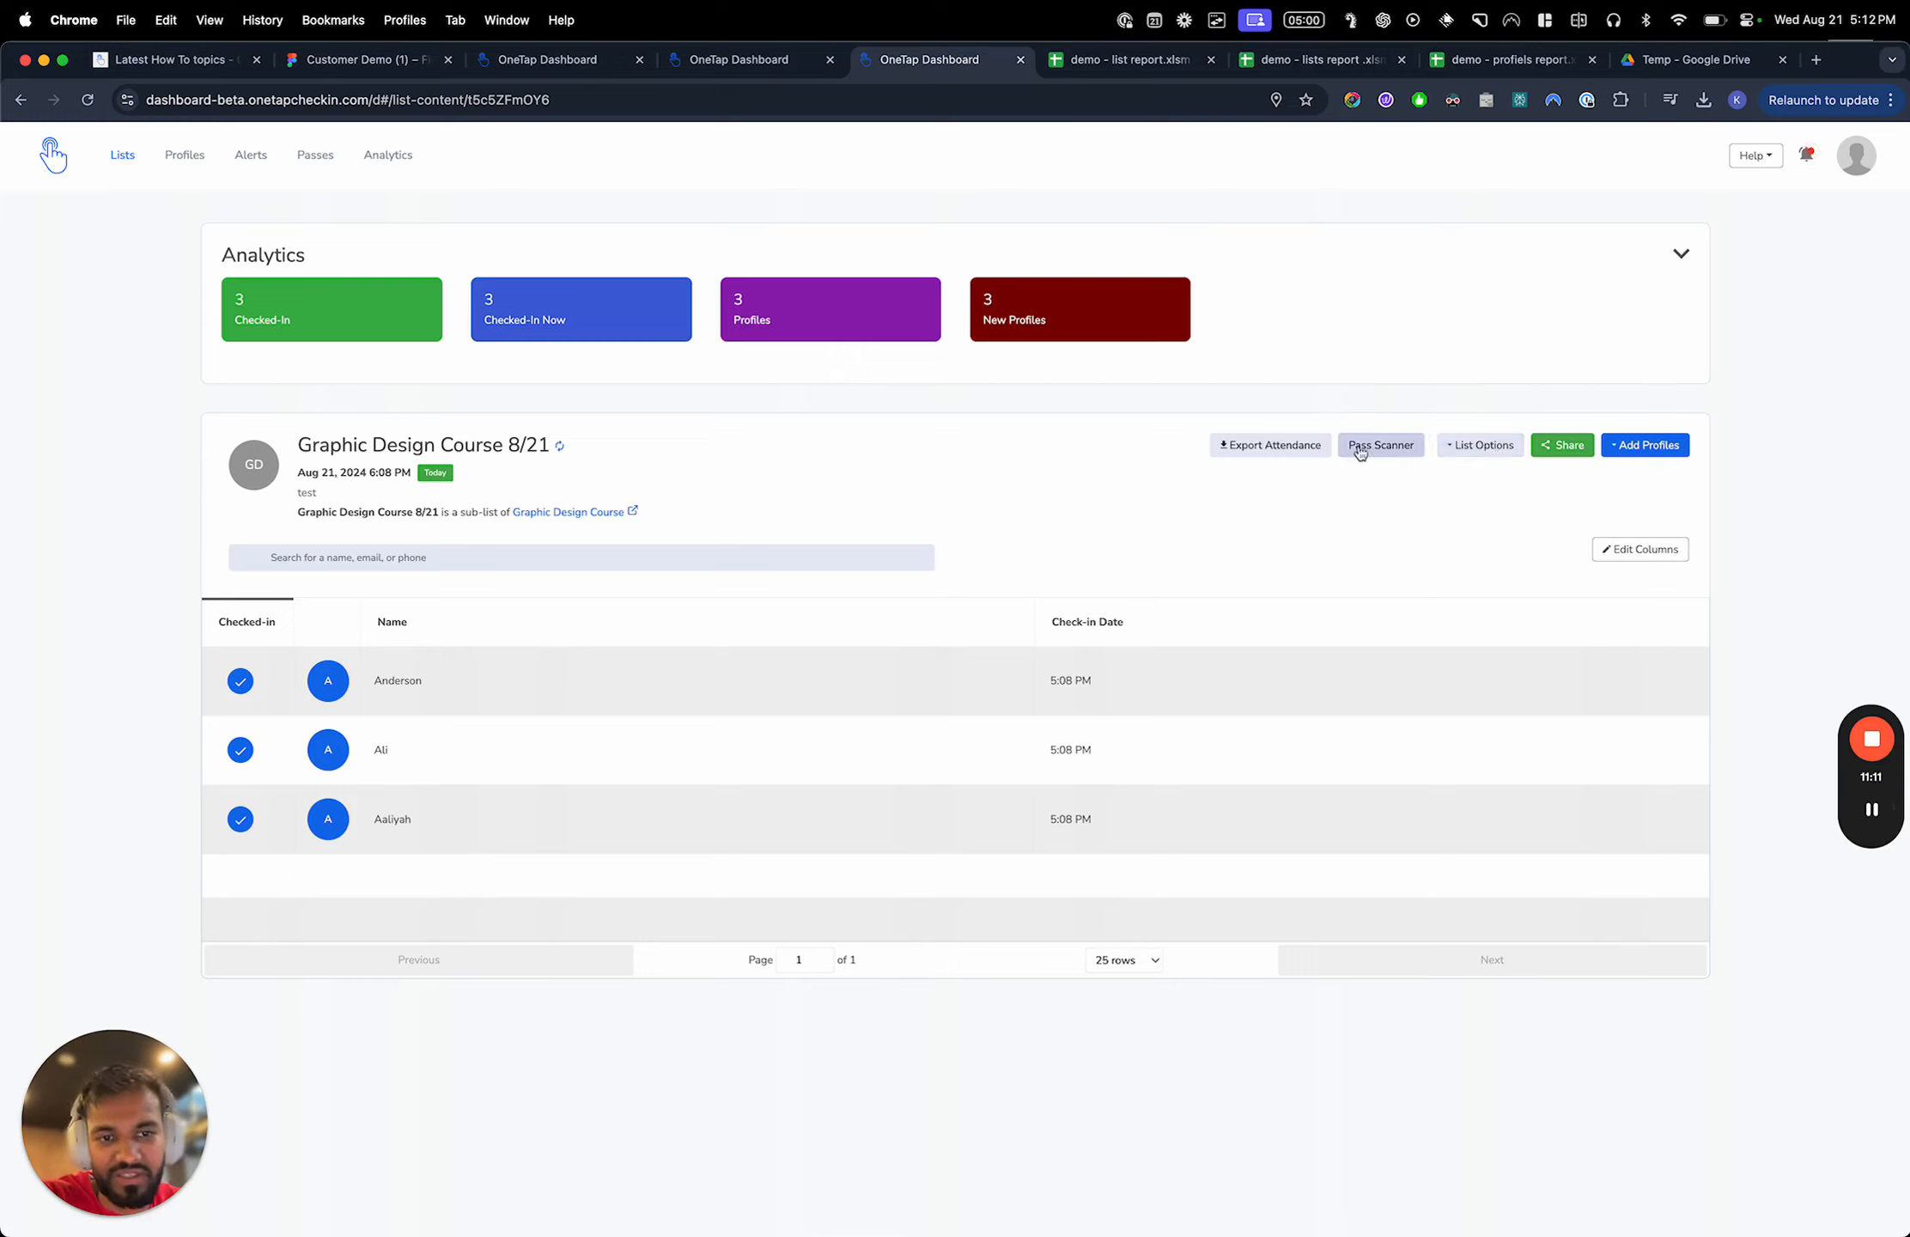
{"action": "left_click", "coordinate": [1278, 447]}
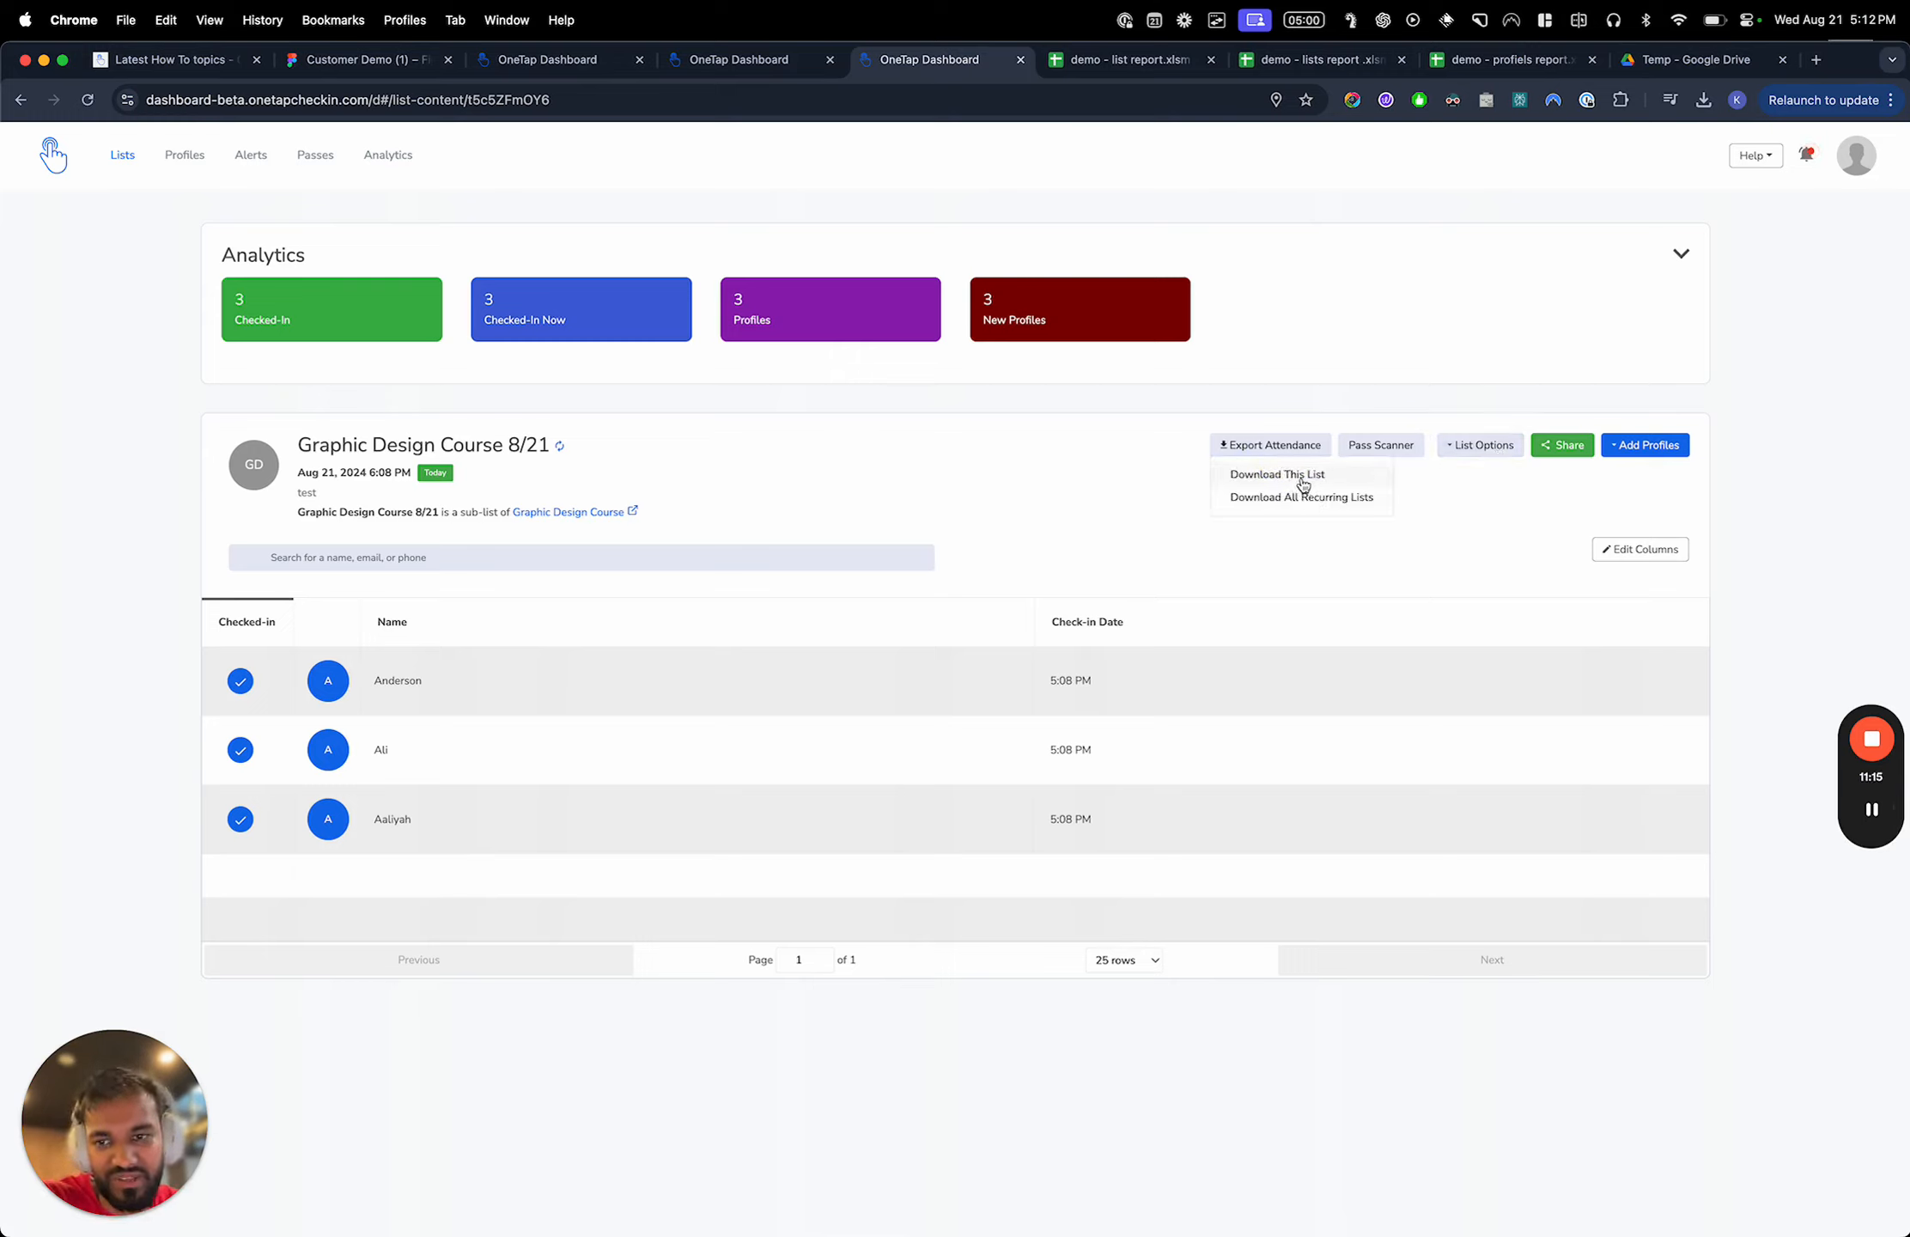
{"action": "left_click", "coordinate": [854, 507]}
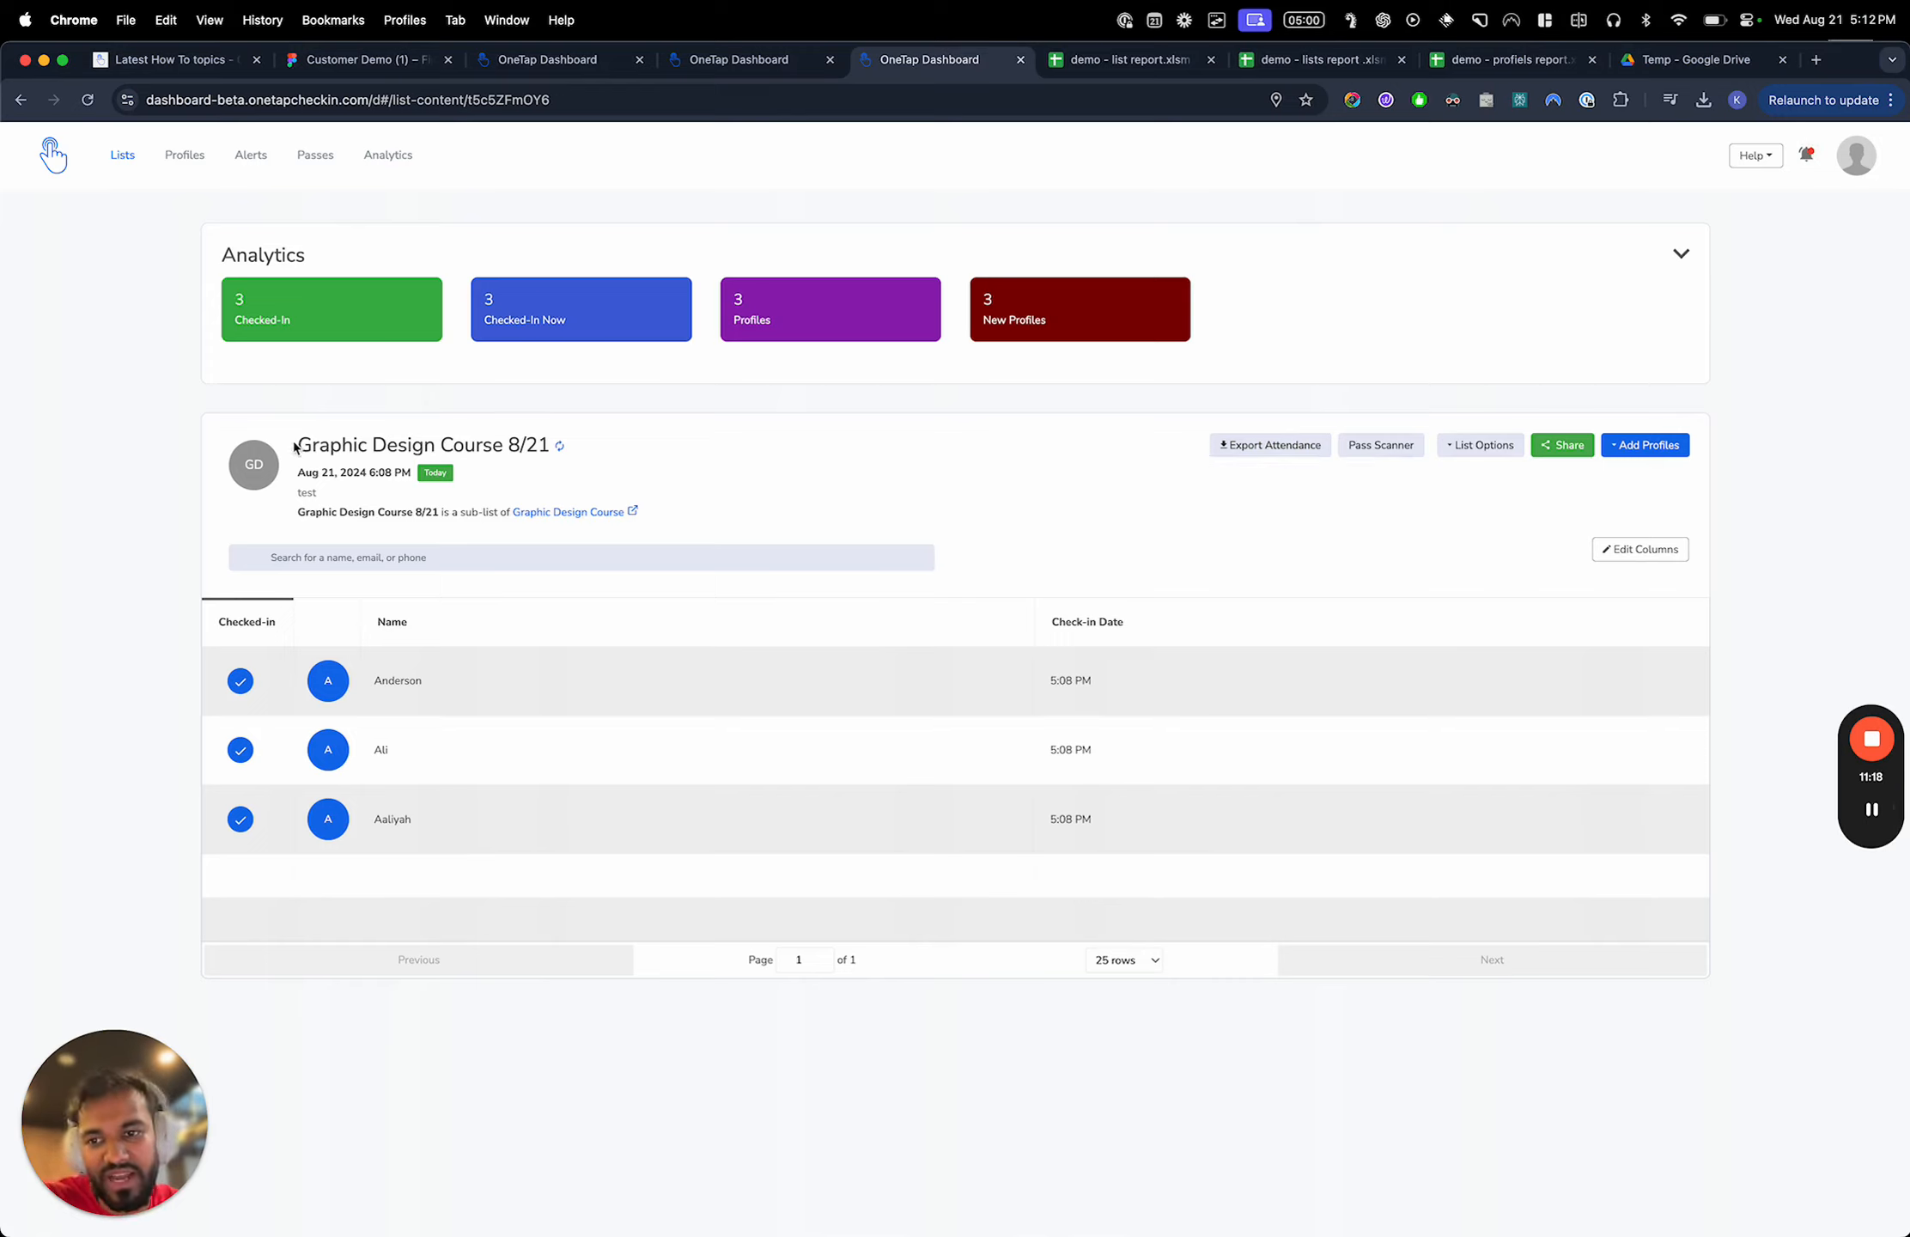
Check the title of the Graphic Design Course 8/21 list and switch to the demo - list report spreadsheet in Google Sheets
{"action": "left_click_drag", "start_coordinate": [295, 444], "coordinate": [428, 442]}
{"action": "left_click", "coordinate": [490, 441]}
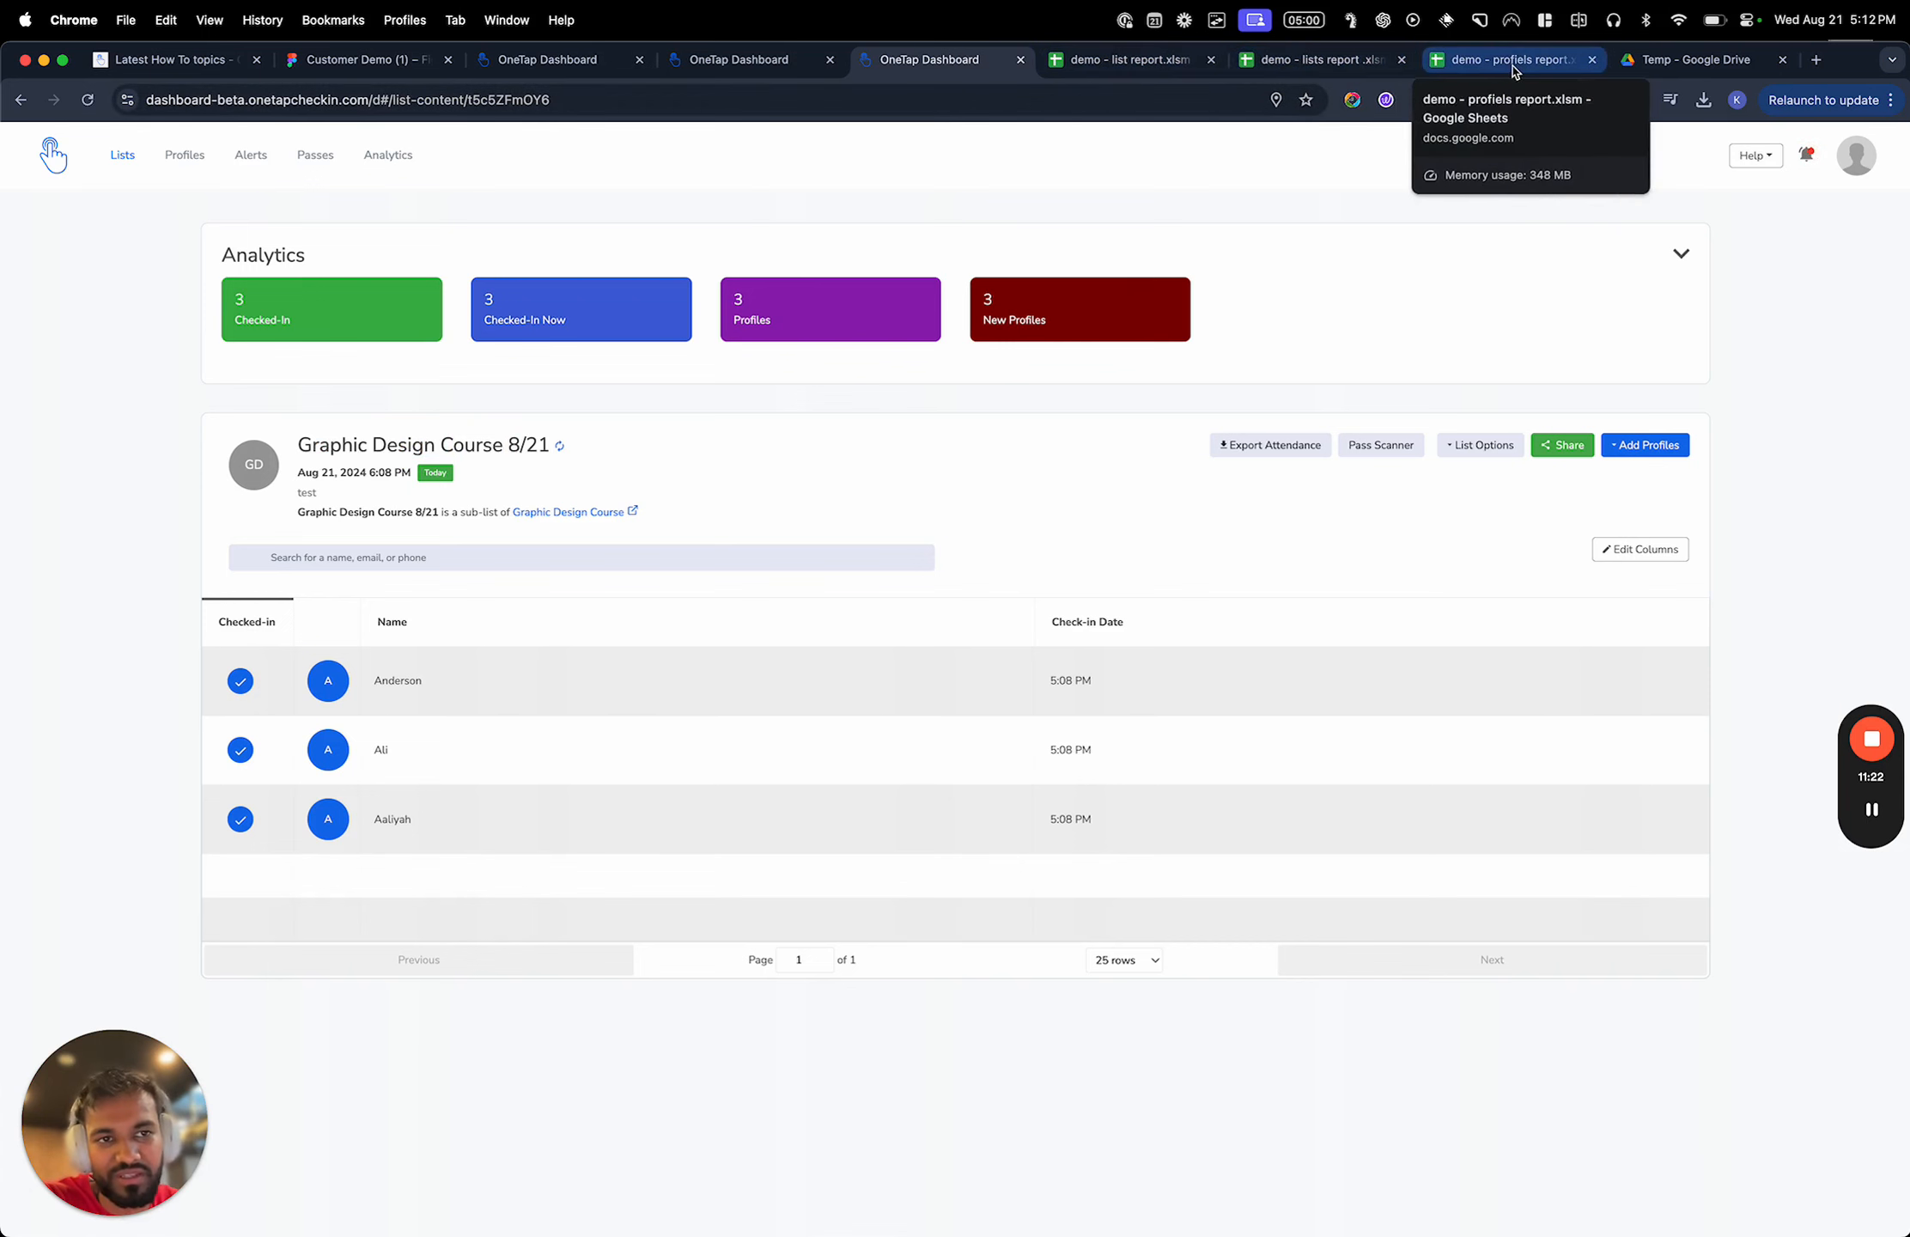
{"action": "left_click", "coordinate": [1108, 59]}
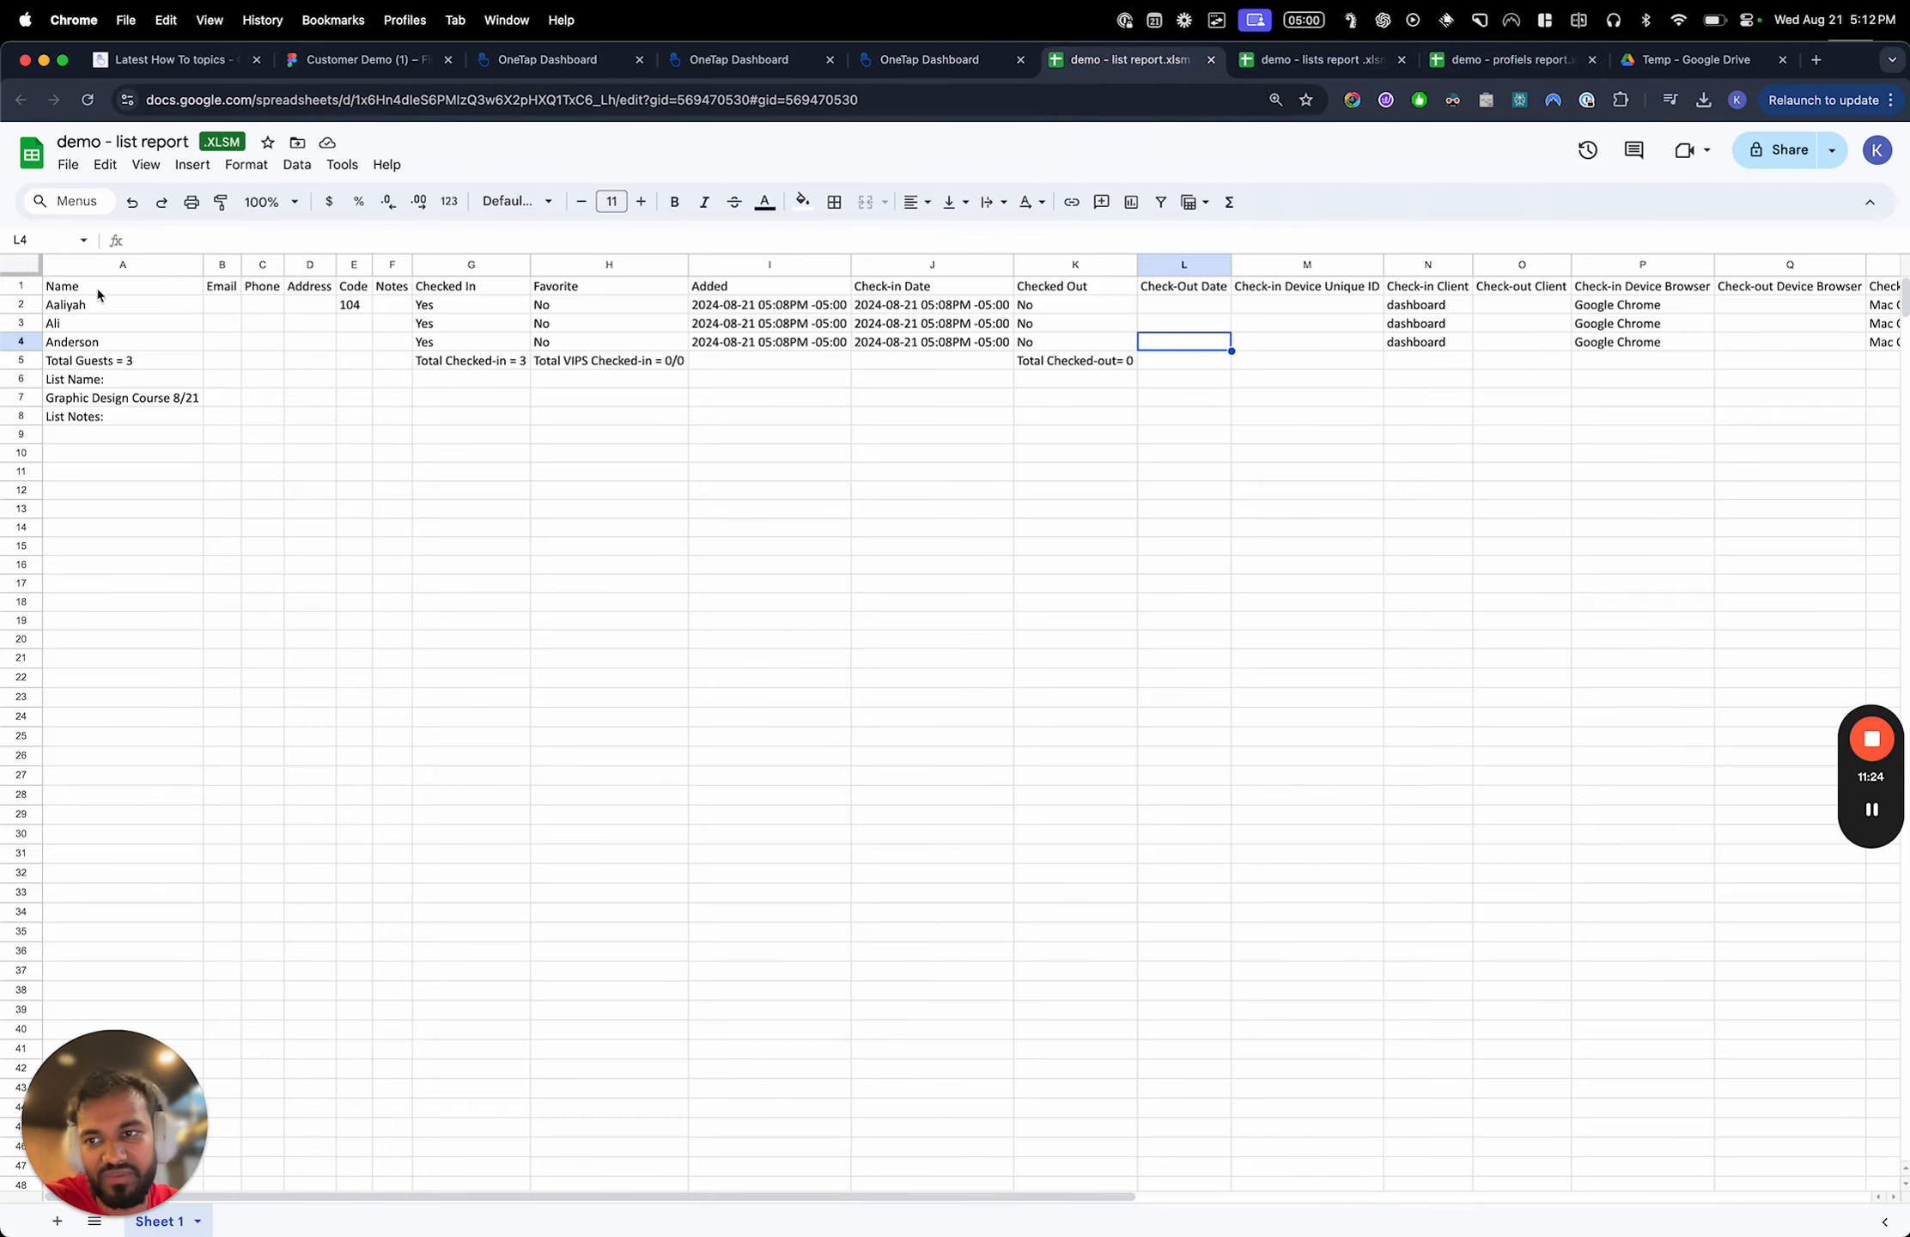
Examine the attendee name, email and check-in code columns in the demo - list report spreadsheet
{"action": "left_click_drag", "start_coordinate": [99, 305], "coordinate": [154, 414]}
{"action": "left_click", "coordinate": [230, 424]}
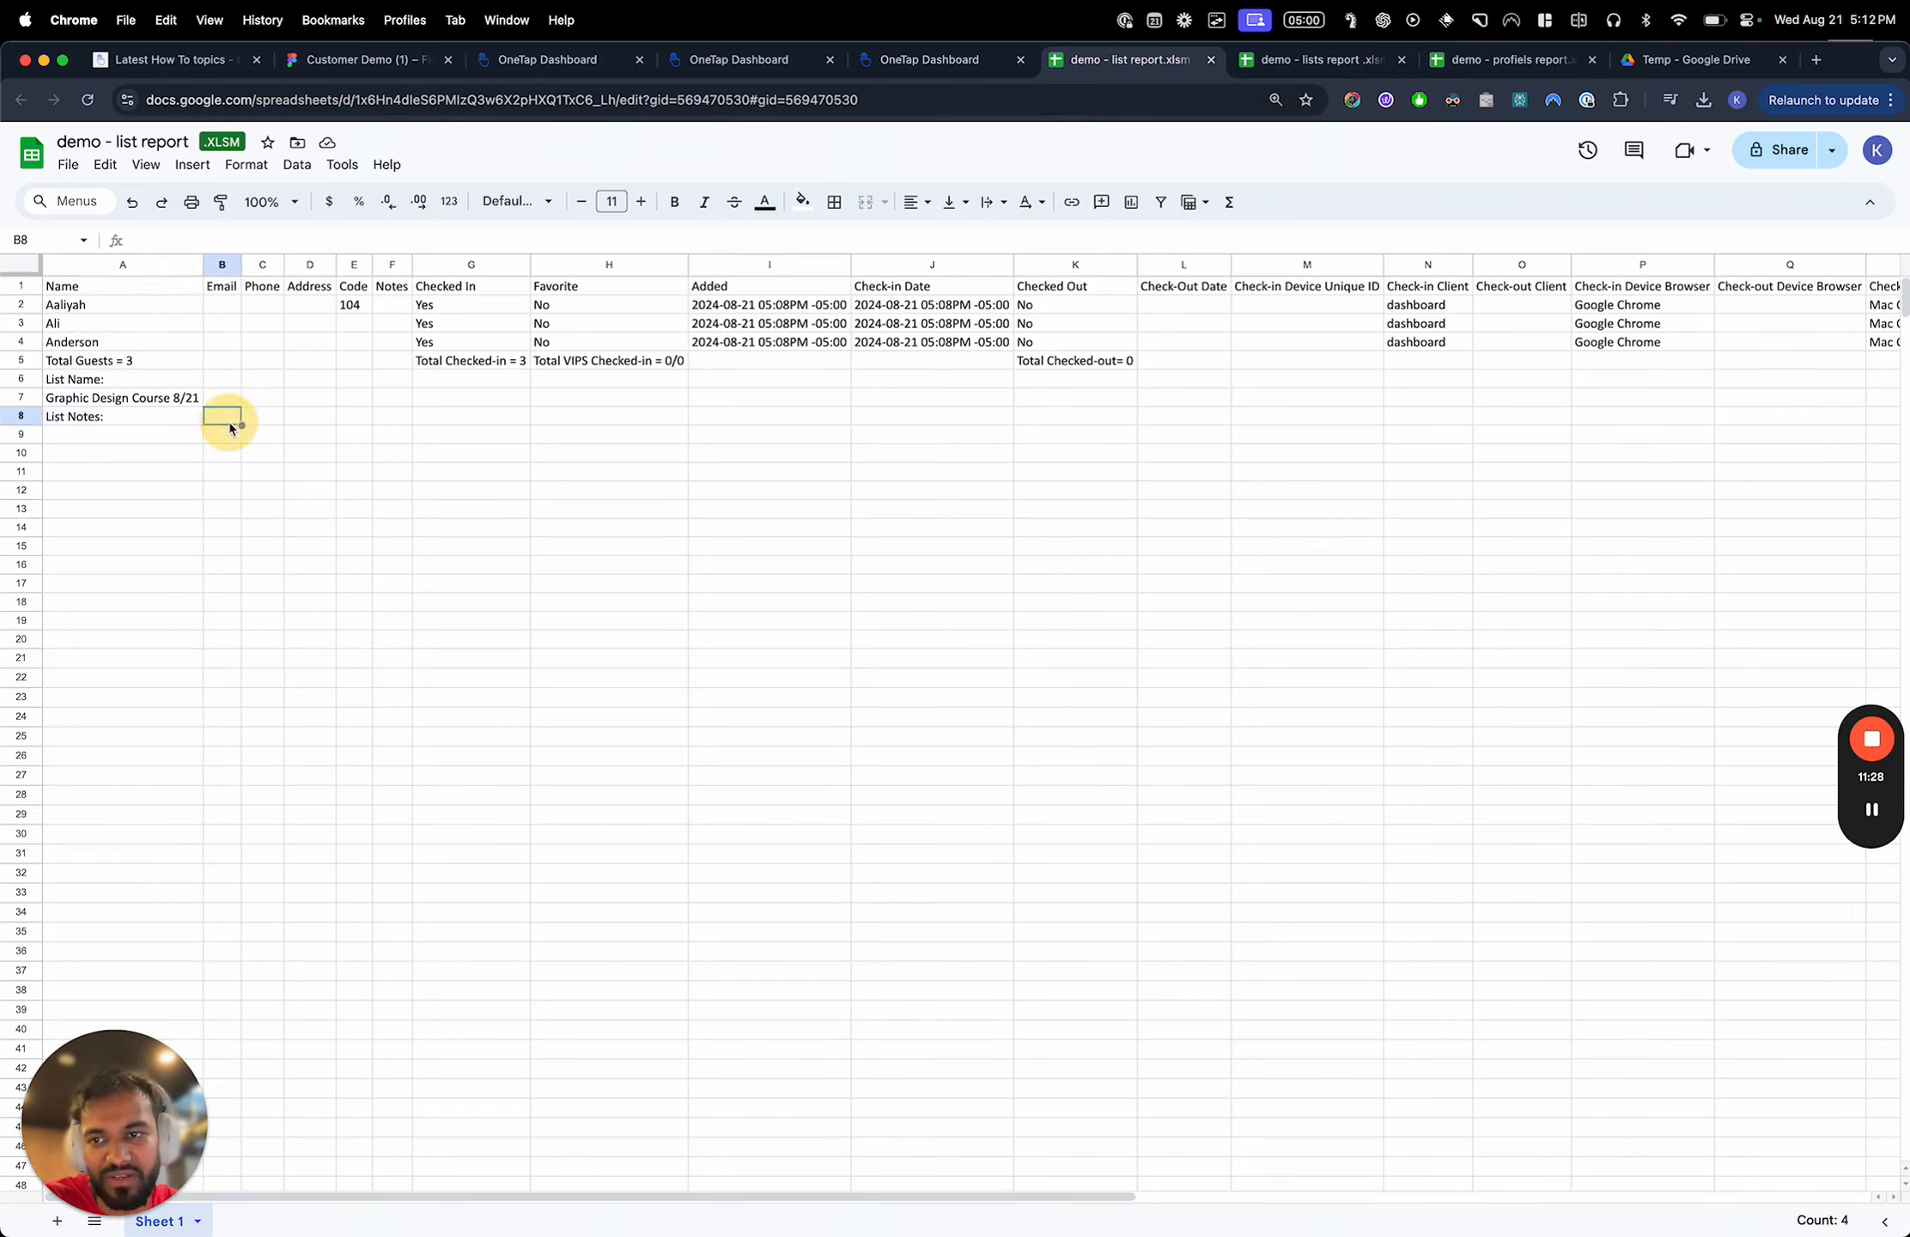
{"action": "left_click", "coordinate": [223, 286]}
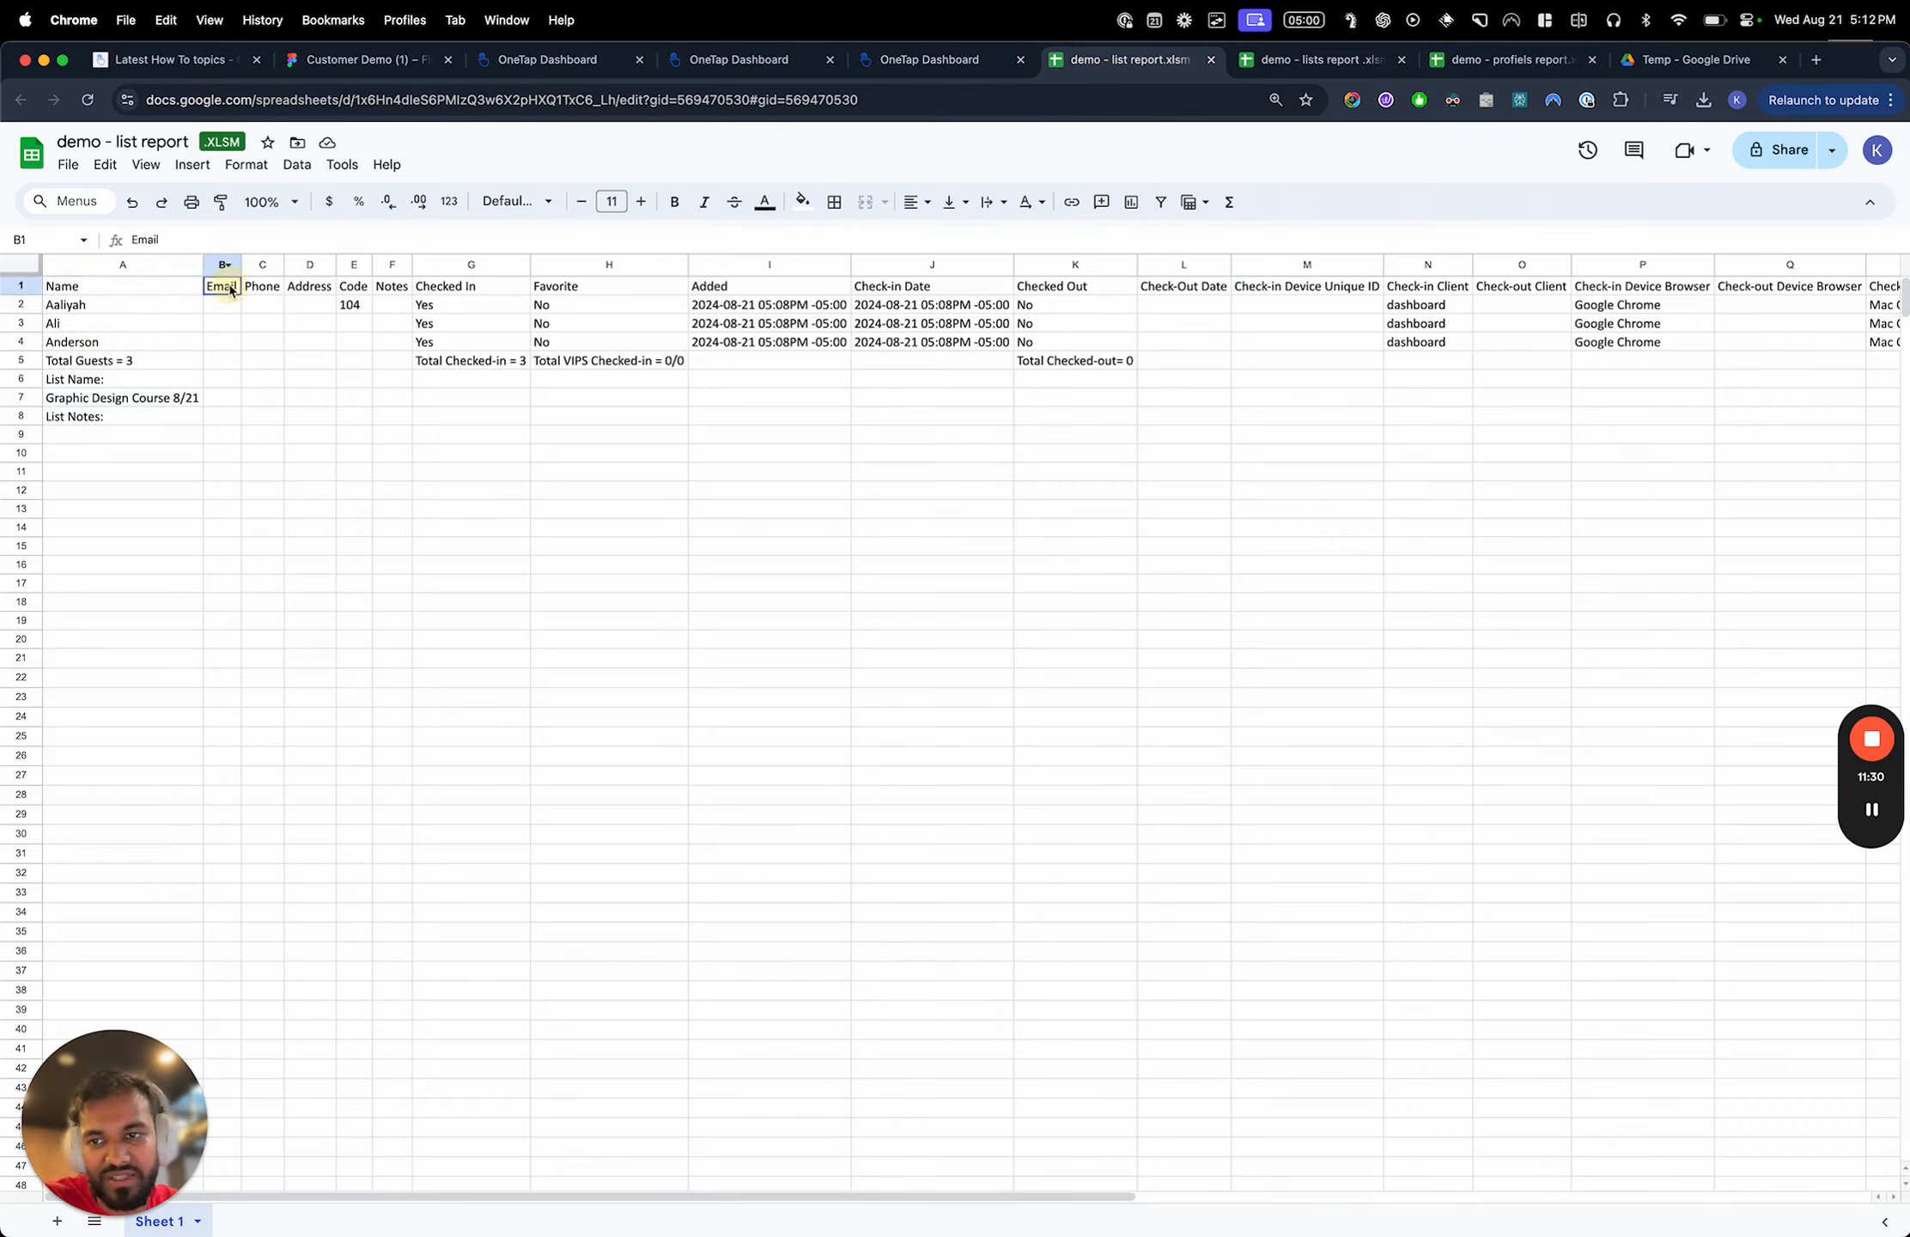
{"action": "left_click", "coordinate": [360, 304]}
{"action": "scroll", "coordinate": [479, 337], "scroll_direction": "right", "scroll_amount": 1}
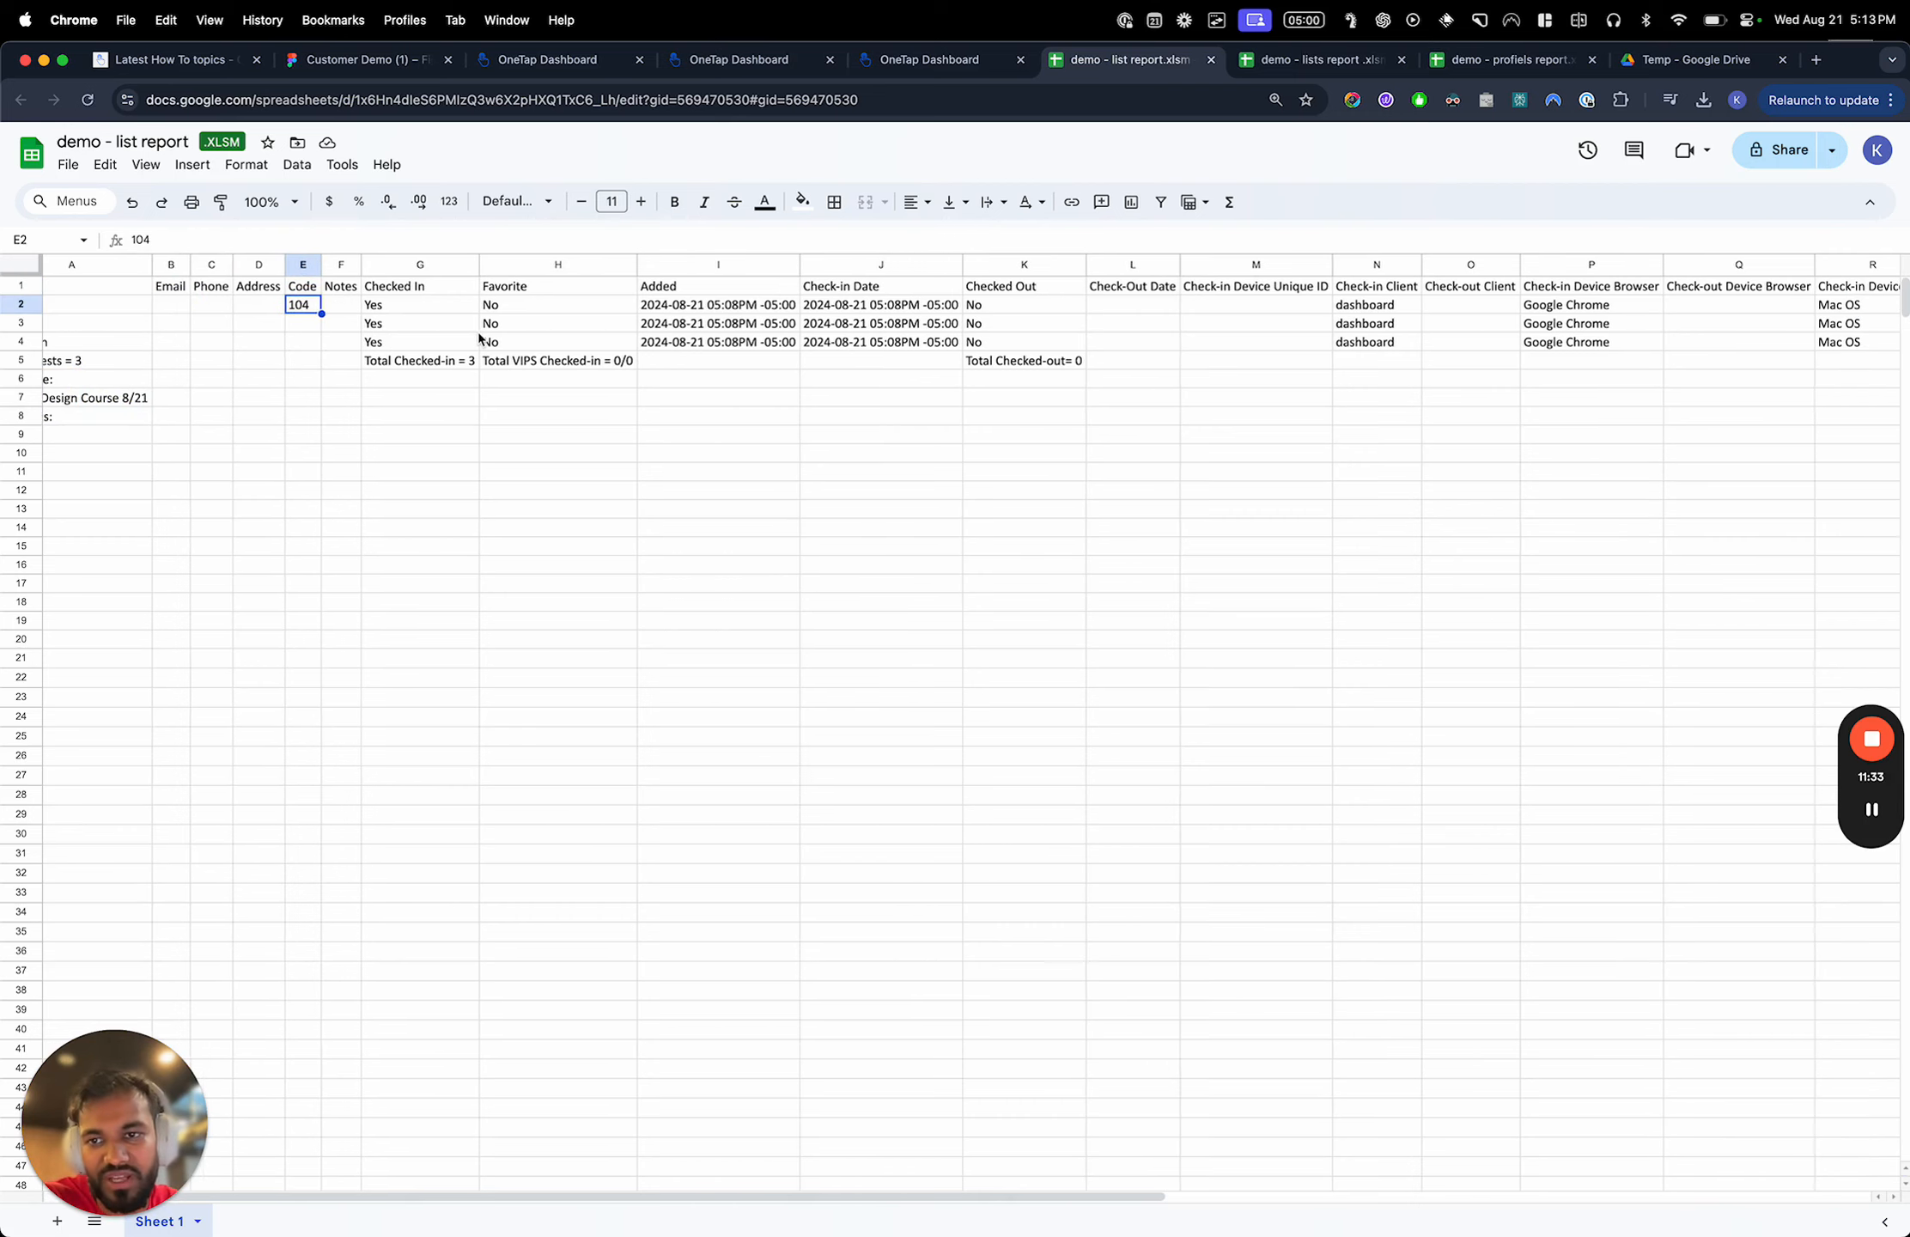
Review the Checked In, Favorite, Check-in Date and Check-Out Date columns of the list report
{"action": "left_click_drag", "start_coordinate": [419, 306], "coordinate": [515, 348]}
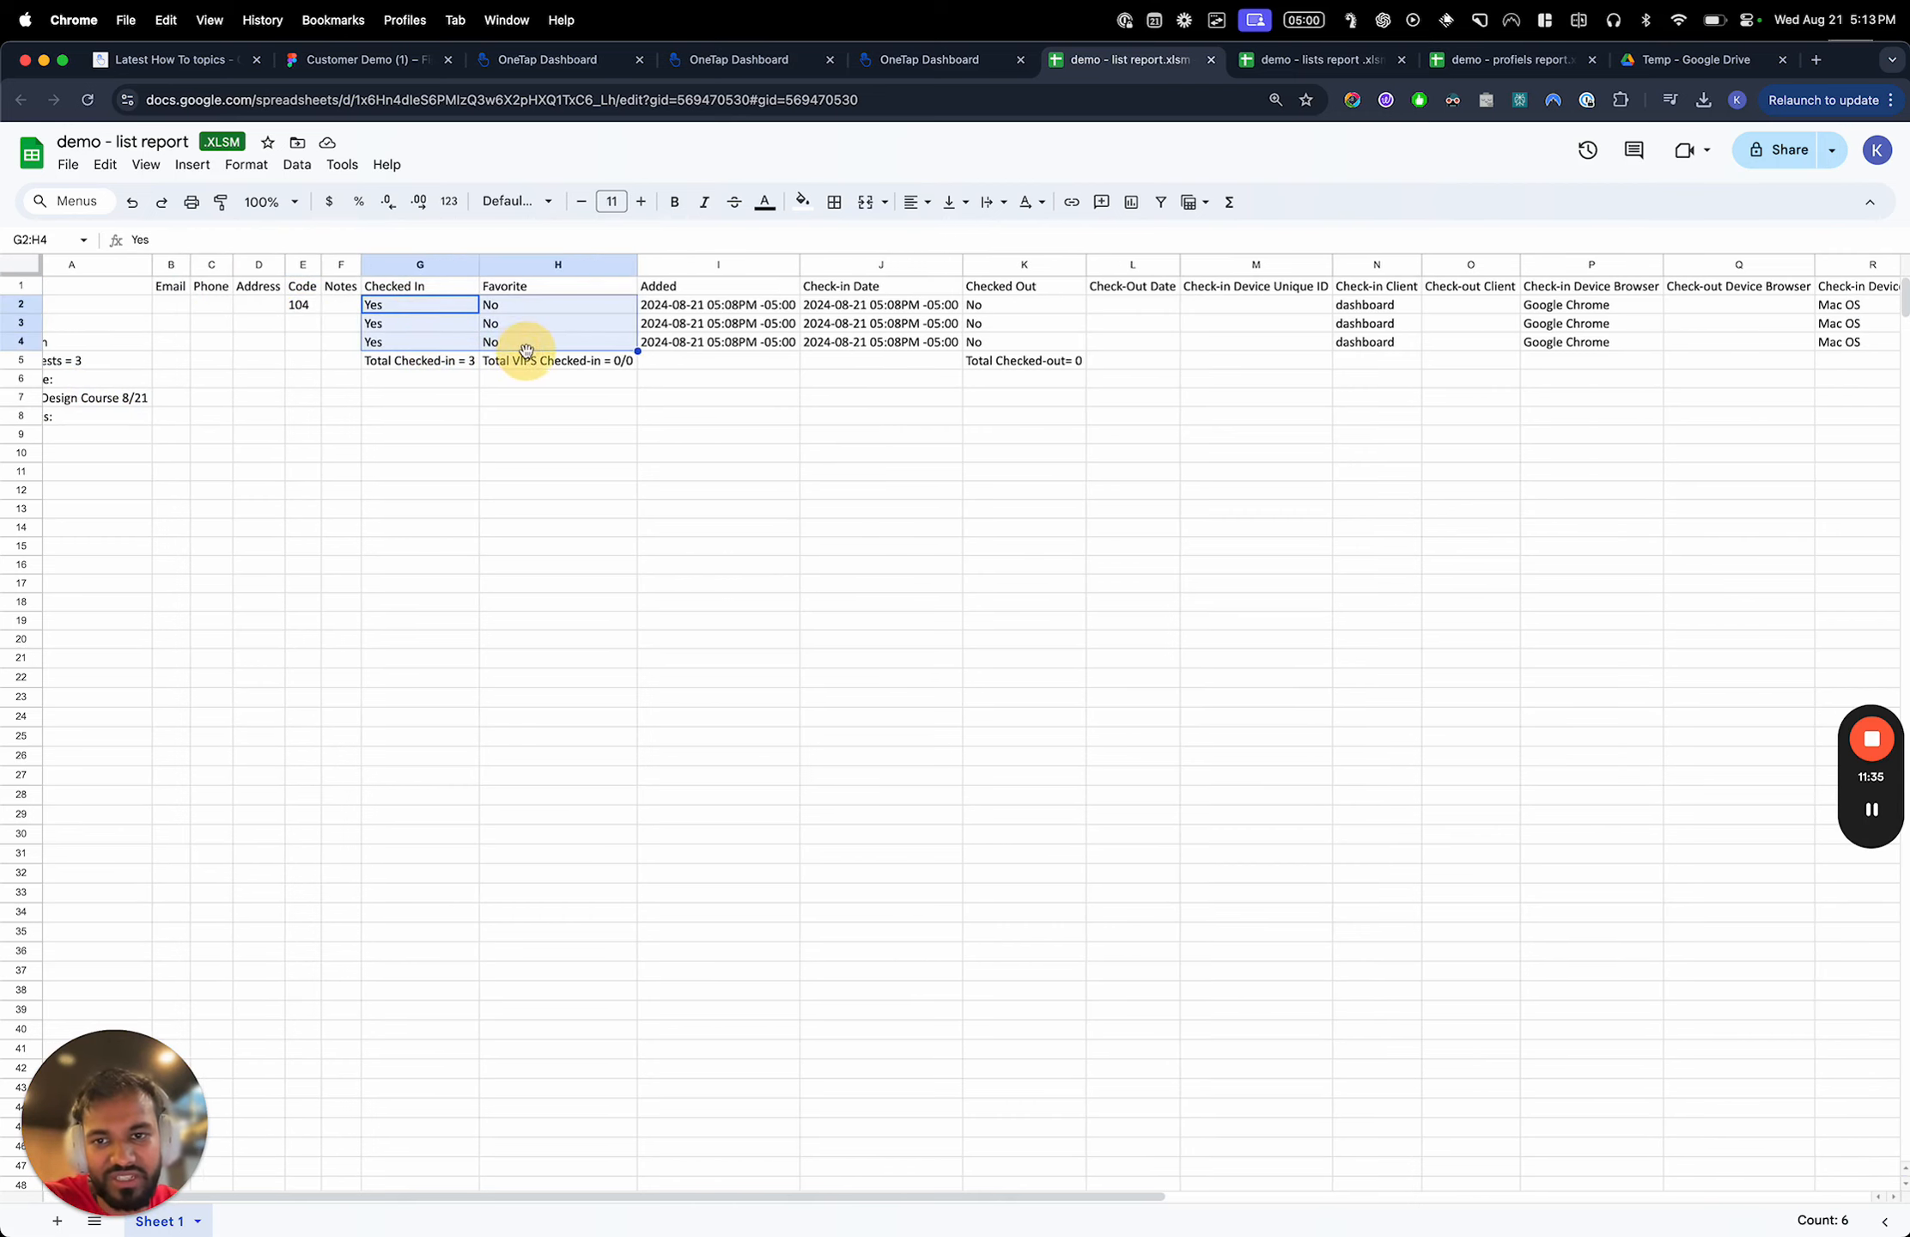
{"action": "scroll", "coordinate": [553, 342], "scroll_direction": "right", "scroll_amount": 4}
{"action": "left_click_drag", "start_coordinate": [647, 310], "coordinate": [673, 344]}
{"action": "scroll", "coordinate": [661, 339], "scroll_direction": "right", "scroll_amount": 3}
{"action": "left_click", "coordinate": [803, 320]}
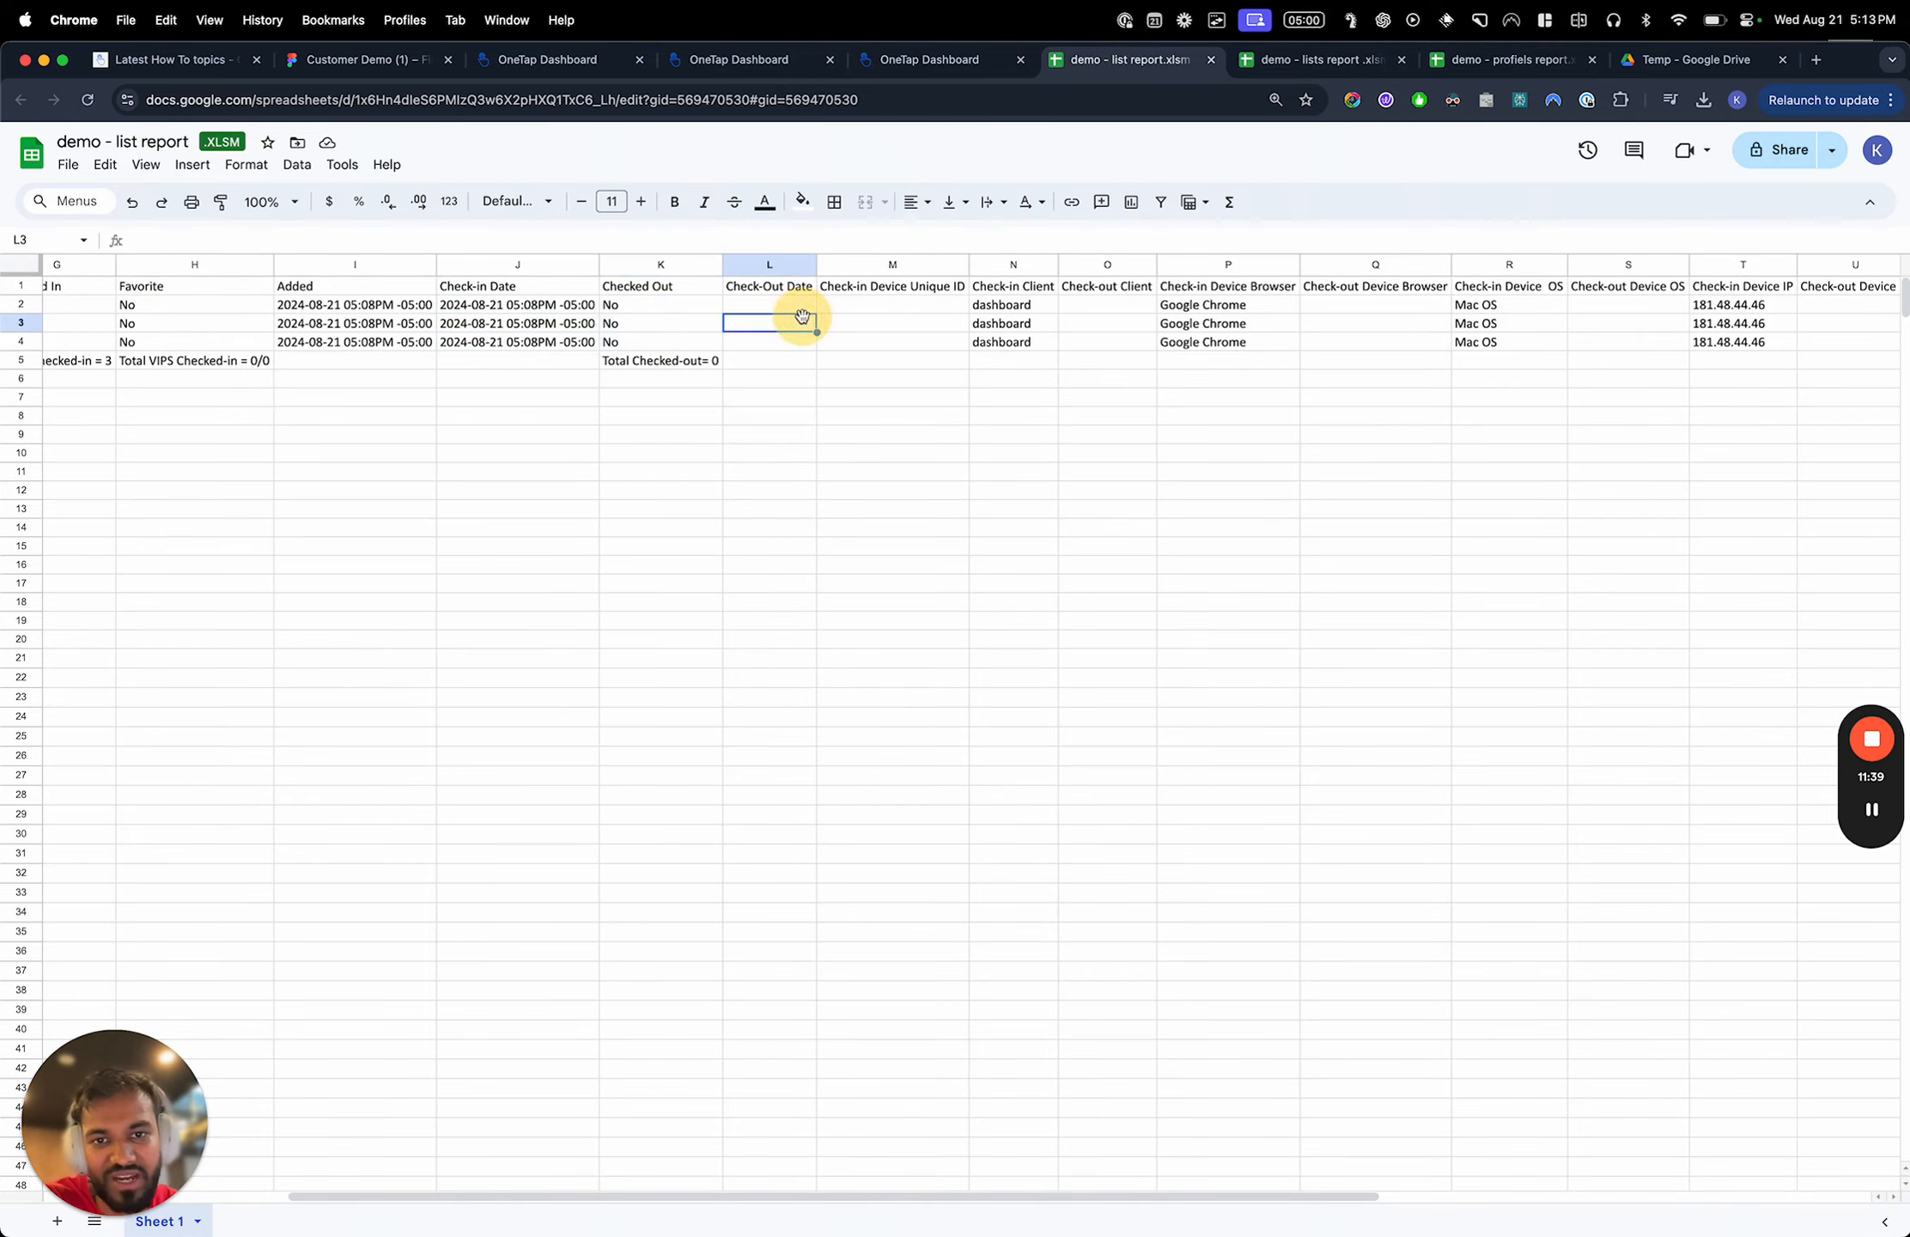
Inspect the check-in client, device browser, OS and IP columns of the list report
{"action": "scroll", "coordinate": [802, 323], "scroll_direction": "right", "scroll_amount": 6}
{"action": "scroll", "coordinate": [803, 323], "scroll_direction": "right", "scroll_amount": 3}
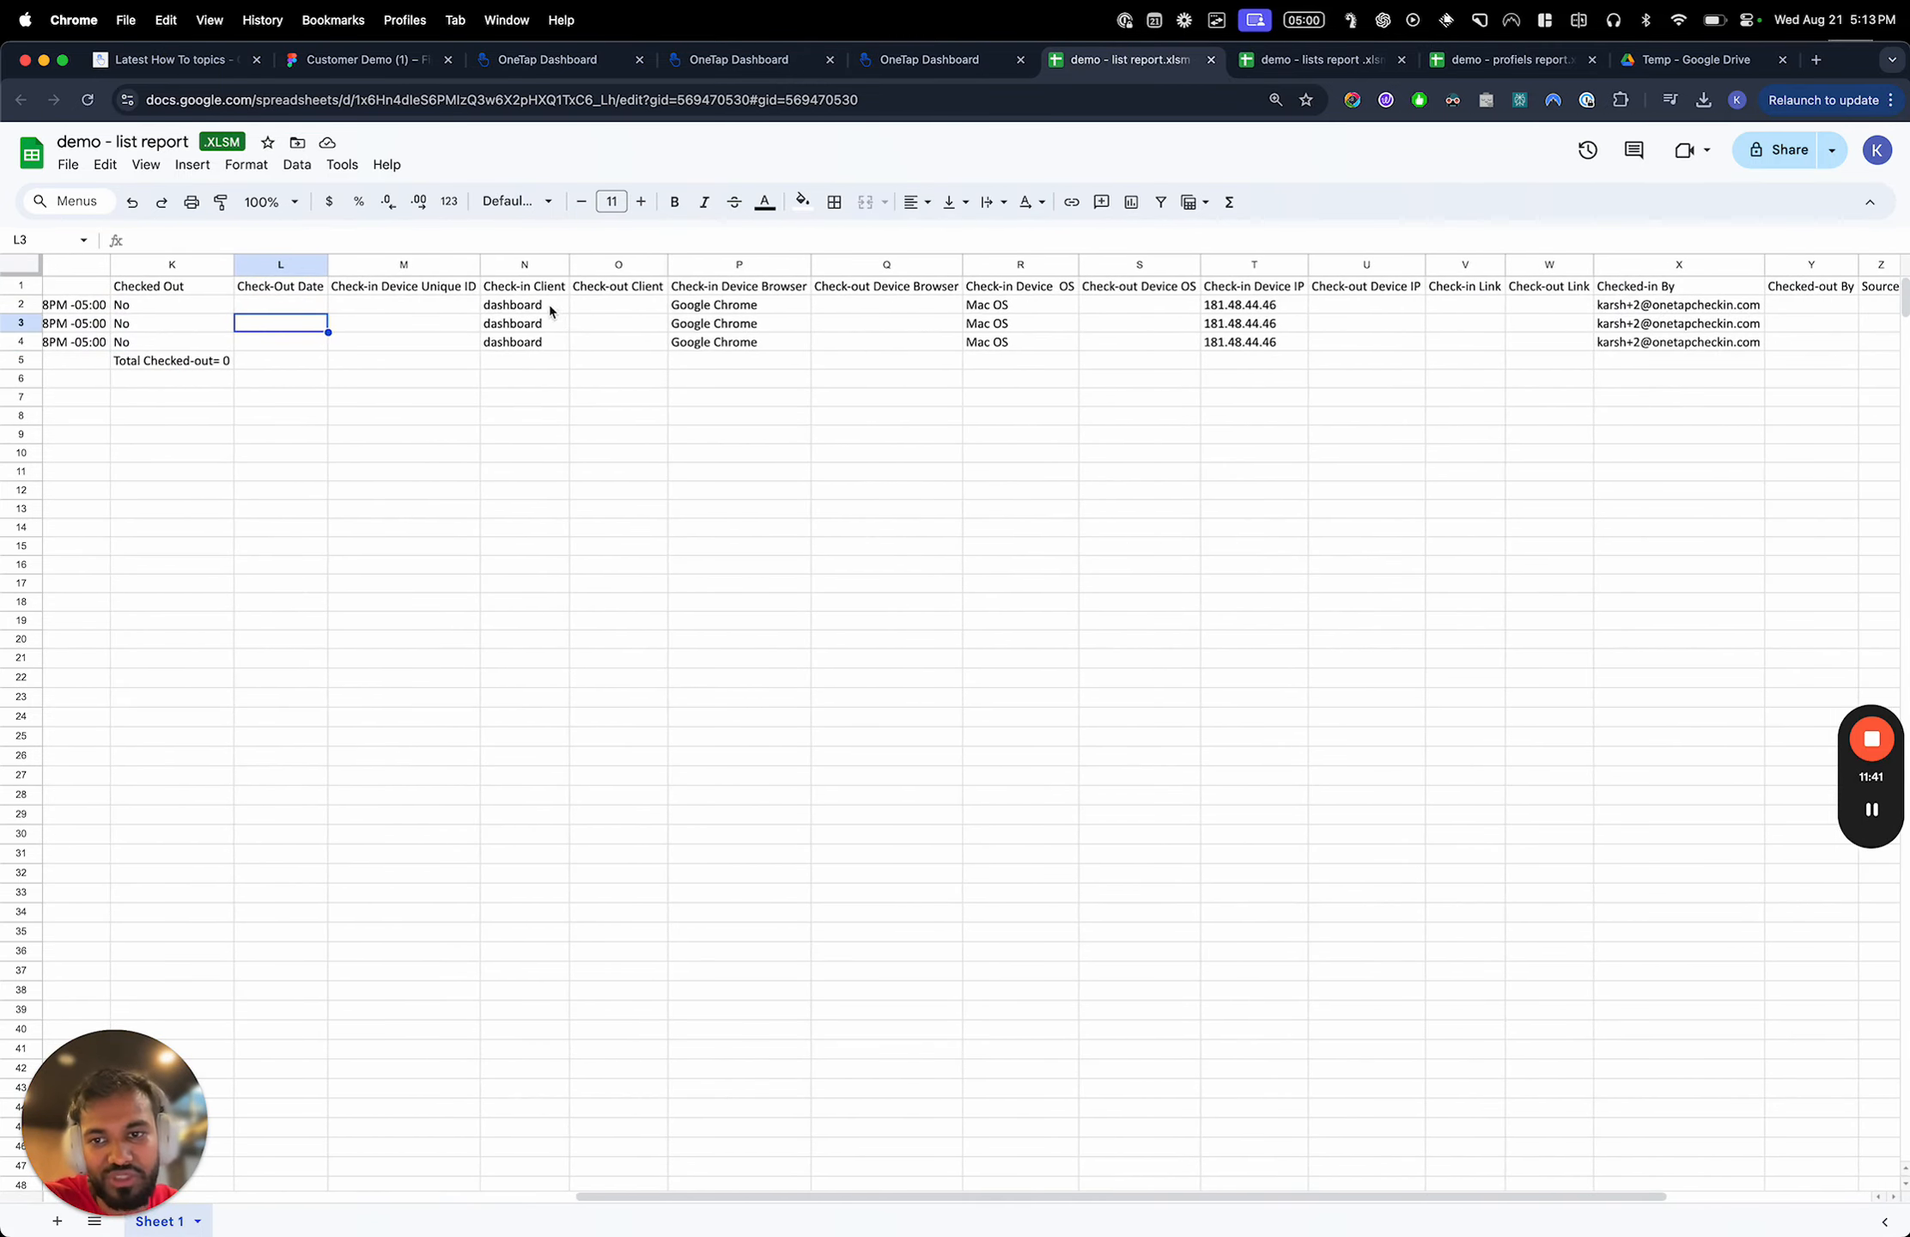
{"action": "left_click_drag", "start_coordinate": [550, 307], "coordinate": [903, 354]}
{"action": "scroll", "coordinate": [903, 354], "scroll_direction": "right", "scroll_amount": 5}
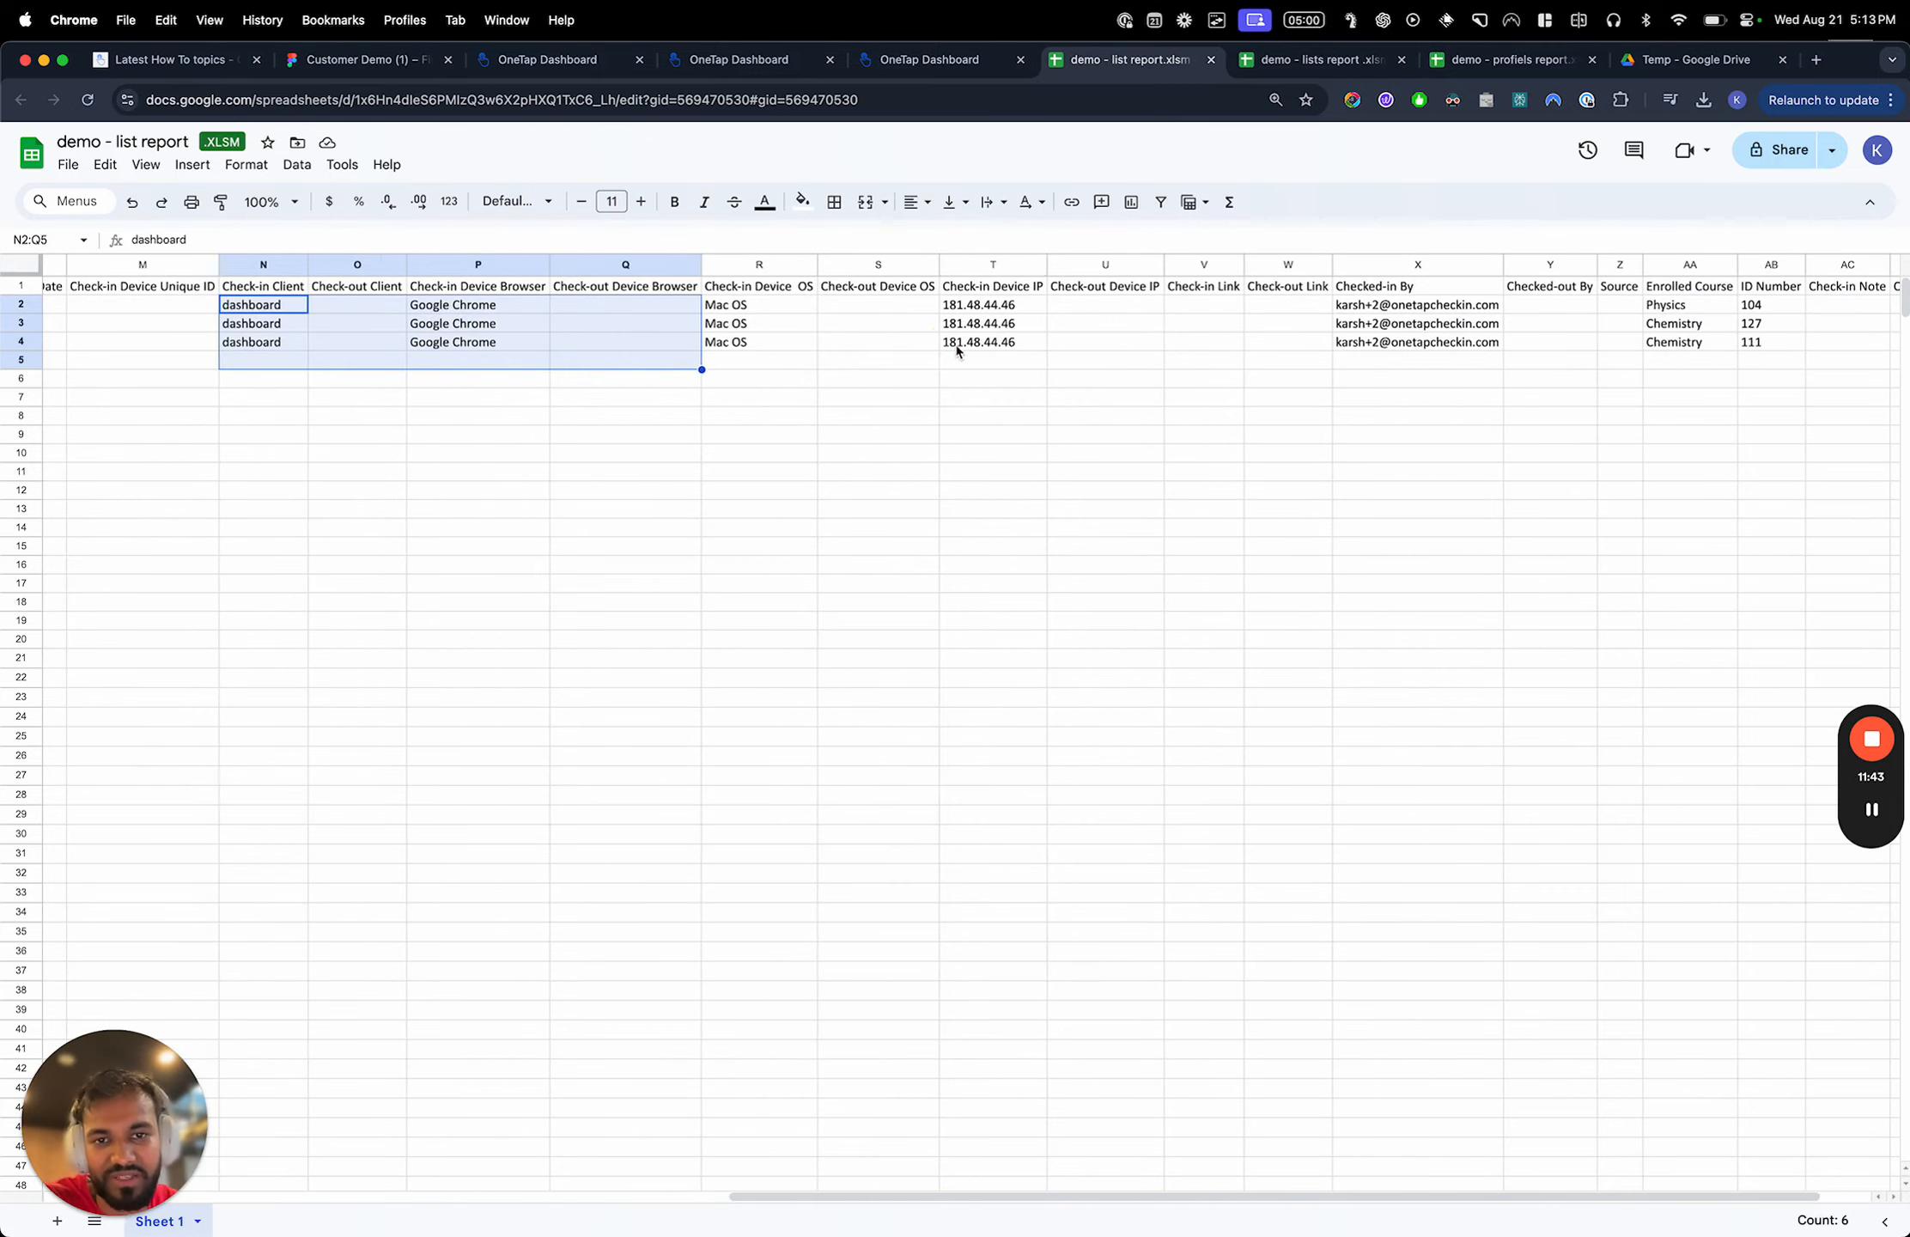
{"action": "left_click", "coordinate": [957, 344]}
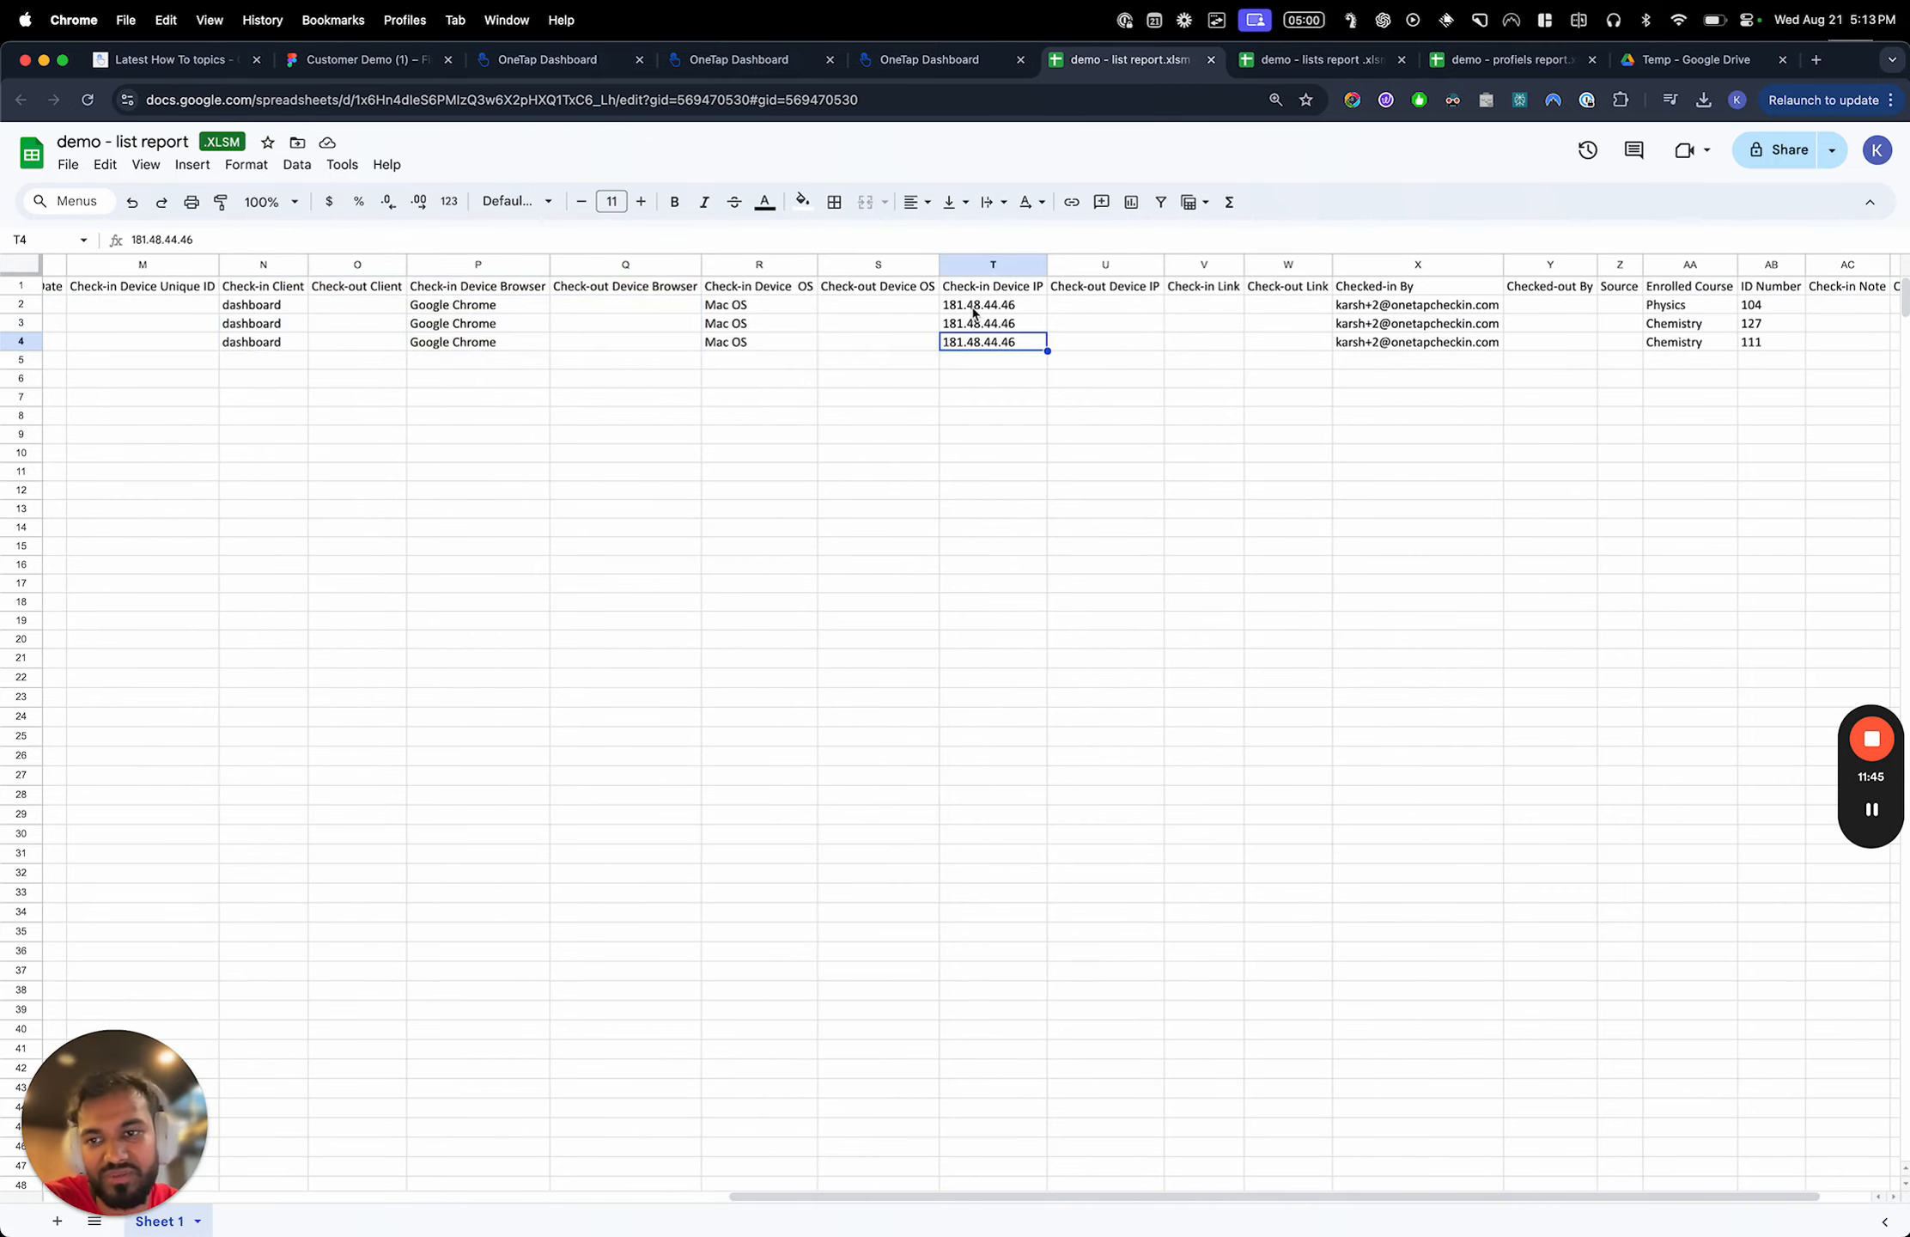
{"action": "left_click", "coordinate": [732, 343]}
{"action": "scroll", "coordinate": [522, 315], "scroll_direction": "left", "scroll_amount": 1}
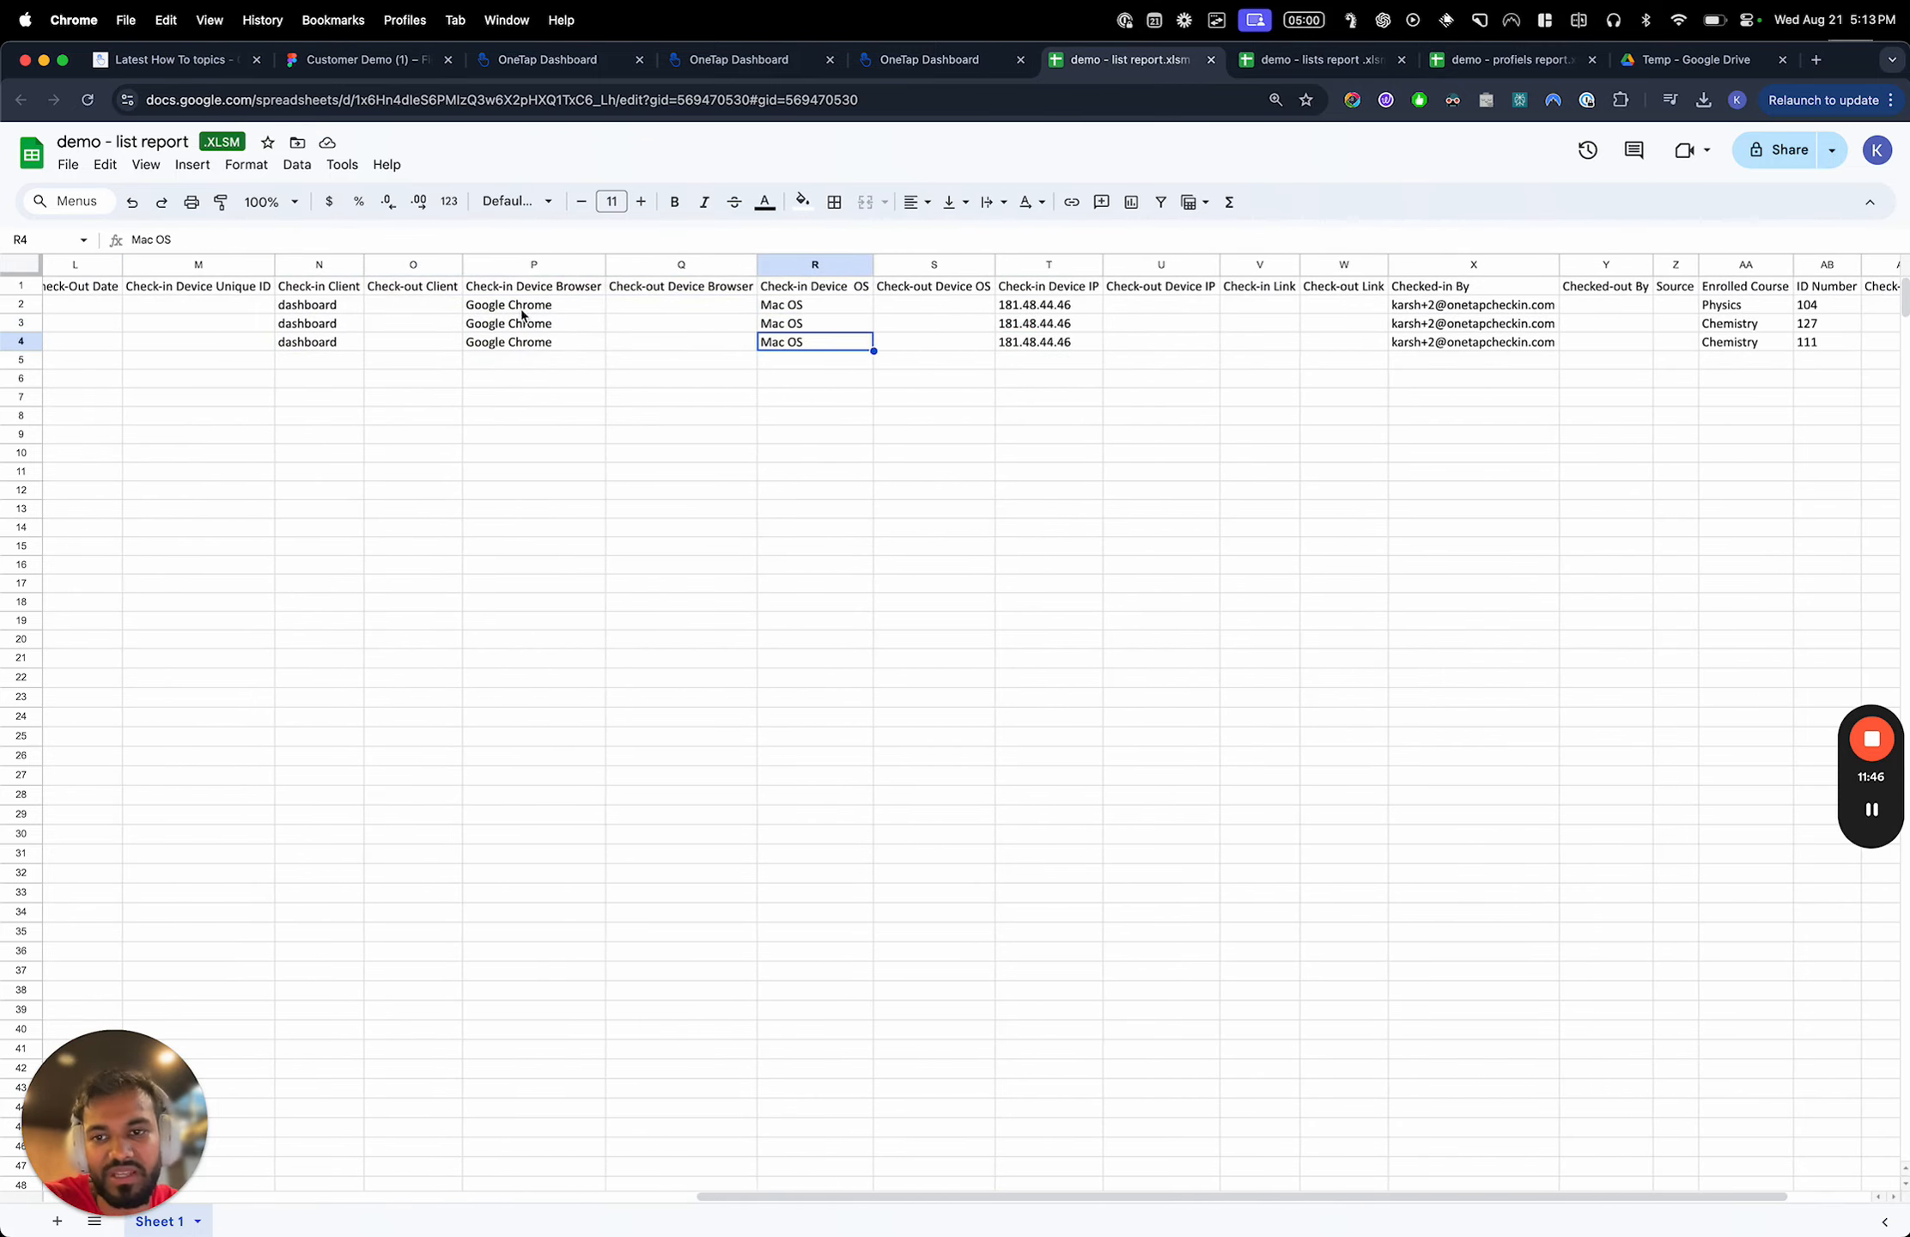
{"action": "left_click", "coordinate": [327, 307]}
{"action": "scroll", "coordinate": [327, 311], "scroll_direction": "right", "scroll_amount": 2}
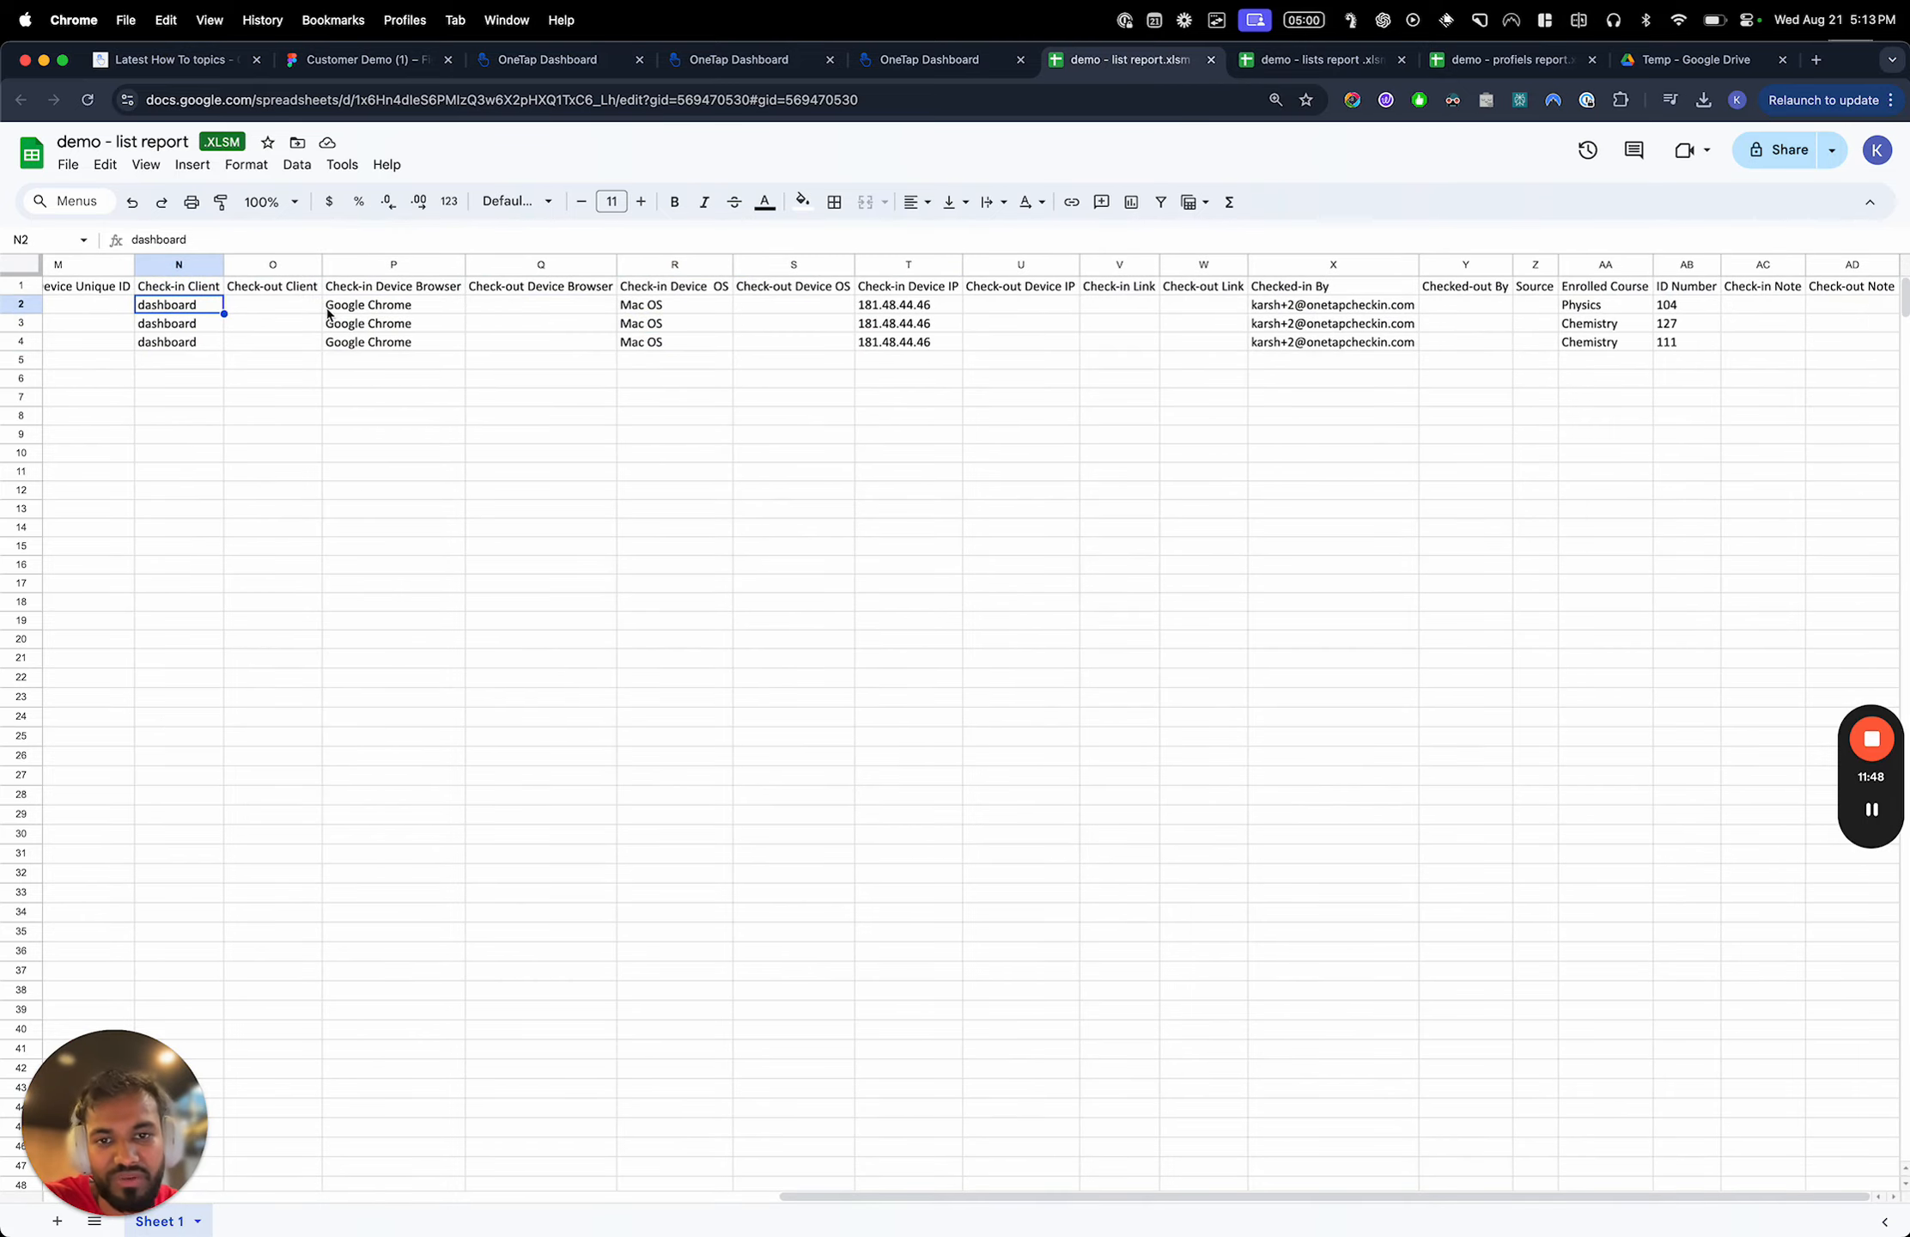
Review the Checked-in By, Checked-out By, Enrolled Course, ID Number and Check-in Note columns, and return to the first columns
{"action": "left_click", "coordinate": [1365, 325]}
{"action": "left_click", "coordinate": [1442, 309]}
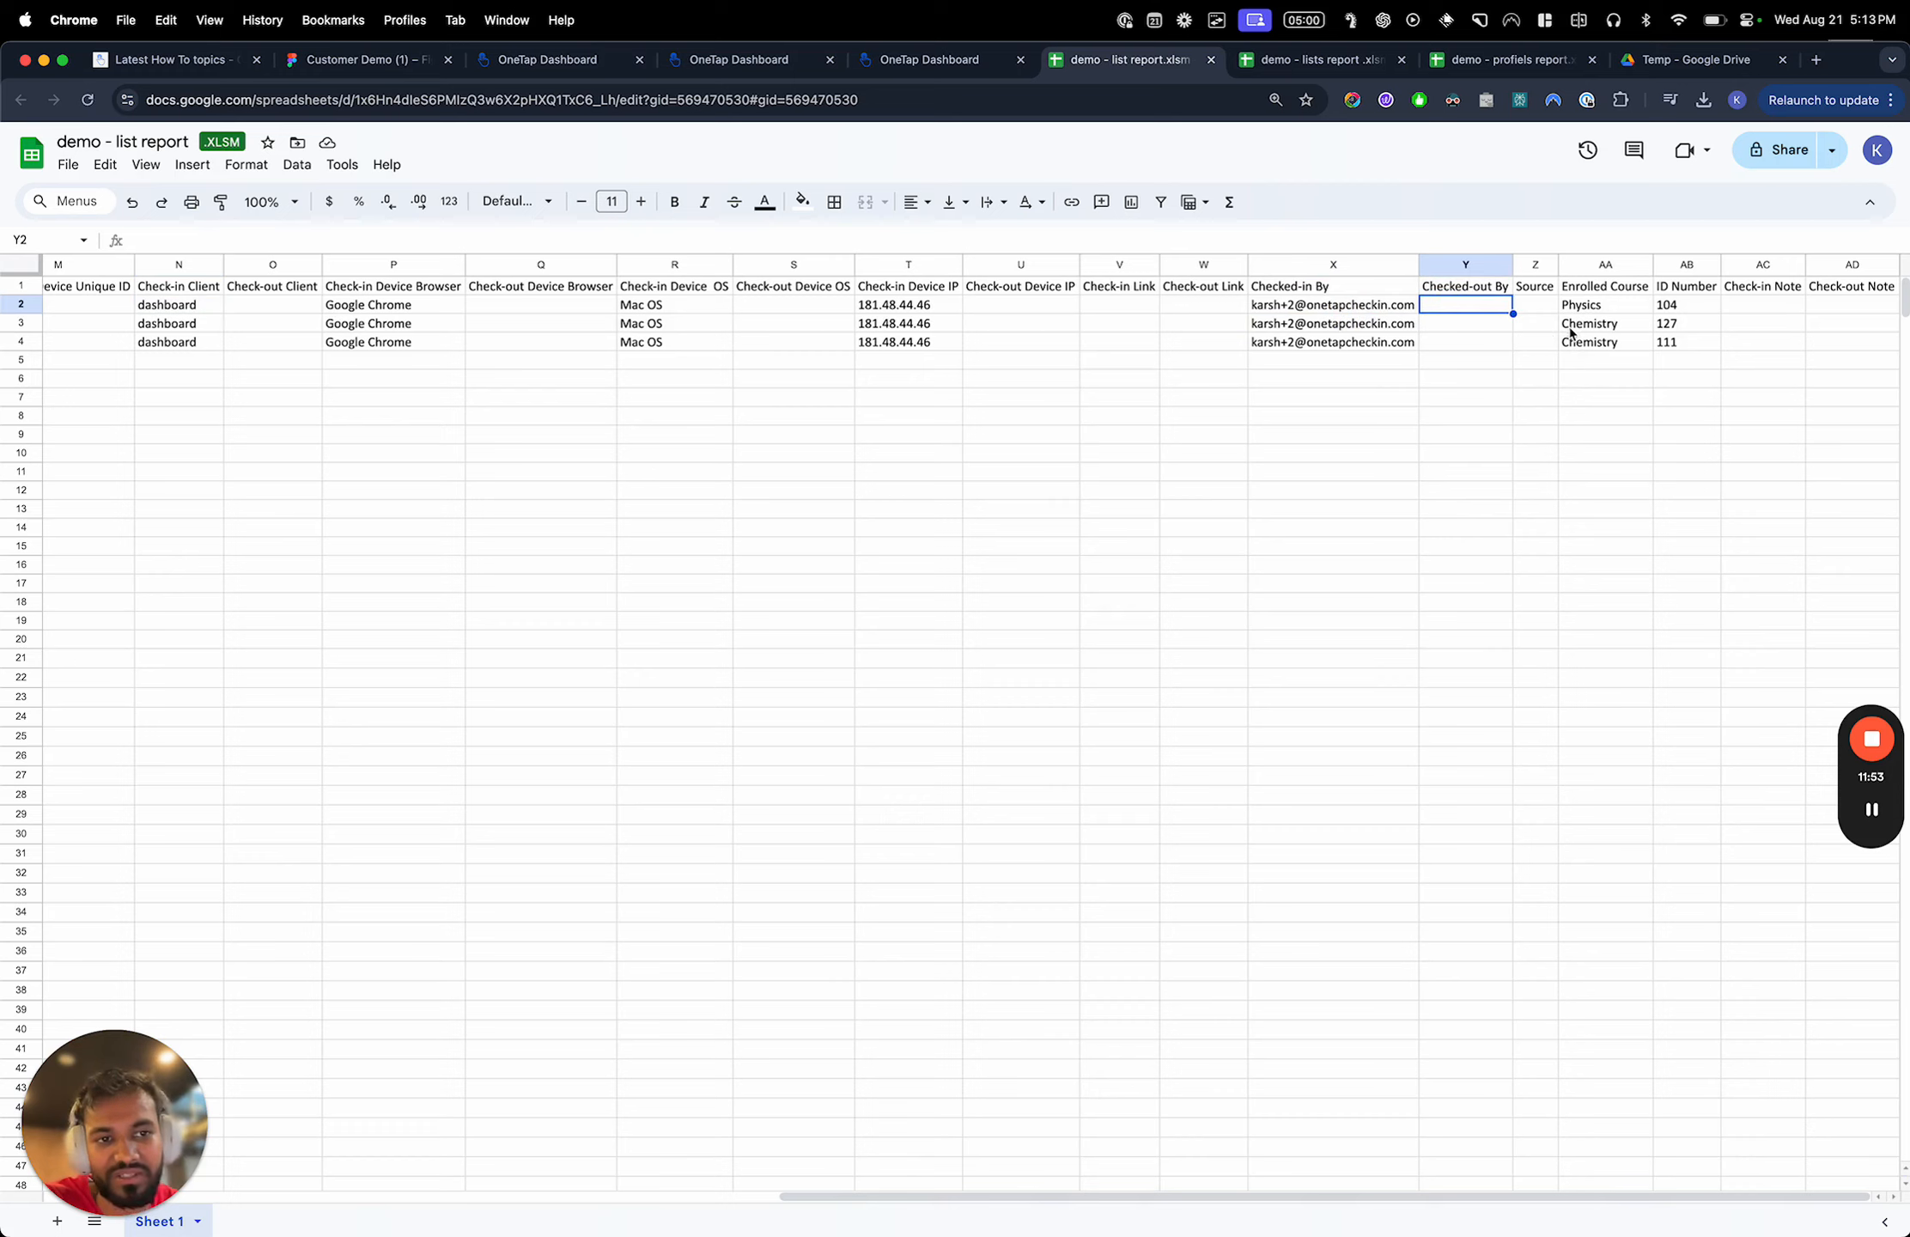
{"action": "left_click", "coordinate": [1604, 266]}
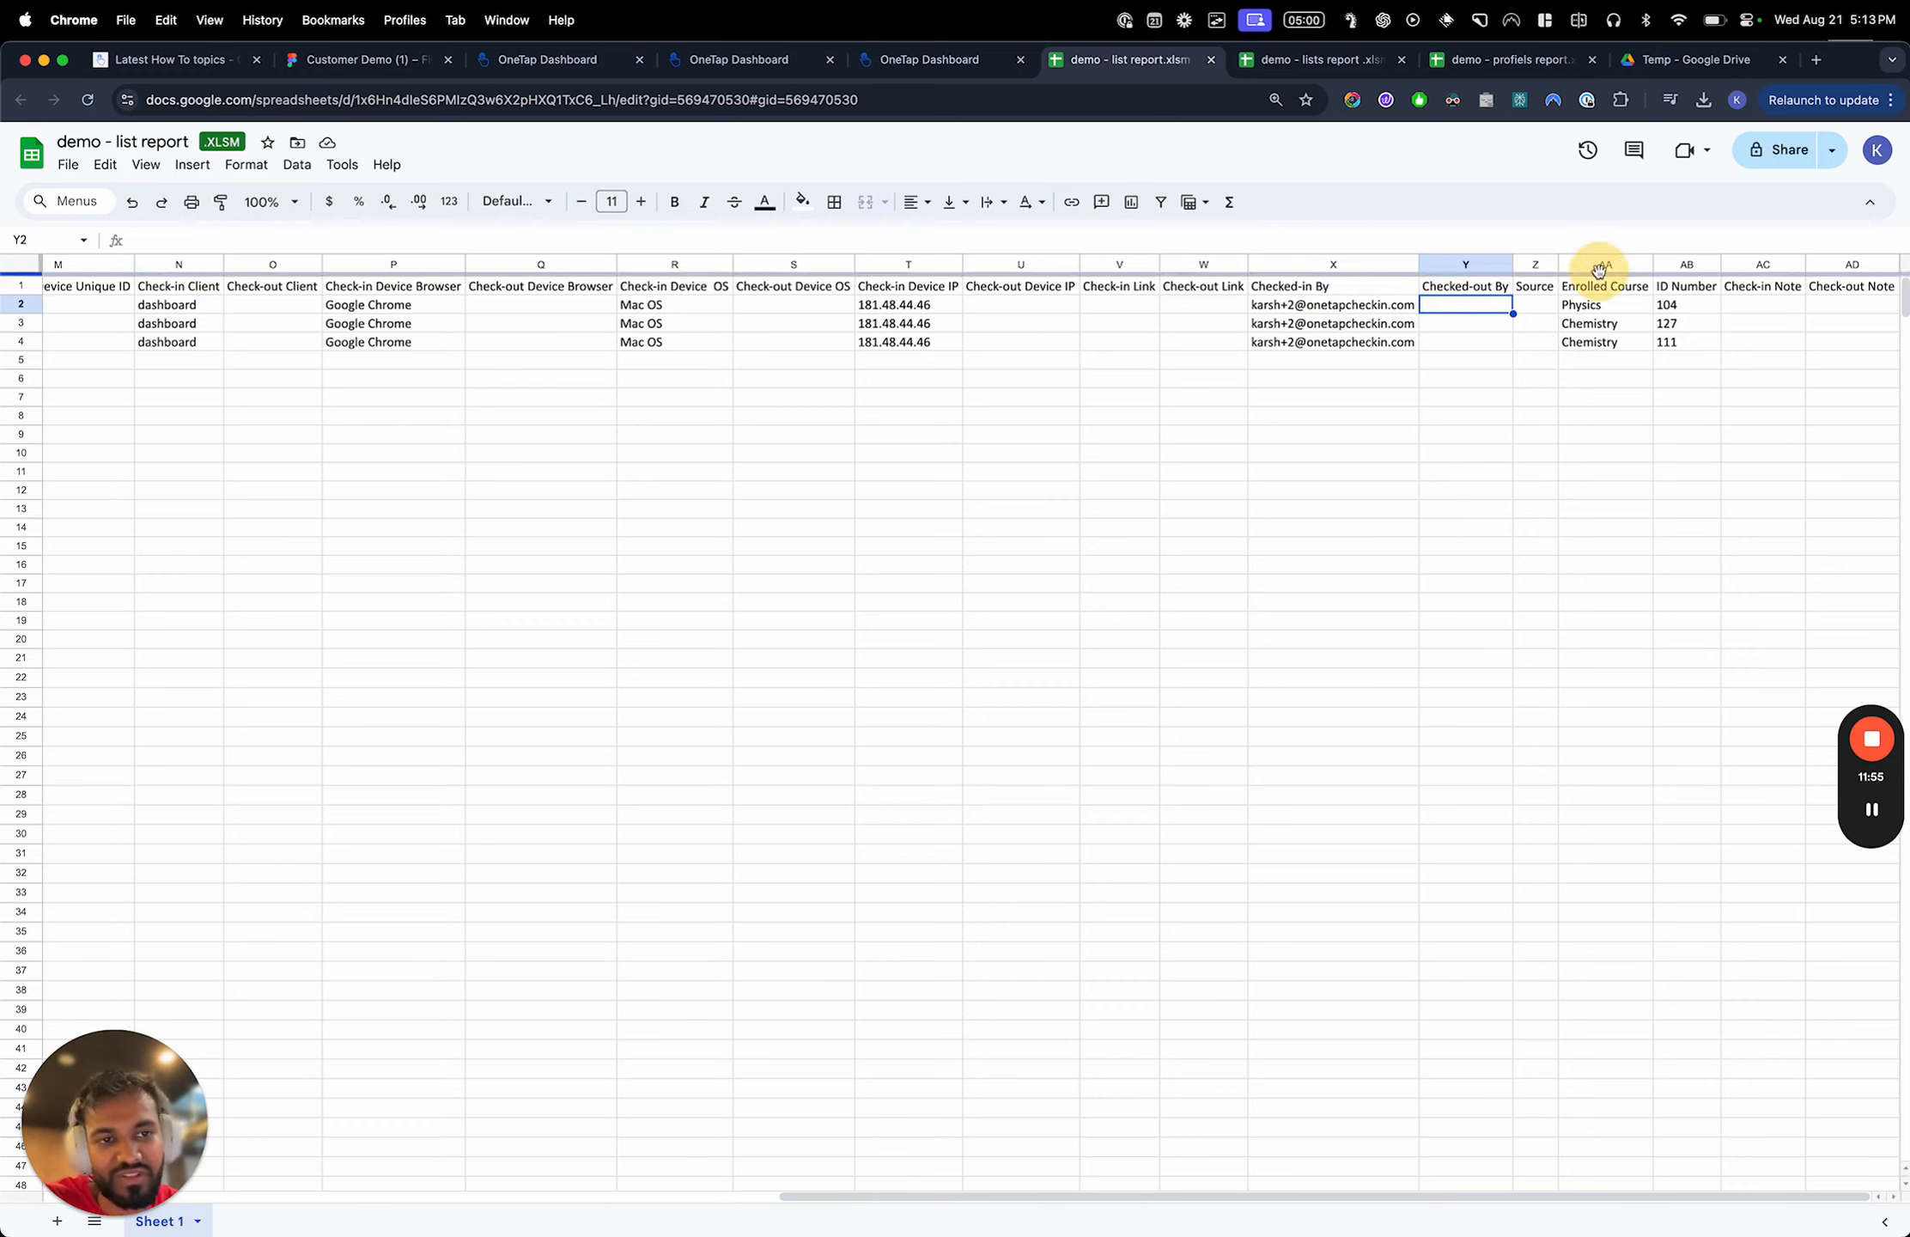
{"action": "left_click_drag", "start_coordinate": [1623, 292], "coordinate": [1782, 343]}
{"action": "left_click", "coordinate": [1790, 324]}
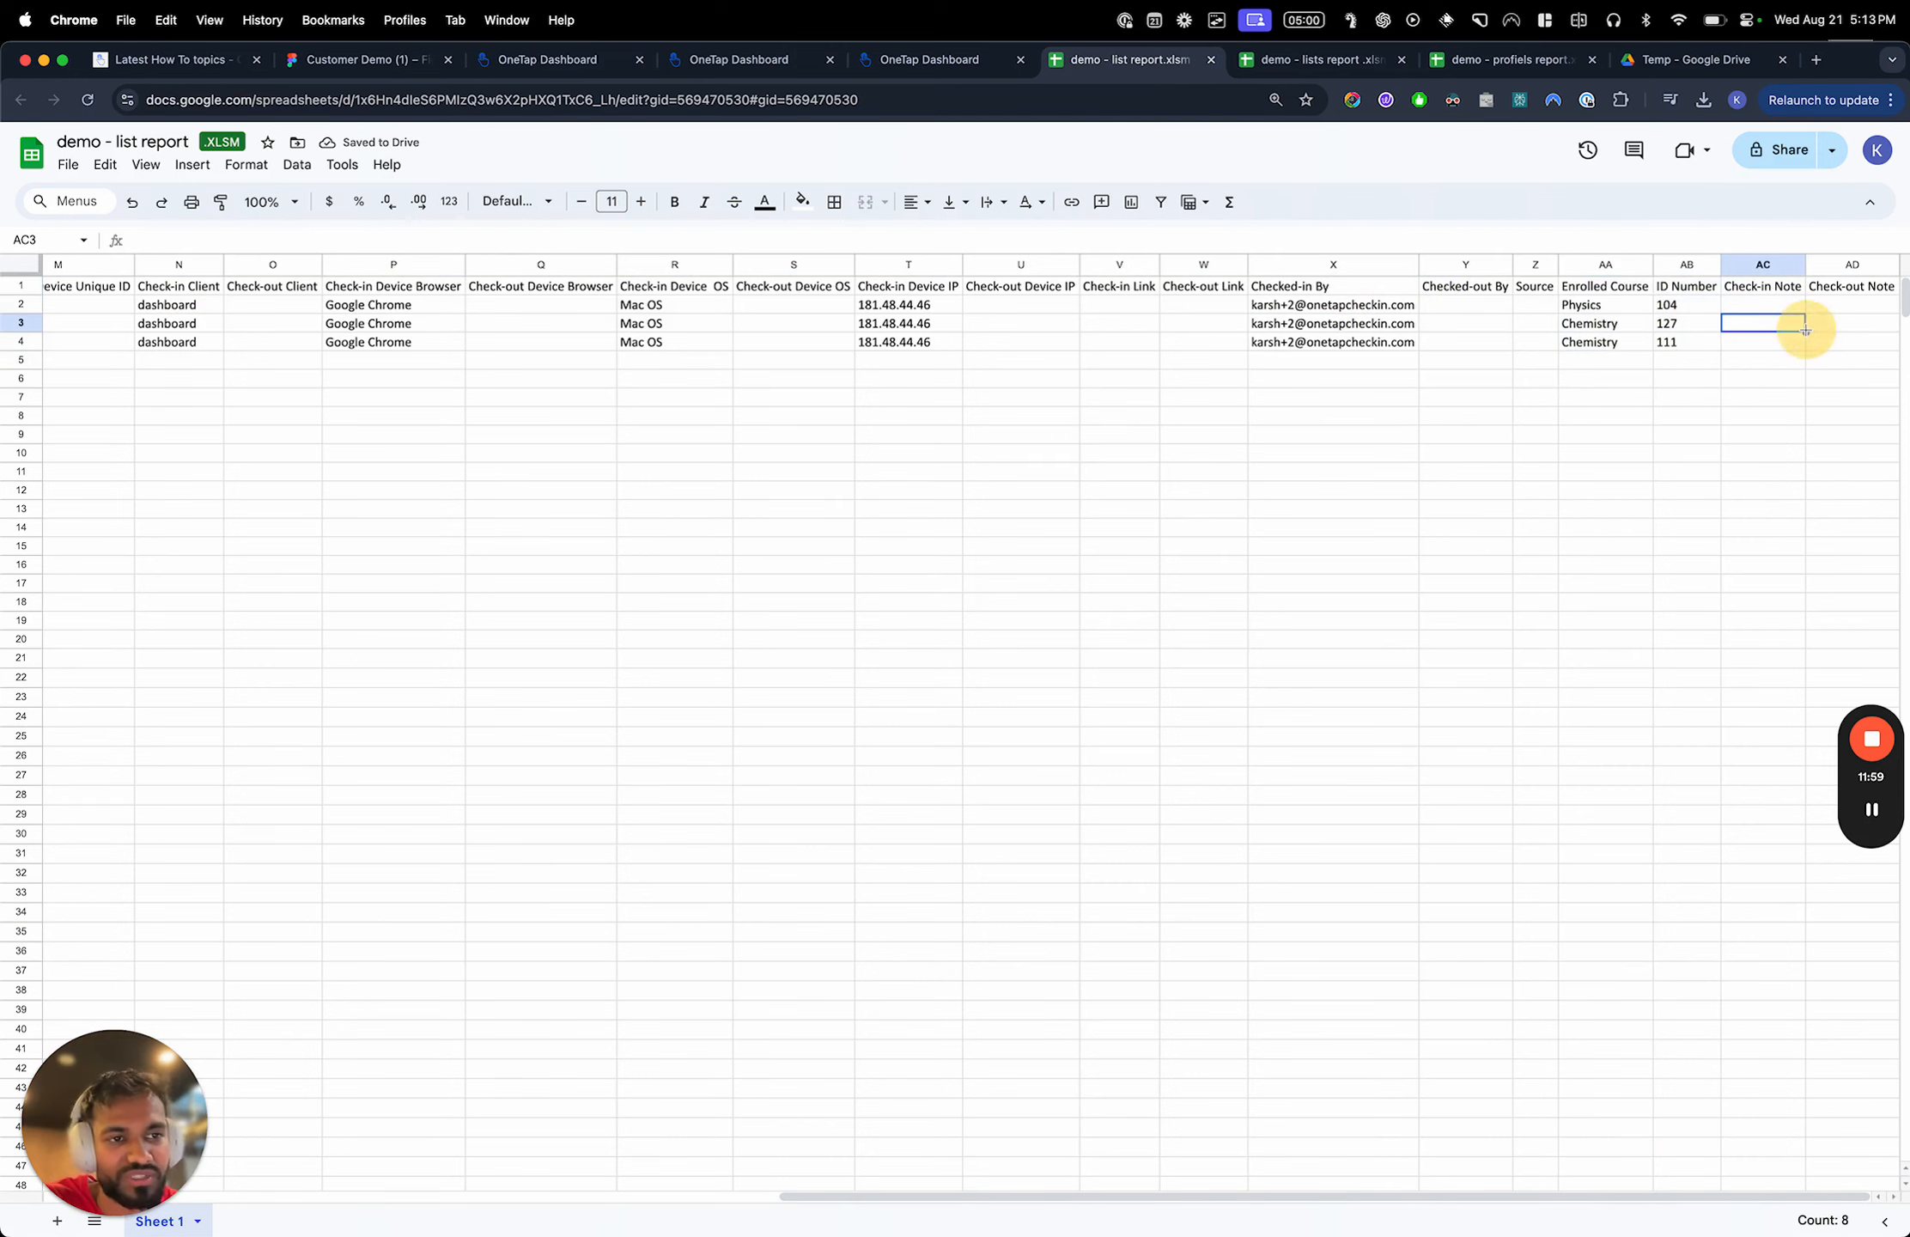
{"action": "scroll", "coordinate": [1808, 335], "scroll_direction": "left", "scroll_amount": 4}
{"action": "scroll", "coordinate": [1808, 335], "scroll_direction": "up", "scroll_amount": 1}
{"action": "scroll", "coordinate": [1808, 335], "scroll_direction": "right", "scroll_amount": 10}
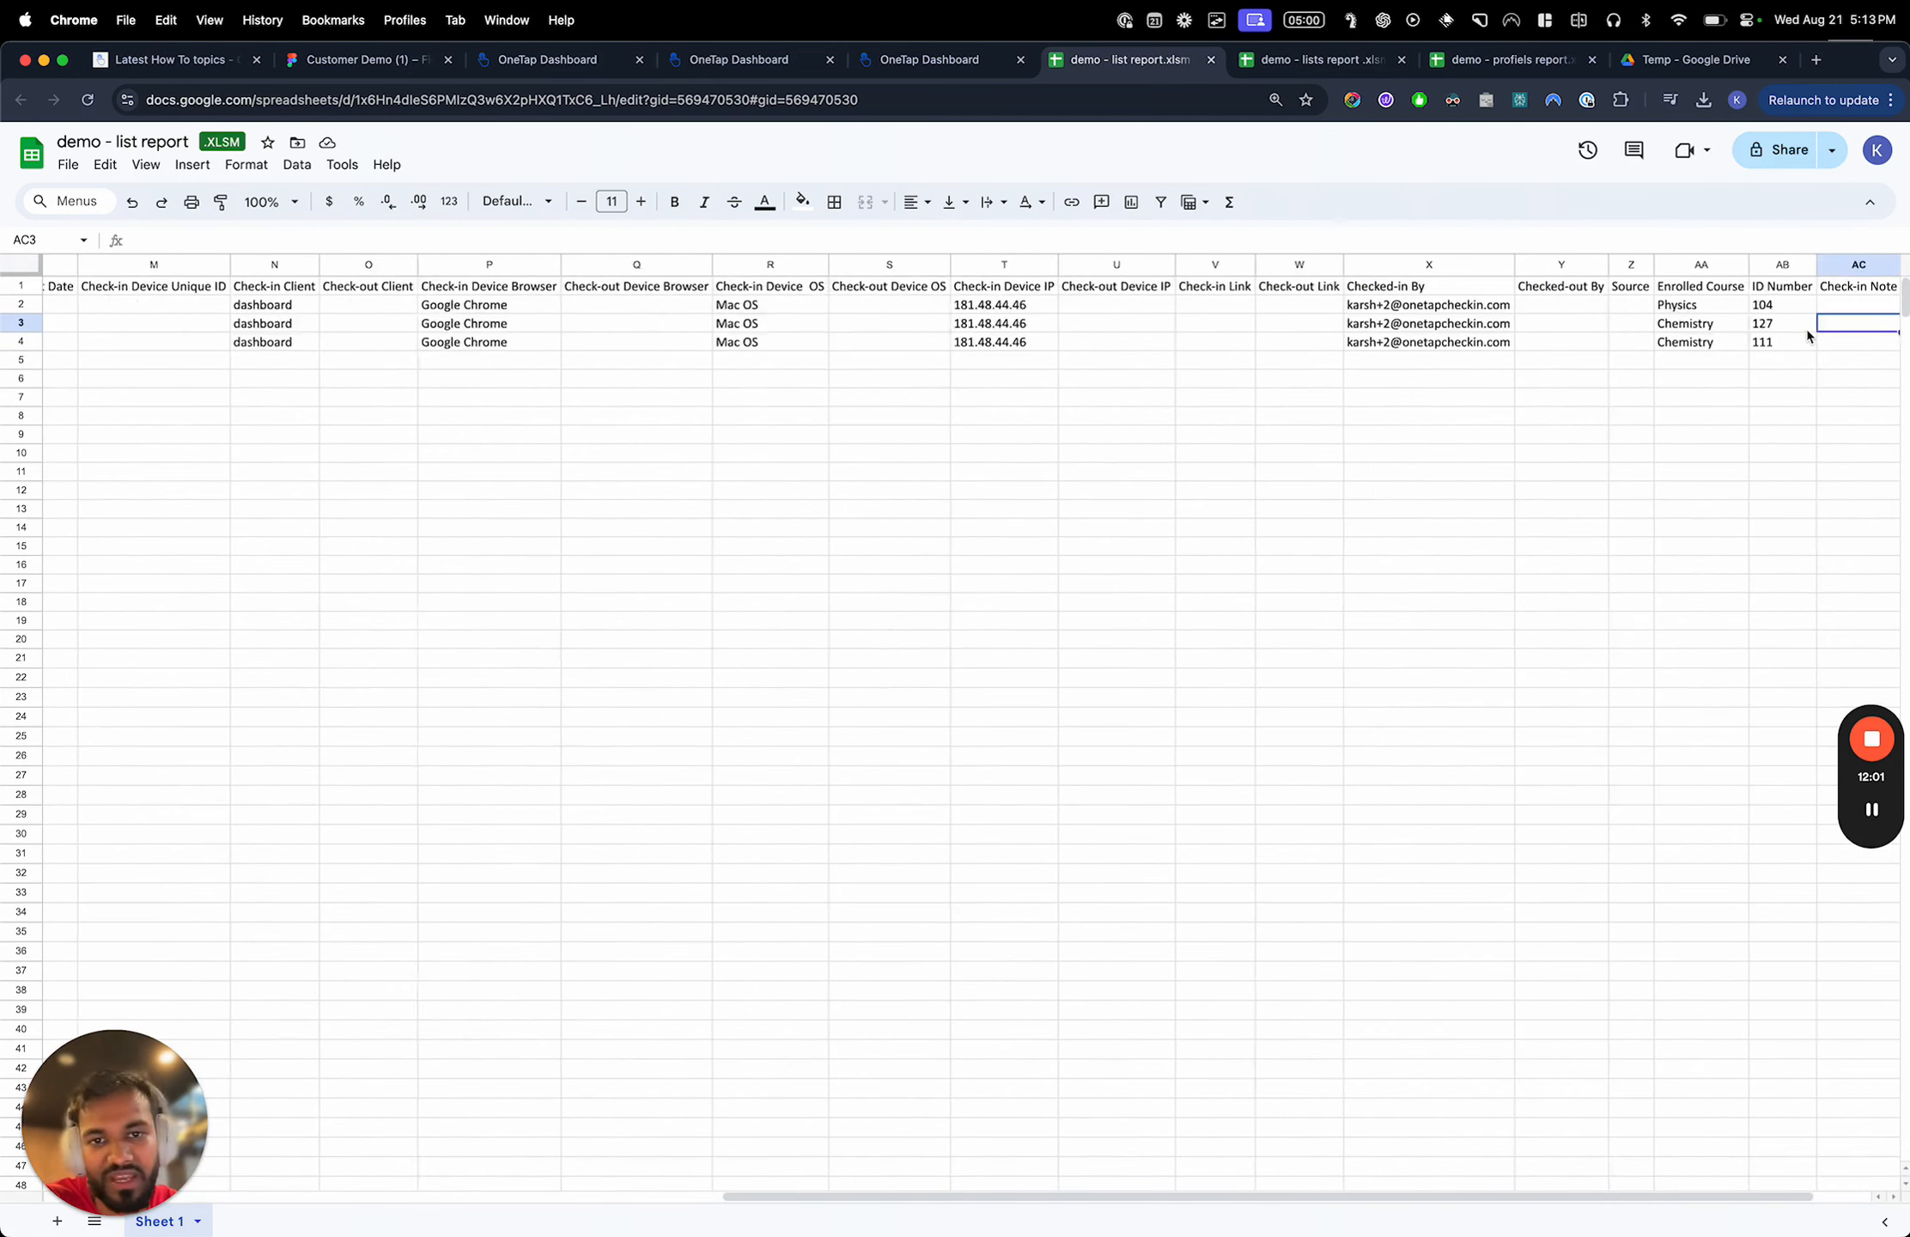
{"action": "scroll", "coordinate": [1829, 327], "scroll_direction": "left", "scroll_amount": 10}
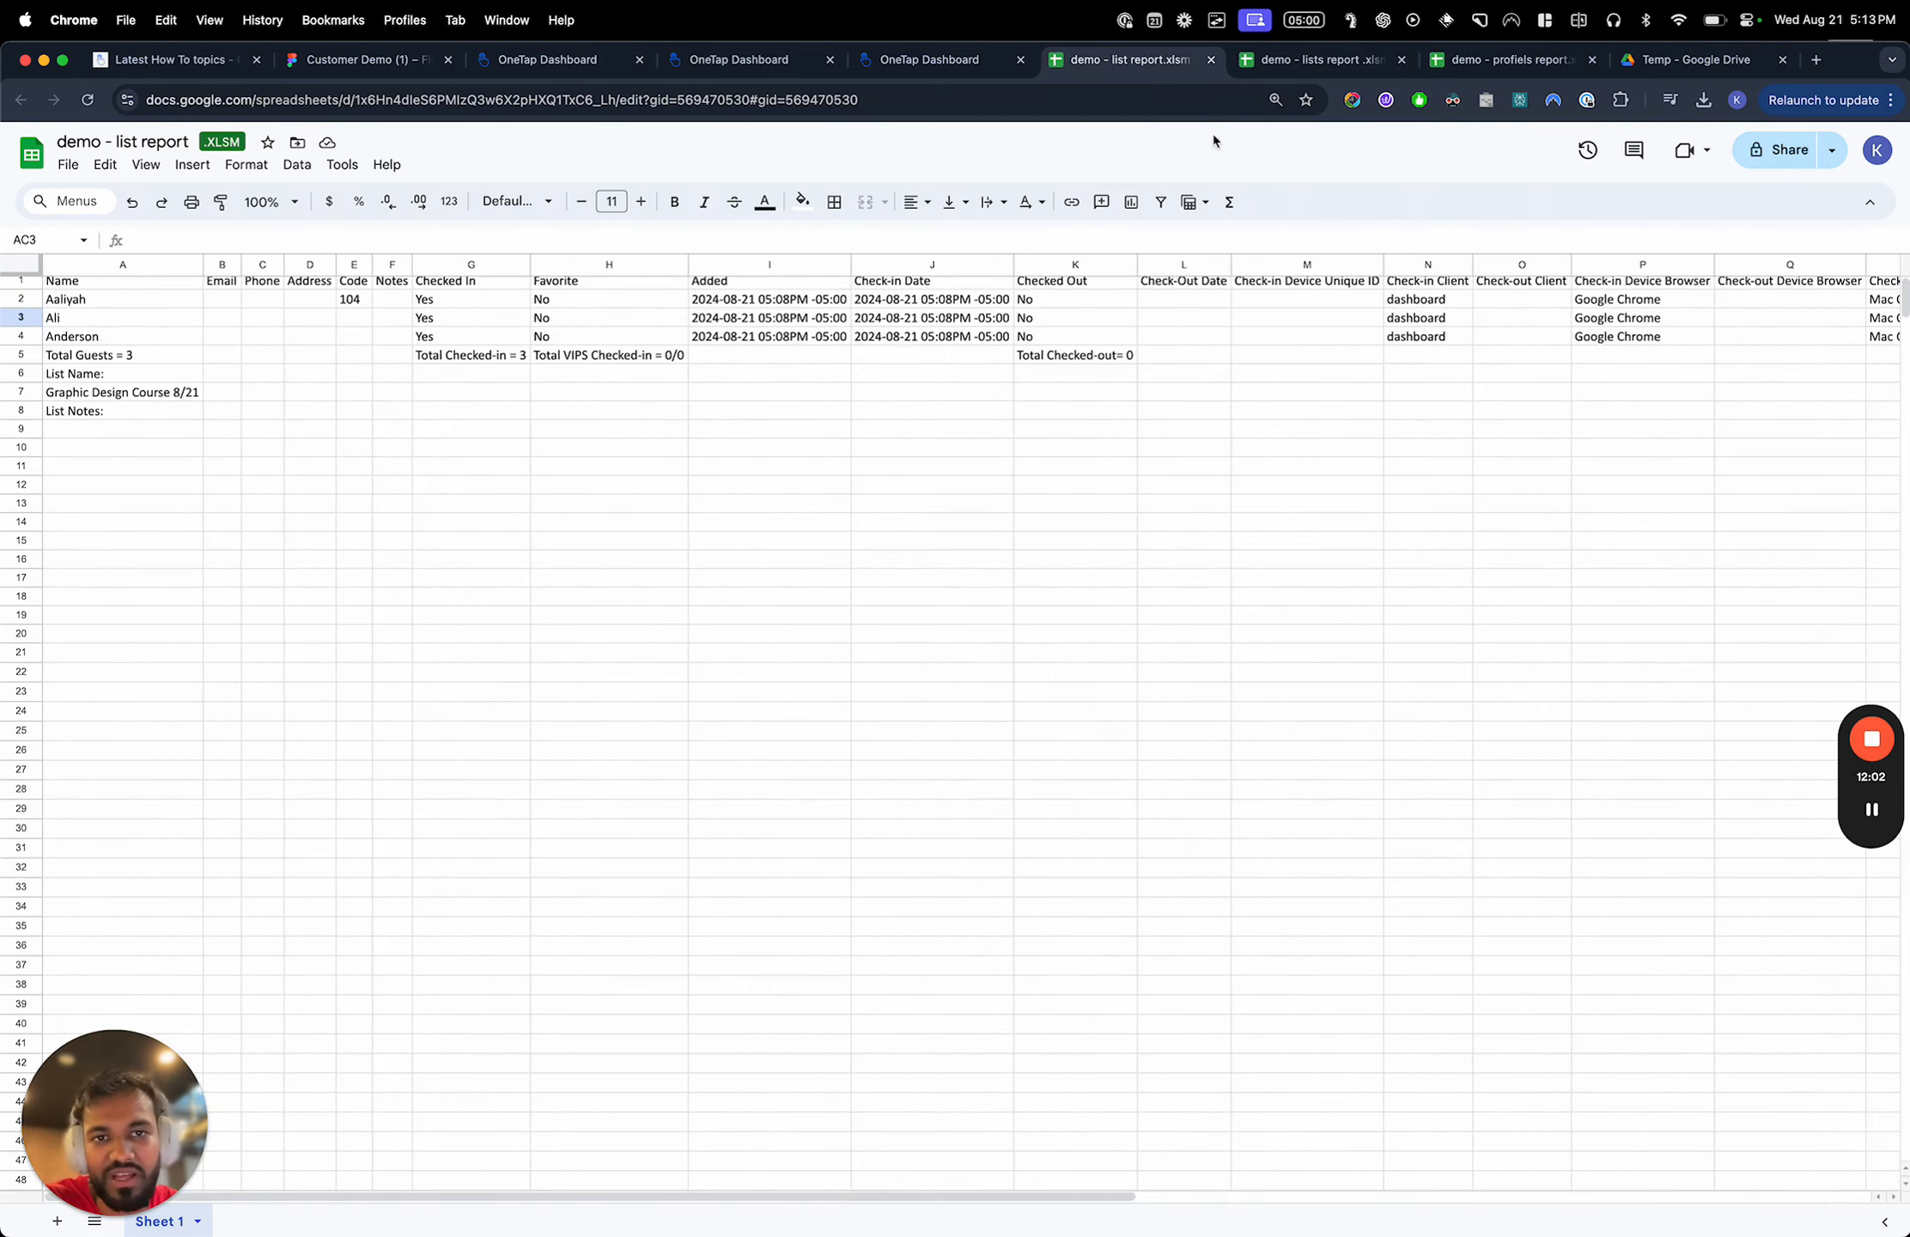
Switch back to the OneTap Dashboard, view the attendance export options for Graphic Design Course 8/21, and dismiss them
{"action": "left_click", "coordinate": [1276, 60]}
{"action": "left_click", "coordinate": [910, 61]}
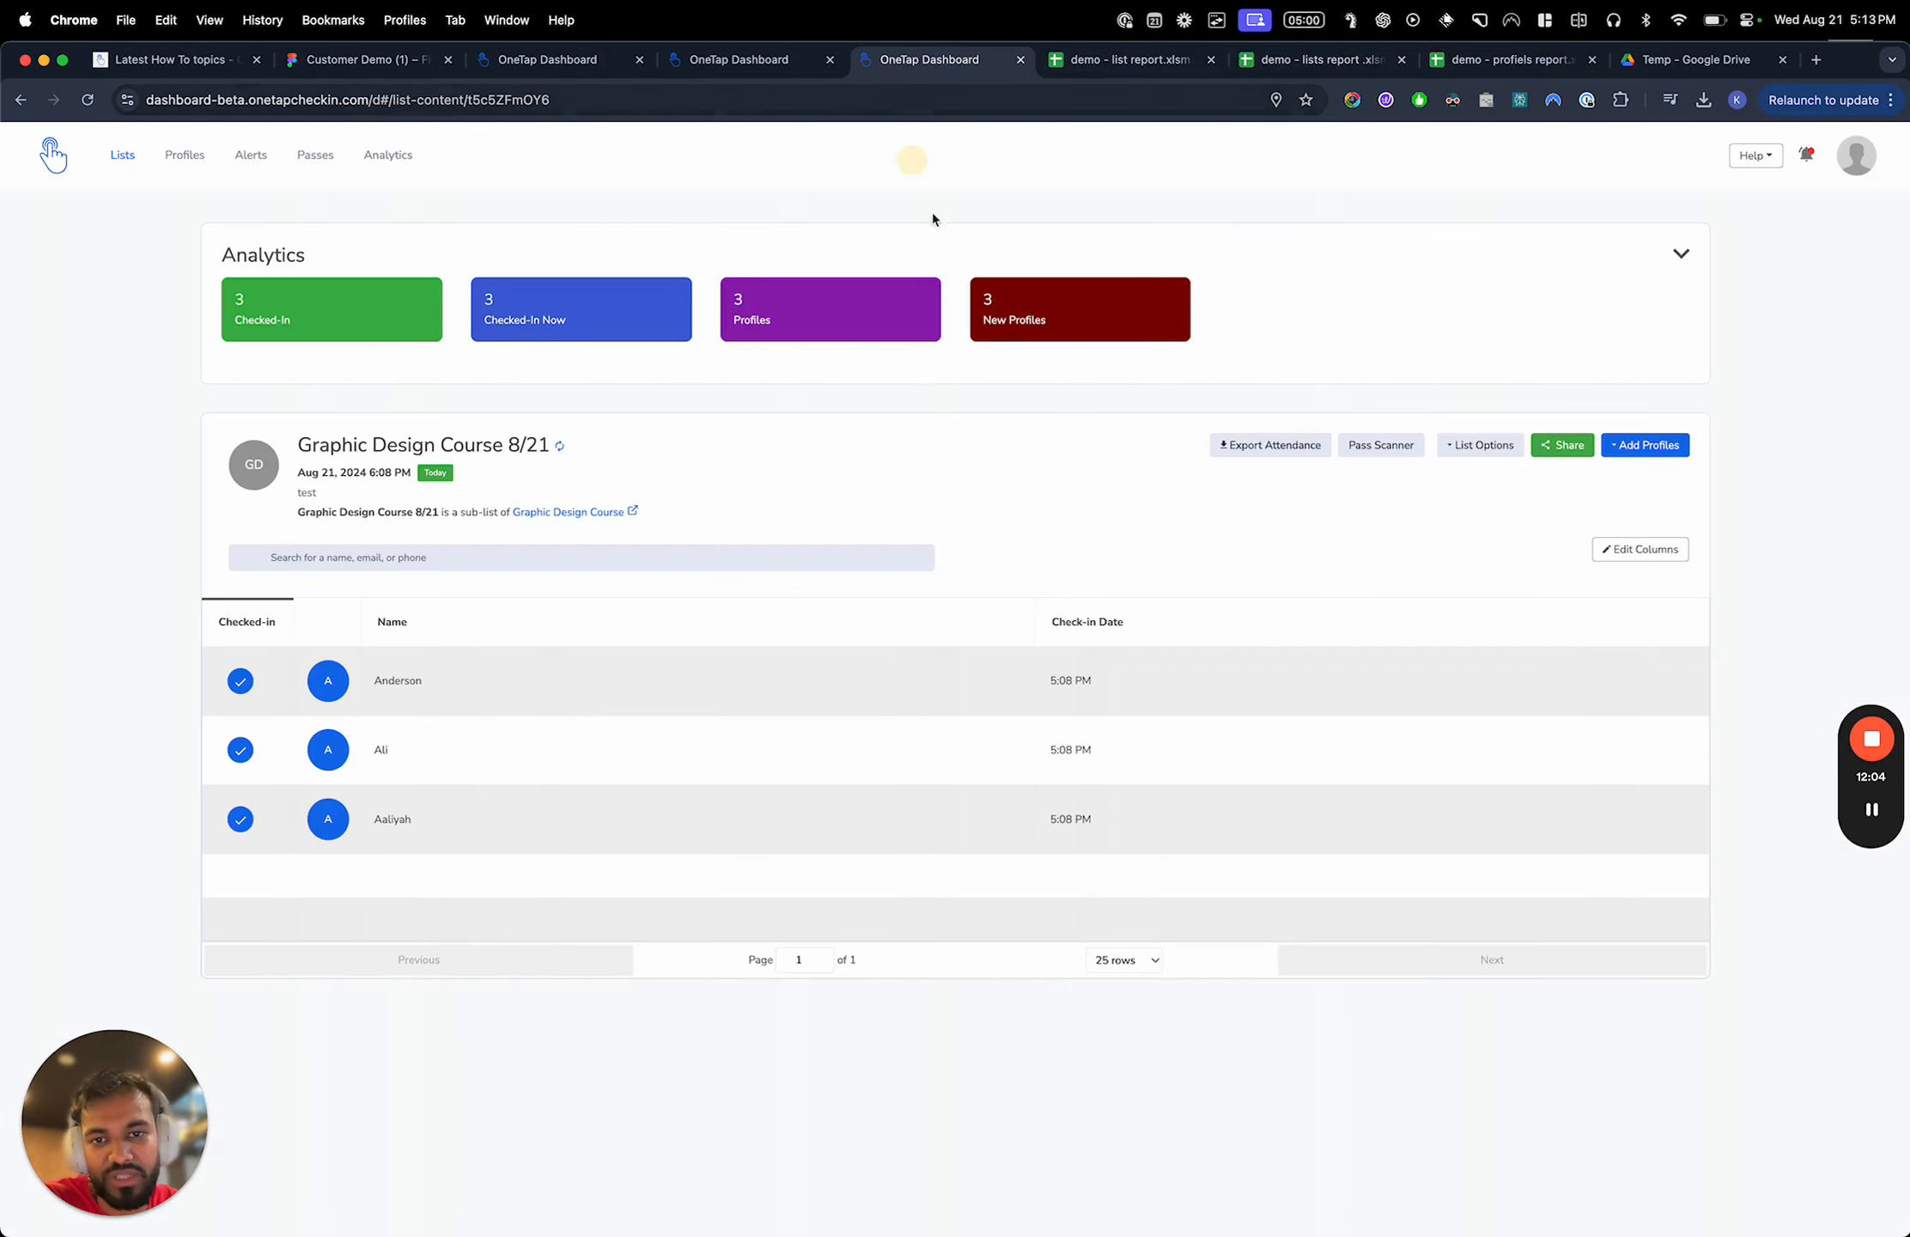
{"action": "left_click", "coordinate": [1297, 448]}
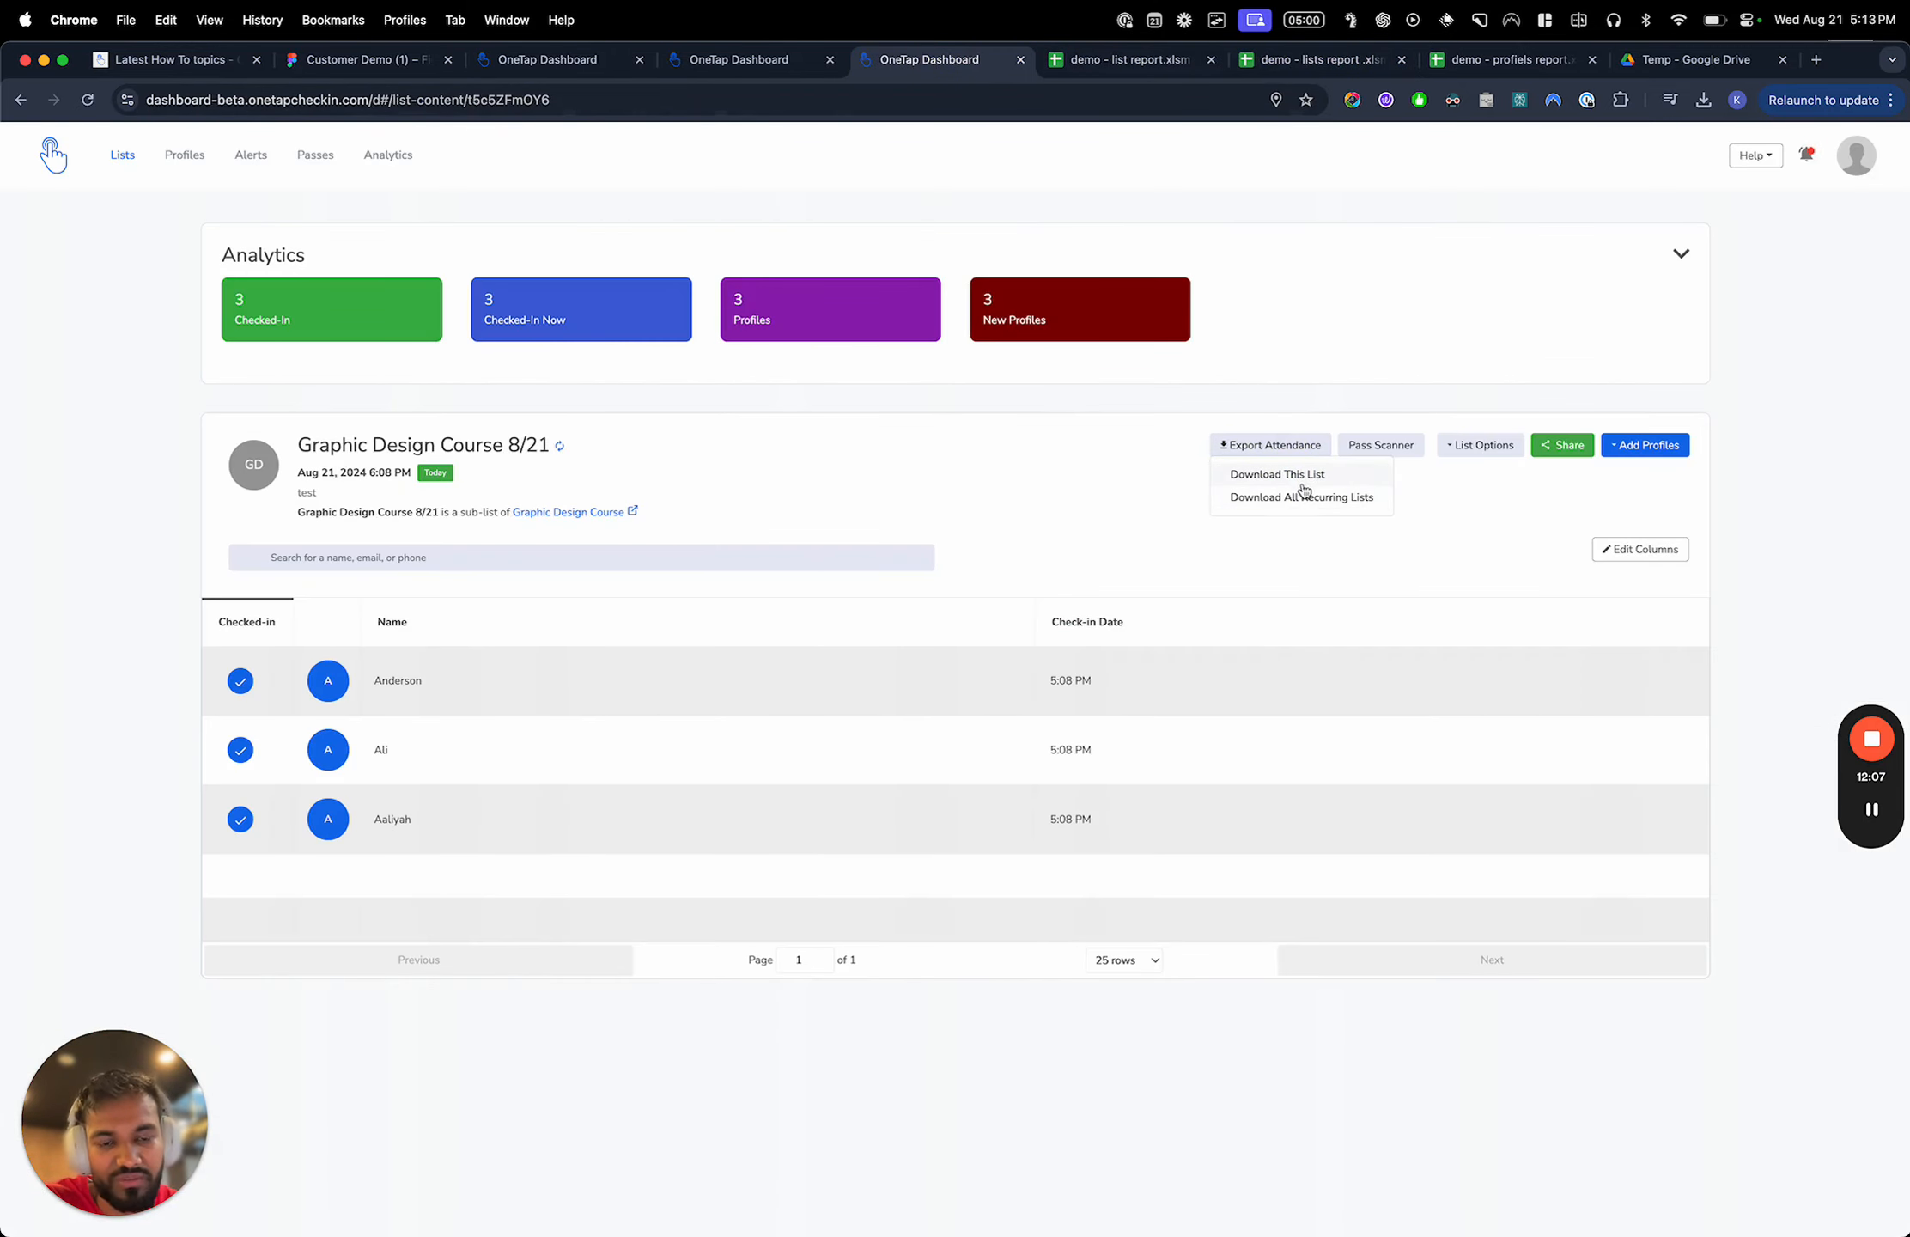
{"action": "left_click", "coordinate": [743, 382]}
From the overview of all lists, open the attendance reports and set up a List Report for Graphic Design Course
{"action": "left_click", "coordinate": [137, 163]}
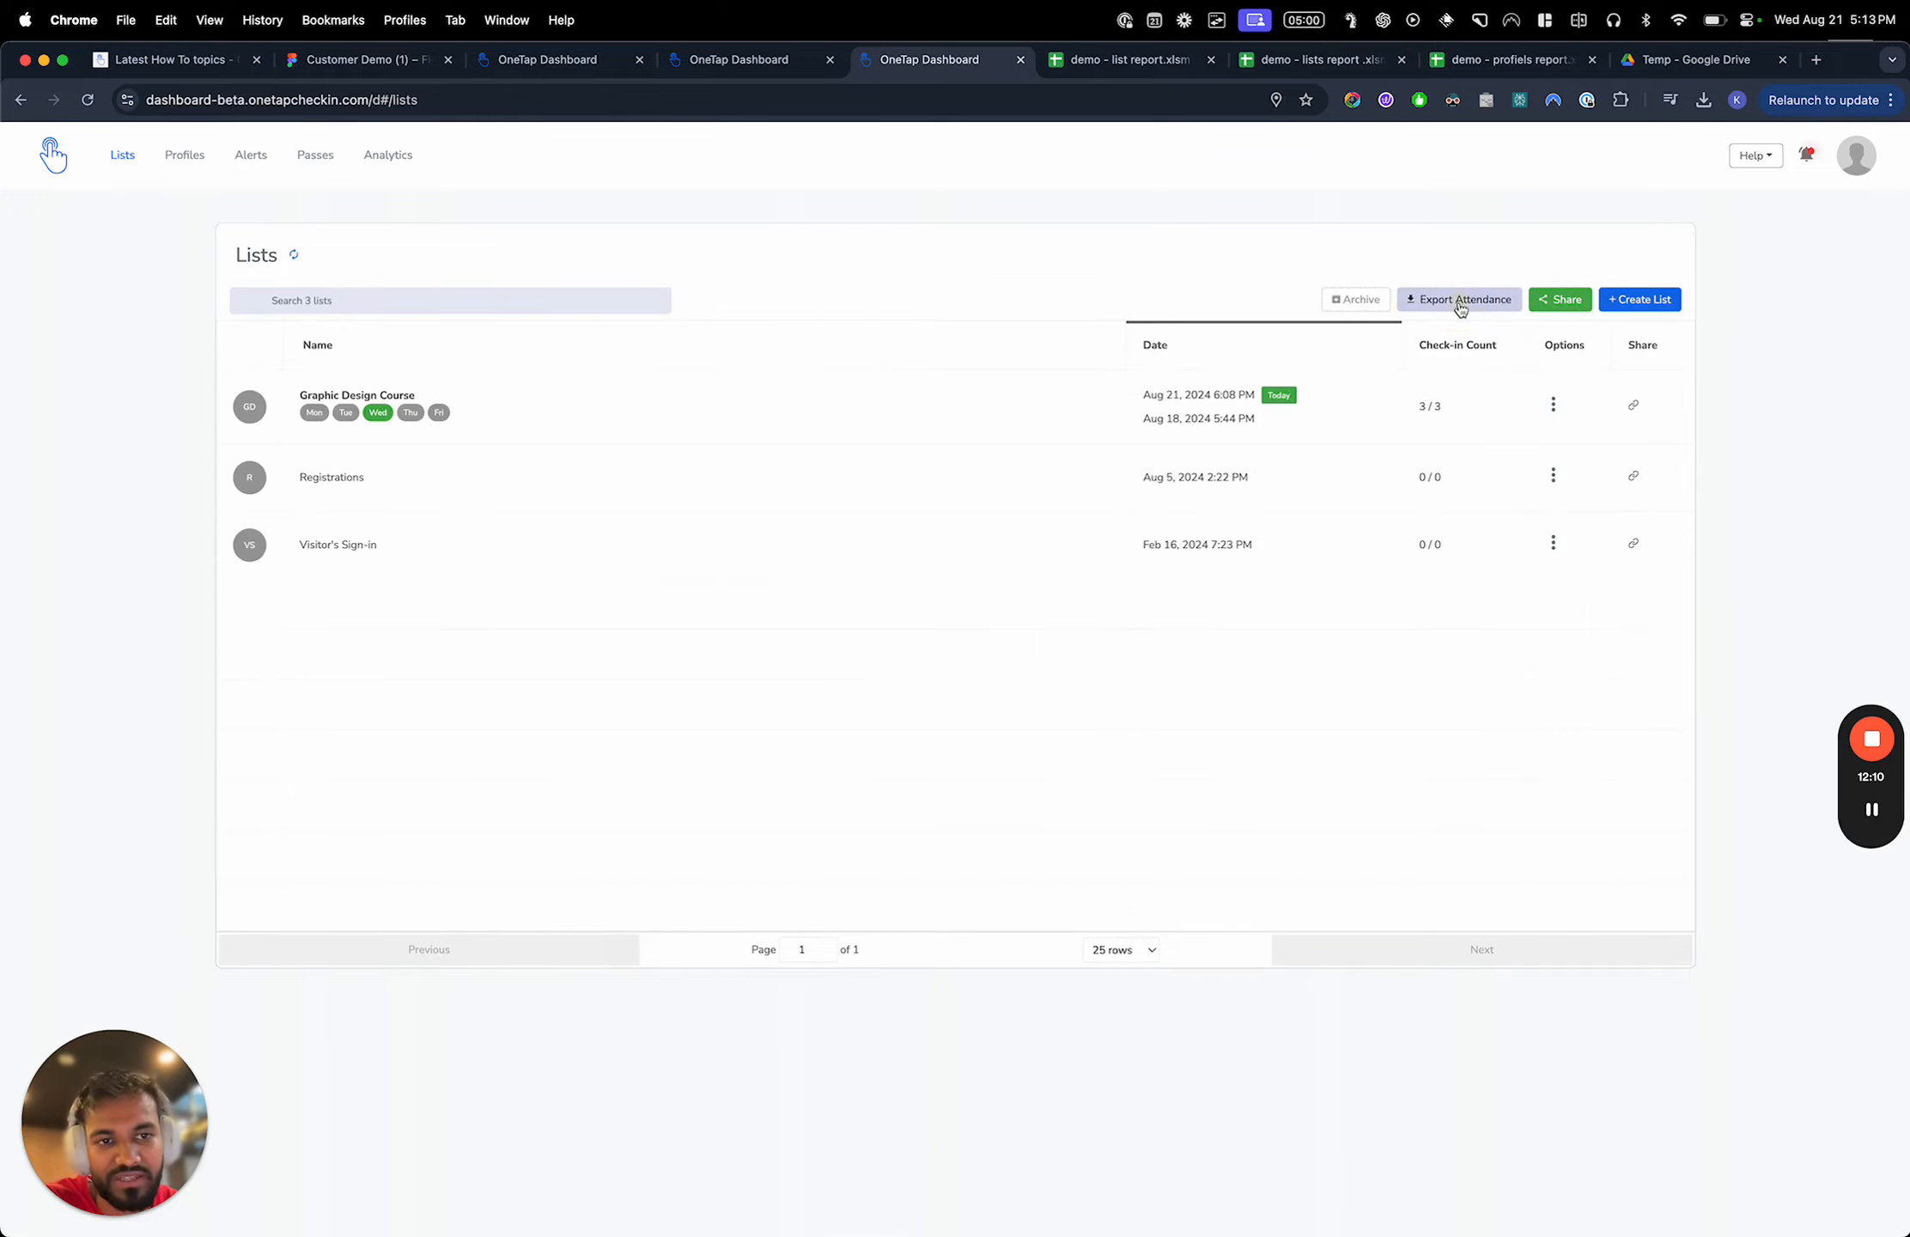
{"action": "left_click", "coordinate": [1458, 299]}
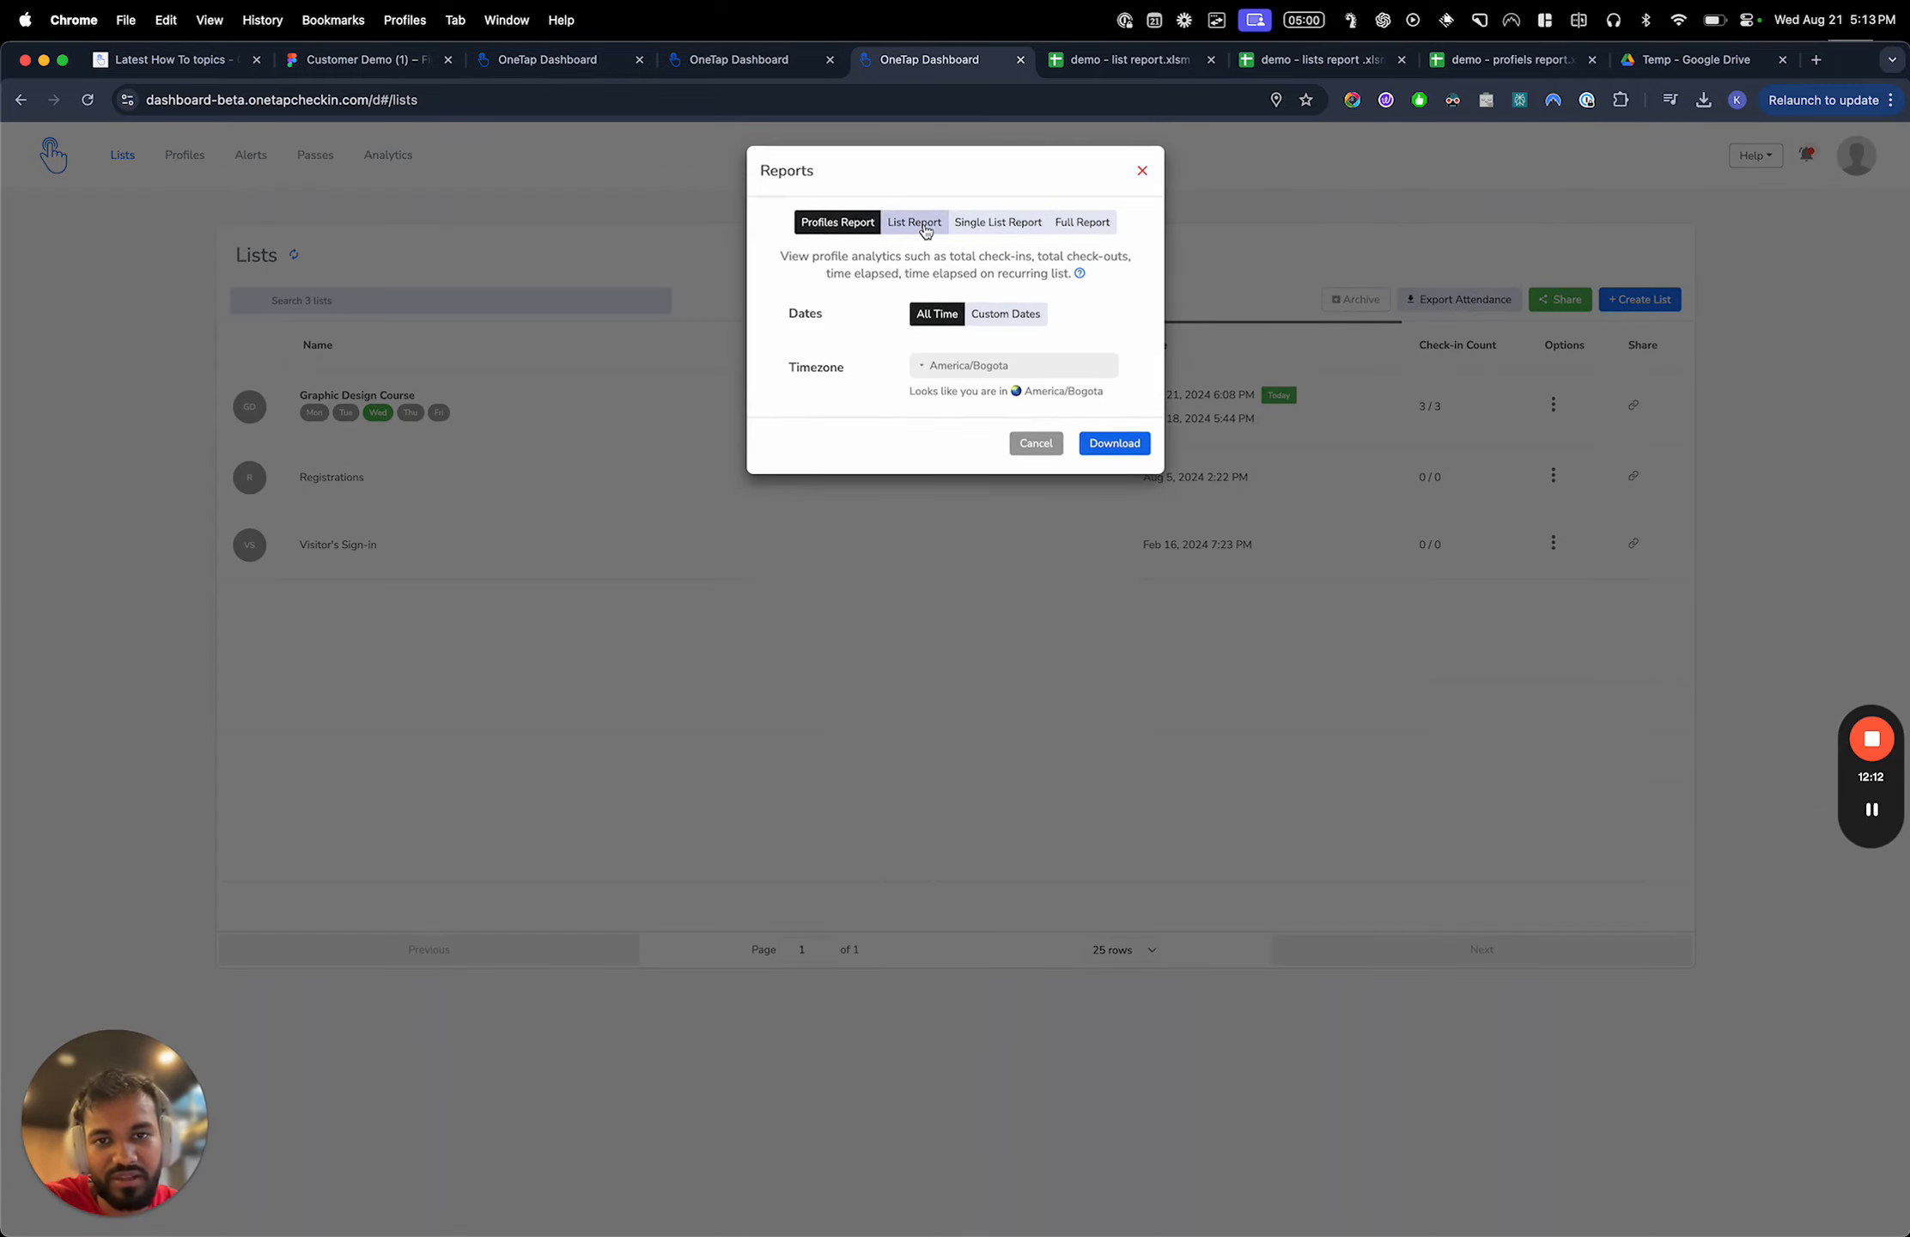
{"action": "left_click", "coordinate": [912, 223]}
{"action": "left_click", "coordinate": [962, 402]}
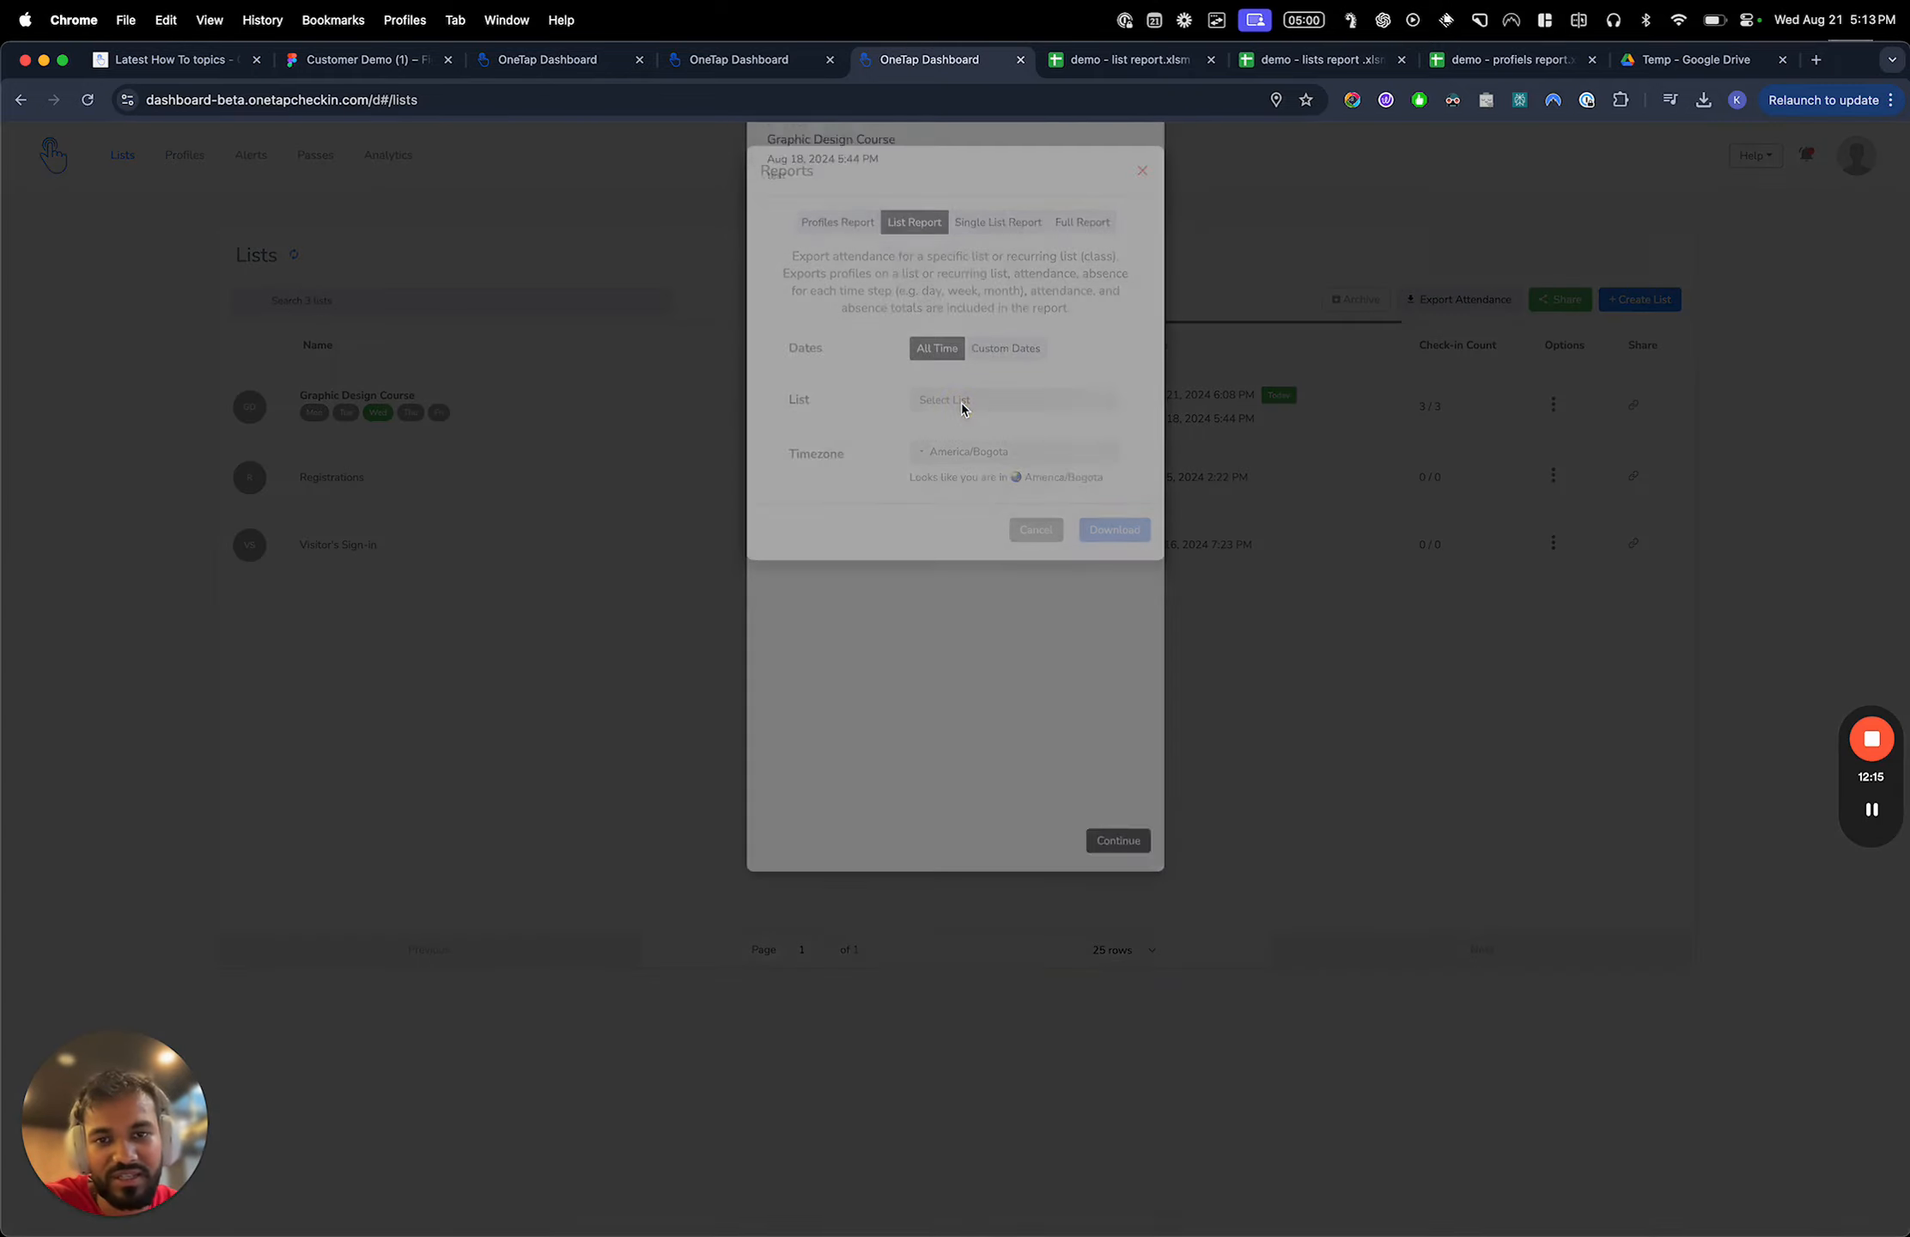
{"action": "left_click", "coordinate": [868, 319]}
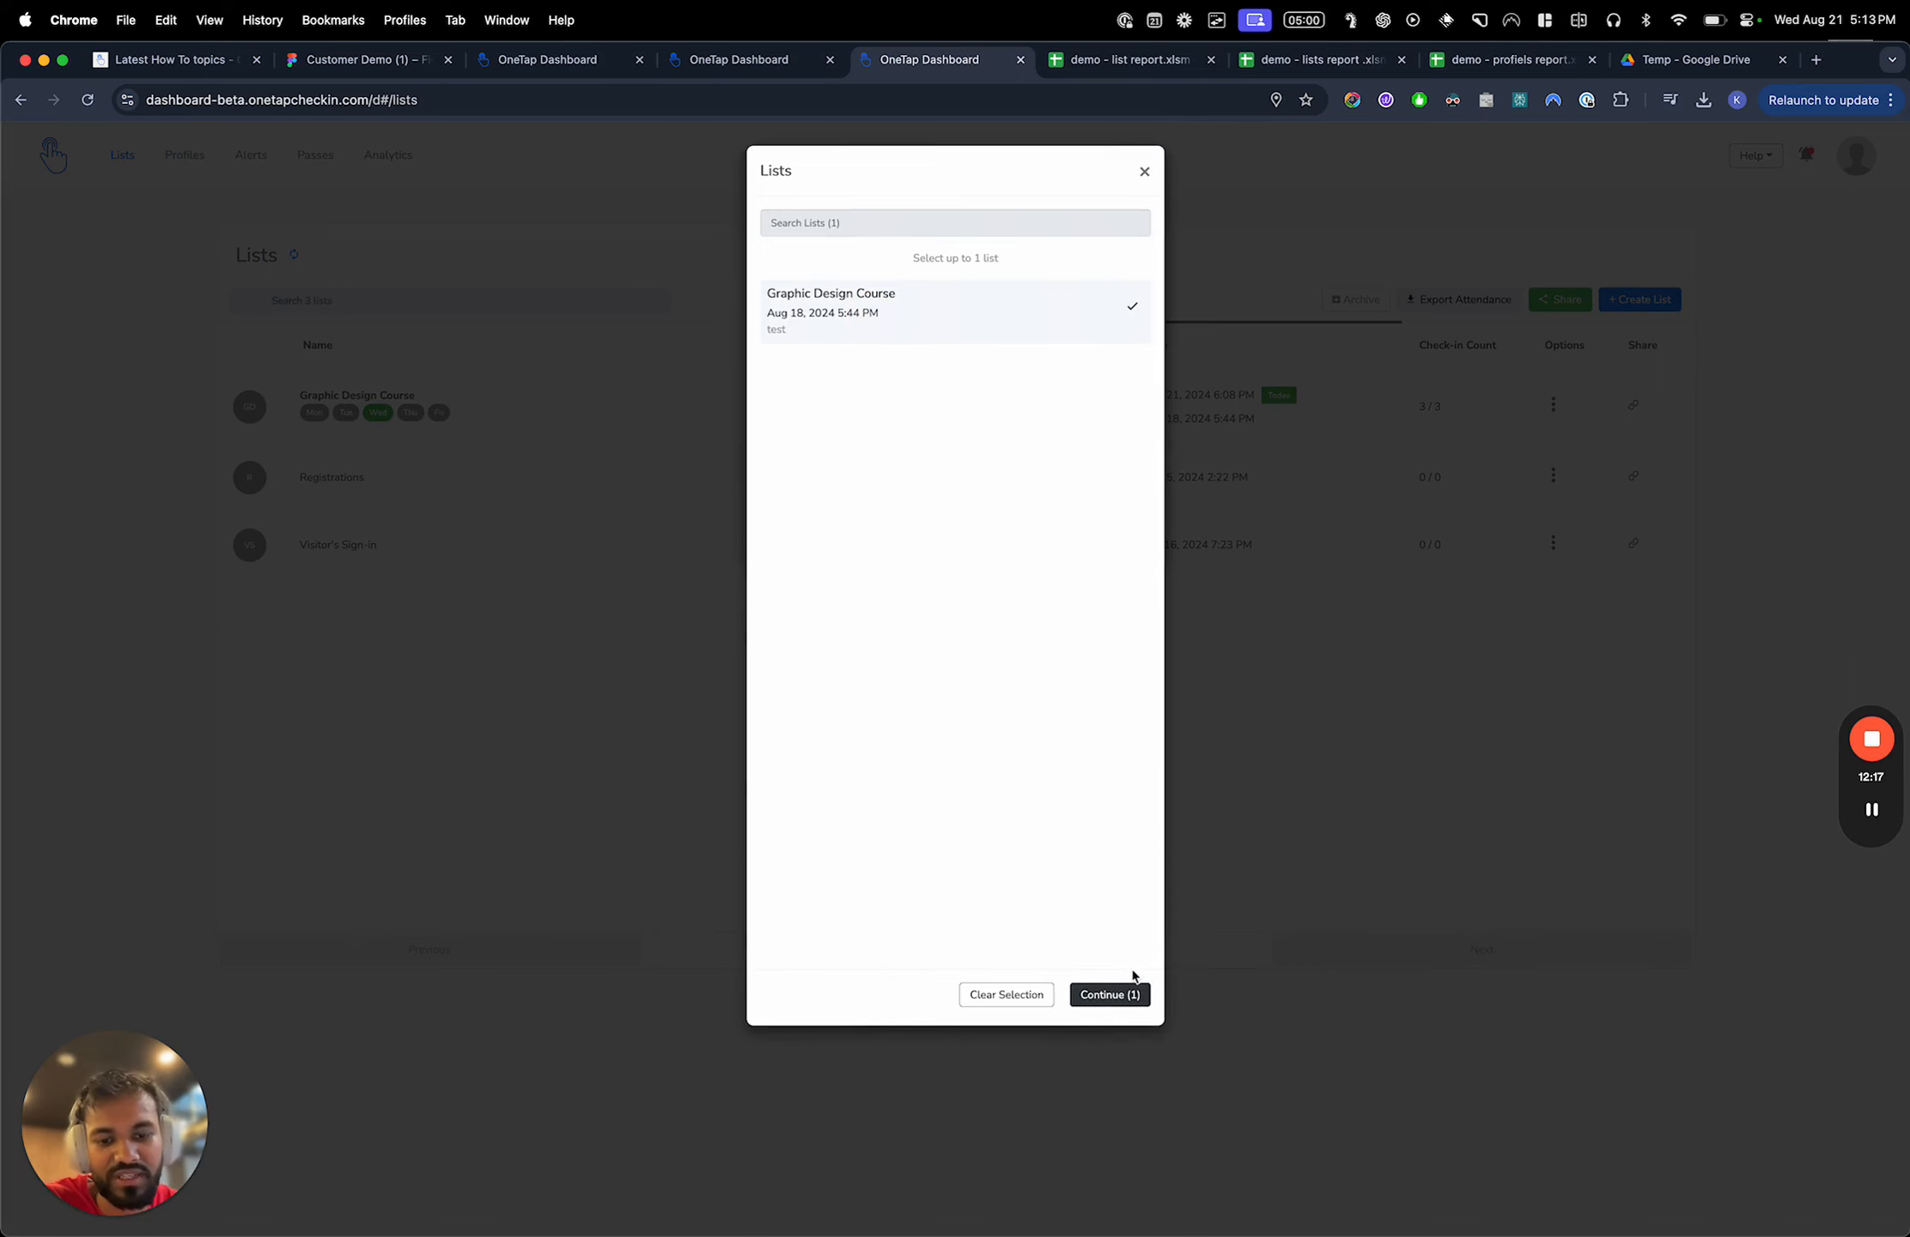
{"action": "left_click", "coordinate": [1121, 994]}
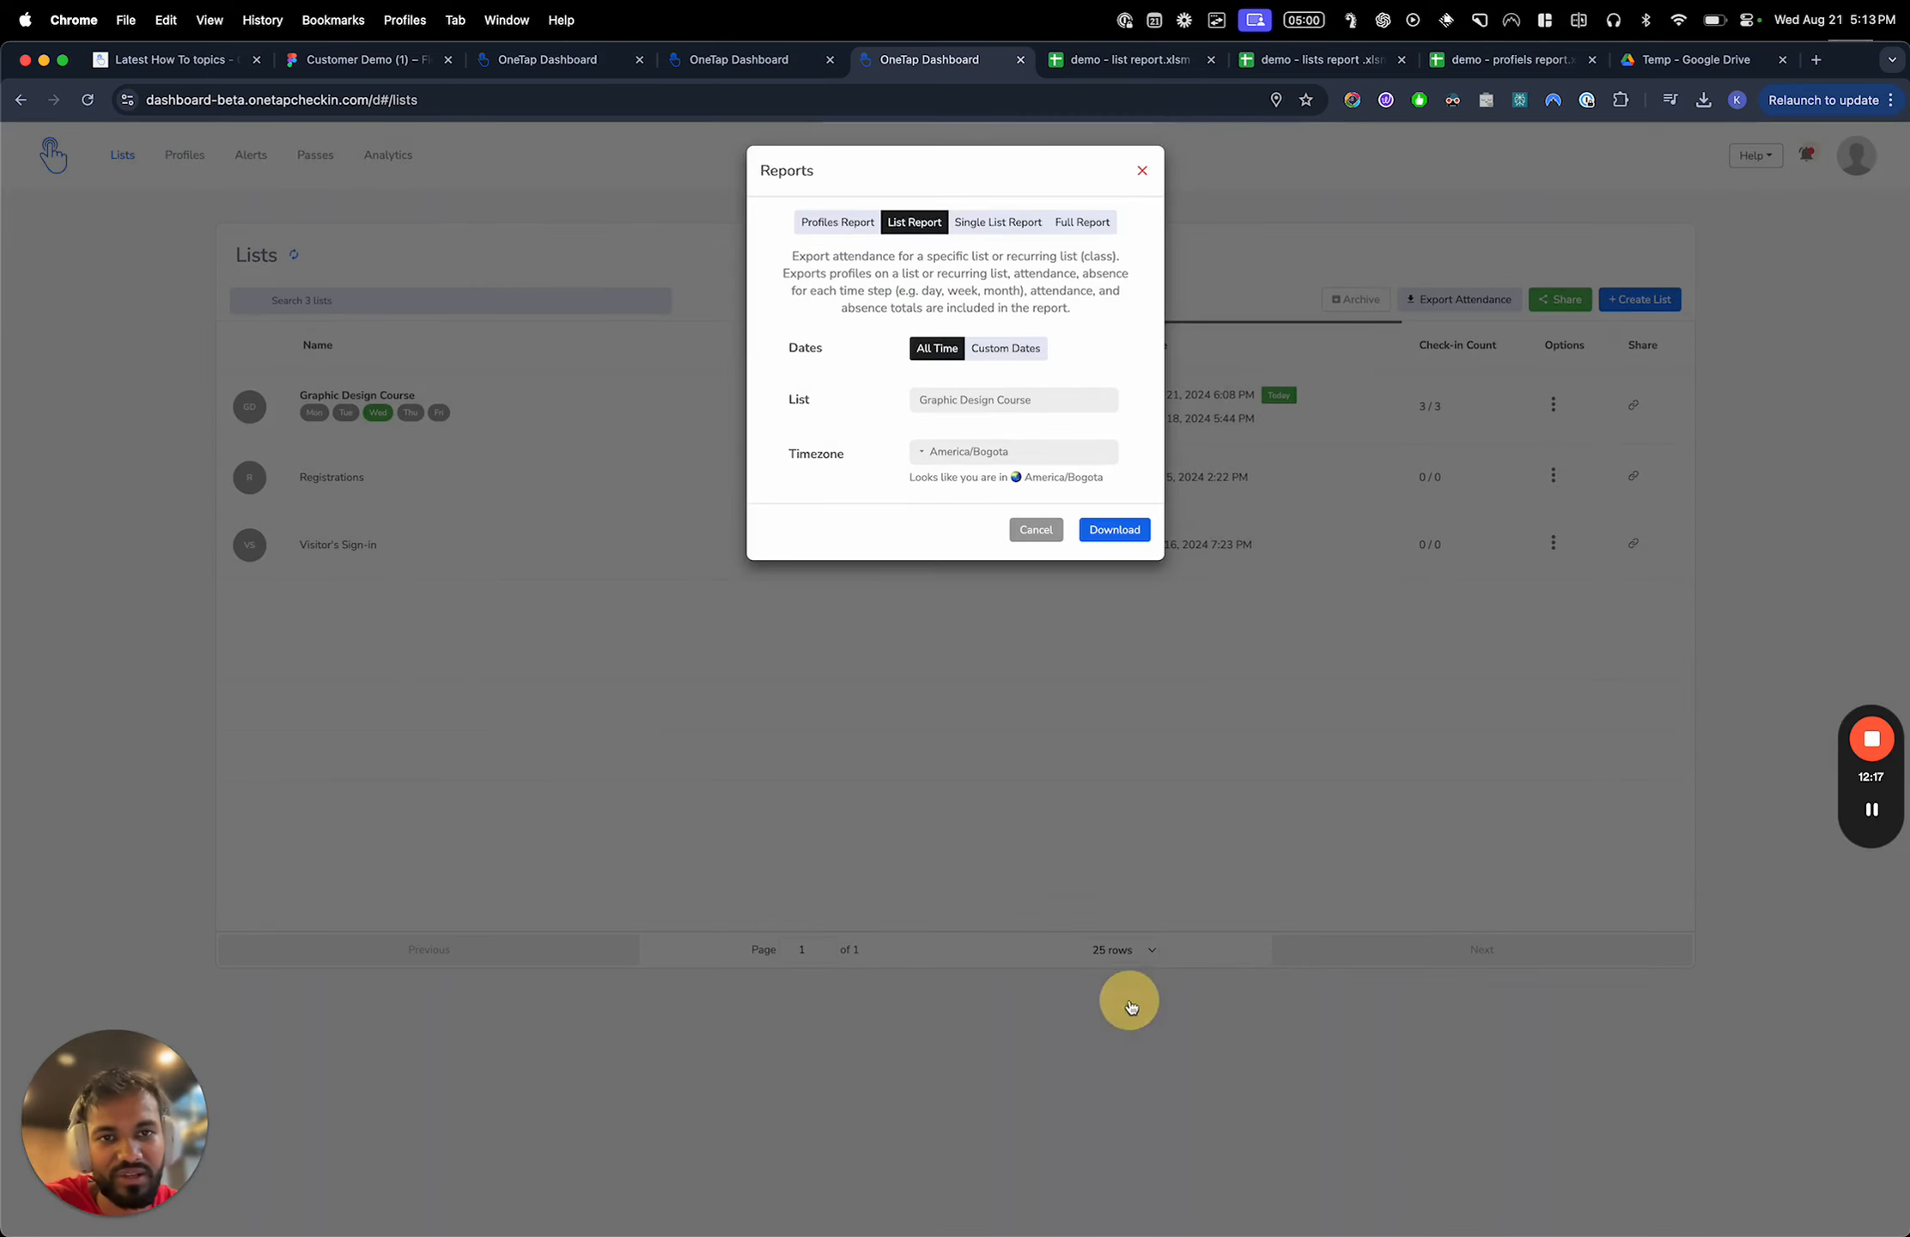
Switch to the demo - lists report spreadsheet and examine the check-in code, total appearance, check-in, check-out and missed check-in columns
{"action": "left_click", "coordinate": [1345, 64]}
{"action": "left_click", "coordinate": [674, 361]}
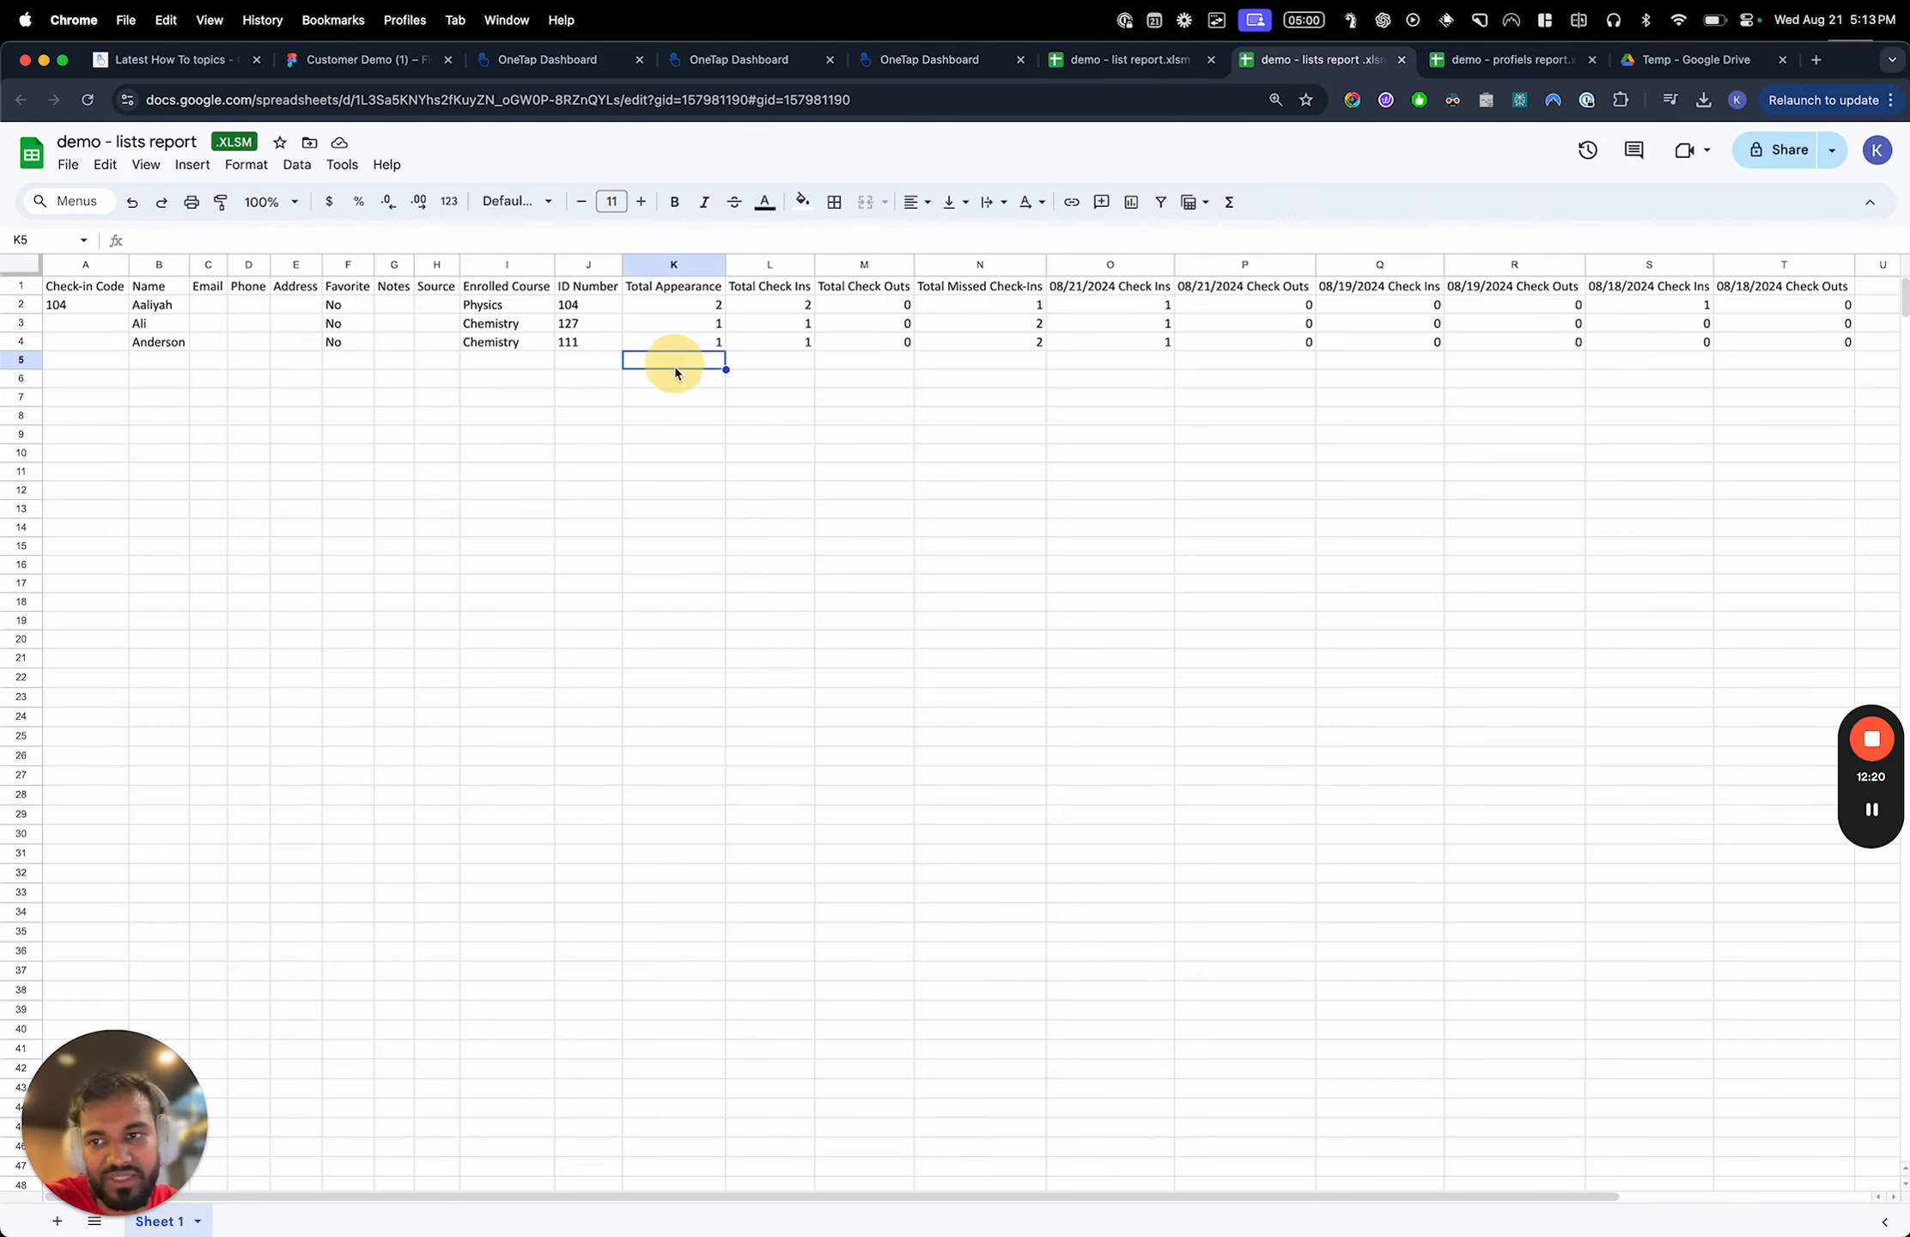
{"action": "left_click", "coordinate": [79, 289]}
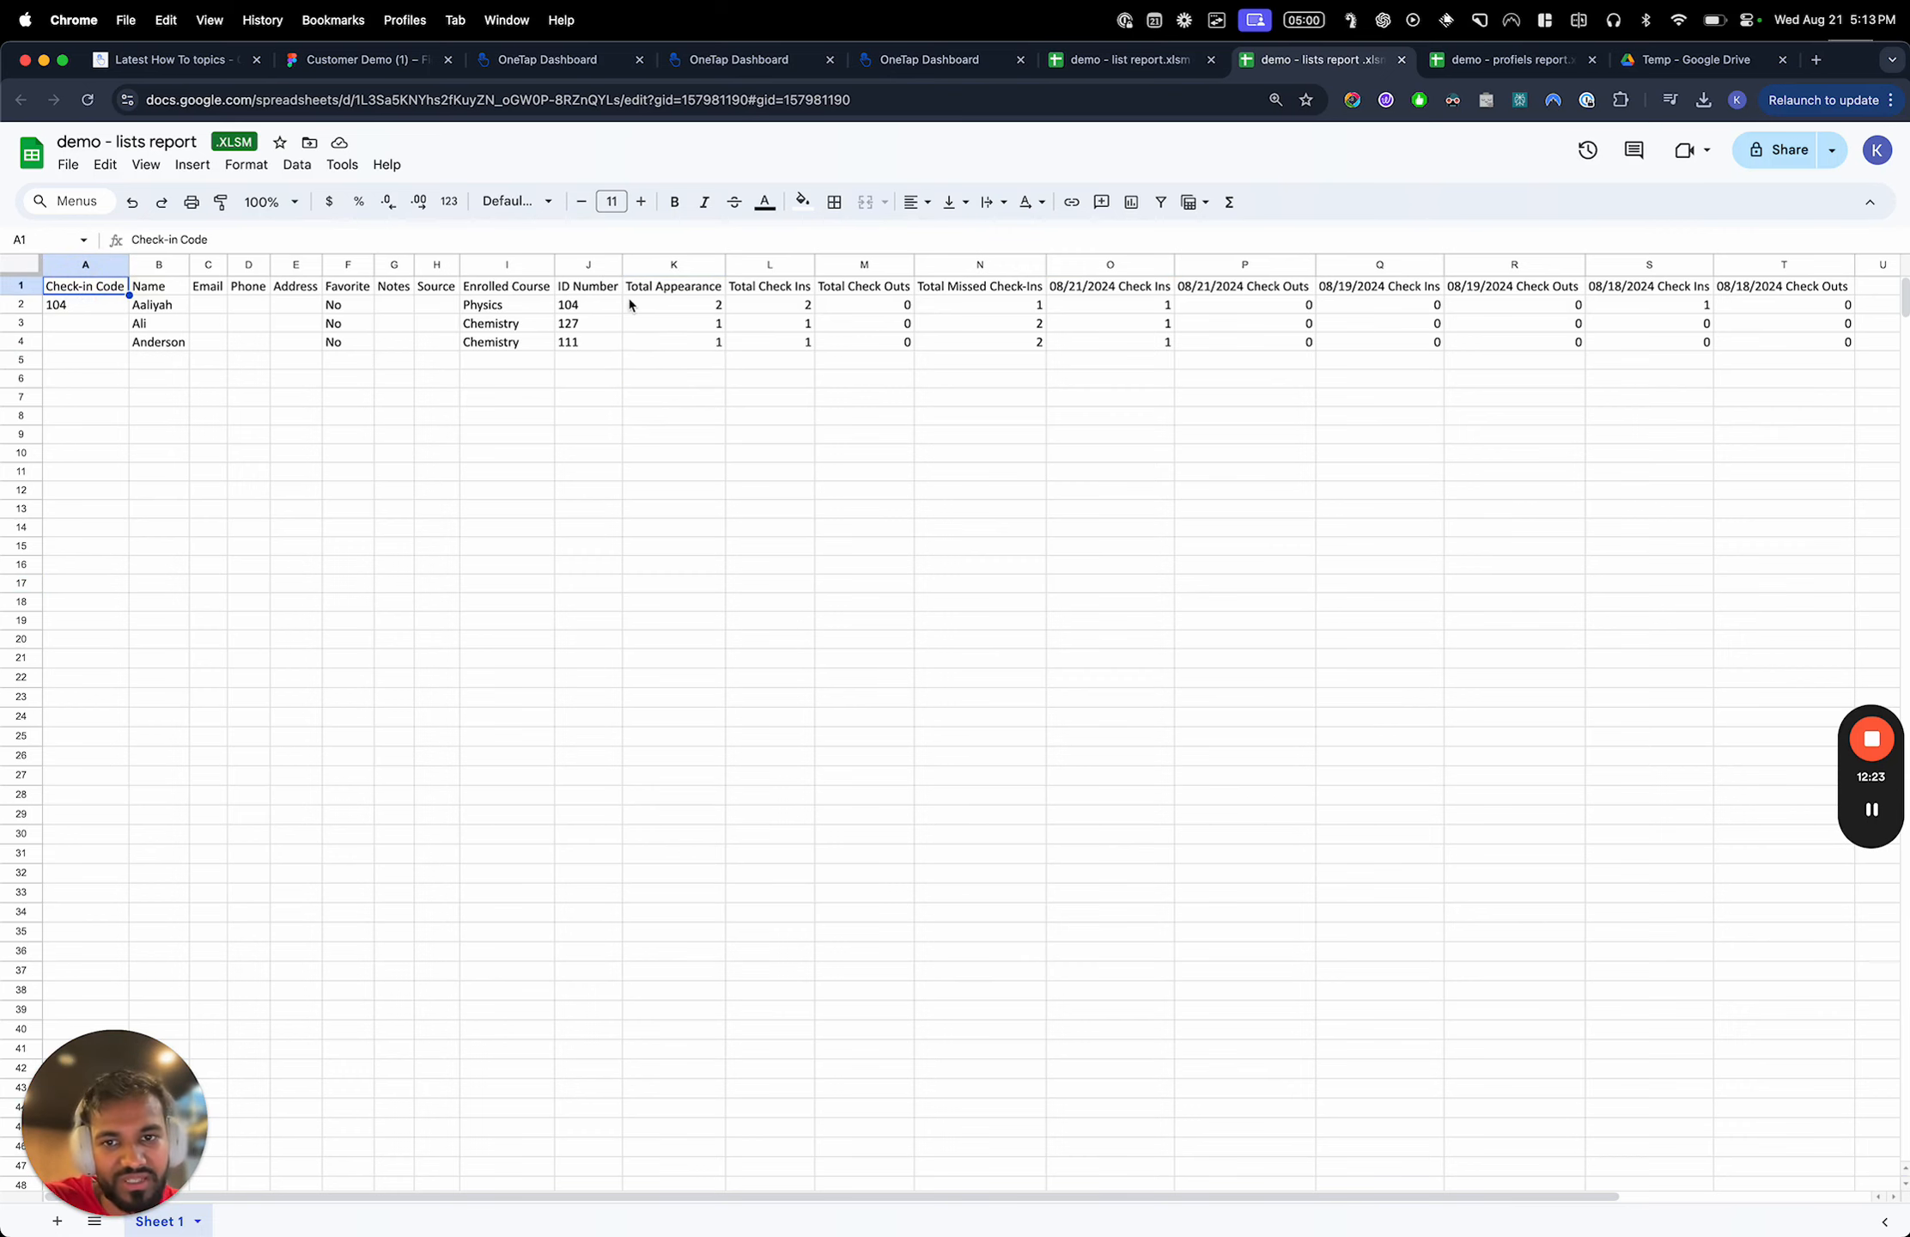
{"action": "scroll", "coordinate": [630, 304], "scroll_direction": "right", "scroll_amount": 2}
{"action": "left_click_drag", "start_coordinate": [620, 264], "coordinate": [857, 358]}
{"action": "left_click", "coordinate": [683, 300]}
{"action": "left_click", "coordinate": [894, 342]}
{"action": "scroll", "coordinate": [894, 341], "scroll_direction": "right", "scroll_amount": 5}
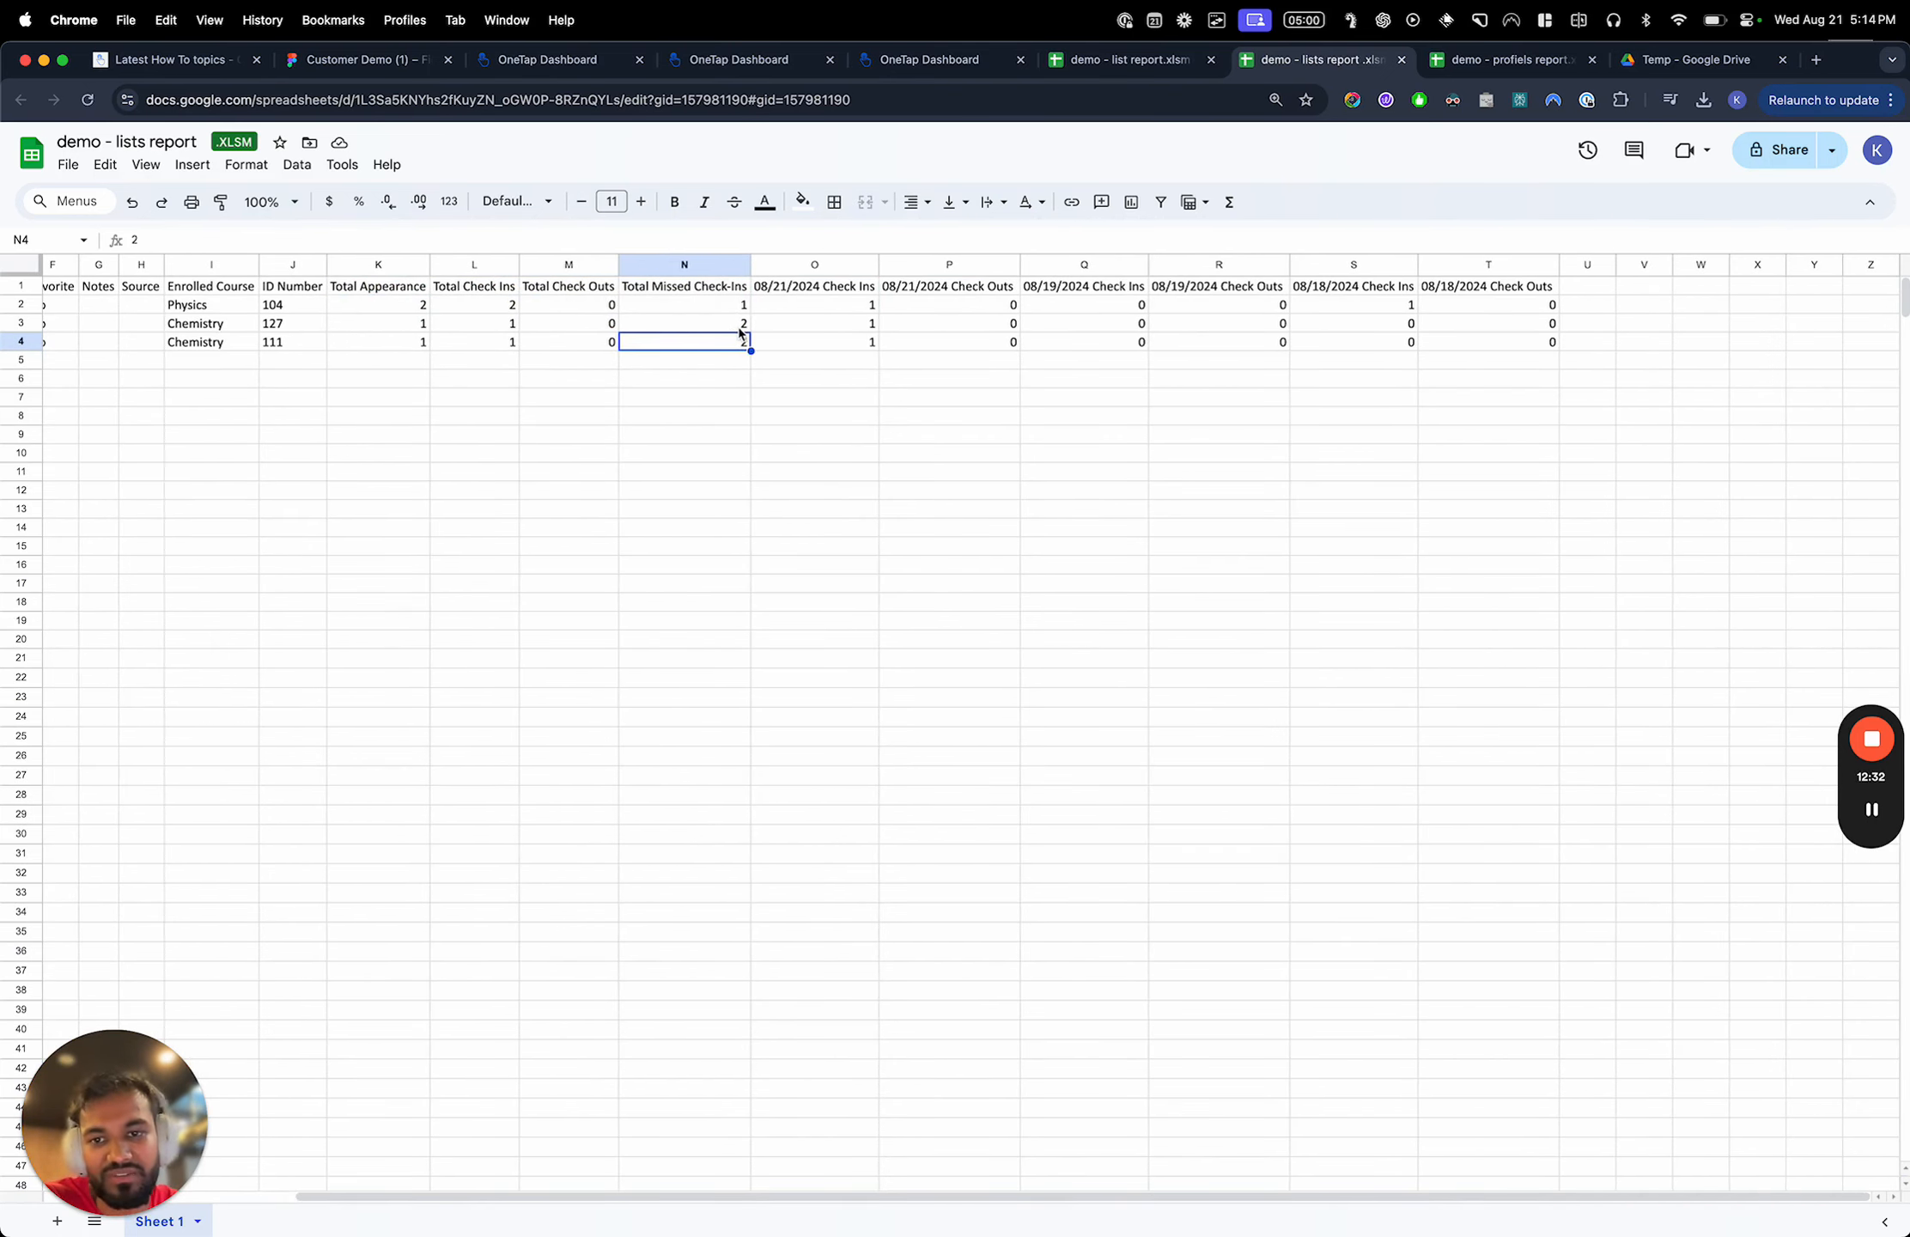
Review the per-date check-in and check-out columns in the lists report, starting with 08/21/2024
{"action": "left_click", "coordinate": [848, 288]}
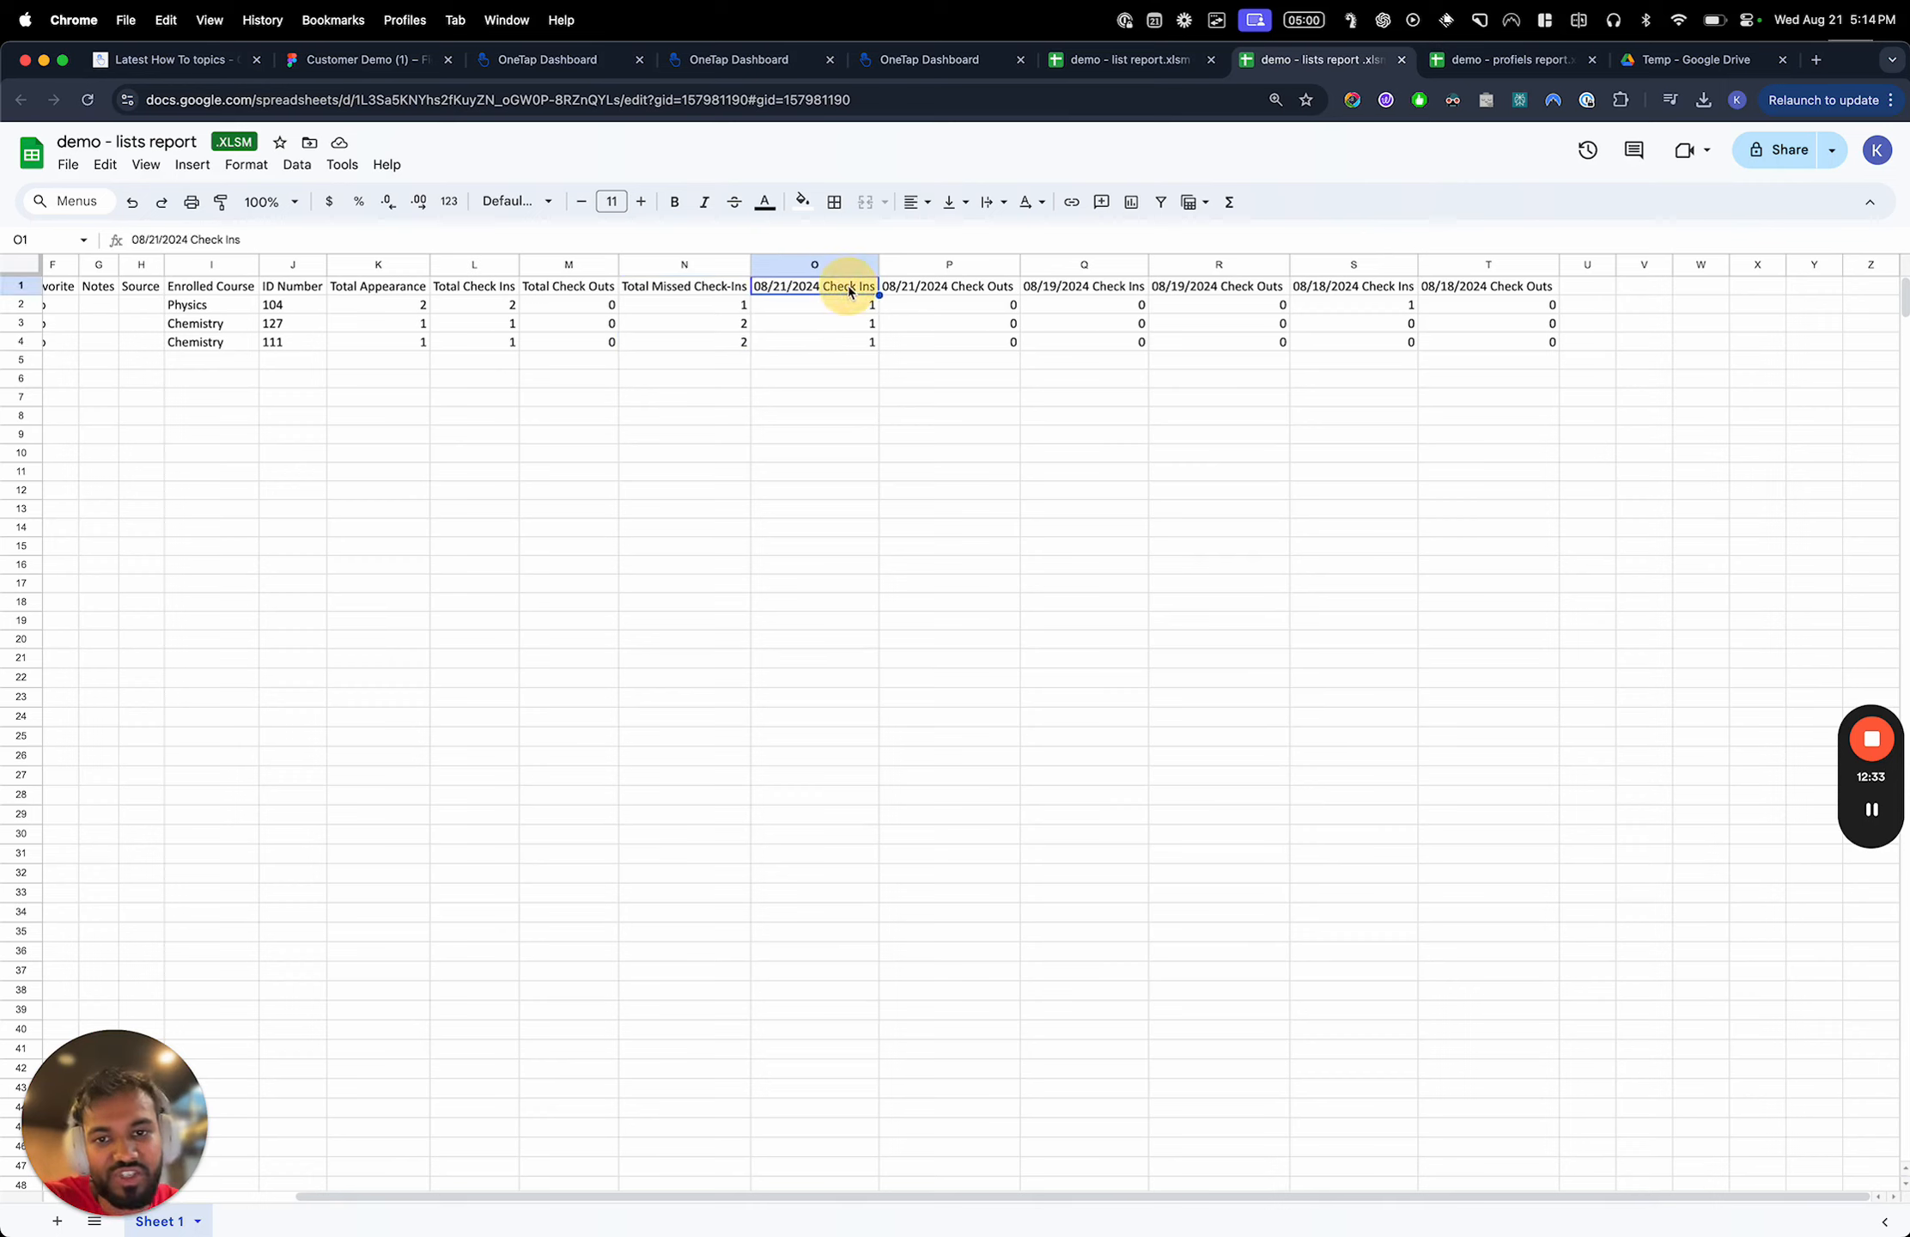
{"action": "left_click", "coordinate": [974, 291]}
{"action": "left_click", "coordinate": [769, 292]}
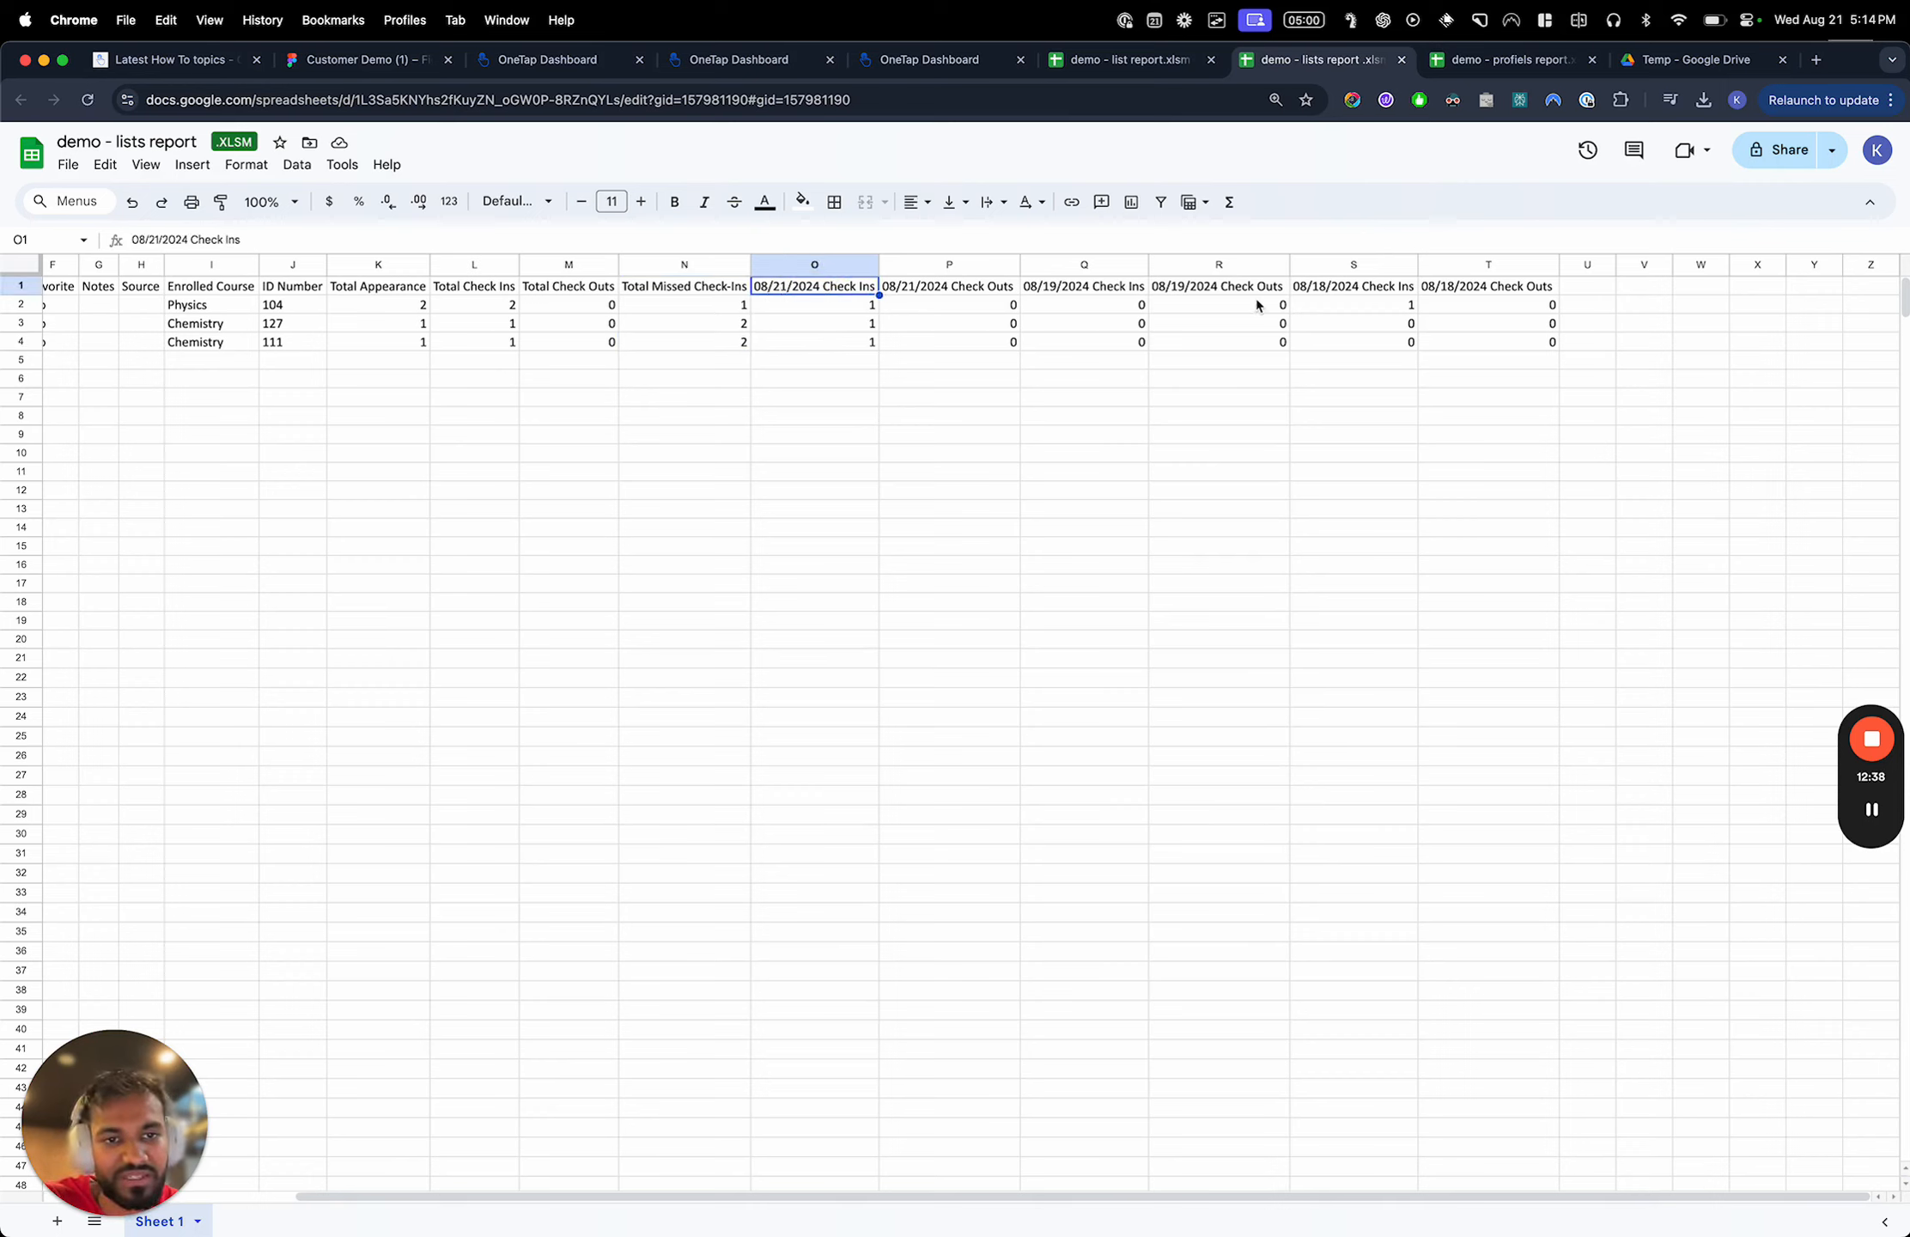
{"action": "scroll", "coordinate": [1439, 309], "scroll_direction": "left", "scroll_amount": 5}
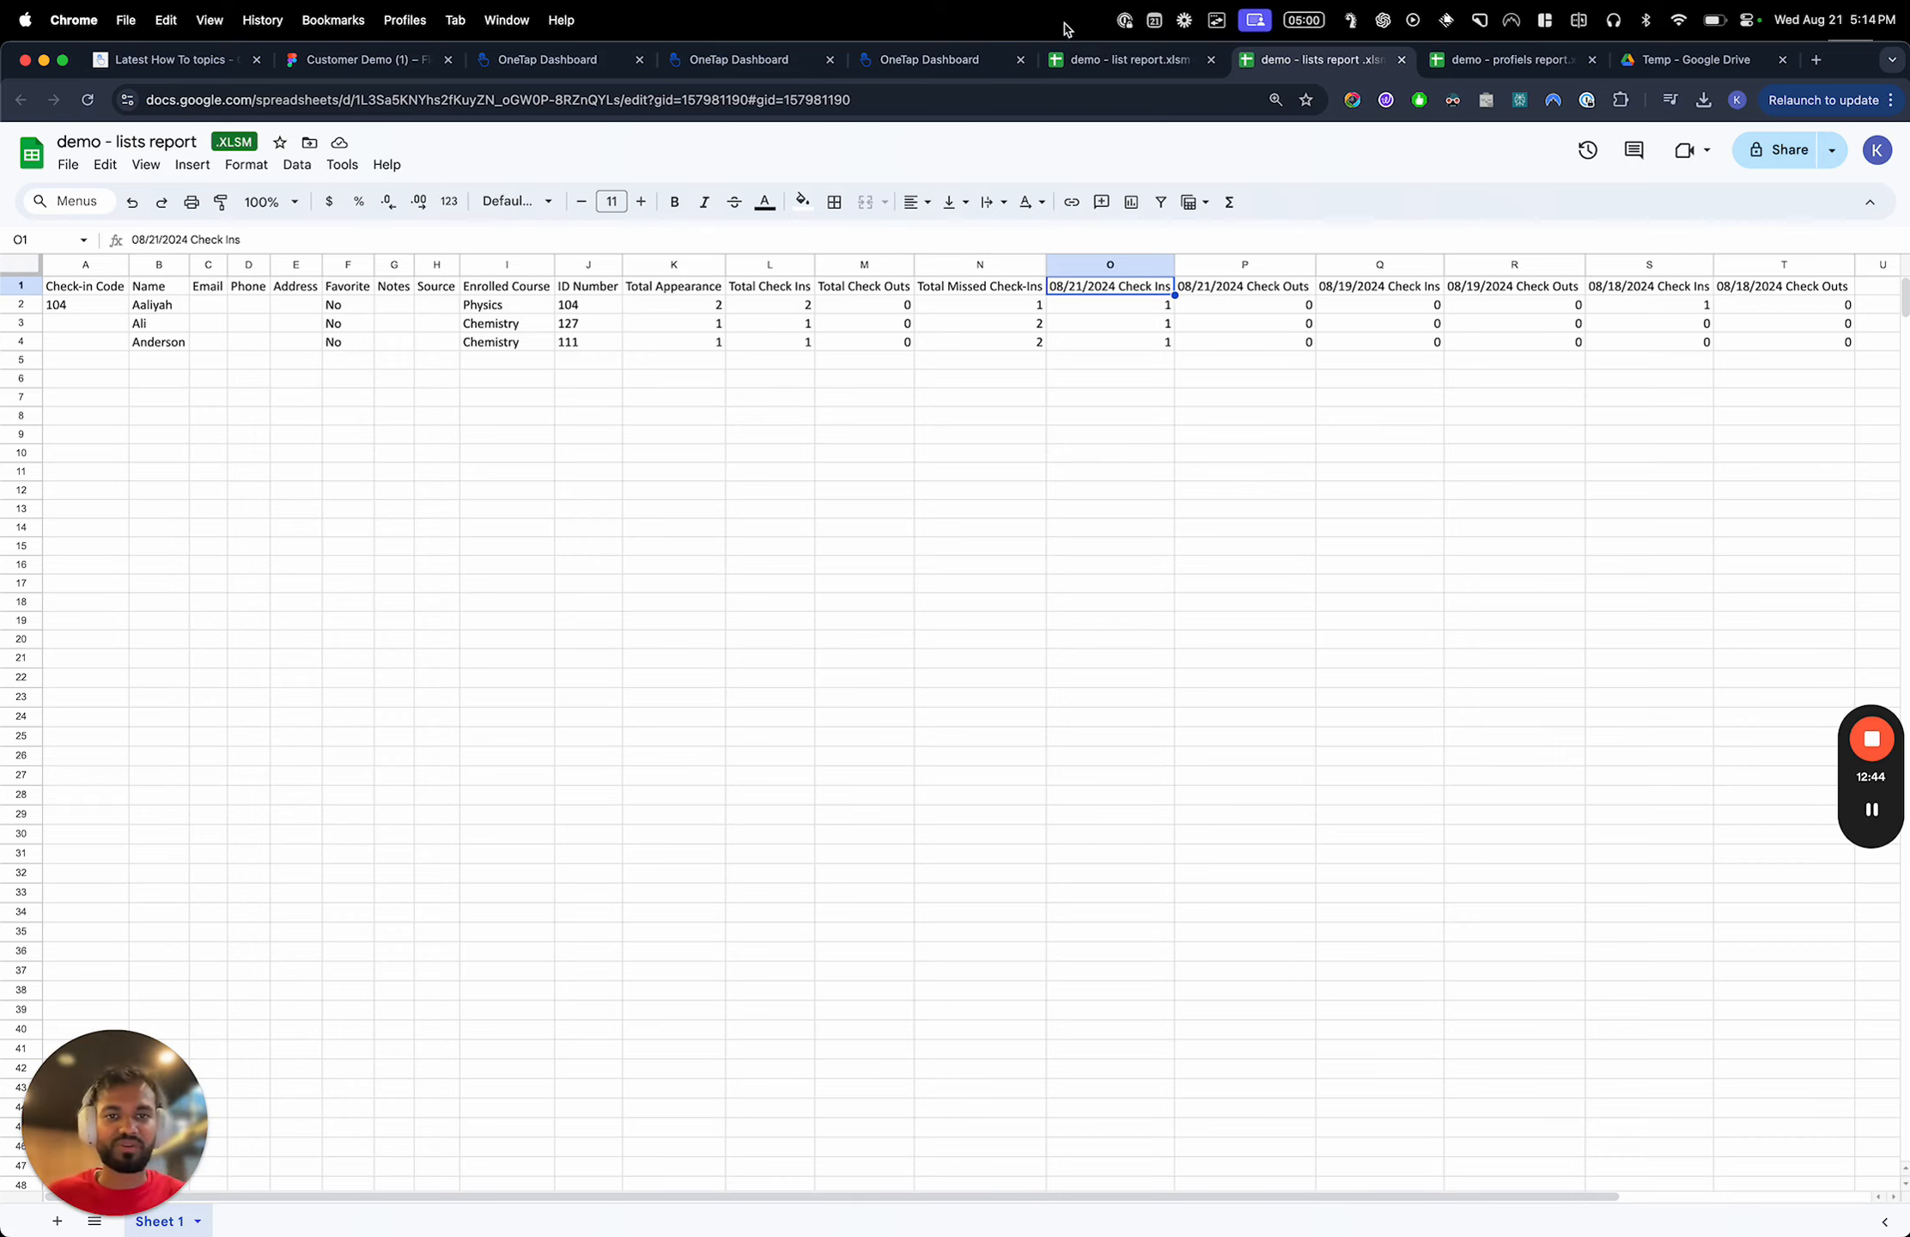
Choose the Profiles Report in OneTap's attendance reports and switch to the demo - profiels report spreadsheet
{"action": "left_click", "coordinate": [884, 60]}
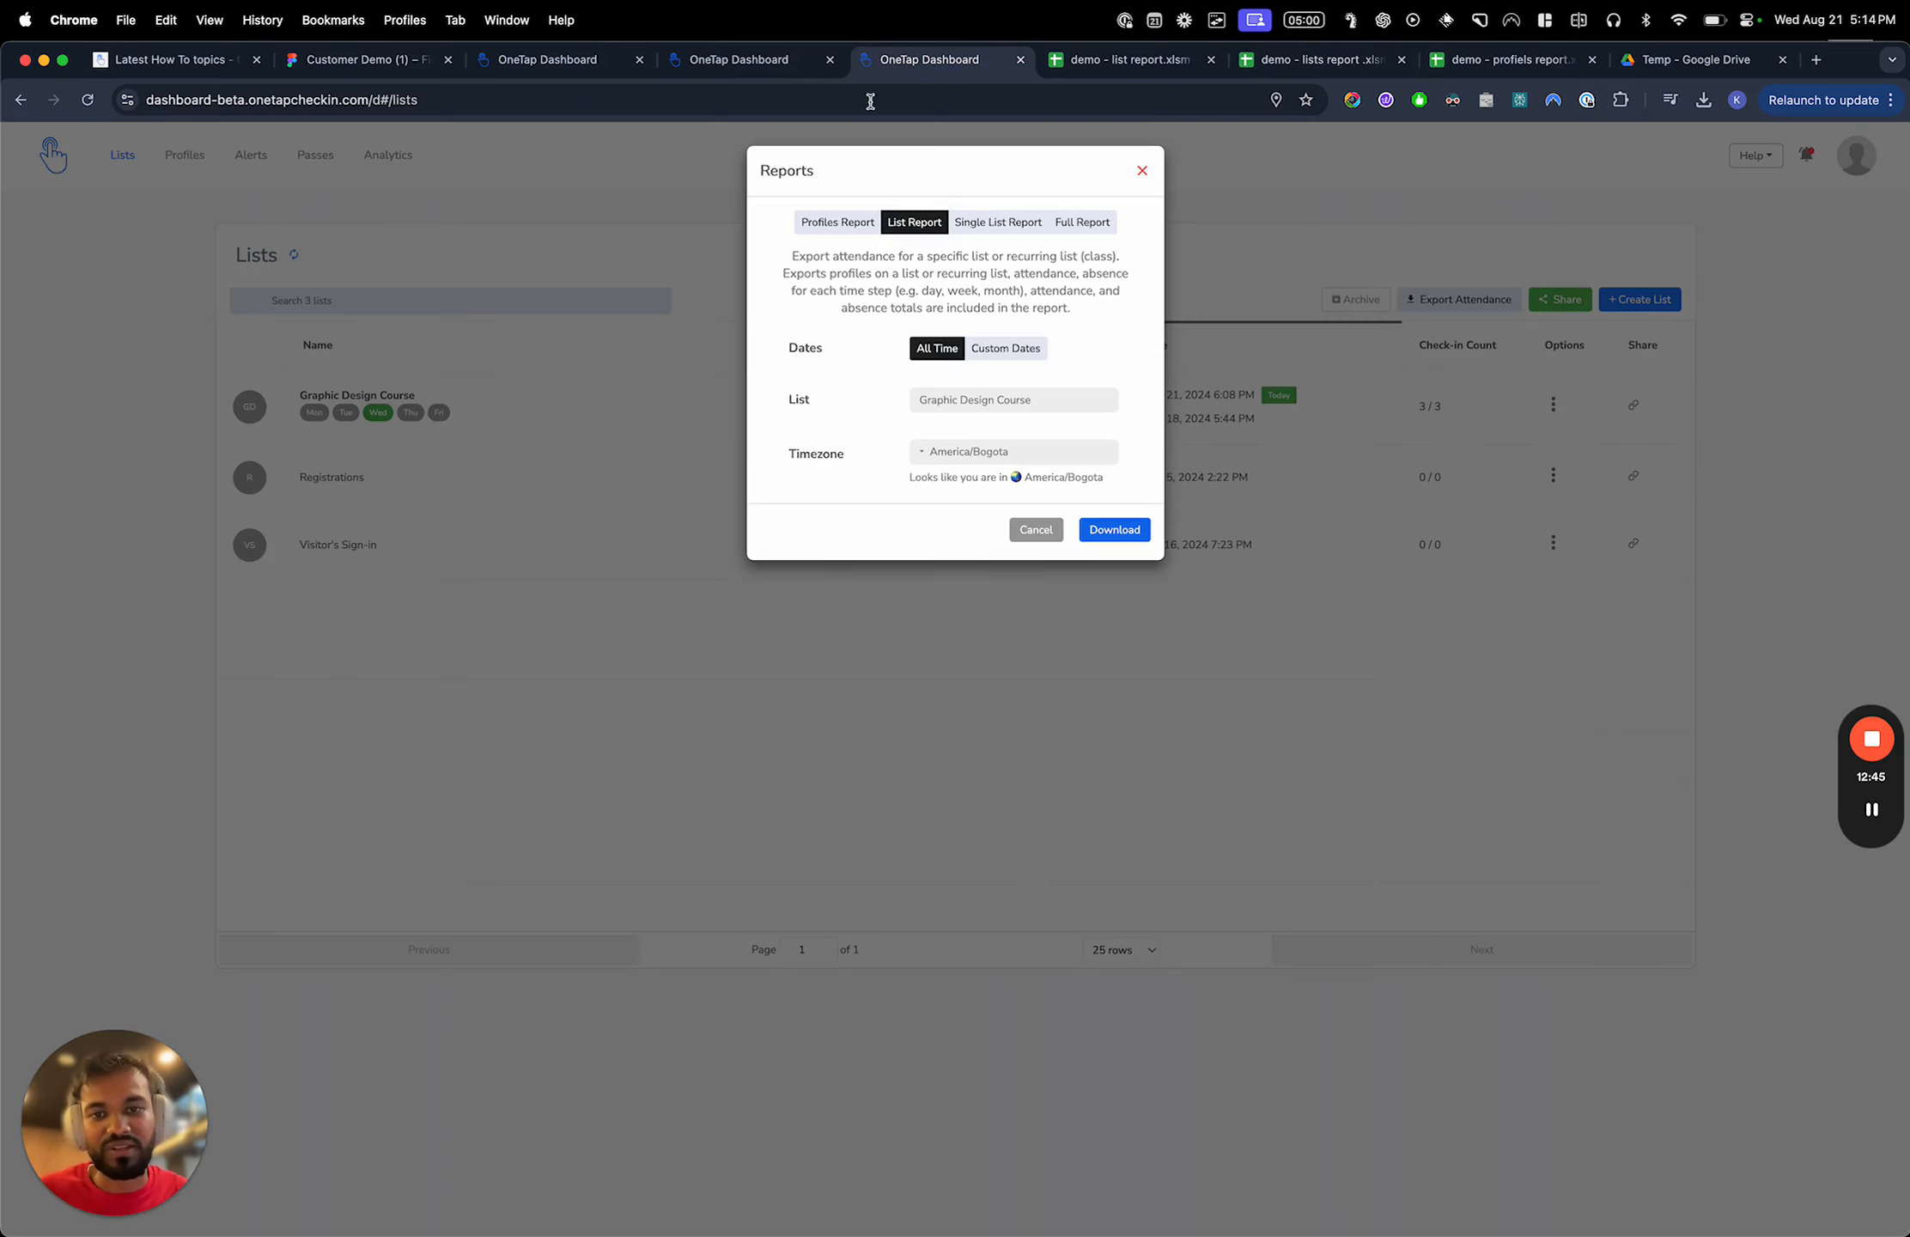
{"action": "left_click", "coordinate": [837, 221]}
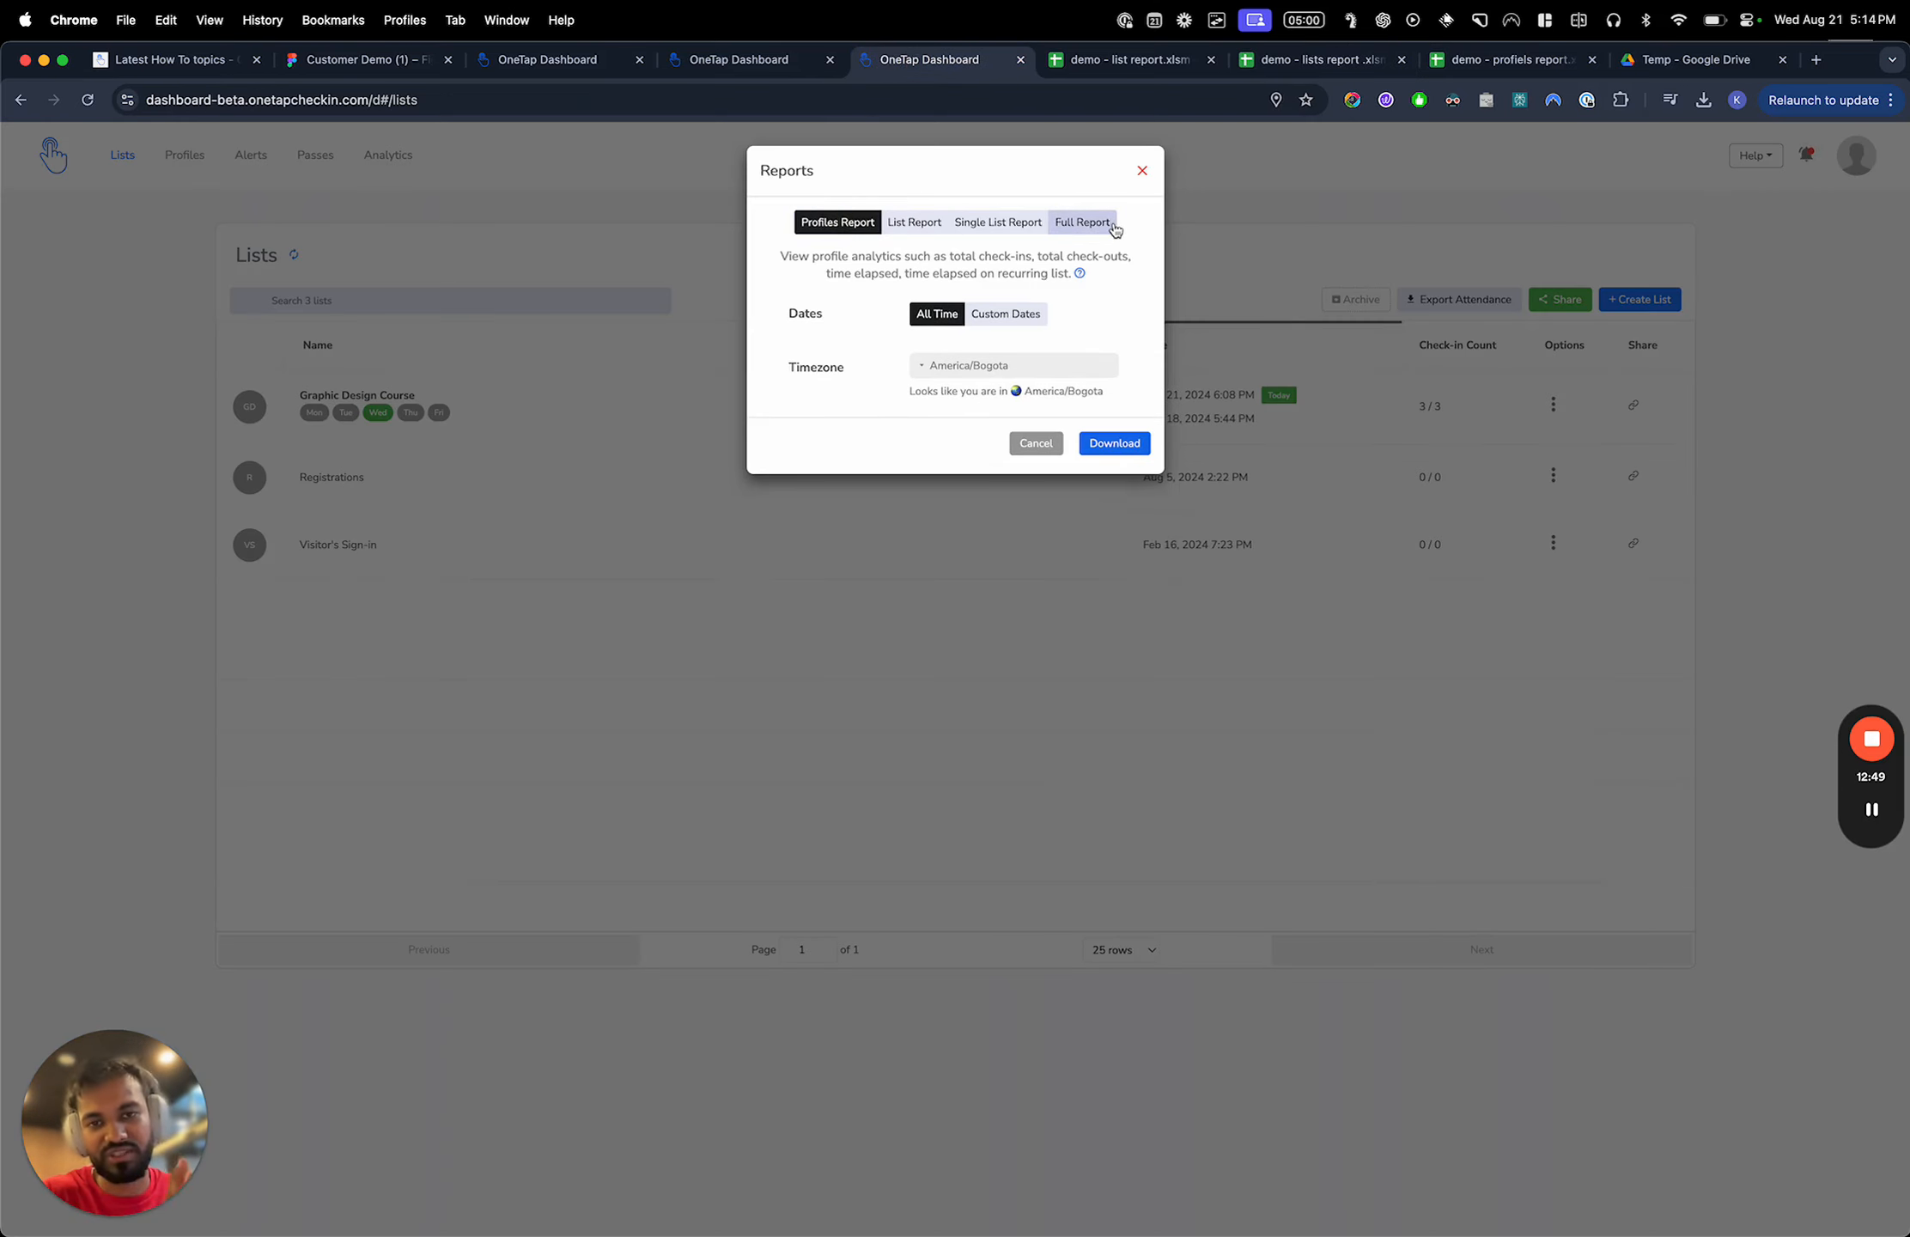
{"action": "left_click", "coordinate": [1520, 59]}
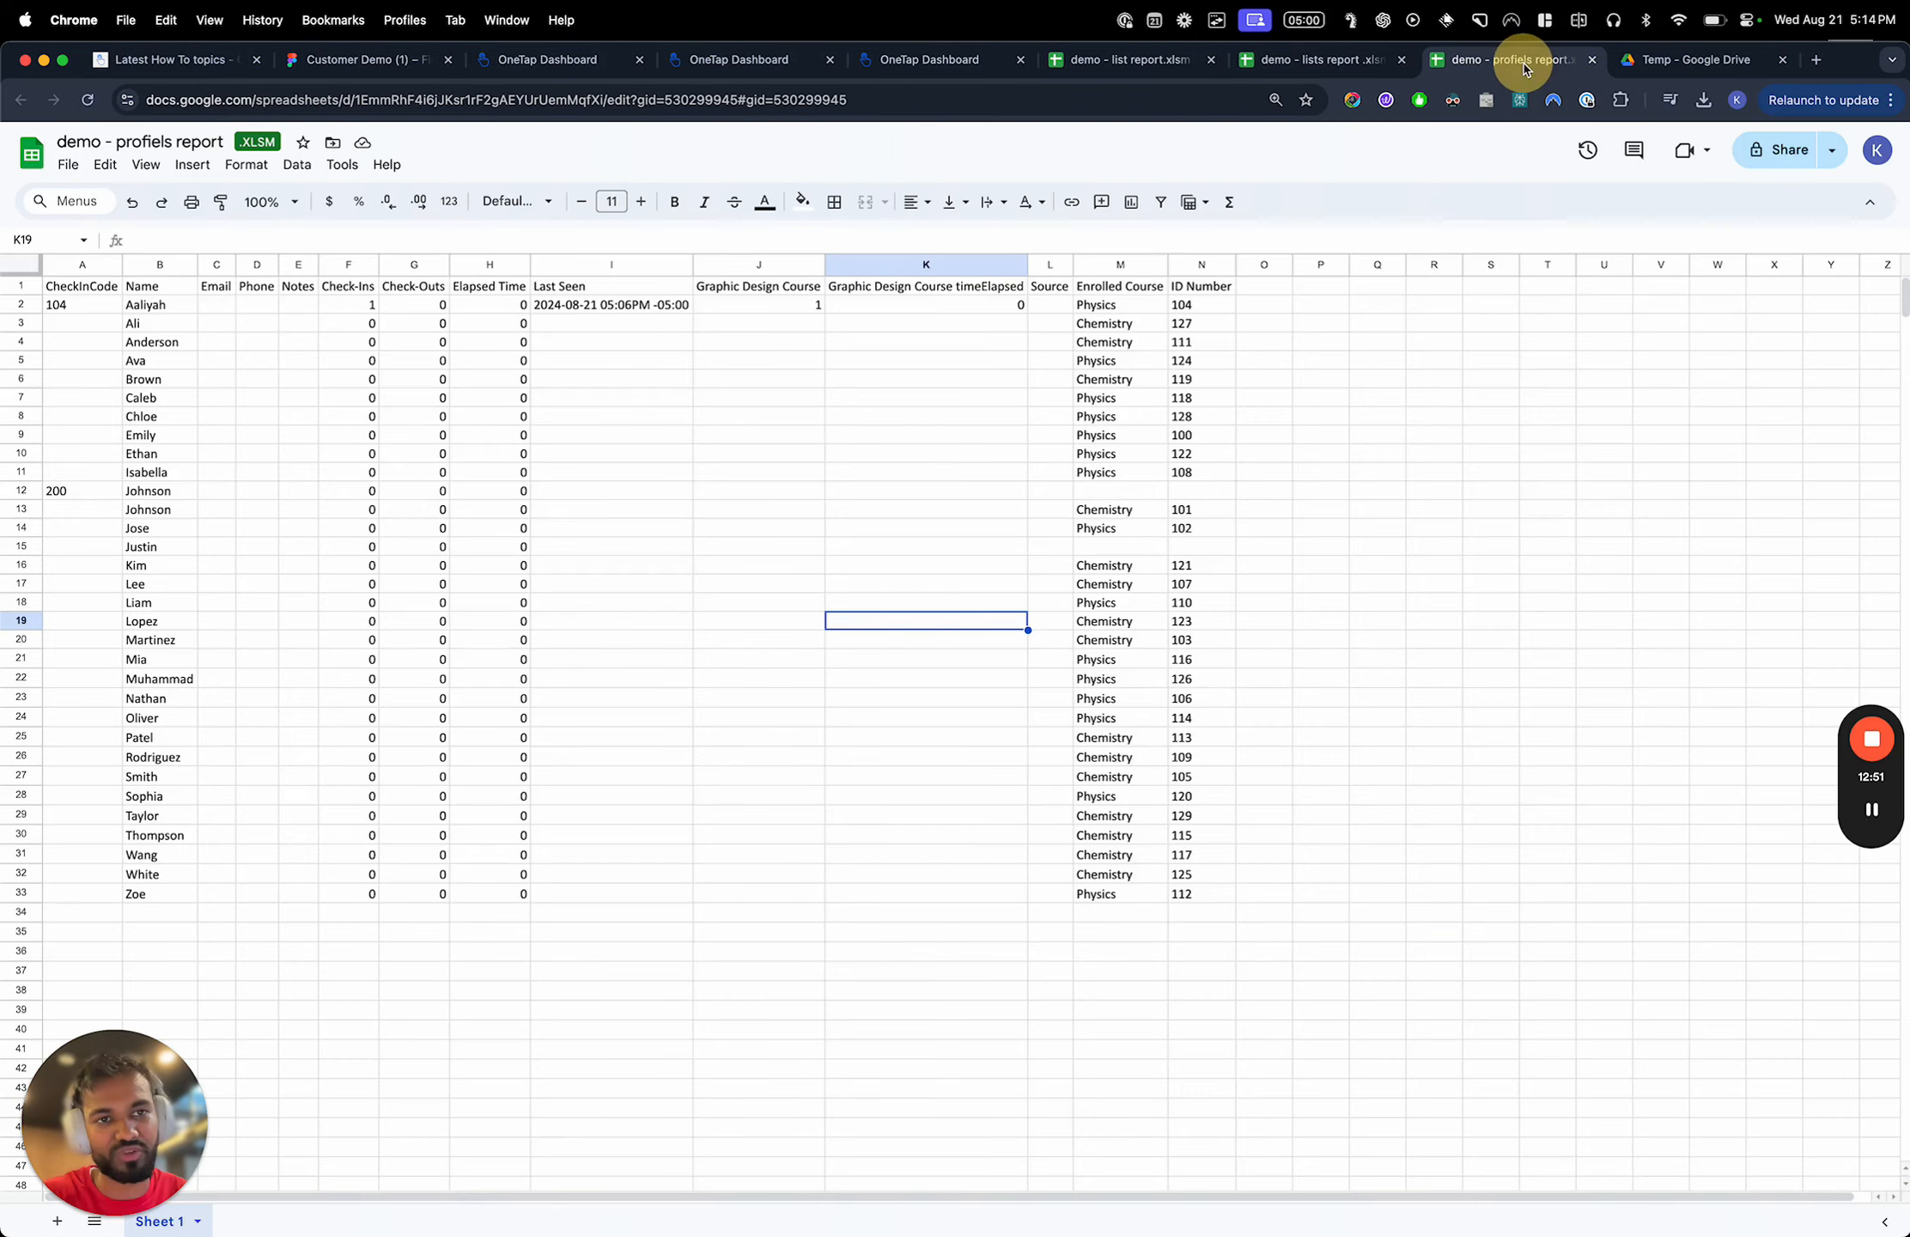
Examine the attendee rows and their Check-Ins and Check-Outs columns in the profiles report
{"action": "left_click_drag", "start_coordinate": [150, 305], "coordinate": [724, 904]}
{"action": "left_click", "coordinate": [490, 564]}
{"action": "left_click_drag", "start_coordinate": [352, 308], "coordinate": [414, 820]}
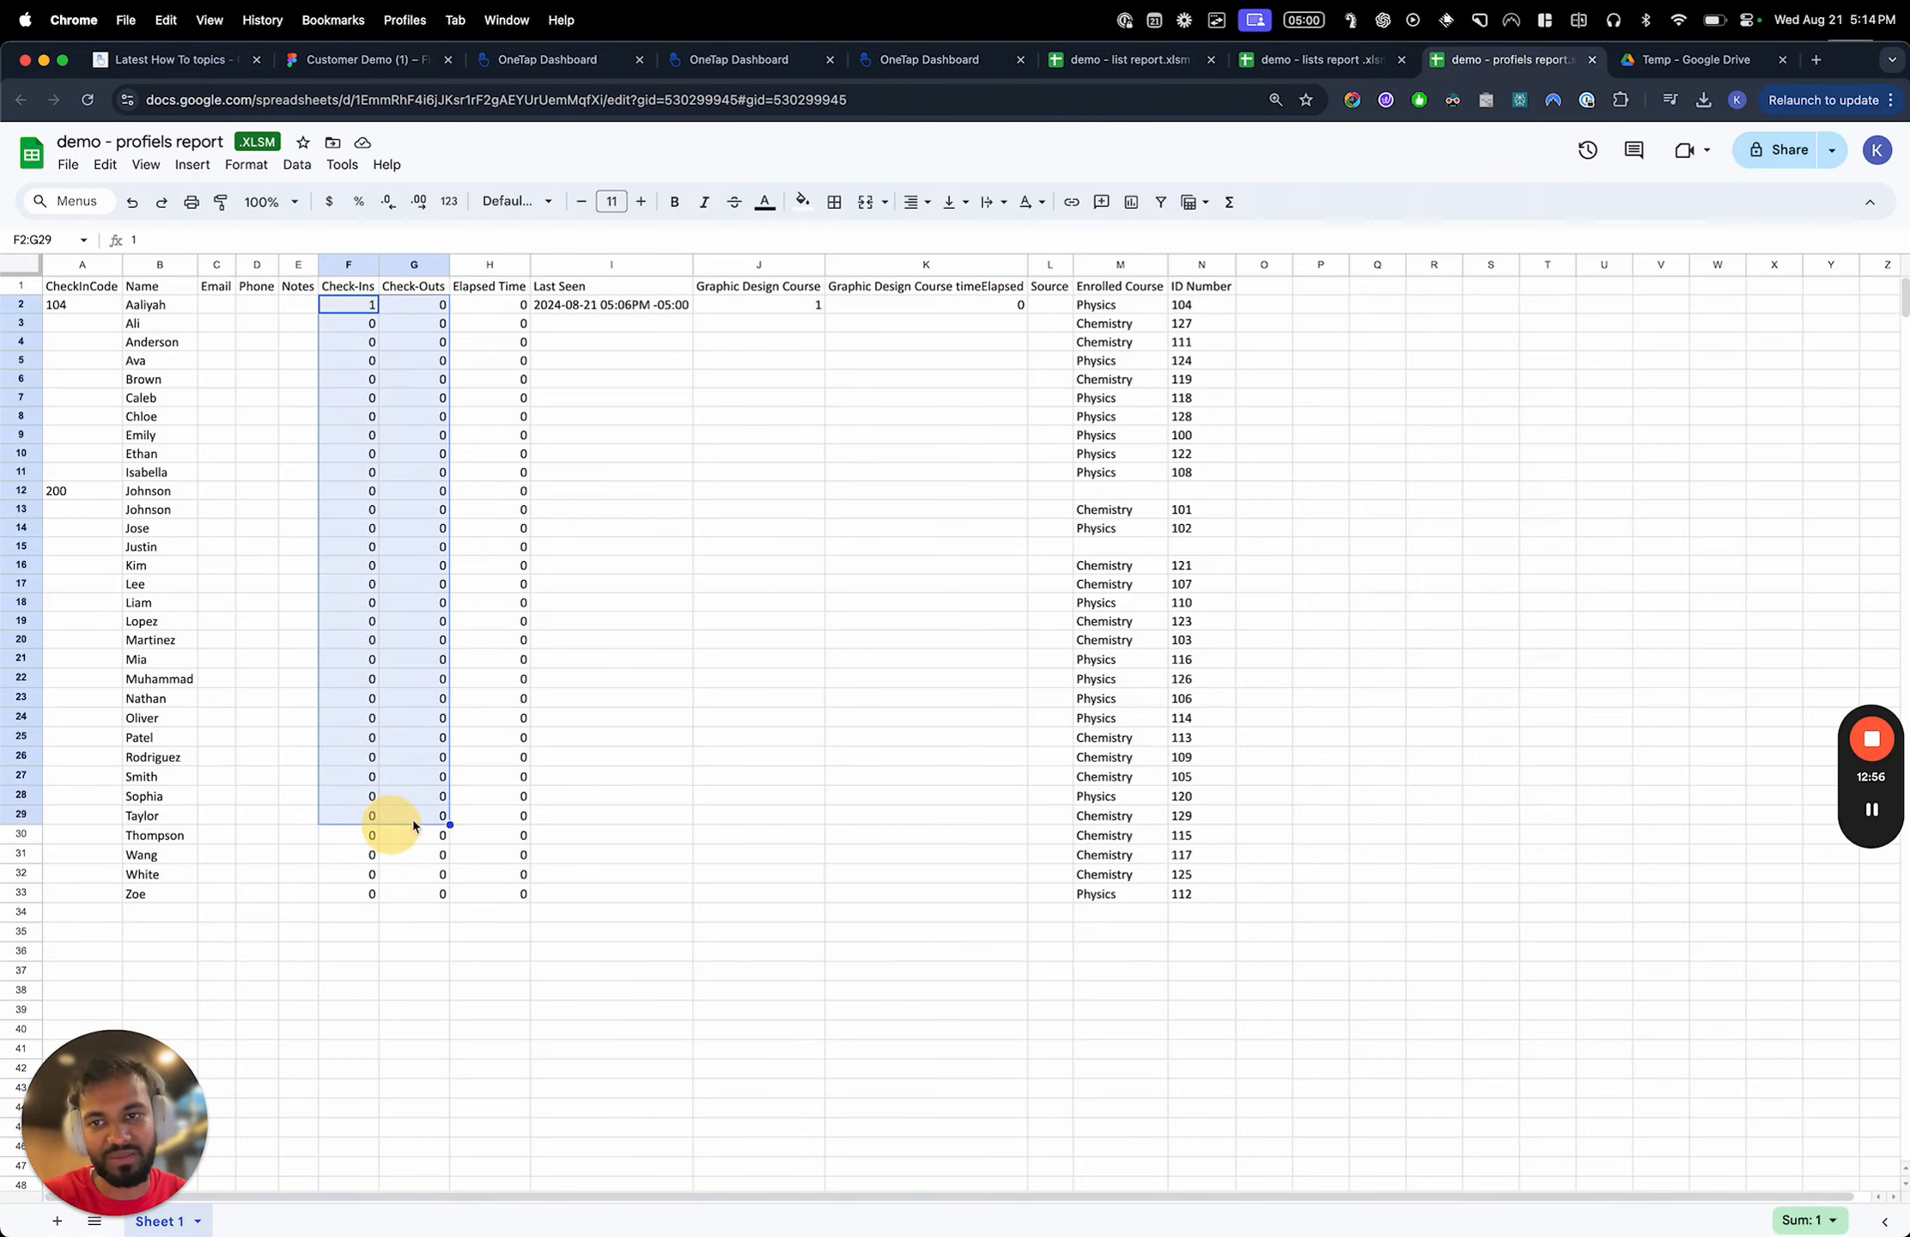
{"action": "left_click", "coordinate": [550, 679]}
Inspect the Last Seen, Graphic Design Course and Graphic Design Course timeElapsed columns of the profiles report
{"action": "left_click", "coordinate": [613, 303]}
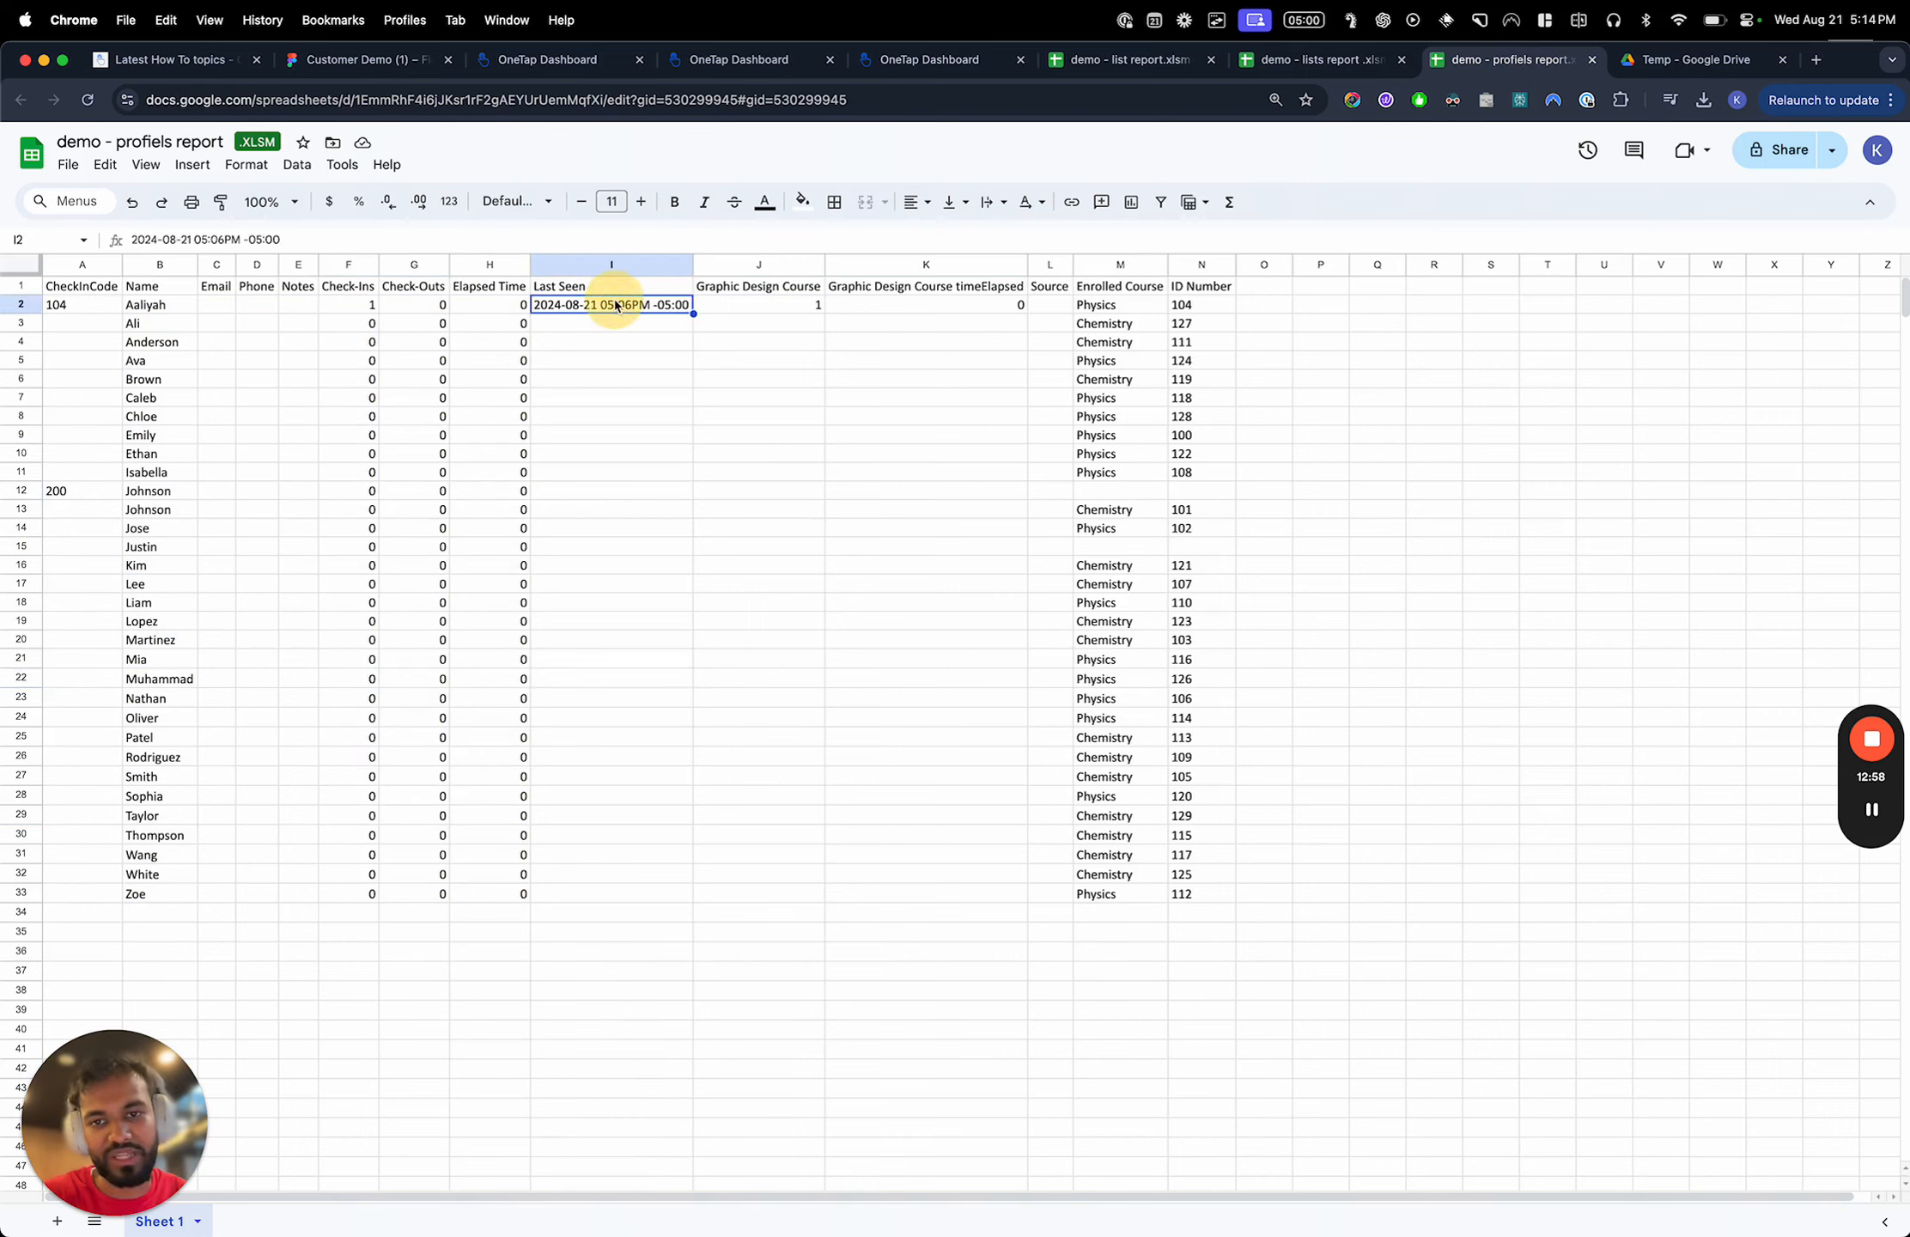
{"action": "left_click", "coordinate": [686, 341]}
{"action": "left_click", "coordinate": [783, 314]}
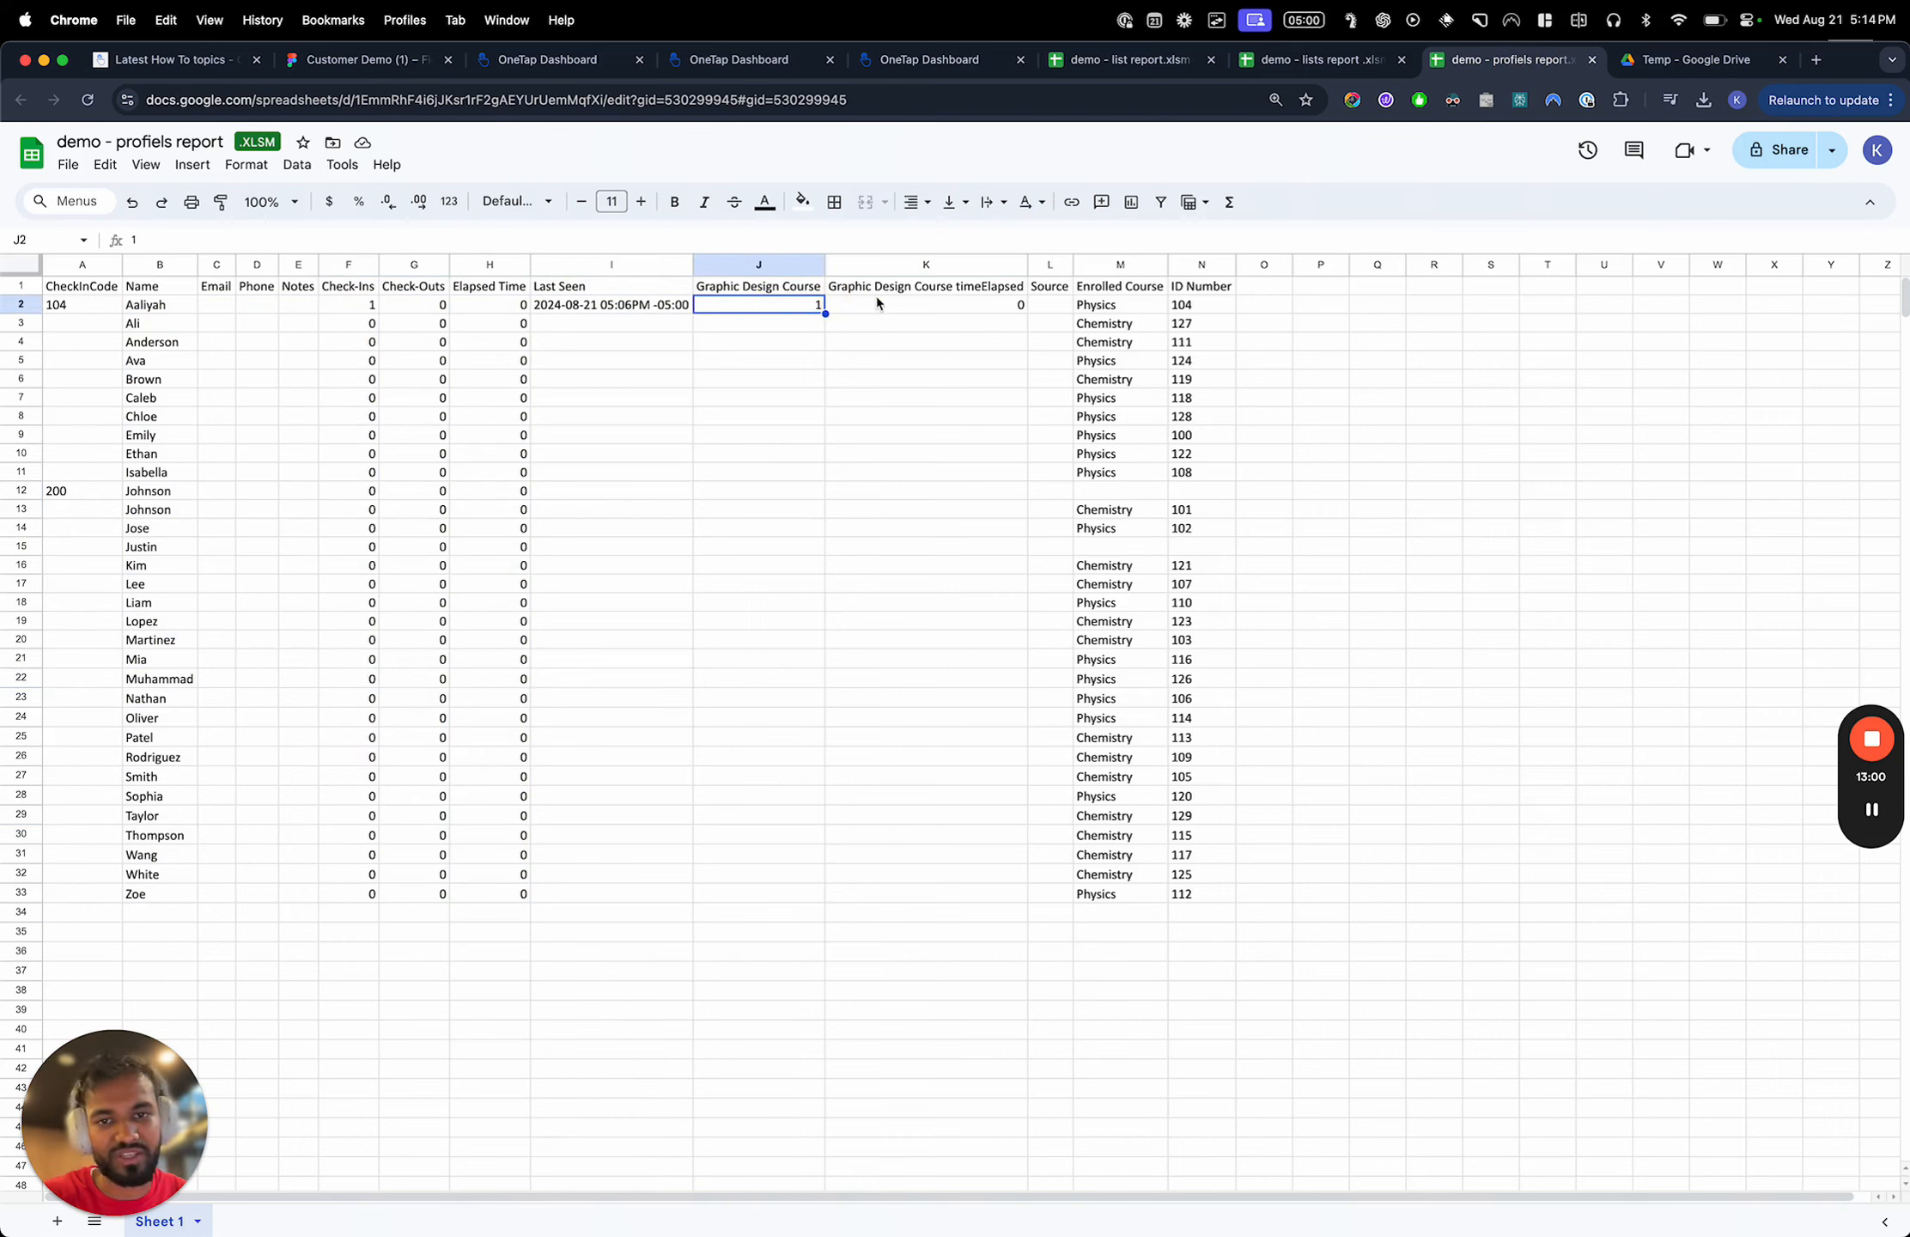
{"action": "left_click", "coordinate": [796, 290]}
{"action": "left_click", "coordinate": [863, 302]}
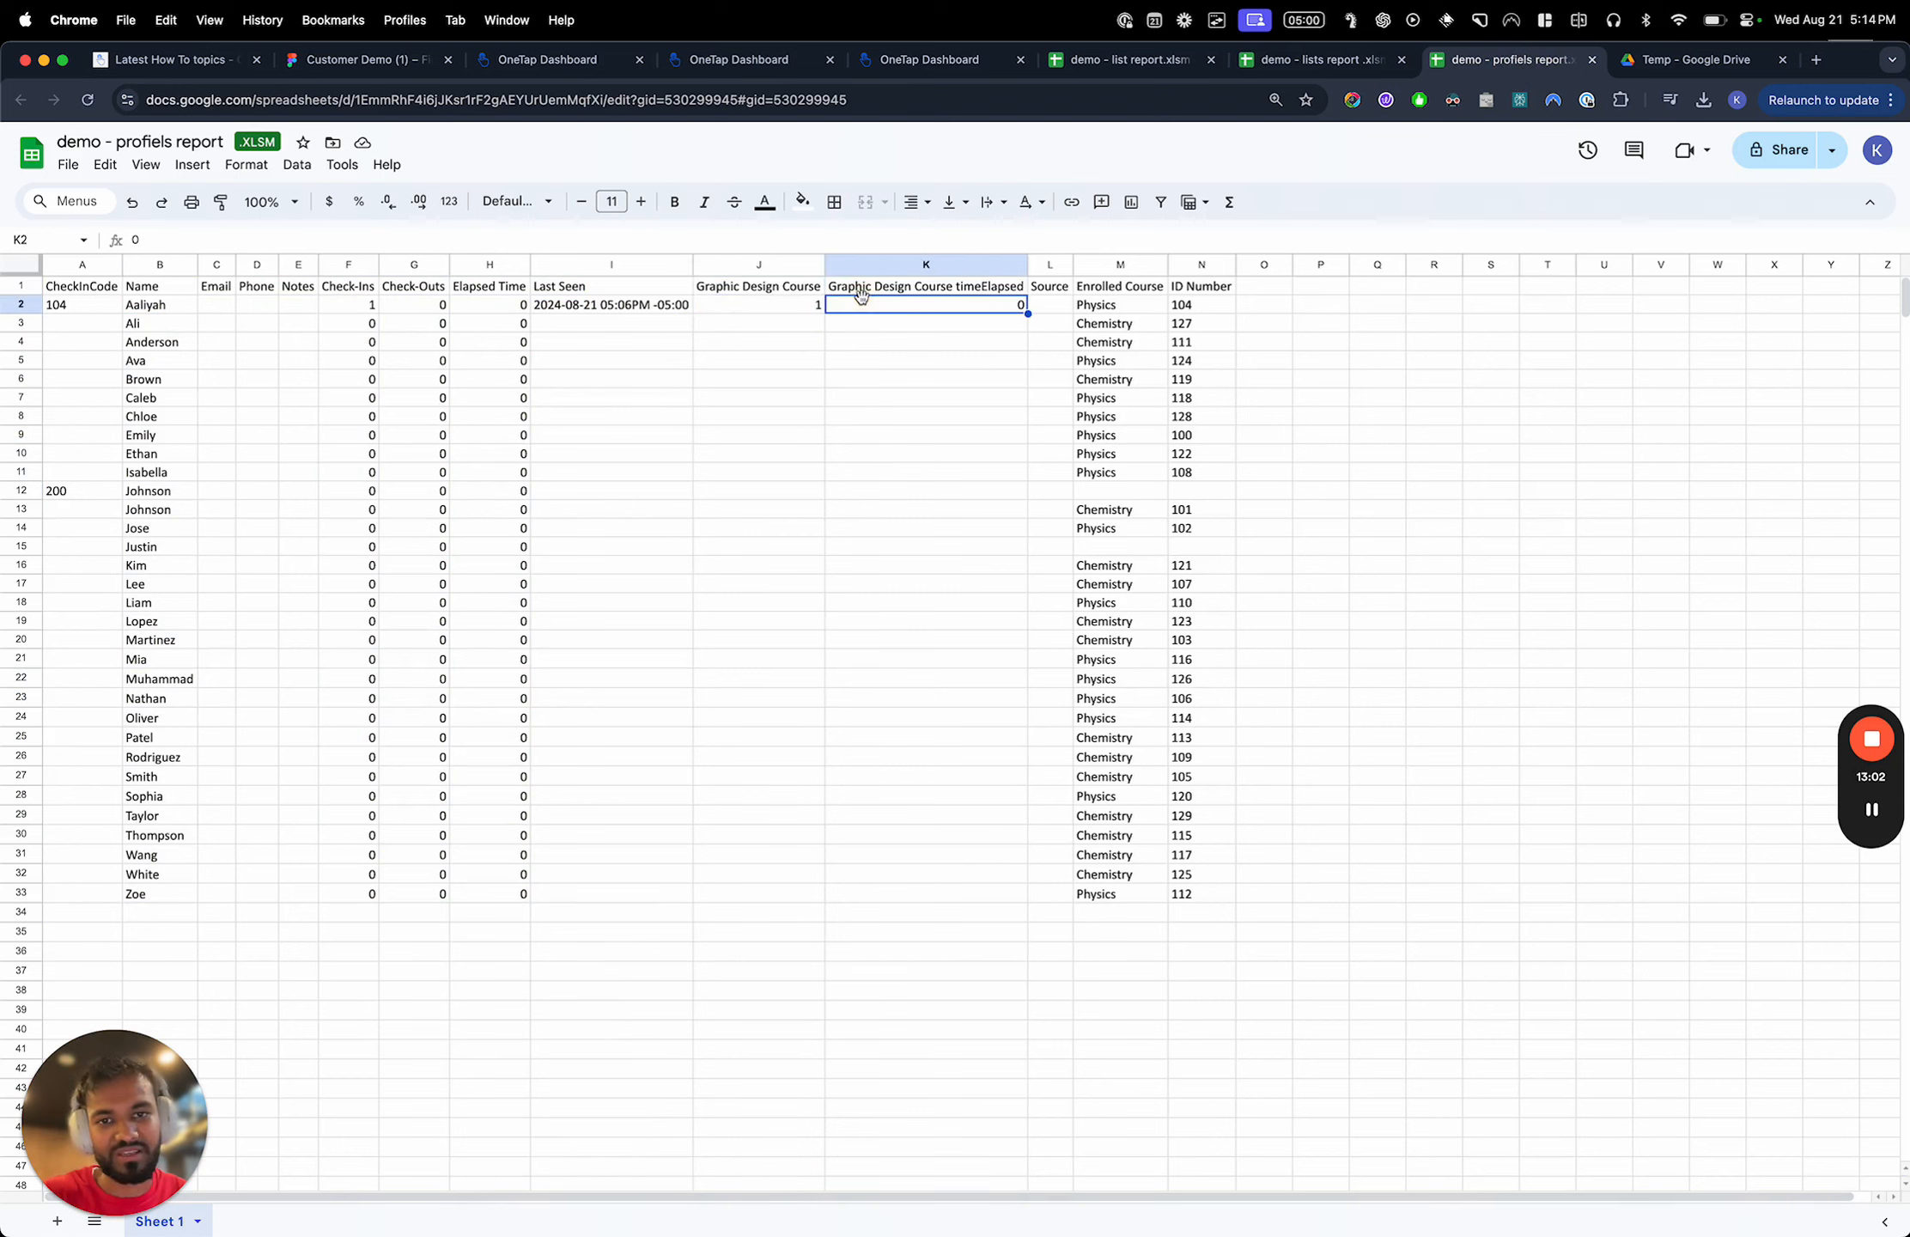
Examine the Graphic Design Course, Enrolled Course and ID Number columns of the profiles report
{"action": "left_click", "coordinate": [814, 310]}
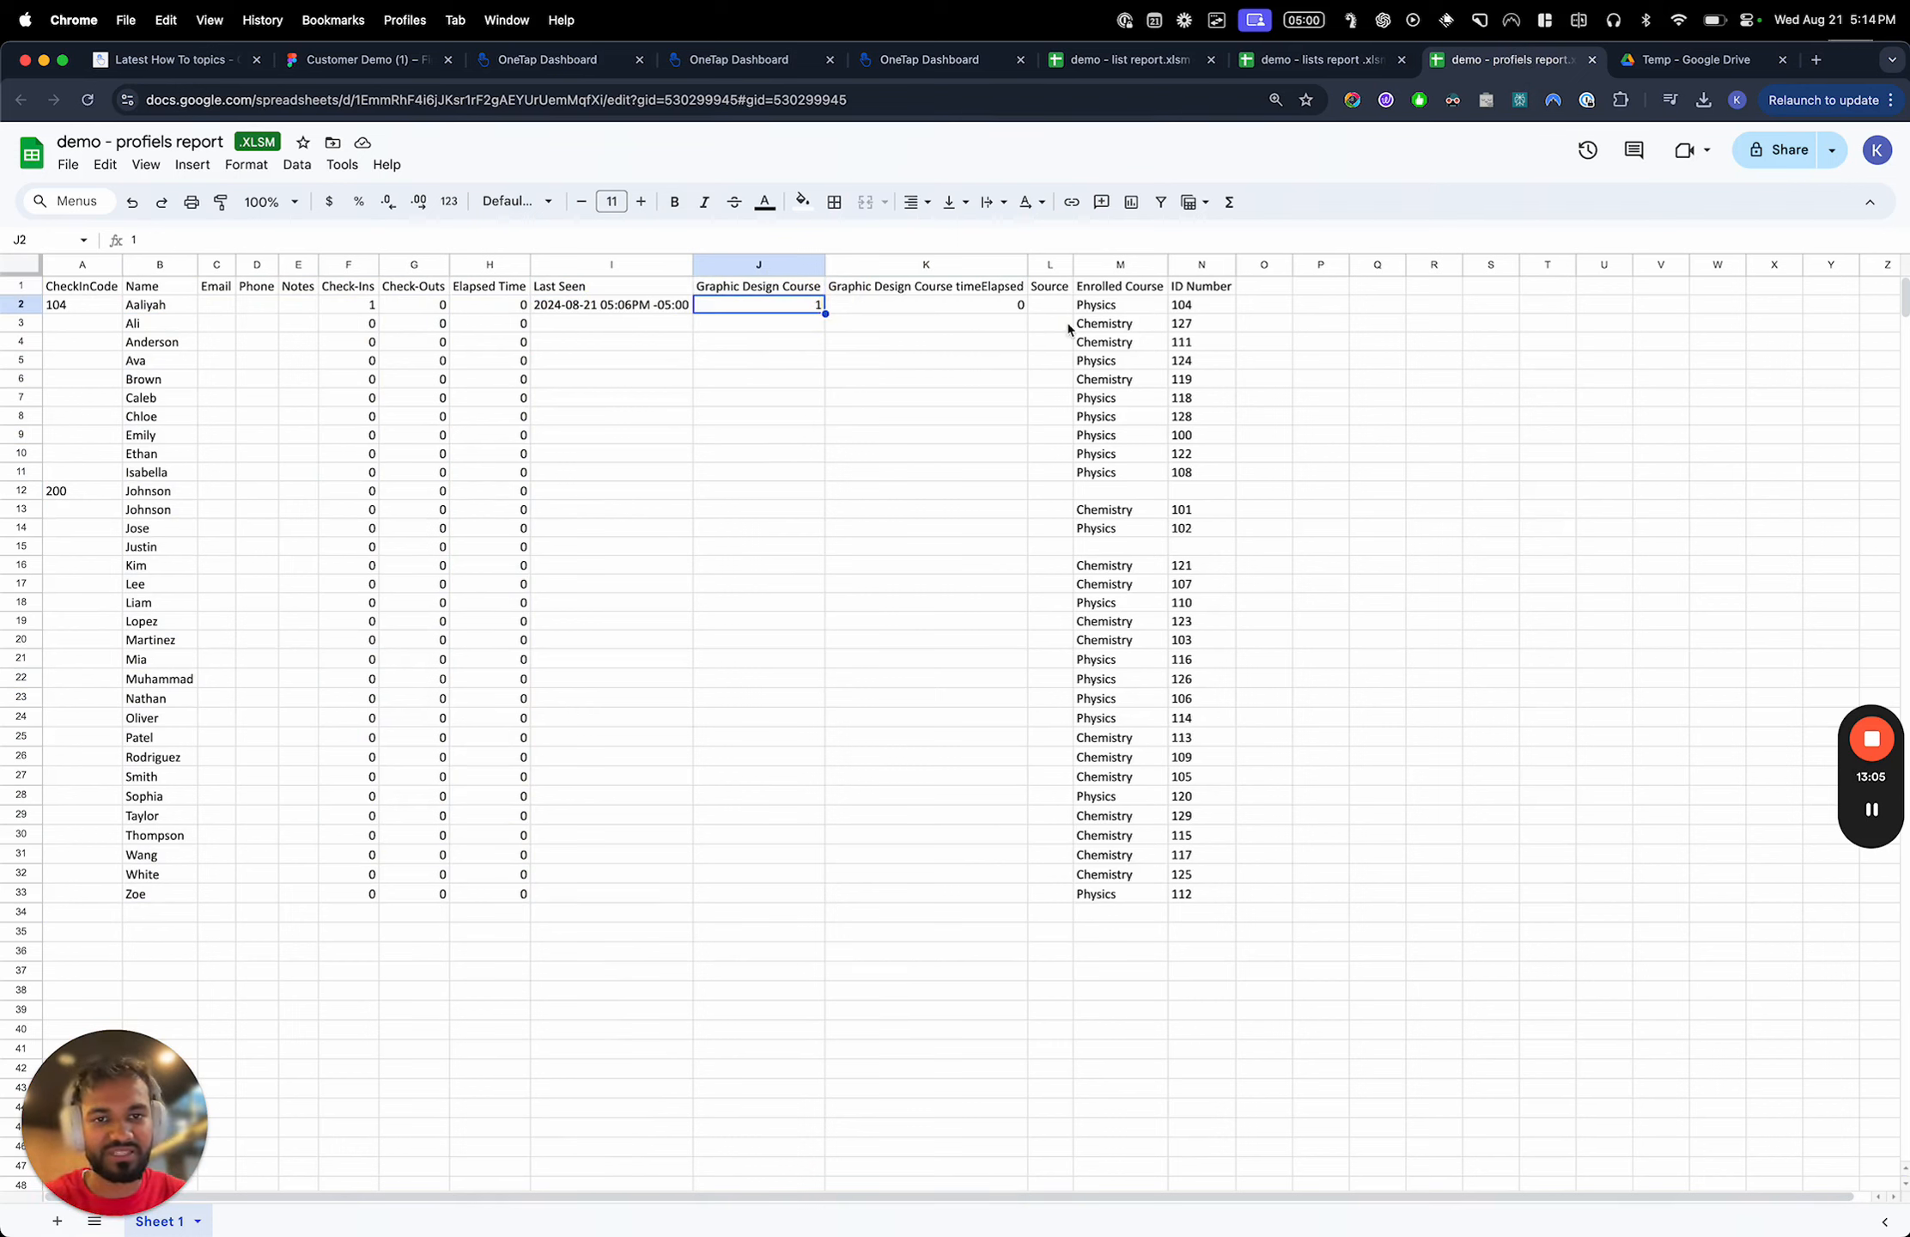
{"action": "left_click_drag", "start_coordinate": [1105, 305], "coordinate": [1105, 893]}
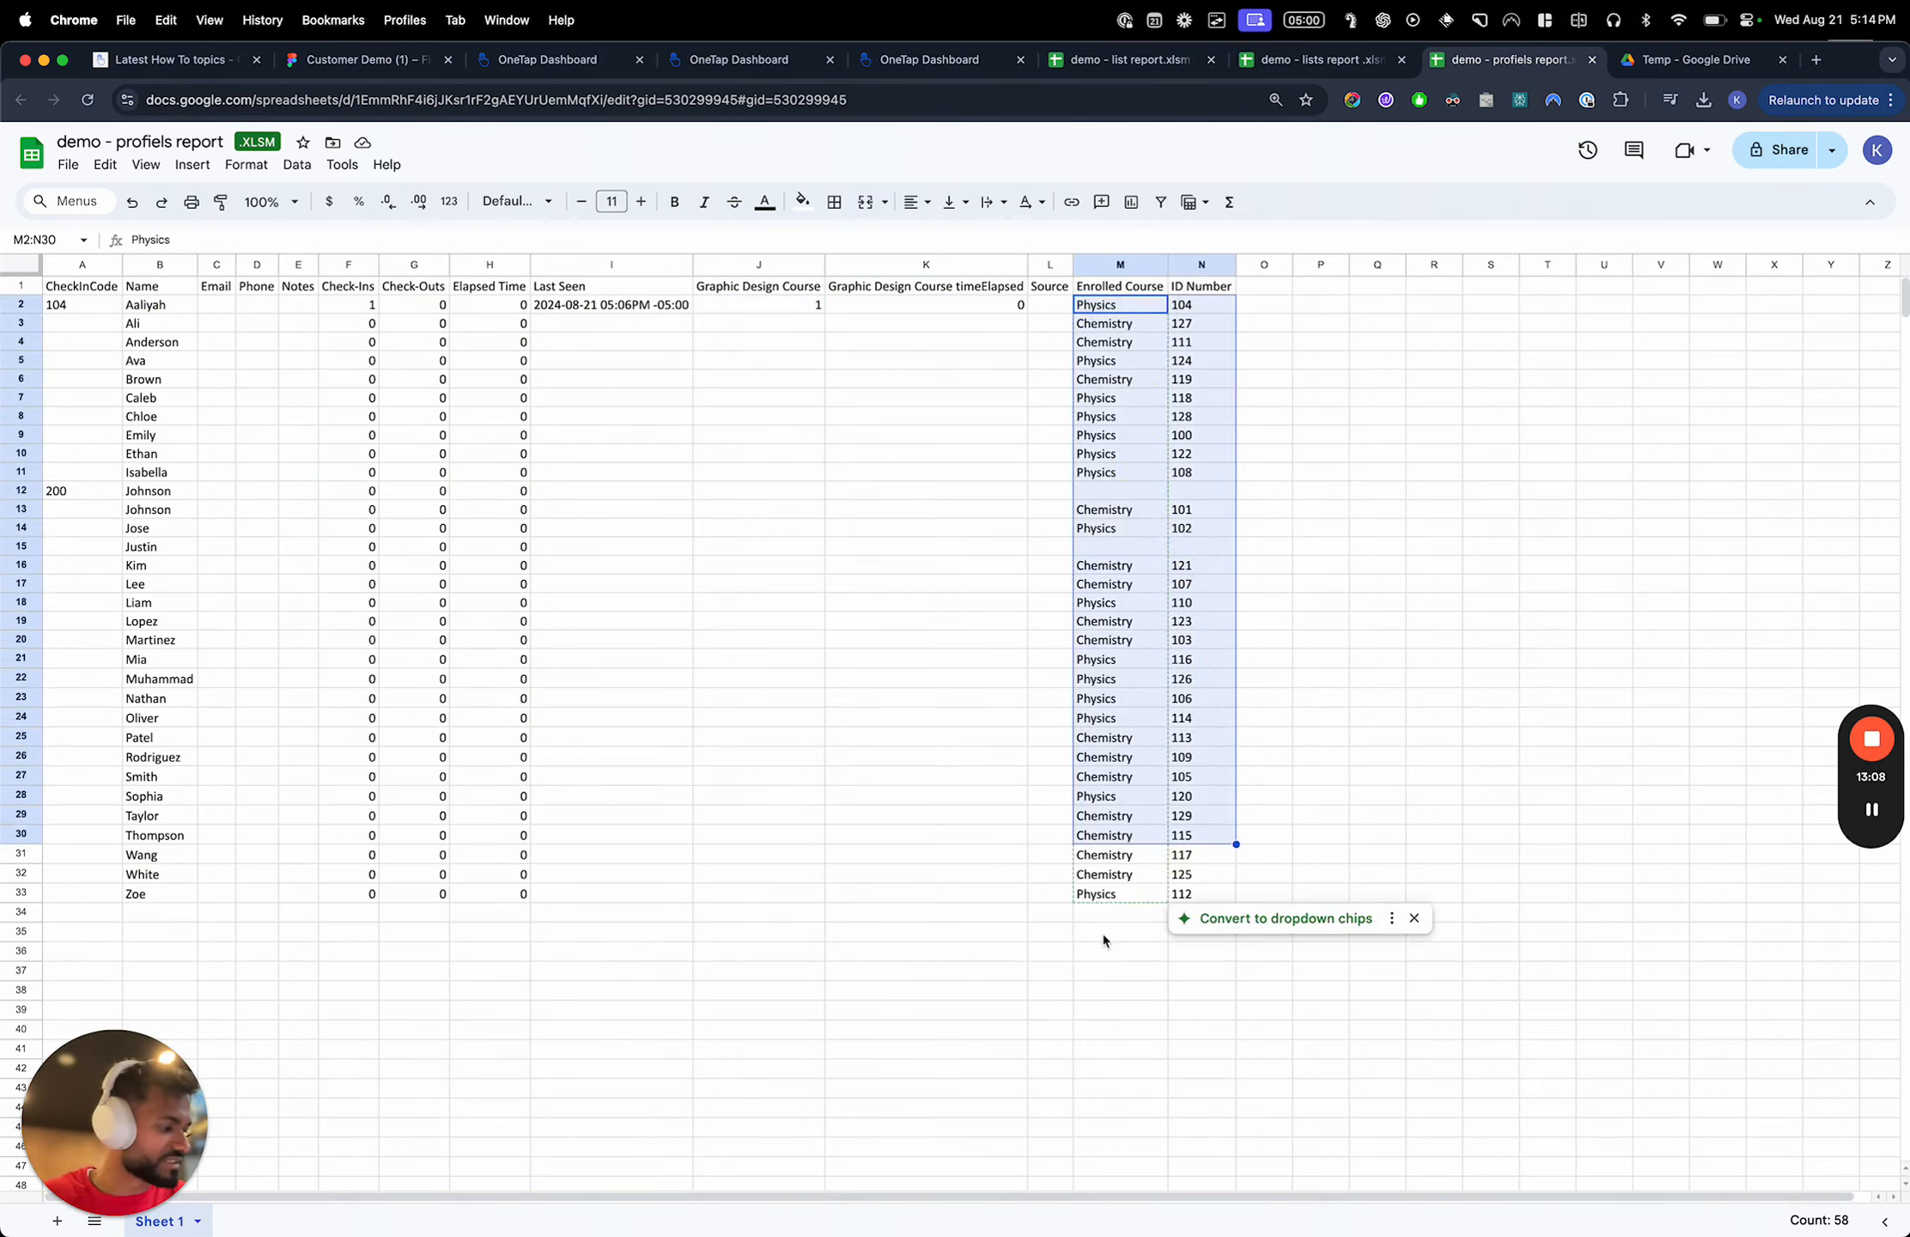
{"action": "left_click", "coordinate": [1105, 938]}
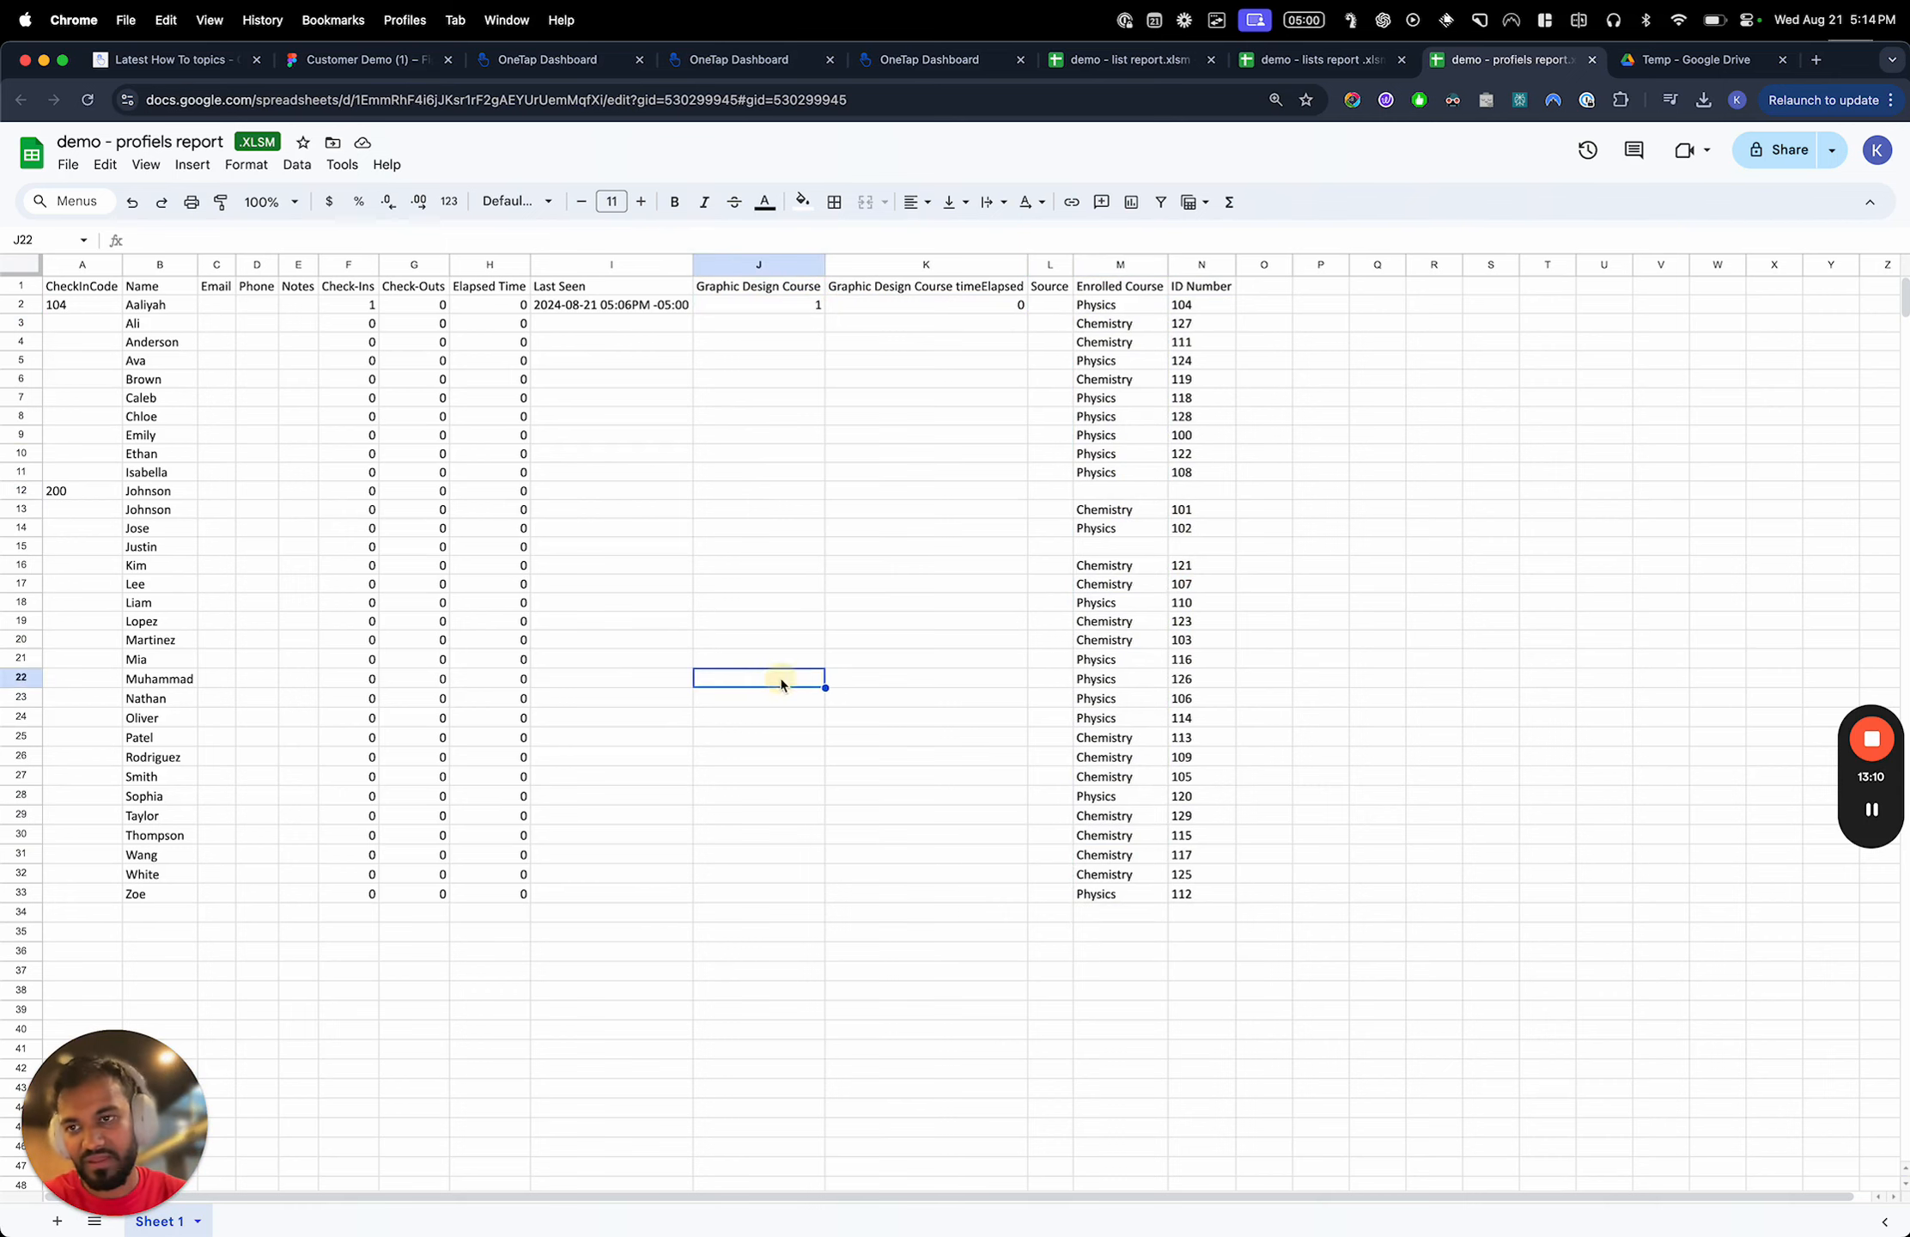
{"action": "left_click", "coordinate": [1871, 809]}
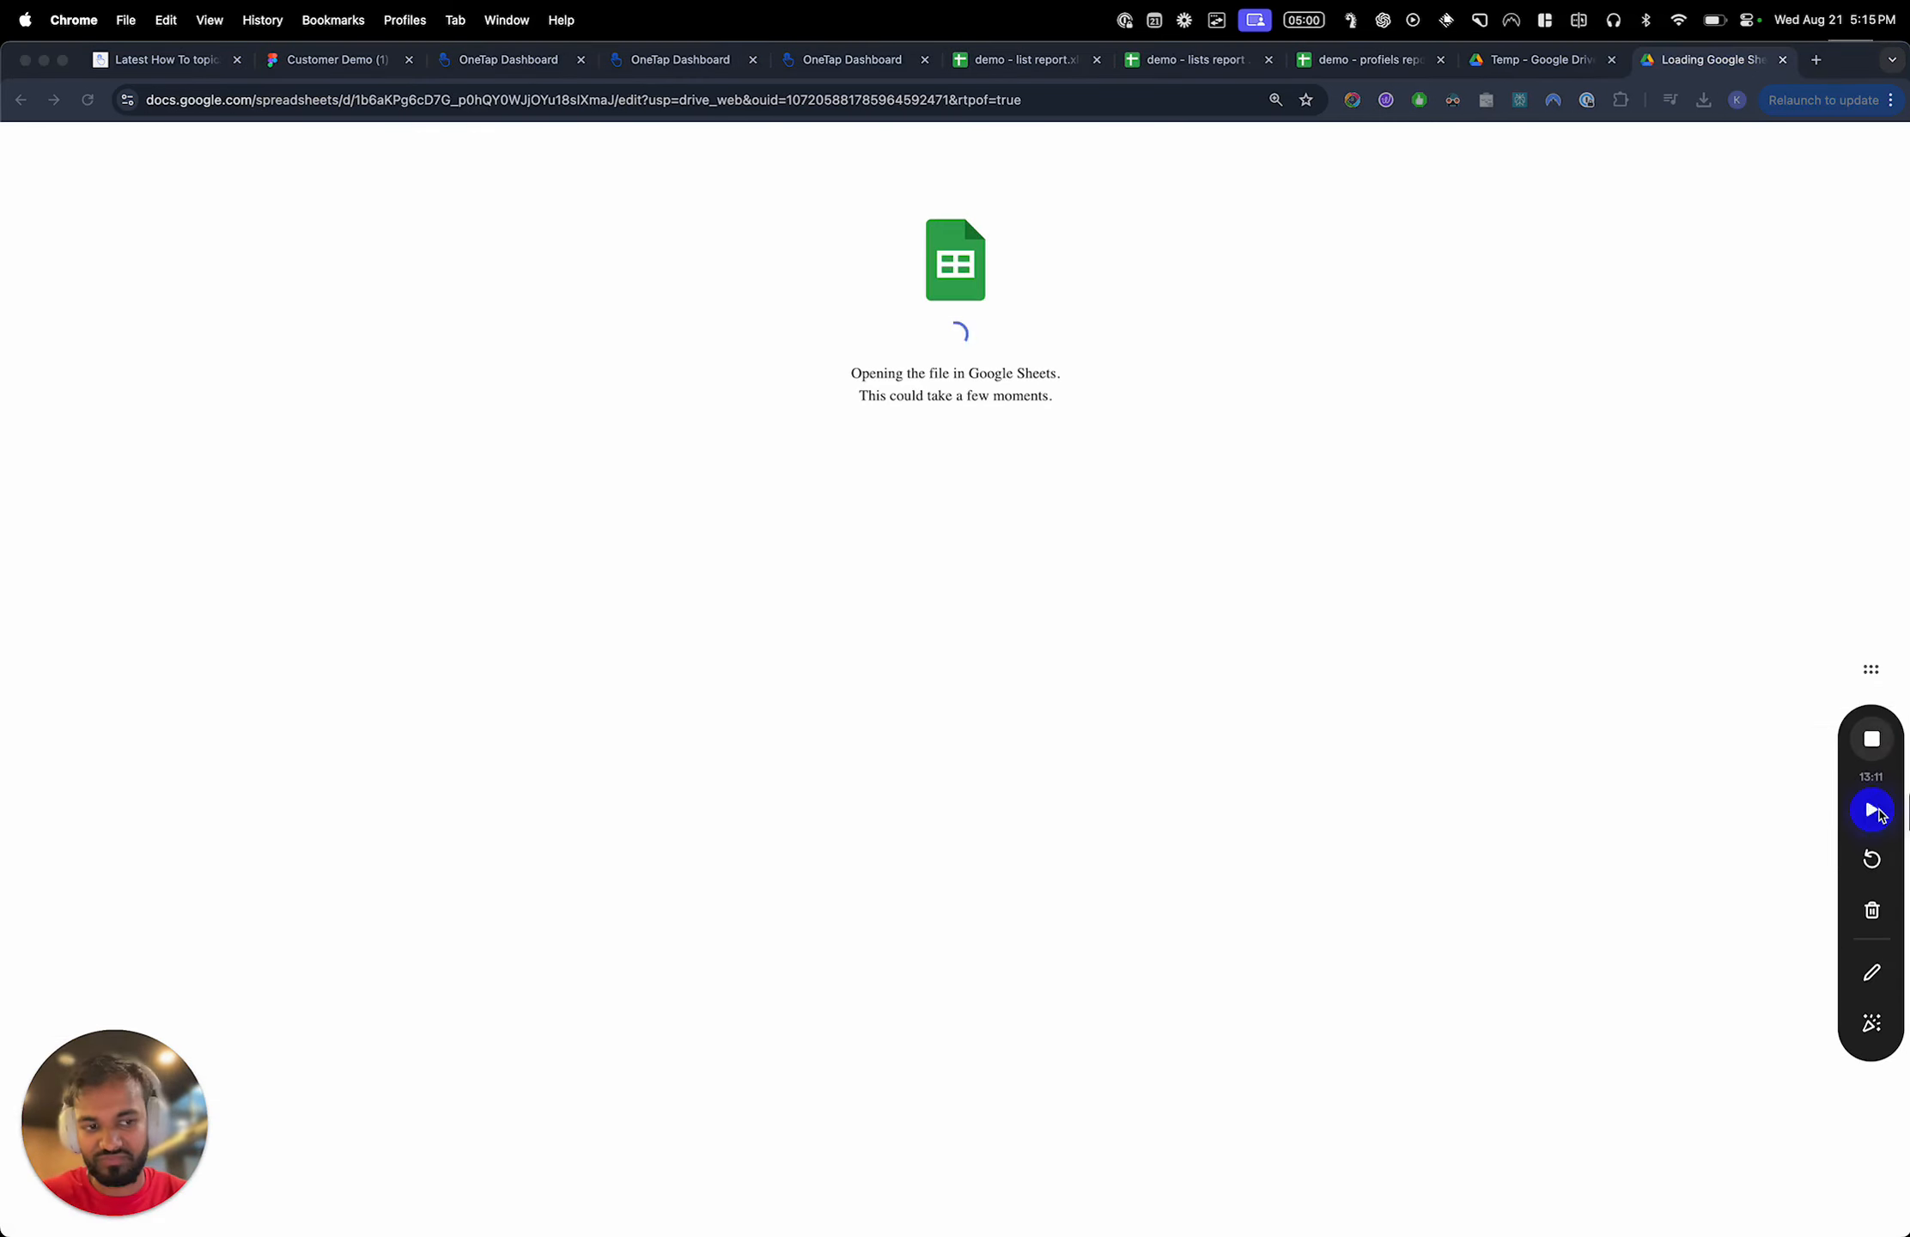
{"action": "left_click", "coordinate": [1873, 811]}
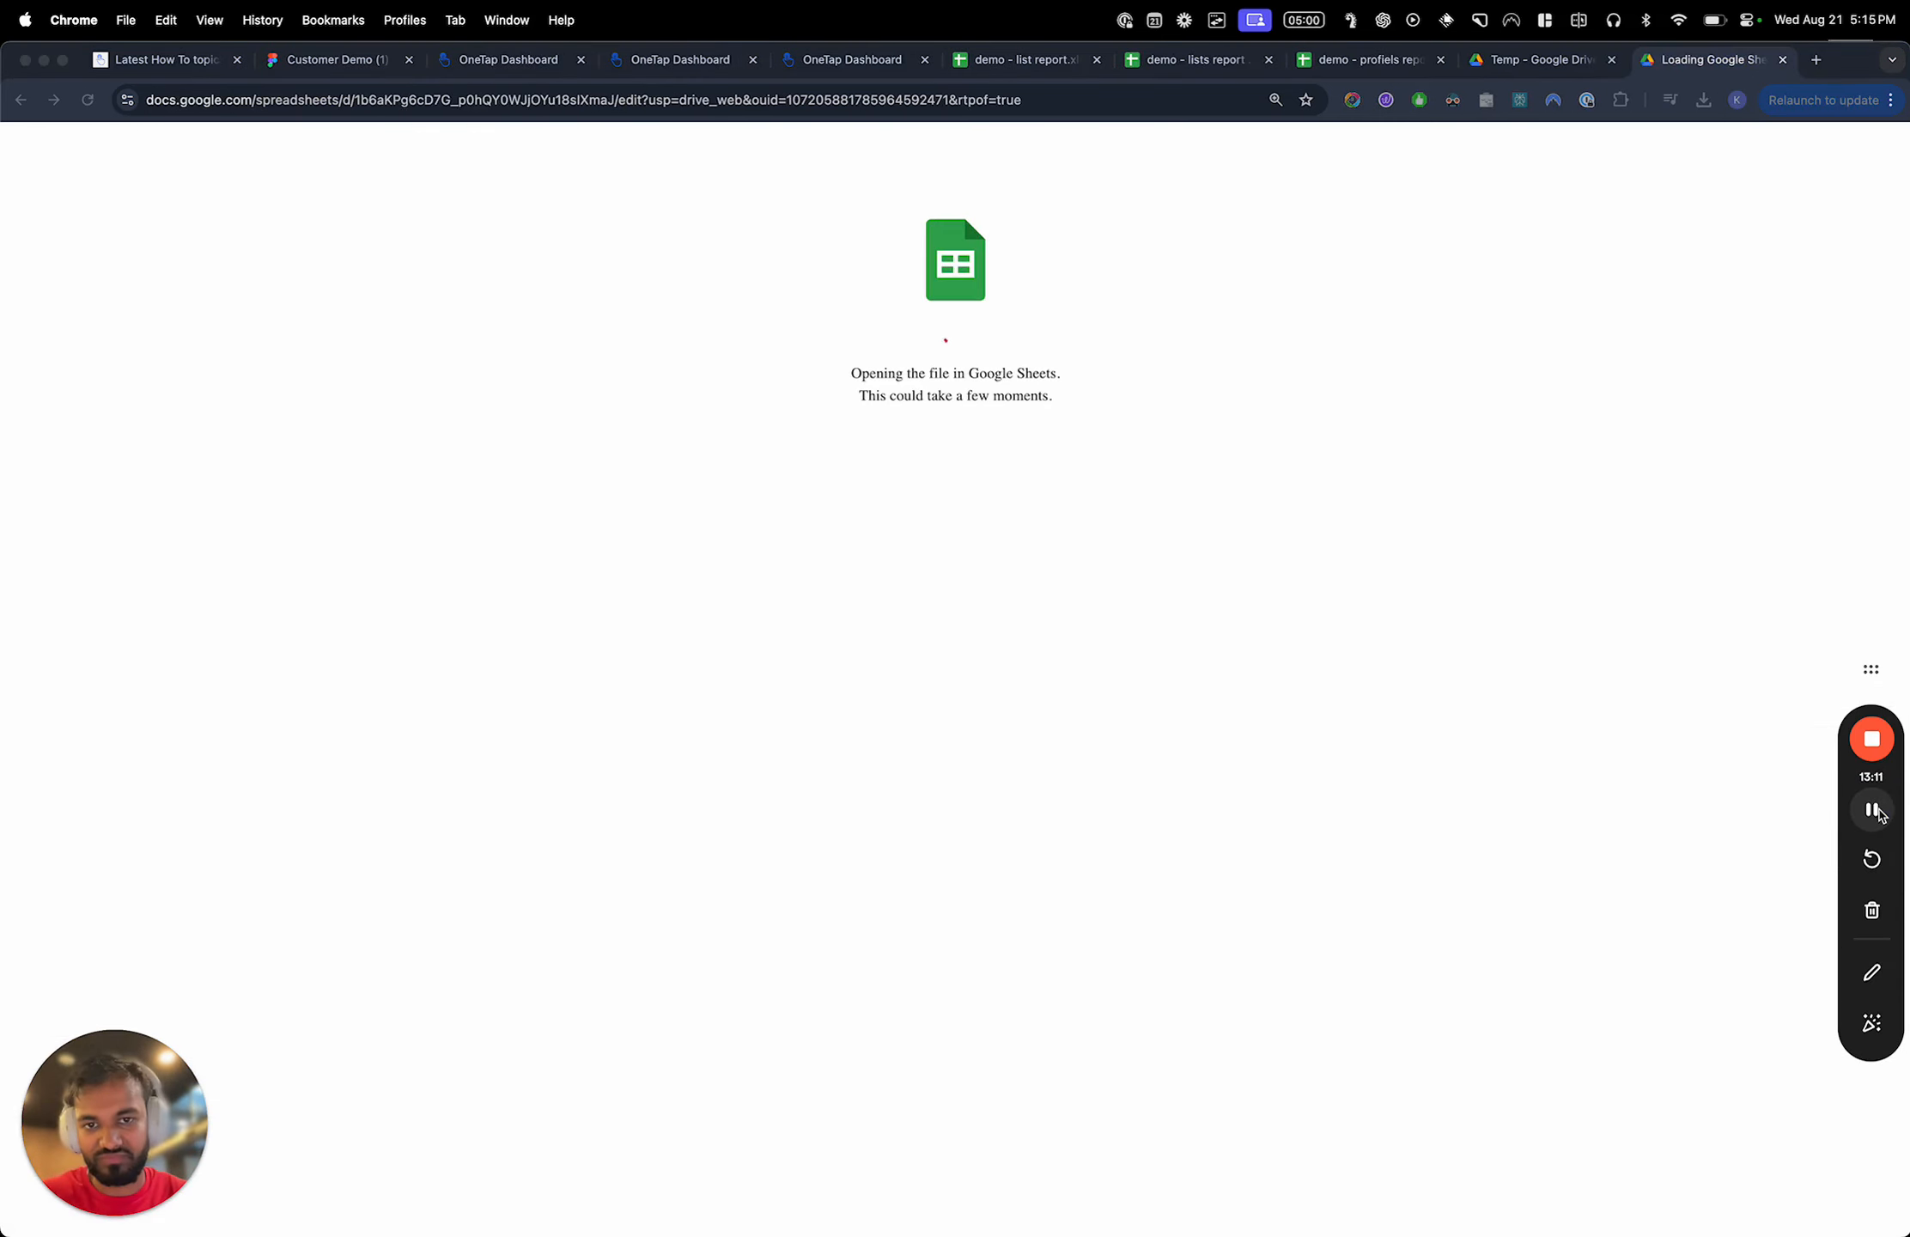
View the Full Report option in OneTap's attendance export and close the reports dialog without downloading
{"action": "left_click", "coordinate": [822, 60]}
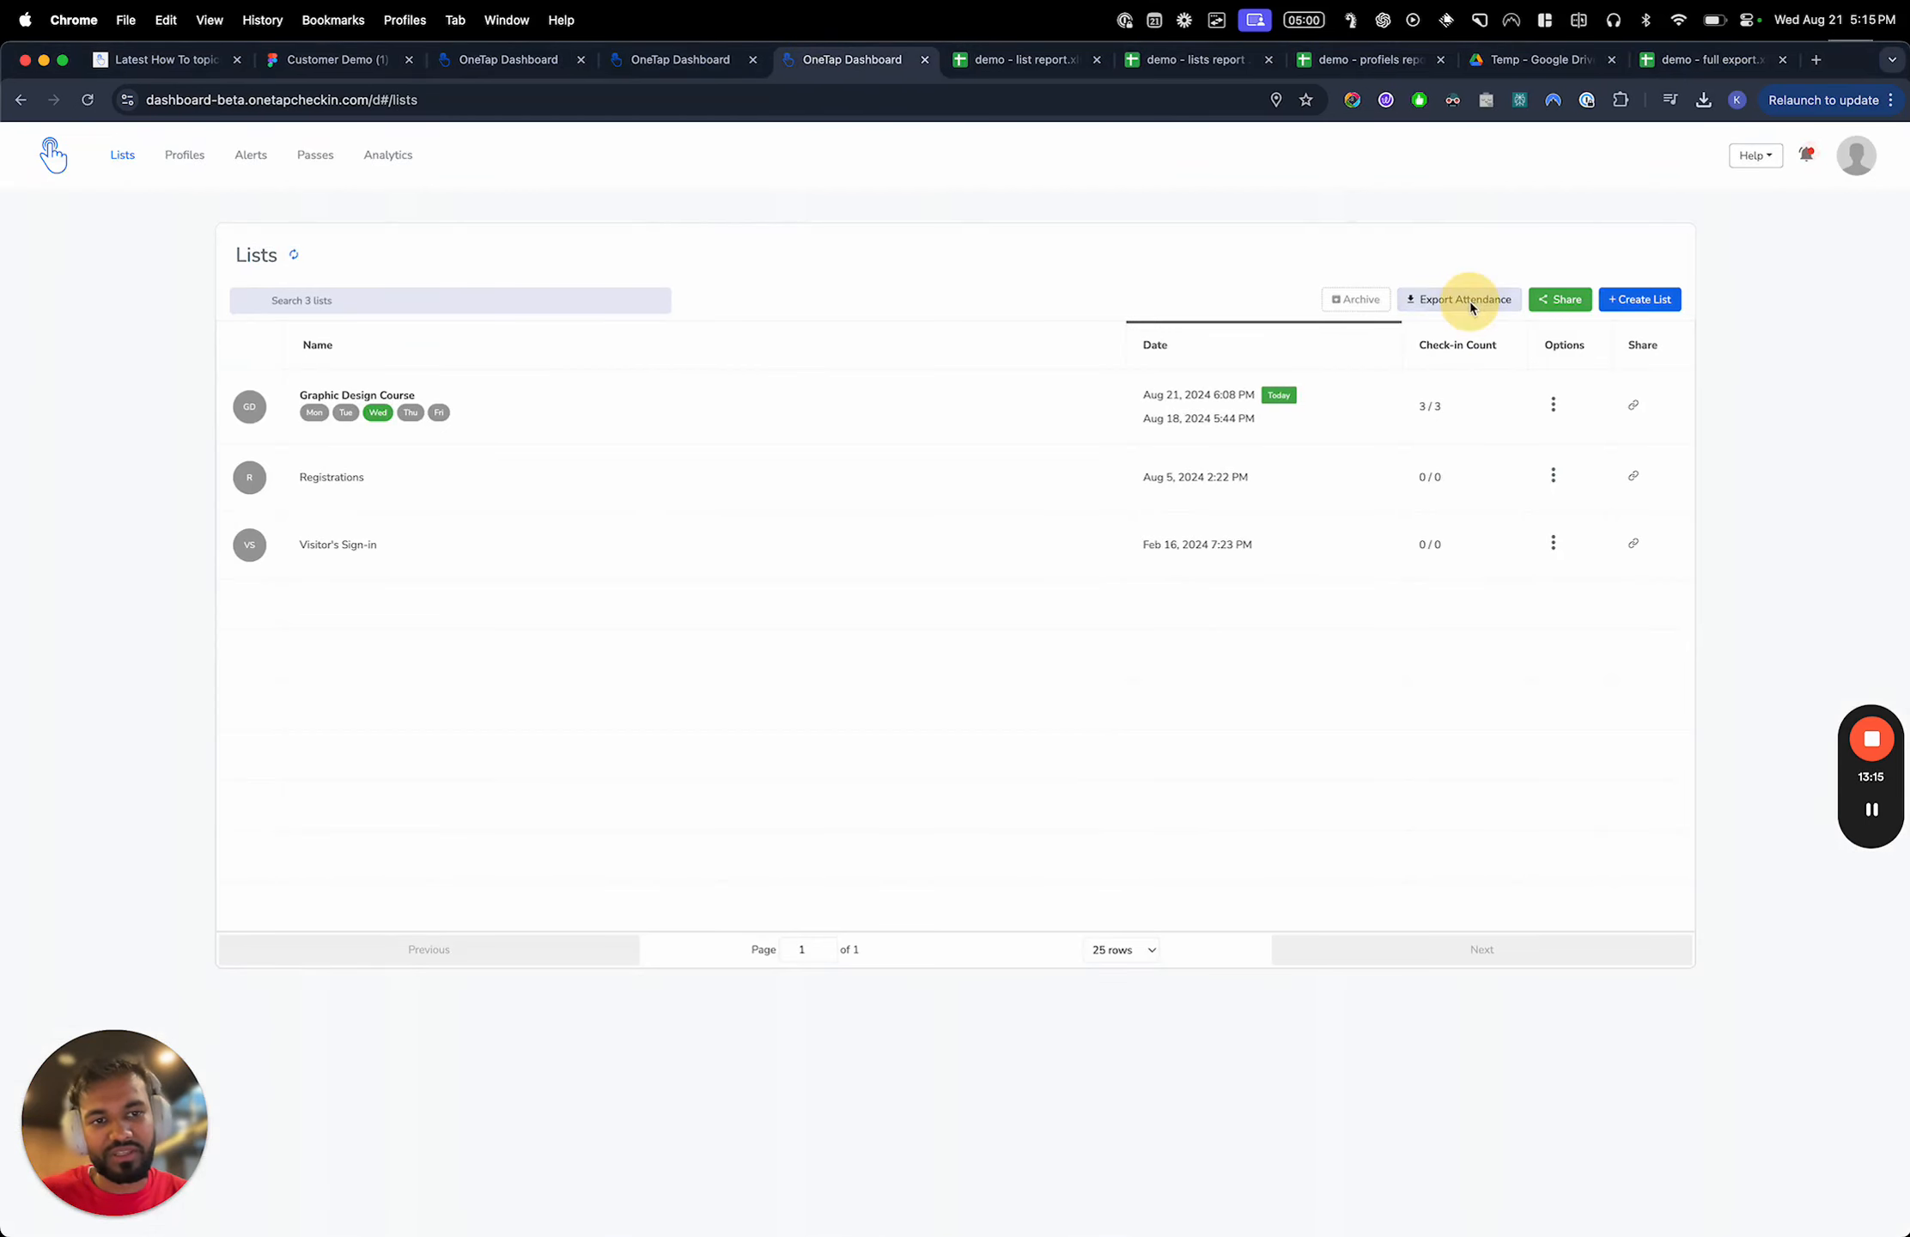
{"action": "left_click", "coordinate": [1467, 299]}
{"action": "left_click", "coordinate": [1080, 223]}
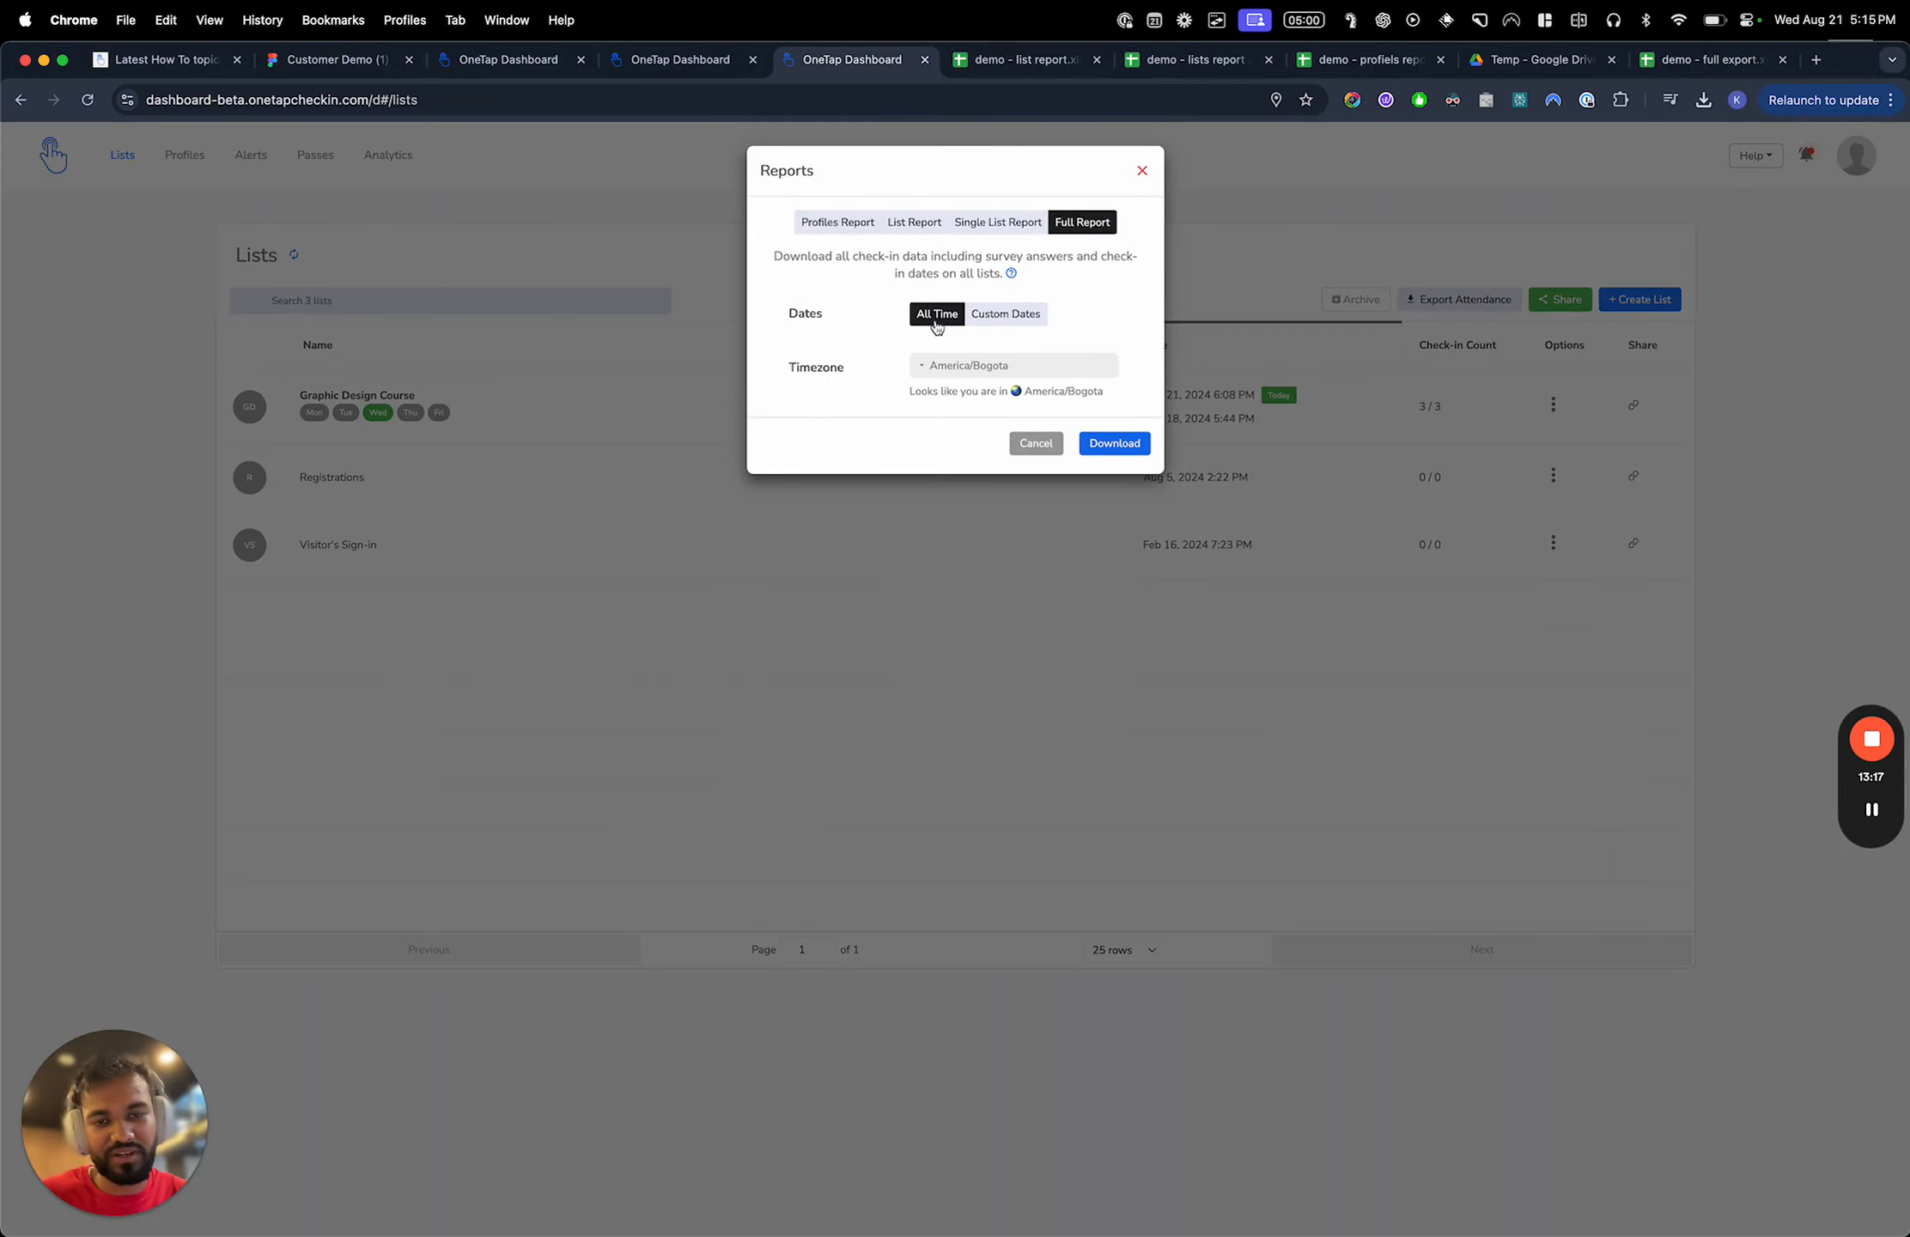
{"action": "left_click", "coordinate": [1141, 170]}
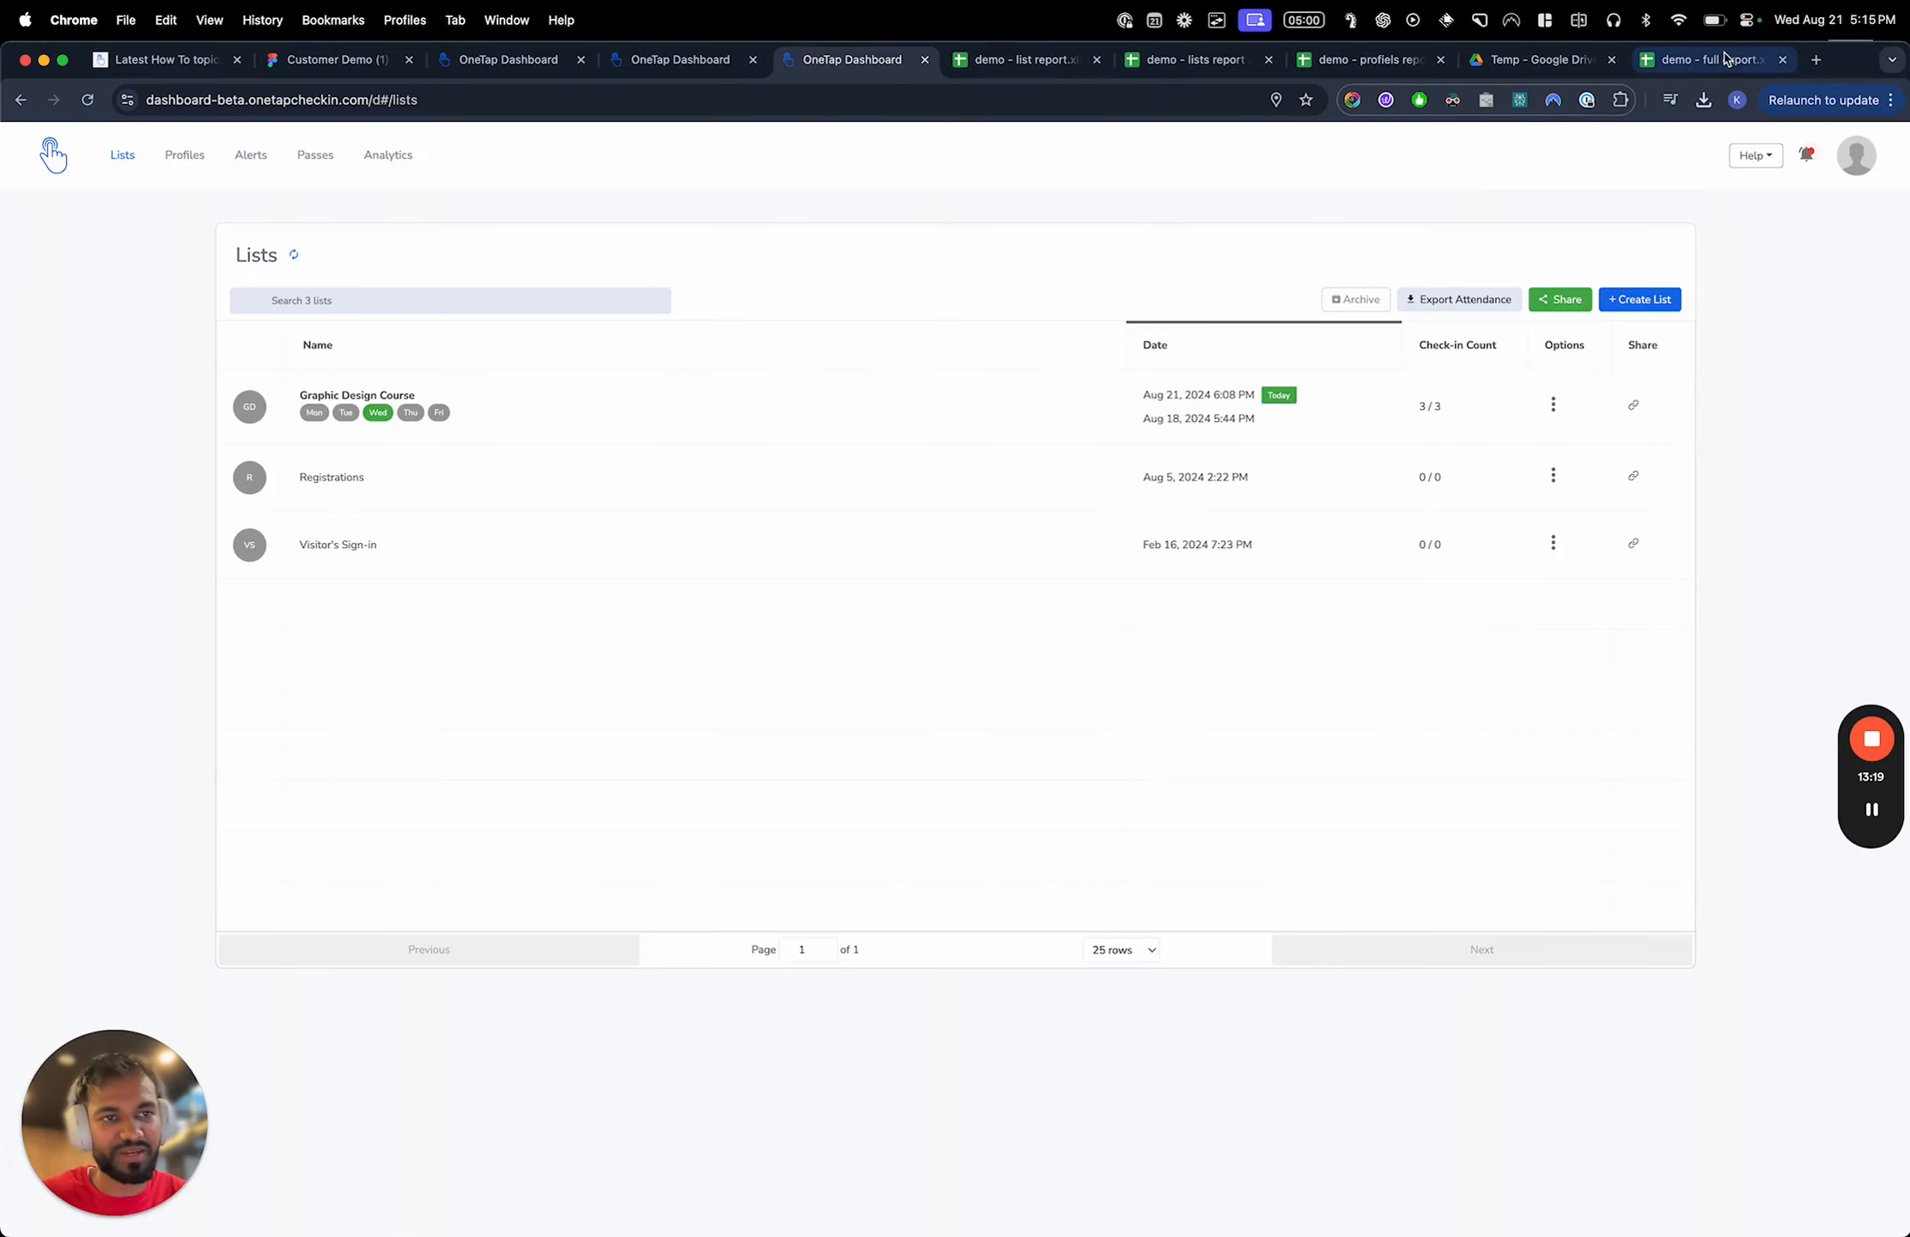
Switch to the demo - full export spreadsheet and fit all its column widths to their contents
{"action": "left_click_drag", "start_coordinate": [1713, 59], "coordinate": [1512, 88]}
{"action": "left_click", "coordinate": [965, 384]}
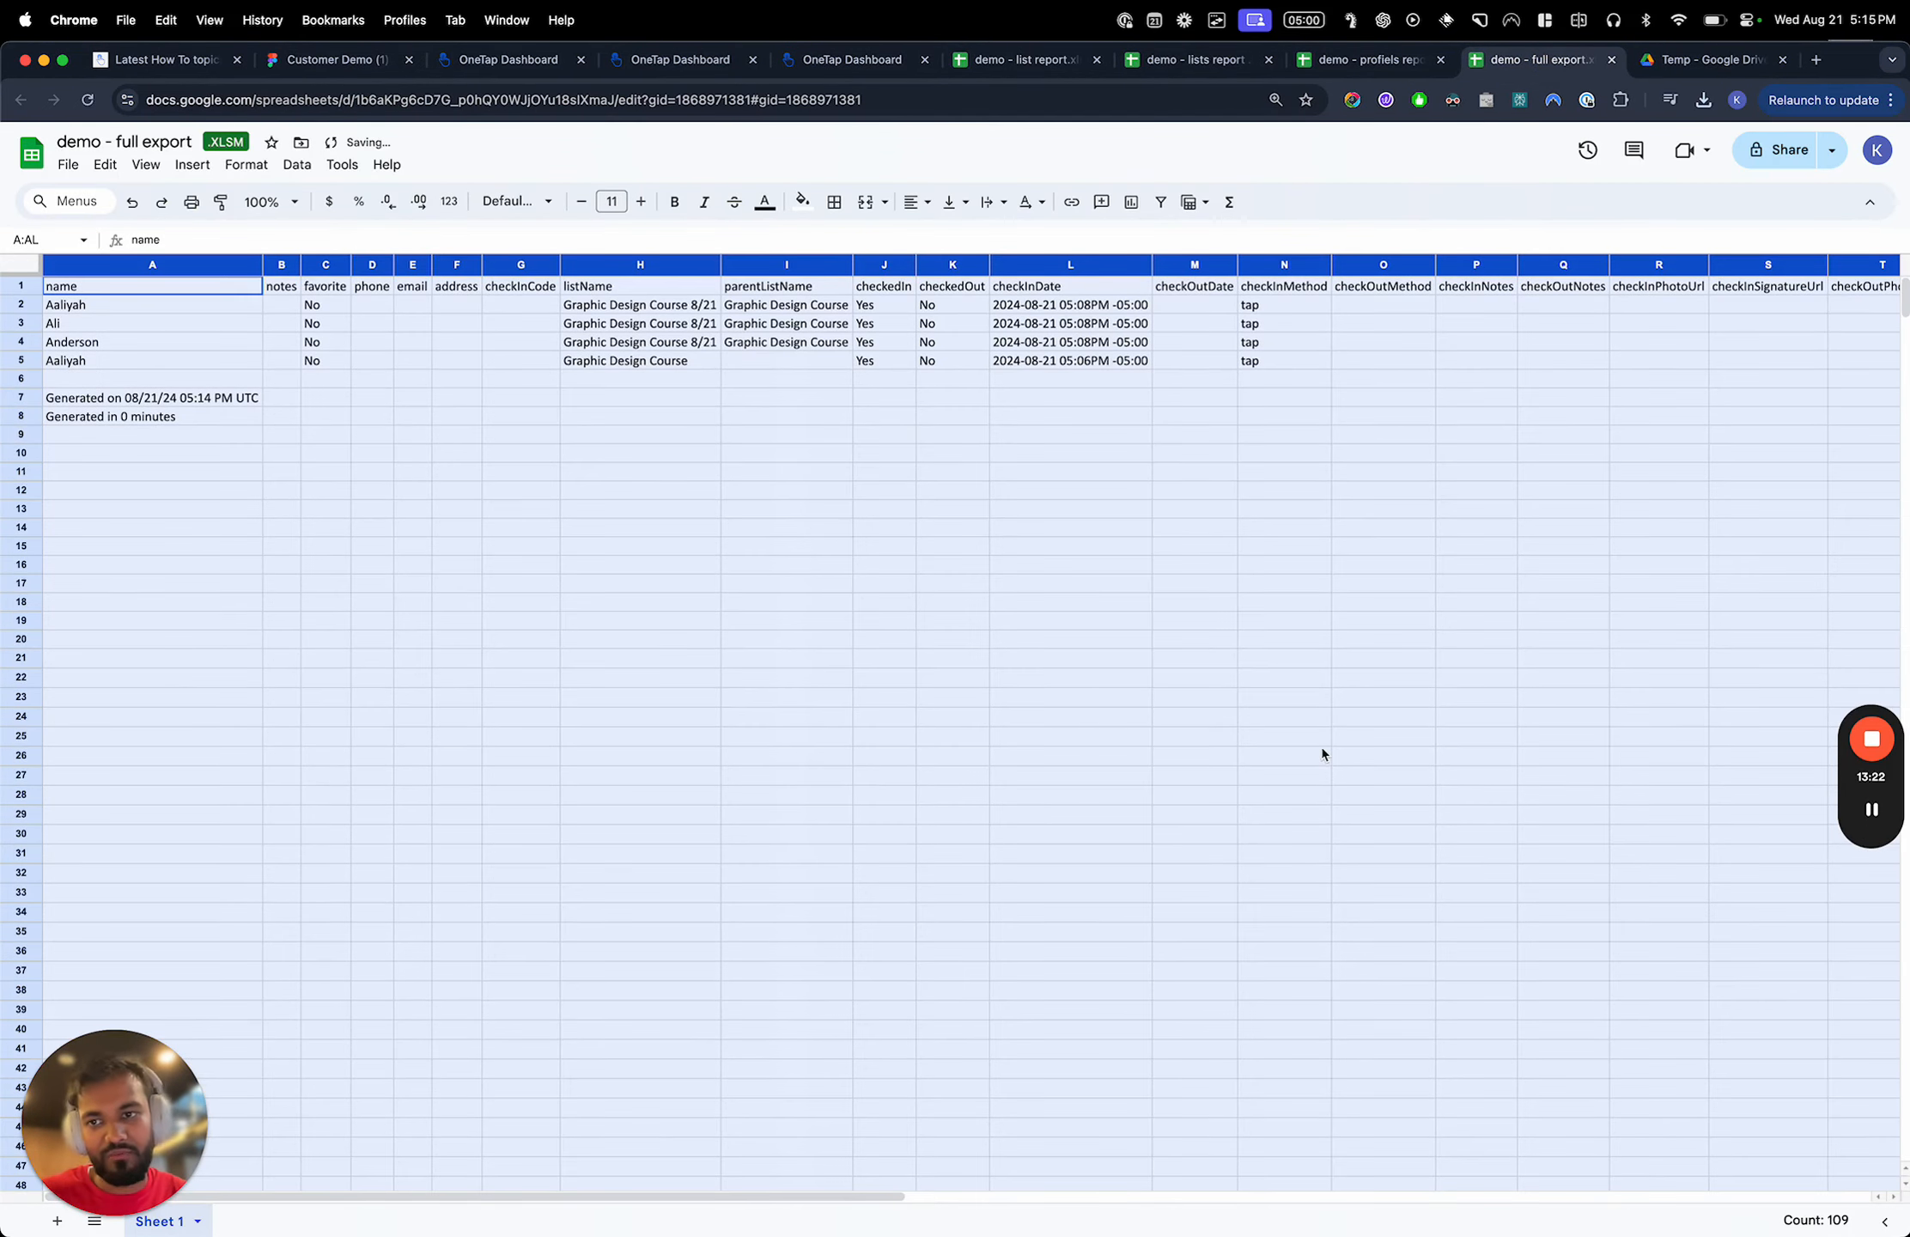
{"action": "left_click", "coordinate": [1009, 638]}
Go through the first attendee's row up to listName and widen the listName and parentListName columns
{"action": "left_click", "coordinate": [140, 306]}
{"action": "key", "text": "Right"}
{"action": "key", "text": "Right"}
{"action": "key", "text": "Right"}
{"action": "key", "text": "Right"}
{"action": "key", "text": "Right"}
{"action": "key", "text": "Right"}
{"action": "key", "text": "Right"}
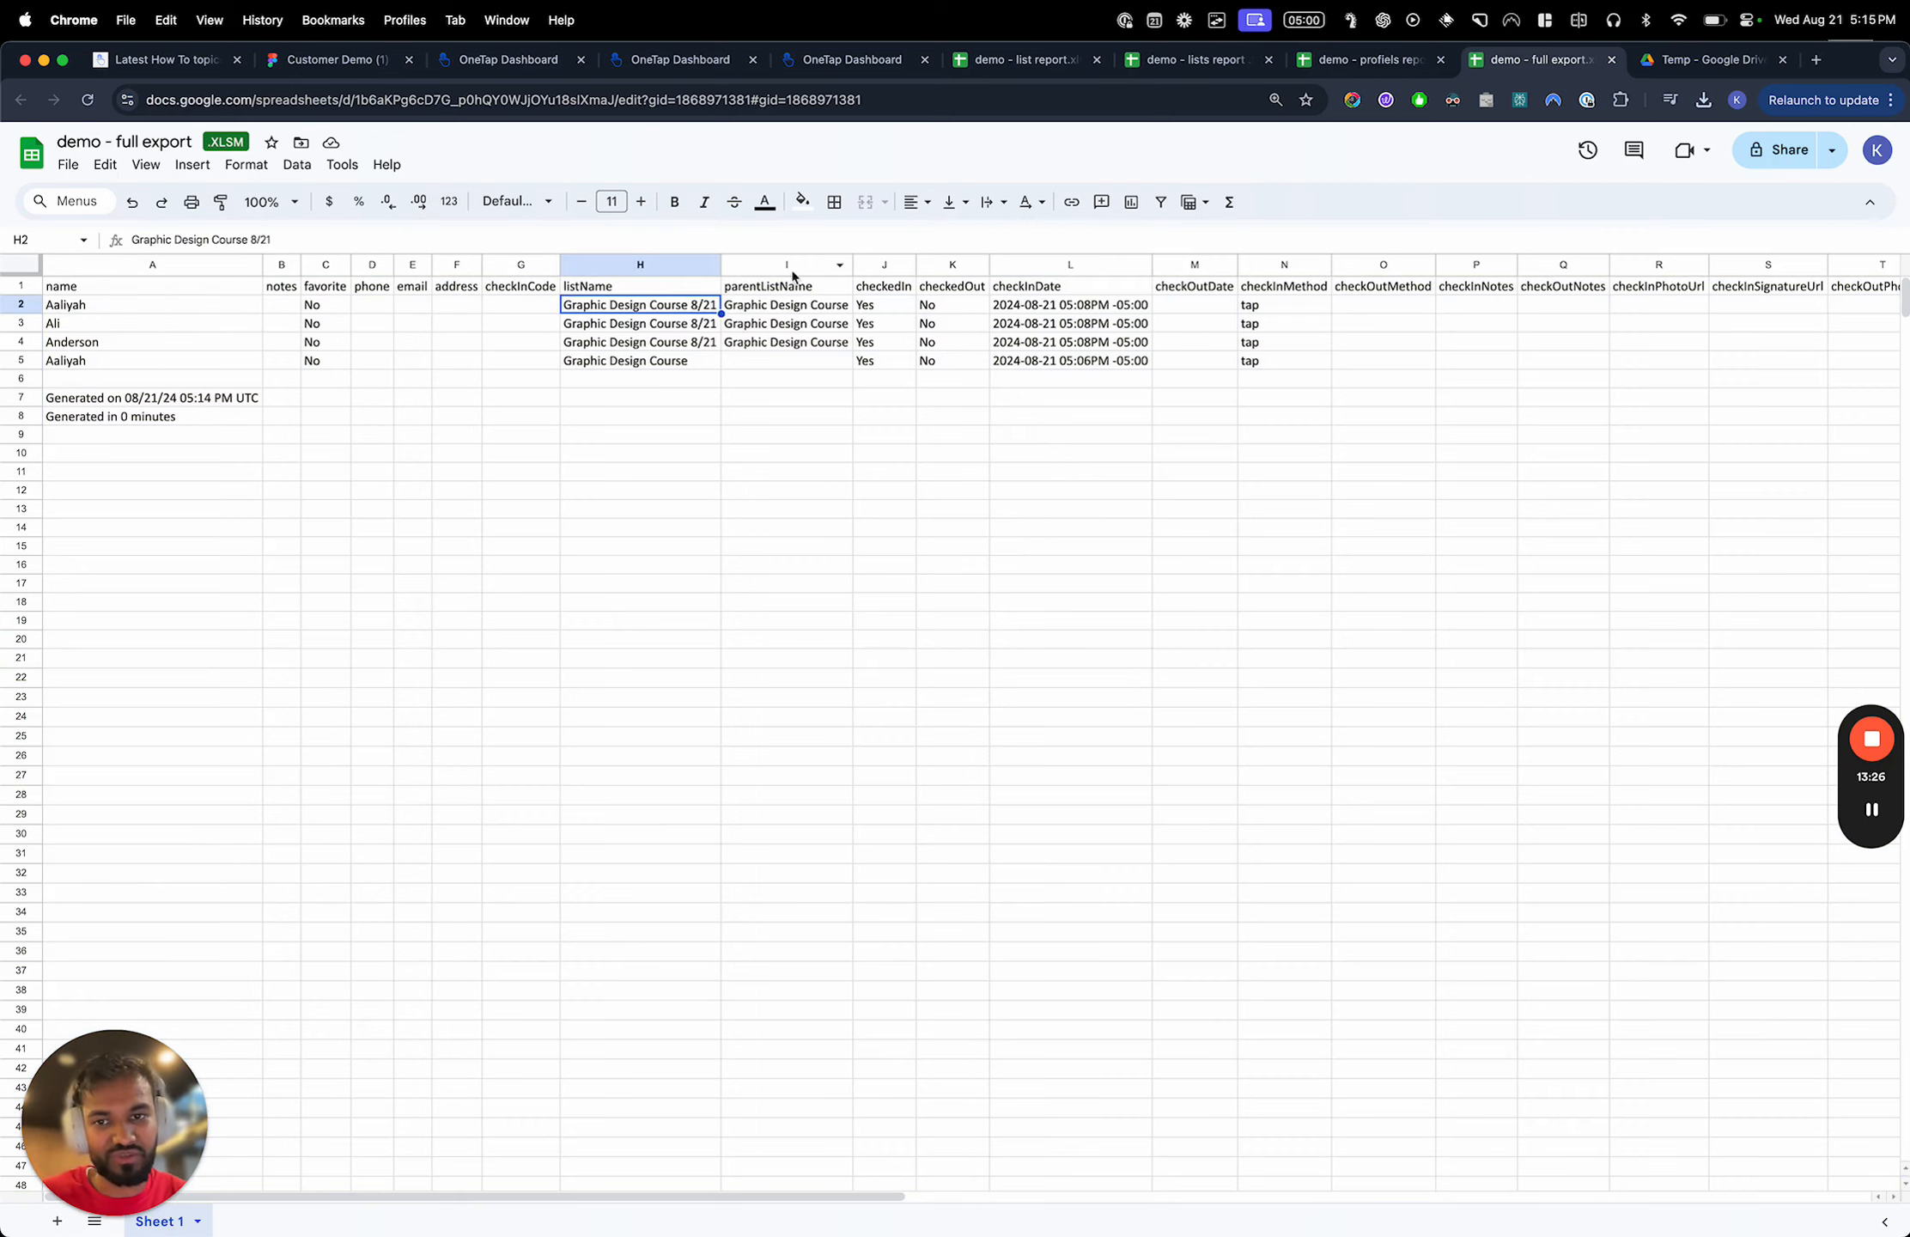
{"action": "left_click_drag", "start_coordinate": [726, 268], "coordinate": [709, 378]}
Examine the full export's check-in status, date, client, browser, IP, link and custom field columns
{"action": "scroll", "coordinate": [927, 317], "scroll_direction": "right", "scroll_amount": 5}
{"action": "left_click", "coordinate": [867, 309]}
{"action": "scroll", "coordinate": [867, 310], "scroll_direction": "right", "scroll_amount": 4}
{"action": "scroll", "coordinate": [1016, 341], "scroll_direction": "right", "scroll_amount": 15}
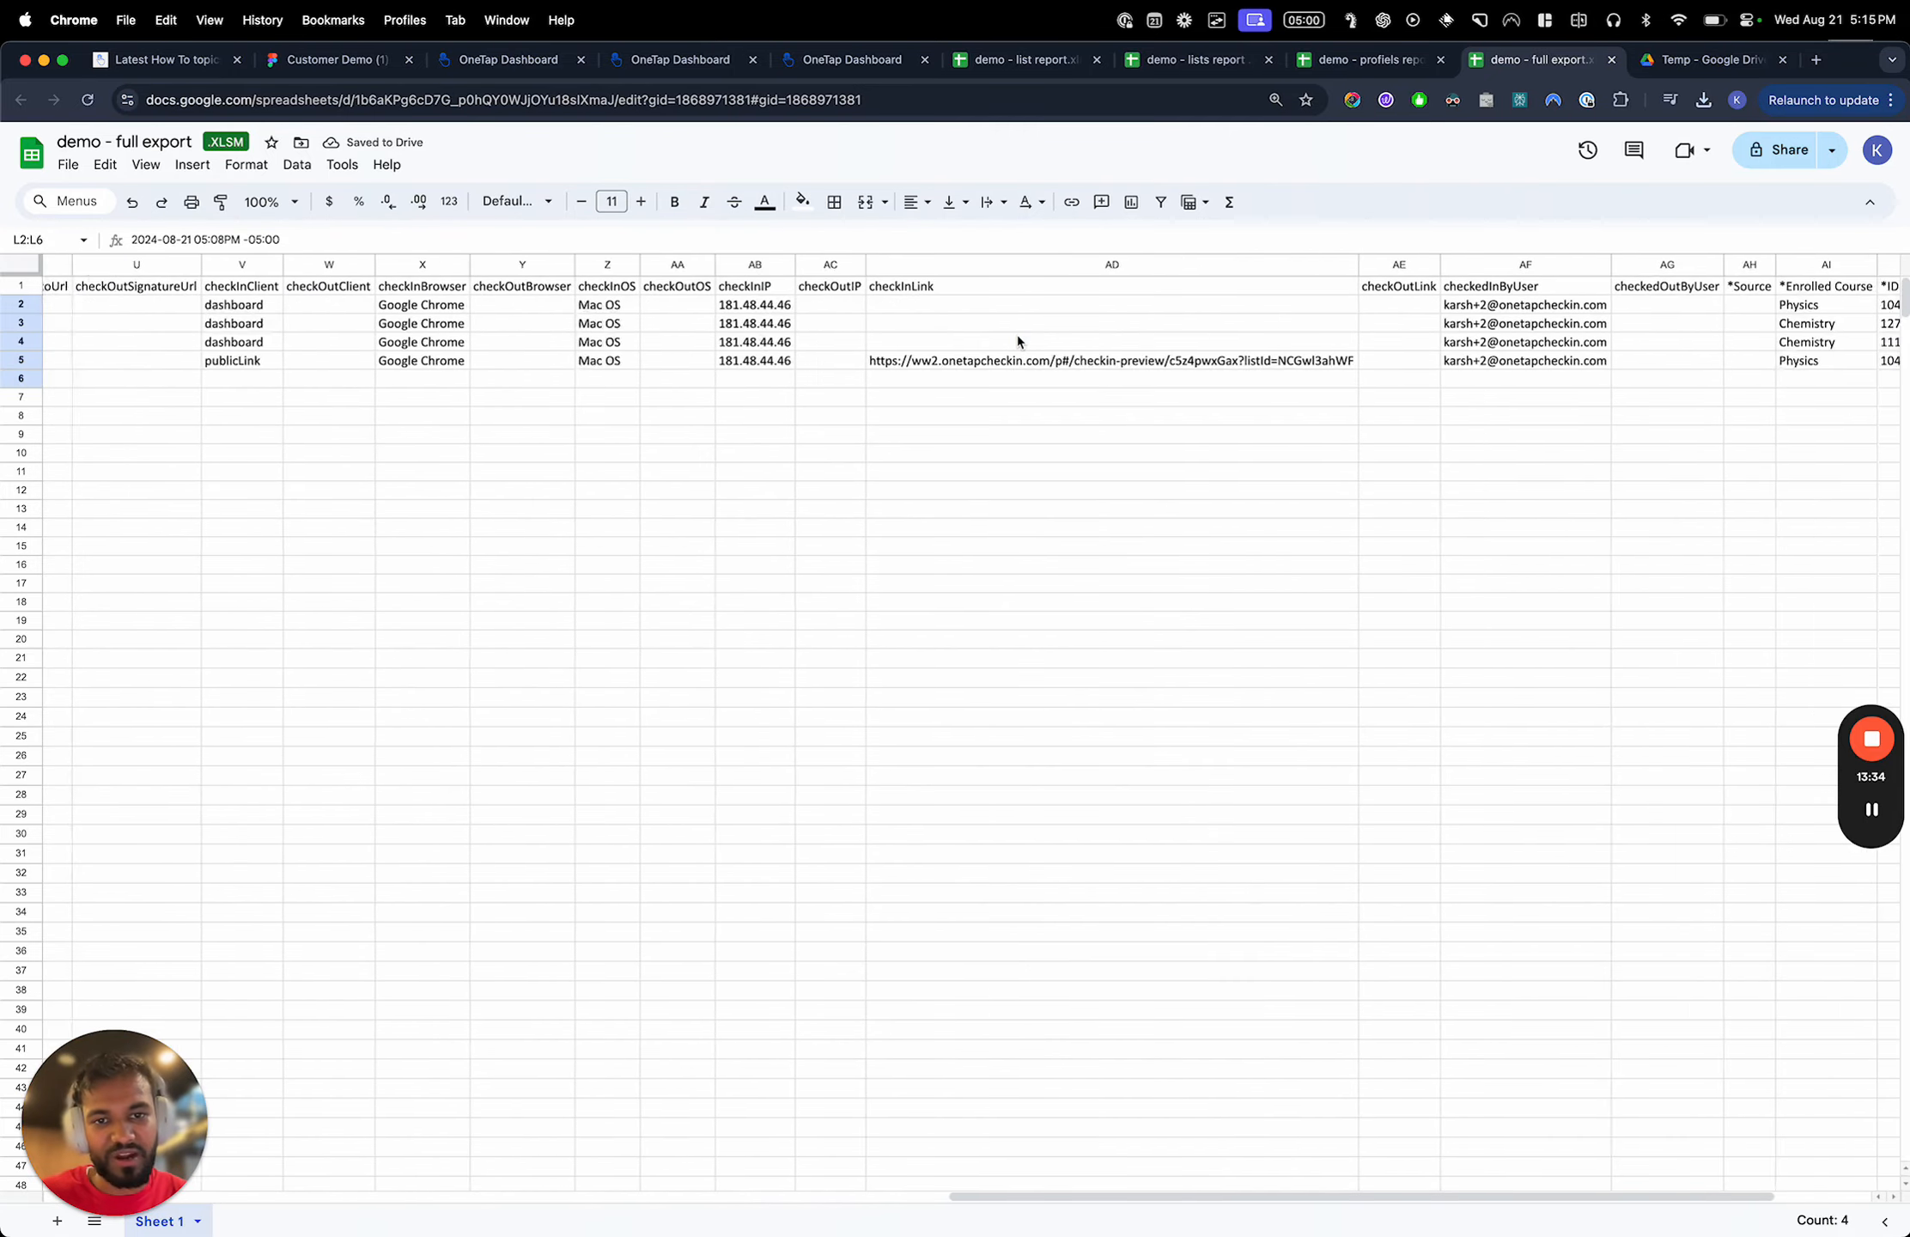
{"action": "left_click", "coordinate": [822, 341]}
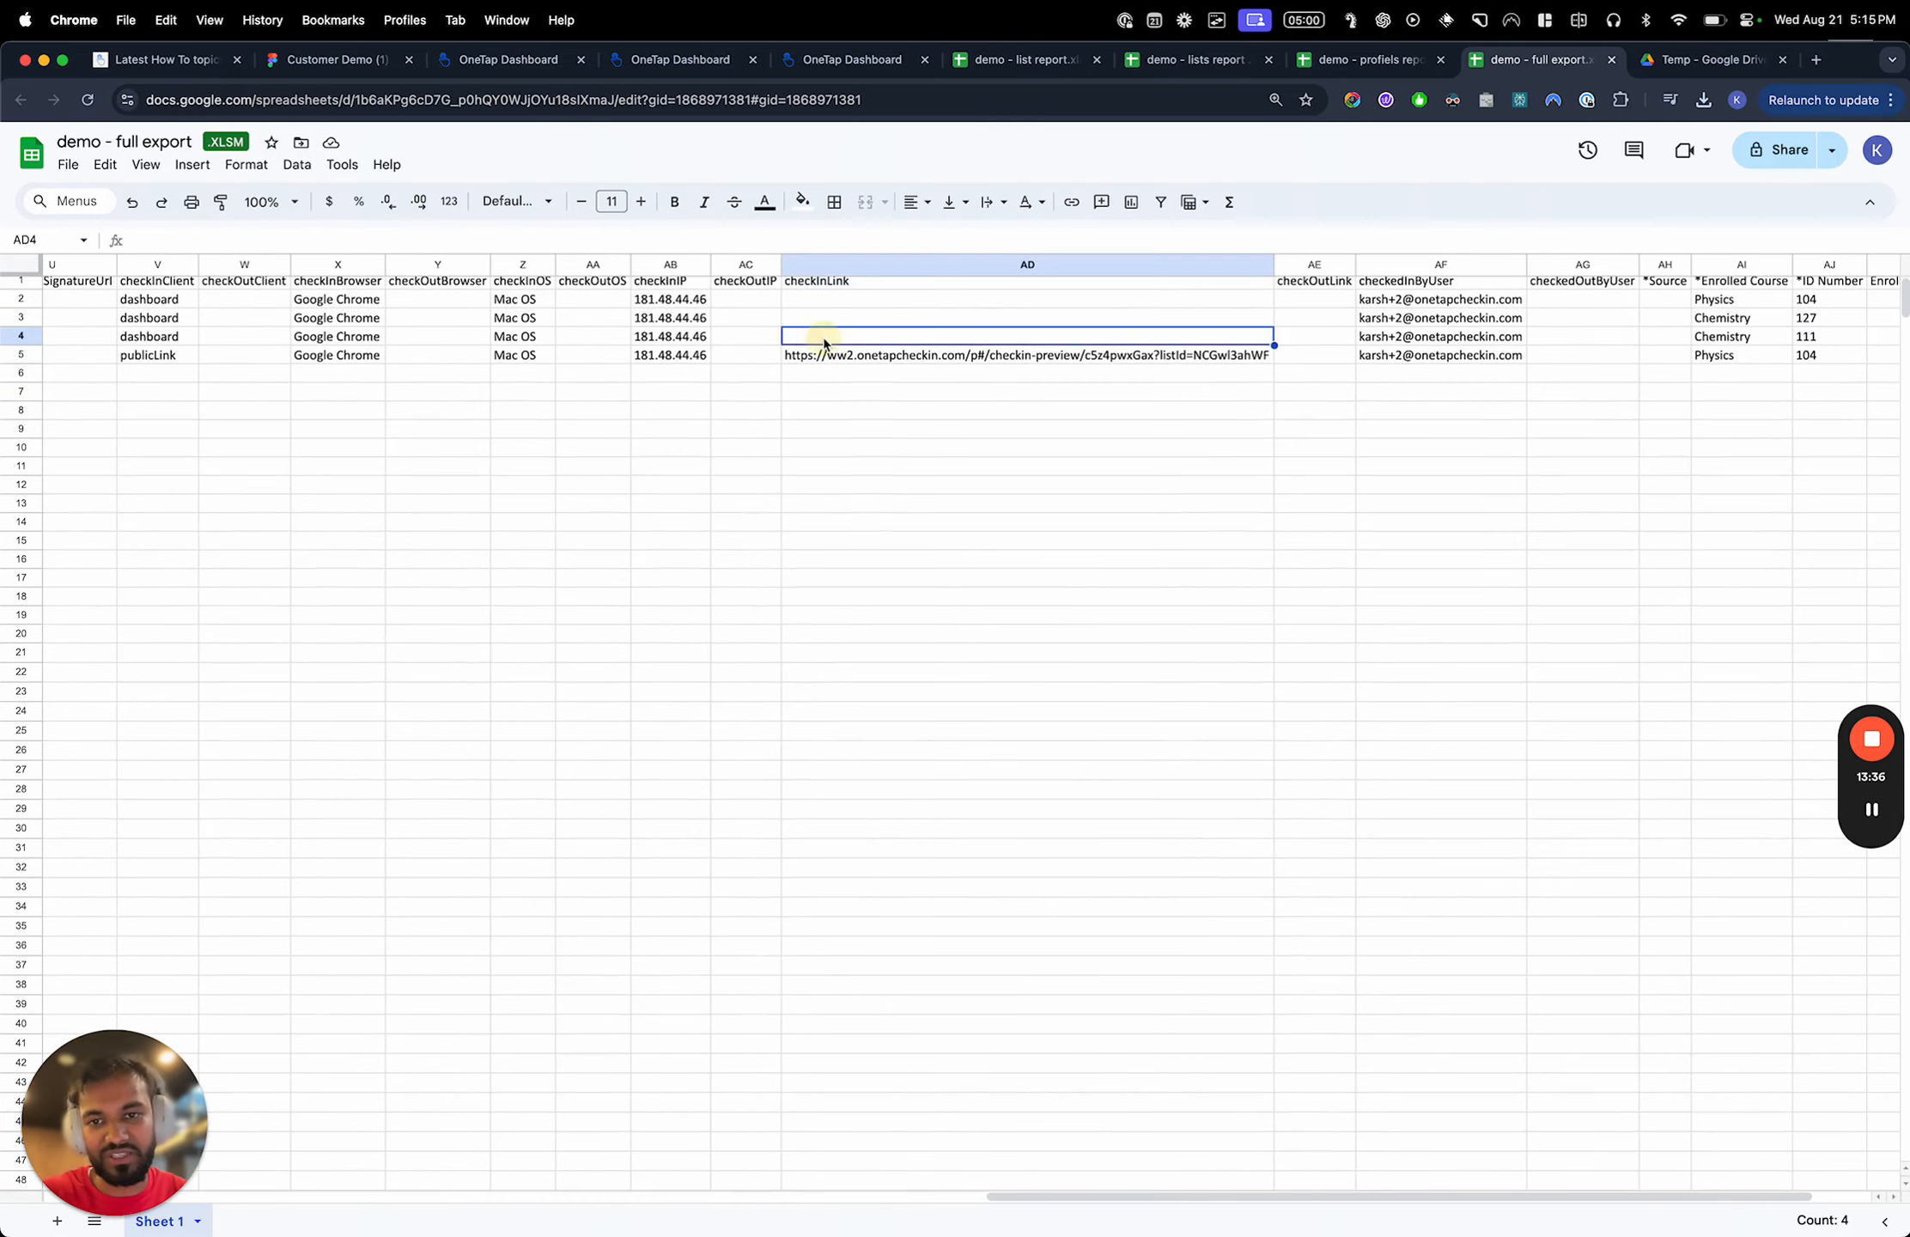
{"action": "scroll", "coordinate": [822, 341], "scroll_direction": "right", "scroll_amount": 2}
{"action": "scroll", "coordinate": [822, 341], "scroll_direction": "left", "scroll_amount": 20}
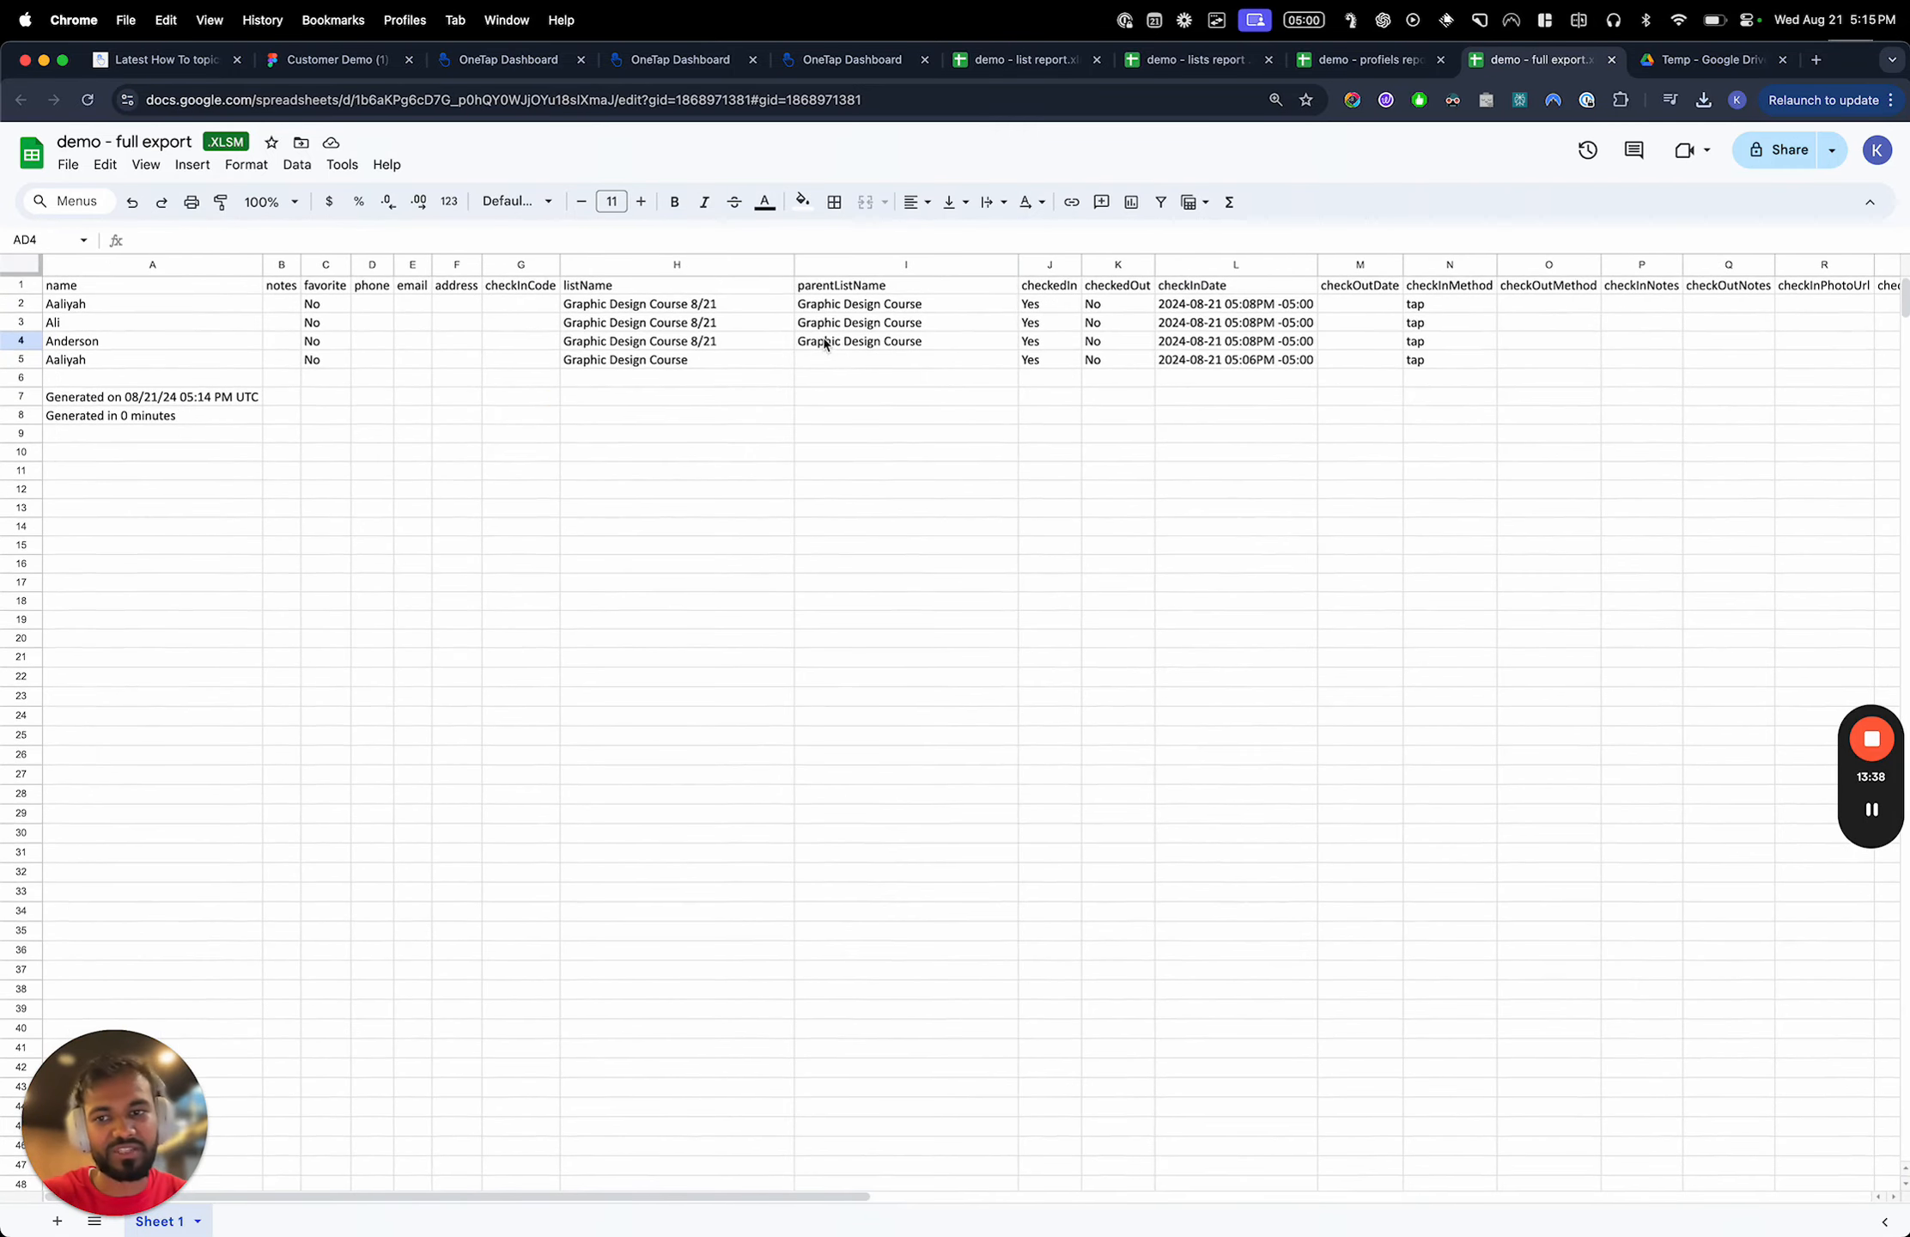
Inspect the checkInCode and listName cells in the second and third attendee rows of the full export
{"action": "left_click", "coordinate": [541, 343]}
{"action": "left_click", "coordinate": [518, 323]}
{"action": "left_click", "coordinate": [625, 324]}
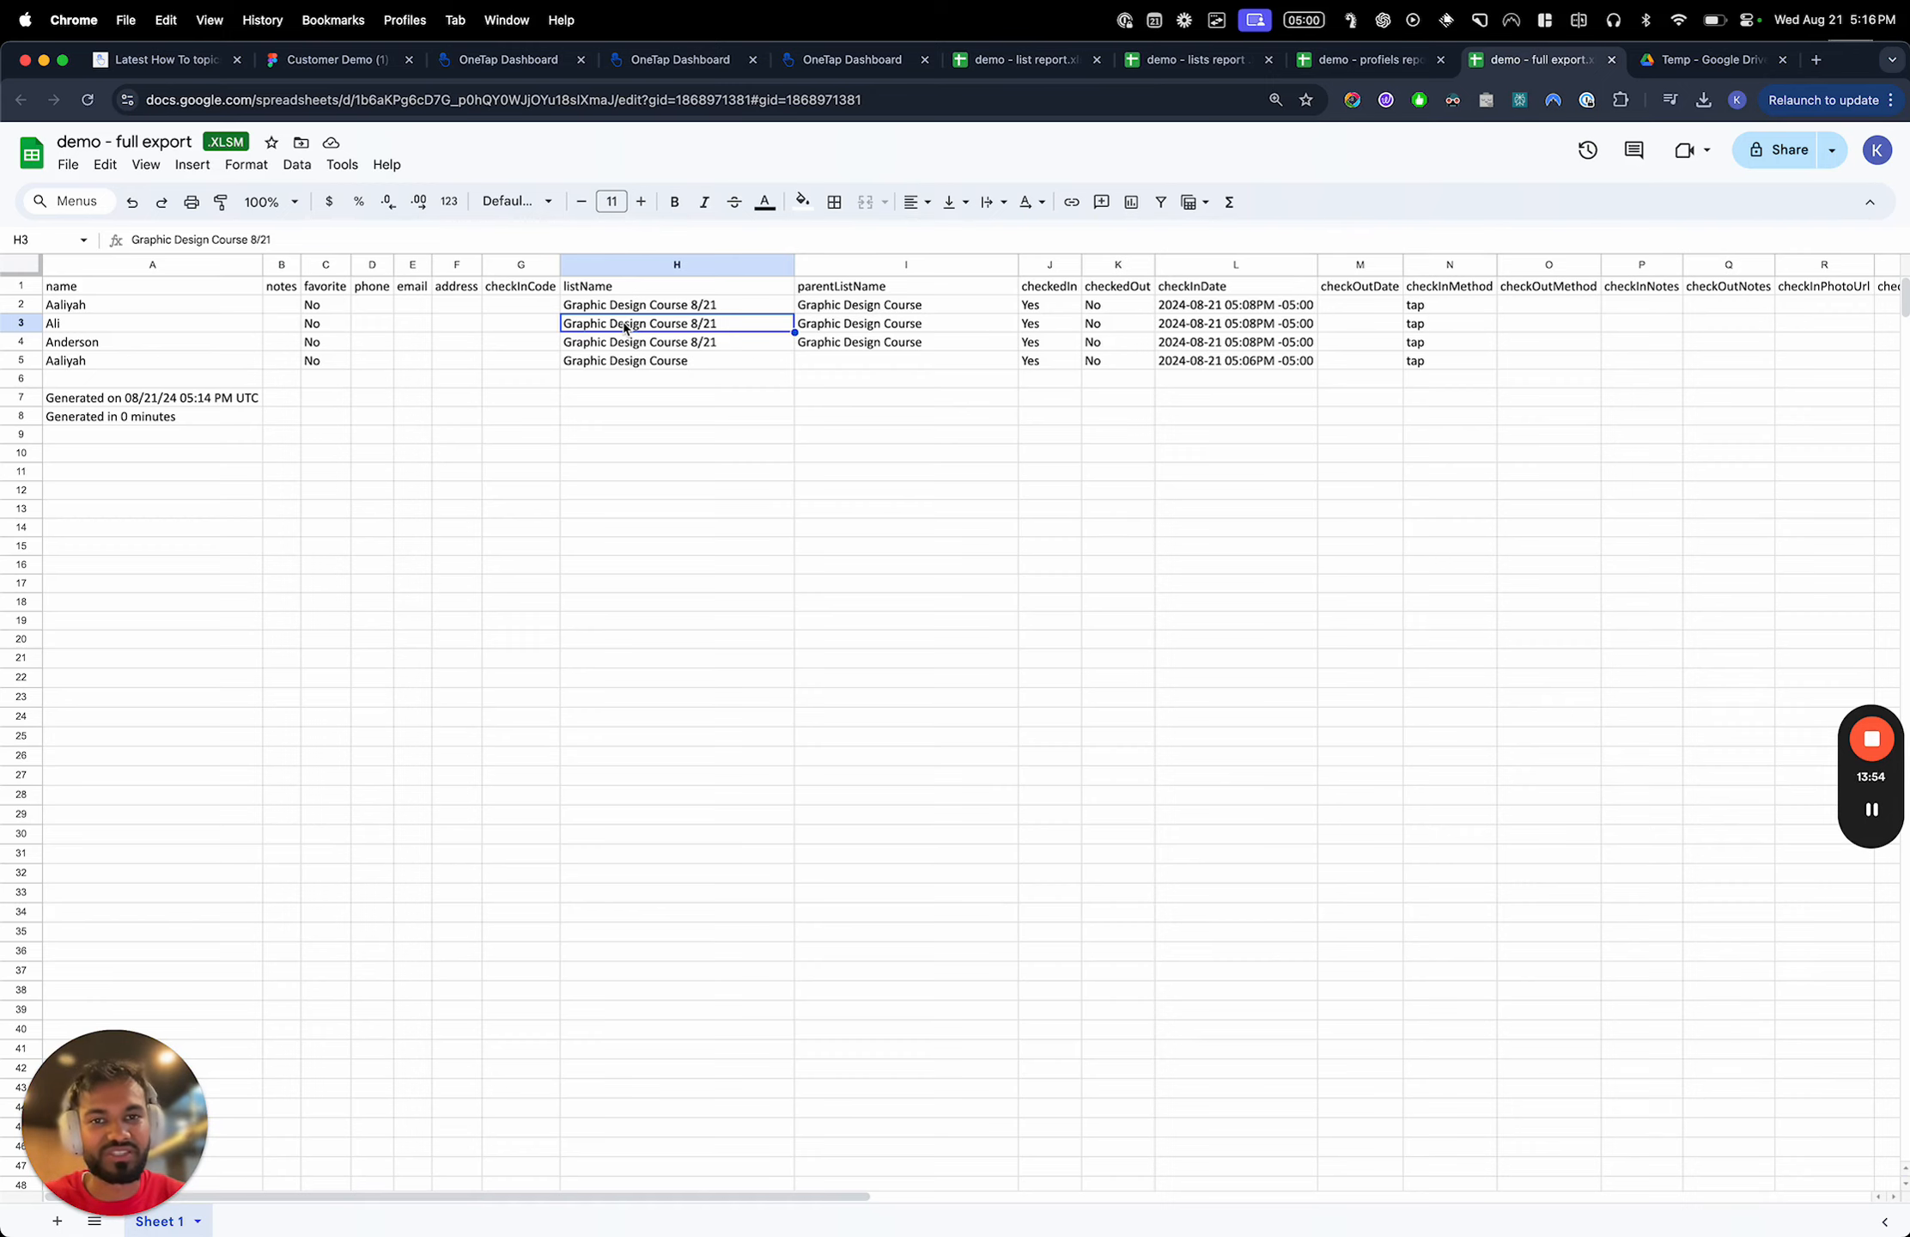
Return to the OneTap dashboard and open the Graphic Design Course 8/21 sub-list
{"action": "left_click", "coordinate": [876, 60]}
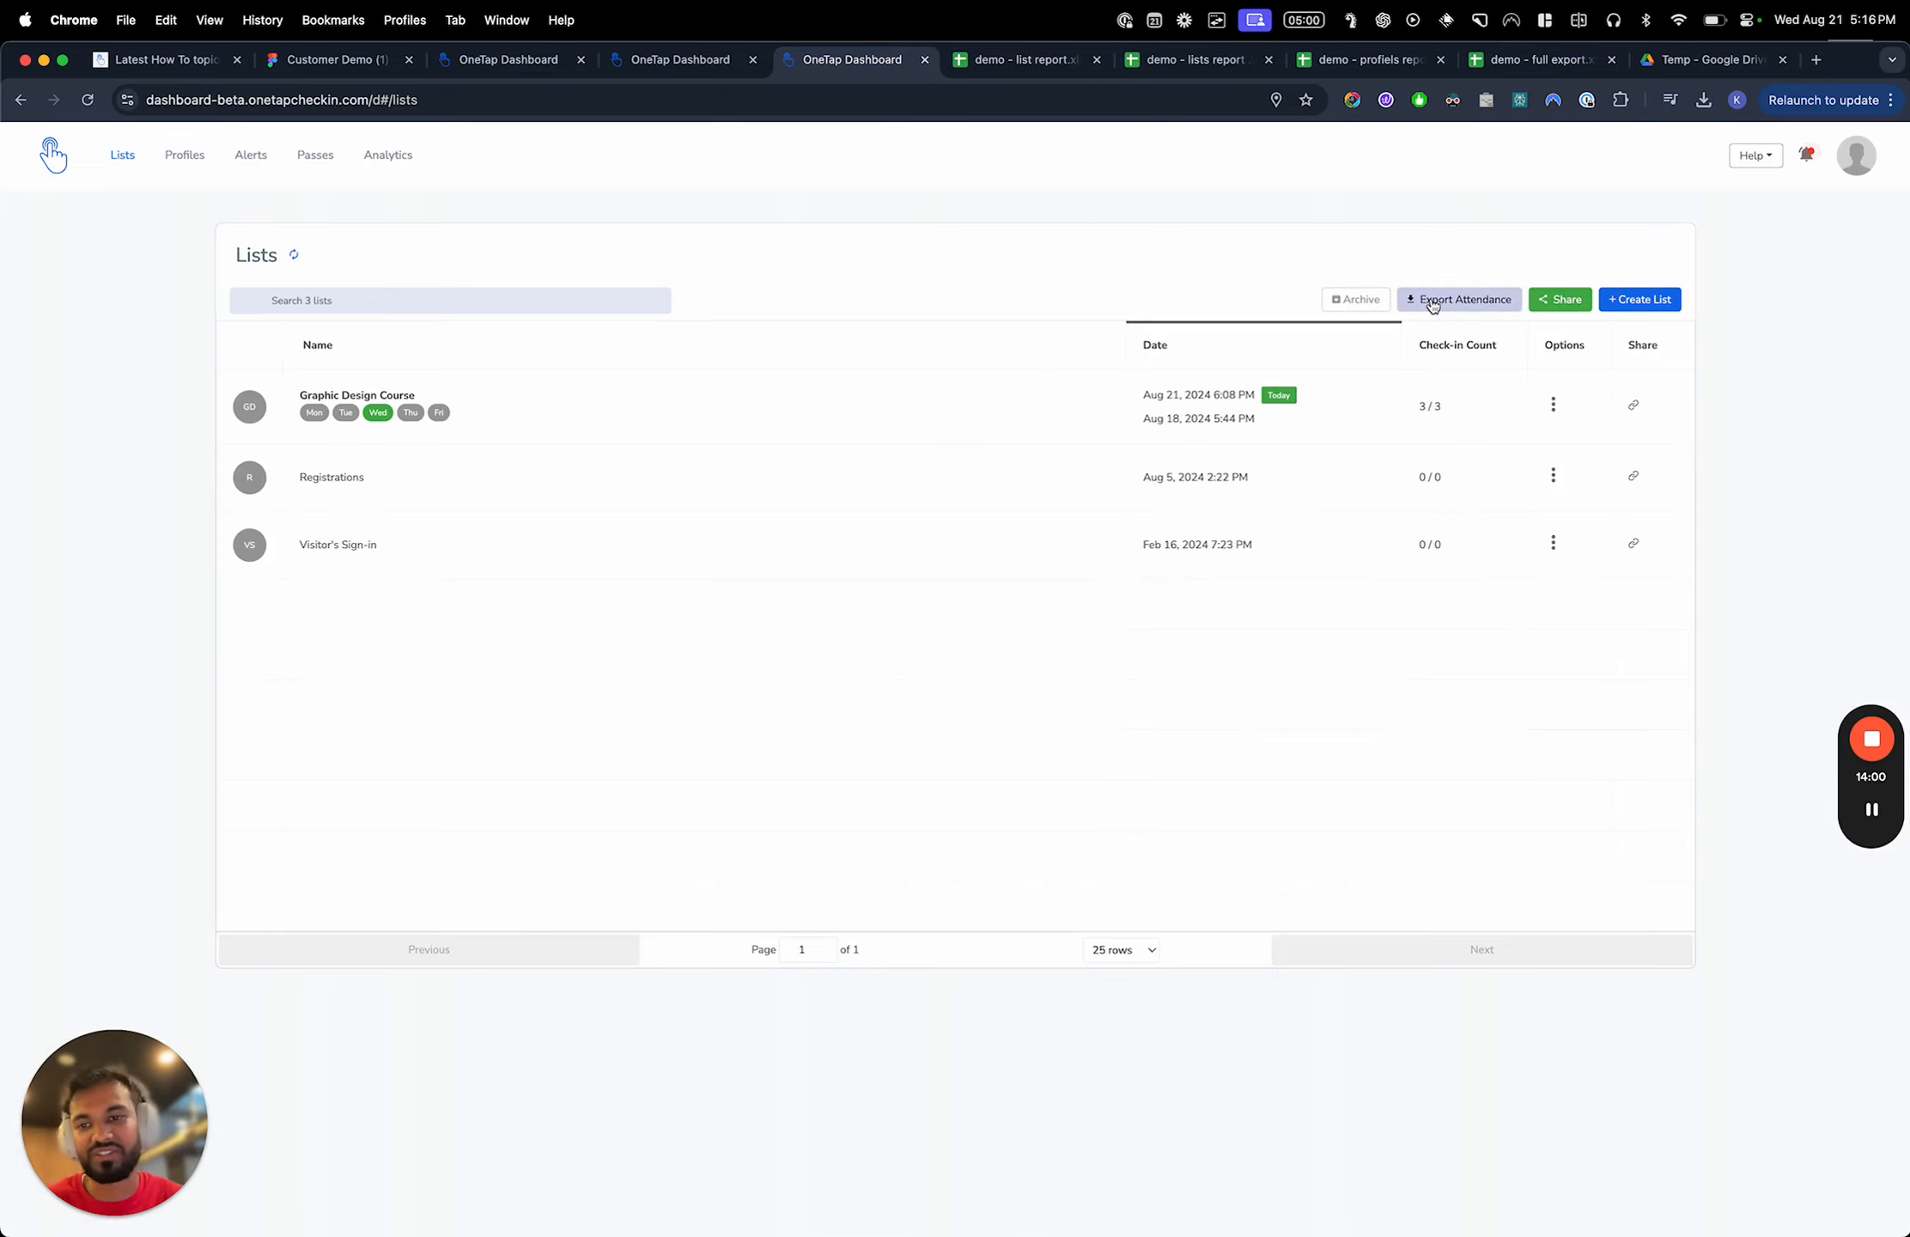
{"action": "left_click", "coordinate": [929, 427]}
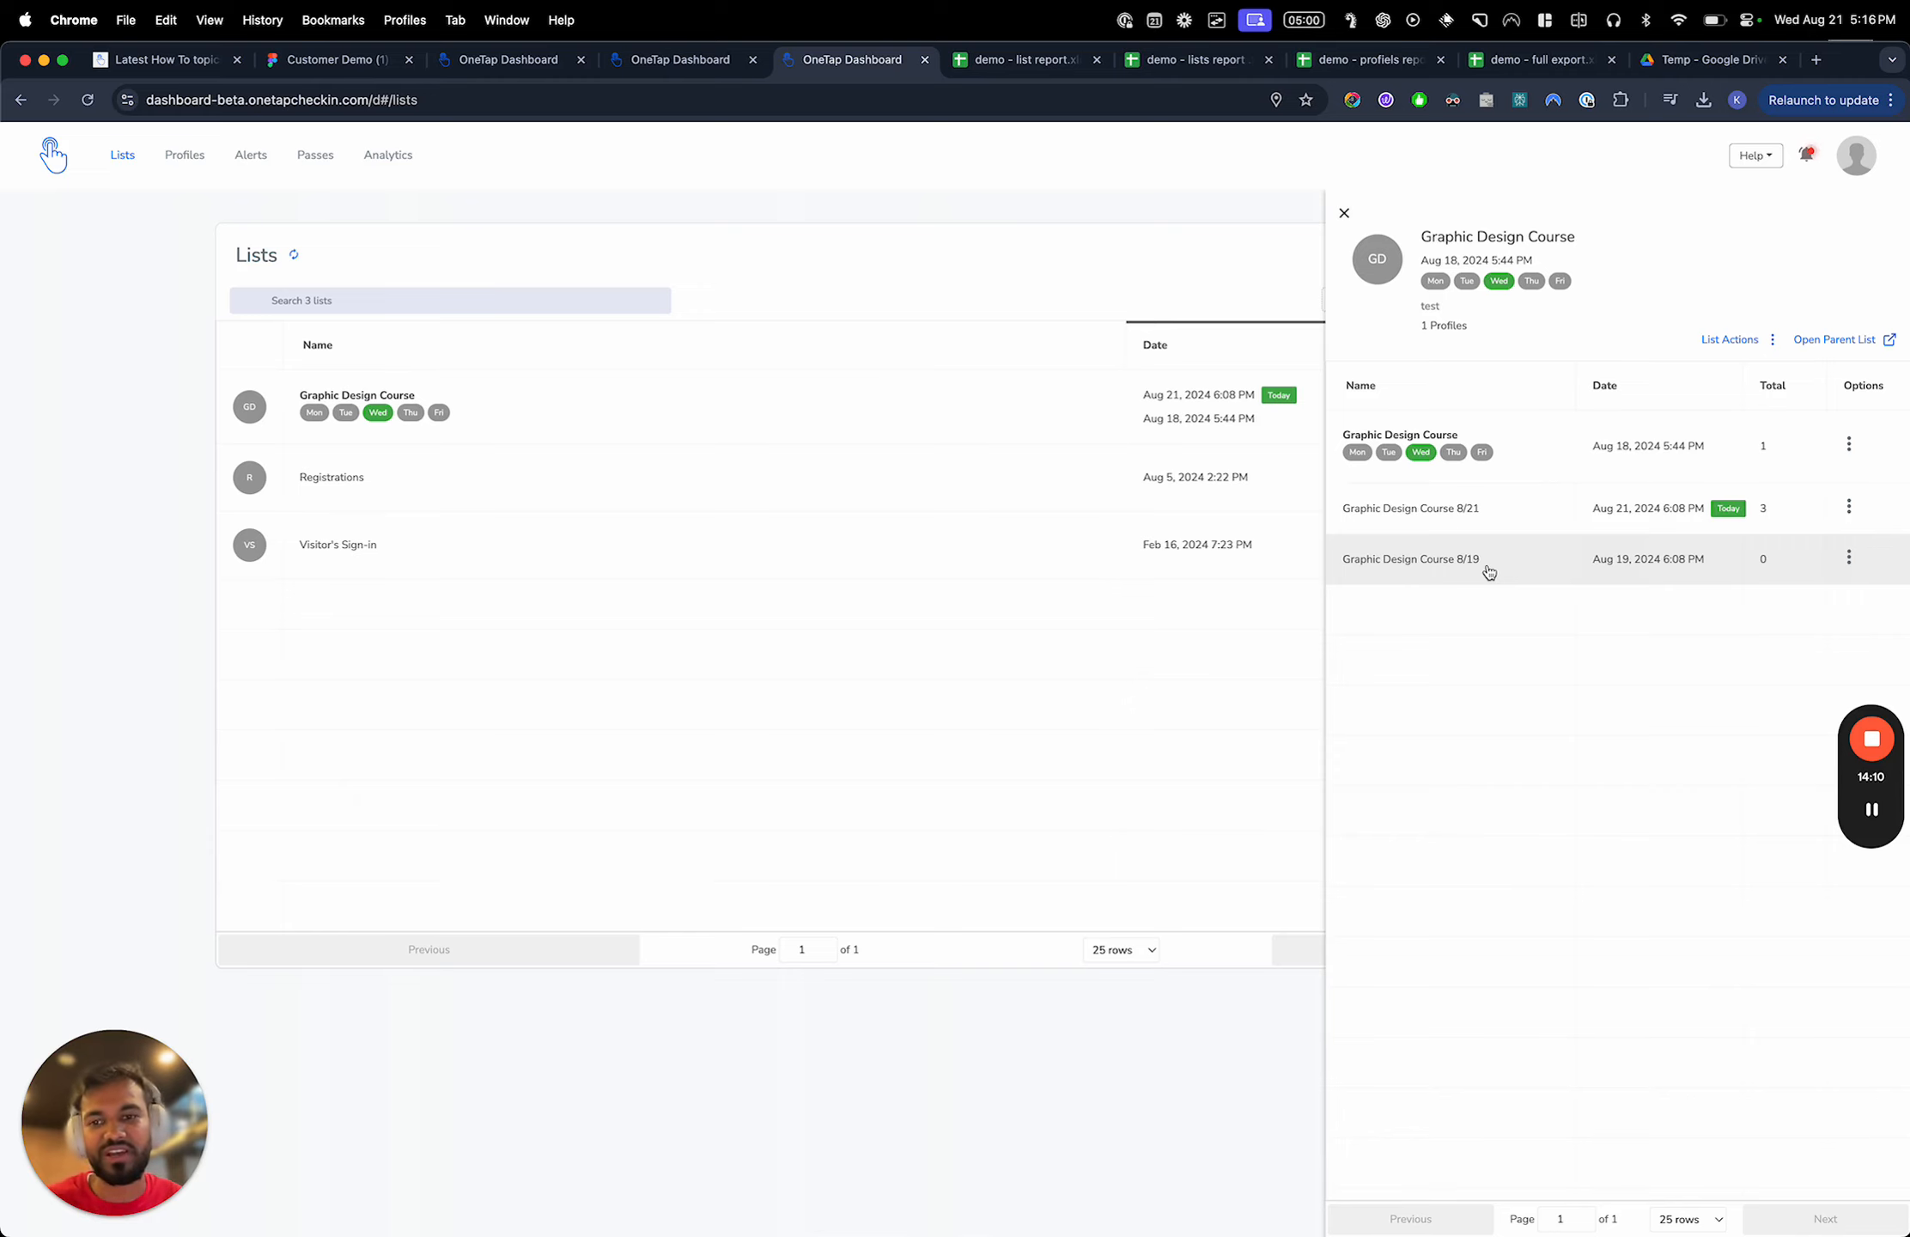
{"action": "left_click", "coordinate": [1433, 512]}
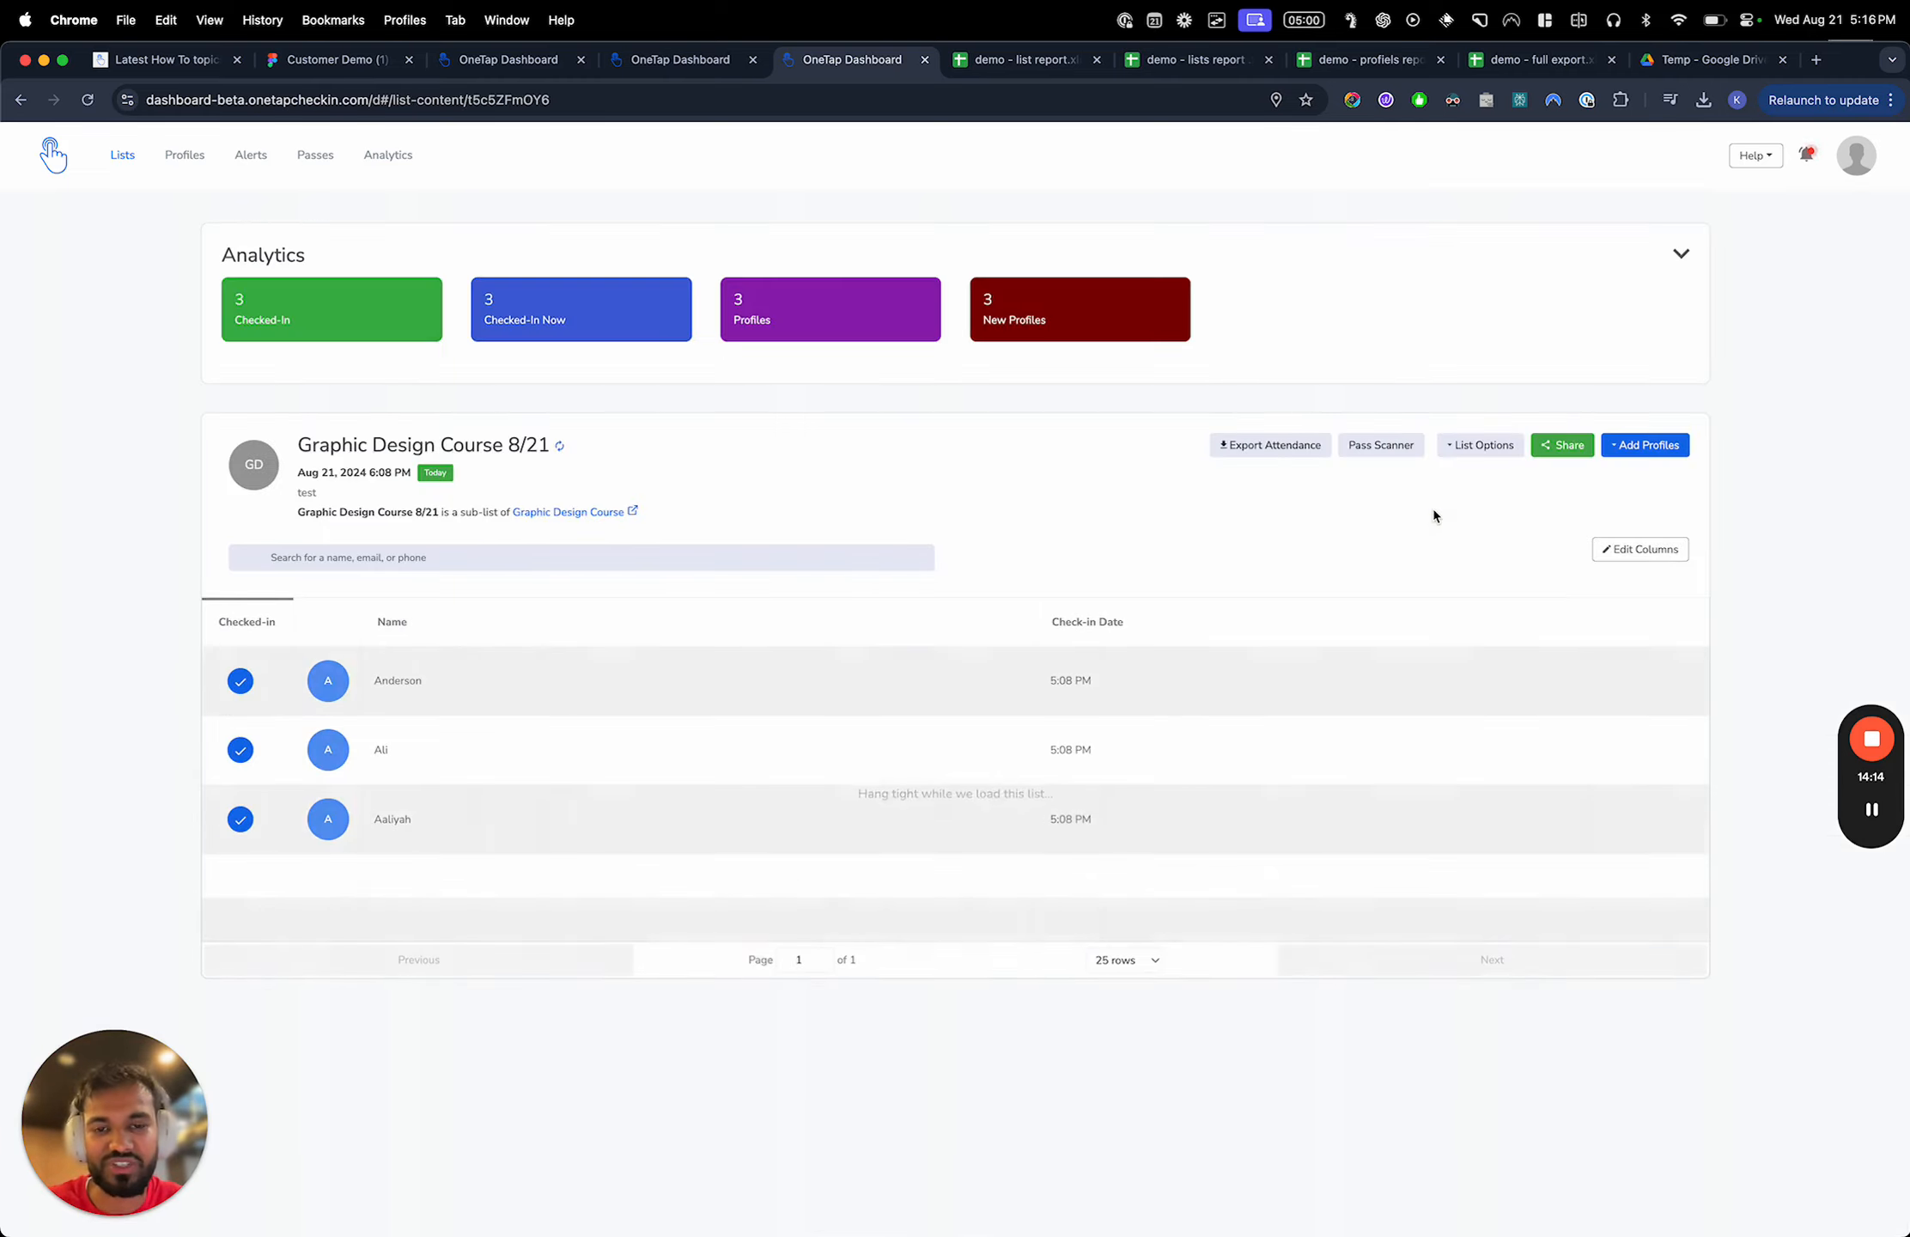